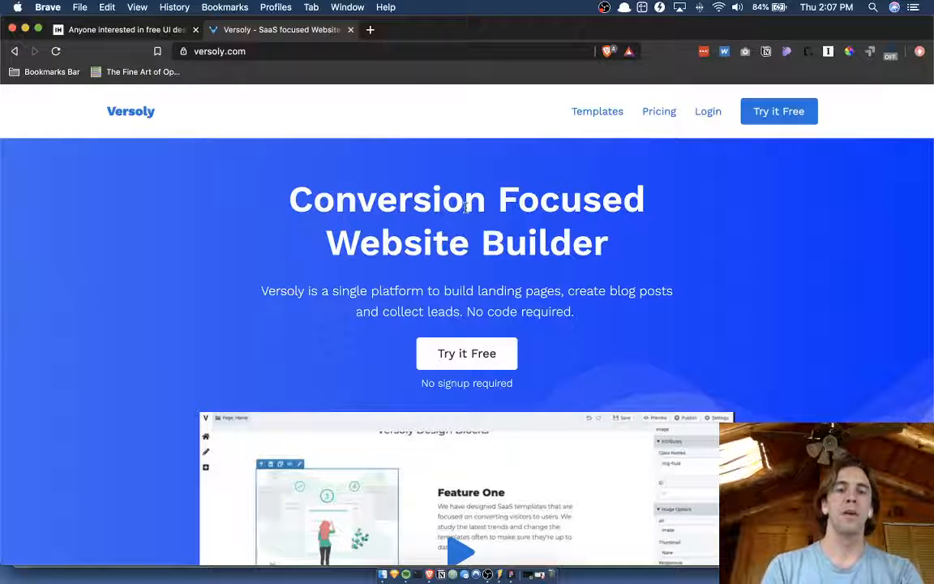
Open the free Versoly website editor from the home page and dismiss the sign-up form.
{"action": "left_click_drag", "start_coordinate": [335, 199], "coordinate": [548, 236]}
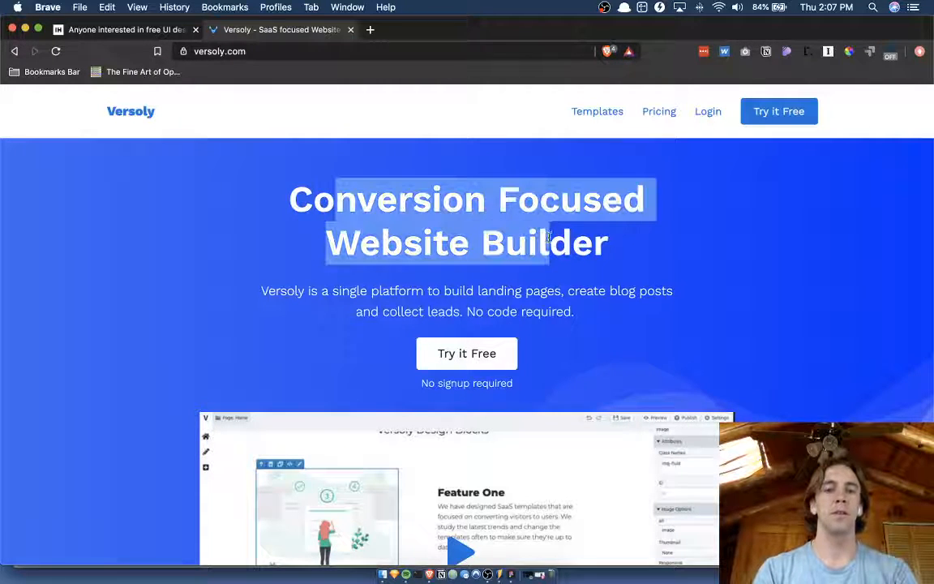
{"action": "left_click", "coordinate": [554, 236]}
{"action": "scroll", "coordinate": [457, 219], "scroll_direction": "down", "scroll_amount": 2}
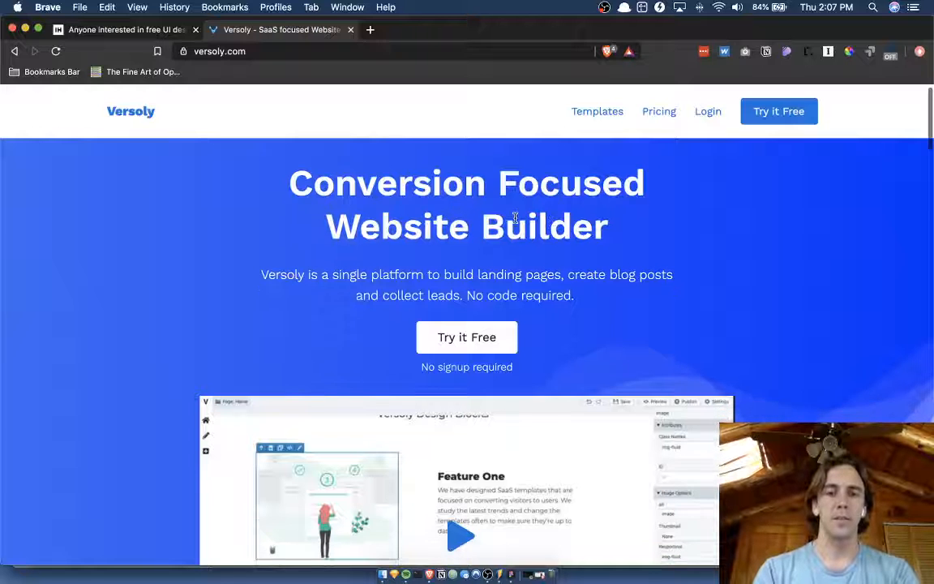
{"action": "scroll", "coordinate": [612, 212], "scroll_direction": "down", "scroll_amount": 3}
{"action": "scroll", "coordinate": [611, 209], "scroll_direction": "up", "scroll_amount": 5}
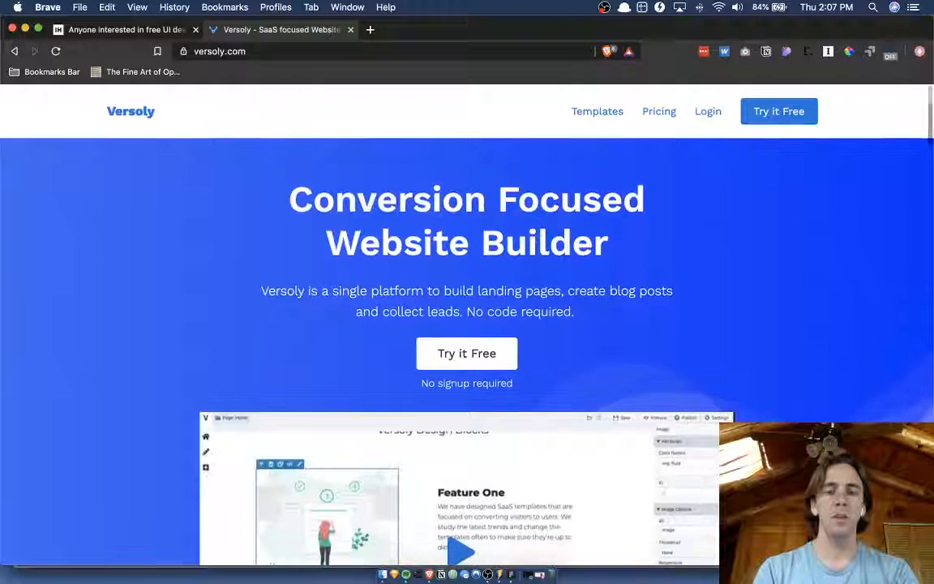
{"action": "left_click", "coordinate": [770, 116]}
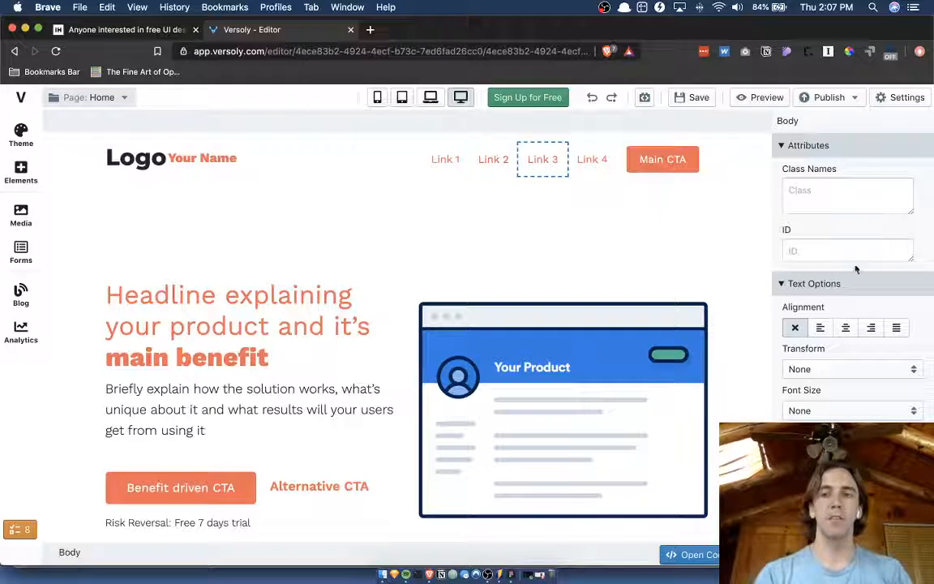
{"action": "left_click", "coordinate": [797, 145]}
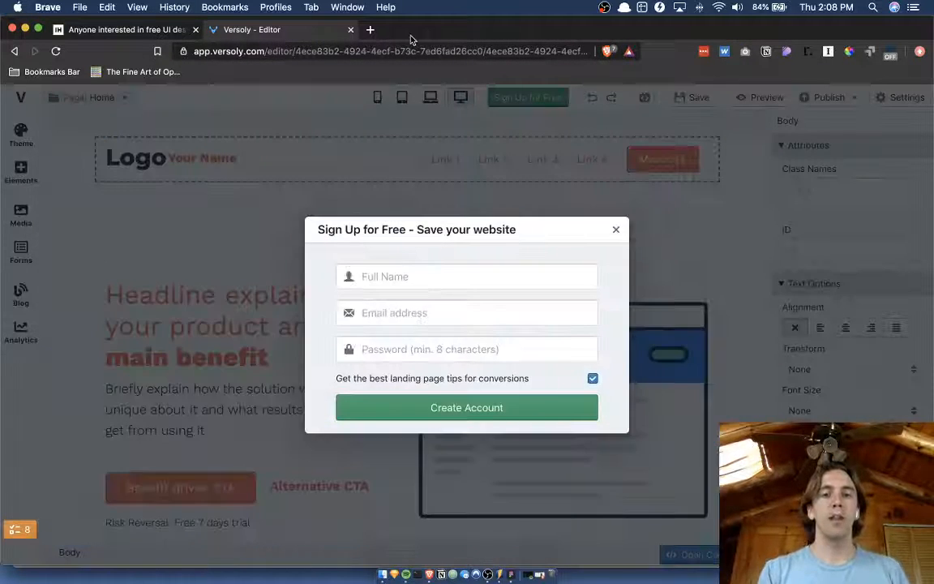
{"action": "left_click", "coordinate": [616, 232]}
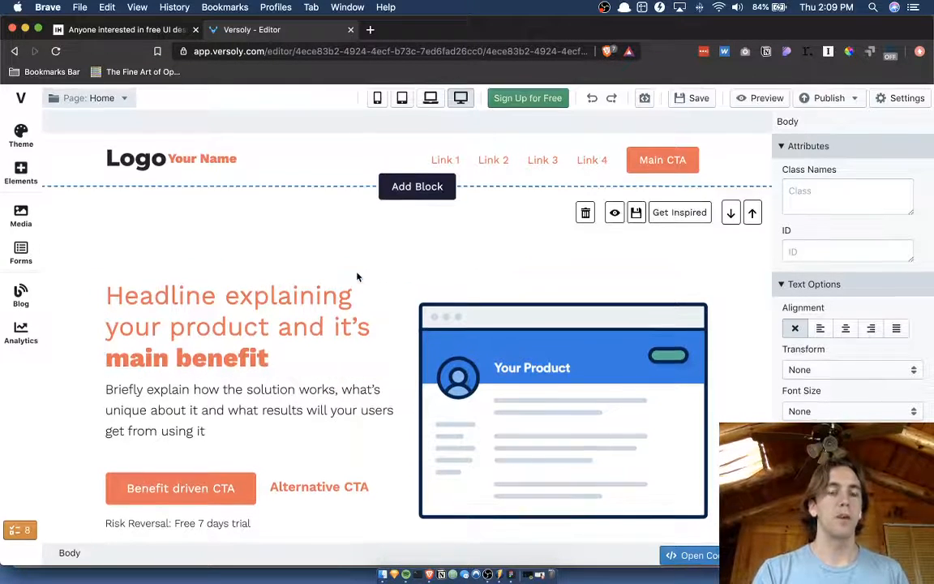
Switch to the Figma file and duplicate Frame 1, which holds the Versoly editor screenshot.
{"action": "key", "text": "ctrl+Up"}
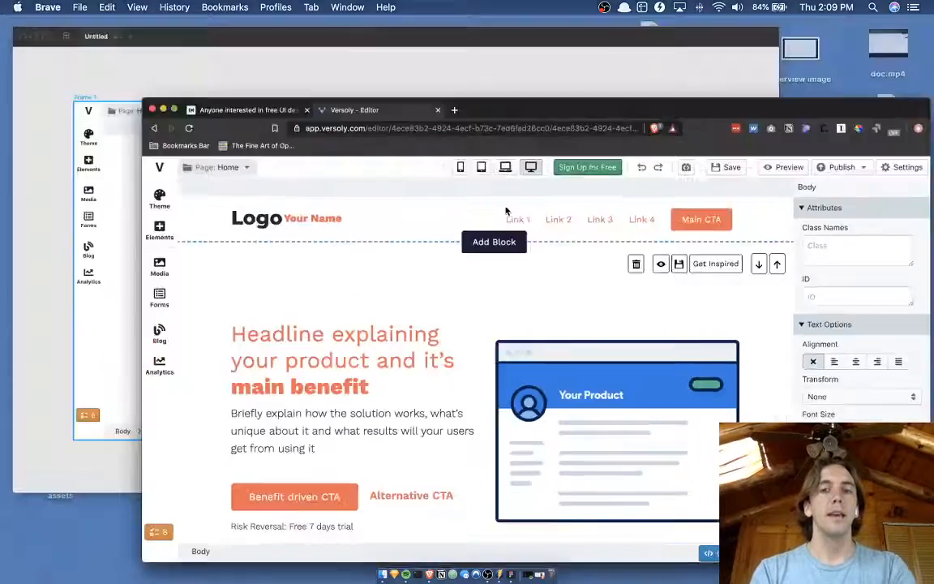
{"action": "left_click", "coordinate": [446, 223]}
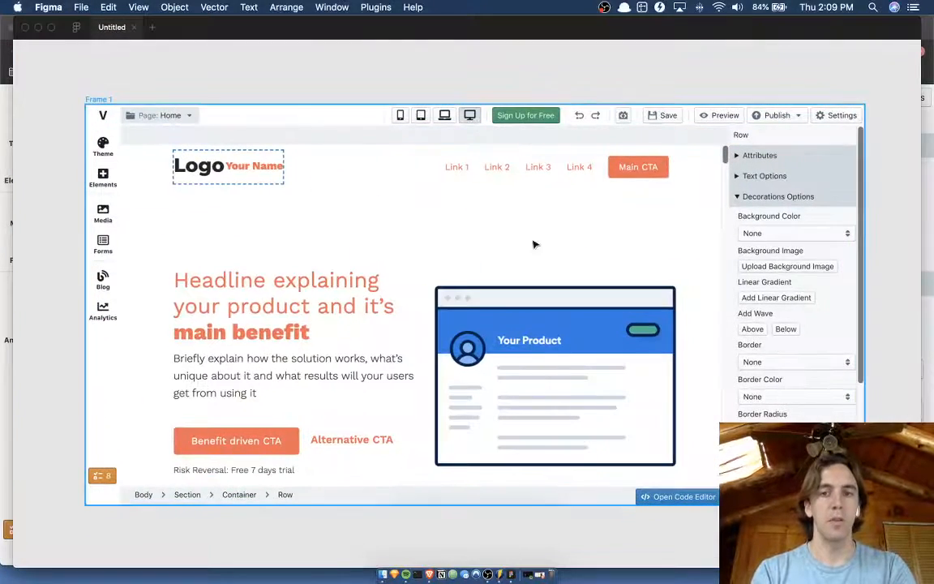
{"action": "scroll", "coordinate": [150, 73], "scroll_direction": "down", "scroll_amount": 5}
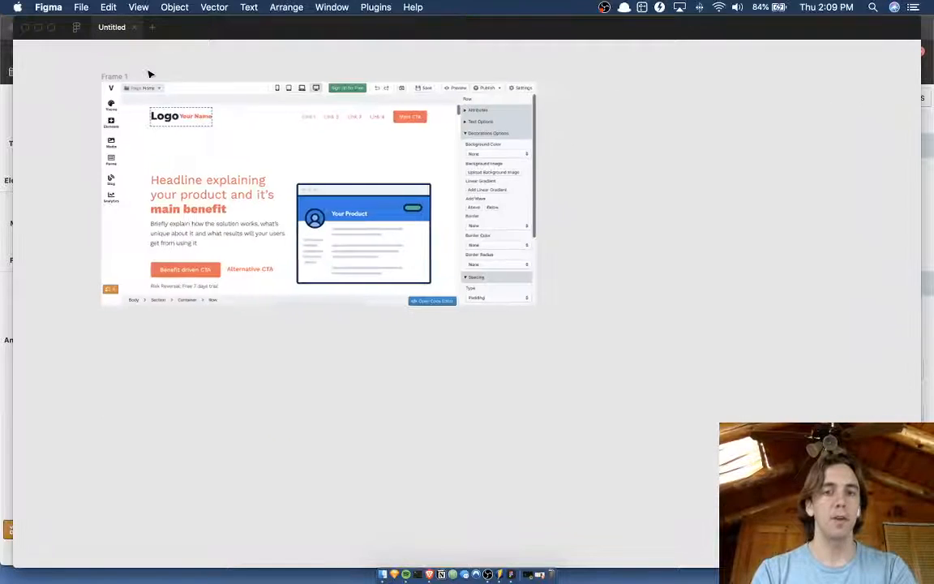
{"action": "scroll", "coordinate": [150, 73], "scroll_direction": "up", "scroll_amount": 5}
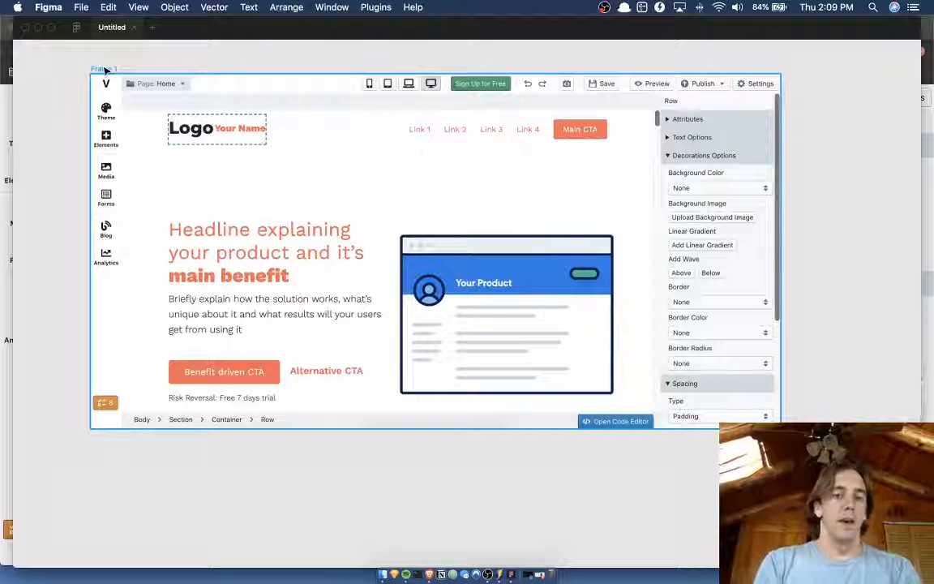
{"action": "left_click", "coordinate": [103, 70]}
{"action": "key", "text": "super+d"}
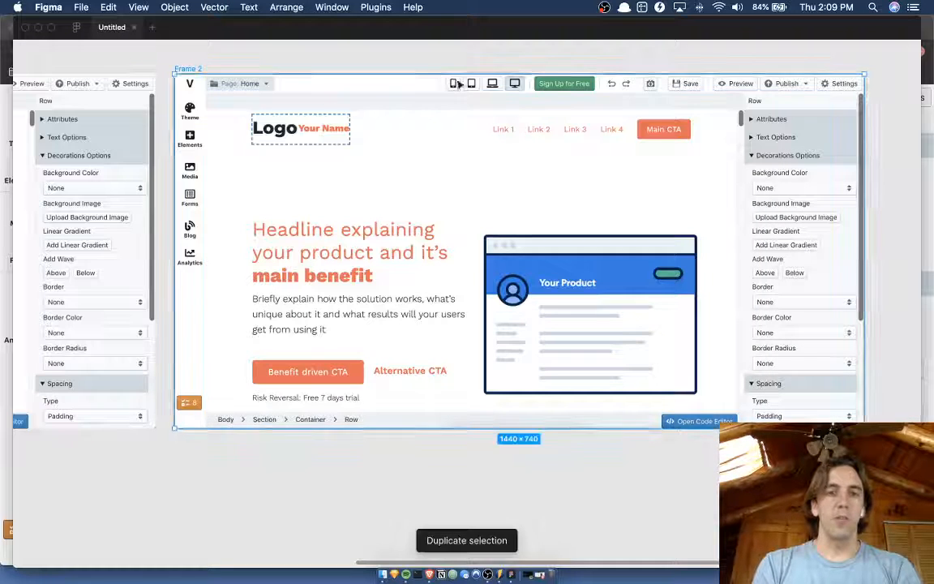
{"action": "scroll", "coordinate": [377, 62], "scroll_direction": "up", "scroll_amount": 5}
{"action": "scroll", "coordinate": [377, 62], "scroll_direction": "down", "scroll_amount": 5}
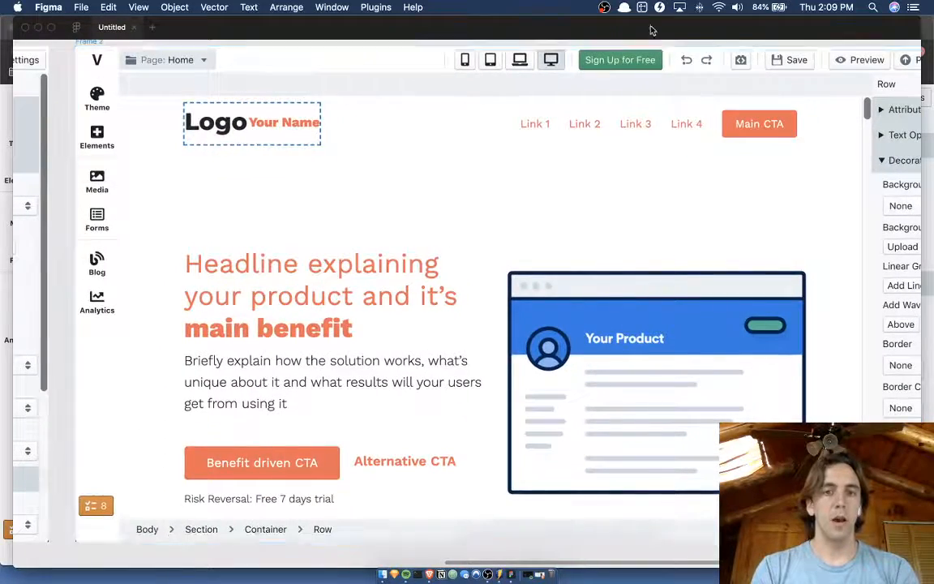
Switch back to the browser and examine the landing page template's sections in the Versoly editor.
{"action": "key", "text": "ctrl+Up"}
{"action": "left_click", "coordinate": [309, 384]}
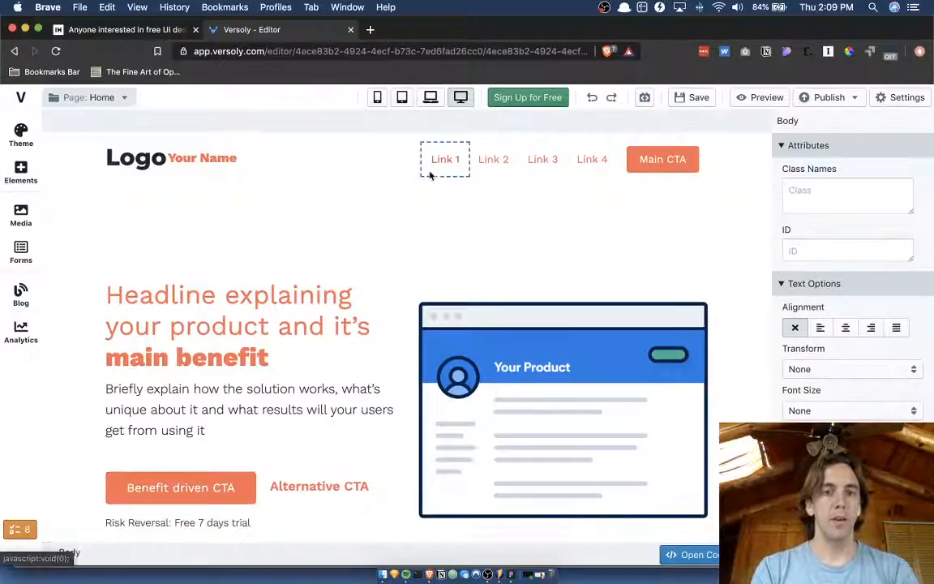
{"action": "scroll", "coordinate": [431, 243], "scroll_direction": "down", "scroll_amount": 3}
{"action": "scroll", "coordinate": [433, 260], "scroll_direction": "up", "scroll_amount": 3}
{"action": "scroll", "coordinate": [432, 260], "scroll_direction": "down", "scroll_amount": 3}
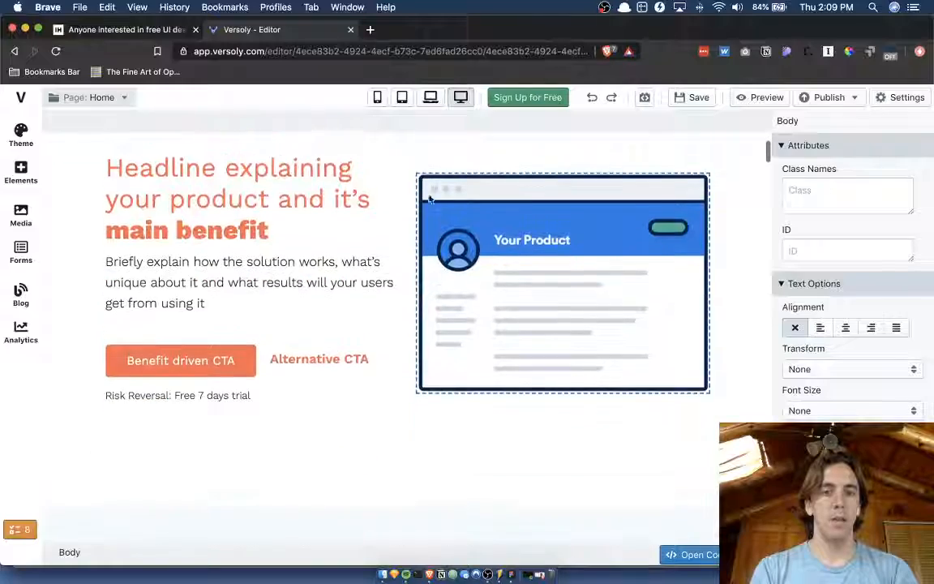
{"action": "scroll", "coordinate": [398, 280], "scroll_direction": "down", "scroll_amount": 5}
{"action": "scroll", "coordinate": [407, 347], "scroll_direction": "down", "scroll_amount": 15}
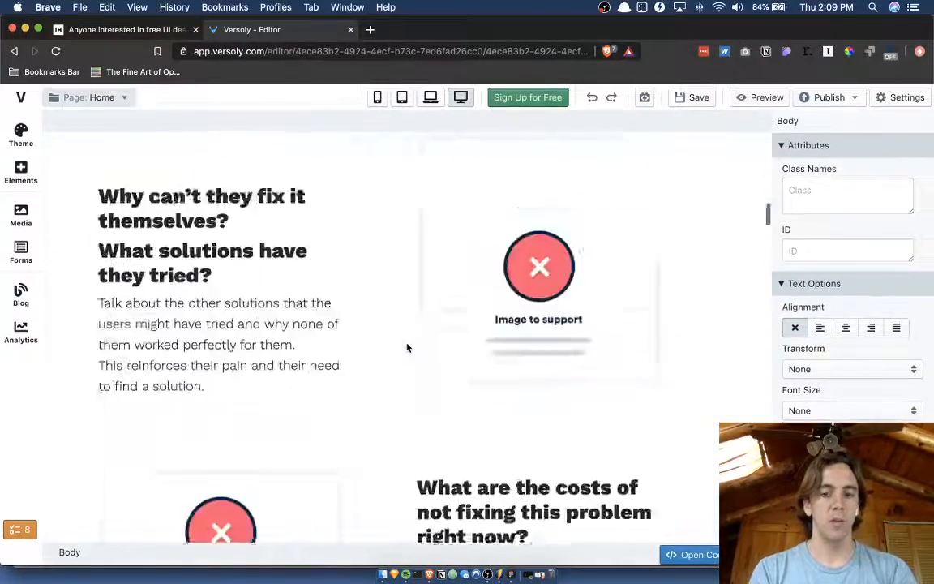
{"action": "scroll", "coordinate": [408, 348], "scroll_direction": "down", "scroll_amount": 5}
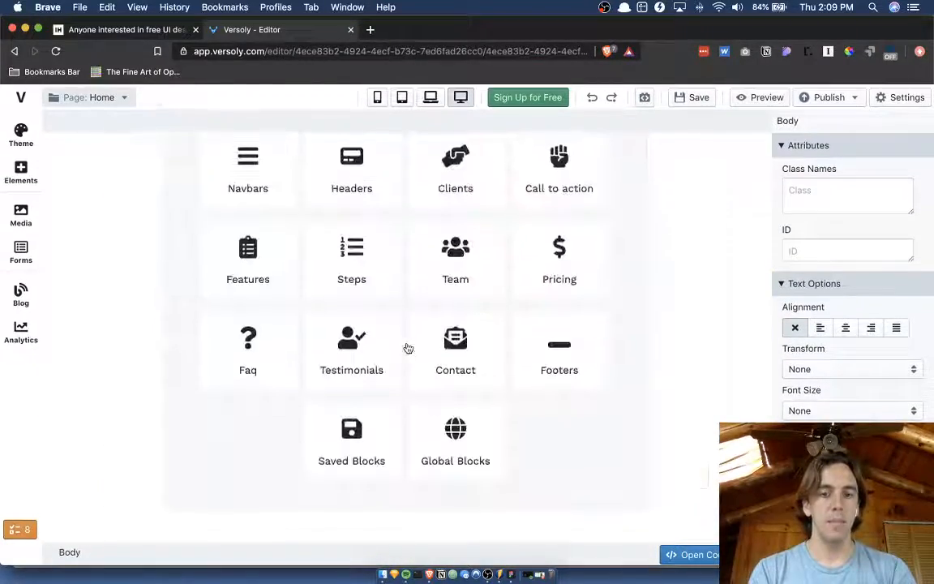
{"action": "scroll", "coordinate": [408, 348], "scroll_direction": "up", "scroll_amount": 15}
{"action": "scroll", "coordinate": [407, 348], "scroll_direction": "up", "scroll_amount": 15}
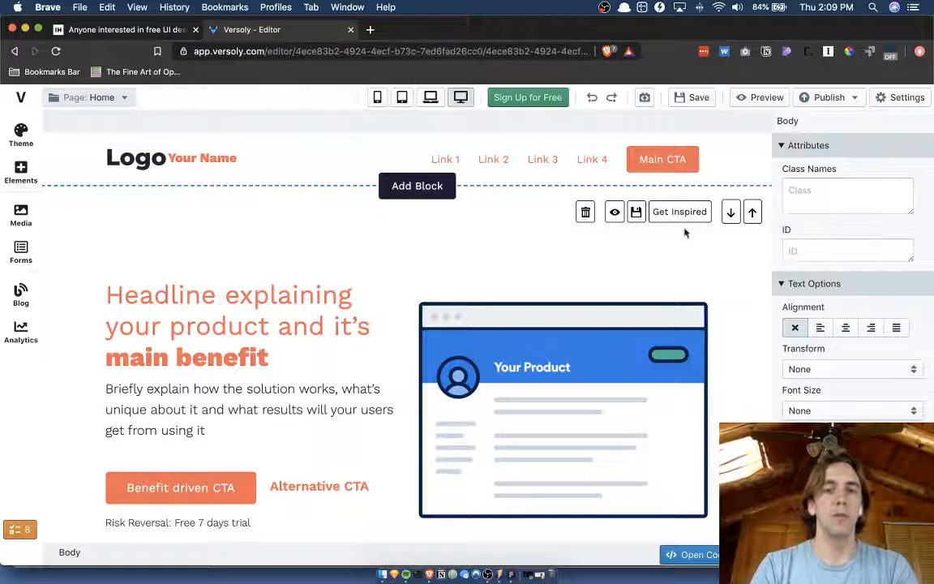
{"action": "scroll", "coordinate": [507, 252], "scroll_direction": "down", "scroll_amount": 1}
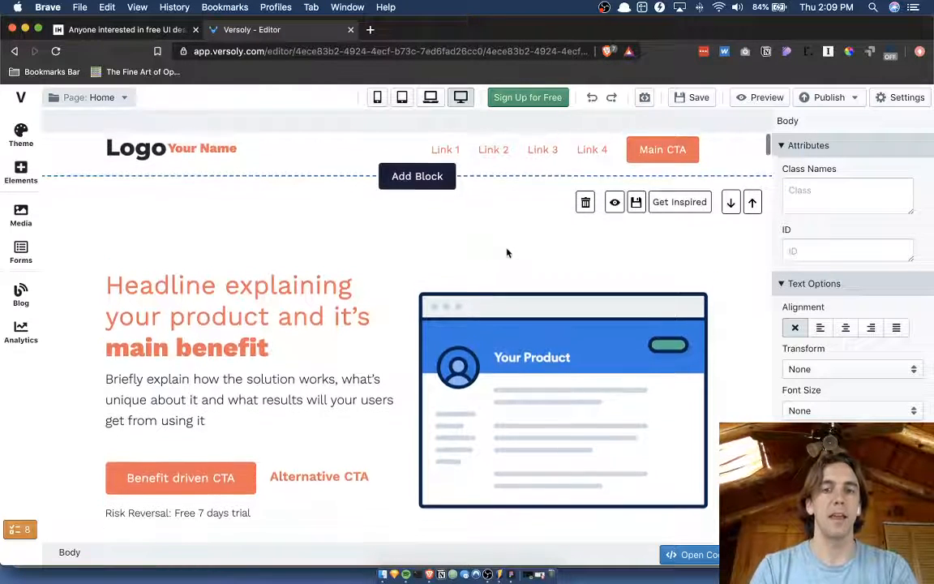
{"action": "scroll", "coordinate": [507, 251], "scroll_direction": "up", "scroll_amount": 1}
Return to Figma, select the screenshot image inside Frame 2 and show the hidden interface.
{"action": "key", "text": "ctrl+Up"}
{"action": "left_click", "coordinate": [454, 208]}
{"action": "scroll", "coordinate": [470, 204], "scroll_direction": "up", "scroll_amount": 1}
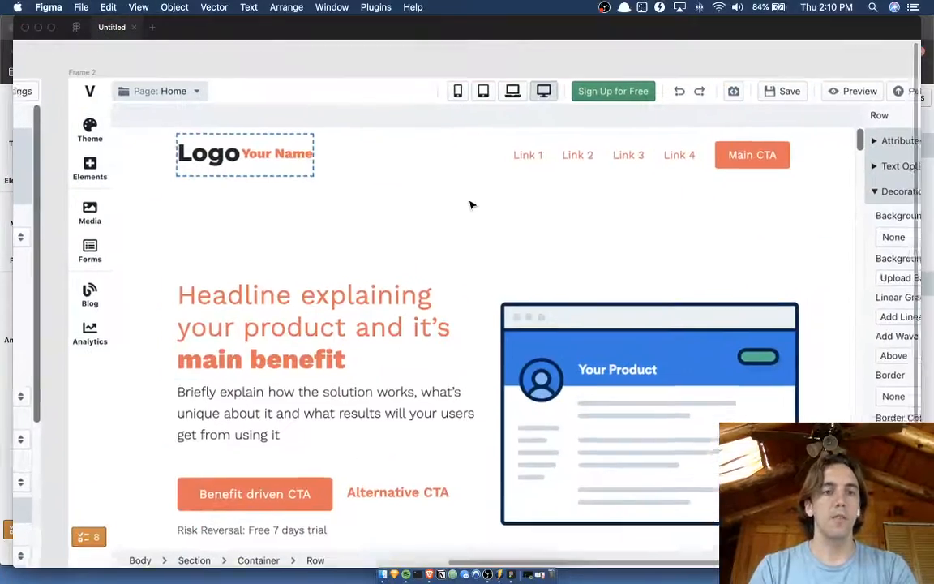
{"action": "scroll", "coordinate": [454, 237], "scroll_direction": "down", "scroll_amount": 2}
{"action": "scroll", "coordinate": [451, 240], "scroll_direction": "down", "scroll_amount": 2}
{"action": "scroll", "coordinate": [451, 240], "scroll_direction": "right", "scroll_amount": 3}
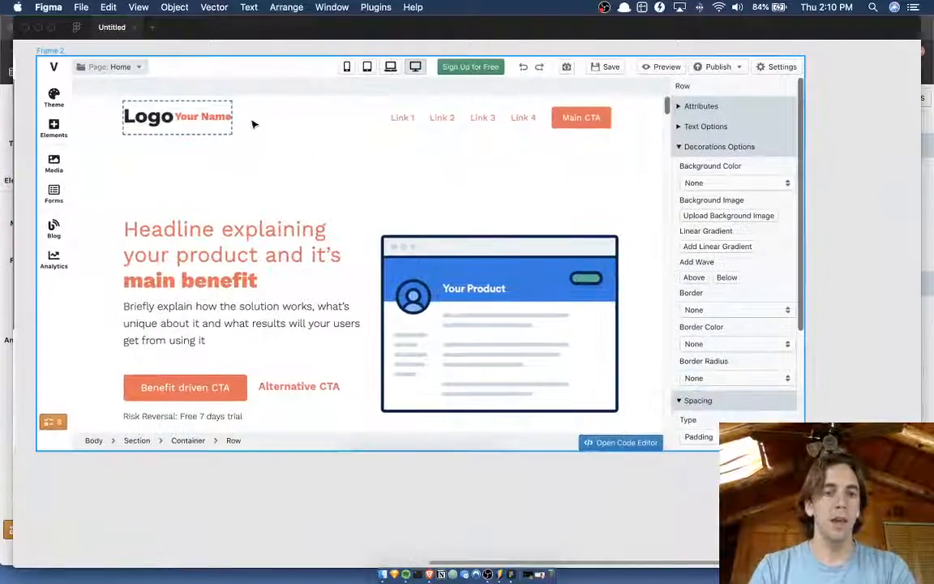
{"action": "left_click", "coordinate": [361, 159]}
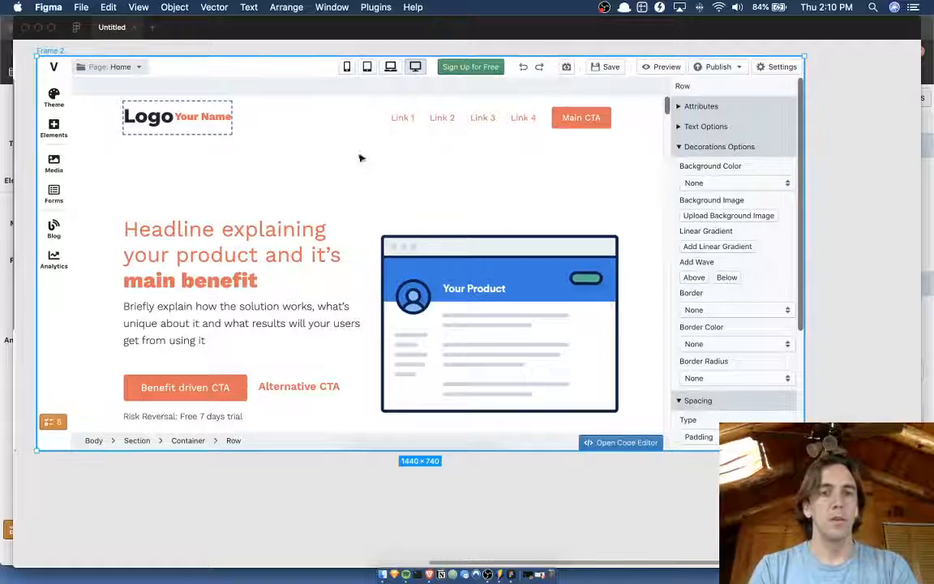
{"action": "scroll", "coordinate": [394, 167], "scroll_direction": "up", "scroll_amount": 2, "text": "ctrl"}
{"action": "scroll", "coordinate": [175, 91], "scroll_direction": "up", "scroll_amount": 3, "text": "ctrl"}
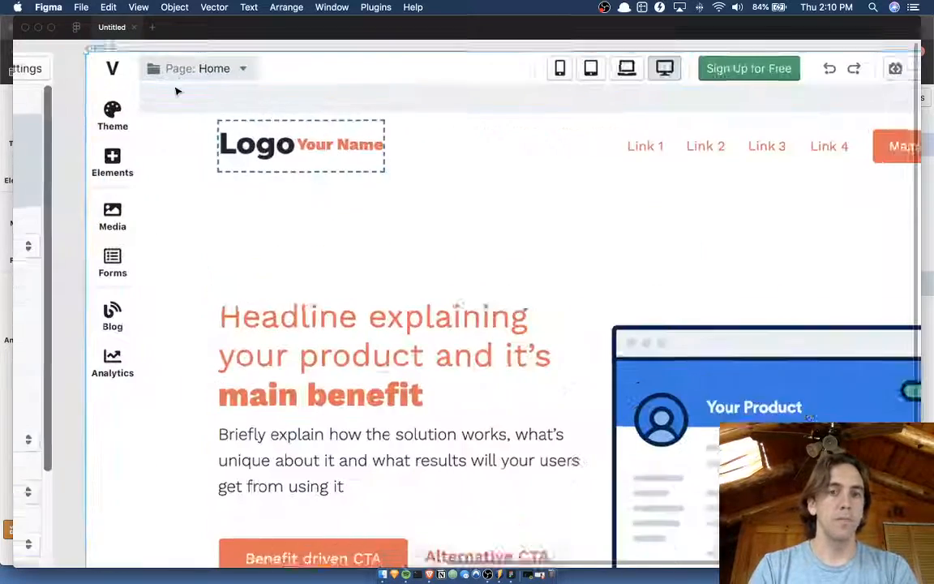
{"action": "scroll", "coordinate": [175, 96], "scroll_direction": "down", "scroll_amount": 2, "text": "ctrl"}
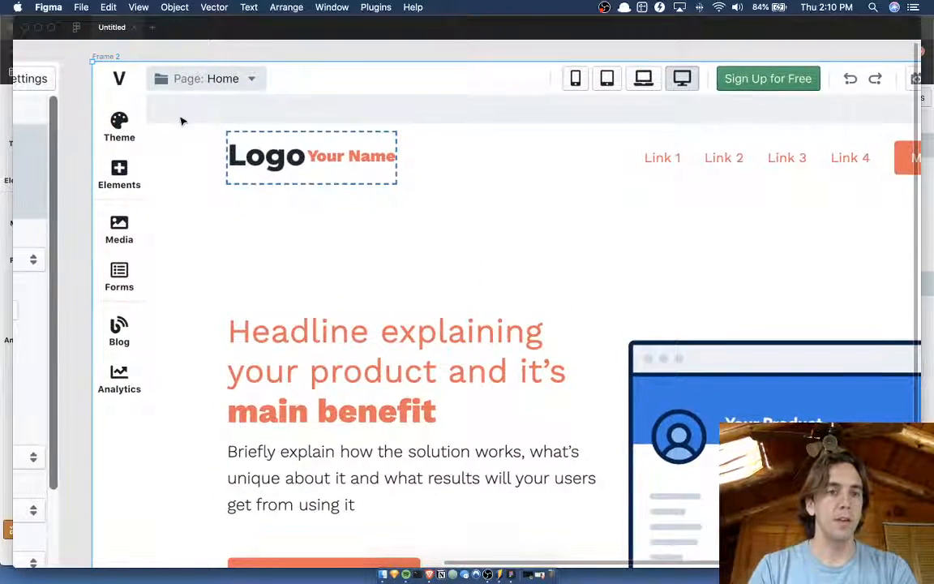
{"action": "scroll", "coordinate": [166, 146], "scroll_direction": "down", "scroll_amount": 3, "text": "ctrl"}
{"action": "scroll", "coordinate": [203, 170], "scroll_direction": "down", "scroll_amount": 3, "text": "ctrl"}
{"action": "key", "text": "super+backslash"}
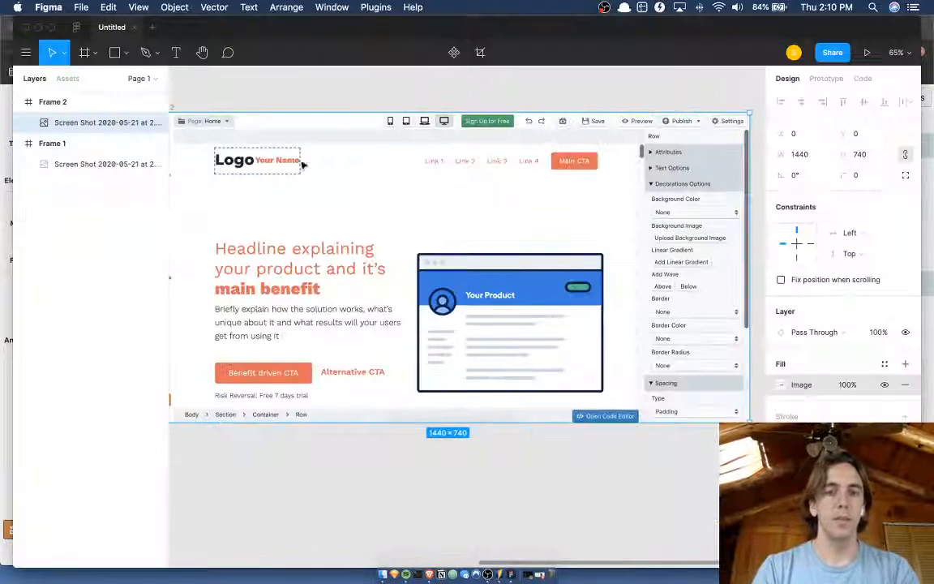
Duplicate the screenshot image inside Frame 2.
{"action": "scroll", "coordinate": [365, 173], "scroll_direction": "left", "scroll_amount": 3}
{"action": "scroll", "coordinate": [365, 173], "scroll_direction": "down", "scroll_amount": 1}
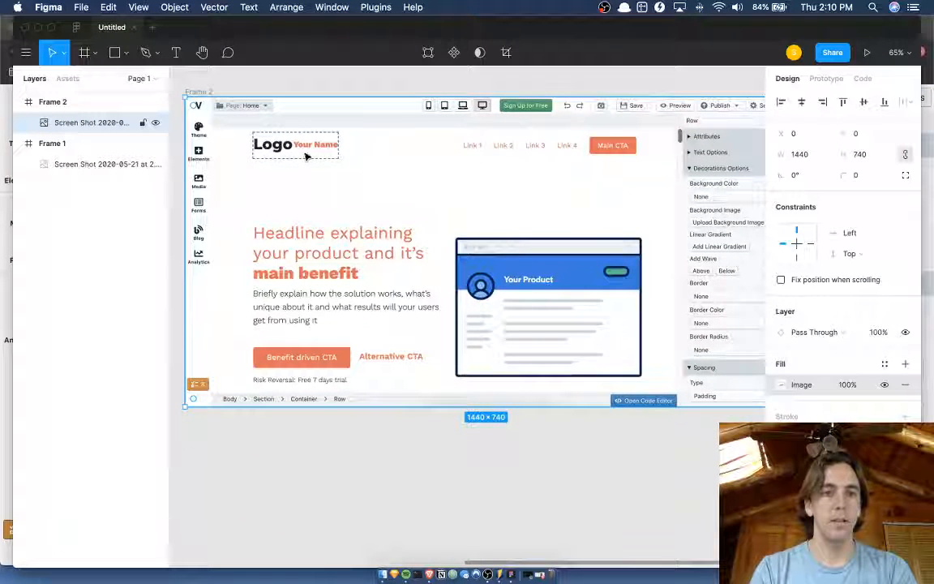
{"action": "double_click", "coordinate": [305, 156]}
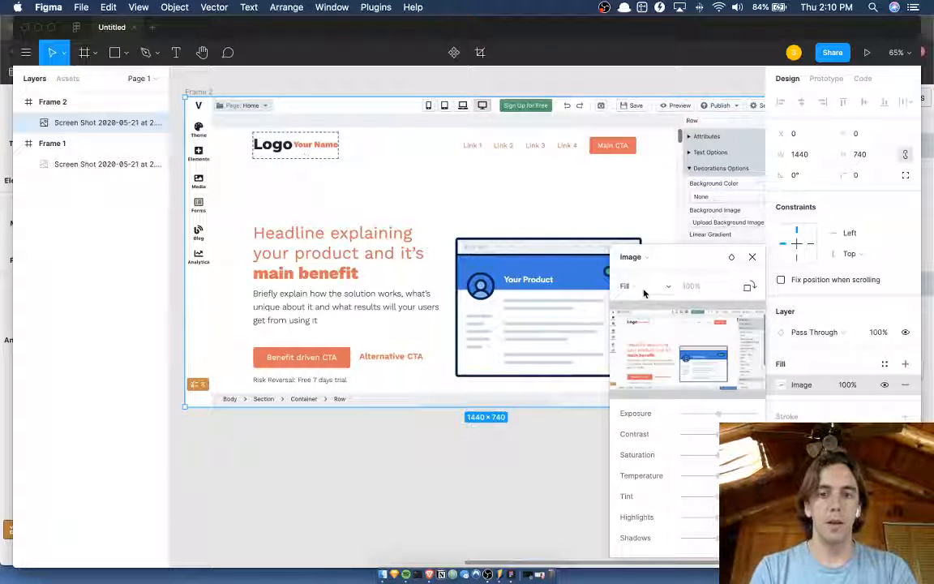
{"action": "key", "text": "Escape"}
{"action": "key", "text": "super+d"}
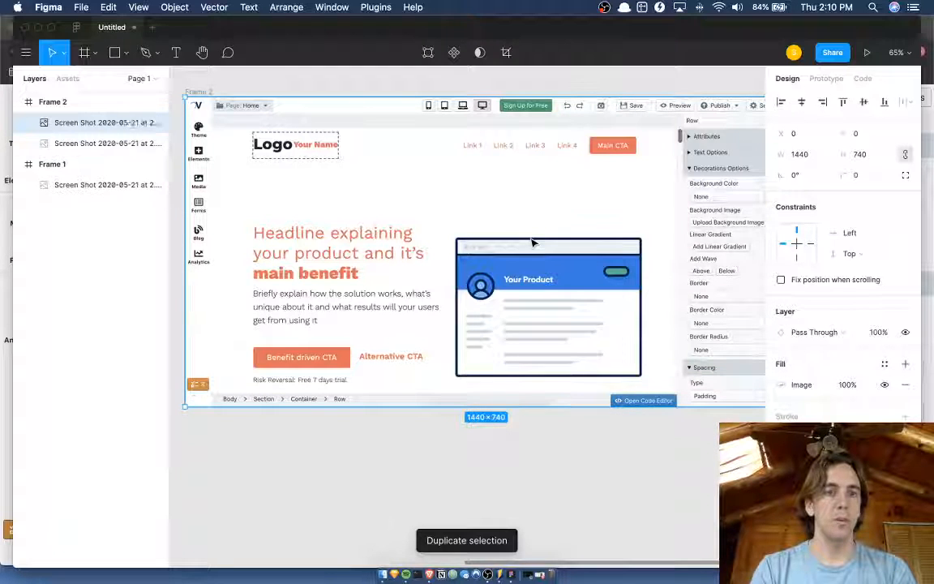
Change the duplicated screenshot's image fill to Crop and trim its top edge to Y 75.
{"action": "double_click", "coordinate": [486, 216]}
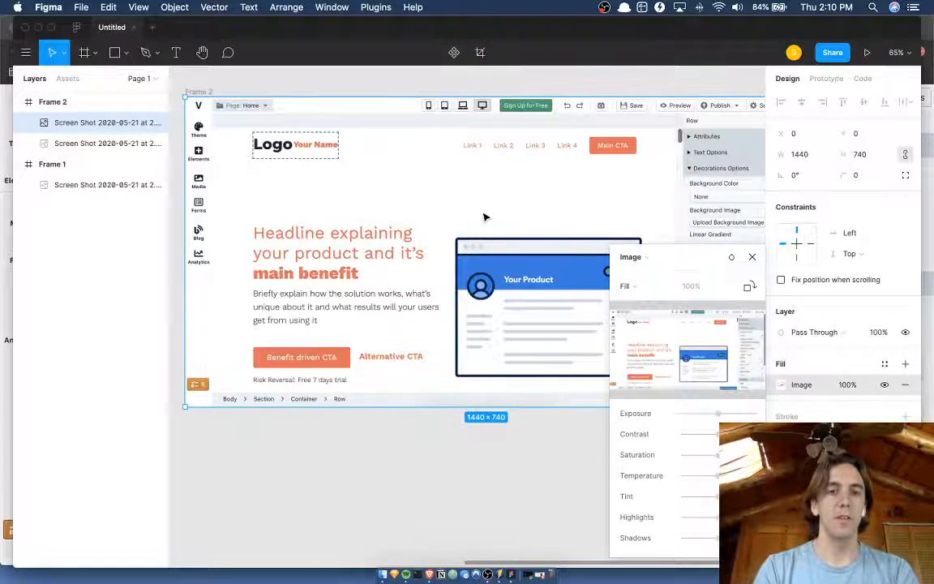
{"action": "left_click", "coordinate": [654, 279]}
{"action": "left_click", "coordinate": [648, 315]}
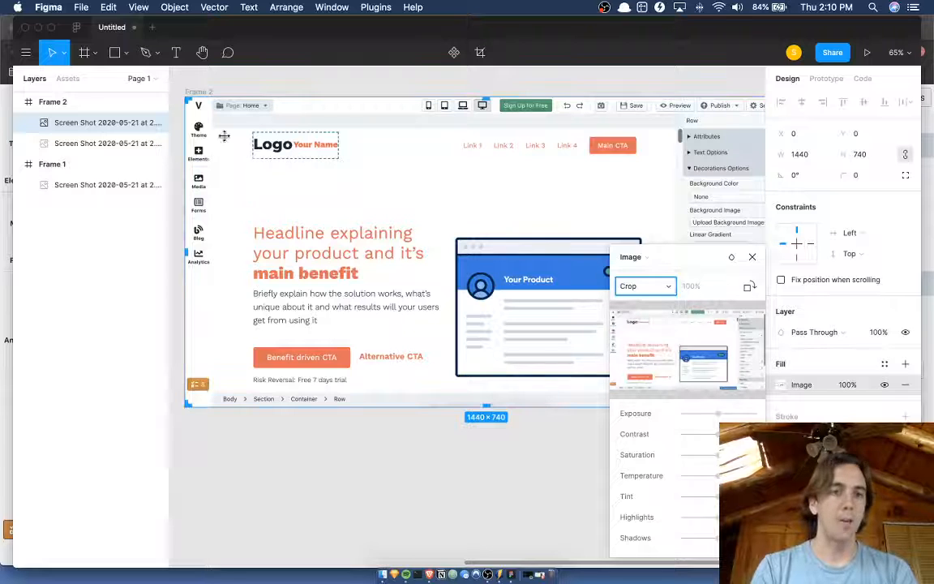
{"action": "left_click_drag", "start_coordinate": [189, 98], "coordinate": [218, 127]}
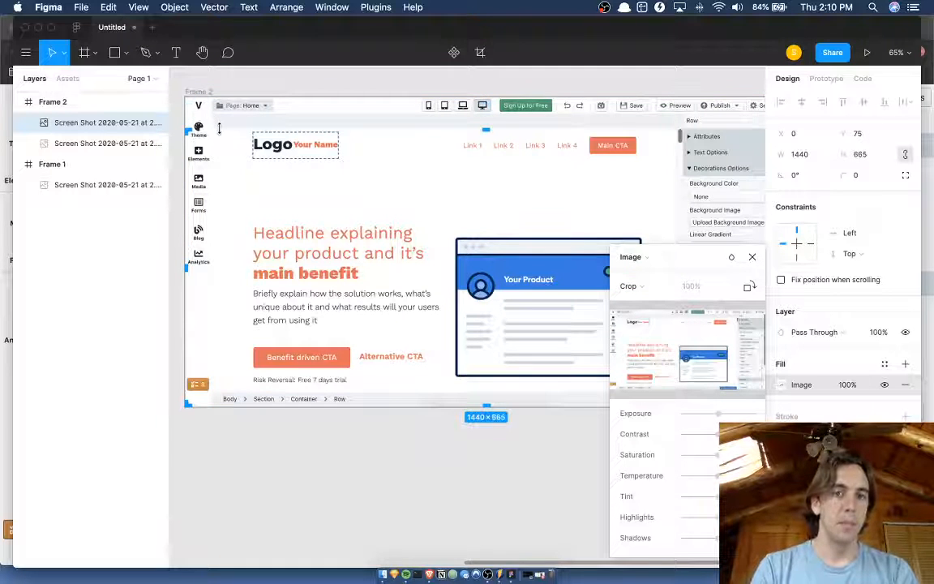
Crop the duplicated screenshot's left edge to X 68 and its bottom edge to a height of about 631.
{"action": "scroll", "coordinate": [218, 128], "scroll_direction": "up", "scroll_amount": 5}
{"action": "scroll", "coordinate": [236, 325], "scroll_direction": "left", "scroll_amount": 3}
{"action": "left_click_drag", "start_coordinate": [235, 325], "coordinate": [283, 328]}
{"action": "scroll", "coordinate": [284, 330], "scroll_direction": "right", "scroll_amount": 3}
{"action": "scroll", "coordinate": [306, 331], "scroll_direction": "down", "scroll_amount": 1}
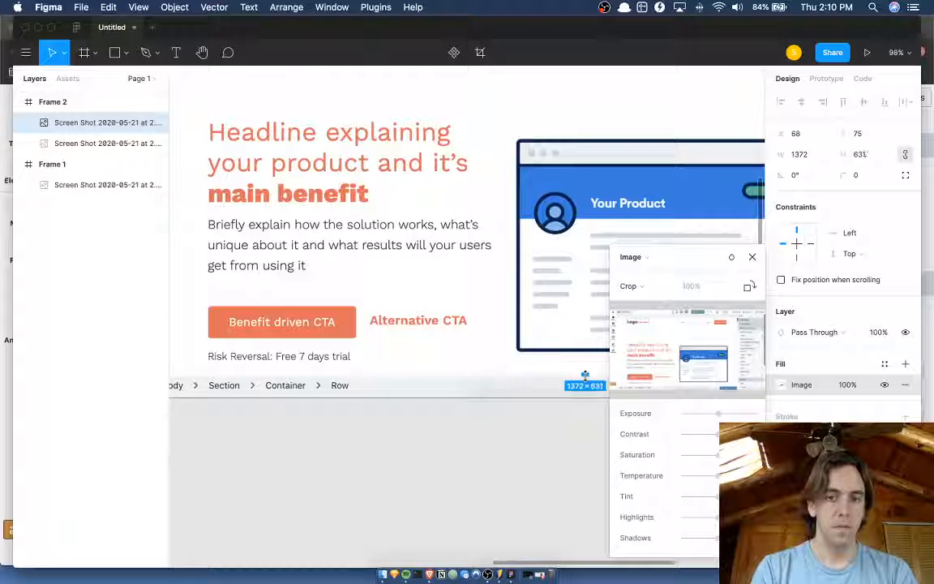
Crop the duplicated screenshot's right edge to a width of 1111, excluding the options sidebar, and apply the crop.
{"action": "scroll", "coordinate": [588, 377], "scroll_direction": "right", "scroll_amount": 5}
{"action": "scroll", "coordinate": [427, 346], "scroll_direction": "down", "scroll_amount": 5}
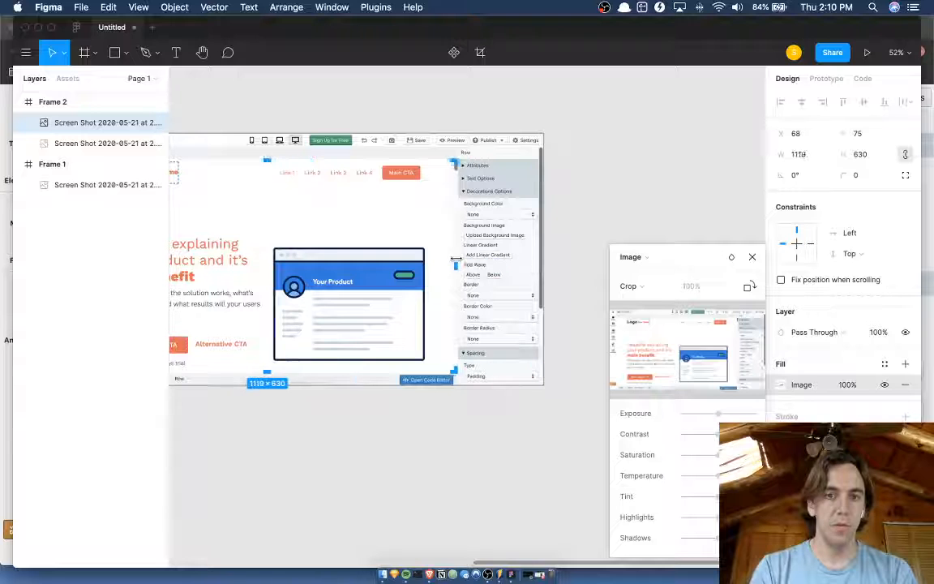
{"action": "left_click_drag", "start_coordinate": [452, 258], "coordinate": [456, 258]}
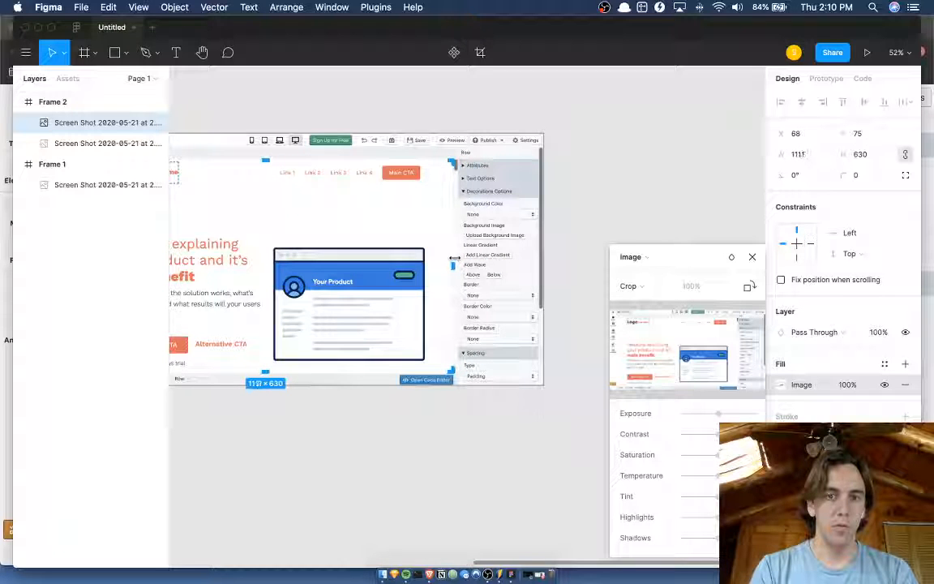
{"action": "key", "text": "Return"}
Move the cropped page preview to X 102, Y 73 within Frame 2.
{"action": "scroll", "coordinate": [459, 261], "scroll_direction": "left", "scroll_amount": 4}
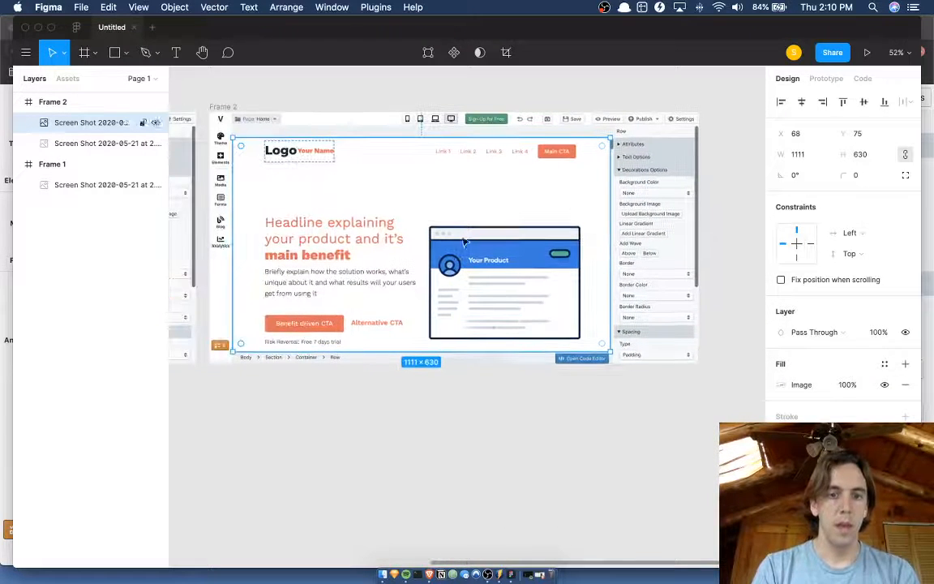
{"action": "mouse_move", "coordinate": [412, 219]}
{"action": "left_mouse_down"}
{"action": "mouse_move", "coordinate": [433, 239]}
{"action": "mouse_move", "coordinate": [417, 214]}
{"action": "mouse_move", "coordinate": [424, 218]}
{"action": "left_mouse_up"}
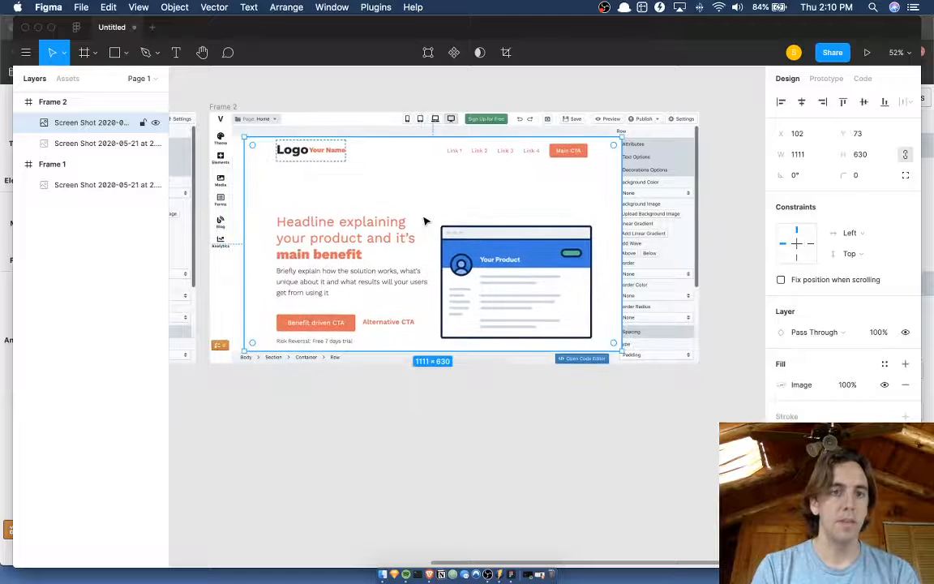
Undo the last move of the cropped page preview and nudge it up to Y 42.
{"action": "key", "text": "super+z"}
{"action": "scroll", "coordinate": [305, 322], "scroll_direction": "up", "scroll_amount": 1}
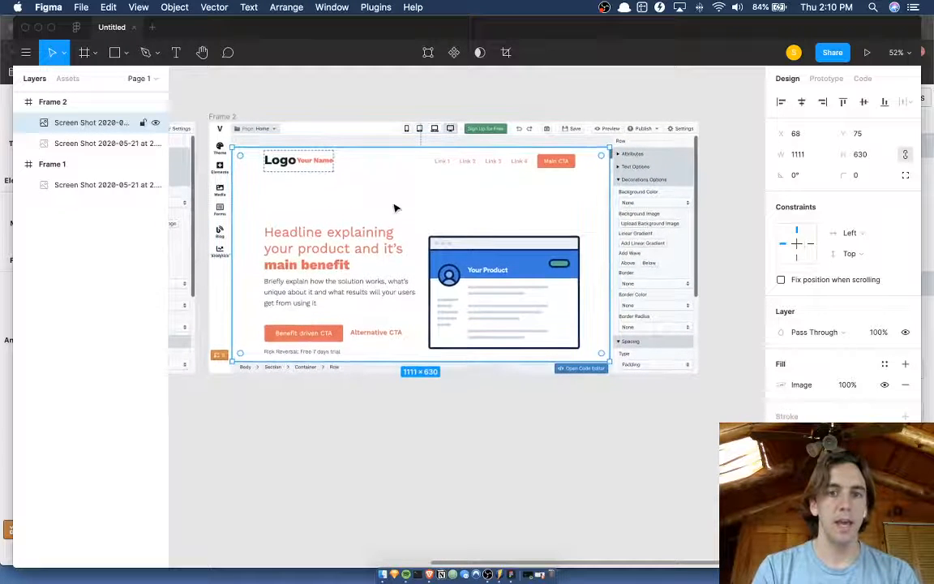
{"action": "key", "text": "shift+Up"}
{"action": "key", "text": "shift+Up"}
{"action": "key", "text": "shift+Up"}
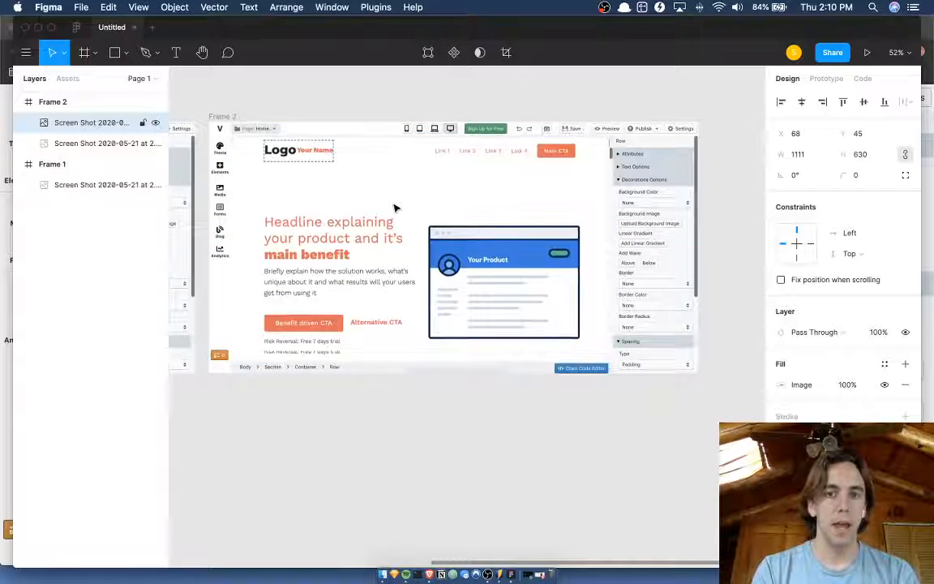
{"action": "key", "text": "Up"}
{"action": "key", "text": "Up"}
{"action": "key", "text": "Up"}
Nudge the cropped preview to X 65, Y 39 so it meets the editor's toolbar and icon sidebar.
{"action": "scroll", "coordinate": [264, 171], "scroll_direction": "up", "scroll_amount": 8}
{"action": "scroll", "coordinate": [264, 171], "scroll_direction": "up", "scroll_amount": 6}
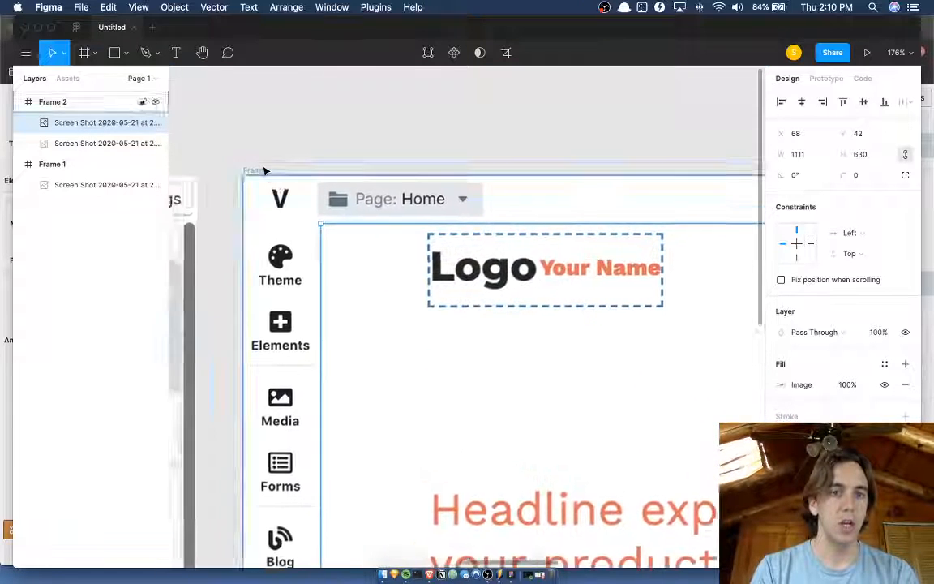
{"action": "key", "text": "Up"}
{"action": "key", "text": "Up"}
{"action": "key", "text": "Up"}
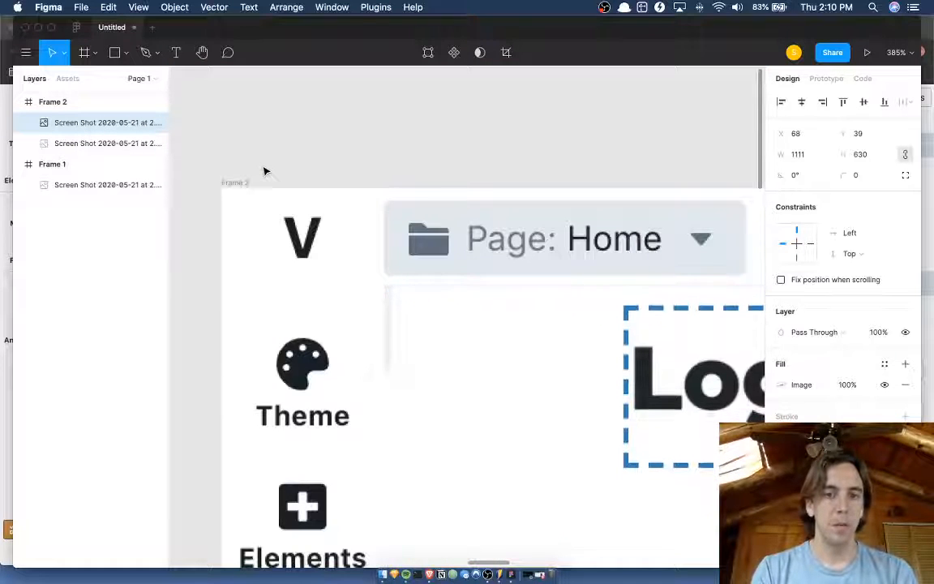
{"action": "key", "text": "Left"}
{"action": "key", "text": "Left"}
{"action": "key", "text": "Left"}
{"action": "key", "text": "Down"}
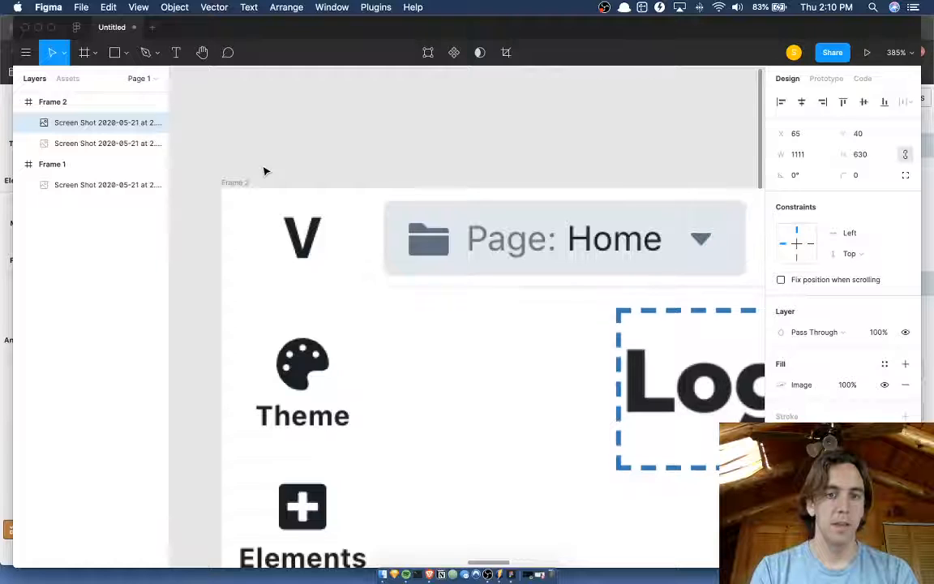
{"action": "key", "text": "Up"}
Draw a rectangle across the lower part of the preview and fit it to 1111 × 95 at X 65, Y 553.
{"action": "scroll", "coordinate": [264, 171], "scroll_direction": "right", "scroll_amount": 3}
{"action": "scroll", "coordinate": [264, 171], "scroll_direction": "down", "scroll_amount": 6}
{"action": "scroll", "coordinate": [264, 171], "scroll_direction": "down", "scroll_amount": 5}
{"action": "scroll", "coordinate": [265, 171], "scroll_direction": "right", "scroll_amount": 10}
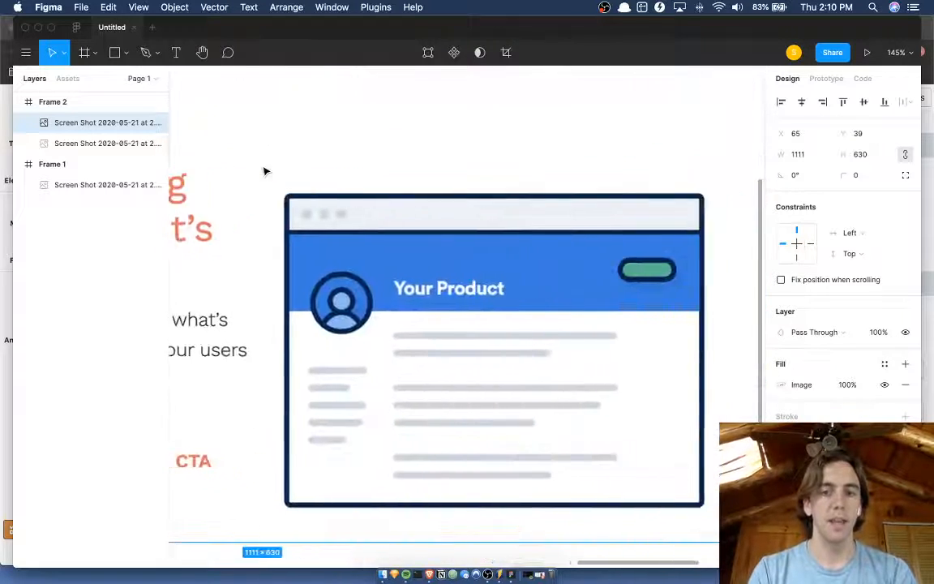
{"action": "scroll", "coordinate": [541, 253], "scroll_direction": "down", "scroll_amount": 4}
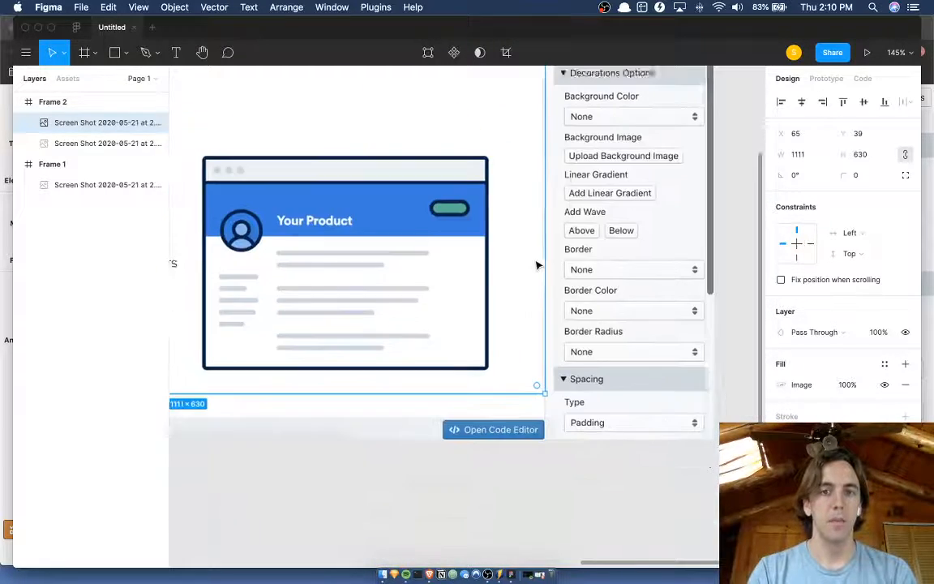
{"action": "scroll", "coordinate": [535, 262], "scroll_direction": "up", "scroll_amount": 3}
{"action": "scroll", "coordinate": [536, 262], "scroll_direction": "down", "scroll_amount": 4}
{"action": "scroll", "coordinate": [536, 262], "scroll_direction": "left", "scroll_amount": 2}
{"action": "scroll", "coordinate": [534, 259], "scroll_direction": "down", "scroll_amount": 3}
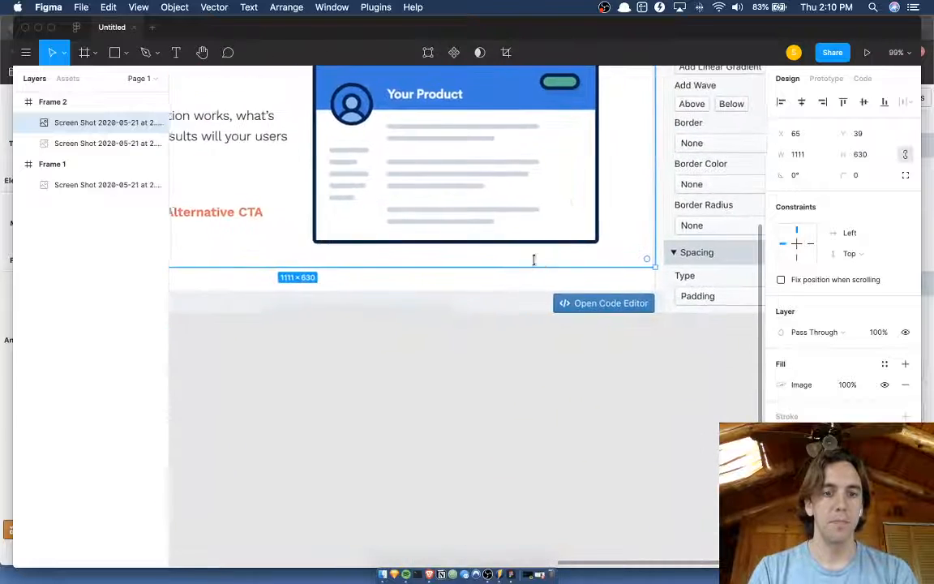
{"action": "scroll", "coordinate": [534, 260], "scroll_direction": "left", "scroll_amount": 5}
{"action": "scroll", "coordinate": [533, 260], "scroll_direction": "down", "scroll_amount": 6}
{"action": "scroll", "coordinate": [459, 277], "scroll_direction": "up", "scroll_amount": 3}
{"action": "scroll", "coordinate": [459, 278], "scroll_direction": "right", "scroll_amount": 1}
{"action": "key", "text": "r"}
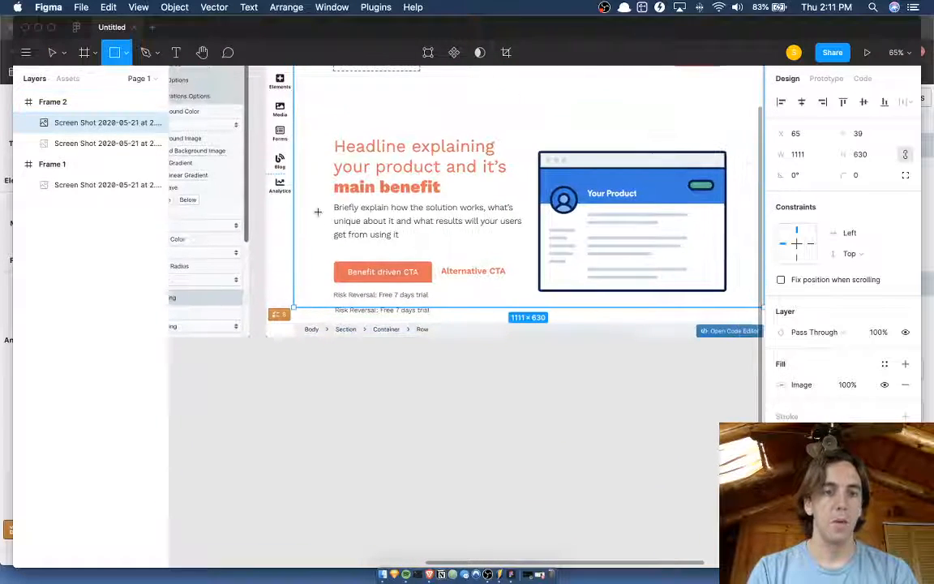
{"action": "mouse_move", "coordinate": [290, 253]}
{"action": "left_mouse_down"}
{"action": "mouse_move", "coordinate": [481, 258]}
{"action": "mouse_move", "coordinate": [675, 292]}
{"action": "left_mouse_up"}
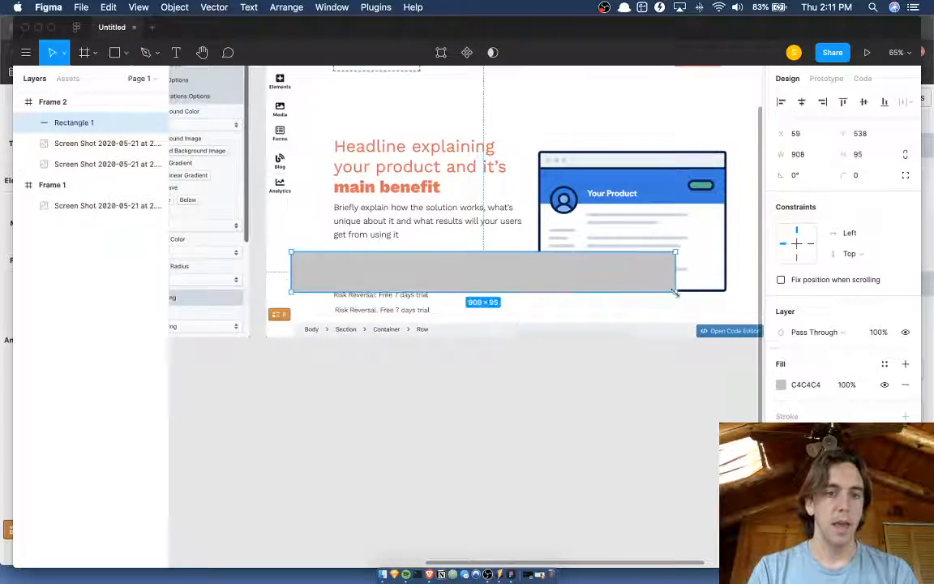
{"action": "left_click_drag", "start_coordinate": [504, 278], "coordinate": [541, 283]}
{"action": "scroll", "coordinate": [507, 284], "scroll_direction": "right", "scroll_amount": 5}
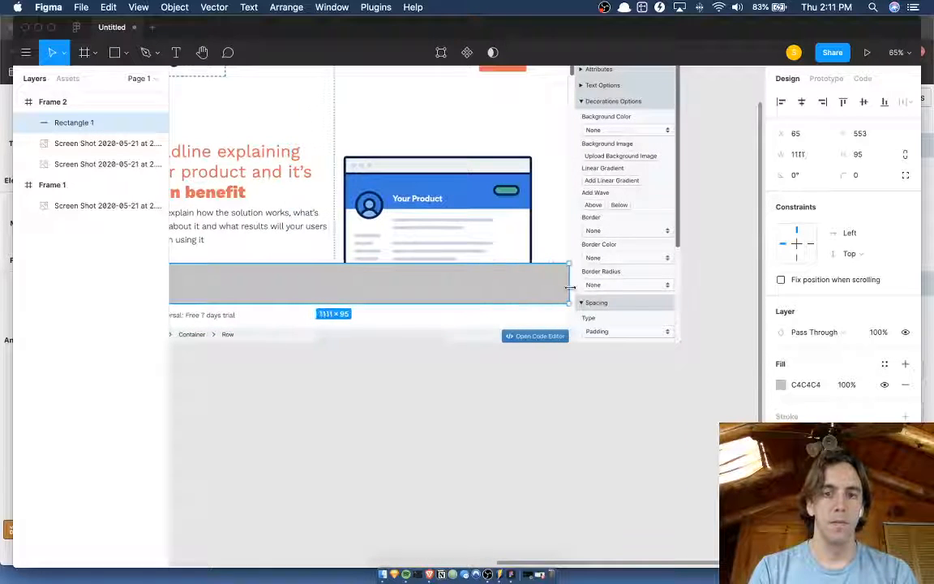
Send the rectangle behind the cropped preview and move it down to Y 611, just above the breadcrumb bar.
{"action": "key", "text": "super+["}
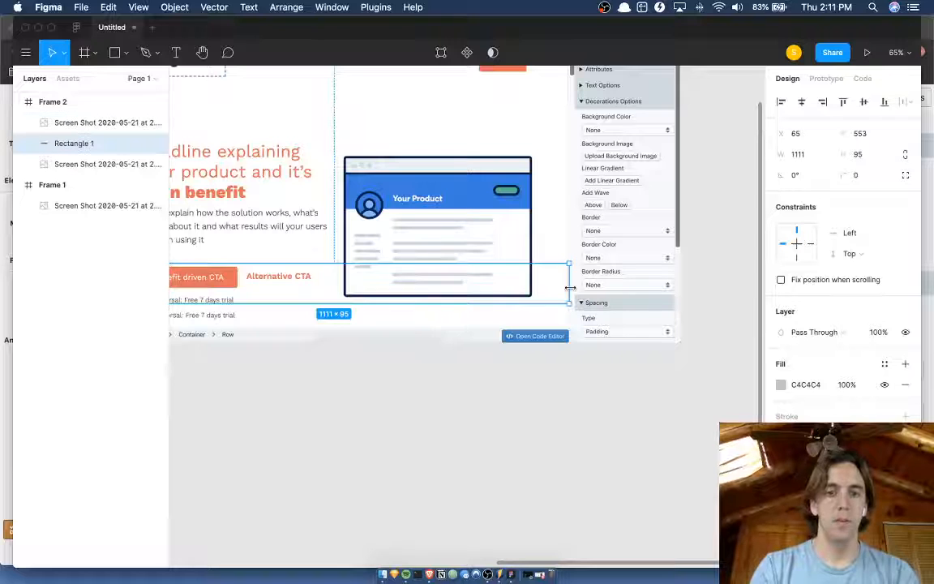
{"action": "key", "text": "Down"}
{"action": "key", "text": "shift+Down"}
{"action": "key", "text": "shift+Down"}
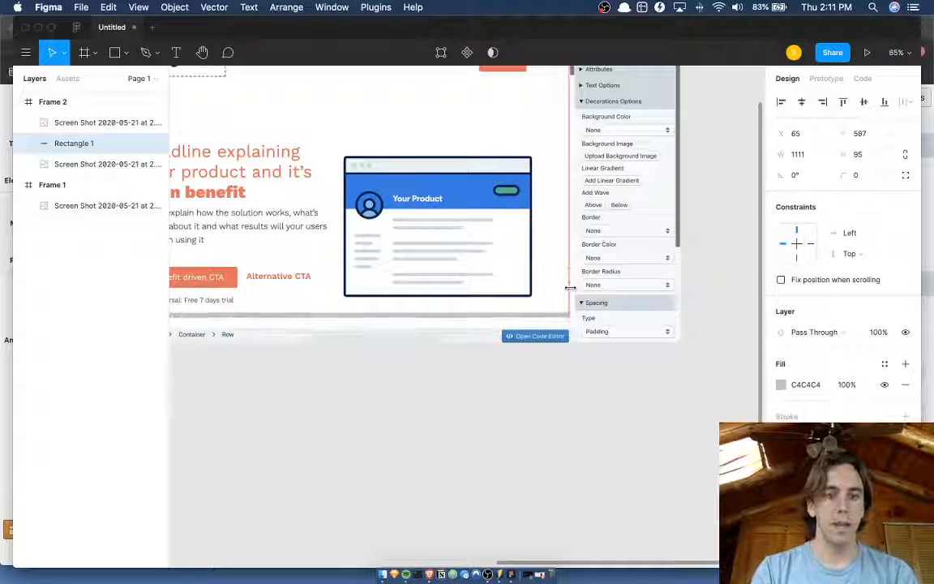
{"action": "key", "text": "shift+Down"}
{"action": "key", "text": "shift+Down"}
{"action": "key", "text": "Down"}
{"action": "scroll", "coordinate": [521, 317], "scroll_direction": "up", "scroll_amount": 5}
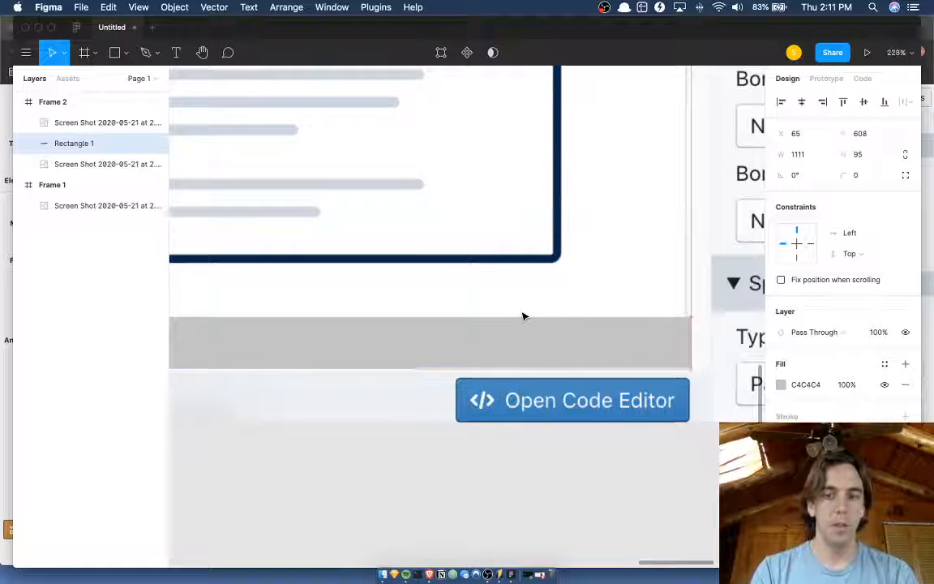
{"action": "key", "text": "Down"}
{"action": "key", "text": "Down"}
{"action": "key", "text": "Down"}
Fill the rectangle with white (FFFFFF) sampled from the page preview's background.
{"action": "scroll", "coordinate": [522, 316], "scroll_direction": "down", "scroll_amount": 5}
{"action": "key", "text": "i"}
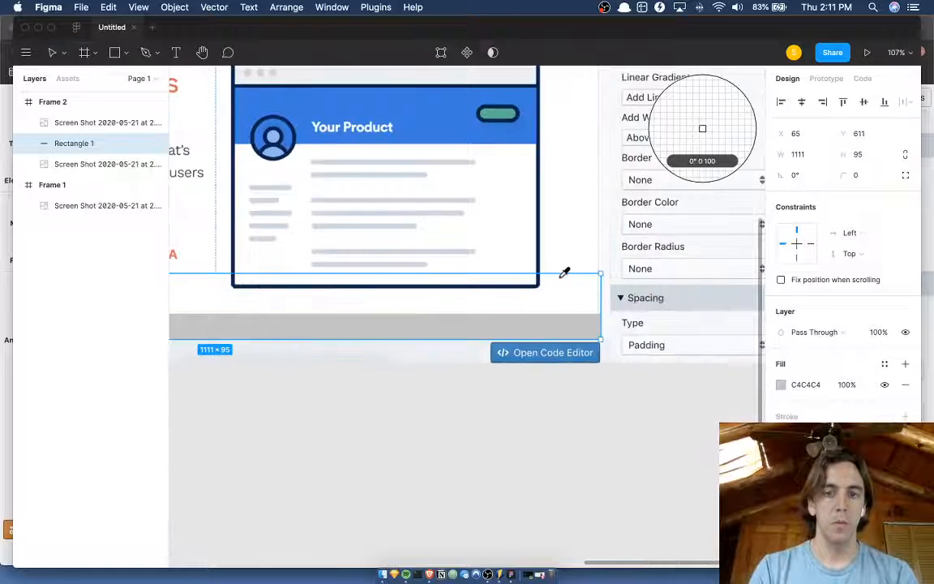
{"action": "left_click", "coordinate": [565, 272]}
{"action": "key", "text": "Escape"}
Set the white rectangle's width to 1110 and widen the cropped preview to 1114, up to the options sidebar.
{"action": "scroll", "coordinate": [558, 422], "scroll_direction": "down", "scroll_amount": 3}
{"action": "scroll", "coordinate": [556, 355], "scroll_direction": "up", "scroll_amount": 8}
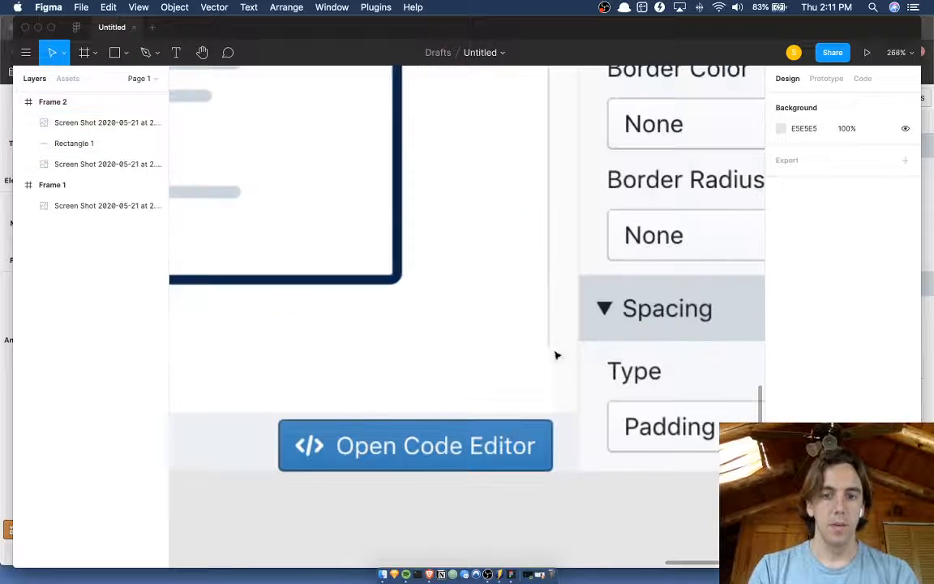
{"action": "left_click", "coordinate": [528, 360]}
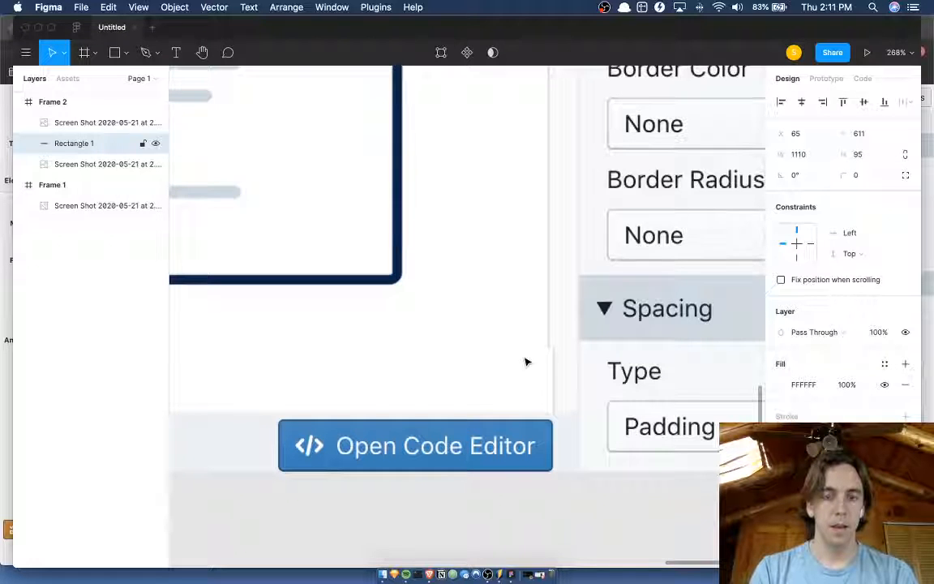
{"action": "left_click", "coordinate": [538, 202]}
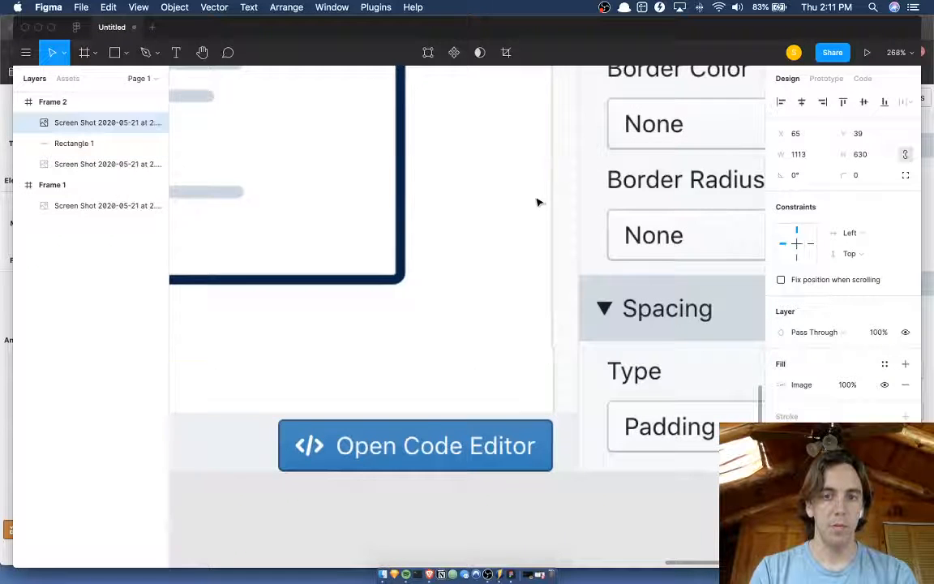
{"action": "scroll", "coordinate": [537, 201], "scroll_direction": "down", "scroll_amount": 10}
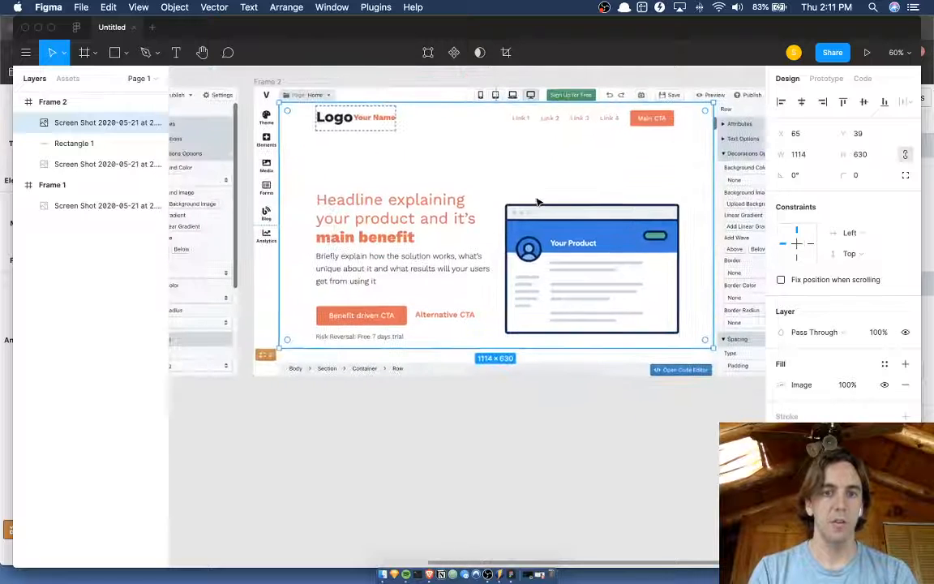
{"action": "left_click", "coordinate": [464, 427]}
Compare the adjusted Frame 2 with the original in Frame 1, examining the toolbar, icon sidebar and page preview.
{"action": "scroll", "coordinate": [465, 427], "scroll_direction": "left", "scroll_amount": 5}
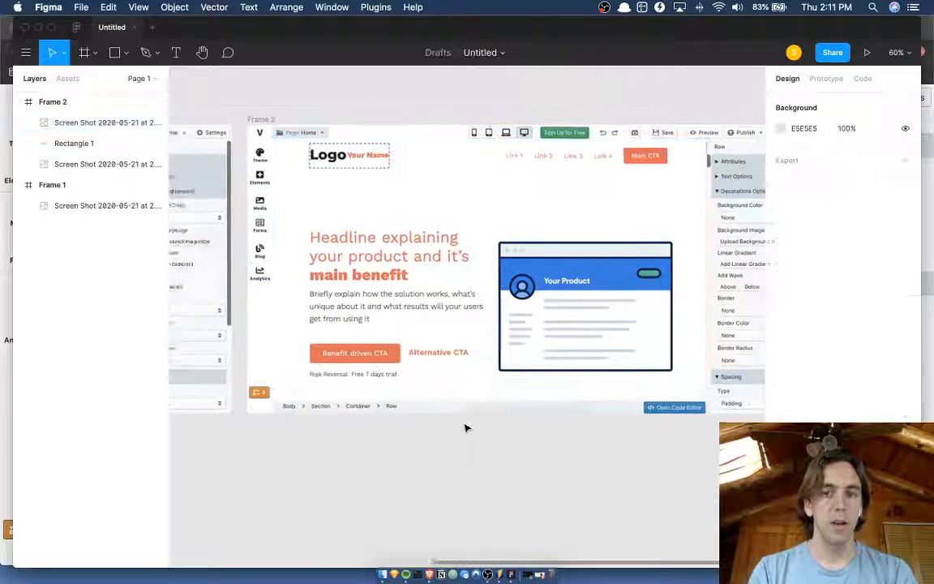
{"action": "scroll", "coordinate": [464, 427], "scroll_direction": "left", "scroll_amount": 4}
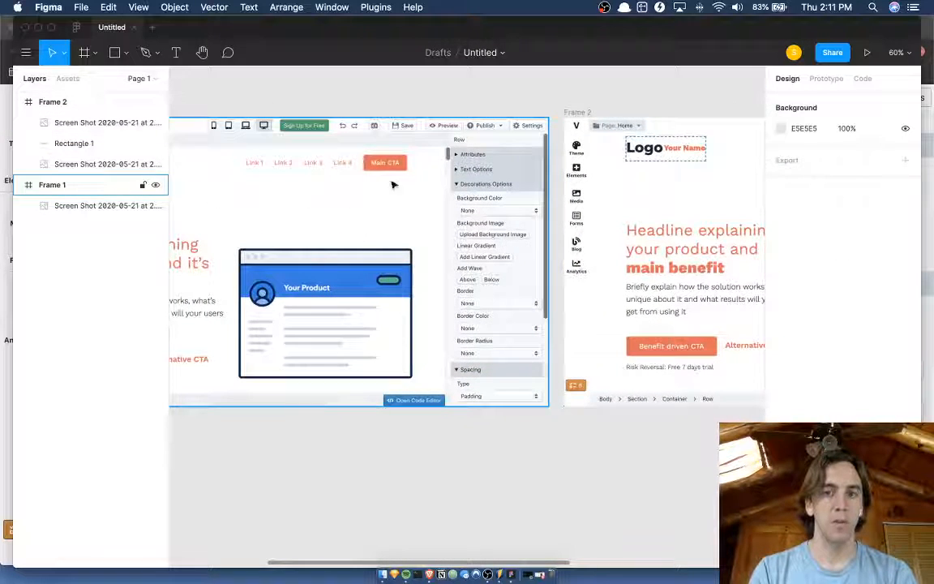
{"action": "scroll", "coordinate": [687, 104], "scroll_direction": "up", "scroll_amount": 6}
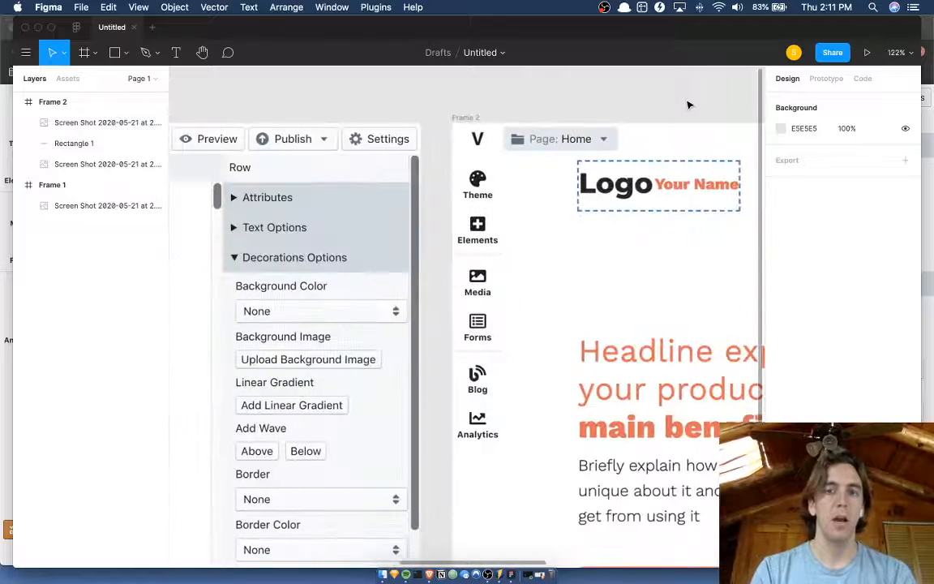
{"action": "scroll", "coordinate": [609, 101], "scroll_direction": "right", "scroll_amount": 8}
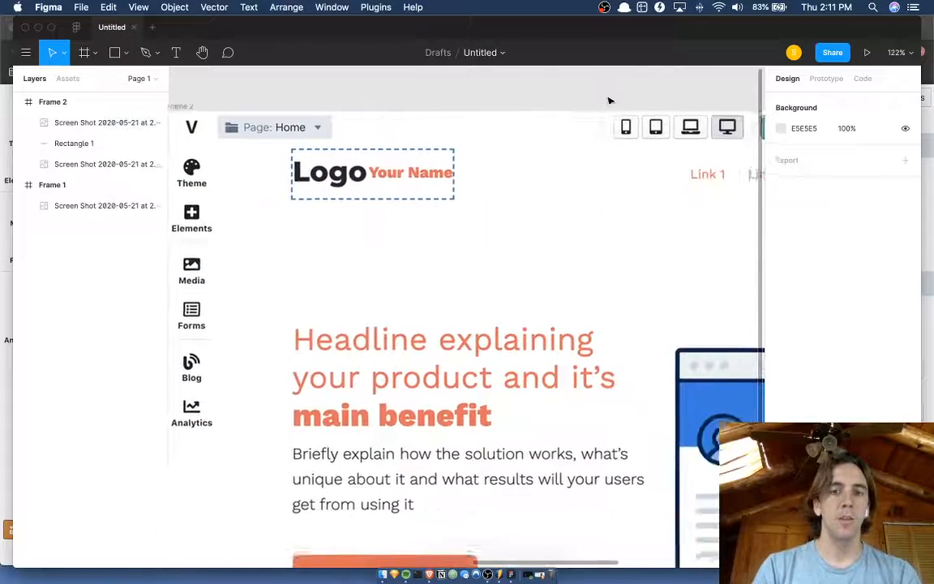
{"action": "scroll", "coordinate": [610, 101], "scroll_direction": "left", "scroll_amount": 4}
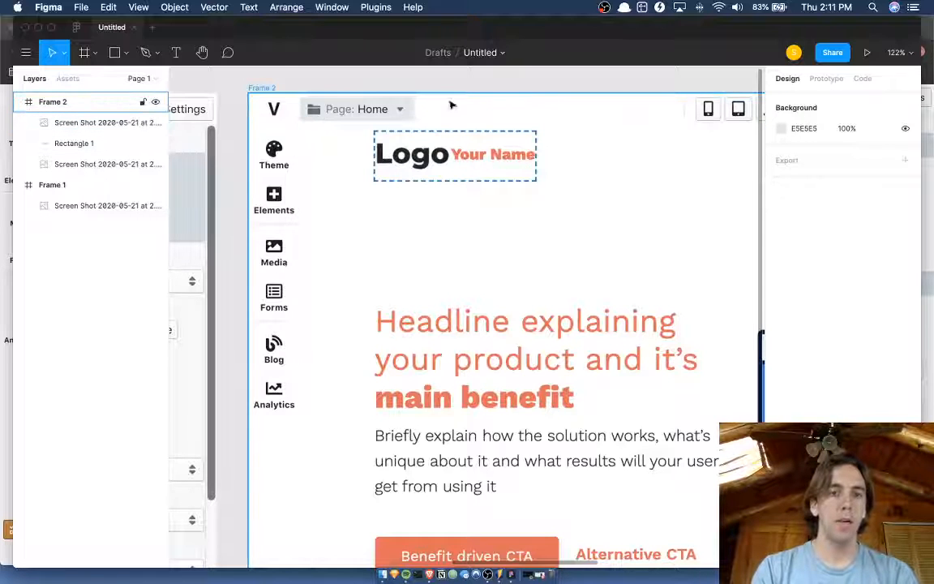
{"action": "scroll", "coordinate": [470, 118], "scroll_direction": "right", "scroll_amount": 1}
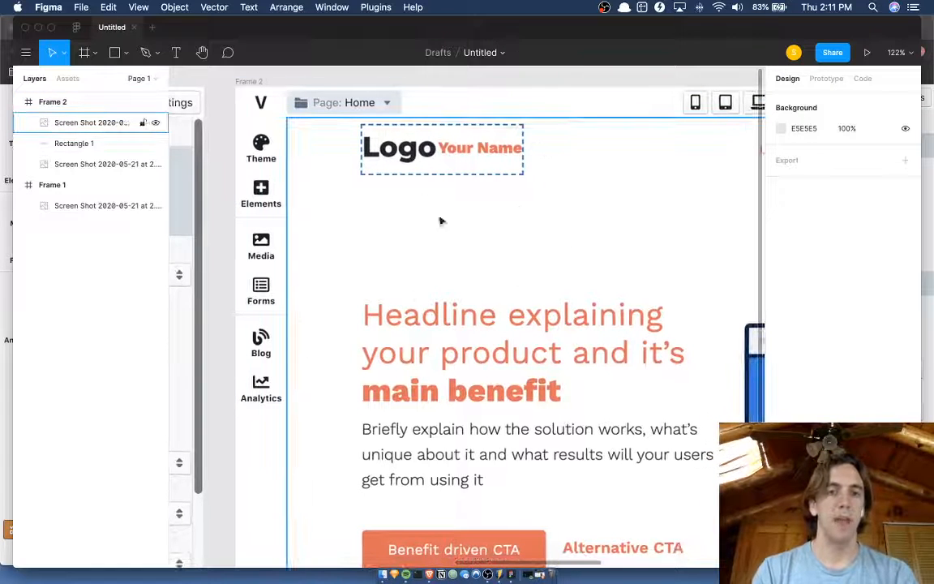
{"action": "scroll", "coordinate": [406, 227], "scroll_direction": "up", "scroll_amount": 3}
{"action": "scroll", "coordinate": [372, 241], "scroll_direction": "right", "scroll_amount": 3}
{"action": "scroll", "coordinate": [487, 261], "scroll_direction": "down", "scroll_amount": 4}
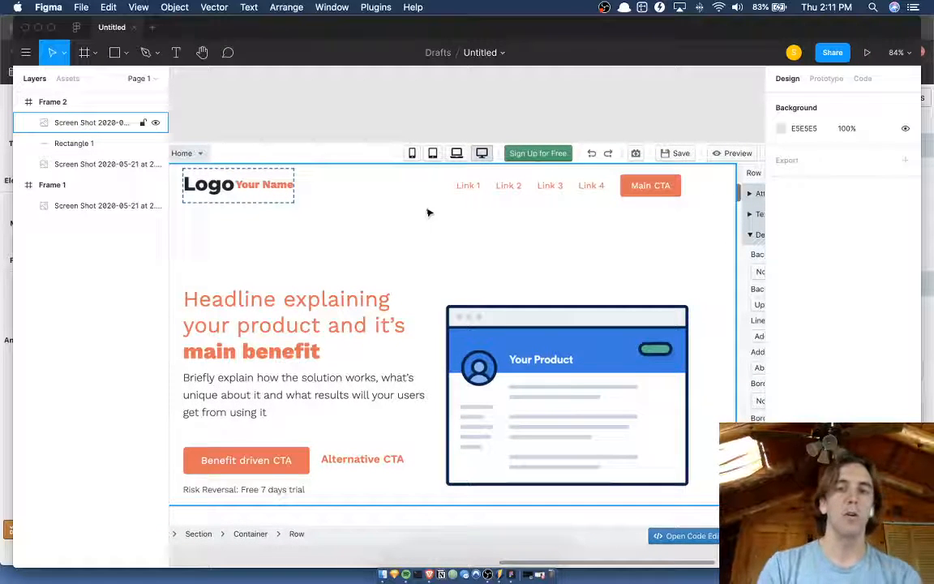
{"action": "scroll", "coordinate": [435, 208], "scroll_direction": "left", "scroll_amount": 4}
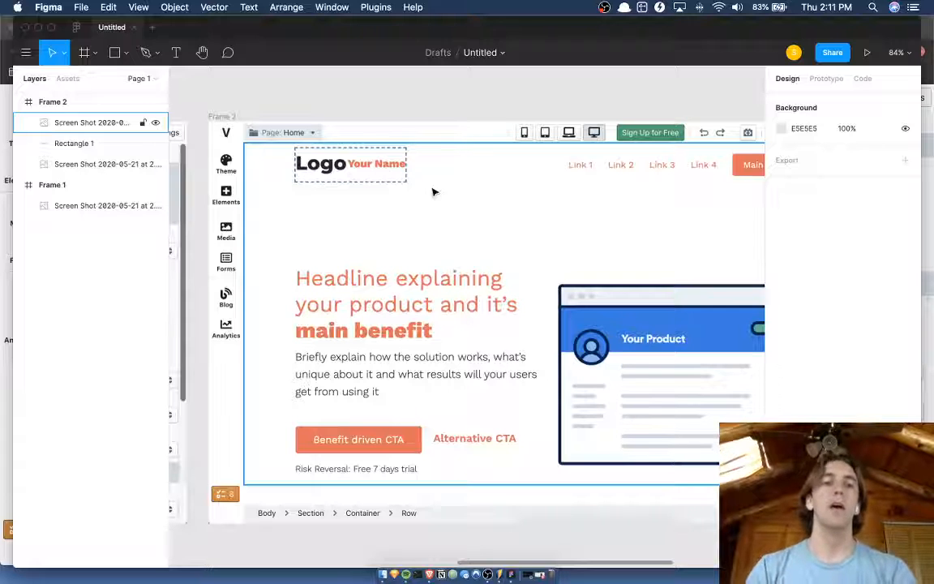
Draw a rectangle about 237 × 288 from the preview's upper-left corner at X 65, Y 39.
{"action": "scroll", "coordinate": [284, 142], "scroll_direction": "up", "scroll_amount": 5}
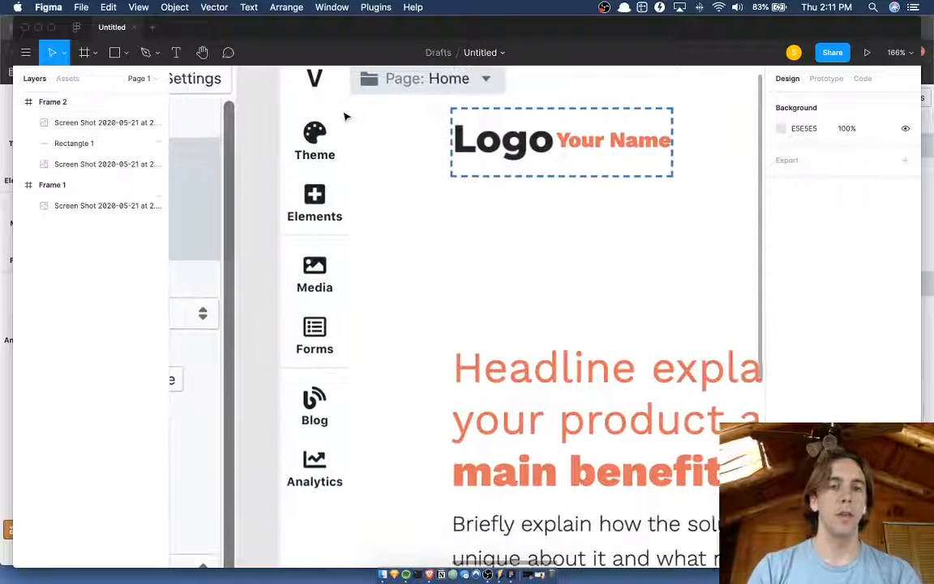
{"action": "left_click", "coordinate": [352, 103]}
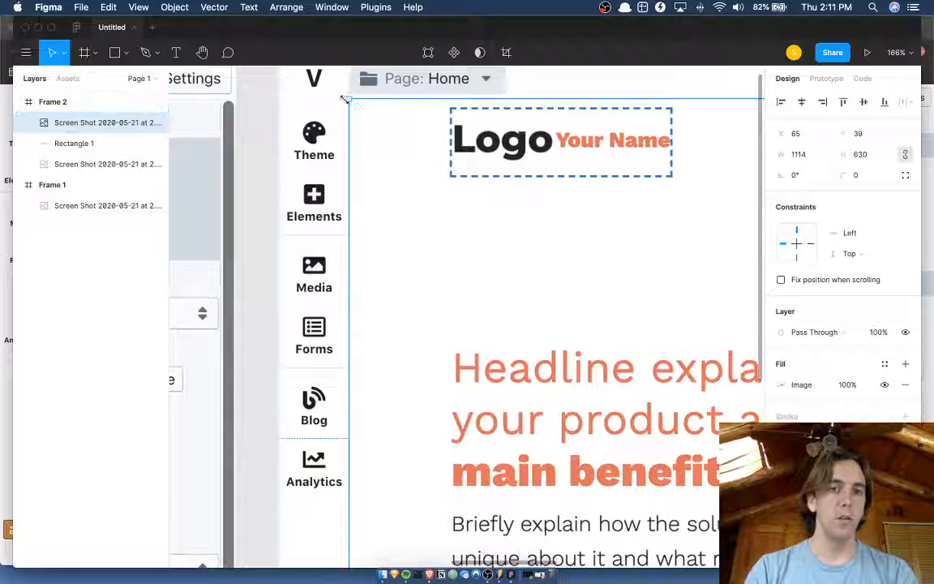
{"action": "key", "text": "r"}
{"action": "mouse_move", "coordinate": [349, 99]}
{"action": "left_mouse_down"}
{"action": "mouse_move", "coordinate": [401, 151]}
{"action": "mouse_move", "coordinate": [481, 277]}
{"action": "mouse_move", "coordinate": [605, 410]}
{"action": "left_mouse_up"}
{"action": "scroll", "coordinate": [604, 411], "scroll_direction": "down", "scroll_amount": 3}
{"action": "scroll", "coordinate": [602, 411], "scroll_direction": "right", "scroll_amount": 3}
{"action": "scroll", "coordinate": [601, 411], "scroll_direction": "down", "scroll_amount": 3}
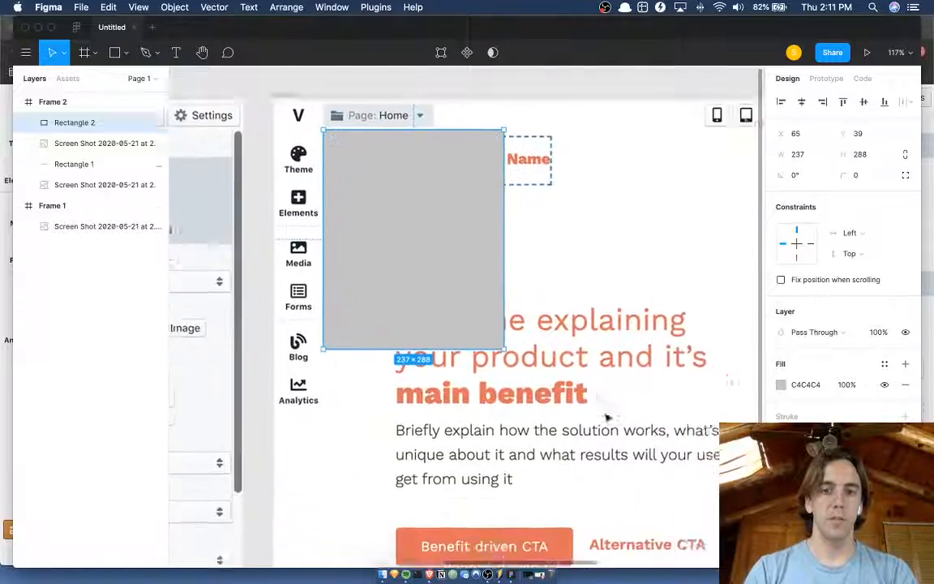
Resize the new rectangle to 1 × 667, making a vertical divider line between the icon sidebar and the preview.
{"action": "left_click_drag", "start_coordinate": [468, 316], "coordinate": [292, 367]}
{"action": "scroll", "coordinate": [308, 446], "scroll_direction": "down", "scroll_amount": 5}
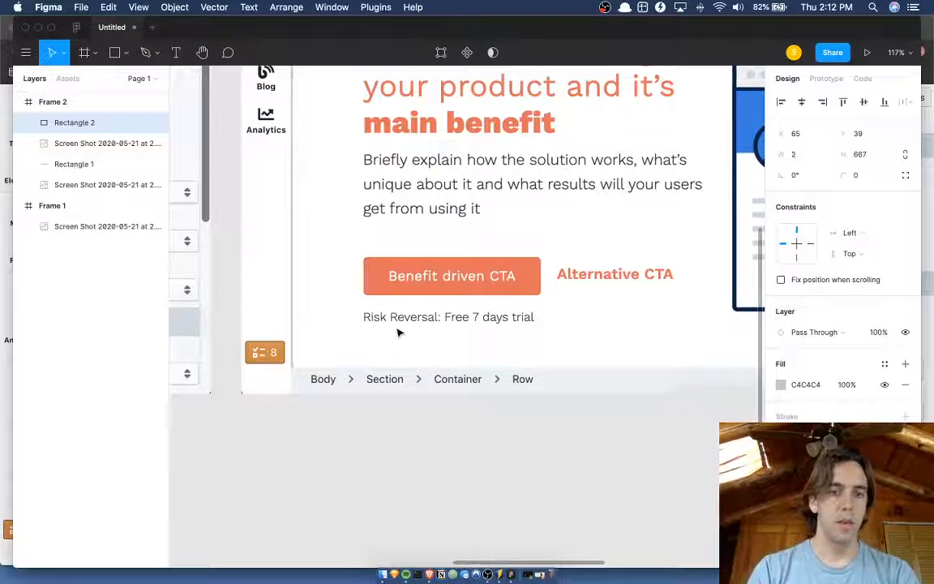
{"action": "scroll", "coordinate": [347, 275], "scroll_direction": "up", "scroll_amount": 6}
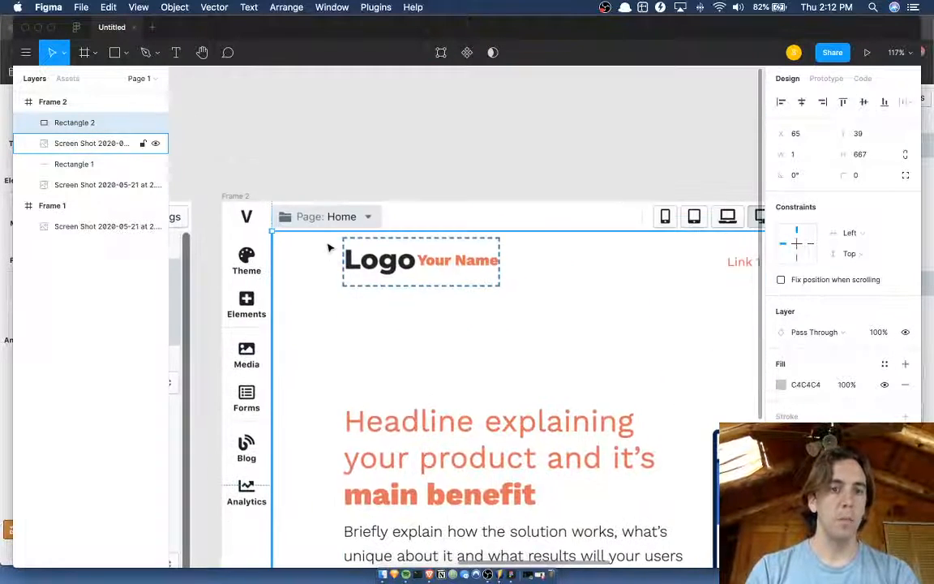
Duplicate the vertical divider and resize the copy to 1110 × 1 as a horizontal line under the toolbar.
{"action": "key", "text": "super+d"}
{"action": "scroll", "coordinate": [339, 298], "scroll_direction": "down", "scroll_amount": 3}
{"action": "scroll", "coordinate": [339, 299], "scroll_direction": "left", "scroll_amount": 1}
{"action": "scroll", "coordinate": [340, 300], "scroll_direction": "down", "scroll_amount": 2}
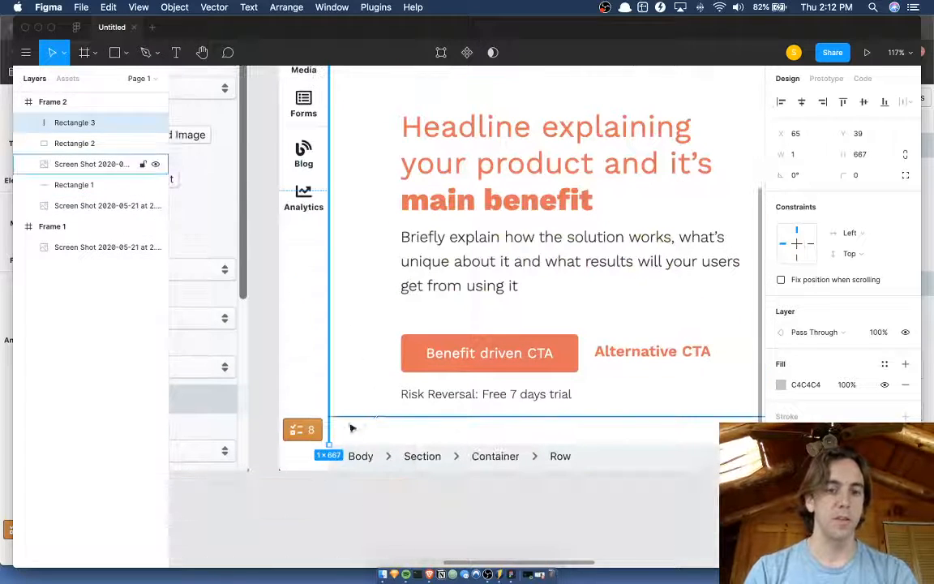
{"action": "left_click_drag", "start_coordinate": [326, 443], "coordinate": [676, 227]}
{"action": "scroll", "coordinate": [679, 227], "scroll_direction": "up", "scroll_amount": 5}
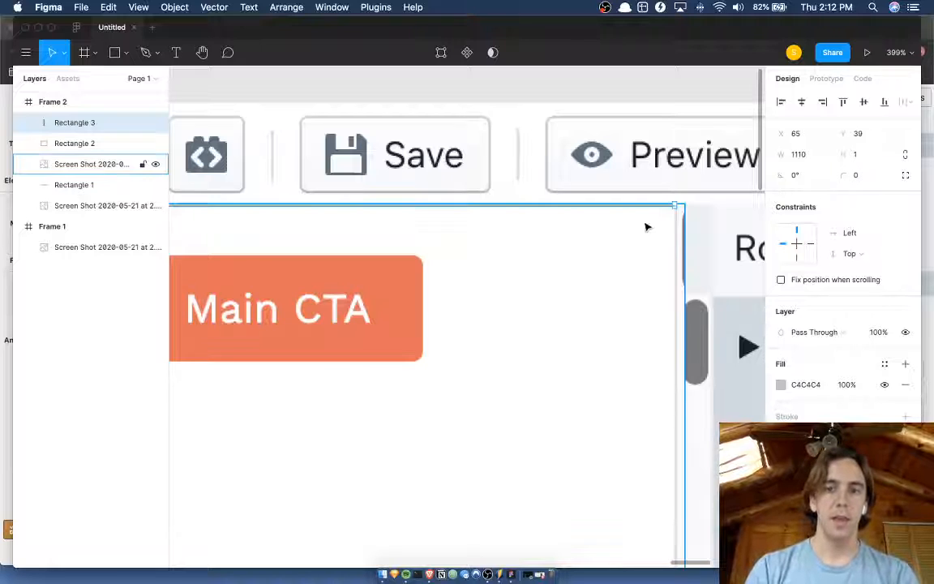
{"action": "scroll", "coordinate": [646, 227], "scroll_direction": "down", "scroll_amount": 5}
{"action": "left_click", "coordinate": [372, 124]}
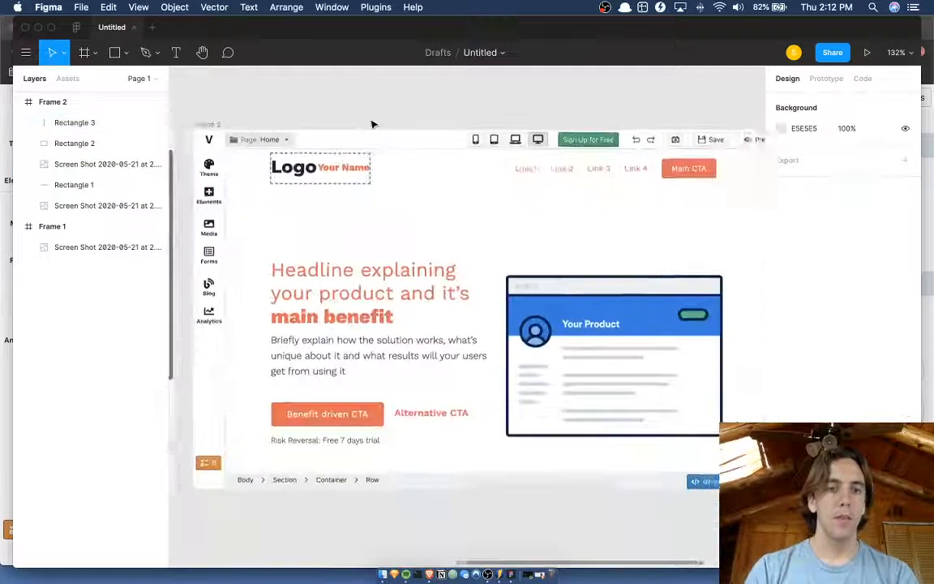
Examine the divider lines between the toolbar, icon sidebar and page preview, especially the corner where they meet.
{"action": "scroll", "coordinate": [372, 124], "scroll_direction": "down", "scroll_amount": 3}
{"action": "scroll", "coordinate": [240, 104], "scroll_direction": "up", "scroll_amount": 4}
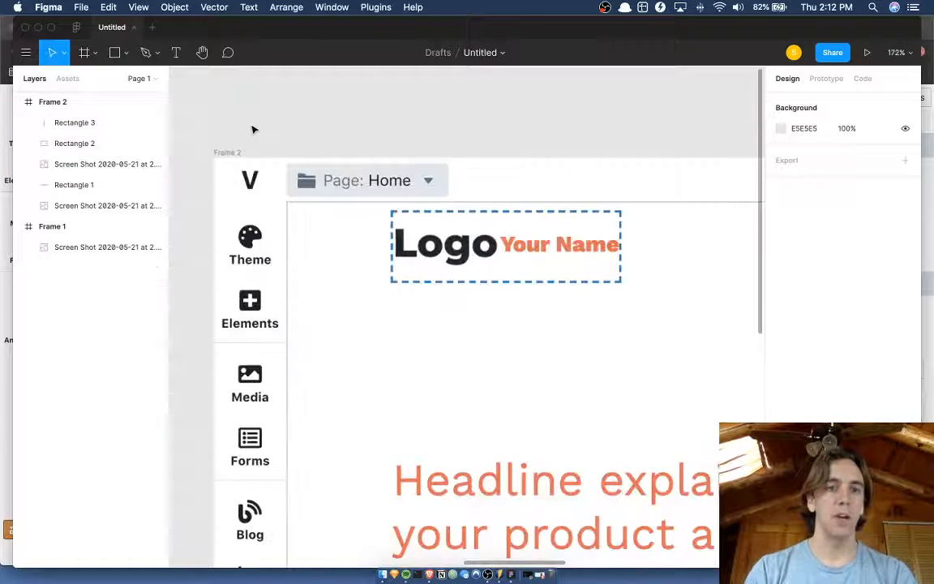
{"action": "scroll", "coordinate": [253, 130], "scroll_direction": "down", "scroll_amount": 4}
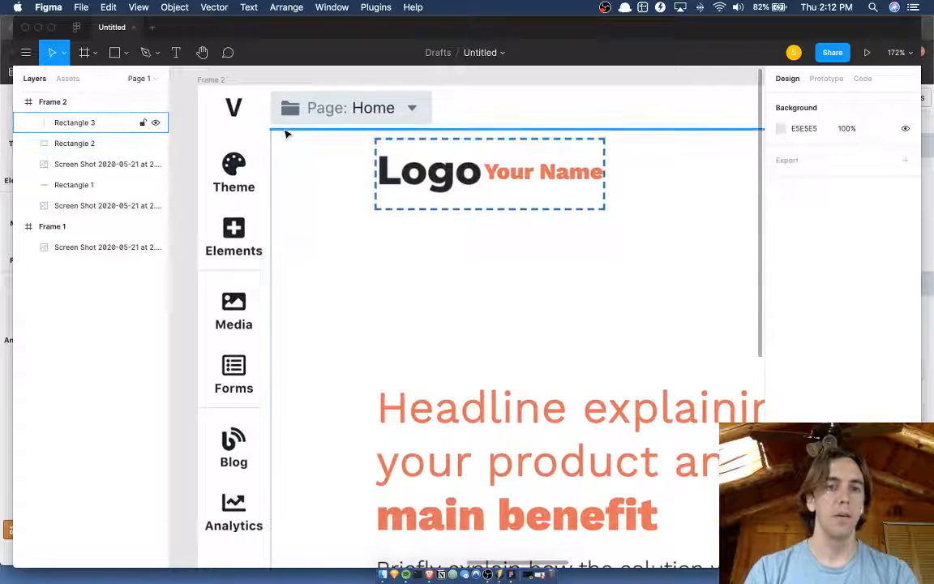
{"action": "scroll", "coordinate": [285, 134], "scroll_direction": "down", "scroll_amount": 5}
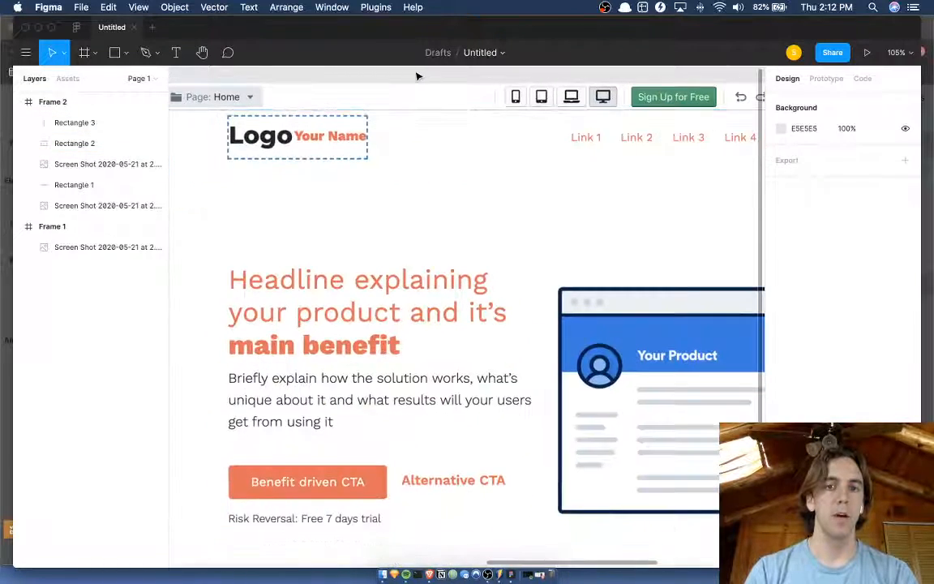
{"action": "scroll", "coordinate": [417, 76], "scroll_direction": "down", "scroll_amount": 5}
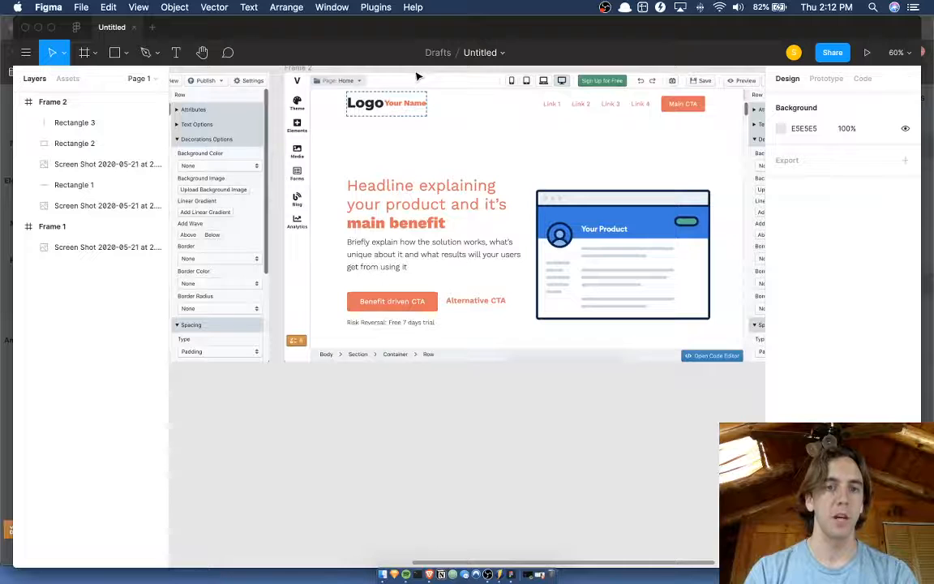
{"action": "scroll", "coordinate": [341, 122], "scroll_direction": "up", "scroll_amount": 10}
{"action": "left_click", "coordinate": [346, 124]}
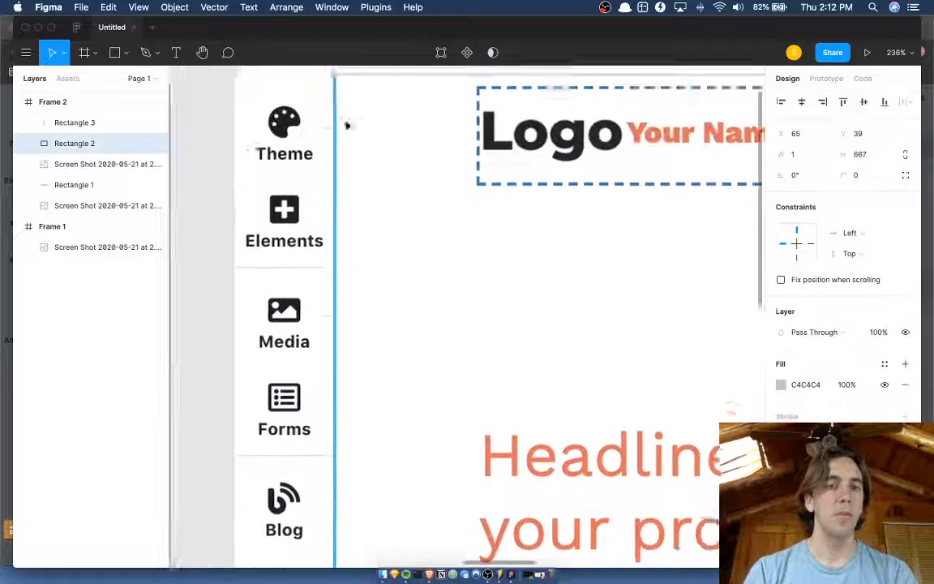
{"action": "scroll", "coordinate": [346, 124], "scroll_direction": "up", "scroll_amount": 3}
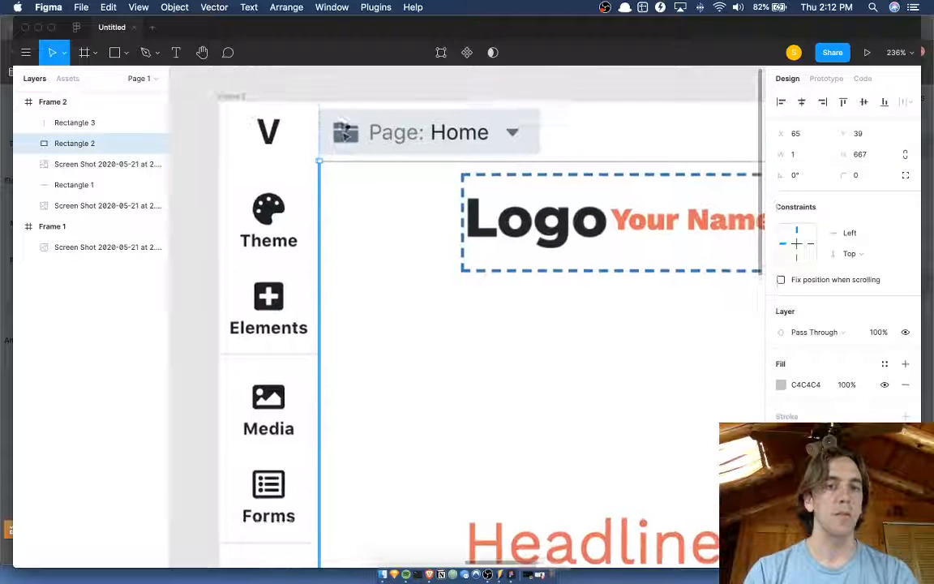
{"action": "left_click", "coordinate": [342, 165]}
{"action": "scroll", "coordinate": [318, 162], "scroll_direction": "up", "scroll_amount": 2}
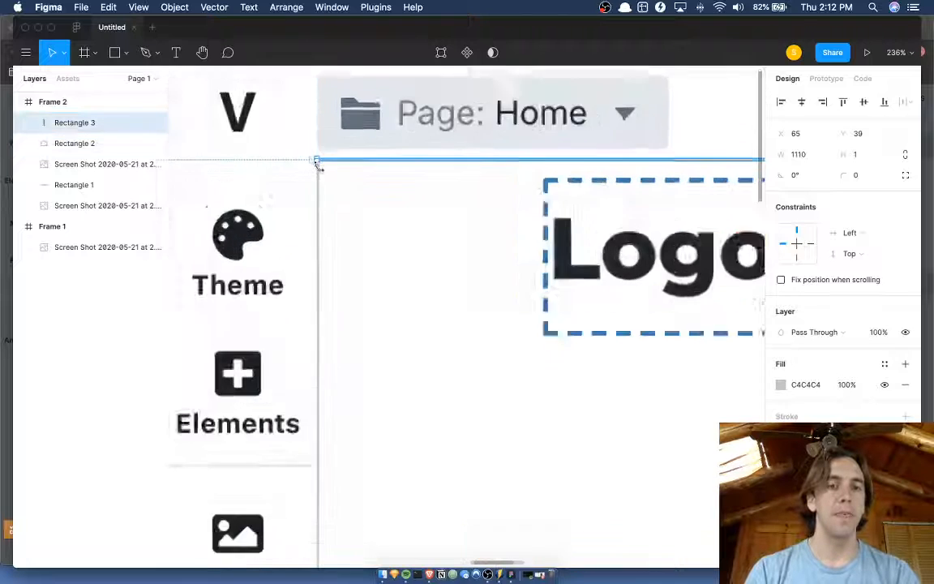
{"action": "scroll", "coordinate": [318, 162], "scroll_direction": "down", "scroll_amount": 4}
{"action": "left_click", "coordinate": [317, 202]}
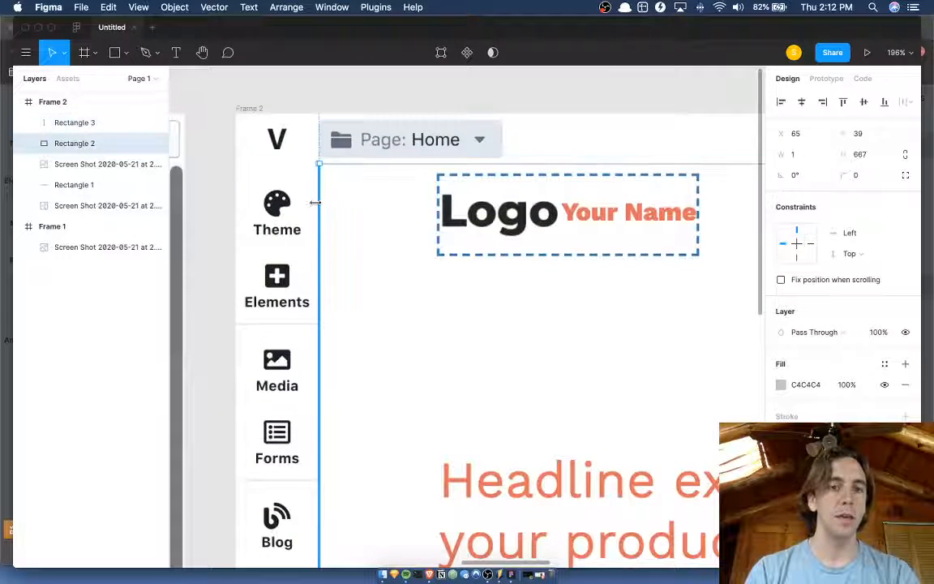
{"action": "scroll", "coordinate": [300, 191], "scroll_direction": "down", "scroll_amount": 1}
{"action": "scroll", "coordinate": [300, 191], "scroll_direction": "down", "scroll_amount": 4}
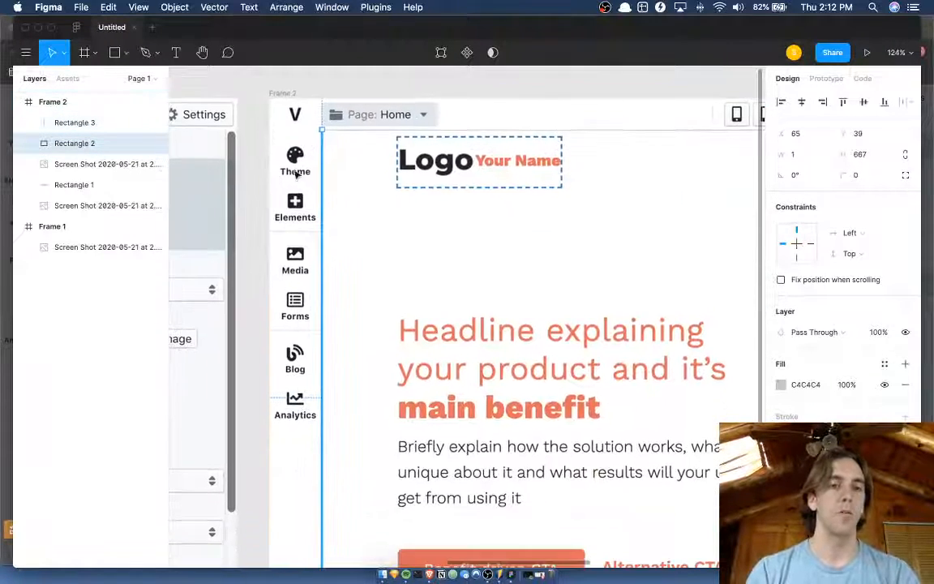
Draw a rectangle over the icon sidebar and extend it to 65 × 664 at X 0, Y 0.
{"action": "key", "text": "r"}
{"action": "mouse_move", "coordinate": [269, 126]}
{"action": "left_mouse_down"}
{"action": "mouse_move", "coordinate": [330, 229]}
{"action": "mouse_move", "coordinate": [311, 293]}
{"action": "mouse_move", "coordinate": [320, 303]}
{"action": "left_mouse_up"}
{"action": "scroll", "coordinate": [316, 299], "scroll_direction": "down", "scroll_amount": 3}
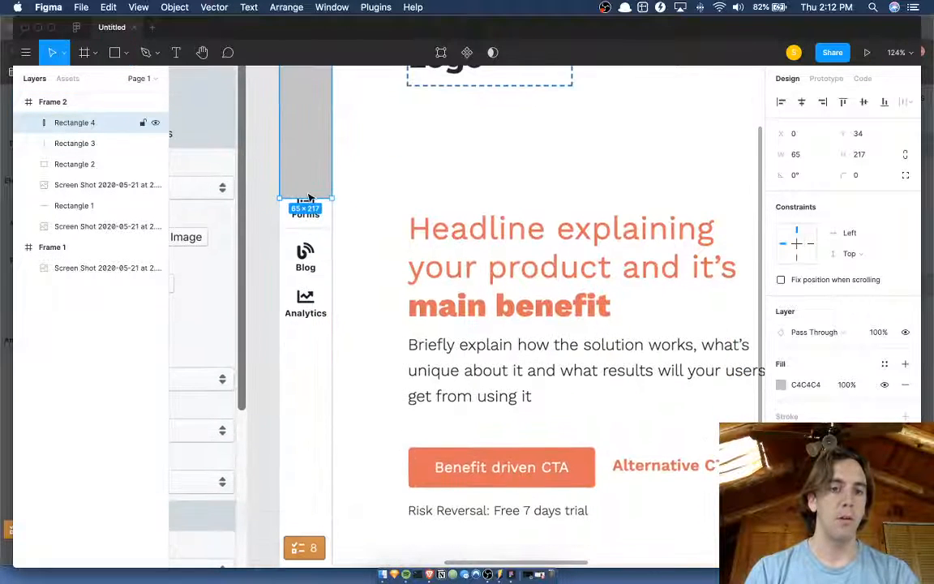
{"action": "left_click_drag", "start_coordinate": [308, 199], "coordinate": [295, 531]}
{"action": "scroll", "coordinate": [309, 365], "scroll_direction": "up", "scroll_amount": 3}
{"action": "scroll", "coordinate": [316, 202], "scroll_direction": "up", "scroll_amount": 5}
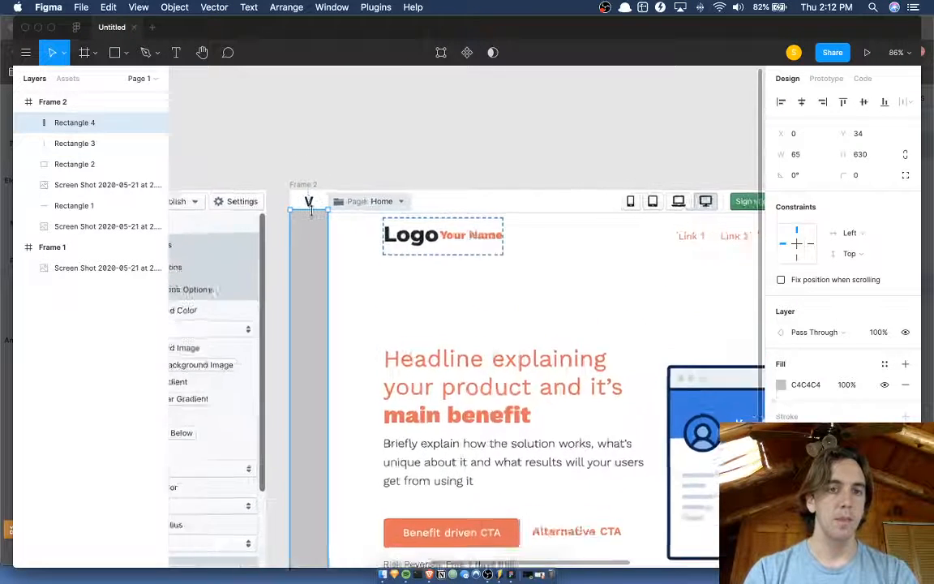
{"action": "left_click_drag", "start_coordinate": [311, 166], "coordinate": [313, 150]}
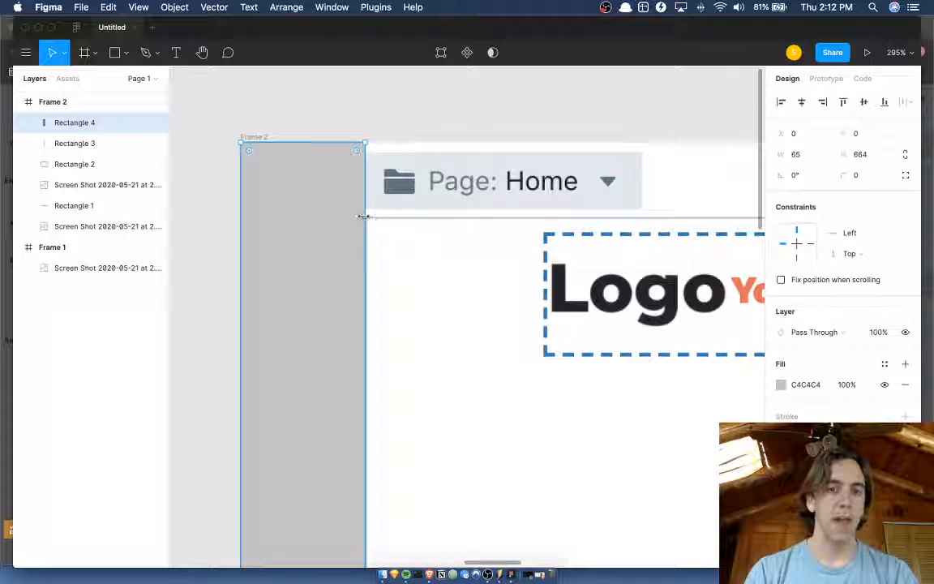
{"action": "left_click_drag", "start_coordinate": [364, 217], "coordinate": [363, 216]}
{"action": "scroll", "coordinate": [304, 223], "scroll_direction": "down", "scroll_amount": 2}
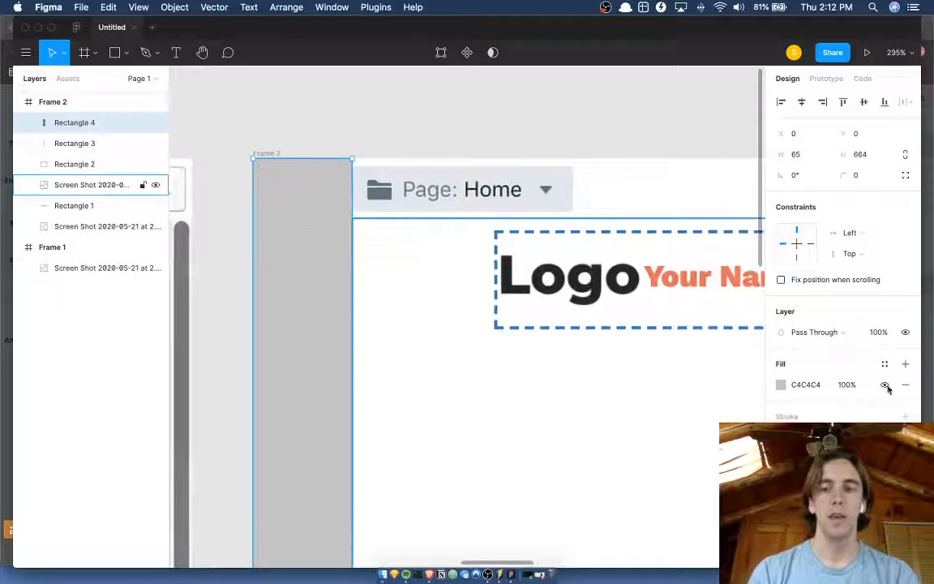
Try fill opacities of 50%, 20% and 18% on the grey sidebar overlay.
{"action": "left_click", "coordinate": [857, 385]}
{"action": "type", "text": "90"}
{"action": "key", "text": "Return"}
{"action": "type", "text": "30"}
{"action": "key", "text": "Return"}
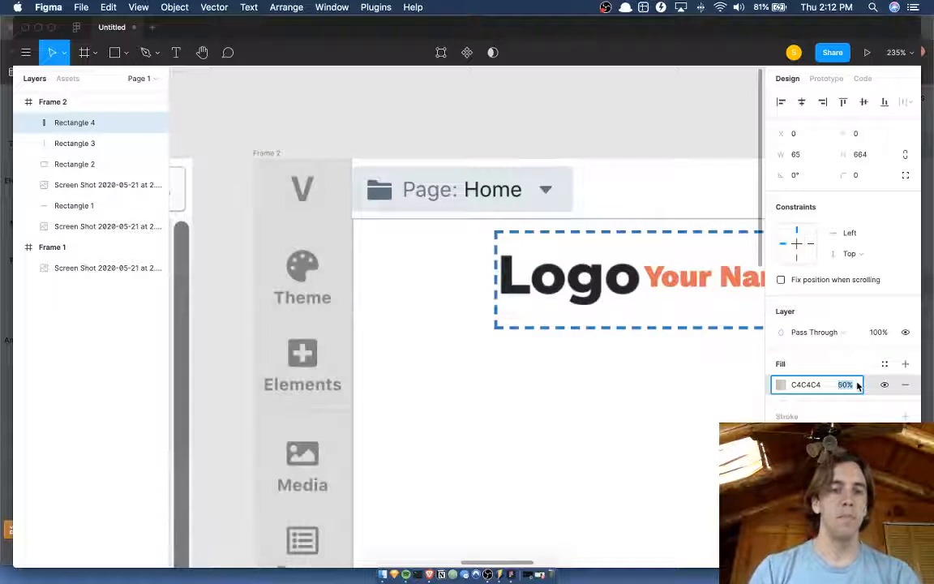
{"action": "type", "text": "20"}
{"action": "key", "text": "Return"}
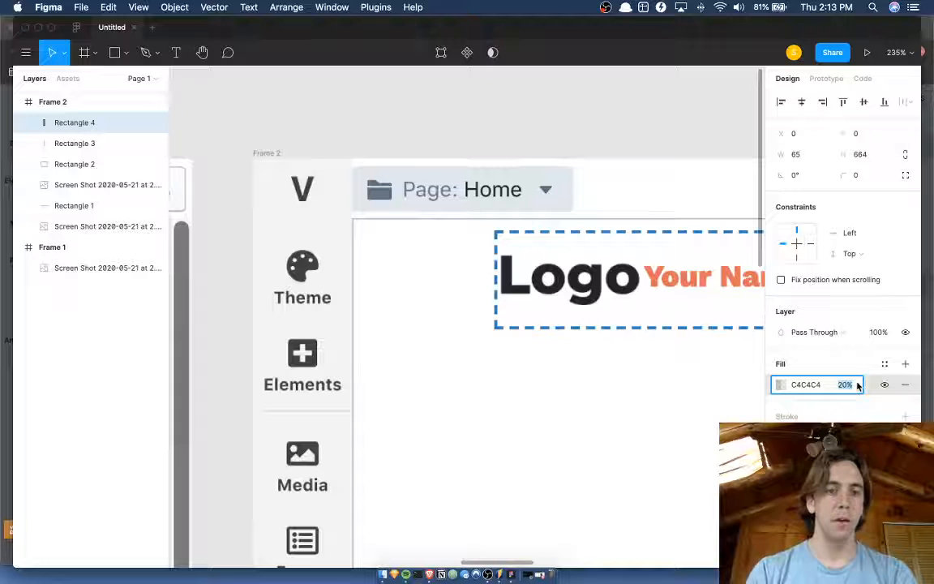
{"action": "type", "text": "10"}
{"action": "key", "text": "Return"}
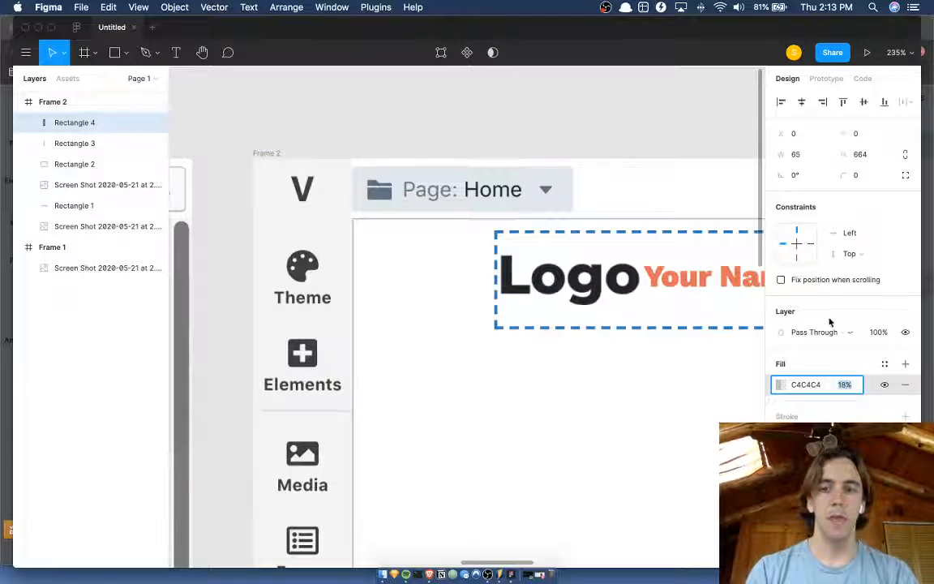
Fill the sidebar overlay with E2E8ED sampled from the page selector's background and set the fill opacity to 20%.
{"action": "key", "text": "i"}
{"action": "left_click", "coordinate": [569, 198]}
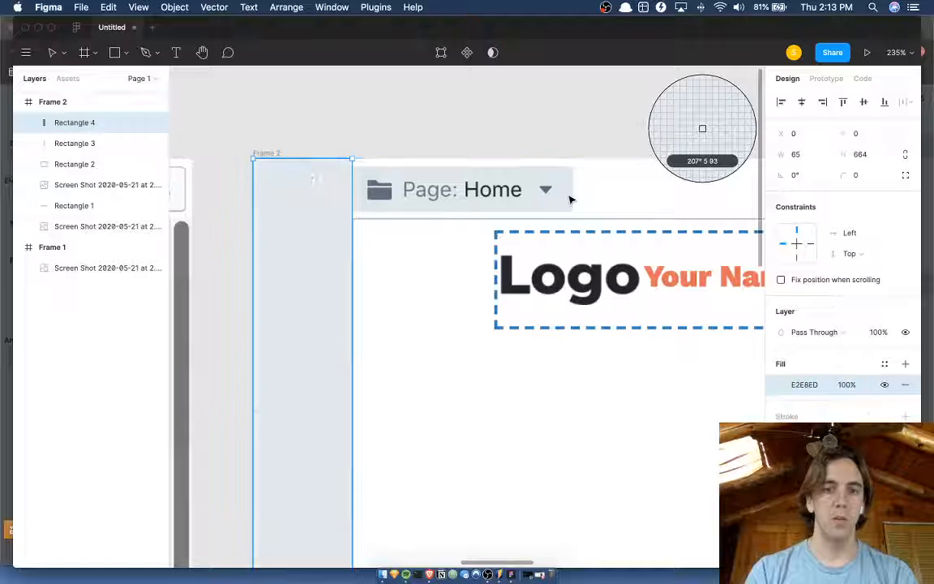
{"action": "left_click", "coordinate": [847, 384]}
{"action": "type", "text": "10"}
{"action": "key", "text": "Return"}
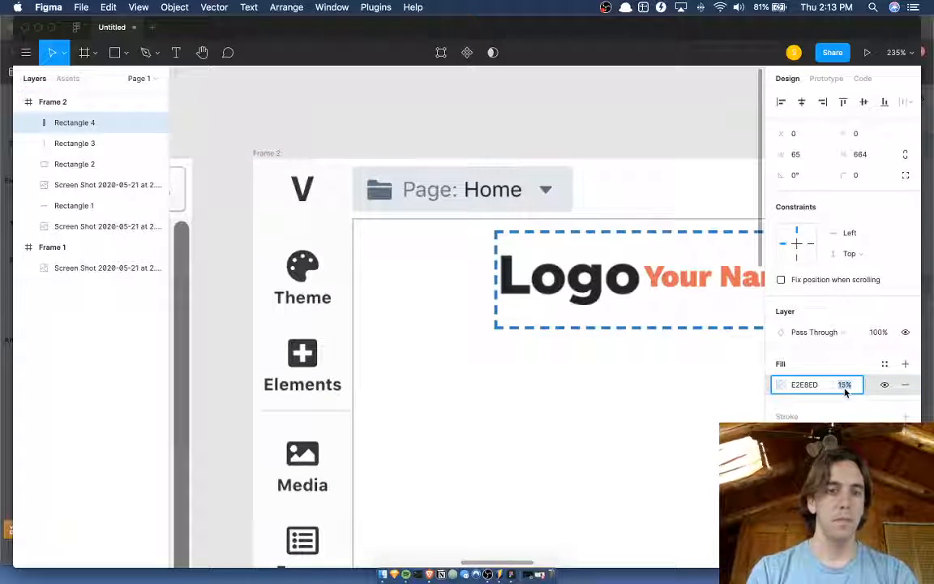
{"action": "key", "text": "shift+Up"}
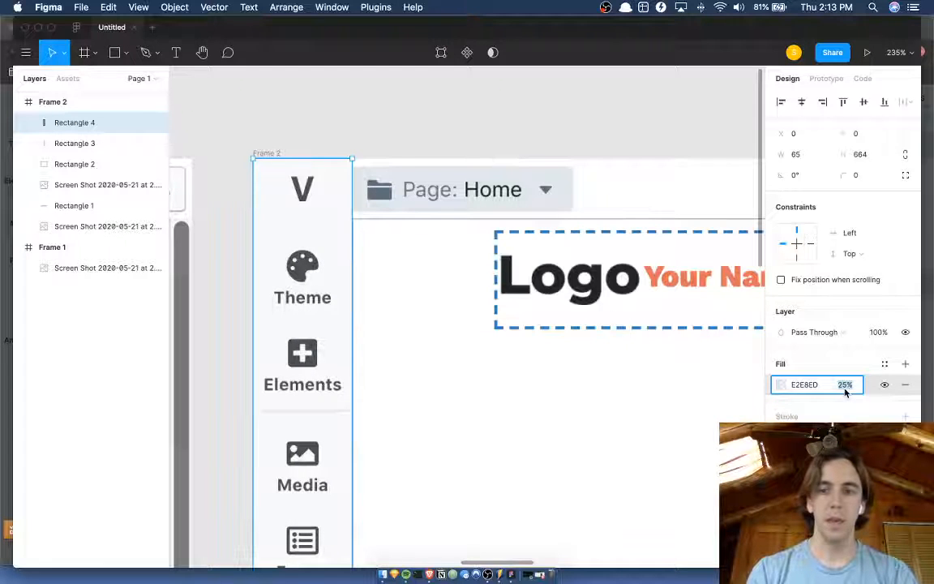
{"action": "key", "text": "Return"}
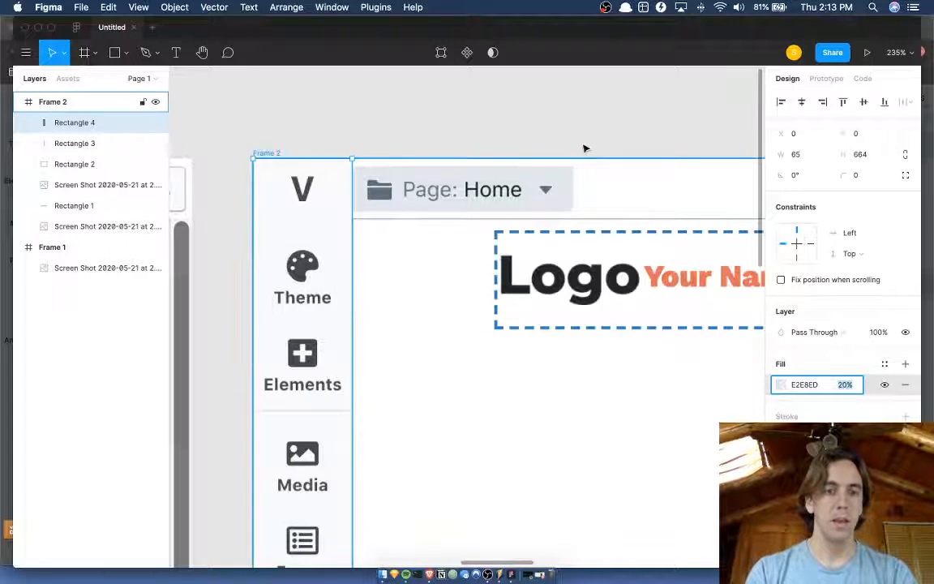
{"action": "left_click", "coordinate": [579, 140]}
Duplicate the sidebar overlay and resize the copy to 1440 × 40 across the full toolbar.
{"action": "scroll", "coordinate": [578, 141], "scroll_direction": "down", "scroll_amount": 5}
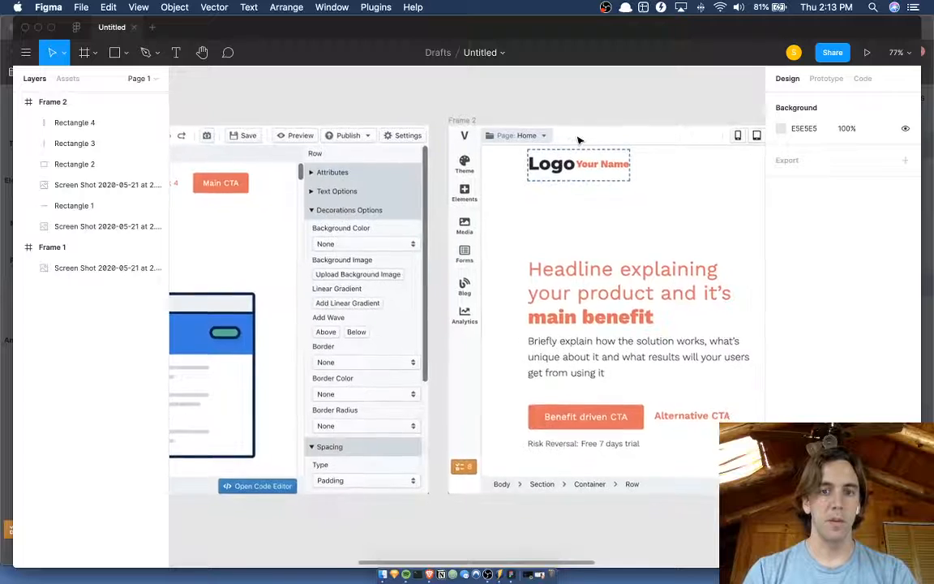
{"action": "scroll", "coordinate": [579, 140], "scroll_direction": "up", "scroll_amount": 3}
{"action": "left_click", "coordinate": [397, 174]}
{"action": "key", "text": "super+d"}
{"action": "scroll", "coordinate": [398, 173], "scroll_direction": "right", "scroll_amount": 2}
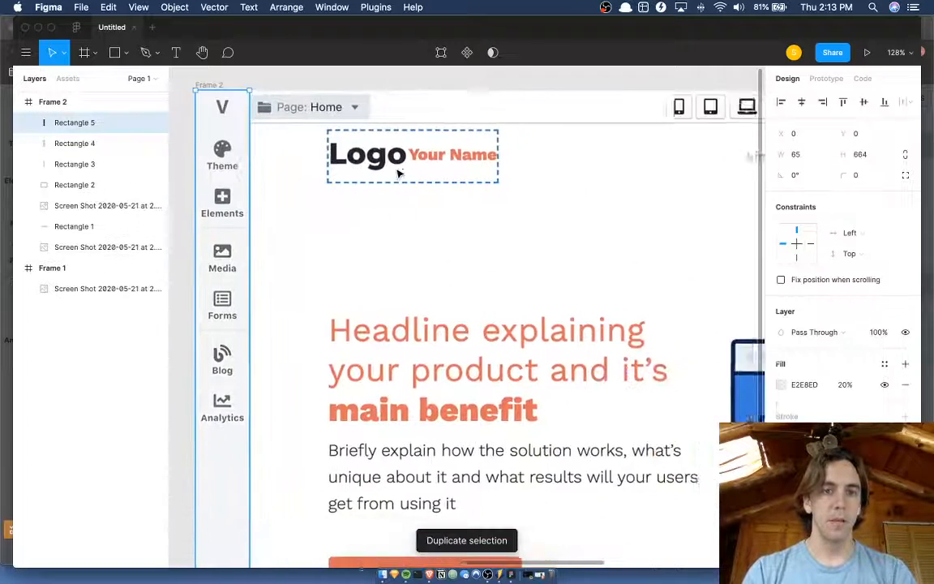
{"action": "scroll", "coordinate": [398, 174], "scroll_direction": "down", "scroll_amount": 3}
{"action": "left_click_drag", "start_coordinate": [315, 431], "coordinate": [719, 144]}
{"action": "scroll", "coordinate": [694, 138], "scroll_direction": "right", "scroll_amount": 2}
{"action": "scroll", "coordinate": [731, 139], "scroll_direction": "right", "scroll_amount": 2}
{"action": "scroll", "coordinate": [713, 135], "scroll_direction": "right", "scroll_amount": 2}
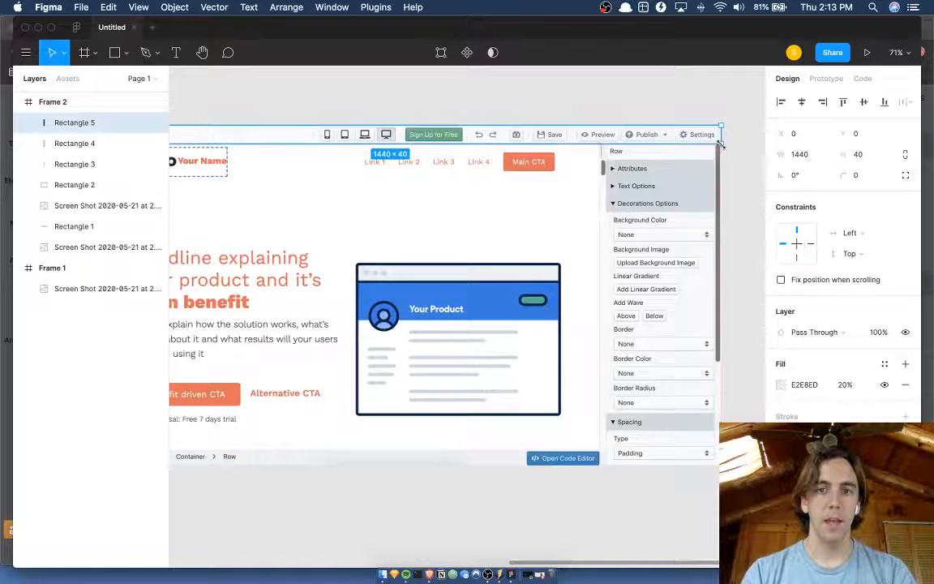
Reduce the toolbar overlay's height to 39.
{"action": "left_click", "coordinate": [747, 147]}
{"action": "scroll", "coordinate": [747, 148], "scroll_direction": "up", "scroll_amount": 10}
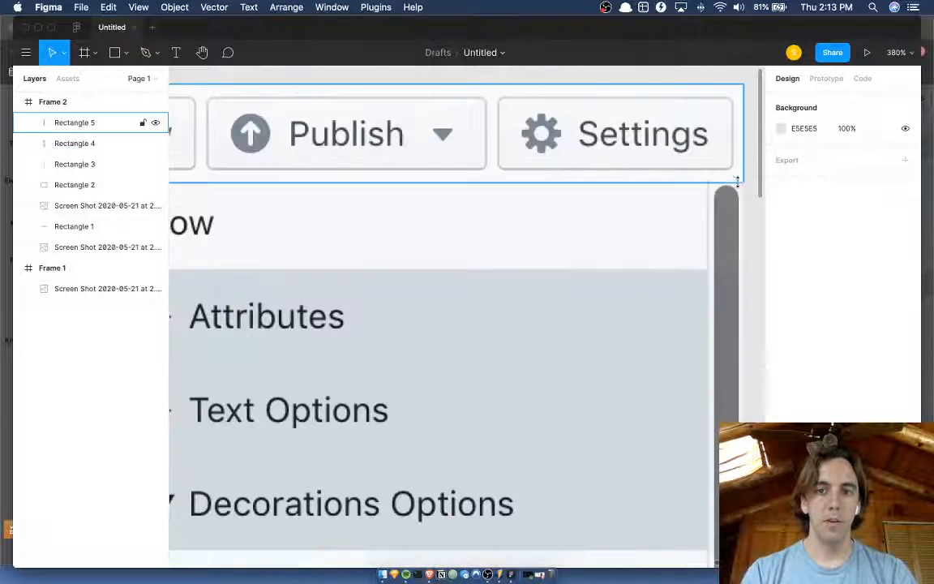
{"action": "left_click", "coordinate": [736, 182]}
{"action": "scroll", "coordinate": [744, 166], "scroll_direction": "up", "scroll_amount": 2}
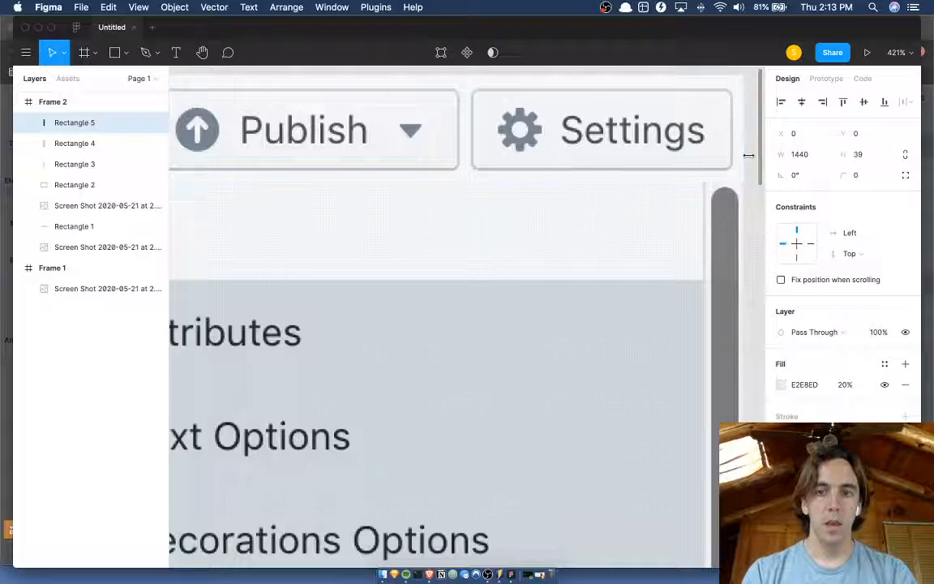
{"action": "scroll", "coordinate": [748, 155], "scroll_direction": "down", "scroll_amount": 5}
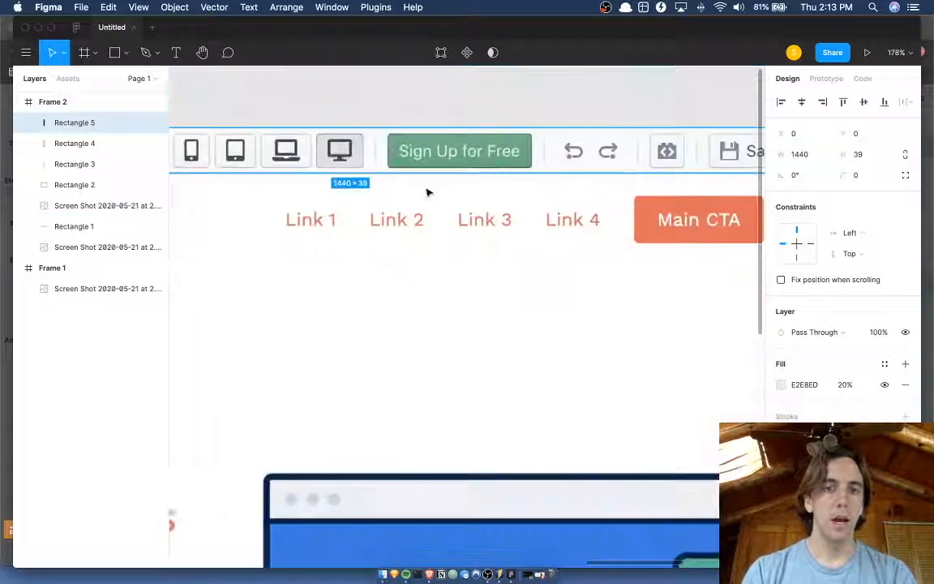
{"action": "scroll", "coordinate": [427, 192], "scroll_direction": "down", "scroll_amount": 4}
{"action": "left_click", "coordinate": [350, 96]}
Hide the horizontal and vertical divider lines, Rectangle 3 and Rectangle 2, in Frame 2.
{"action": "scroll", "coordinate": [350, 97], "scroll_direction": "down", "scroll_amount": 3}
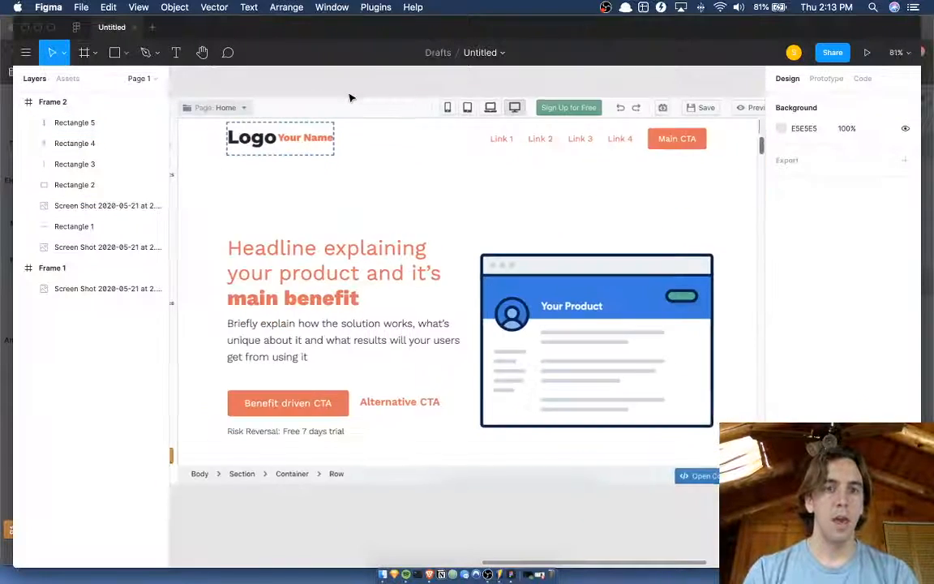
{"action": "scroll", "coordinate": [350, 97], "scroll_direction": "up", "scroll_amount": 4}
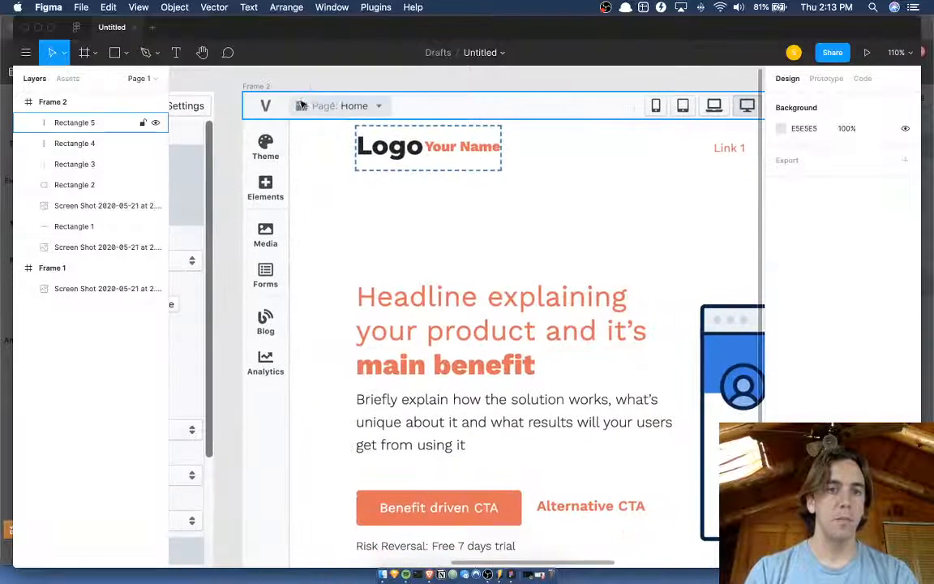
{"action": "left_click", "coordinate": [294, 133]}
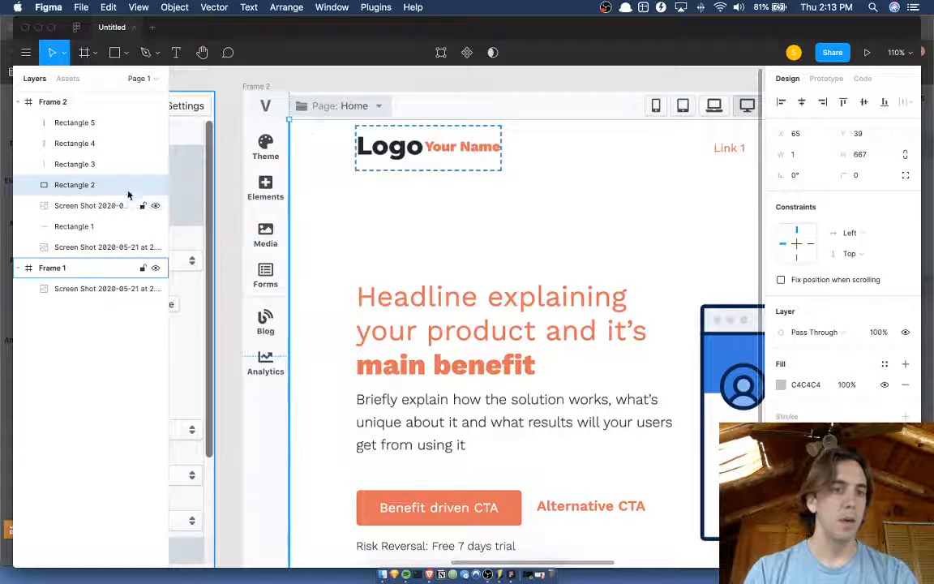
{"action": "left_click", "coordinate": [99, 165]}
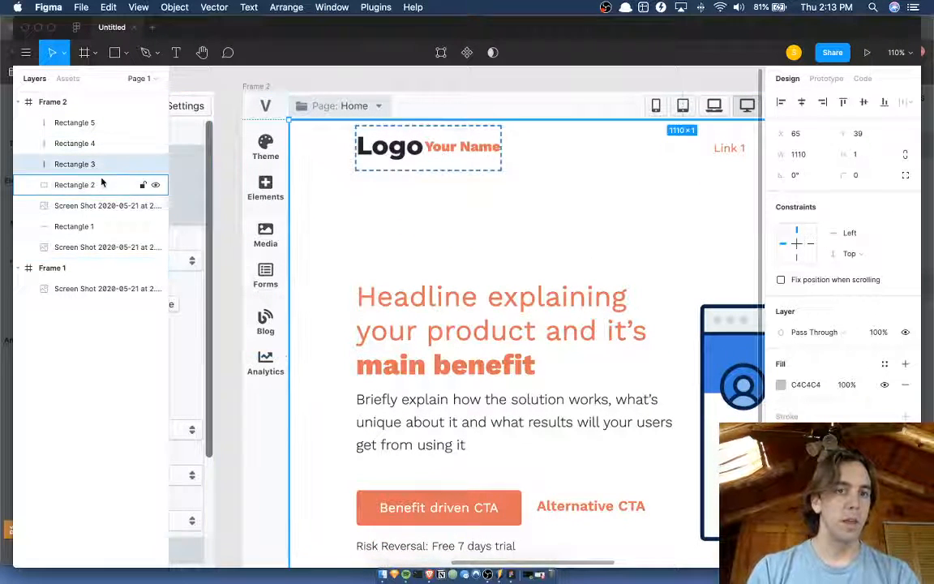
{"action": "left_click", "coordinate": [102, 183], "text": "shift"}
{"action": "left_click", "coordinate": [155, 164]}
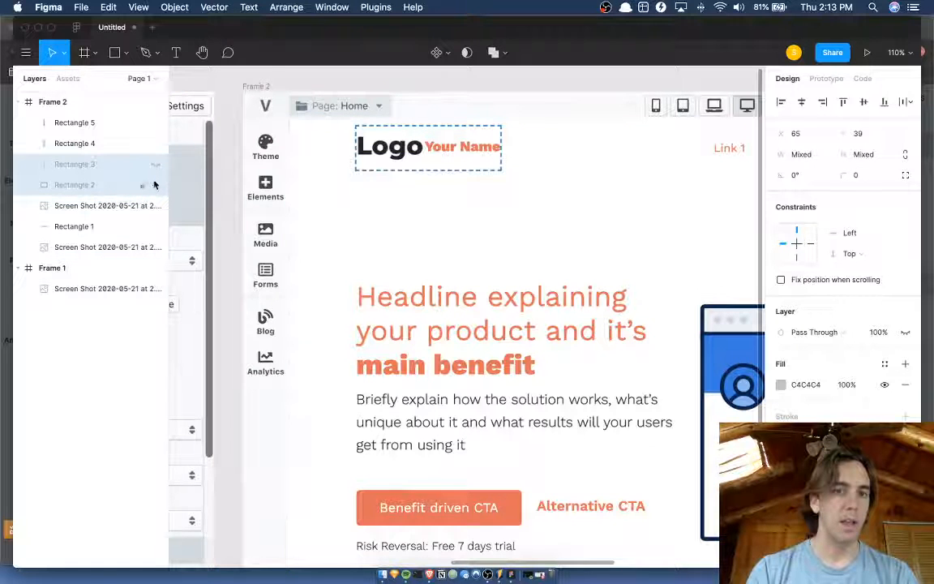
{"action": "left_click", "coordinate": [268, 77]}
Examine how the tinted toolbar and icon sidebar separate from the page preview without divider lines.
{"action": "scroll", "coordinate": [270, 77], "scroll_direction": "right", "scroll_amount": 3}
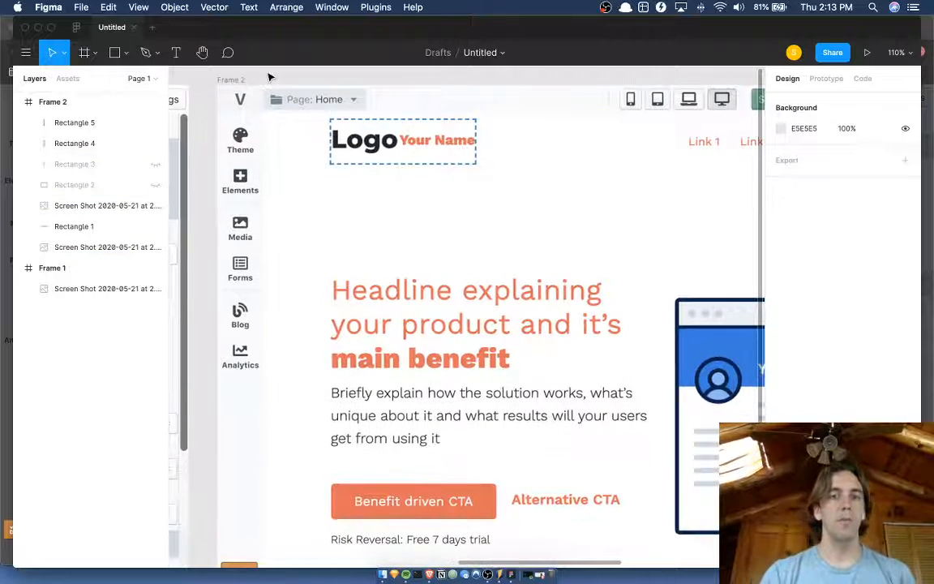
{"action": "scroll", "coordinate": [270, 77], "scroll_direction": "right", "scroll_amount": 2}
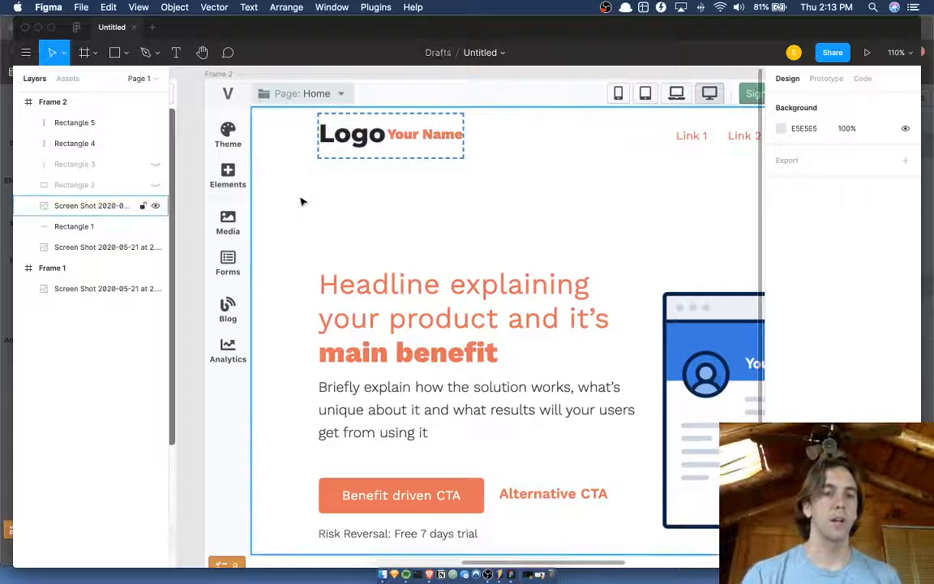
{"action": "scroll", "coordinate": [302, 195], "scroll_direction": "up", "scroll_amount": 1}
{"action": "scroll", "coordinate": [303, 75], "scroll_direction": "left", "scroll_amount": 1}
{"action": "scroll", "coordinate": [301, 78], "scroll_direction": "down", "scroll_amount": 1}
{"action": "scroll", "coordinate": [302, 78], "scroll_direction": "left", "scroll_amount": 1}
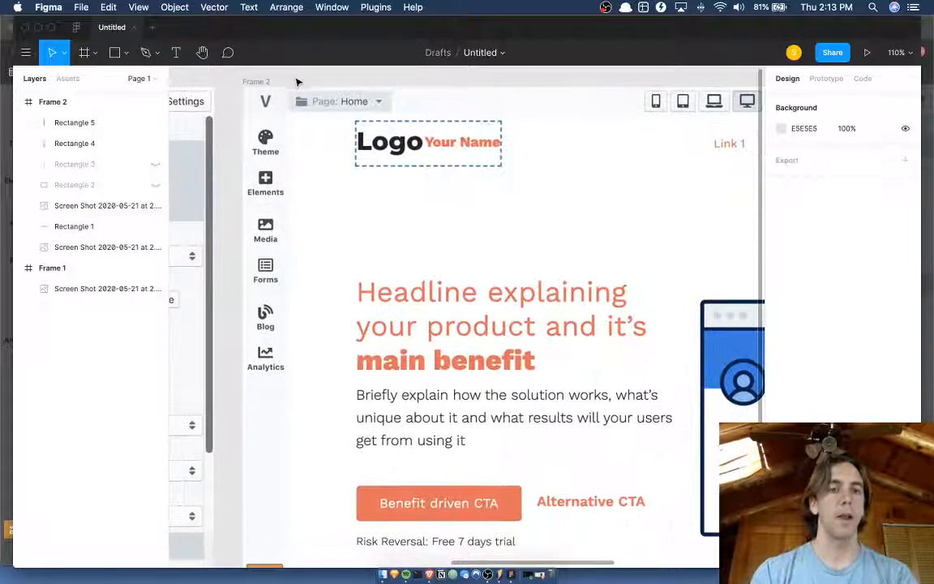
{"action": "scroll", "coordinate": [276, 348], "scroll_direction": "down", "scroll_amount": 4}
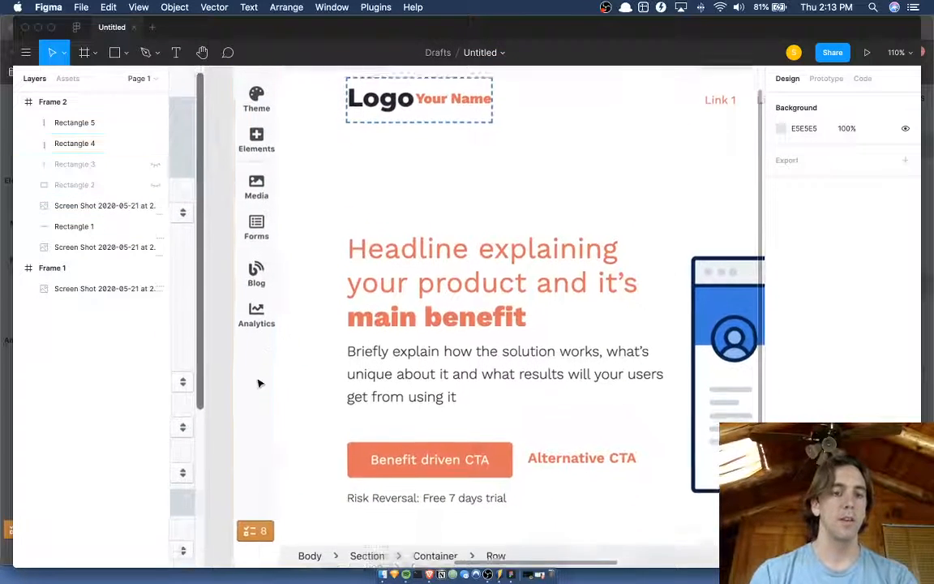
Extend the icon sidebar's tinted overlay down to the bottom edge of Frame 2.
{"action": "left_click", "coordinate": [261, 397]}
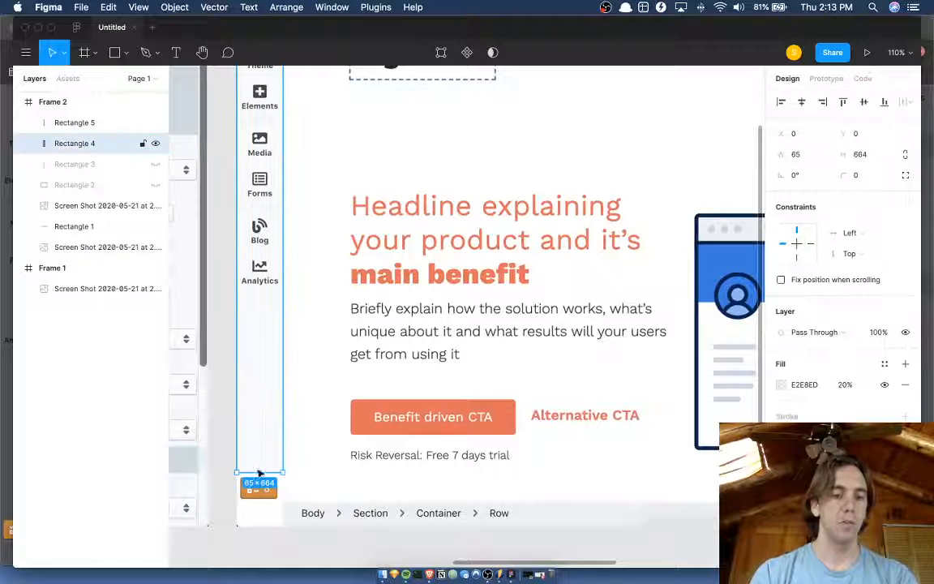
{"action": "left_click_drag", "start_coordinate": [259, 473], "coordinate": [255, 528]}
{"action": "left_click", "coordinate": [328, 530]}
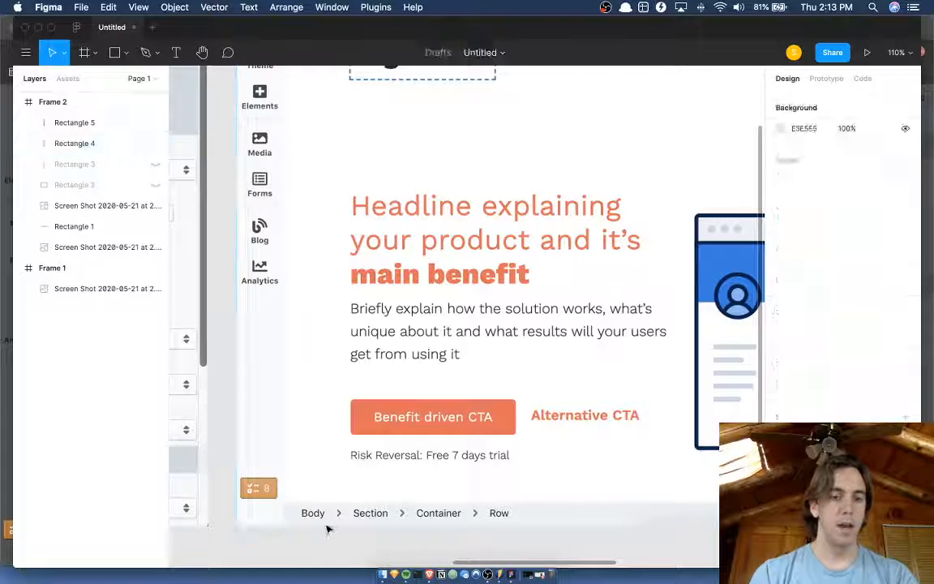
{"action": "left_click", "coordinate": [324, 525]}
{"action": "left_click", "coordinate": [314, 561]}
{"action": "scroll", "coordinate": [307, 556], "scroll_direction": "right", "scroll_amount": 2}
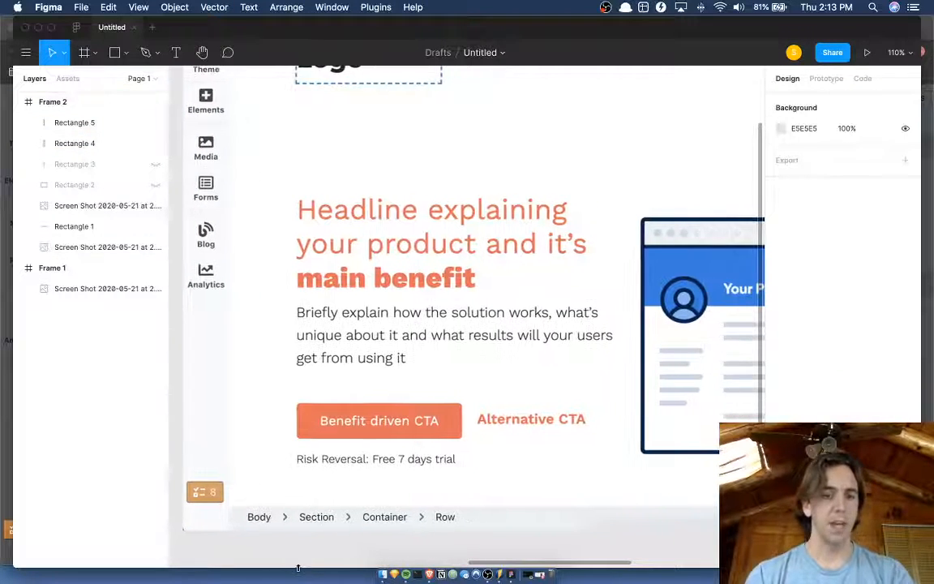
Hide the editing interface and examine Frame 2's toolbar, sidebar, page preview and properties panel at different zoom levels.
{"action": "scroll", "coordinate": [350, 545], "scroll_direction": "down", "scroll_amount": 5}
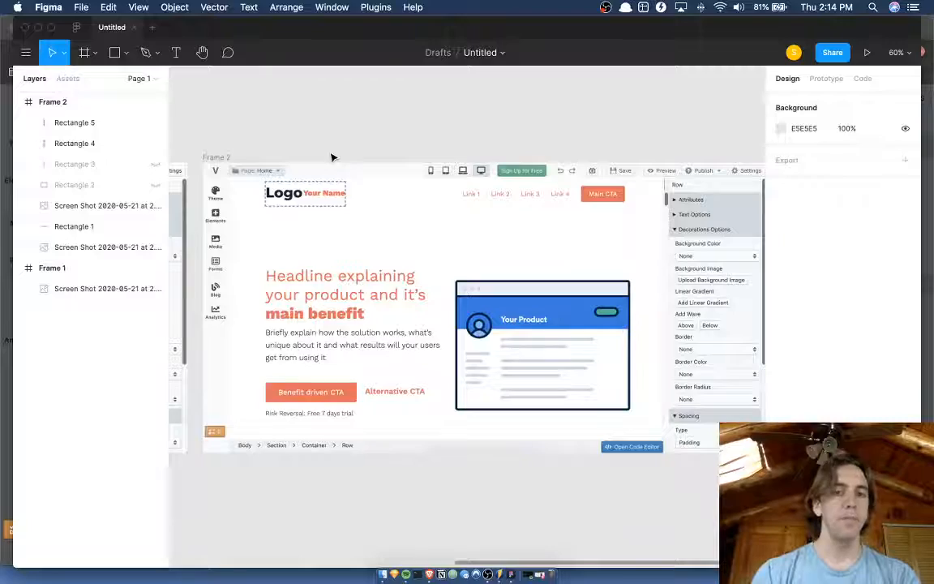
{"action": "scroll", "coordinate": [331, 156], "scroll_direction": "down", "scroll_amount": 1}
{"action": "key", "text": "super+backslash"}
{"action": "scroll", "coordinate": [332, 157], "scroll_direction": "up", "scroll_amount": 5}
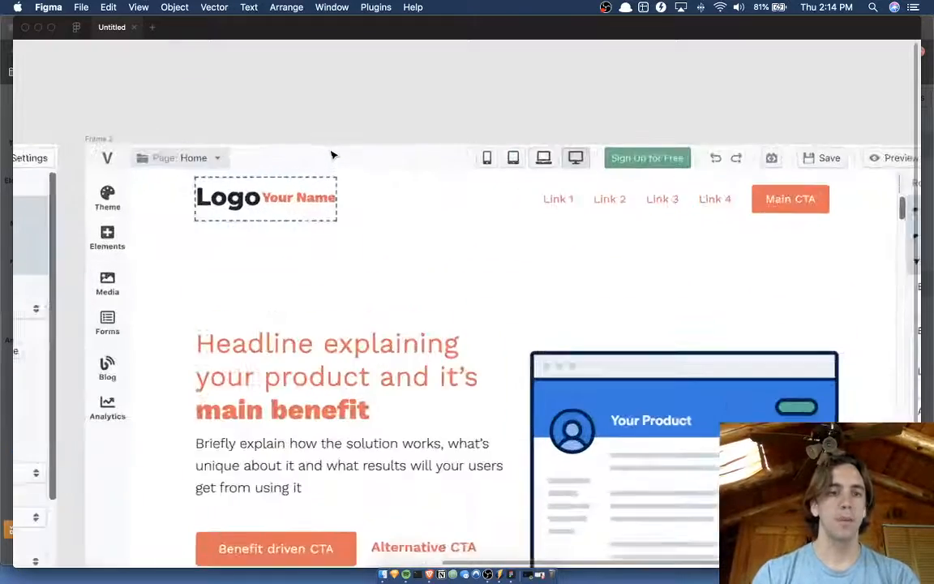
{"action": "scroll", "coordinate": [331, 155], "scroll_direction": "down", "scroll_amount": 3}
{"action": "scroll", "coordinate": [331, 155], "scroll_direction": "right", "scroll_amount": 3}
{"action": "scroll", "coordinate": [840, 275], "scroll_direction": "down", "scroll_amount": 3}
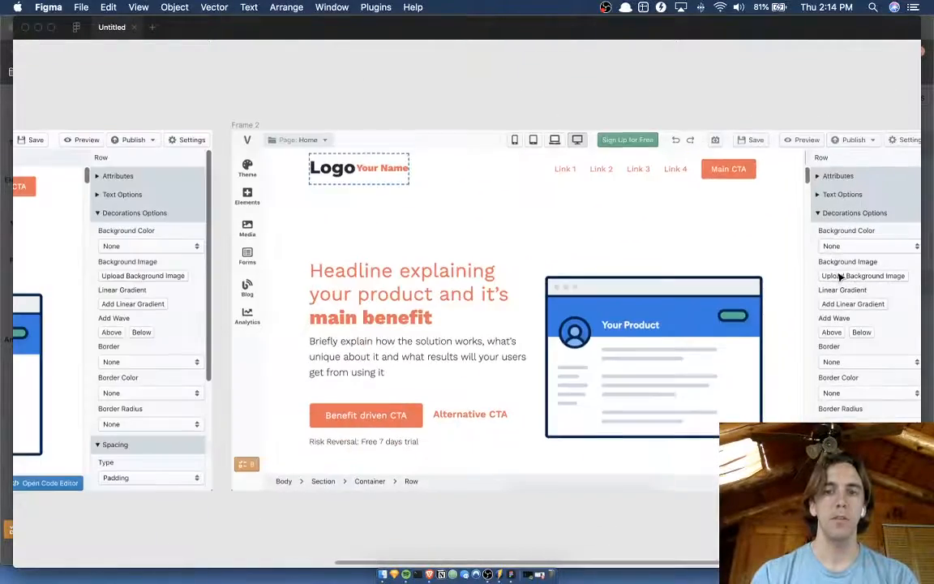
{"action": "scroll", "coordinate": [839, 275], "scroll_direction": "down", "scroll_amount": 1}
{"action": "scroll", "coordinate": [838, 276], "scroll_direction": "up", "scroll_amount": 3}
{"action": "scroll", "coordinate": [838, 276], "scroll_direction": "down", "scroll_amount": 1}
{"action": "scroll", "coordinate": [732, 179], "scroll_direction": "up", "scroll_amount": 1}
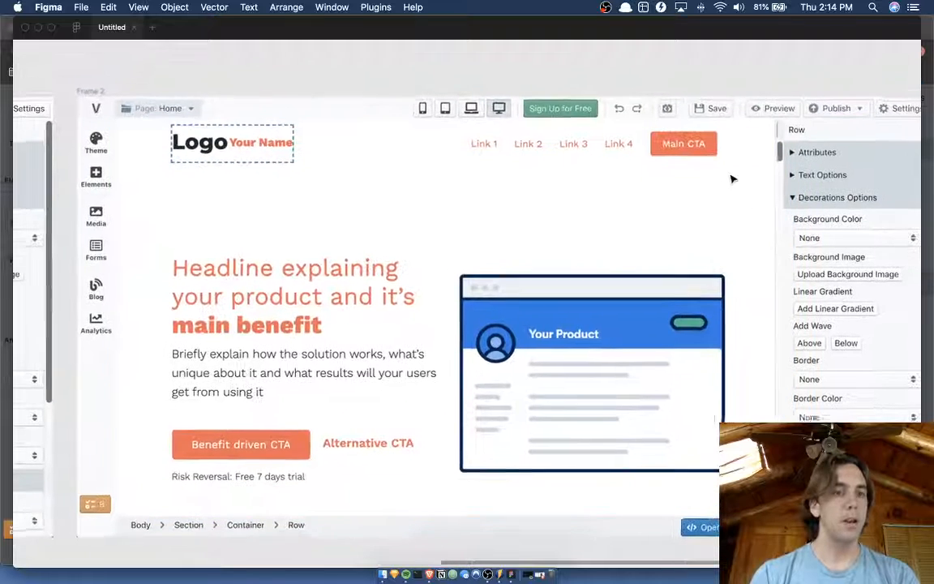
{"action": "scroll", "coordinate": [732, 179], "scroll_direction": "down", "scroll_amount": 1}
{"action": "scroll", "coordinate": [732, 179], "scroll_direction": "right", "scroll_amount": 2}
{"action": "scroll", "coordinate": [732, 179], "scroll_direction": "up", "scroll_amount": 2}
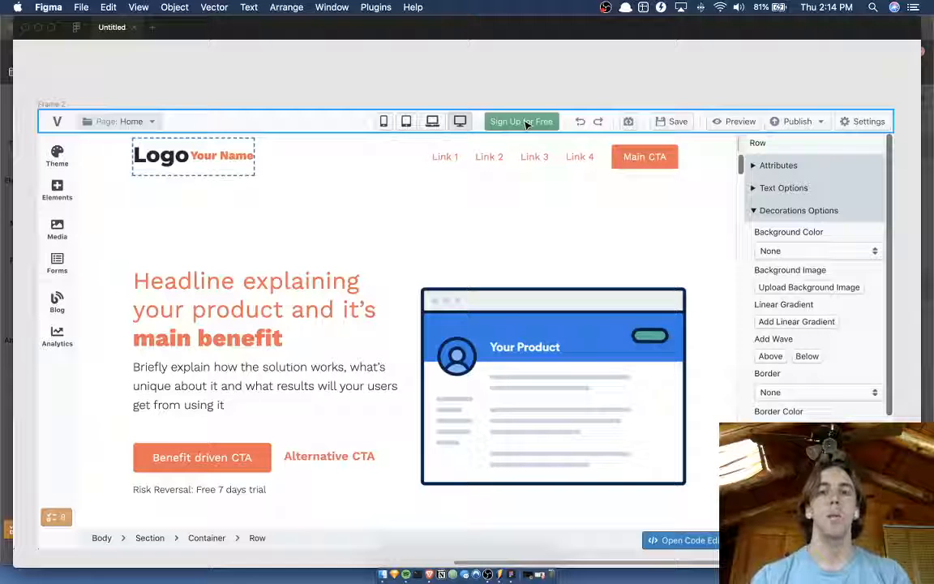
Draw a rectangle about 123 × 25 over the Open Code Editor button in Frame 2's breadcrumb bar.
{"action": "left_click", "coordinate": [695, 543]}
{"action": "scroll", "coordinate": [695, 543], "scroll_direction": "up", "scroll_amount": 5}
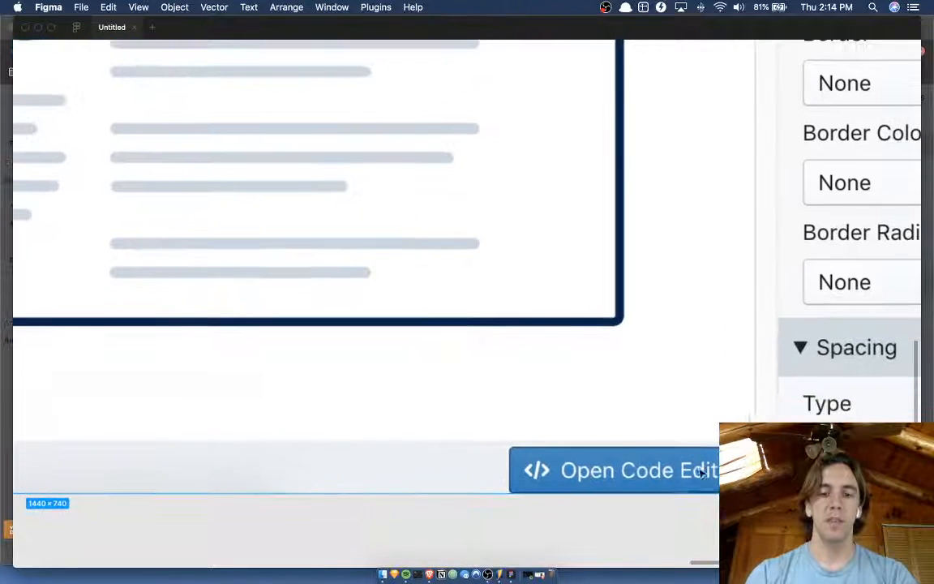
{"action": "scroll", "coordinate": [620, 451], "scroll_direction": "down", "scroll_amount": 5}
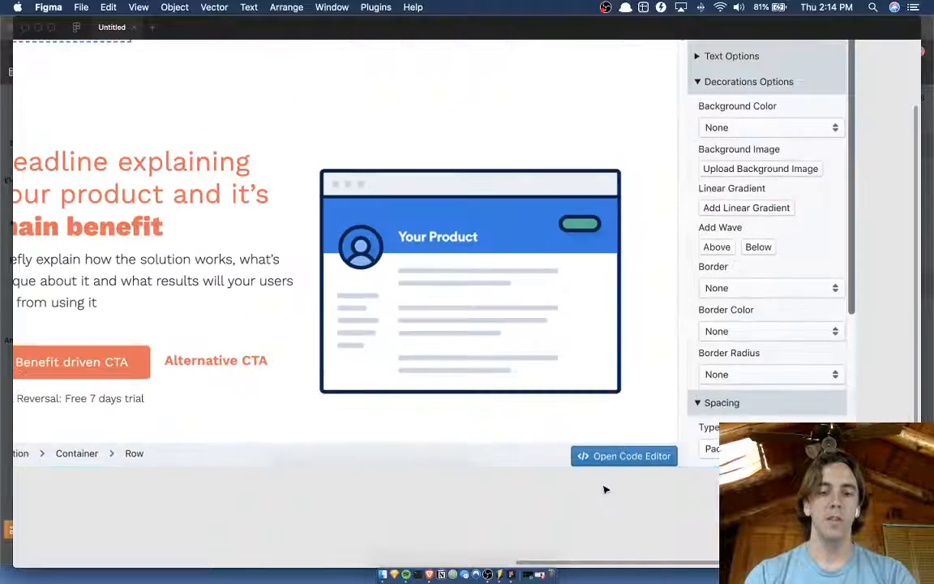
{"action": "scroll", "coordinate": [604, 489], "scroll_direction": "down", "scroll_amount": 2}
{"action": "scroll", "coordinate": [604, 489], "scroll_direction": "up", "scroll_amount": 5}
{"action": "scroll", "coordinate": [603, 489], "scroll_direction": "down", "scroll_amount": 4}
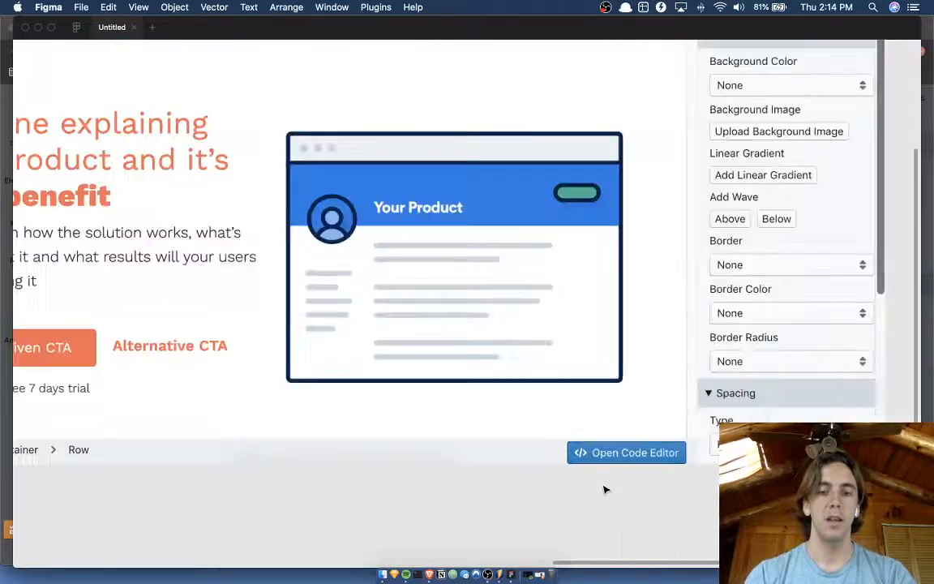
{"action": "scroll", "coordinate": [604, 489], "scroll_direction": "up", "scroll_amount": 4}
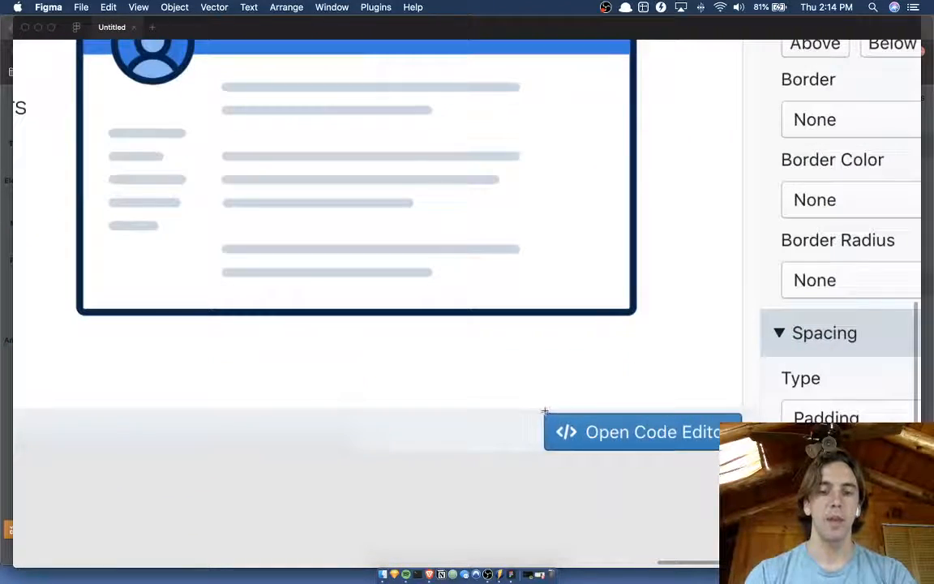
{"action": "left_click_drag", "start_coordinate": [542, 412], "coordinate": [698, 446]}
Switch to the Versoly editor in Brave, dismiss the sign-up dialog and inspect the Open Code Editor button's label.
{"action": "key", "text": "ctrl+Up"}
{"action": "left_click", "coordinate": [363, 403]}
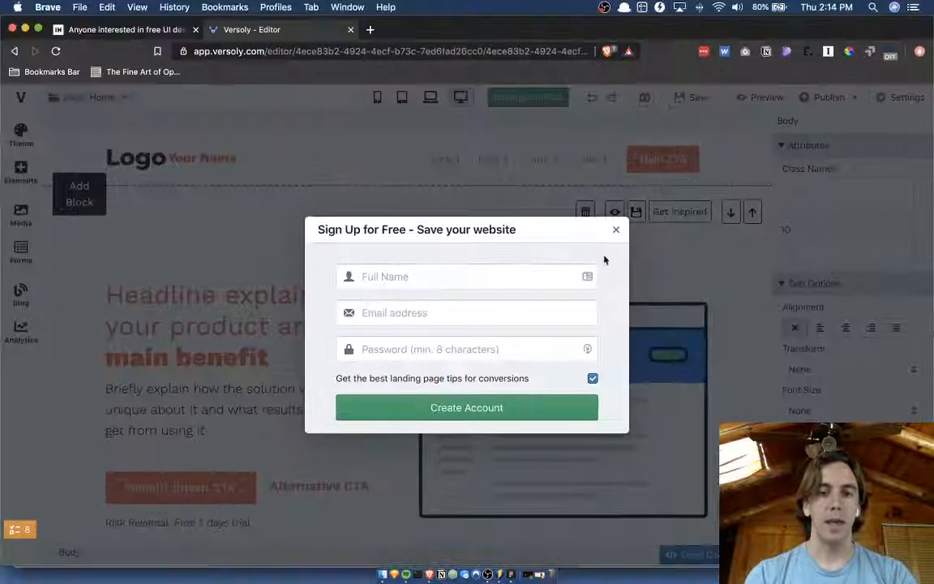
{"action": "left_click", "coordinate": [612, 237]}
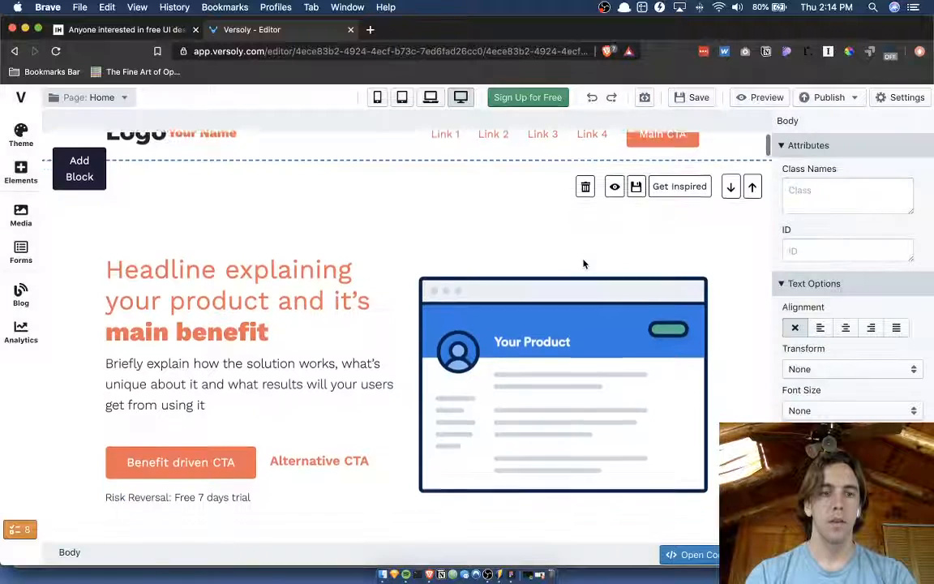
{"action": "scroll", "coordinate": [487, 462], "scroll_direction": "down", "scroll_amount": 1}
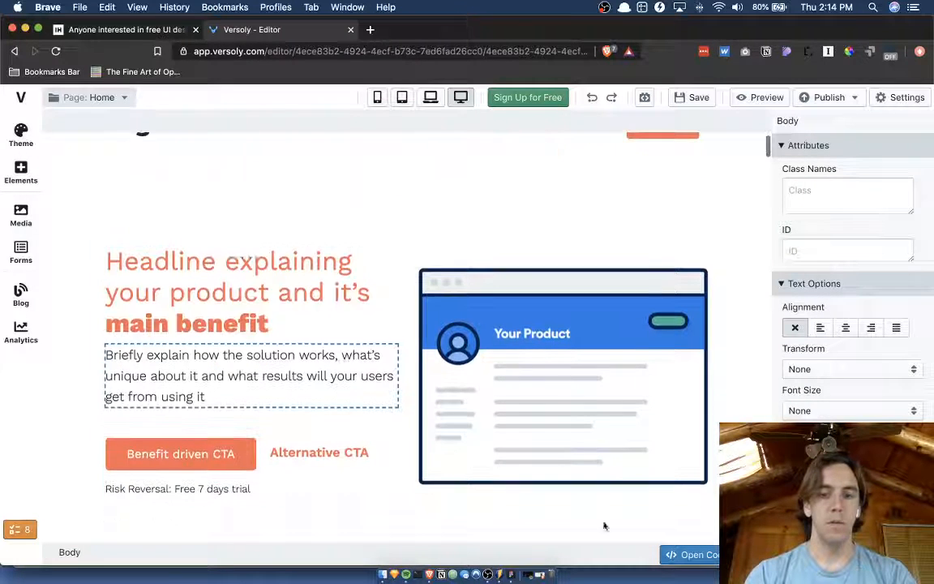
{"action": "left_click", "coordinate": [699, 554]}
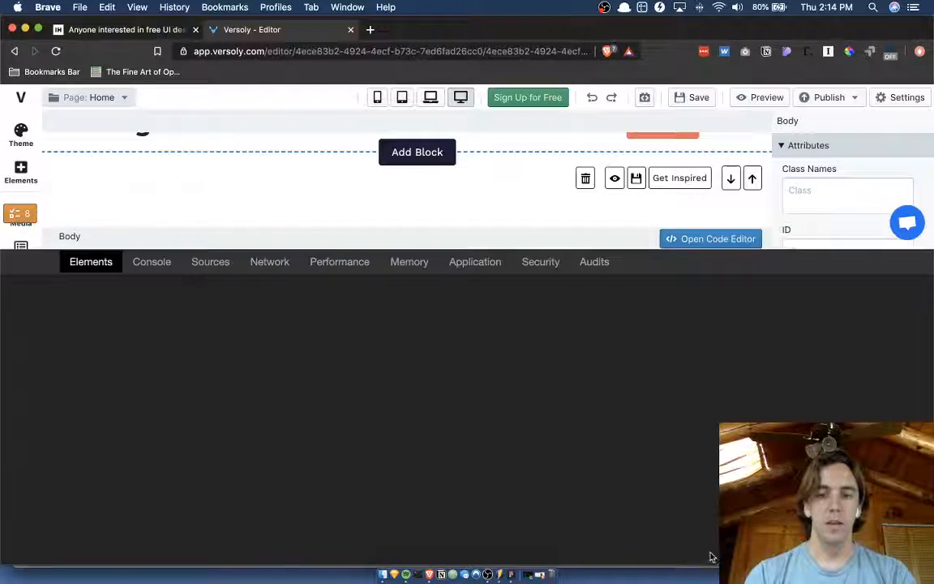
{"action": "left_click", "coordinate": [712, 241]}
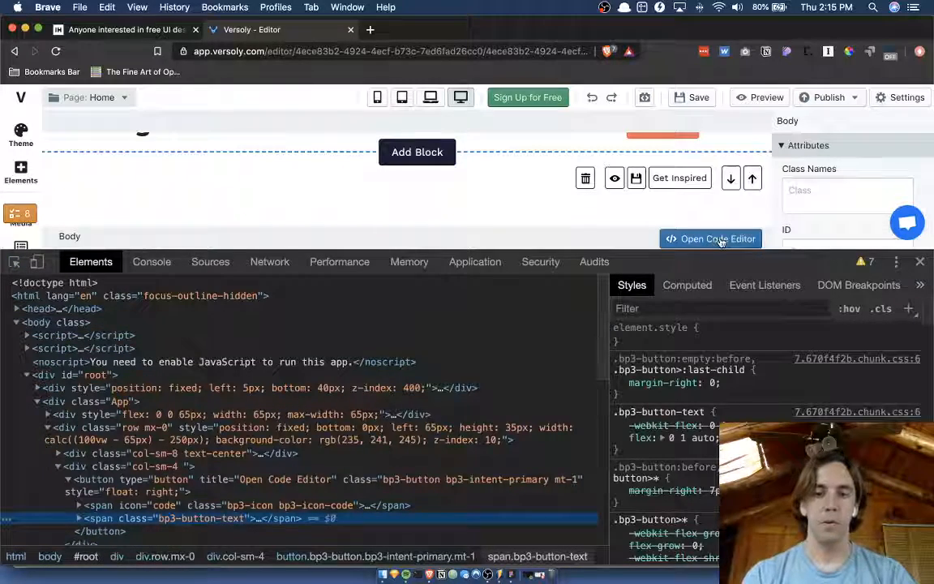
Switch back to Figma, show the editing interface again and start a text layer below the code editor button.
{"action": "key", "text": "ctrl+Up"}
{"action": "left_click", "coordinate": [369, 219]}
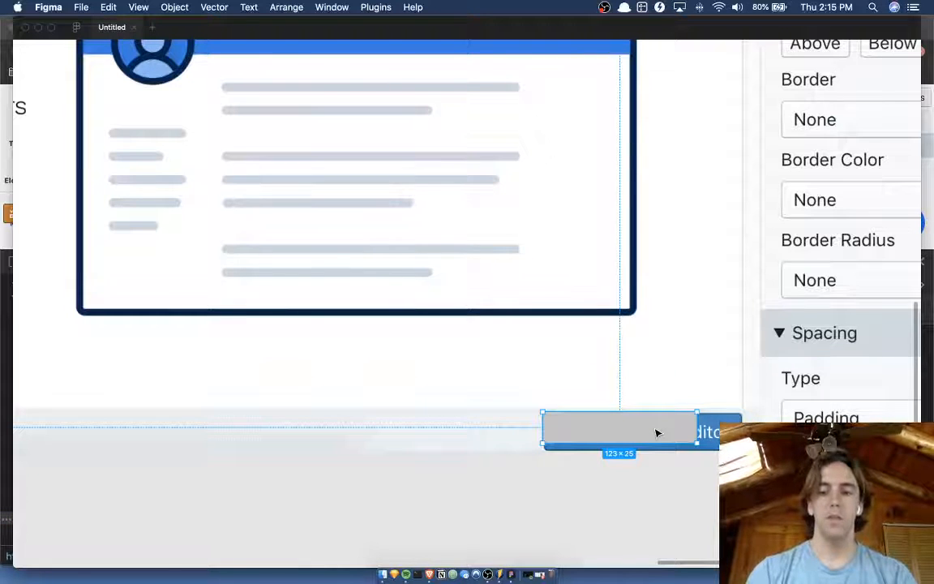
{"action": "key", "text": "super+backslash"}
{"action": "key", "text": "Escape"}
{"action": "key", "text": "t"}
{"action": "left_click", "coordinate": [575, 493]}
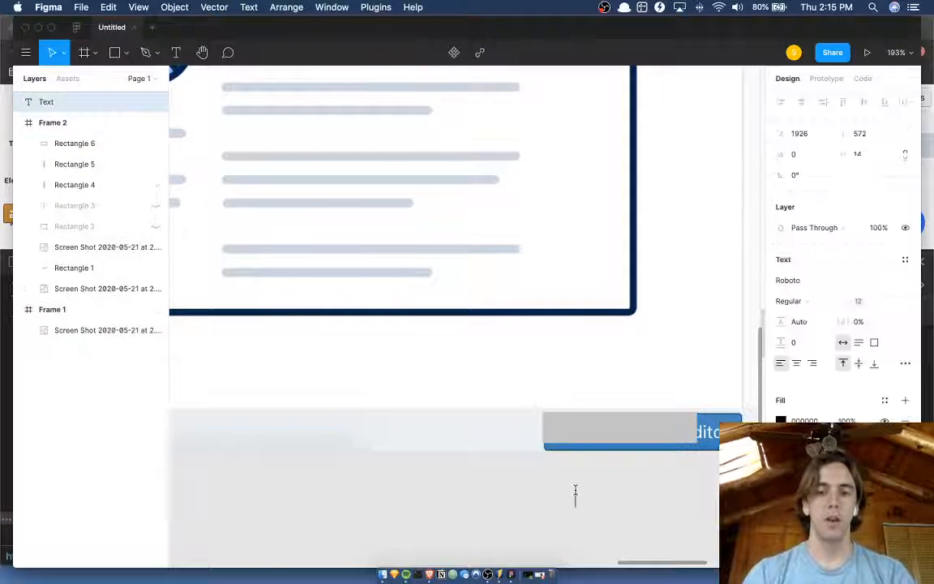
Set the new text layer's font to SF Pro Text.
{"action": "left_click", "coordinate": [810, 281]}
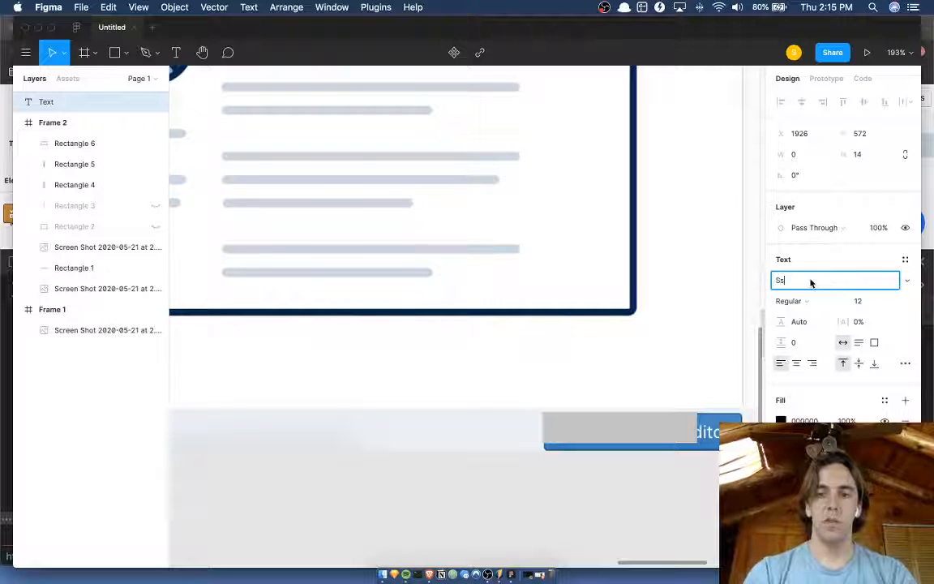
{"action": "type", "text": "Sys"}
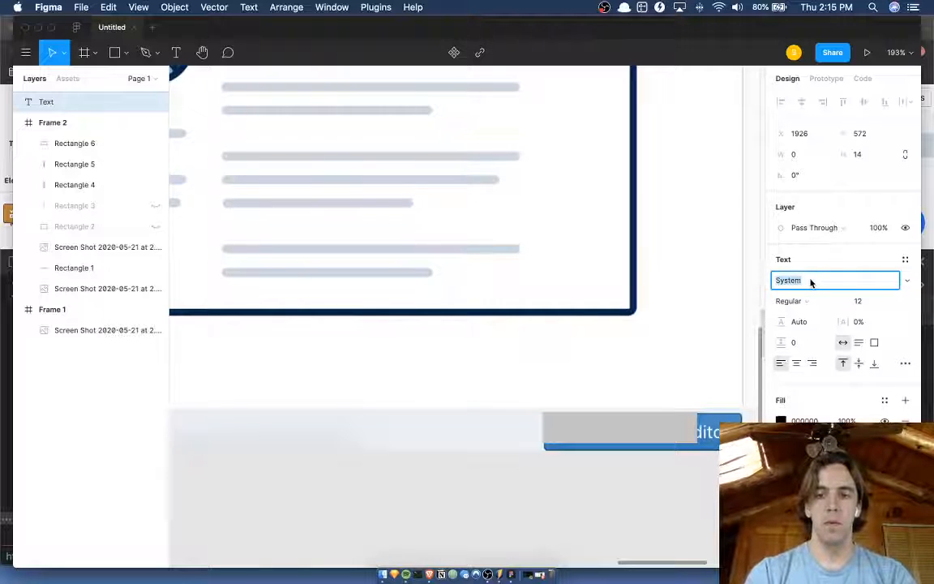
{"action": "type", "text": "Apple Braille"}
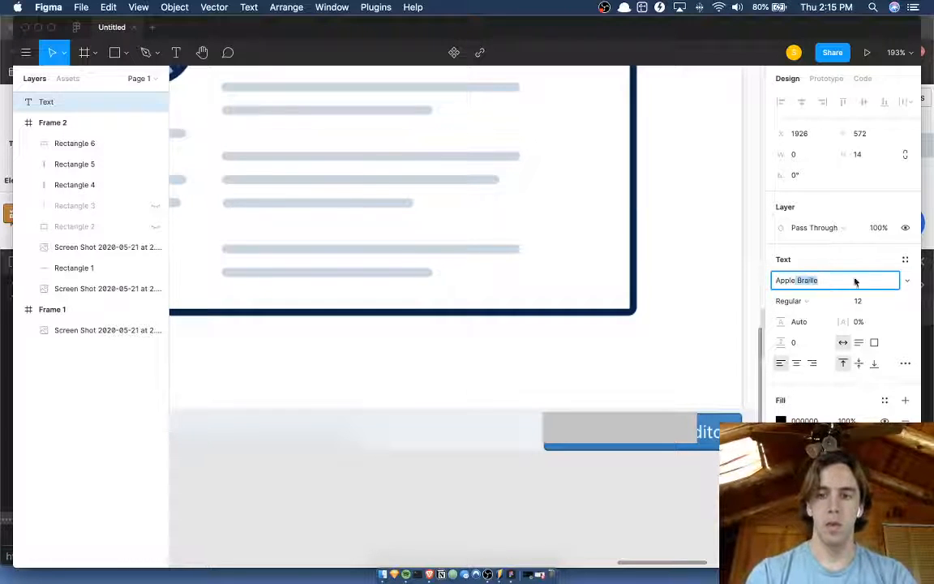
{"action": "left_click", "coordinate": [906, 281]}
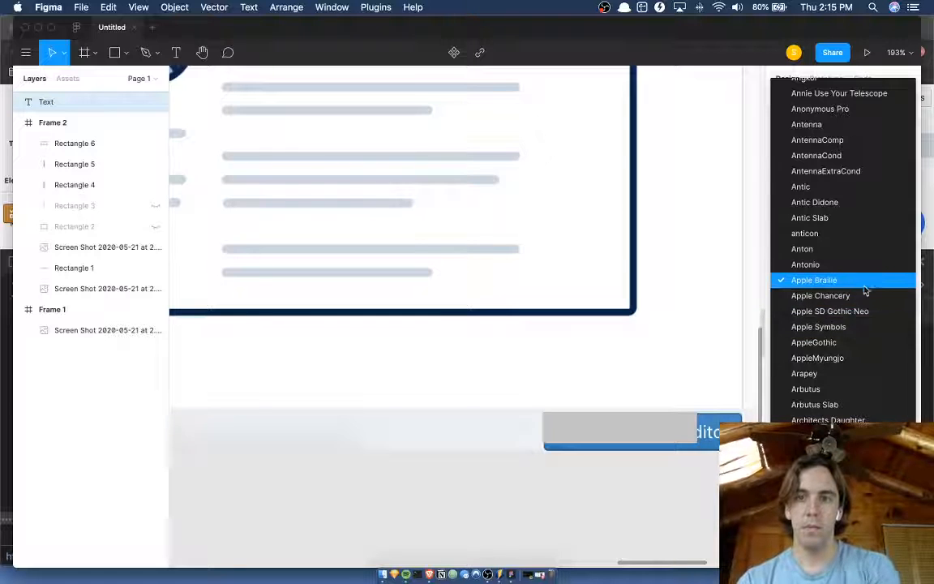
{"action": "scroll", "coordinate": [861, 288], "scroll_direction": "down", "scroll_amount": 20}
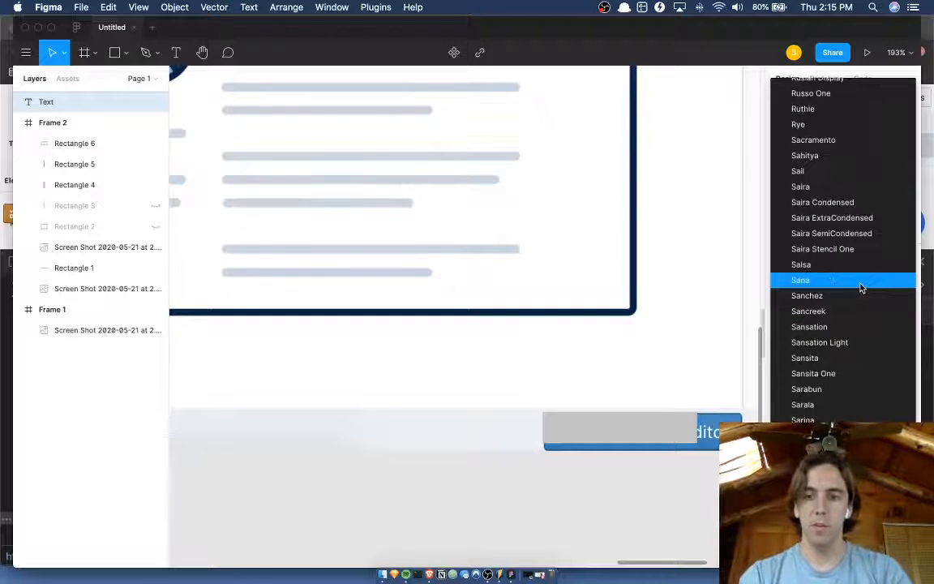
{"action": "scroll", "coordinate": [862, 276], "scroll_direction": "down", "scroll_amount": 10}
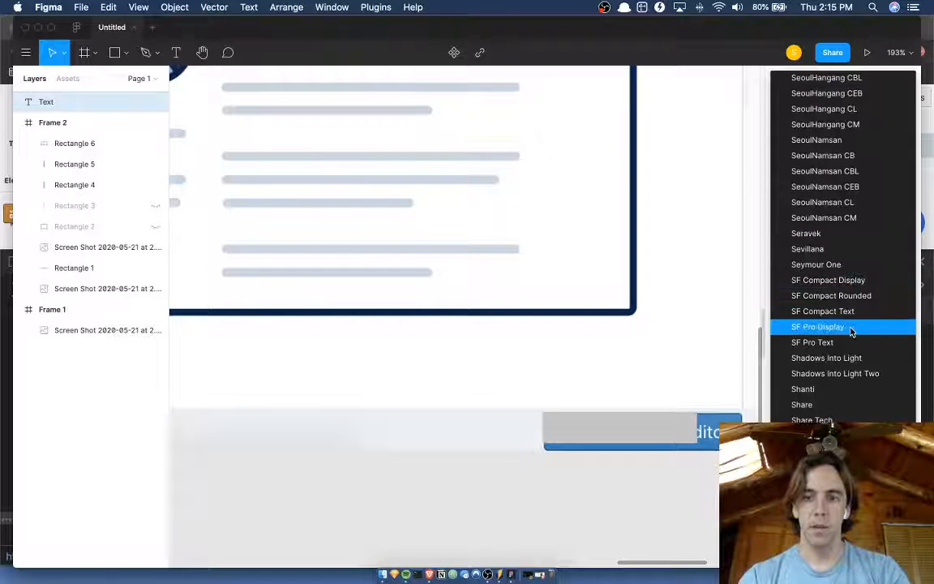
{"action": "left_click", "coordinate": [846, 343]}
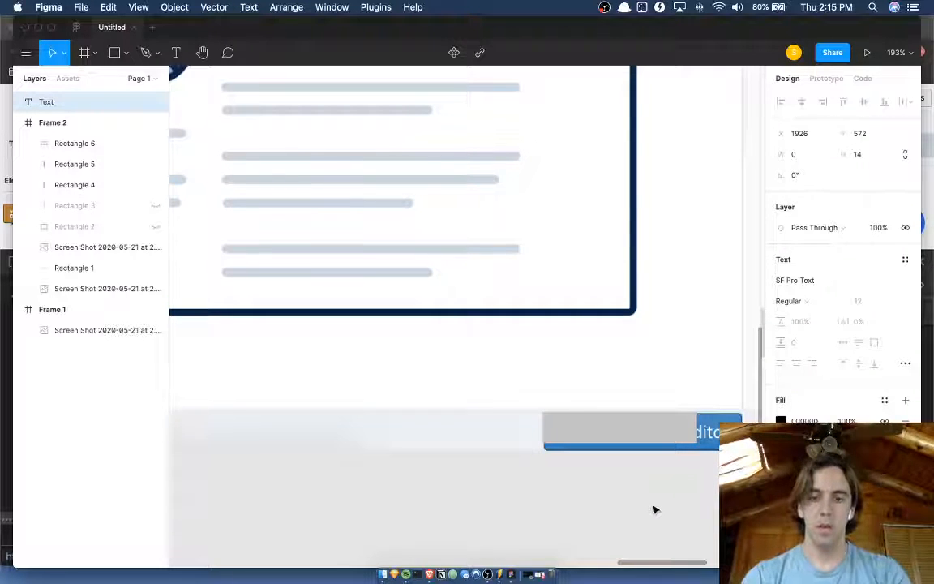
Enter "Open Code Editor" as the label, shift the grey rectangle slightly left and place the label over the button.
{"action": "type", "text": "Open Code "}
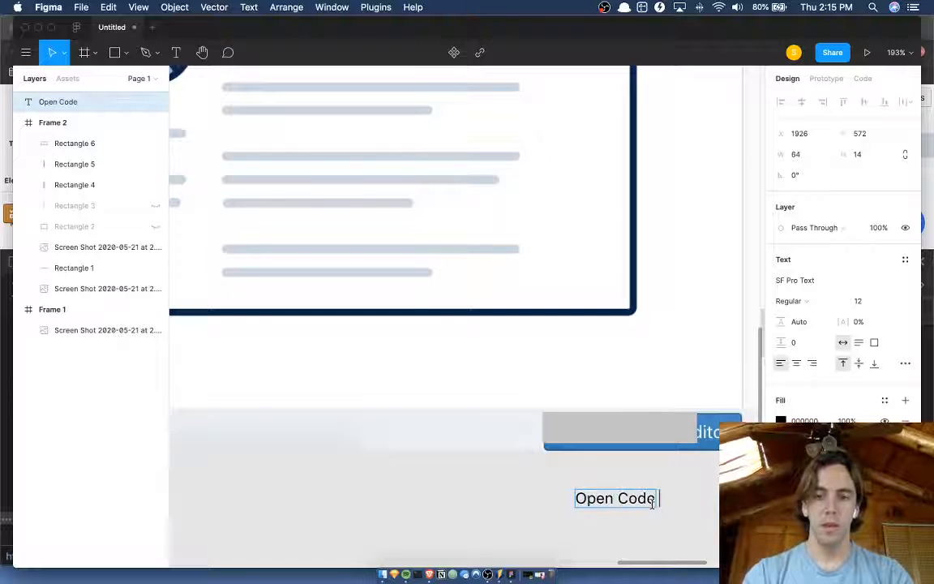
{"action": "type", "text": "Editor"}
{"action": "key", "text": "Escape"}
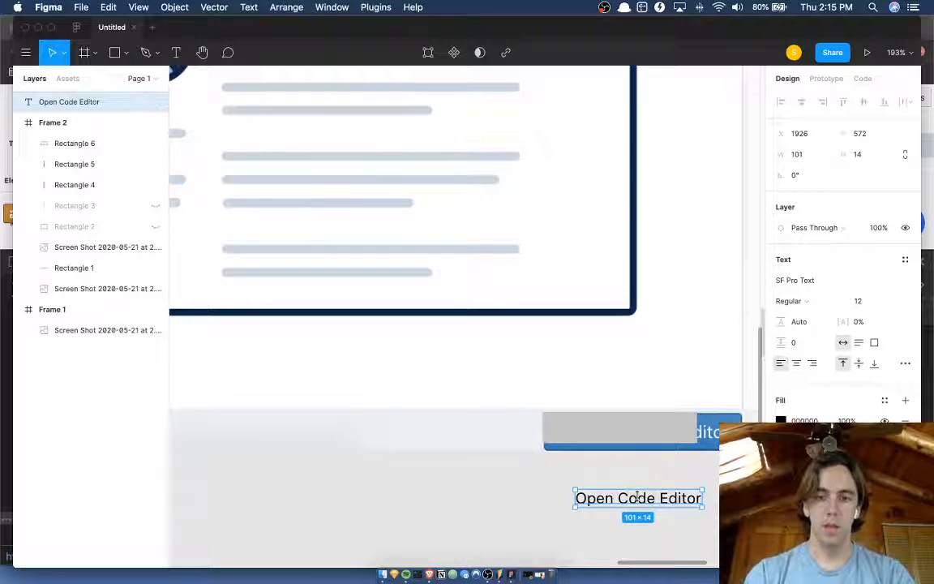
{"action": "left_click_drag", "start_coordinate": [641, 431], "coordinate": [616, 434]}
{"action": "left_click_drag", "start_coordinate": [677, 497], "coordinate": [690, 429]}
Set the Open Code Editor label's font size to 14.
{"action": "scroll", "coordinate": [690, 428], "scroll_direction": "up", "scroll_amount": 5}
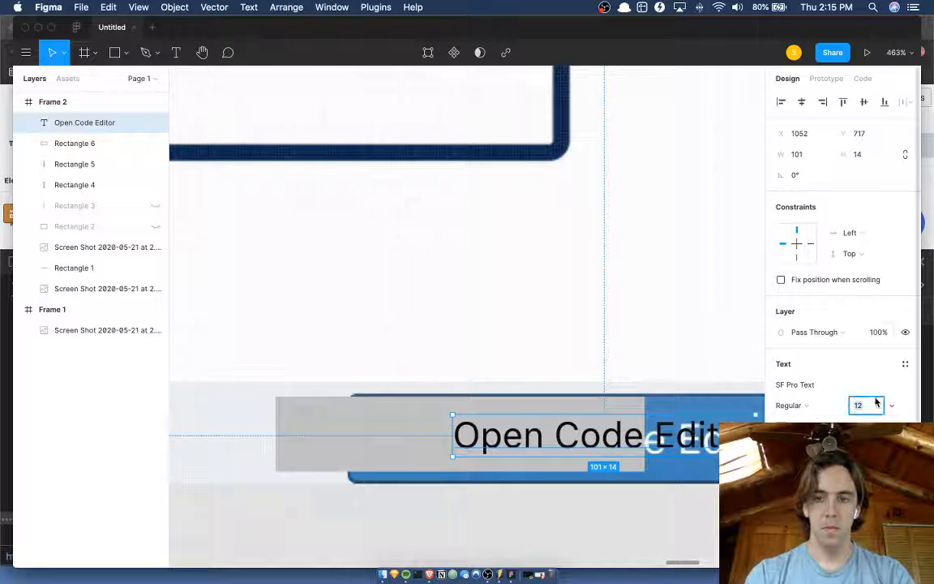
{"action": "key", "text": "Up"}
{"action": "key", "text": "Up"}
{"action": "key", "text": "Return"}
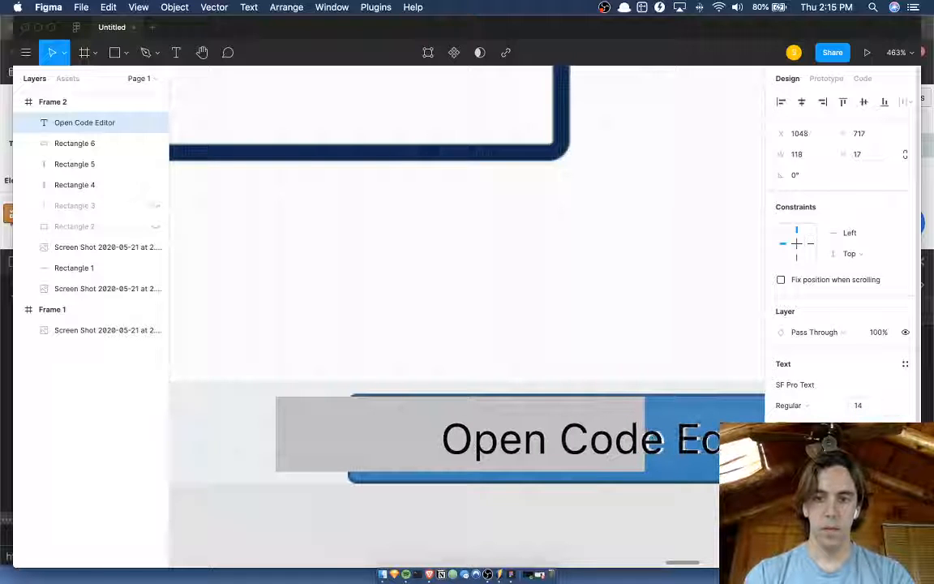
{"action": "scroll", "coordinate": [673, 460], "scroll_direction": "down", "scroll_amount": 5}
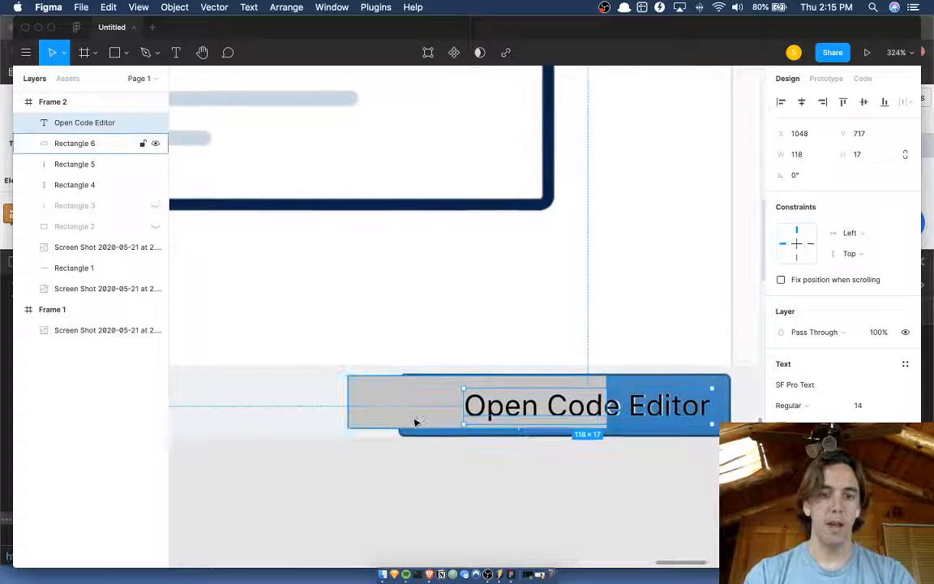
Fit the grey rectangle over the whole blue button at 158 × 31 and fill it with the bar's sampled colour ECF1F5.
{"action": "left_click_drag", "start_coordinate": [414, 422], "coordinate": [462, 412]}
{"action": "left_click_drag", "start_coordinate": [657, 423], "coordinate": [730, 436]}
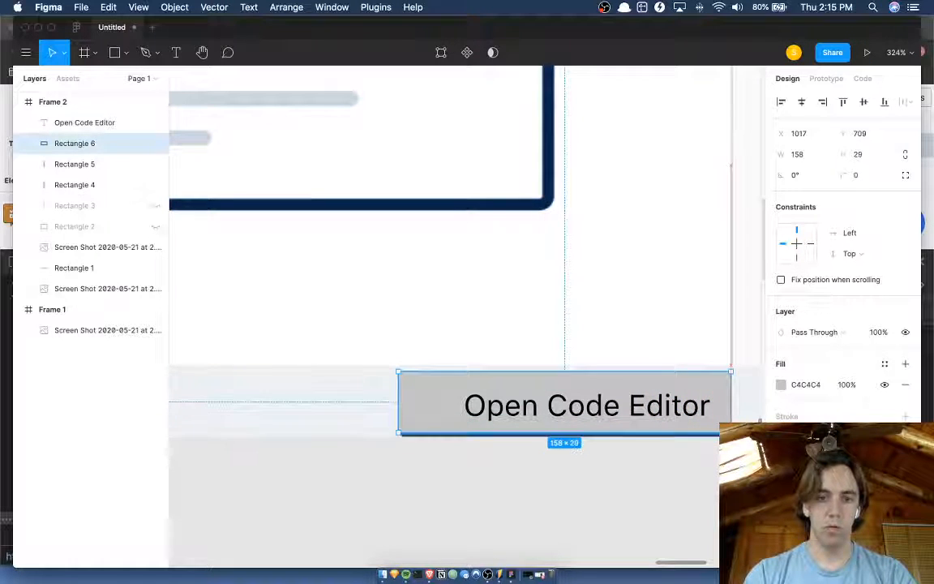
{"action": "key", "text": "i"}
{"action": "left_click", "coordinate": [383, 386]}
{"action": "scroll", "coordinate": [495, 496], "scroll_direction": "up", "scroll_amount": 5}
{"action": "scroll", "coordinate": [495, 495], "scroll_direction": "down", "scroll_amount": 4}
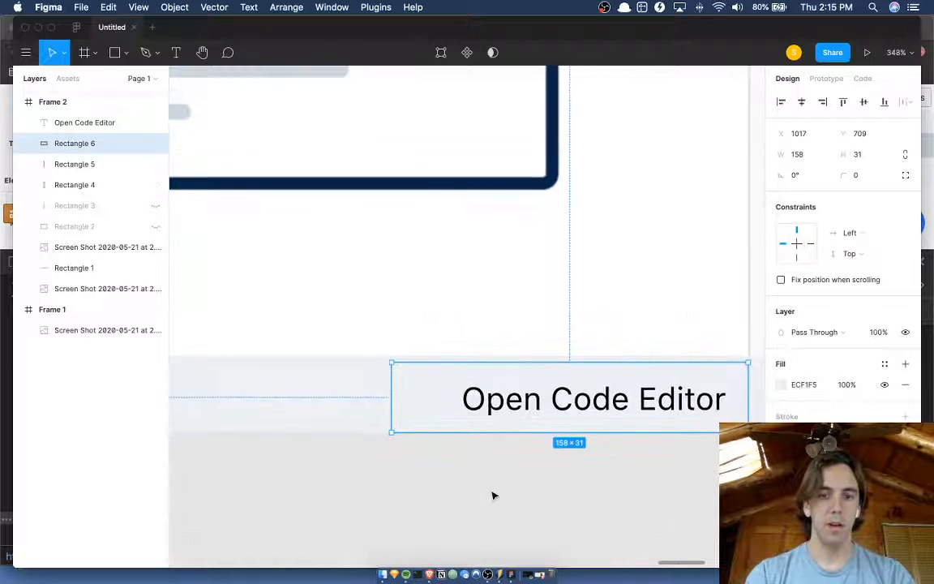
Nudge the Open Code Editor label slightly left and select it together with its background rectangle.
{"action": "scroll", "coordinate": [494, 495], "scroll_direction": "right", "scroll_amount": 2}
{"action": "left_click", "coordinate": [583, 387]}
{"action": "key", "text": "Left"}
{"action": "key", "text": "Left"}
{"action": "key", "text": "Left"}
{"action": "key", "text": "Left"}
{"action": "key", "text": "Left"}
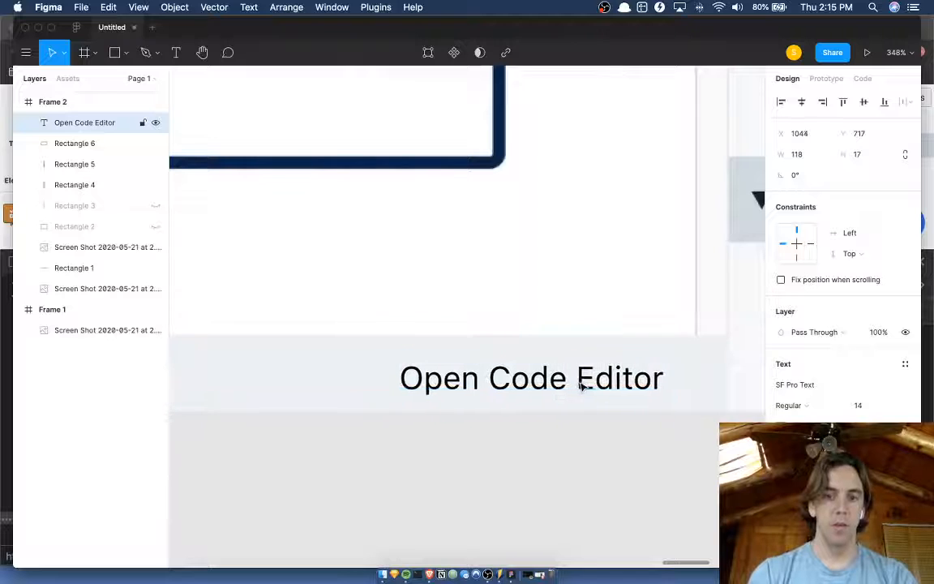
{"action": "left_click", "coordinate": [366, 395], "text": "shift"}
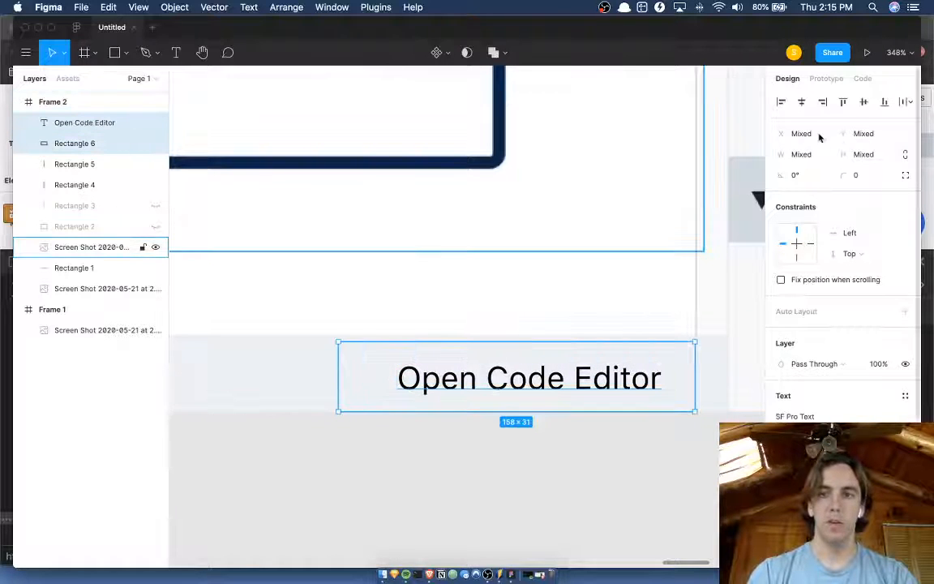
Centre the Open Code Editor label horizontally and vertically on its background rectangle and add a stroke to the rectangle.
{"action": "left_click", "coordinate": [802, 102]}
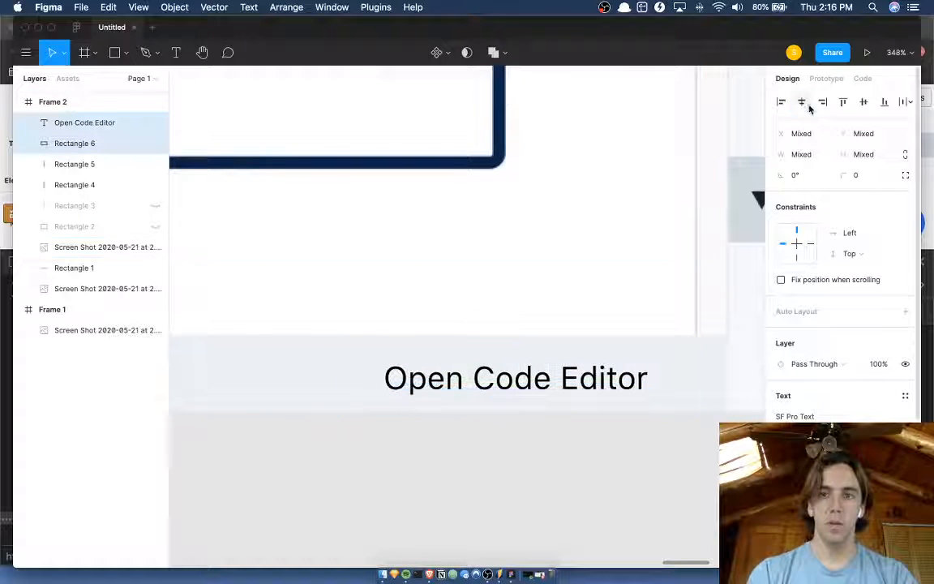
{"action": "left_click", "coordinate": [863, 103]}
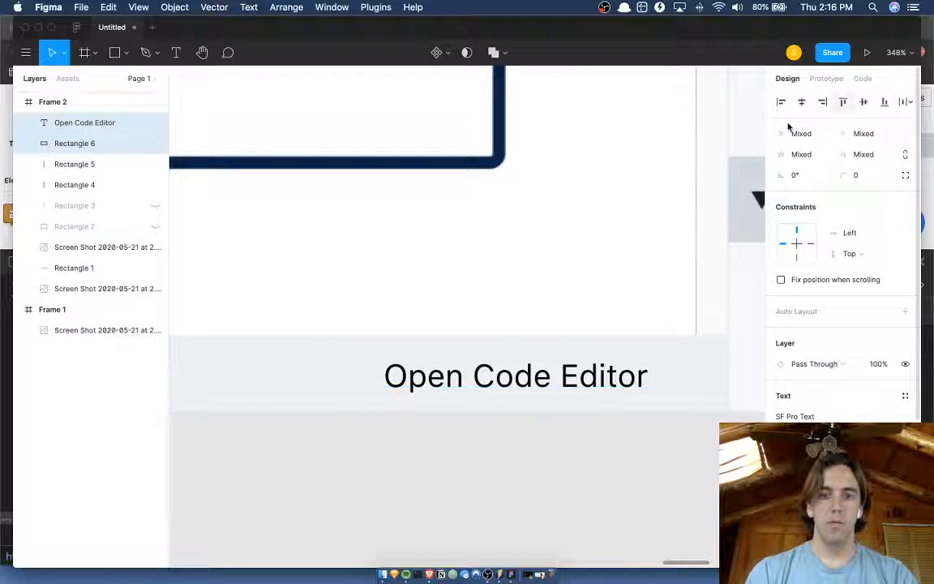
{"action": "left_click", "coordinate": [661, 381]}
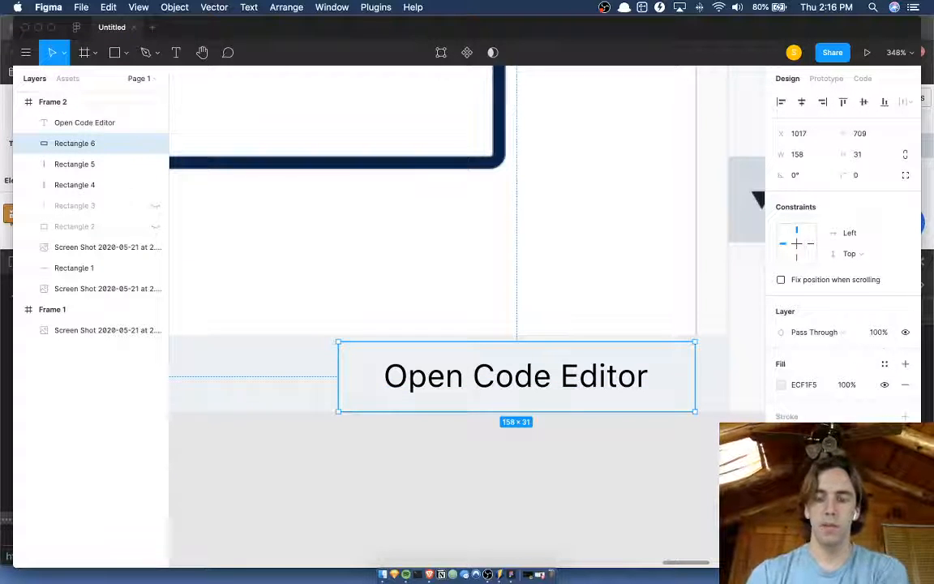
{"action": "left_click", "coordinate": [905, 416]}
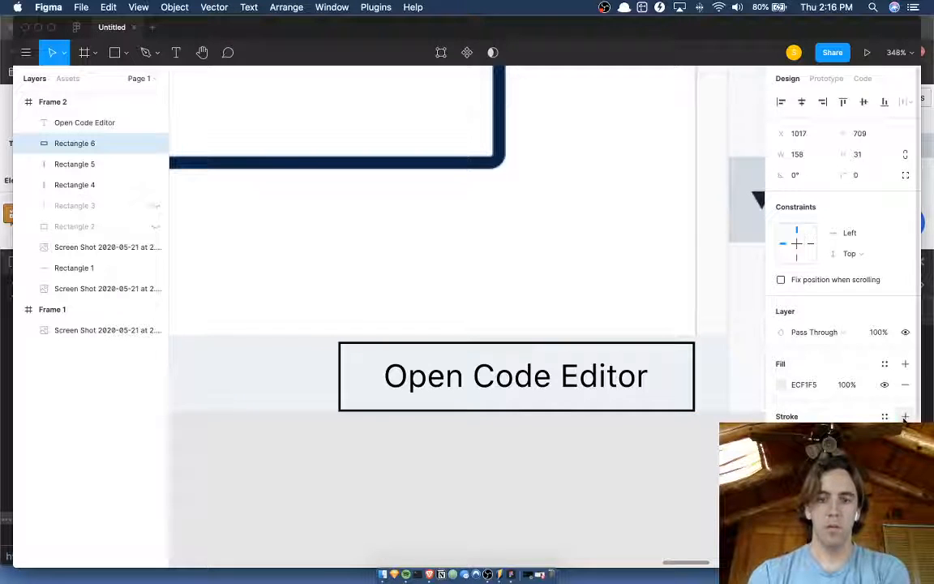
Try sampling the bar's colour and removing the button rectangle's fill, and undo the removal.
{"action": "key", "text": "i"}
{"action": "left_click", "coordinate": [292, 374]}
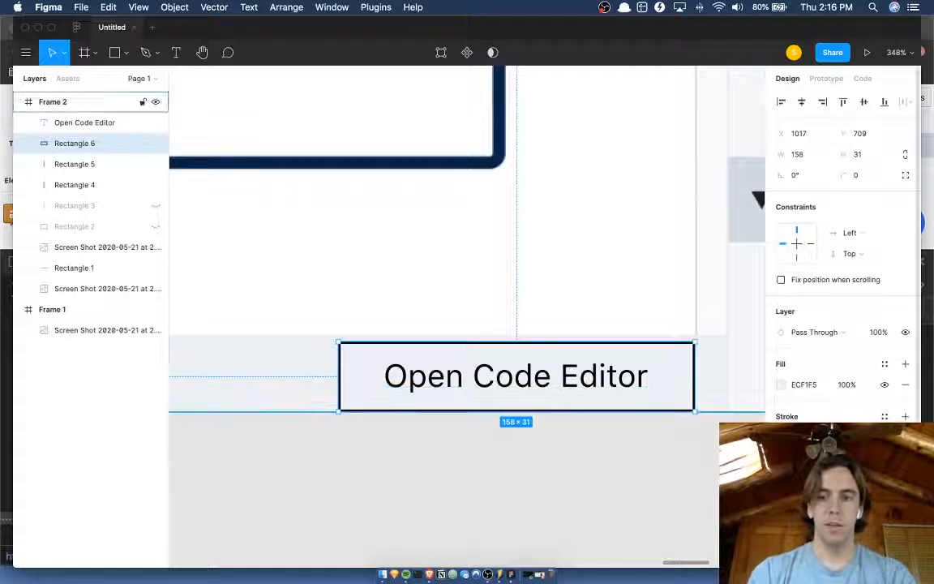
{"action": "left_click", "coordinate": [905, 384]}
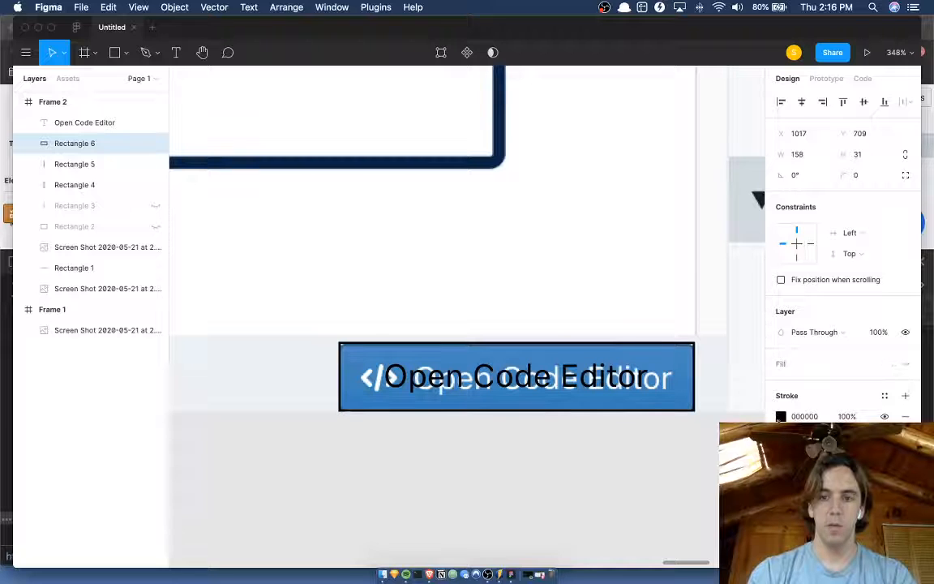
{"action": "left_click", "coordinate": [779, 418]}
{"action": "left_click", "coordinate": [803, 404]}
{"action": "key", "text": "super+z"}
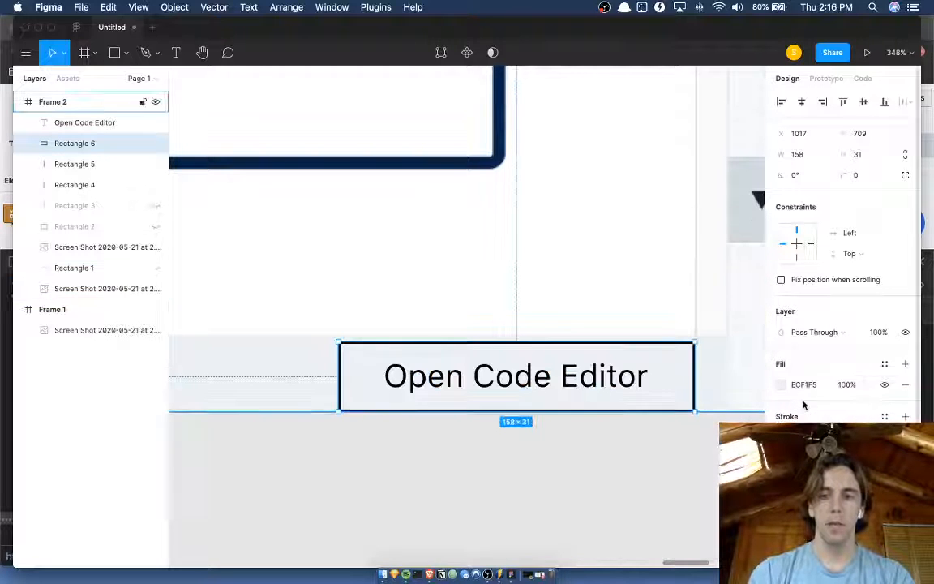
Set the button rectangle's stroke colour by sampling the bar and adjusting it to HSB 207, 14, 78.
{"action": "left_click", "coordinate": [781, 384]}
{"action": "key", "text": "i"}
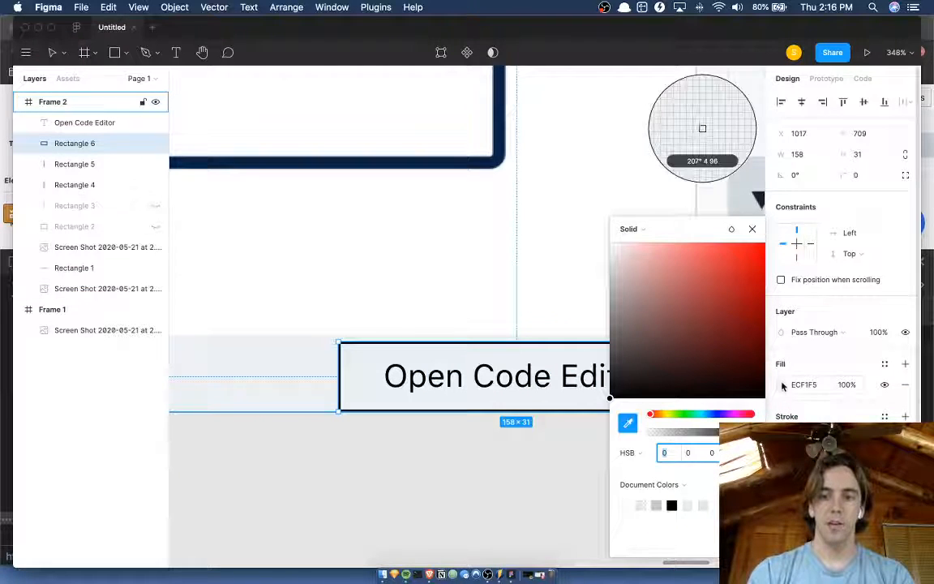
{"action": "left_click", "coordinate": [313, 376]}
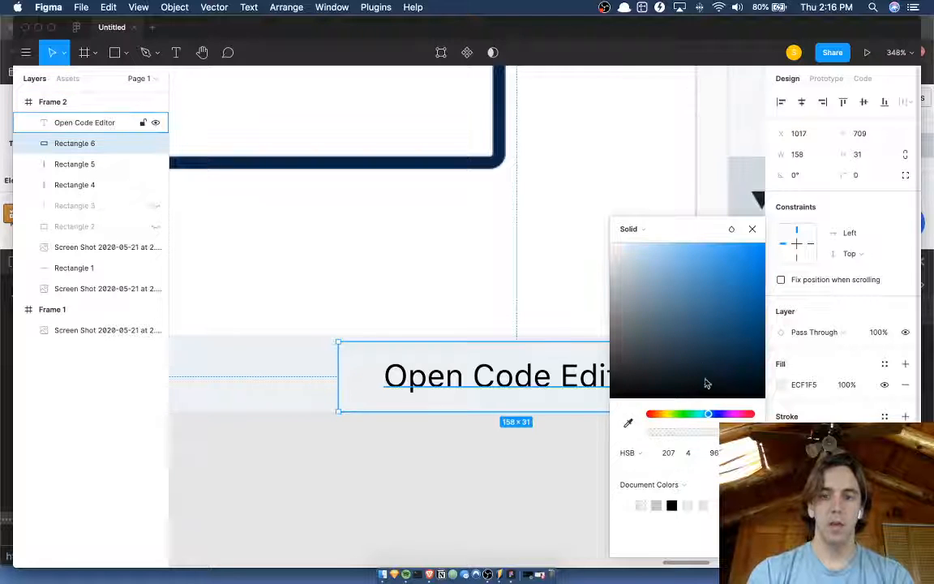
{"action": "left_click", "coordinate": [690, 454]}
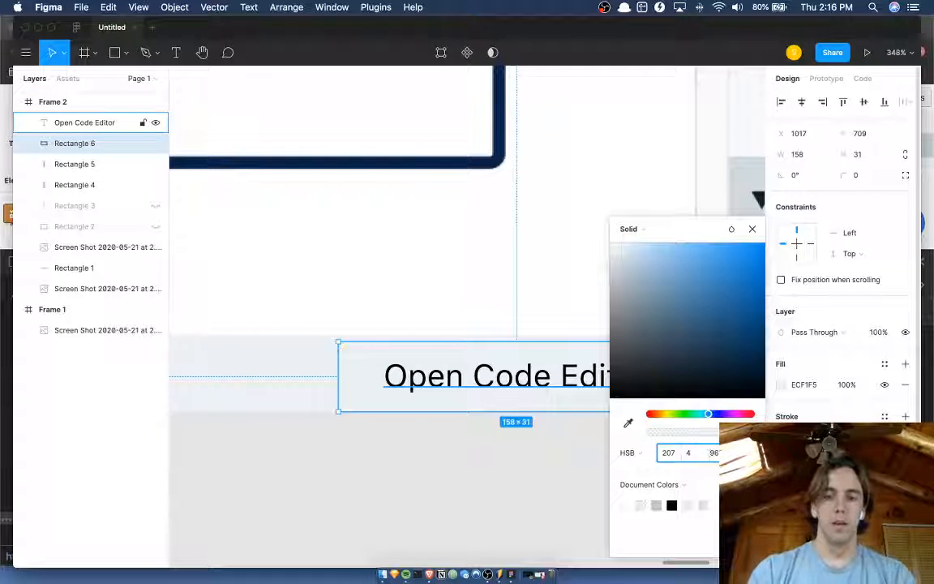
{"action": "left_click", "coordinate": [712, 453]}
{"action": "key", "text": "shift+Down"}
{"action": "key", "text": "Up"}
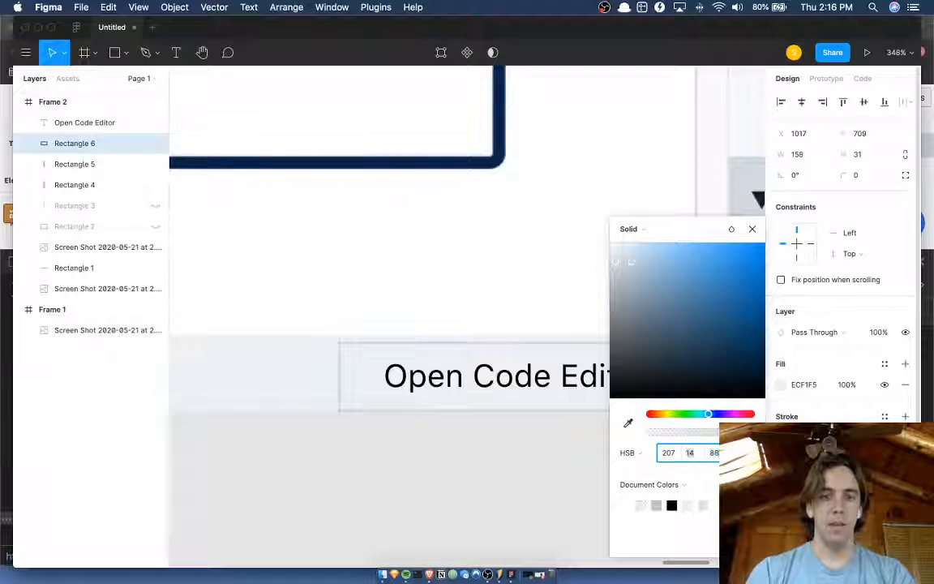
{"action": "key", "text": "shift+Down"}
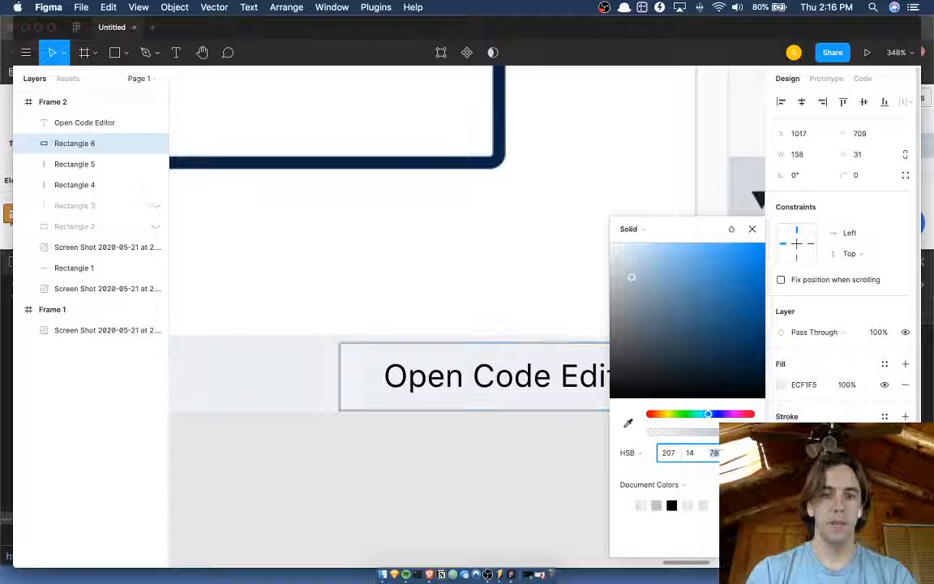
{"action": "left_click", "coordinate": [481, 463]}
{"action": "scroll", "coordinate": [481, 463], "scroll_direction": "left", "scroll_amount": 2}
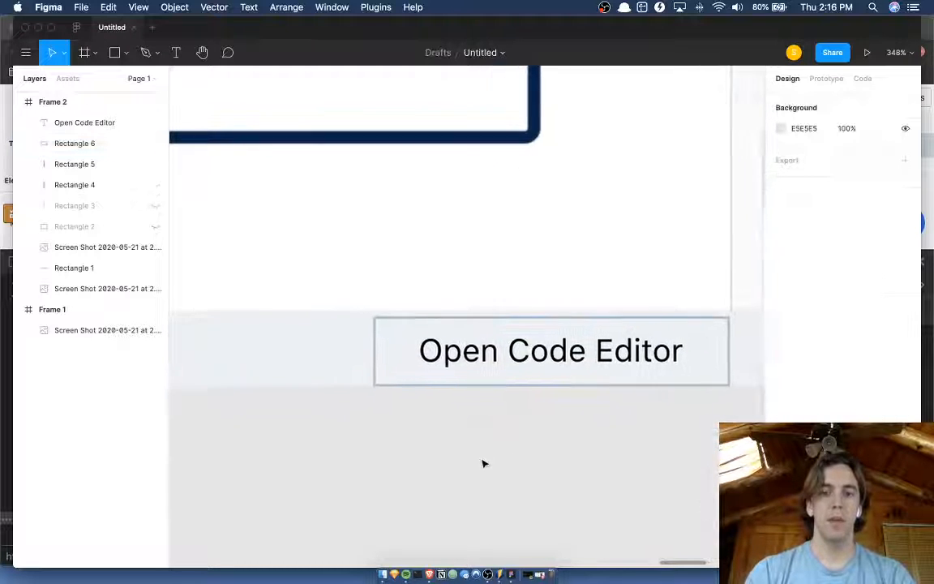
Colour the Open Code Editor label with the colour sampled from the rectangle's outline.
{"action": "left_click", "coordinate": [552, 348]}
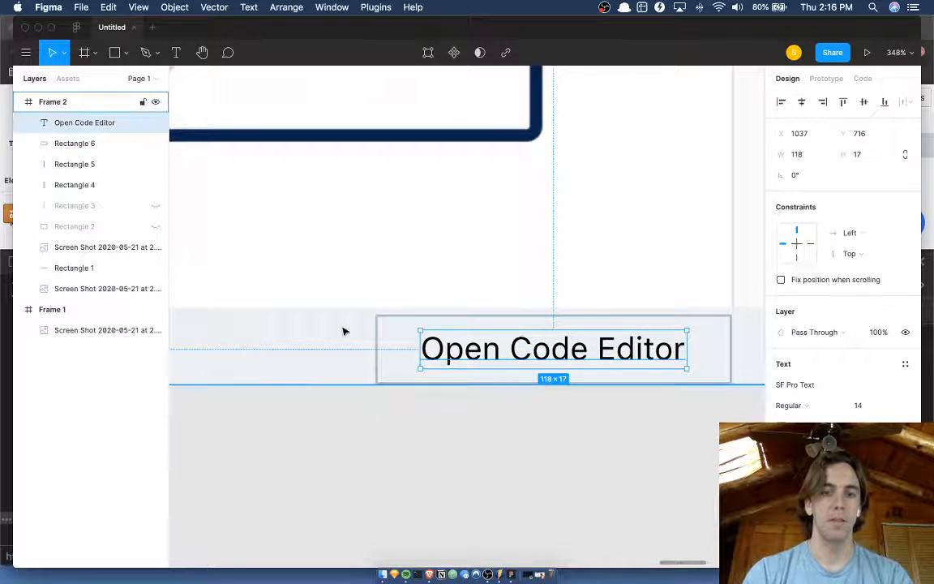
{"action": "scroll", "coordinate": [344, 329], "scroll_direction": "up", "scroll_amount": 5}
{"action": "key", "text": "i"}
{"action": "left_click", "coordinate": [442, 299]}
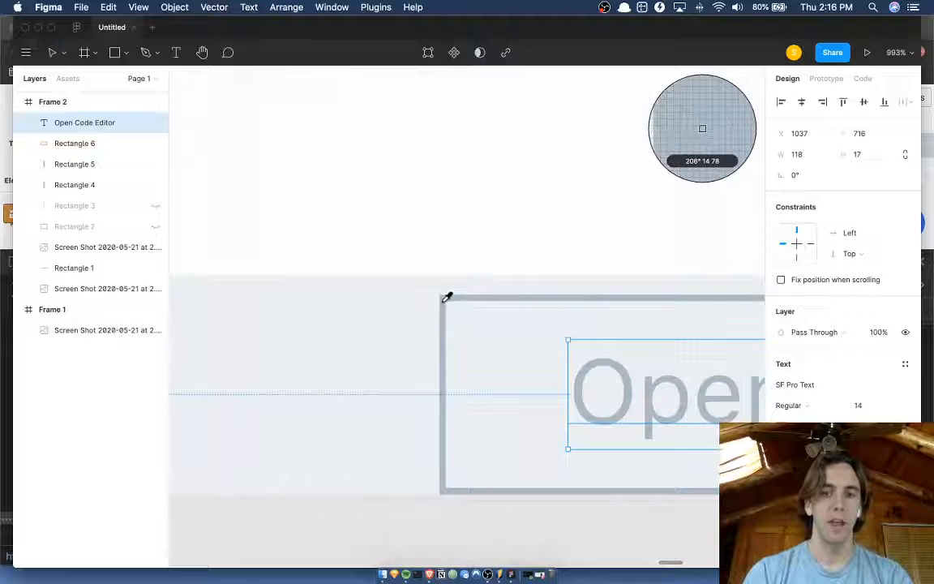
{"action": "left_click", "coordinate": [447, 561]}
{"action": "scroll", "coordinate": [447, 560], "scroll_direction": "down", "scroll_amount": 10}
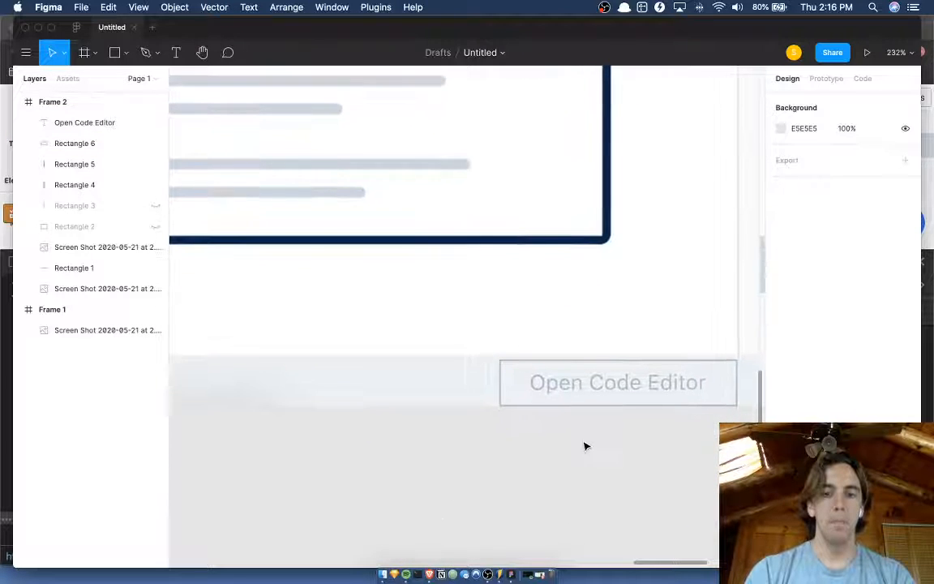
Darken the Open Code Editor label's text colour to HSB 206, 24, 58.
{"action": "left_click", "coordinate": [617, 399]}
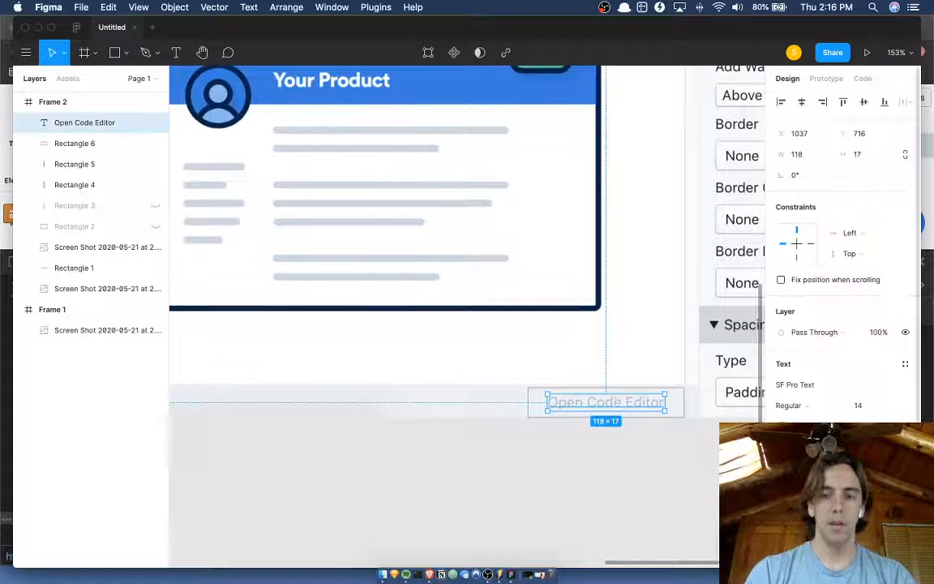
{"action": "left_click", "coordinate": [784, 521]}
{"action": "left_click", "coordinate": [686, 452]}
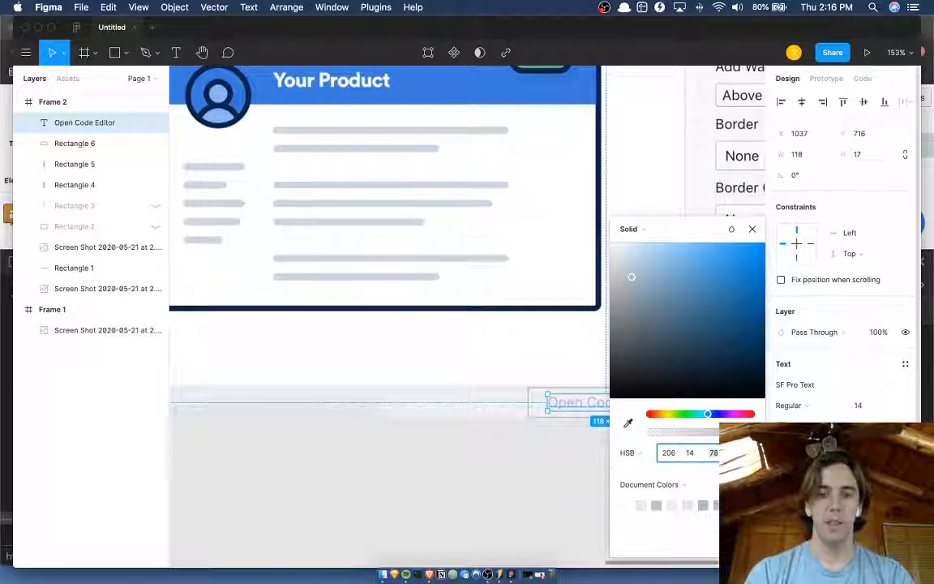
{"action": "key", "text": "shift+Up"}
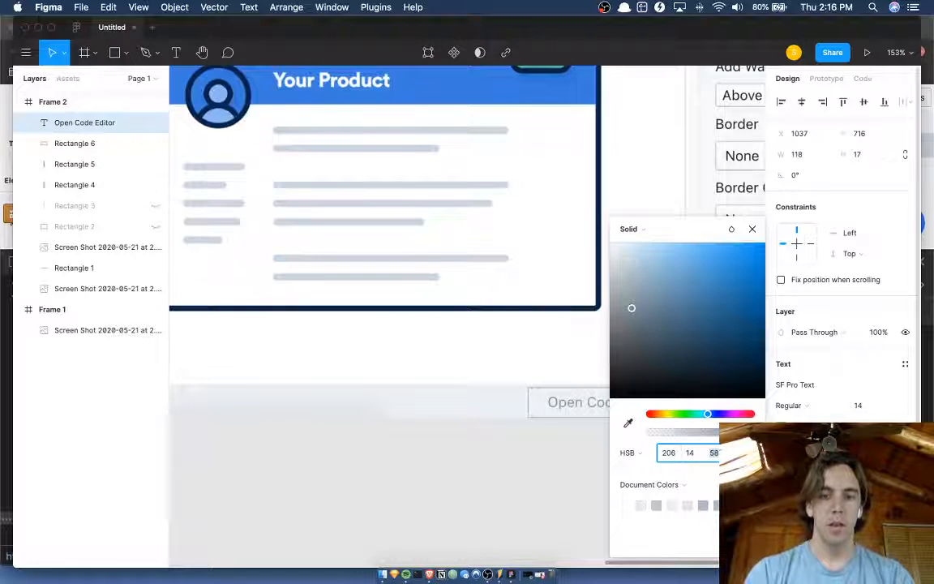
{"action": "key", "text": "shift+Up"}
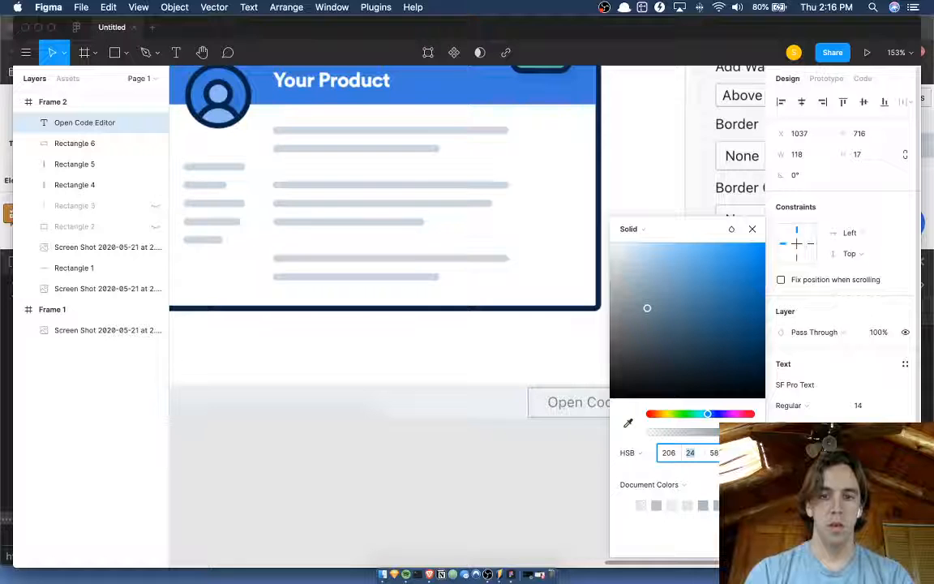
Match the button rectangle's stroke to the Open Code Editor label by sampling the text colour.
{"action": "left_click", "coordinate": [530, 407]}
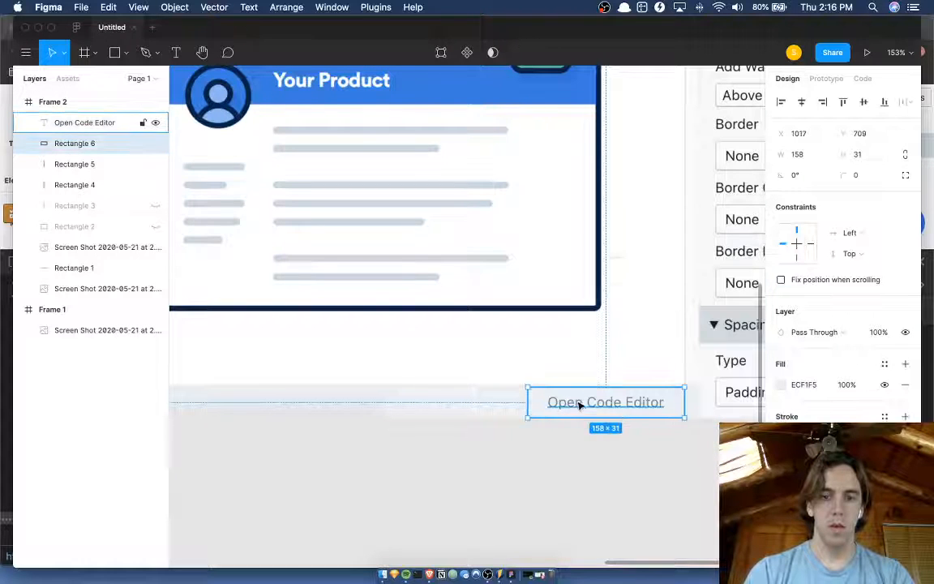
{"action": "key", "text": "i"}
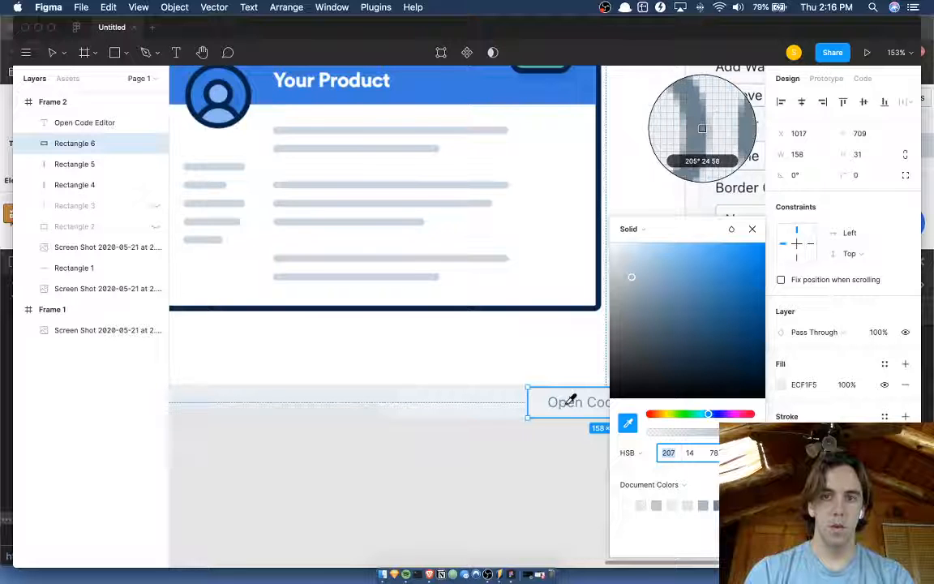
{"action": "left_click", "coordinate": [569, 397]}
{"action": "left_click", "coordinate": [542, 482]}
{"action": "scroll", "coordinate": [542, 483], "scroll_direction": "down", "scroll_amount": 5}
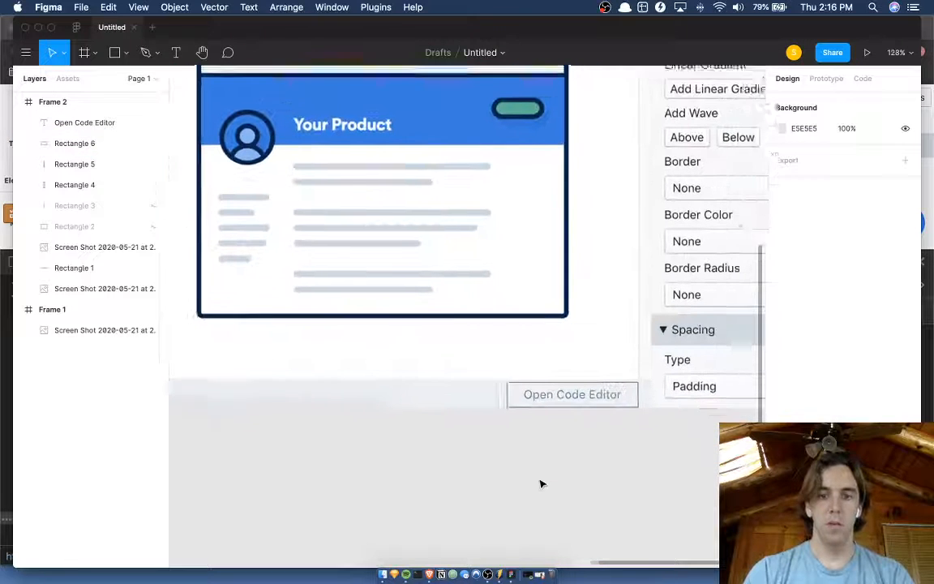
Round the button rectangle's corners with a radius of 4.
{"action": "left_click", "coordinate": [623, 388]}
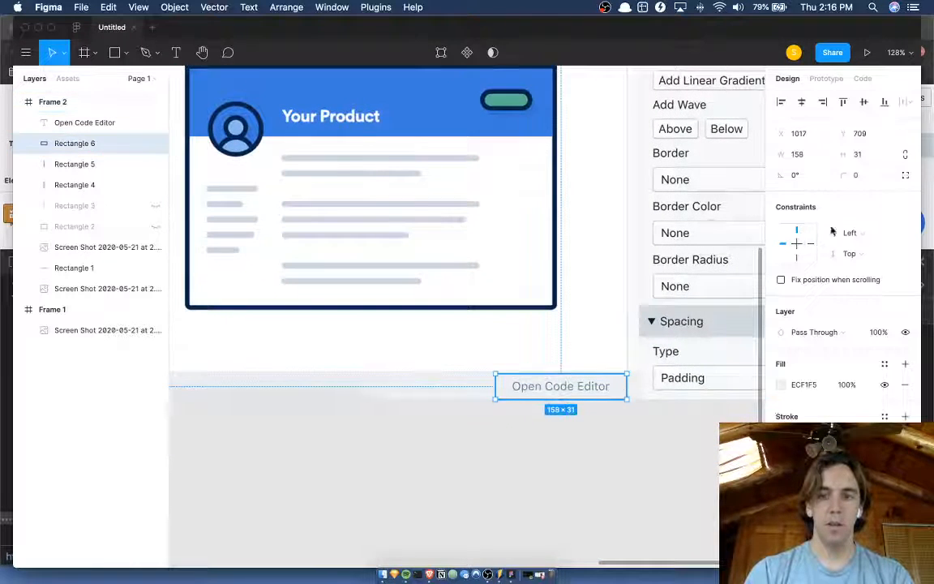
{"action": "left_click", "coordinate": [856, 176]}
{"action": "type", "text": "2"}
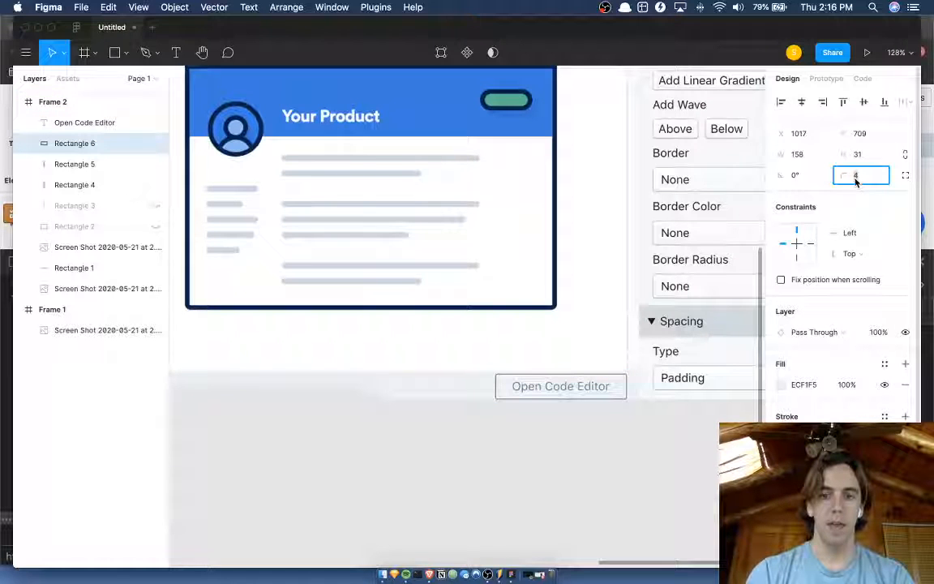
{"action": "left_click", "coordinate": [486, 465]}
Hide the design interface and compare the original editor frame with the redesigned one, including their Open Code Editor buttons.
{"action": "scroll", "coordinate": [487, 464], "scroll_direction": "down", "scroll_amount": 5}
{"action": "scroll", "coordinate": [487, 464], "scroll_direction": "left", "scroll_amount": 4}
{"action": "scroll", "coordinate": [487, 465], "scroll_direction": "down", "scroll_amount": 1}
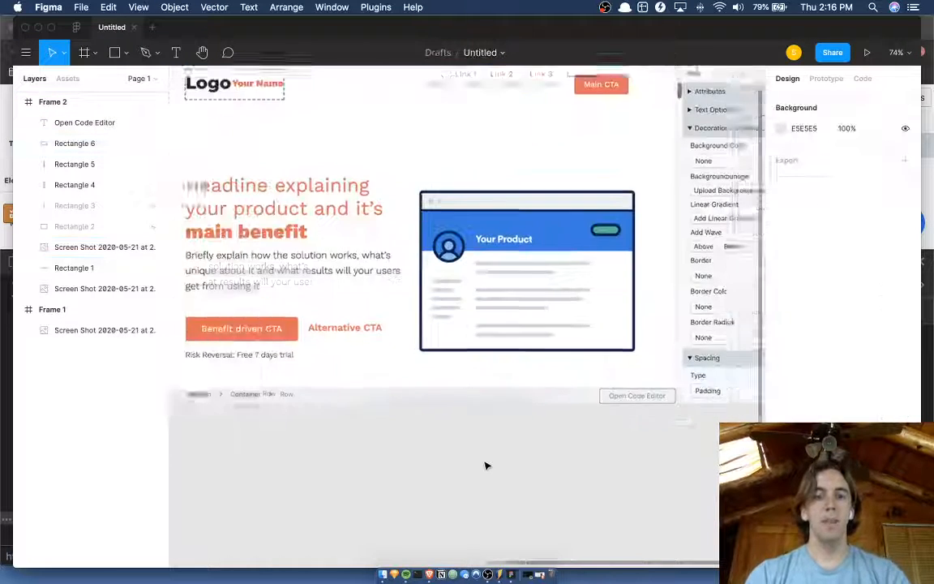
{"action": "key", "text": "super+backslash"}
{"action": "scroll", "coordinate": [598, 456], "scroll_direction": "right", "scroll_amount": 1}
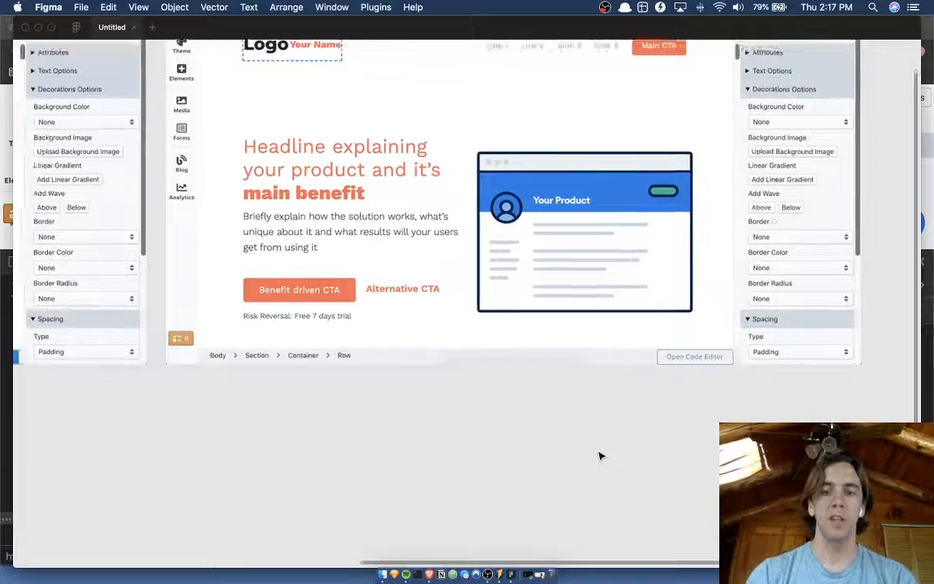
{"action": "scroll", "coordinate": [599, 456], "scroll_direction": "left", "scroll_amount": 10}
{"action": "scroll", "coordinate": [598, 455], "scroll_direction": "up", "scroll_amount": 2}
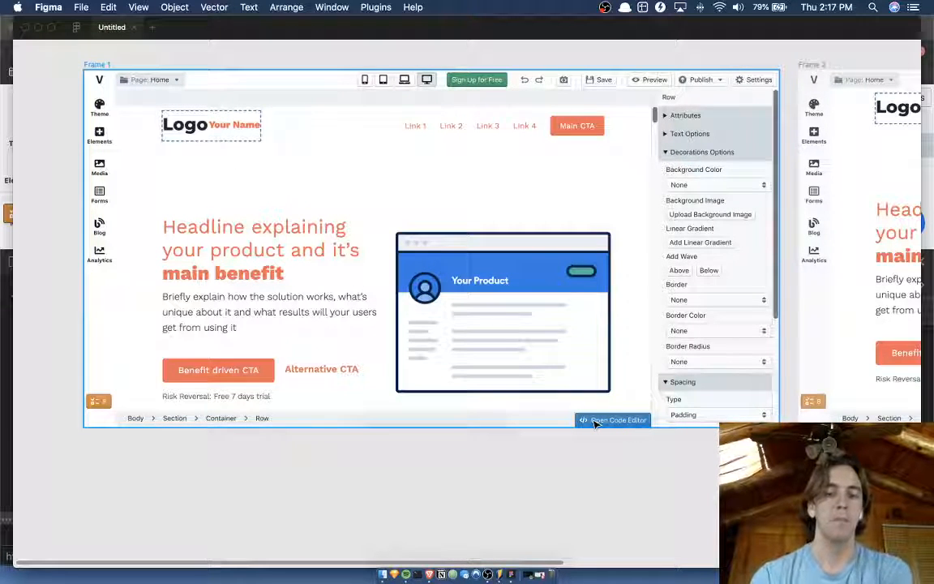
{"action": "scroll", "coordinate": [596, 423], "scroll_direction": "right", "scroll_amount": 10}
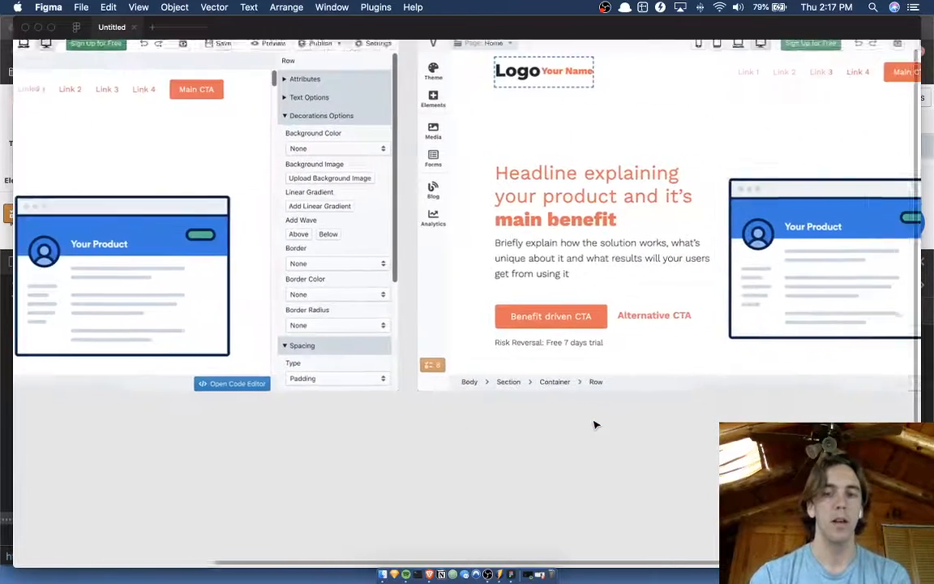
{"action": "scroll", "coordinate": [596, 424], "scroll_direction": "right", "scroll_amount": 5}
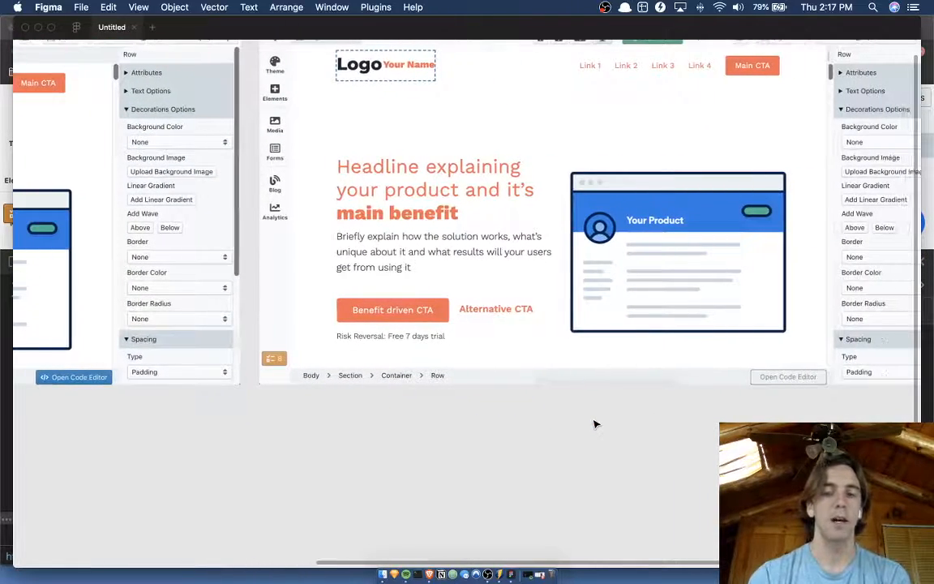
{"action": "scroll", "coordinate": [681, 418], "scroll_direction": "right", "scroll_amount": 2}
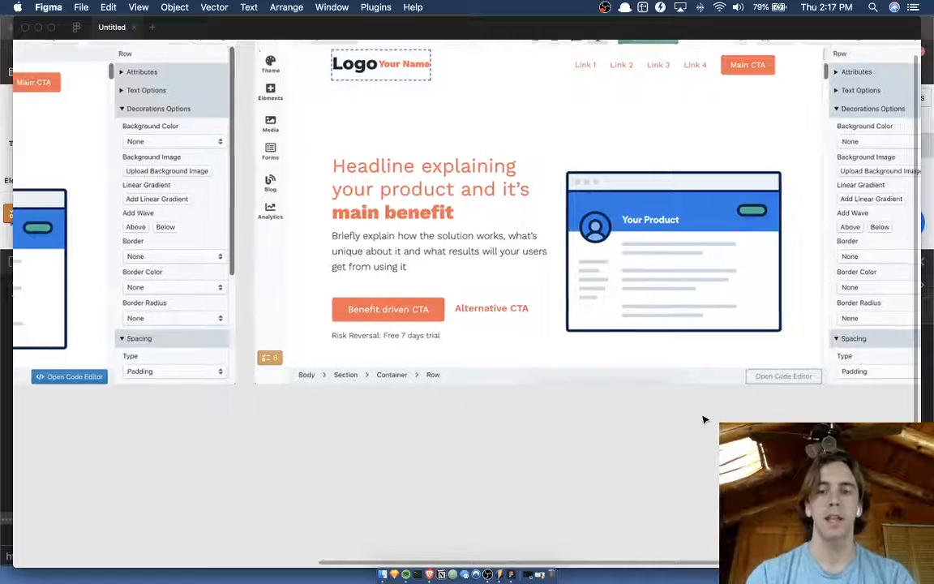
{"action": "scroll", "coordinate": [704, 419], "scroll_direction": "up", "scroll_amount": 5}
{"action": "scroll", "coordinate": [705, 419], "scroll_direction": "down", "scroll_amount": 5}
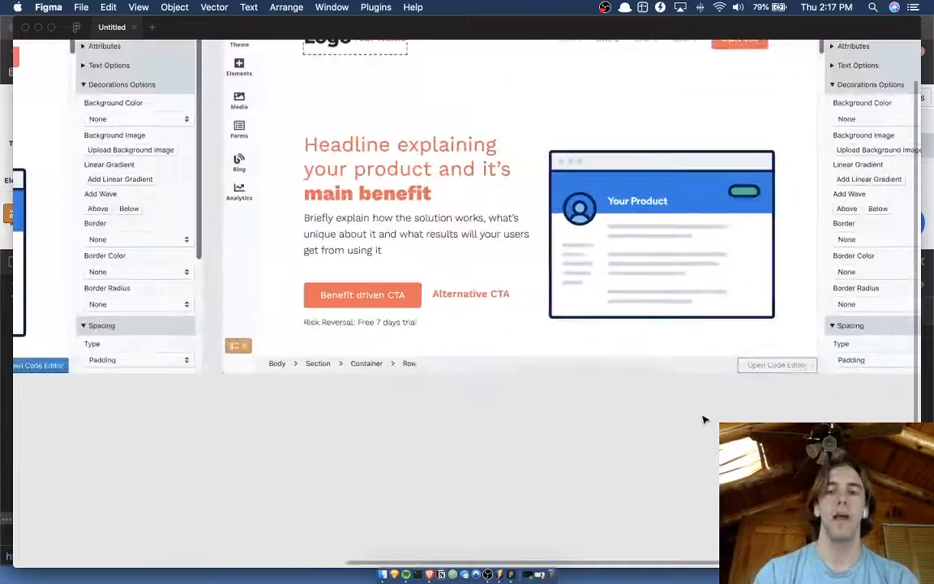
{"action": "scroll", "coordinate": [704, 419], "scroll_direction": "up", "scroll_amount": 3}
{"action": "scroll", "coordinate": [704, 420], "scroll_direction": "right", "scroll_amount": 2}
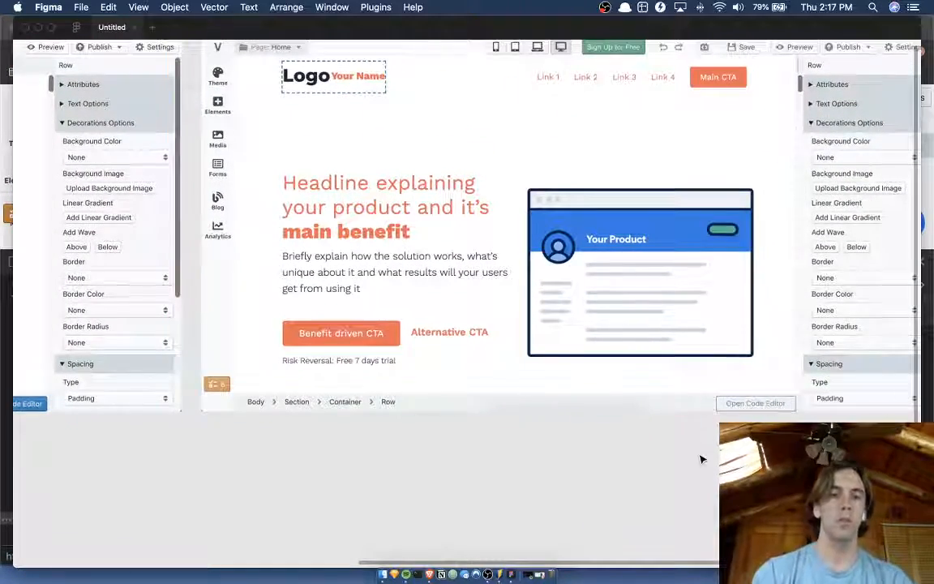
{"action": "scroll", "coordinate": [702, 460], "scroll_direction": "up", "scroll_amount": 1}
{"action": "scroll", "coordinate": [702, 460], "scroll_direction": "right", "scroll_amount": 1}
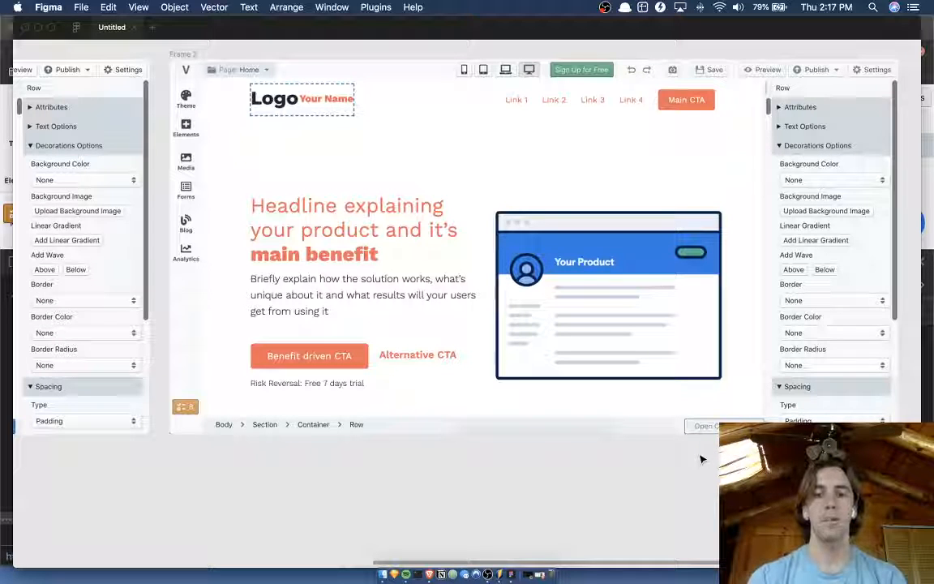
{"action": "left_click", "coordinate": [770, 177]}
{"action": "scroll", "coordinate": [762, 174], "scroll_direction": "up", "scroll_amount": 1}
{"action": "scroll", "coordinate": [762, 174], "scroll_direction": "right", "scroll_amount": 2}
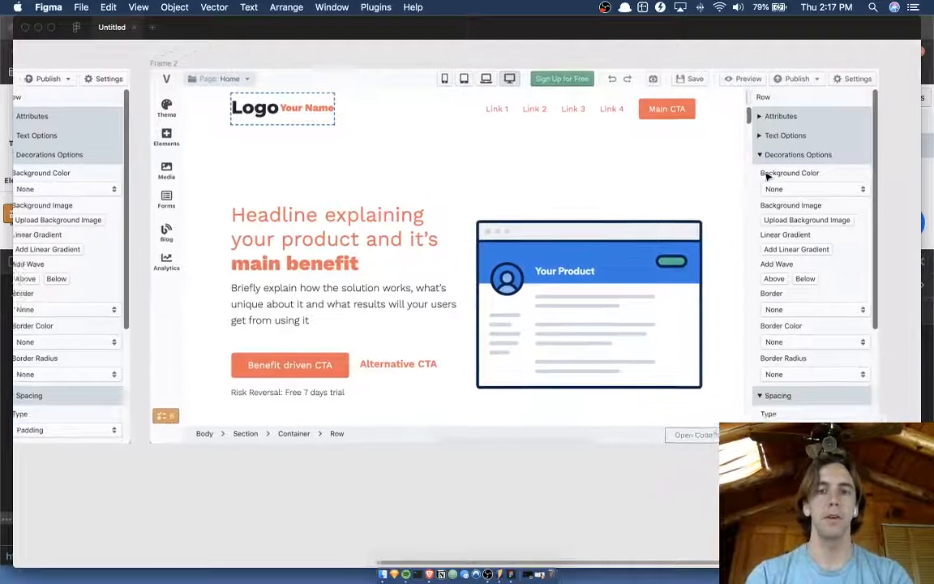
Inspect the redesigned frame's toolbar overlay and Row sidebar, with the design interface both shown and hidden.
{"action": "scroll", "coordinate": [730, 81], "scroll_direction": "up", "scroll_amount": 5}
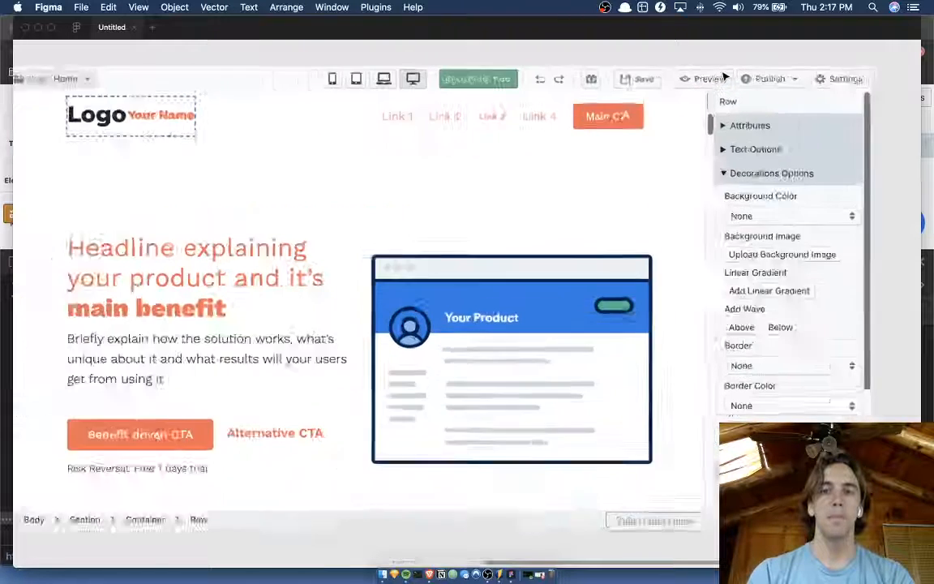
{"action": "scroll", "coordinate": [724, 75], "scroll_direction": "down", "scroll_amount": 5}
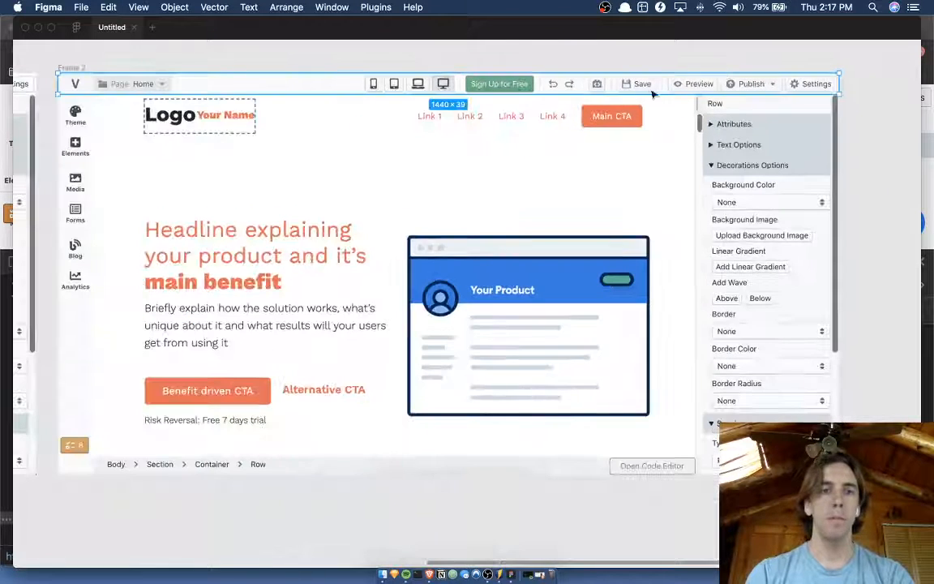
{"action": "left_click", "coordinate": [629, 109]}
{"action": "left_click", "coordinate": [733, 131]}
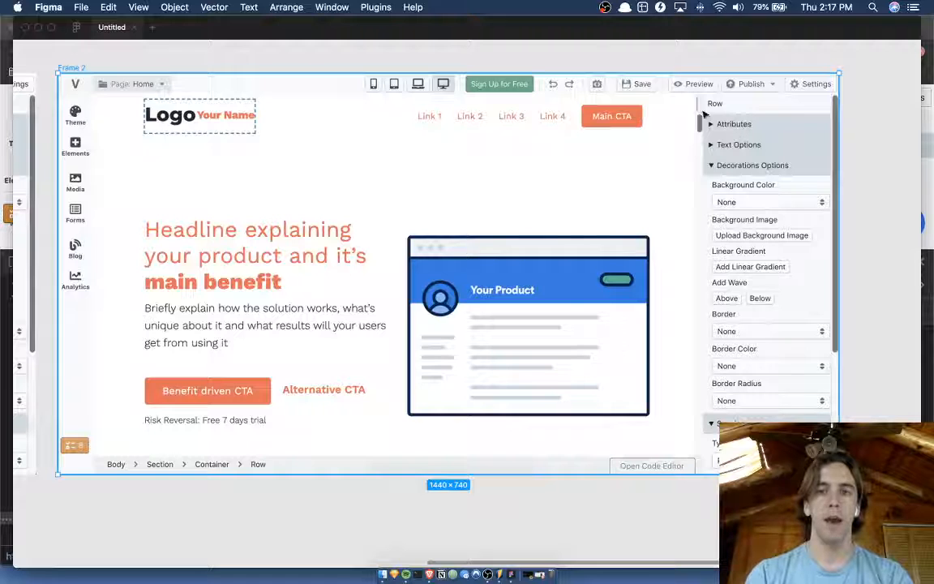
{"action": "left_click", "coordinate": [687, 85]}
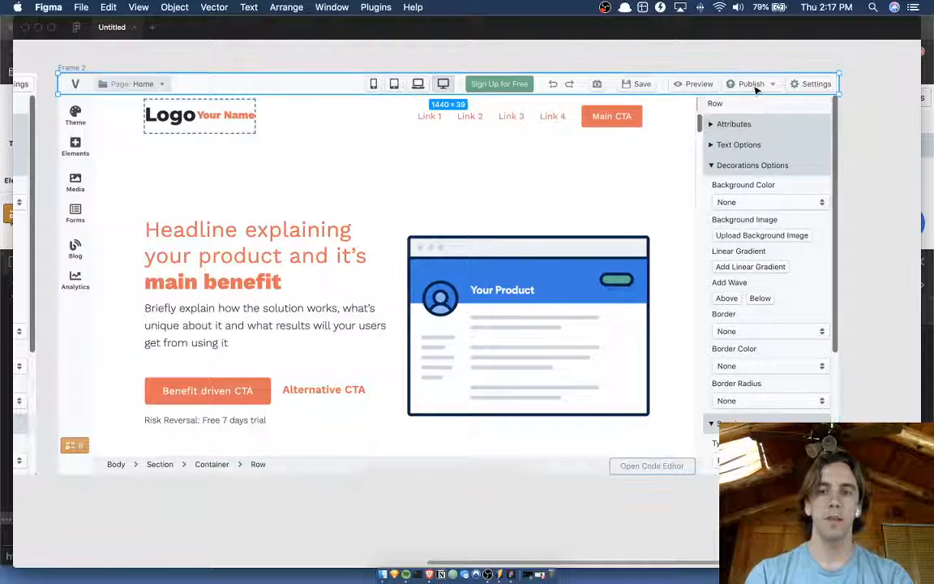
{"action": "key", "text": "super+backslash"}
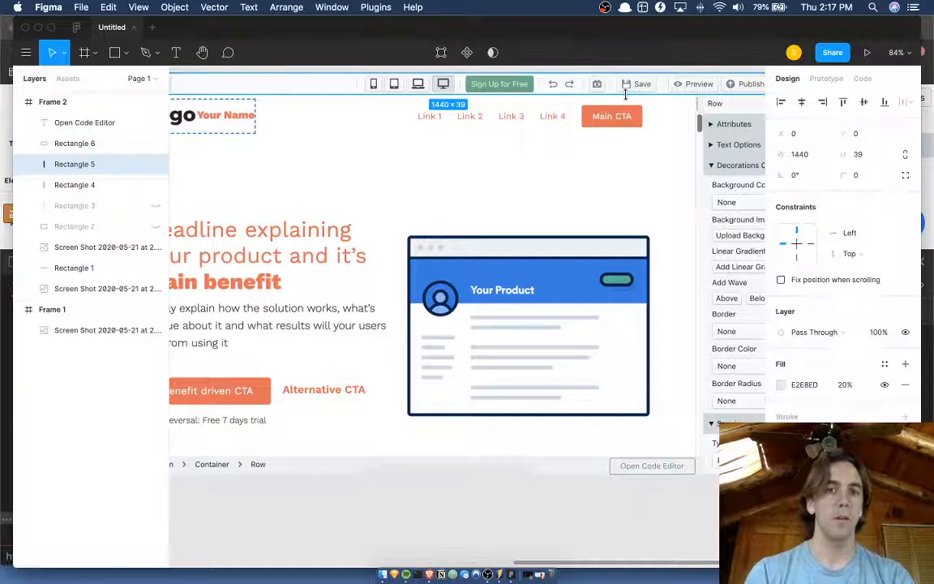
{"action": "left_click", "coordinate": [733, 122]}
{"action": "key", "text": "super+backslash"}
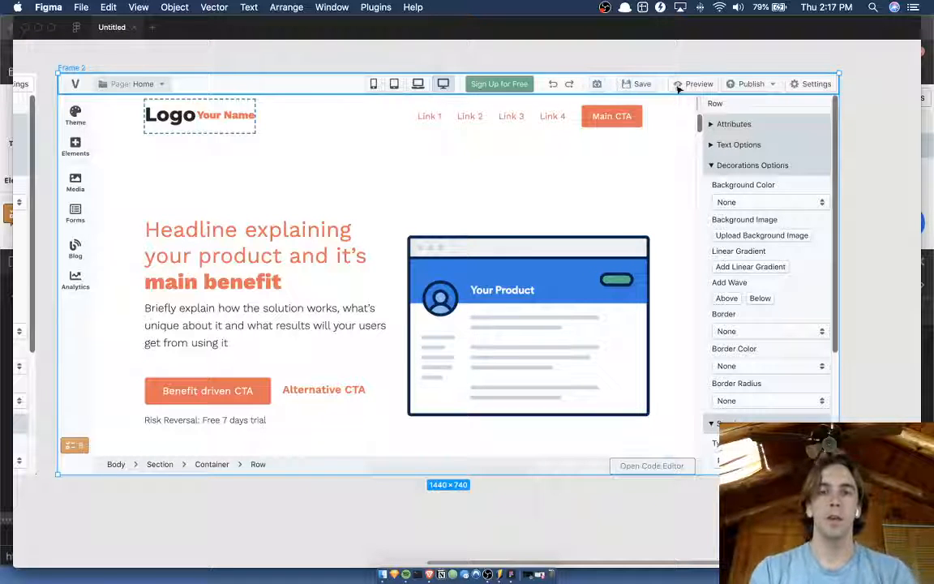
{"action": "left_click", "coordinate": [739, 87]}
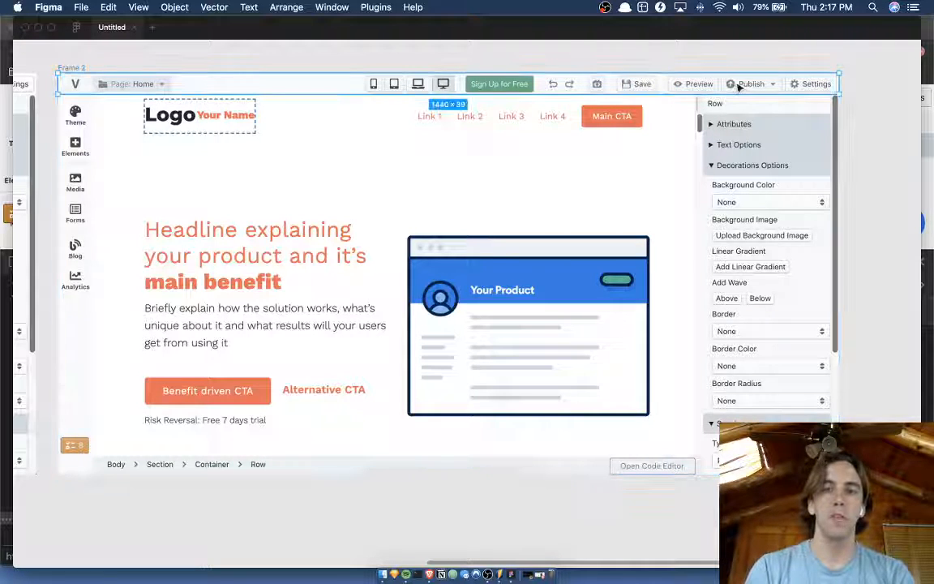
Hide the toolbar's tinted overlay, Rectangle 5, and view the redesigned frame without the design interface.
{"action": "key", "text": "super+backslash"}
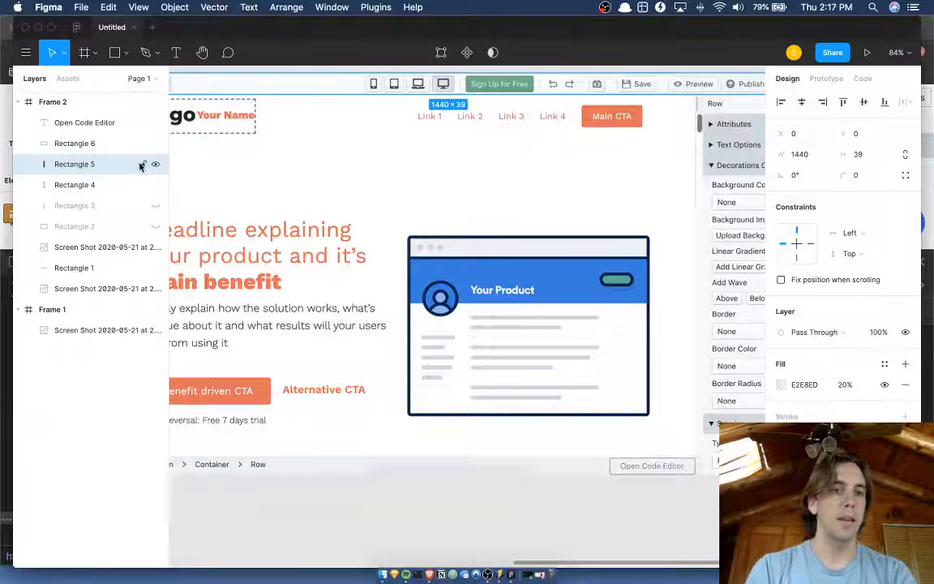
{"action": "left_click", "coordinate": [156, 165]}
{"action": "left_click", "coordinate": [314, 153]}
{"action": "scroll", "coordinate": [314, 152], "scroll_direction": "up", "scroll_amount": 1}
{"action": "scroll", "coordinate": [313, 153], "scroll_direction": "right", "scroll_amount": 1}
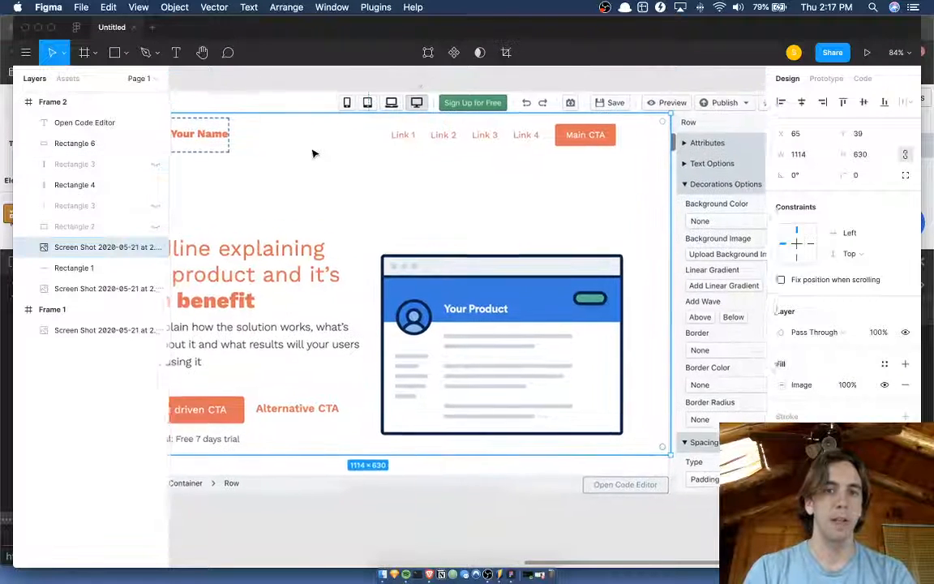
{"action": "left_click", "coordinate": [420, 82]}
{"action": "scroll", "coordinate": [420, 83], "scroll_direction": "right", "scroll_amount": 1}
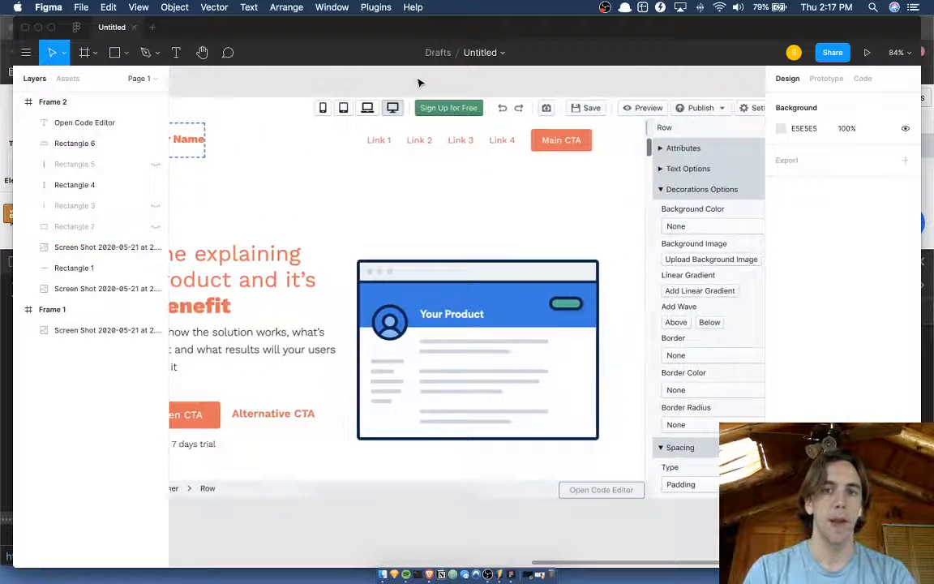
{"action": "left_click", "coordinate": [464, 111]}
{"action": "key", "text": "super+backslash"}
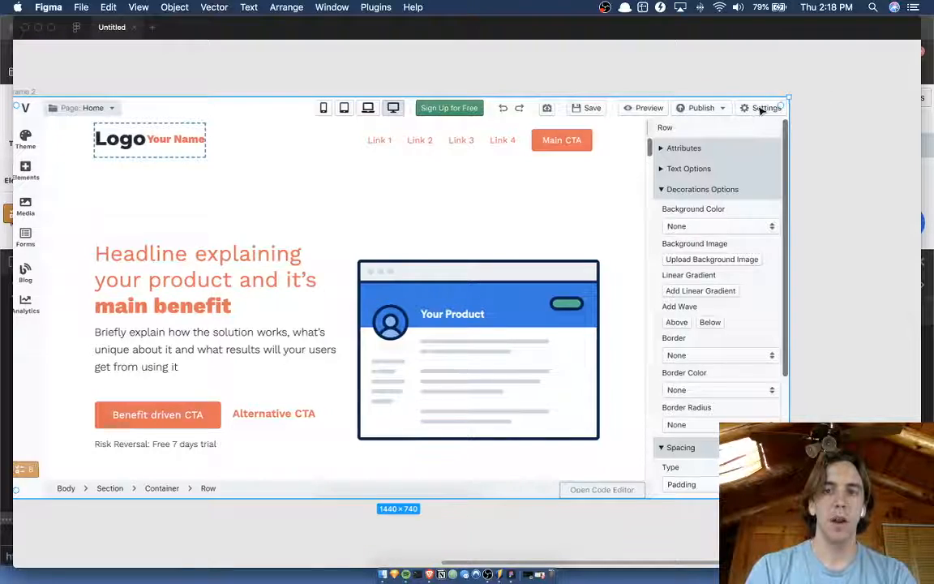
Switch to the Versoly editor in Brave, close the developer tools, and look over the site settings dialog.
{"action": "key", "text": "ctrl+Up"}
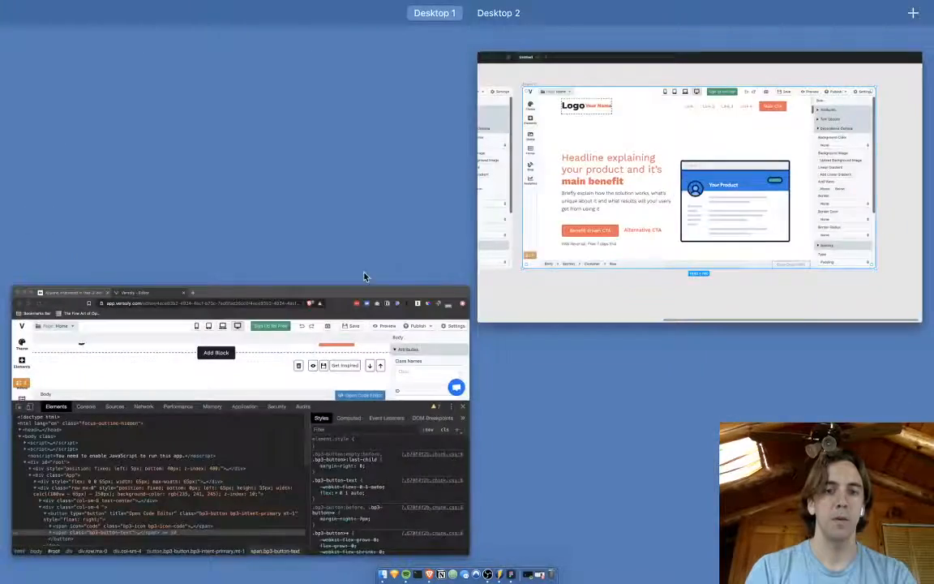
{"action": "left_click", "coordinate": [364, 294]}
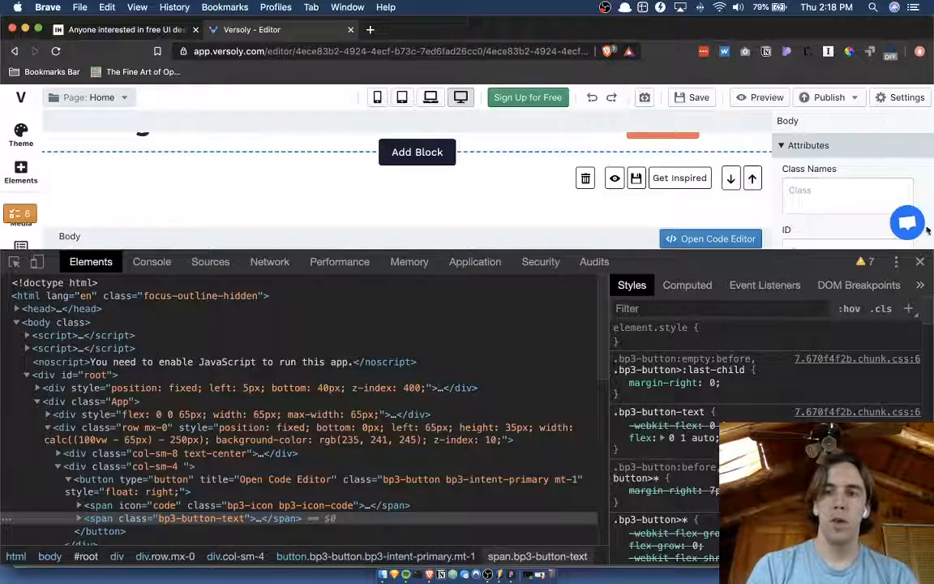
{"action": "left_click", "coordinate": [921, 260]}
{"action": "left_click", "coordinate": [902, 97]}
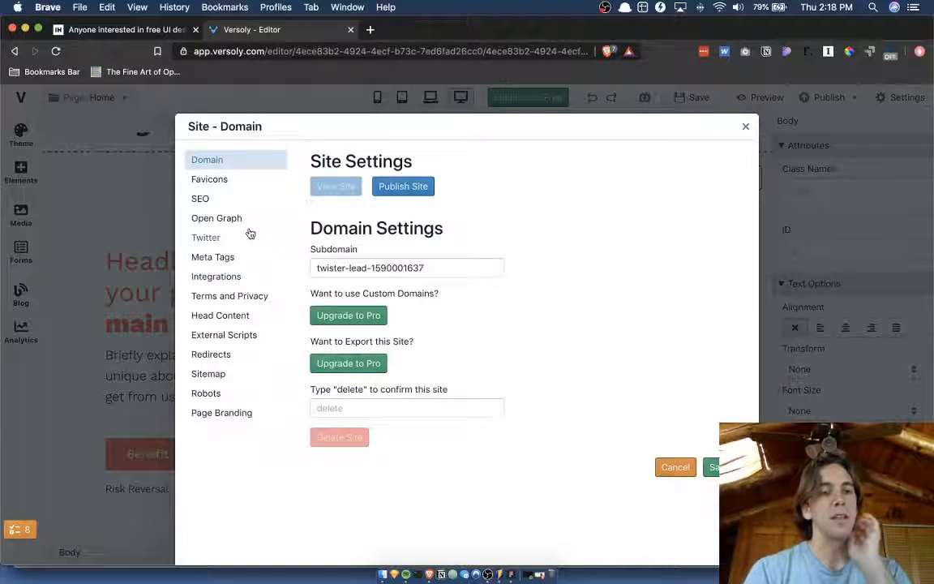
{"action": "left_click", "coordinate": [746, 128]}
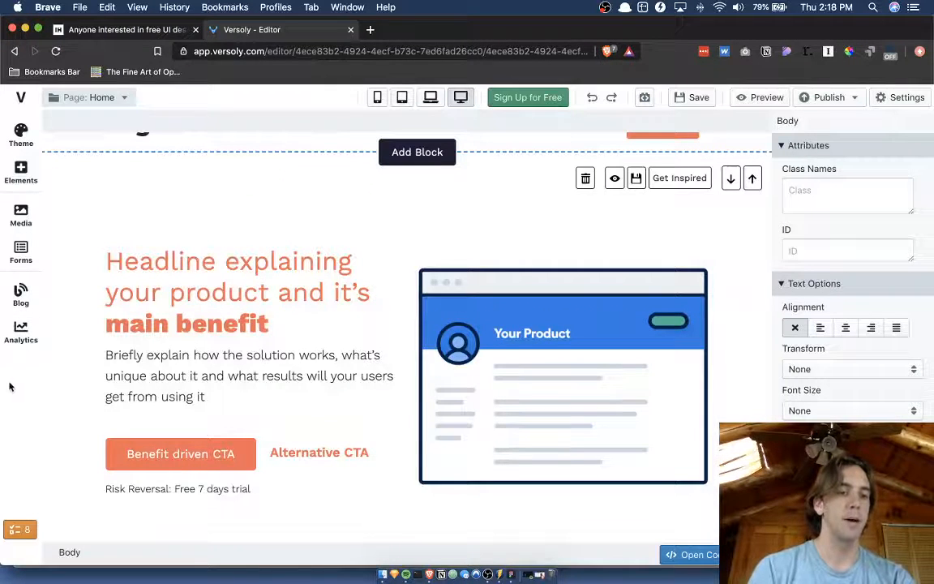
Switch back to Figma and duplicate the full-size editor screenshot inside Frame 2.
{"action": "key", "text": "ctrl+Up"}
{"action": "left_click", "coordinate": [468, 298]}
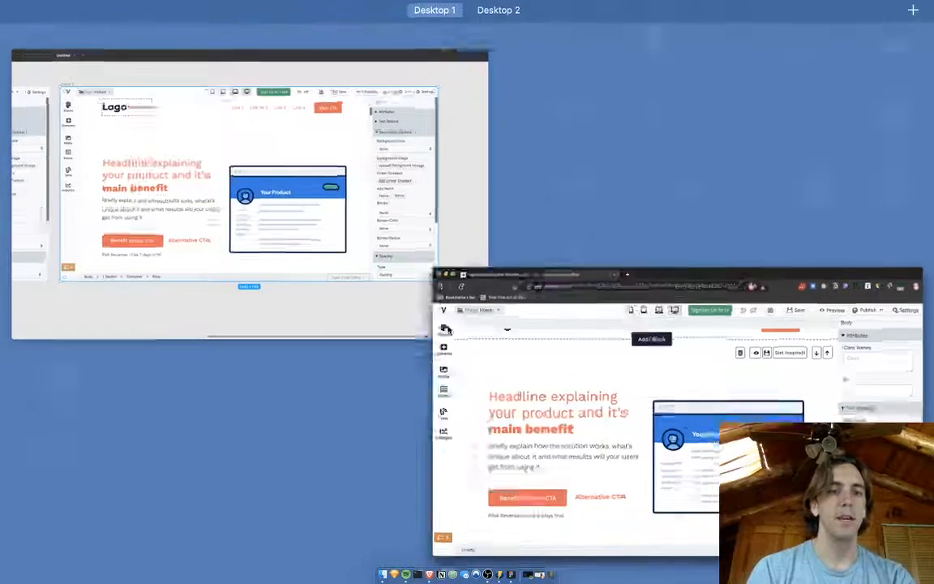
{"action": "key", "text": "ctrl+Up"}
{"action": "left_click", "coordinate": [492, 262]}
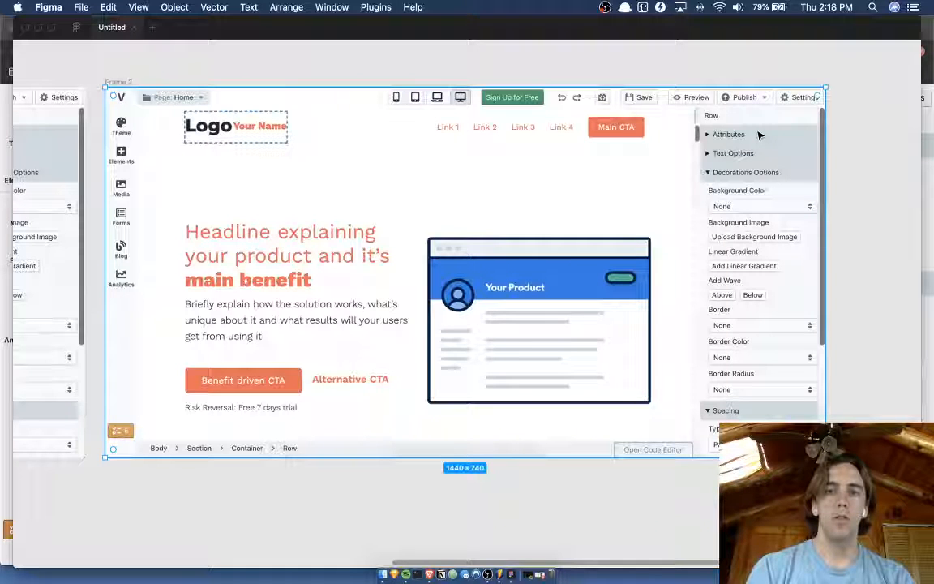
{"action": "key", "text": "super+d"}
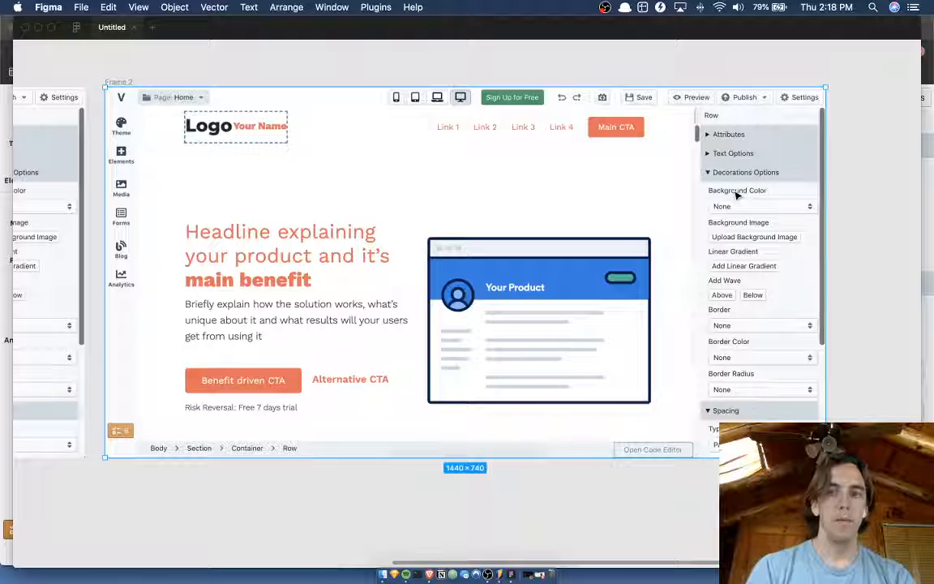
{"action": "key", "text": "super+backslash"}
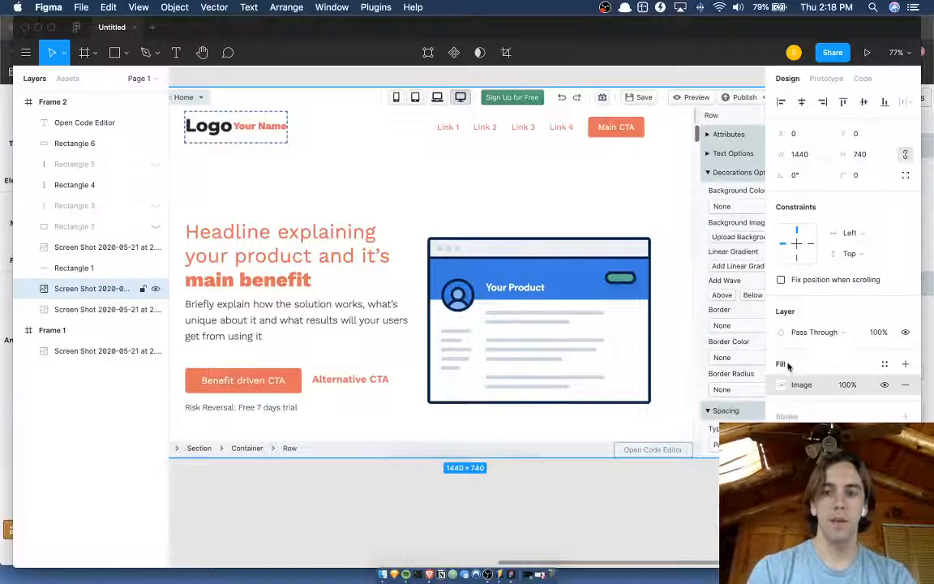
Crop the duplicated screenshot to the toolbar's 39 px height and a 1340 px width, excluding the Settings button.
{"action": "left_click", "coordinate": [783, 385]}
{"action": "left_click", "coordinate": [644, 286]}
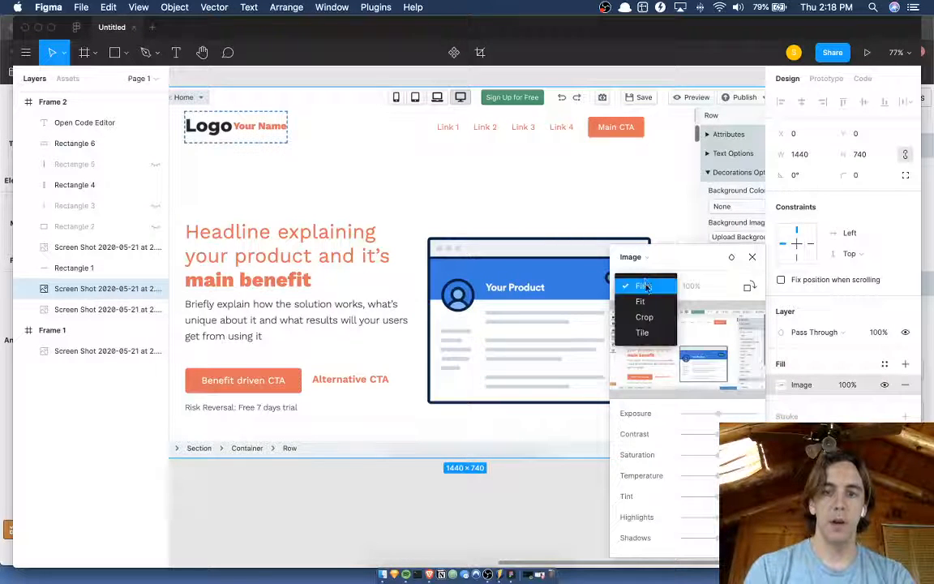
{"action": "left_click", "coordinate": [644, 317]}
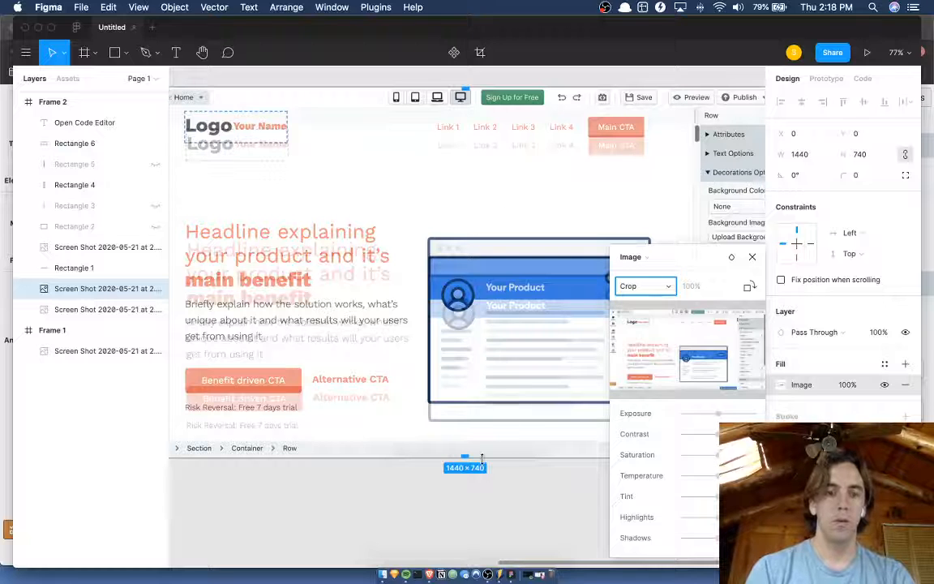
{"action": "left_click_drag", "start_coordinate": [481, 459], "coordinate": [528, 106]}
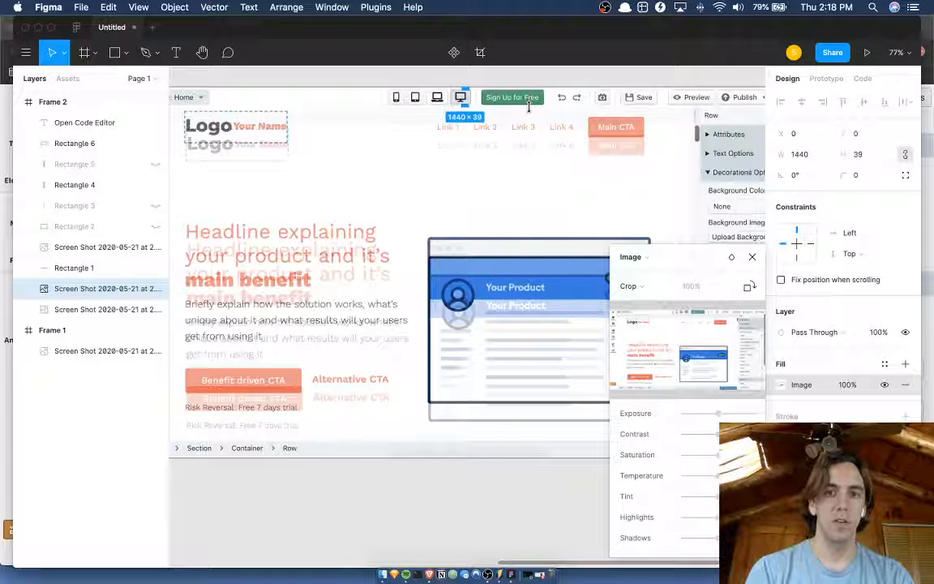
{"action": "scroll", "coordinate": [529, 106], "scroll_direction": "right", "scroll_amount": 3}
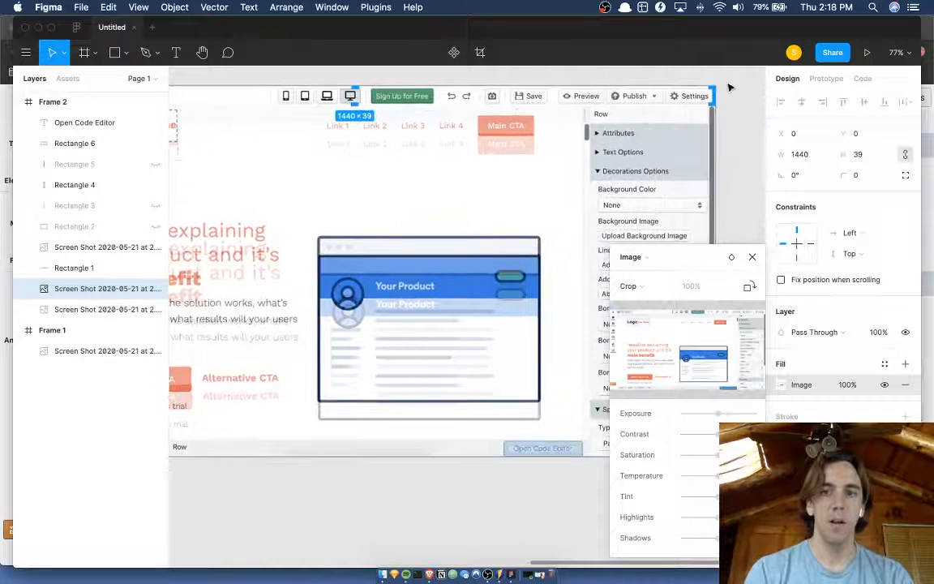
{"action": "scroll", "coordinate": [729, 86], "scroll_direction": "up", "scroll_amount": 5}
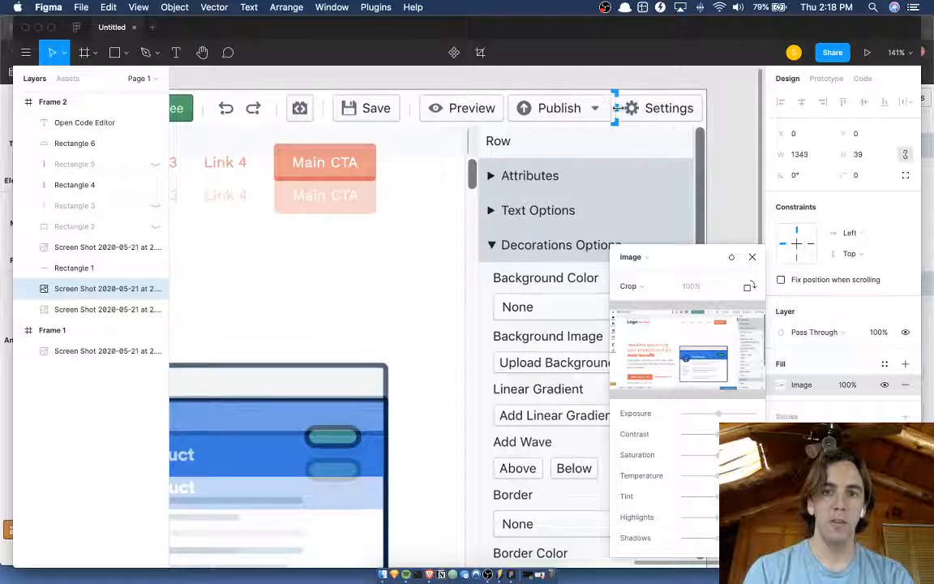
{"action": "left_click_drag", "start_coordinate": [616, 108], "coordinate": [615, 108]}
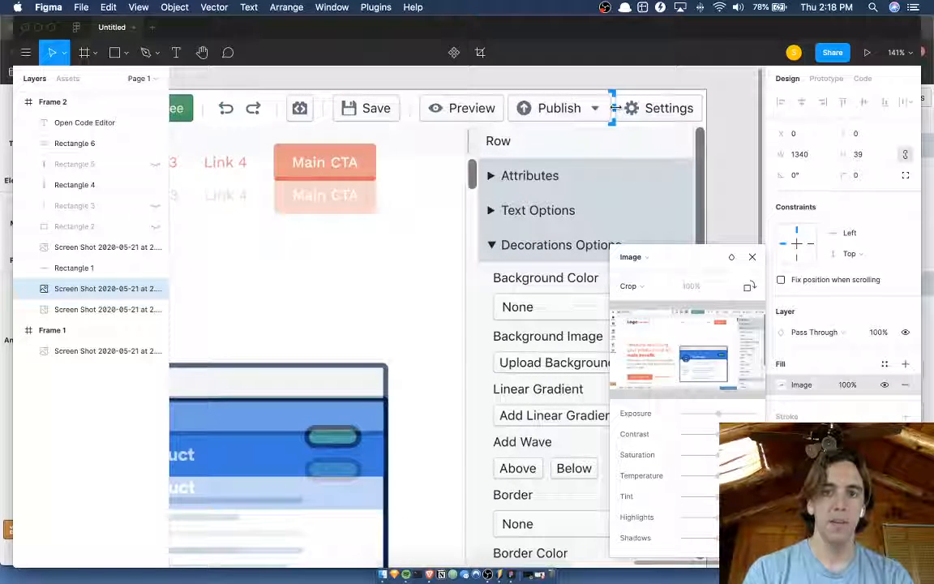
Crop the toolbar strip's left side to X 265, making it 1075 px wide, and apply the crop.
{"action": "scroll", "coordinate": [616, 108], "scroll_direction": "down", "scroll_amount": 5}
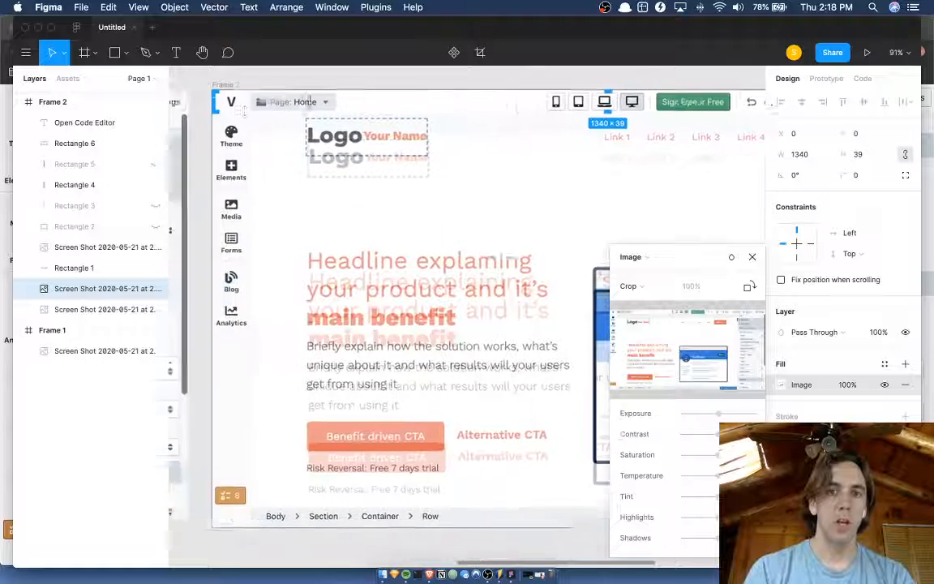
{"action": "scroll", "coordinate": [309, 101], "scroll_direction": "left", "scroll_amount": 2}
{"action": "left_click_drag", "start_coordinate": [278, 93], "coordinate": [435, 91]}
{"action": "scroll", "coordinate": [435, 94], "scroll_direction": "down", "scroll_amount": 4}
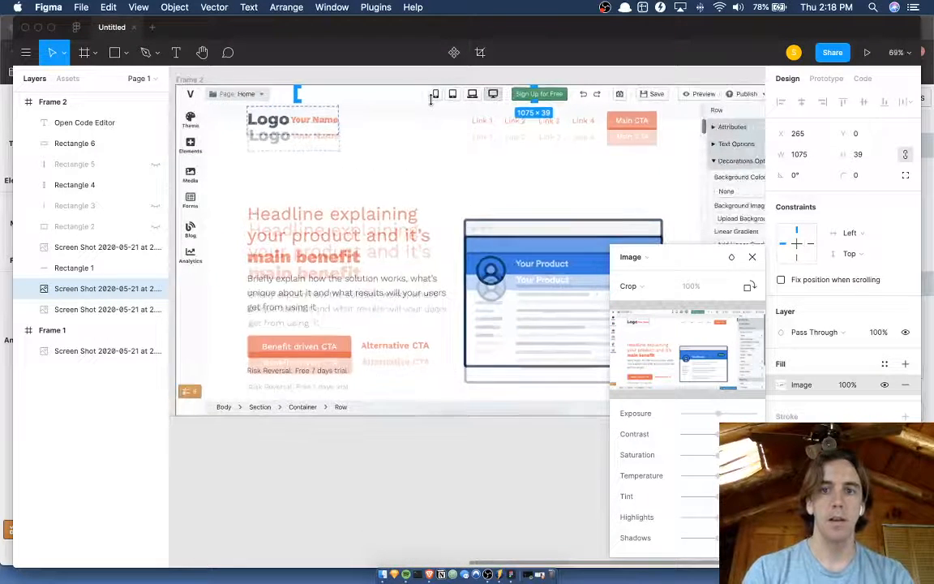
{"action": "key", "text": "Return"}
Nudge the cropped toolbar strip right to X 365 so it covers the Settings button.
{"action": "scroll", "coordinate": [432, 99], "scroll_direction": "right", "scroll_amount": 3}
{"action": "key", "text": "shift+Right"}
{"action": "key", "text": "shift+Right"}
{"action": "key", "text": "shift+Right"}
{"action": "key", "text": "shift+Right"}
{"action": "key", "text": "shift+Right"}
{"action": "key", "text": "shift+Right"}
{"action": "key", "text": "shift+Right"}
{"action": "key", "text": "shift+Right"}
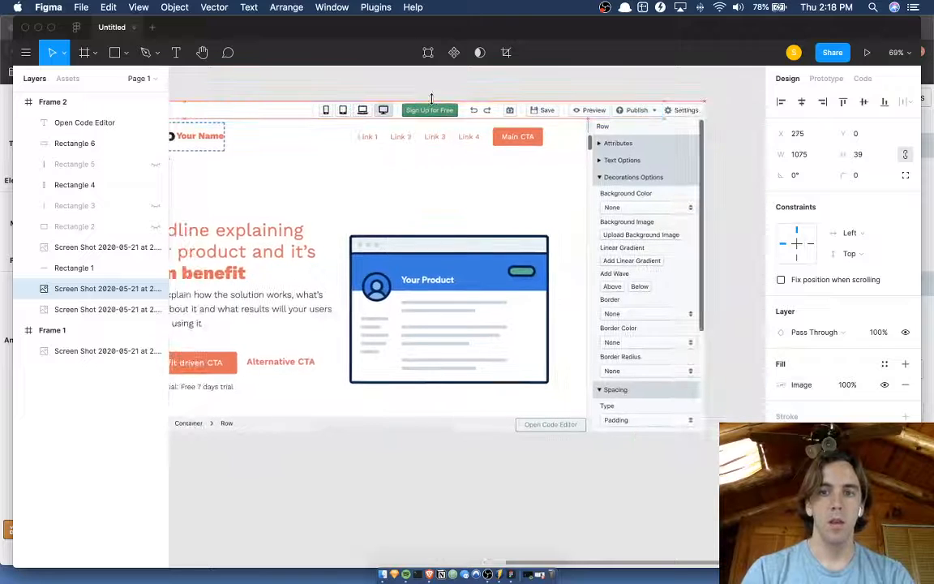
{"action": "key", "text": "shift+Right"}
{"action": "key", "text": "shift+Right"}
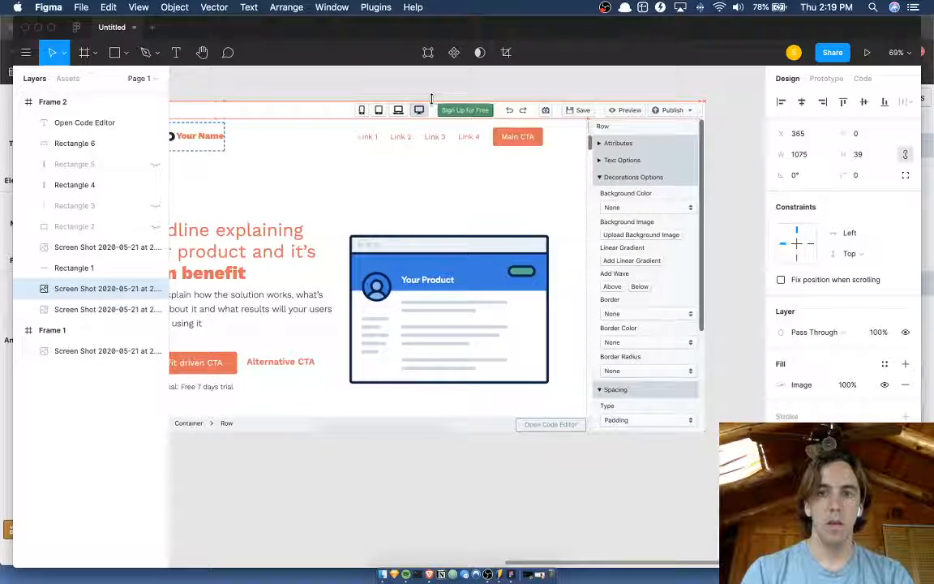
{"action": "left_click", "coordinate": [556, 76]}
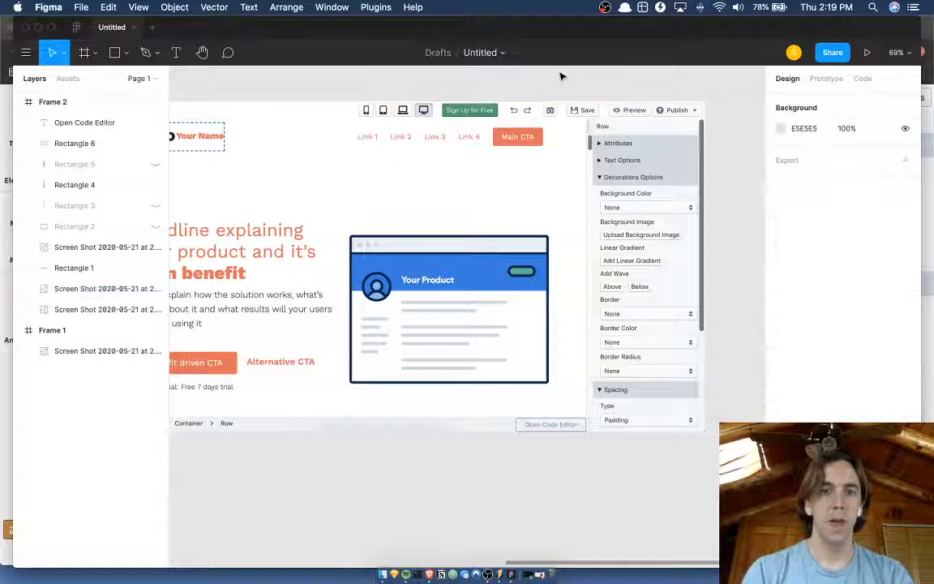
Duplicate the cropped toolbar strip in Frame 2.
{"action": "scroll", "coordinate": [559, 77], "scroll_direction": "left", "scroll_amount": 3}
{"action": "scroll", "coordinate": [560, 76], "scroll_direction": "up", "scroll_amount": 5}
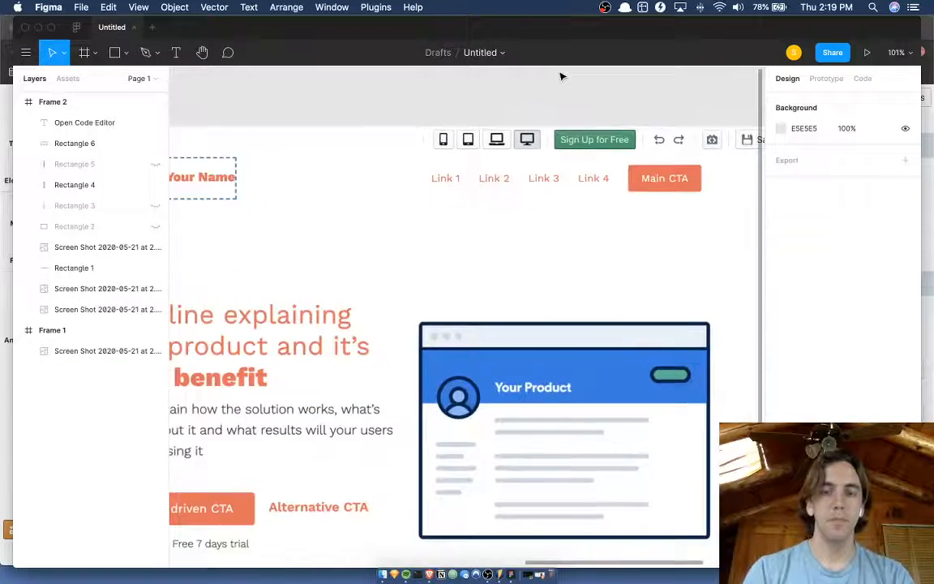
{"action": "left_click", "coordinate": [569, 119]}
{"action": "scroll", "coordinate": [569, 120], "scroll_direction": "down", "scroll_amount": 3}
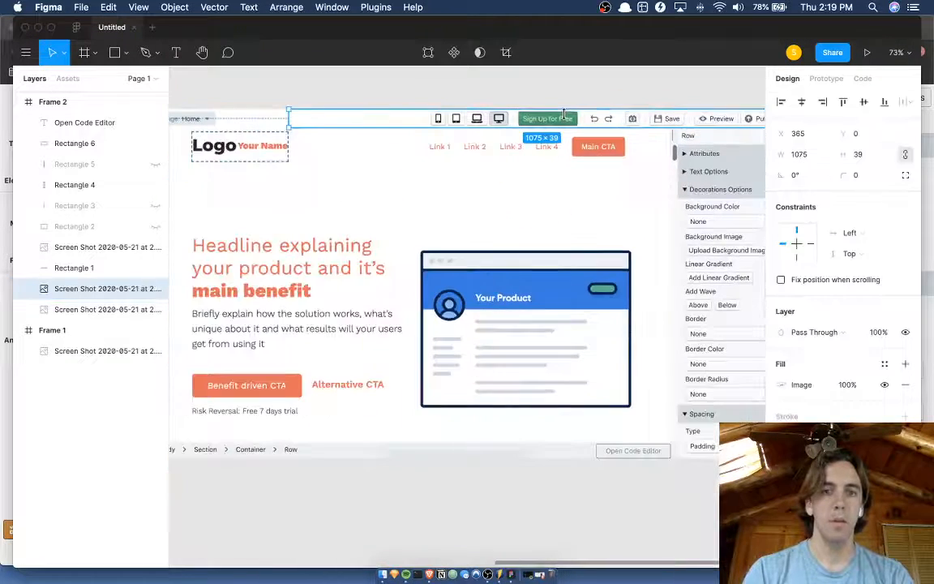
{"action": "key", "text": "super+d"}
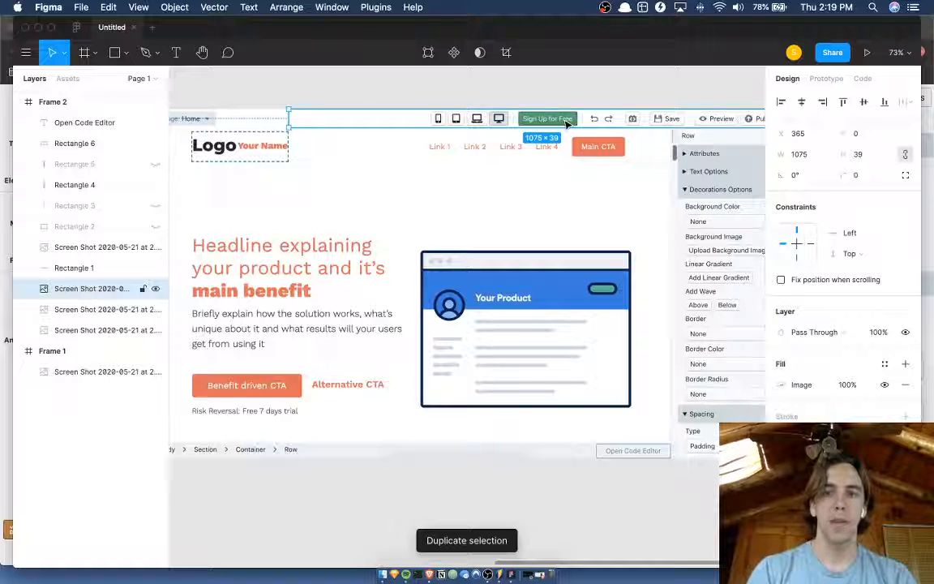
Try to crop the duplicated toolbar strip's right side to a 569 px width, and undo that crop.
{"action": "left_click", "coordinate": [781, 386]}
{"action": "left_click", "coordinate": [644, 287]}
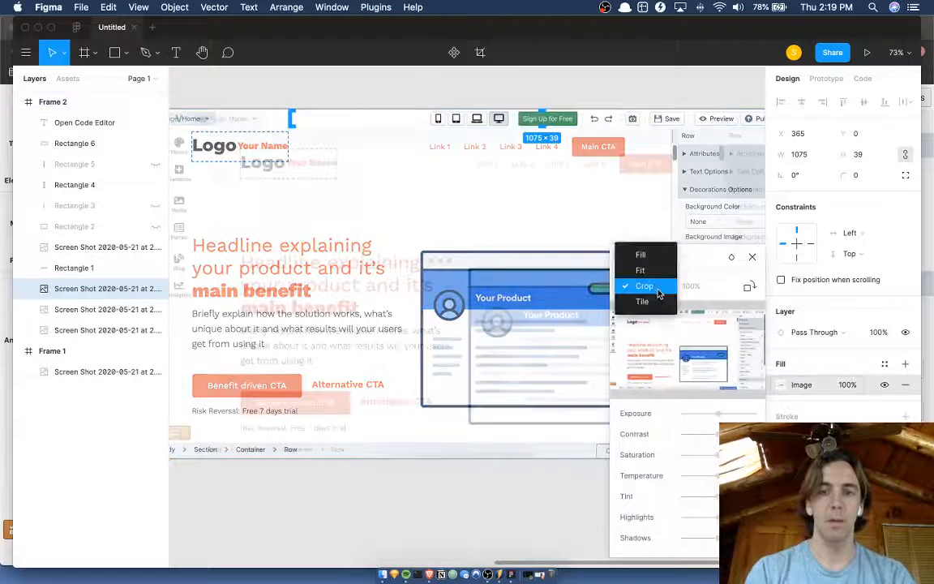
{"action": "left_click", "coordinate": [659, 292]}
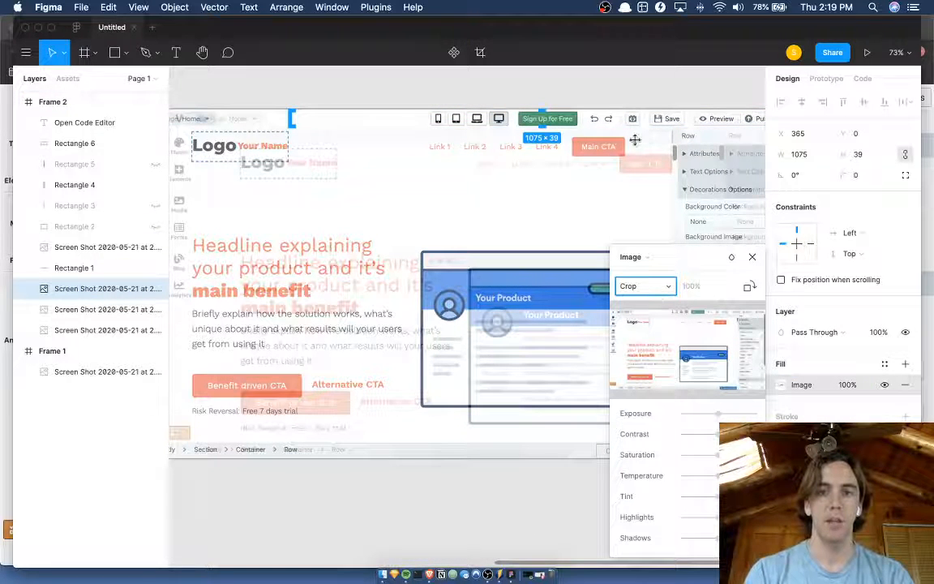
{"action": "scroll", "coordinate": [634, 141], "scroll_direction": "right", "scroll_amount": 3}
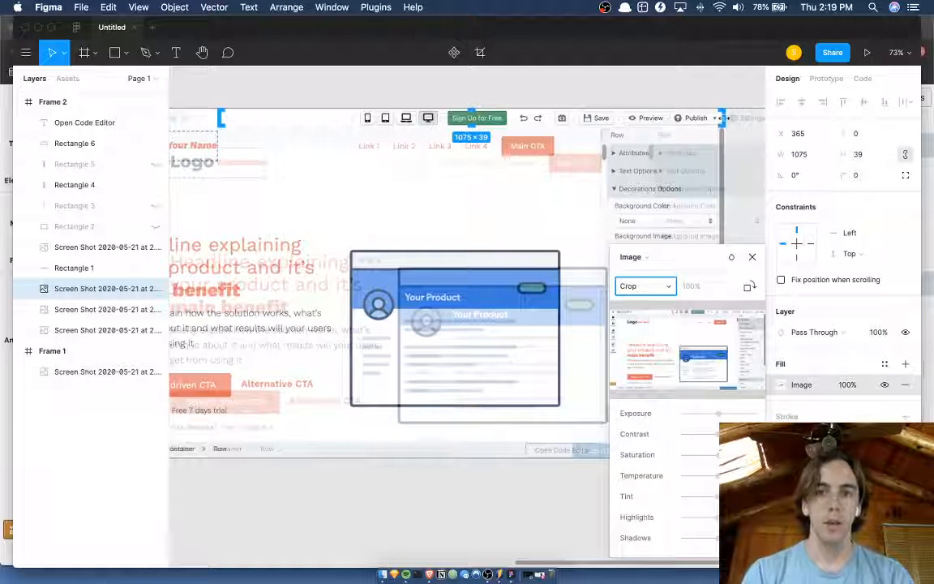
{"action": "left_click", "coordinate": [723, 118]}
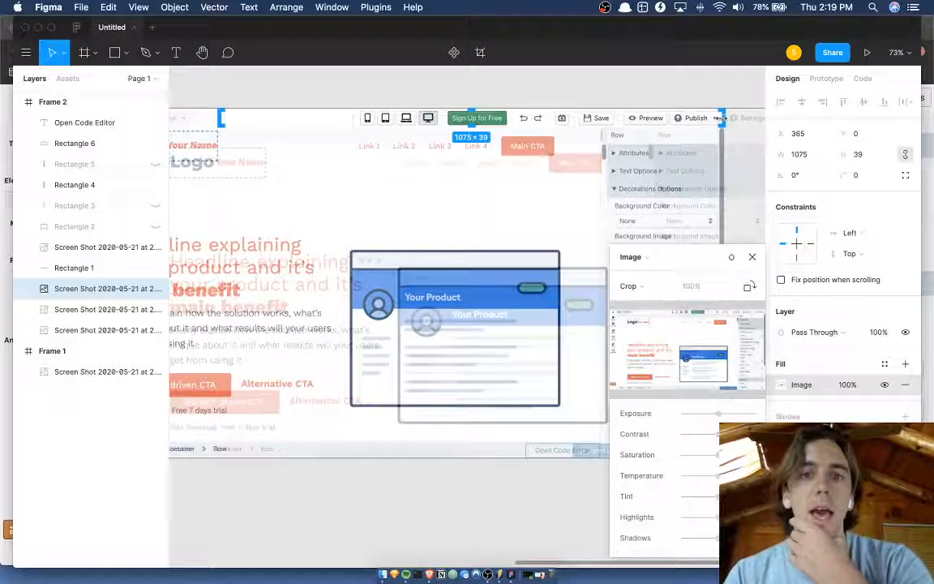
{"action": "left_click_drag", "start_coordinate": [722, 118], "coordinate": [484, 120]}
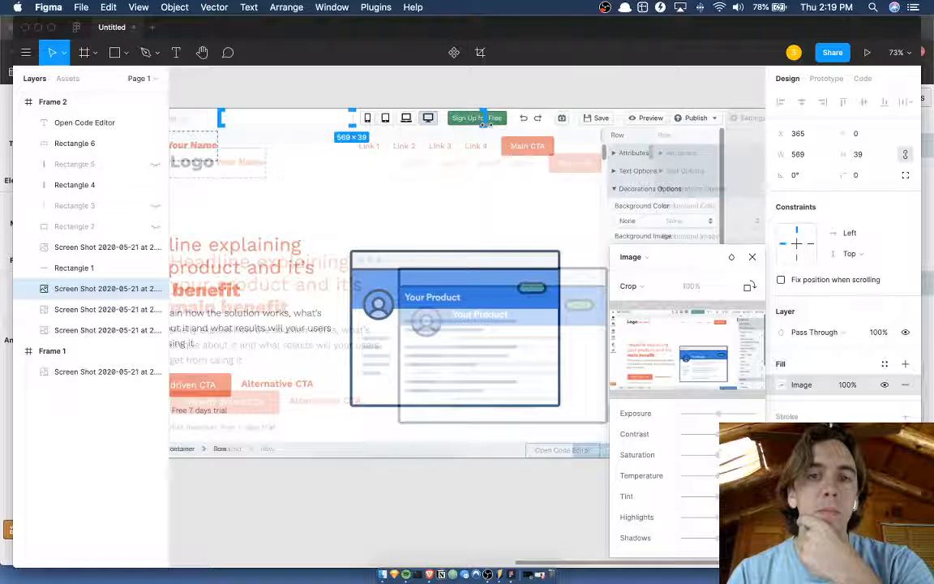
{"action": "key", "text": "ctrl+z"}
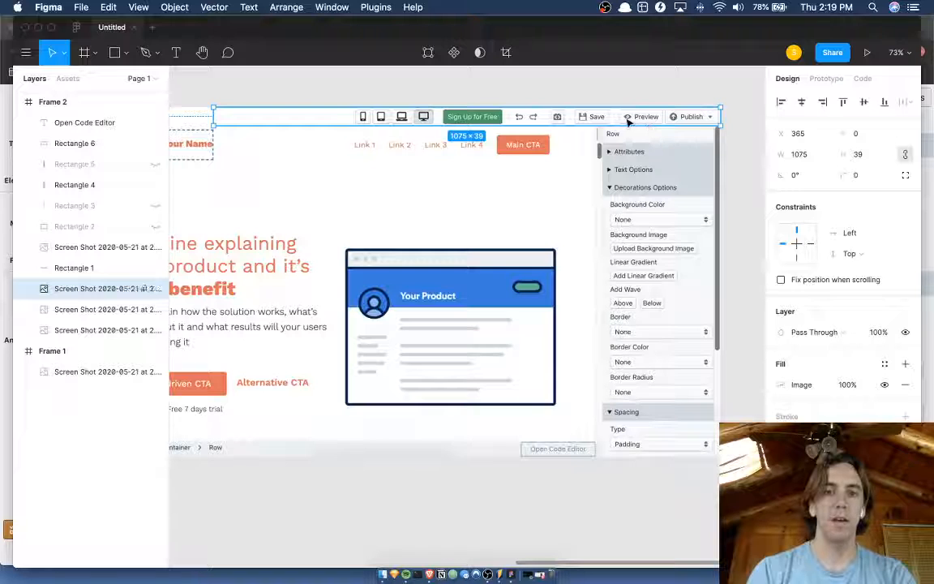
Try shifting the toolbar strip left to X 245 and return it to X 365.
{"action": "key", "text": "shift+Left"}
{"action": "key", "text": "shift+Left"}
{"action": "key", "text": "shift+Left"}
{"action": "key", "text": "shift+Left"}
{"action": "key", "text": "shift+Left"}
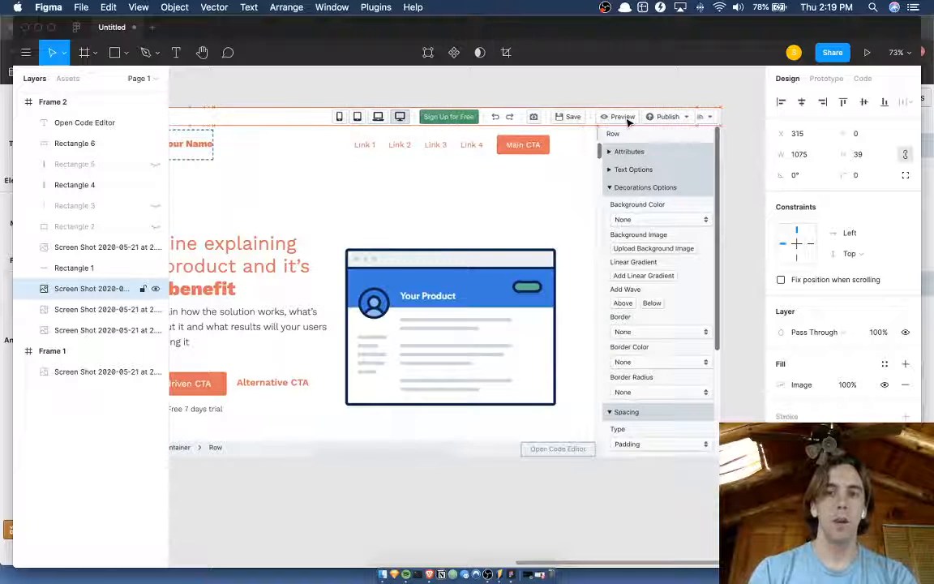
{"action": "key", "text": "shift+Left"}
{"action": "key", "text": "shift+Left"}
{"action": "key", "text": "shift+Left"}
{"action": "key", "text": "shift+Left"}
{"action": "key", "text": "shift+Left"}
{"action": "key", "text": "shift+Left"}
{"action": "key", "text": "shift+Left"}
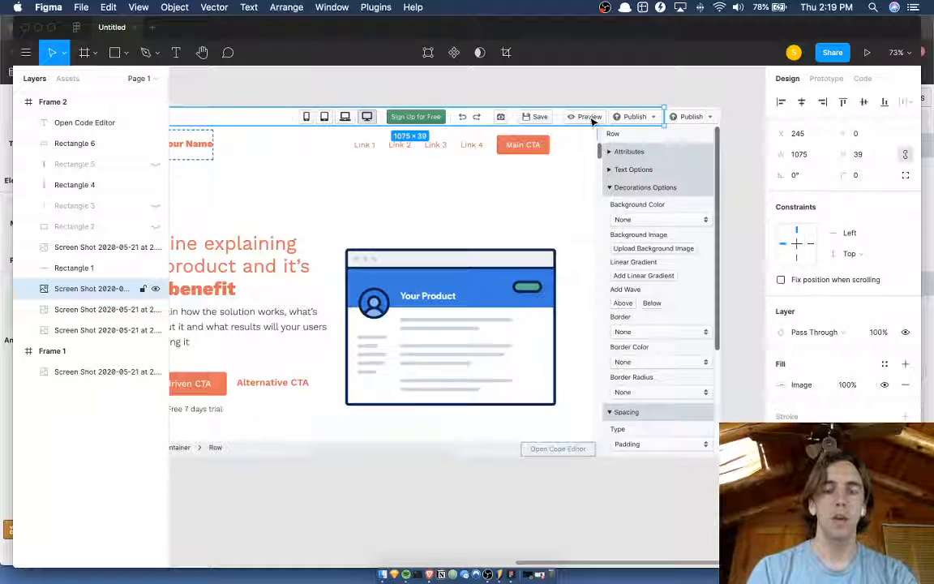
{"action": "key", "text": "shift+Right"}
{"action": "key", "text": "shift+Right"}
{"action": "key", "text": "shift+Right"}
{"action": "key", "text": "shift+Right"}
{"action": "key", "text": "shift+Right"}
{"action": "key", "text": "shift+Right"}
{"action": "key", "text": "shift+Right"}
{"action": "key", "text": "shift+Right"}
{"action": "key", "text": "shift+Right"}
{"action": "key", "text": "shift+Right"}
{"action": "key", "text": "shift+Right"}
{"action": "key", "text": "shift+Right"}
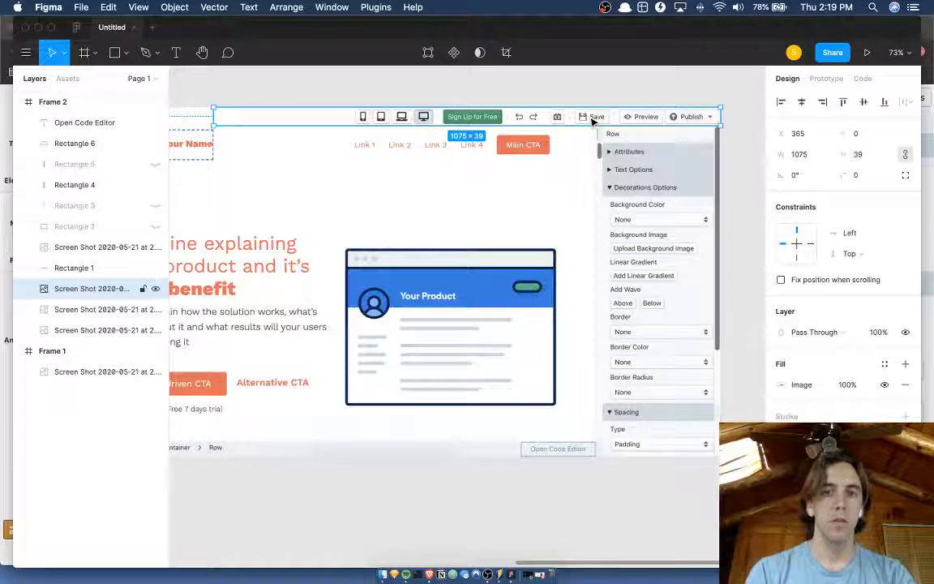
{"action": "key", "text": "shift+Left"}
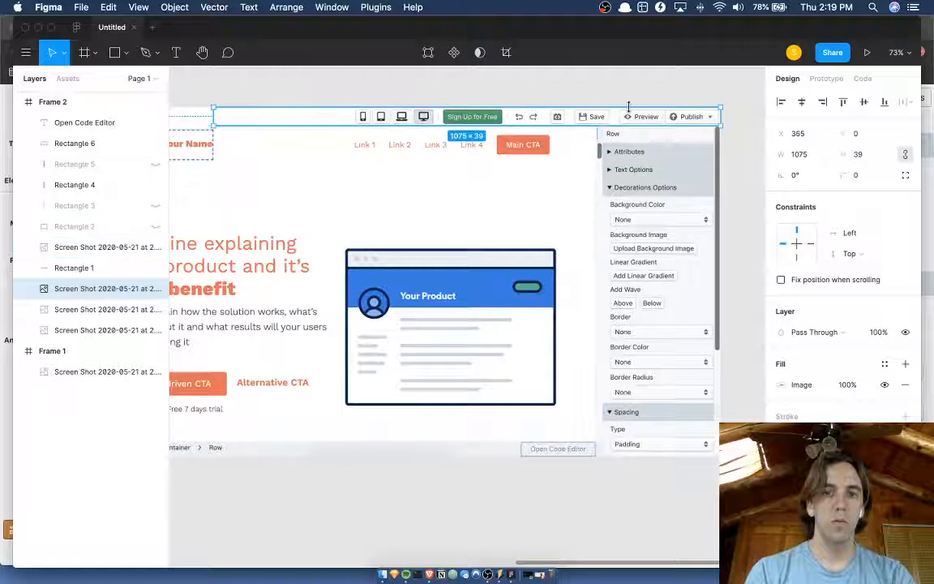
Delete the extra toolbar strip copy and nudge the remaining strip left to X 245, exposing the Settings button.
{"action": "key", "text": "Delete"}
{"action": "left_click", "coordinate": [631, 112]}
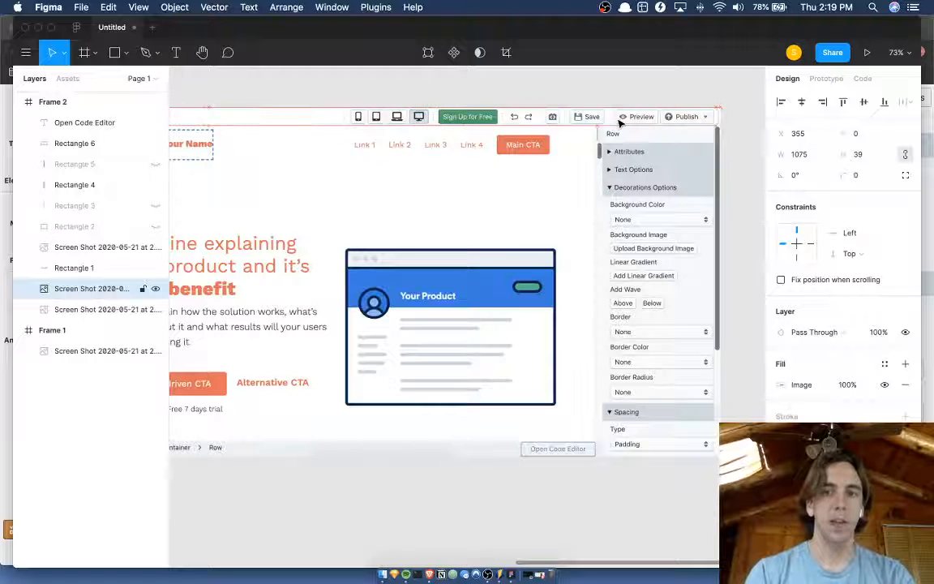
{"action": "key", "text": "shift+Left"}
{"action": "key", "text": "shift+Left"}
{"action": "key", "text": "shift+Left"}
{"action": "key", "text": "shift+Left"}
{"action": "key", "text": "shift+Left"}
{"action": "key", "text": "shift+Left"}
{"action": "key", "text": "shift+Left"}
{"action": "key", "text": "shift+Left"}
{"action": "key", "text": "shift+Left"}
{"action": "key", "text": "shift+Left"}
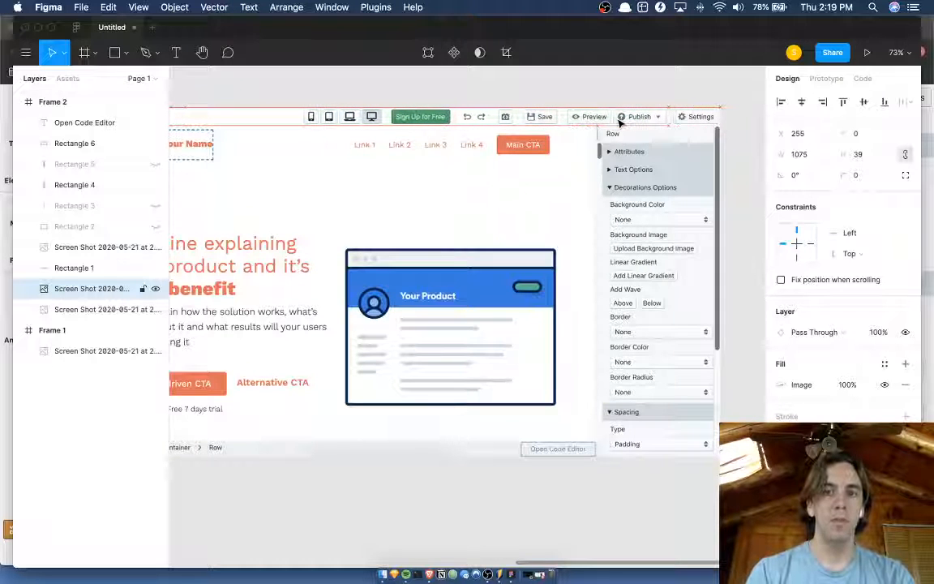
{"action": "key", "text": "shift+Left"}
{"action": "key", "text": "shift+Right"}
{"action": "key", "text": "shift+Left"}
Crop the toolbar strip down to just the Sign Up for Free button, 135 px wide at X 730.
{"action": "double_click", "coordinate": [617, 119]}
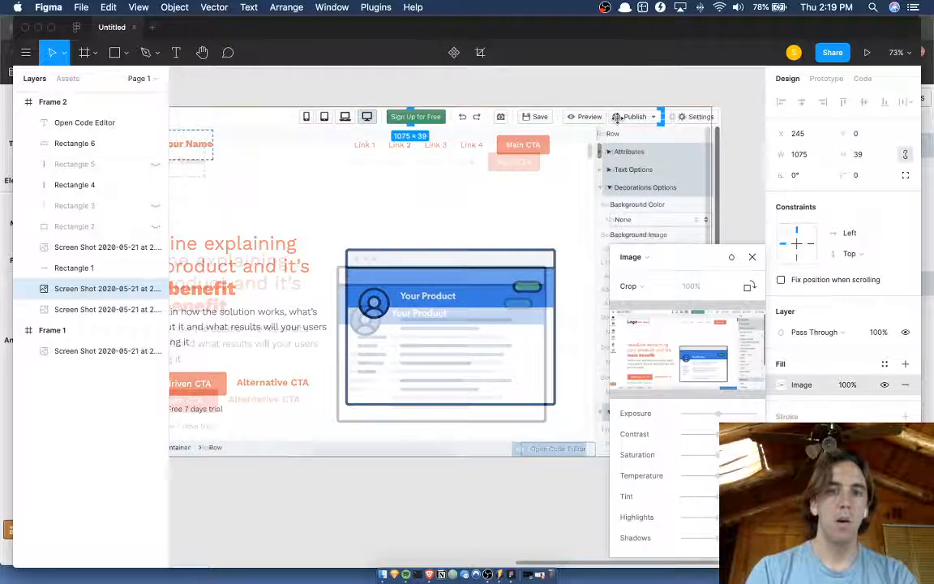
{"action": "left_click_drag", "start_coordinate": [659, 118], "coordinate": [448, 117]}
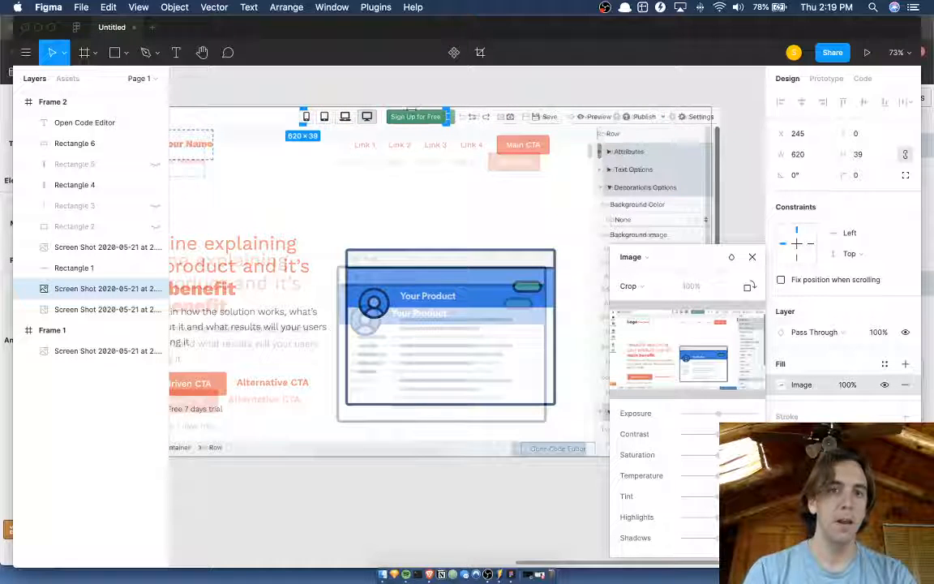
{"action": "scroll", "coordinate": [304, 115], "scroll_direction": "left", "scroll_amount": 5}
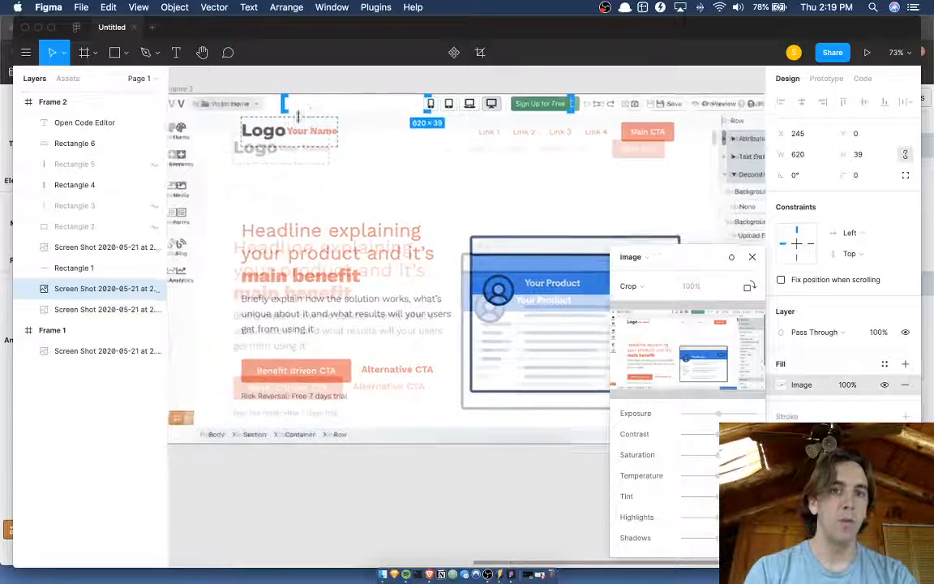
{"action": "left_click_drag", "start_coordinate": [286, 102], "coordinate": [519, 103]}
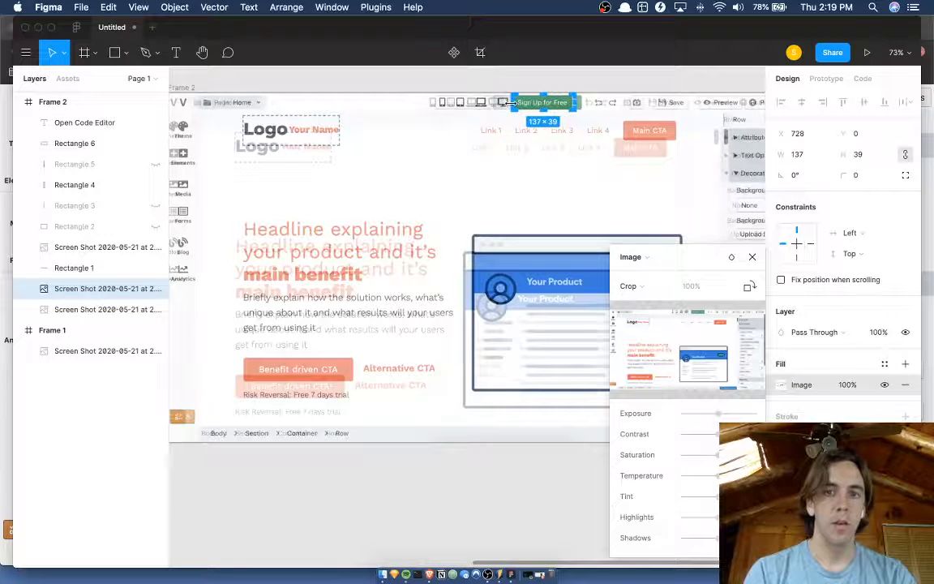
{"action": "scroll", "coordinate": [513, 102], "scroll_direction": "up", "scroll_amount": 5}
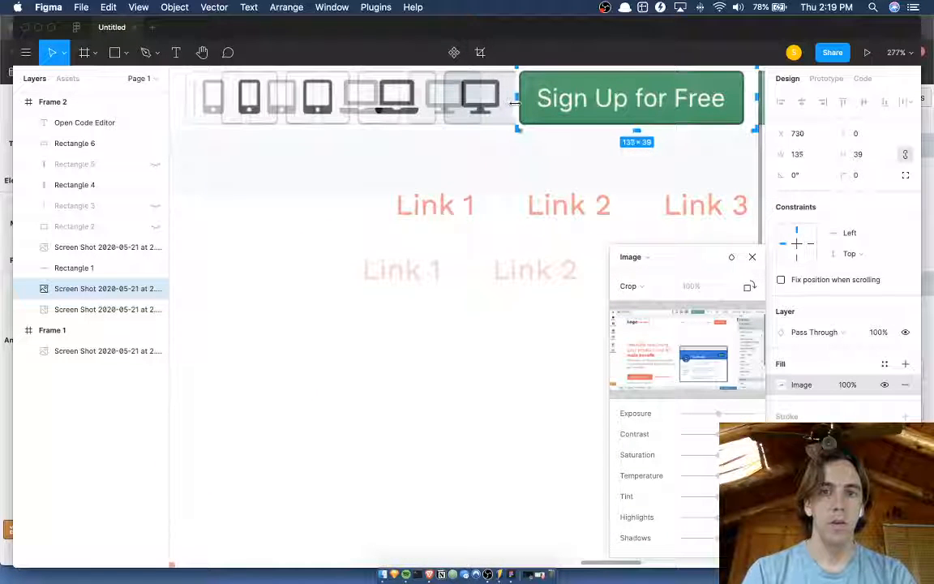
{"action": "key", "text": "Return"}
Move the cropped Sign Up for Free button along the toolbar to X 1340, over the Settings button.
{"action": "scroll", "coordinate": [512, 102], "scroll_direction": "down", "scroll_amount": 5}
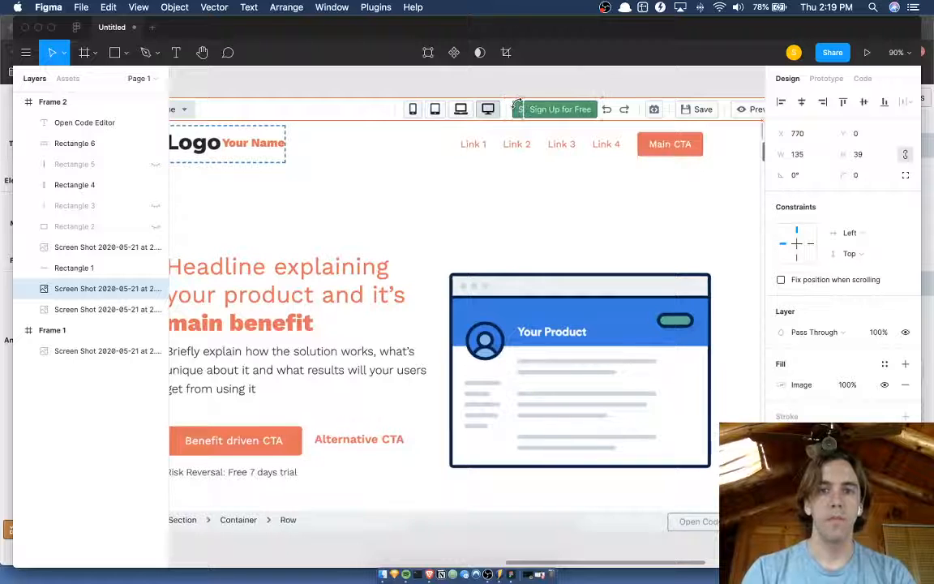
{"action": "key", "text": "shift+Right"}
{"action": "key", "text": "shift+Right"}
{"action": "key", "text": "shift+Right"}
{"action": "key", "text": "shift+Right"}
{"action": "key", "text": "shift+Right"}
{"action": "key", "text": "shift+Right"}
{"action": "key", "text": "shift+Right"}
{"action": "key", "text": "shift+Right"}
{"action": "key", "text": "shift+Right"}
{"action": "key", "text": "shift+Right"}
{"action": "key", "text": "shift+Right"}
{"action": "key", "text": "shift+Right"}
{"action": "key", "text": "shift+Right"}
{"action": "key", "text": "shift+Right"}
{"action": "key", "text": "shift+Right"}
{"action": "key", "text": "shift+Right"}
{"action": "key", "text": "shift+Right"}
{"action": "key", "text": "shift+Right"}
{"action": "key", "text": "shift+Right"}
{"action": "key", "text": "shift+Right"}
{"action": "scroll", "coordinate": [518, 109], "scroll_direction": "right", "scroll_amount": 2}
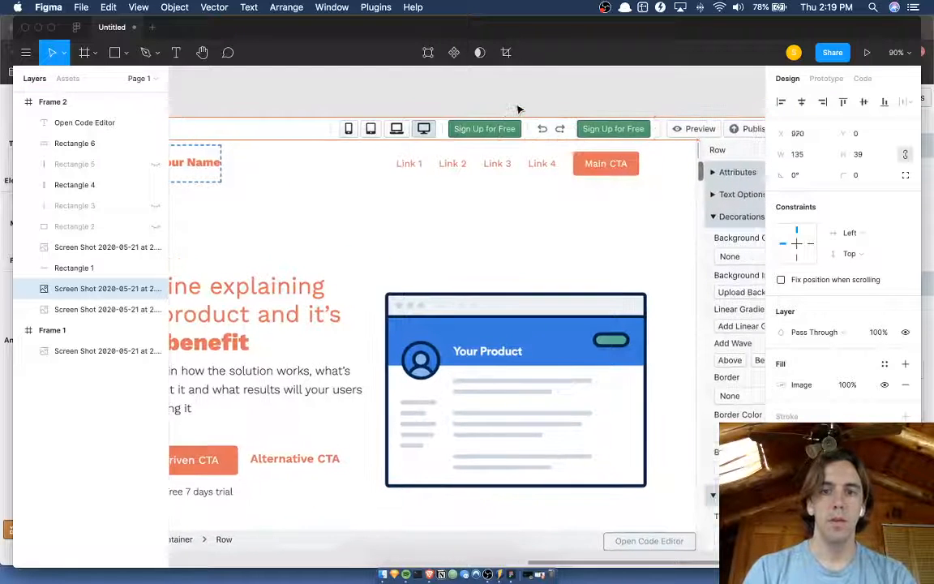
{"action": "scroll", "coordinate": [516, 109], "scroll_direction": "right", "scroll_amount": 2}
{"action": "key", "text": "shift+Right"}
{"action": "key", "text": "shift+Right"}
{"action": "key", "text": "shift+Right"}
{"action": "key", "text": "shift+Right"}
{"action": "key", "text": "shift+Right"}
{"action": "key", "text": "shift+Right"}
{"action": "key", "text": "shift+Right"}
{"action": "key", "text": "shift+Right"}
{"action": "key", "text": "shift+Right"}
{"action": "key", "text": "shift+Right"}
{"action": "key", "text": "shift+Right"}
{"action": "key", "text": "shift+Right"}
{"action": "key", "text": "shift+Right"}
{"action": "key", "text": "shift+Right"}
{"action": "key", "text": "shift+Right"}
{"action": "key", "text": "shift+Right"}
{"action": "key", "text": "shift+Right"}
{"action": "key", "text": "shift+Right"}
{"action": "scroll", "coordinate": [515, 110], "scroll_direction": "right", "scroll_amount": 3}
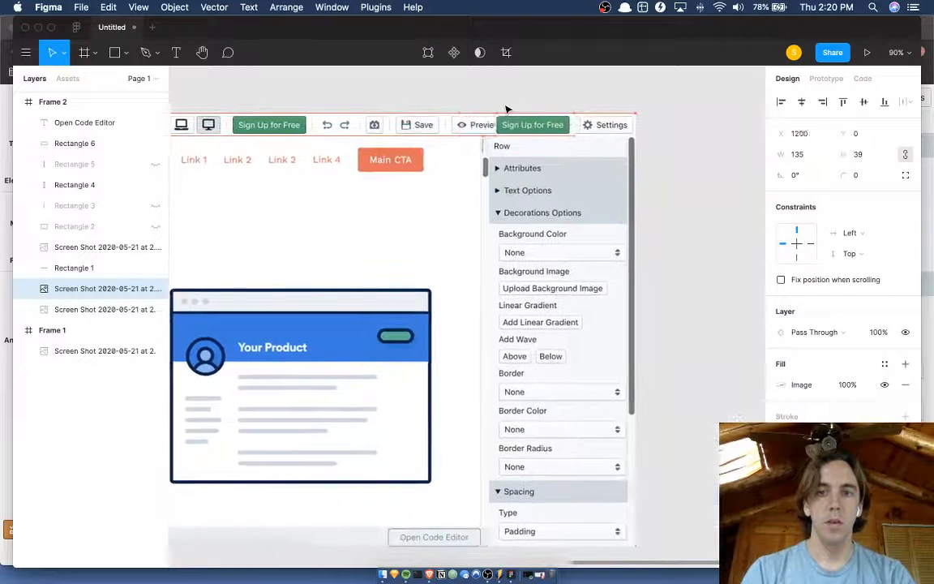
{"action": "key", "text": "shift+Right"}
{"action": "key", "text": "shift+Right"}
{"action": "key", "text": "shift+Right"}
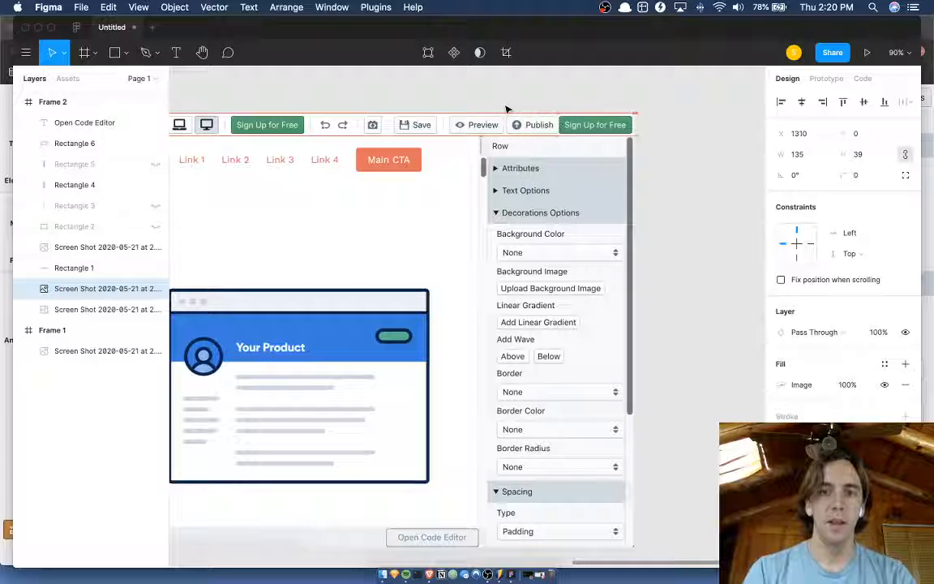
{"action": "key", "text": "shift+Left"}
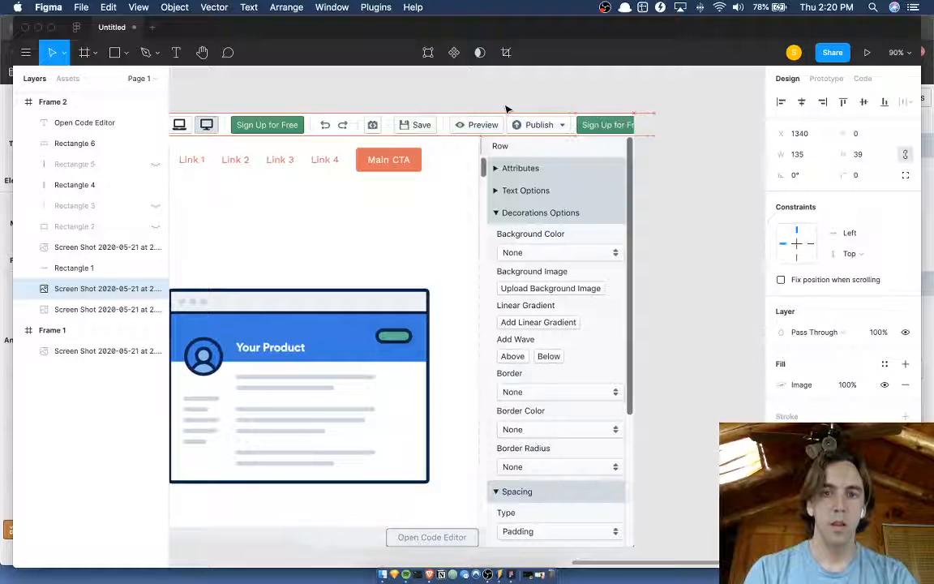
{"action": "left_click", "coordinate": [507, 128]}
{"action": "scroll", "coordinate": [506, 128], "scroll_direction": "down", "scroll_amount": 3}
{"action": "scroll", "coordinate": [507, 129], "scroll_direction": "left", "scroll_amount": 3}
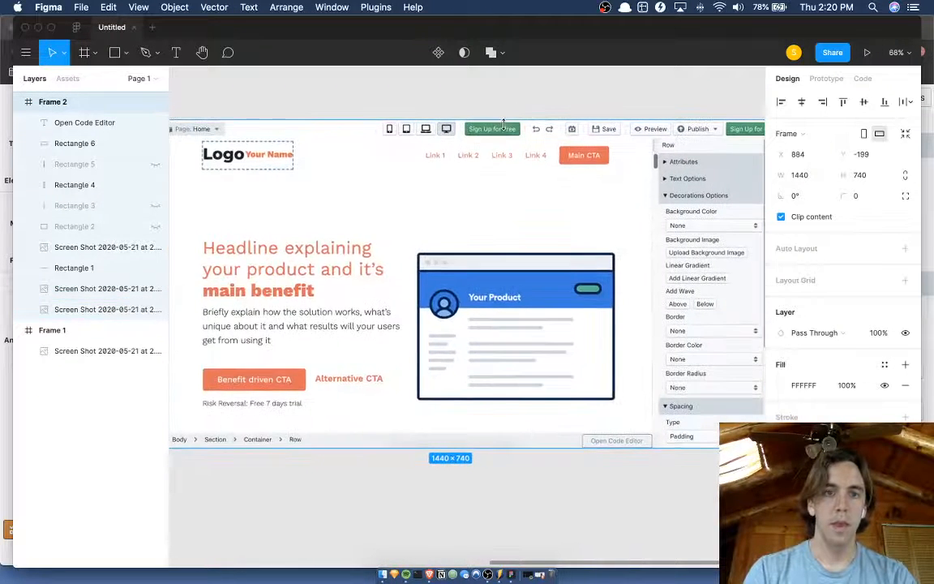
{"action": "scroll", "coordinate": [504, 124], "scroll_direction": "right", "scroll_amount": 2}
{"action": "left_click", "coordinate": [523, 130]}
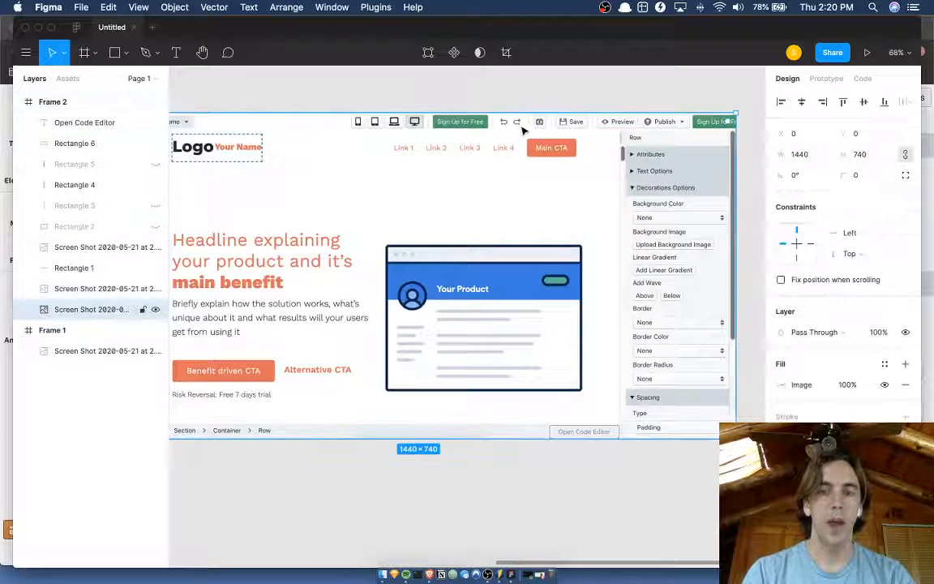
{"action": "left_click", "coordinate": [540, 127]}
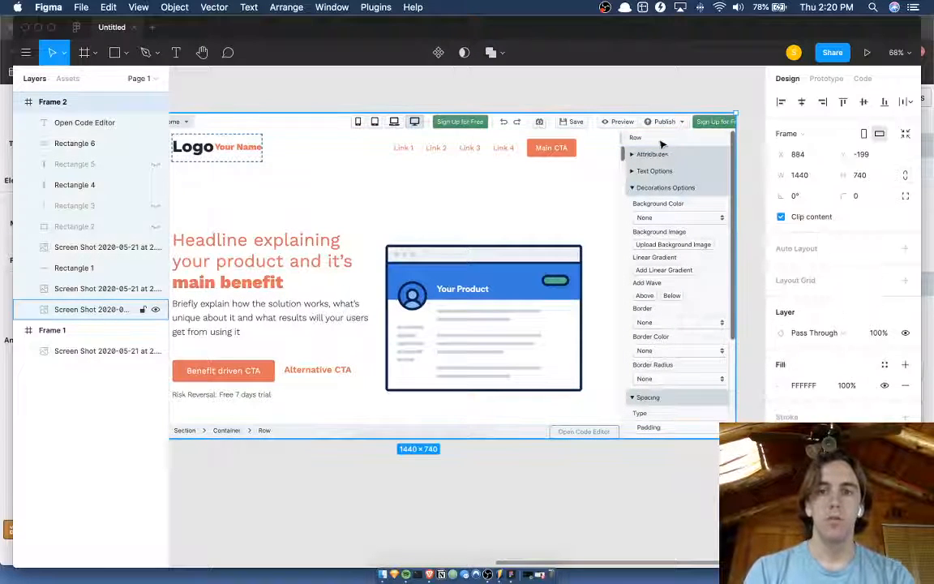
Undo the move and crop of the Sign Up for Free piece, back to the 1075 px wide strip at X 245.
{"action": "left_click", "coordinate": [715, 125]}
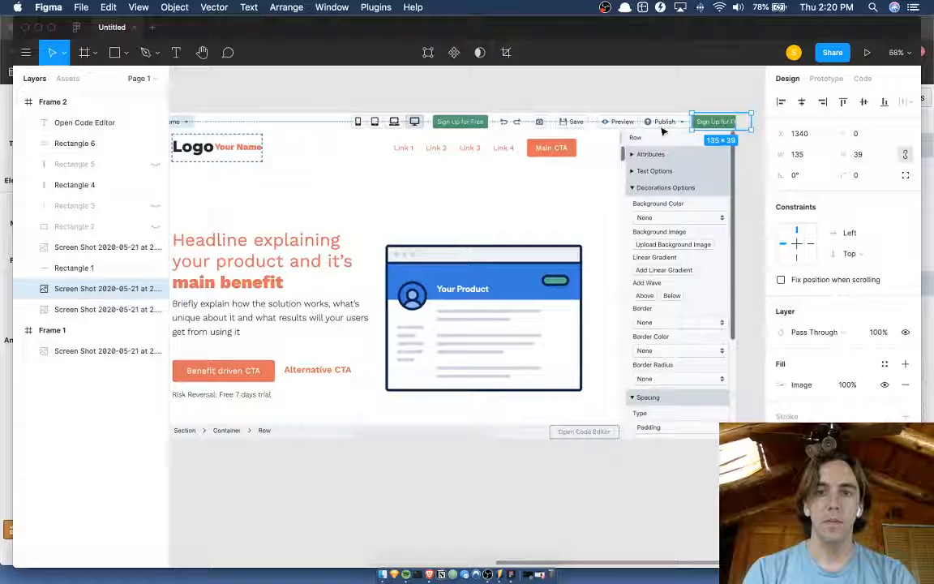
{"action": "key", "text": "super+z"}
{"action": "key", "text": "super+z"}
{"action": "key", "text": "super+z"}
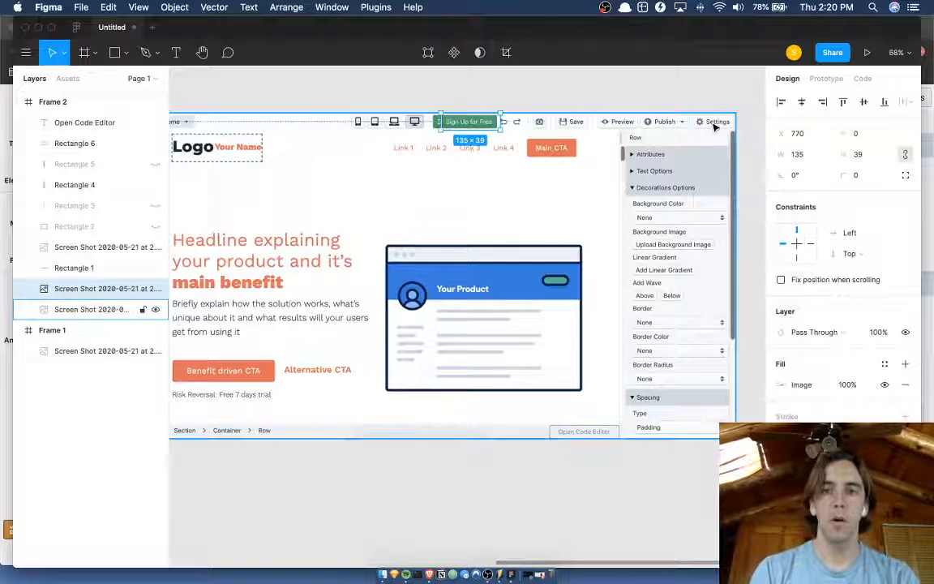
{"action": "key", "text": "super+z"}
{"action": "key", "text": "super+z"}
{"action": "key", "text": "super+shift+z"}
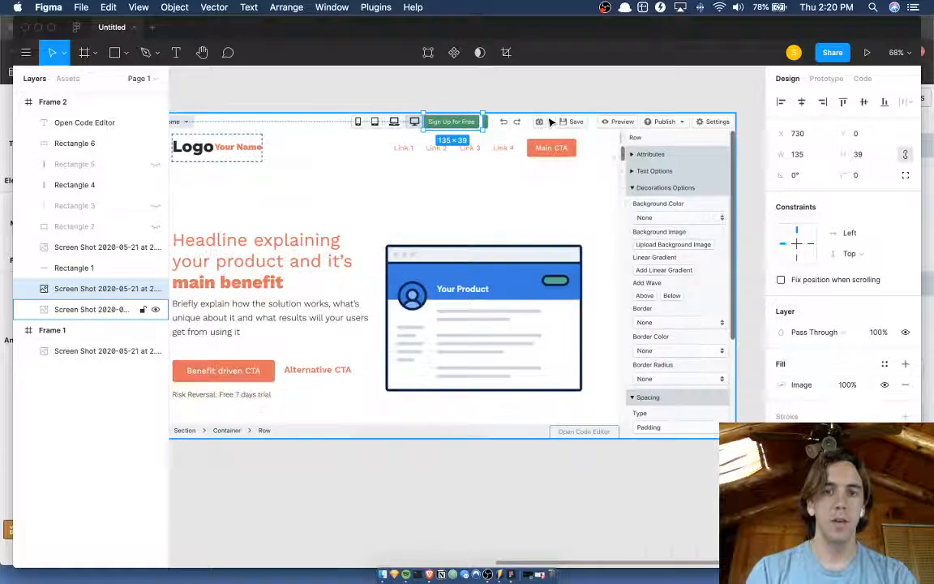
{"action": "key", "text": "super+z"}
{"action": "key", "text": "super+z"}
{"action": "key", "text": "super+z"}
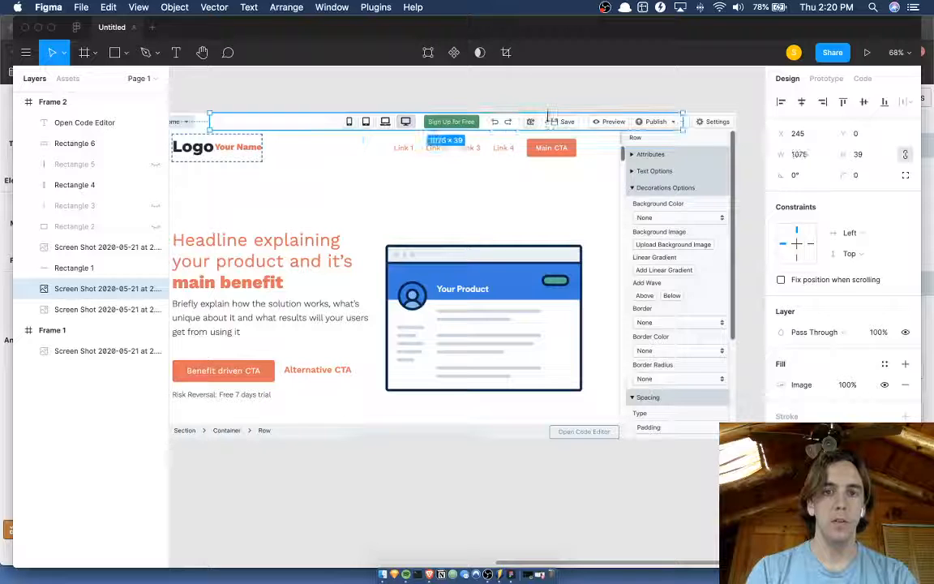
Extend the toolbar strip's crop on its right side to a 1175 px width so it includes the Settings button.
{"action": "left_click", "coordinate": [704, 118]}
{"action": "left_click", "coordinate": [671, 124]}
{"action": "double_click", "coordinate": [670, 124]}
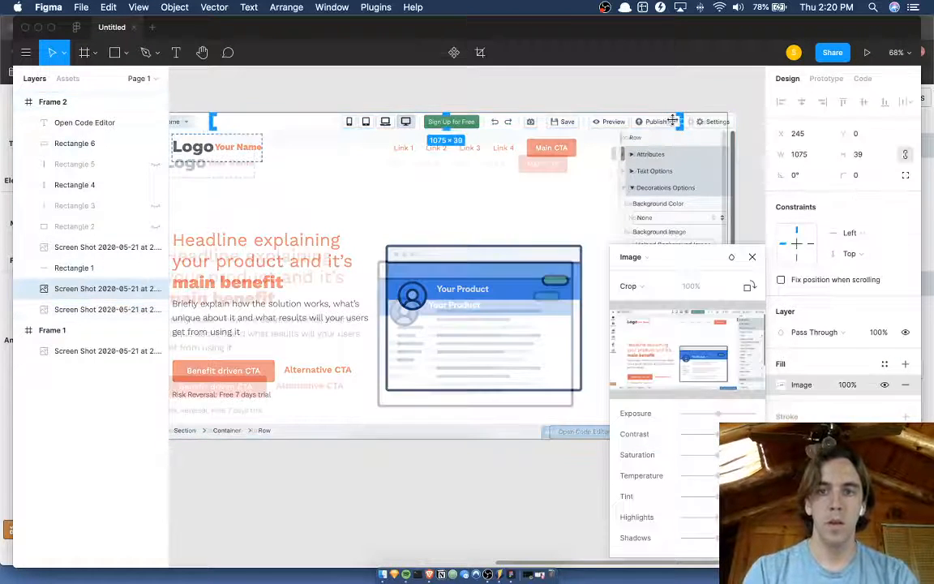
{"action": "left_click_drag", "start_coordinate": [683, 122], "coordinate": [727, 121]}
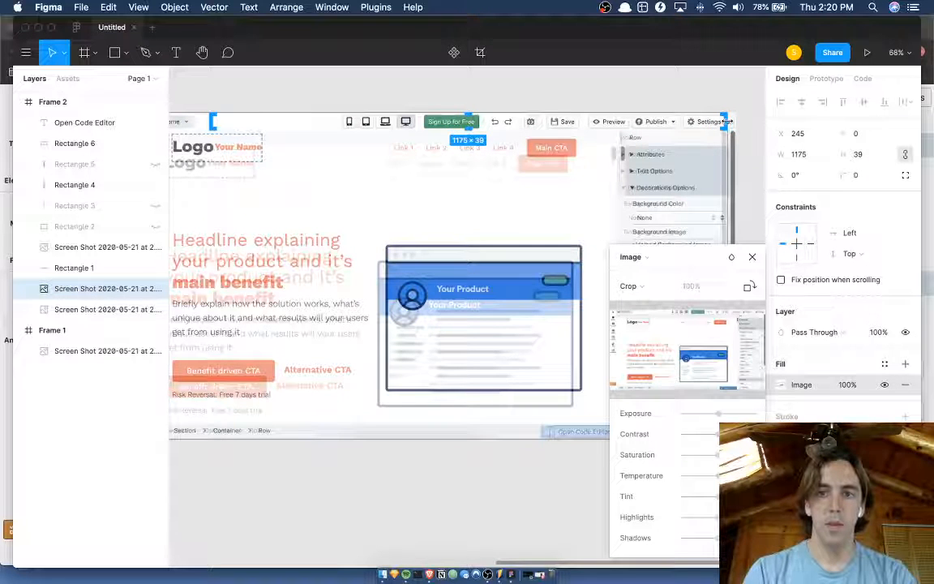
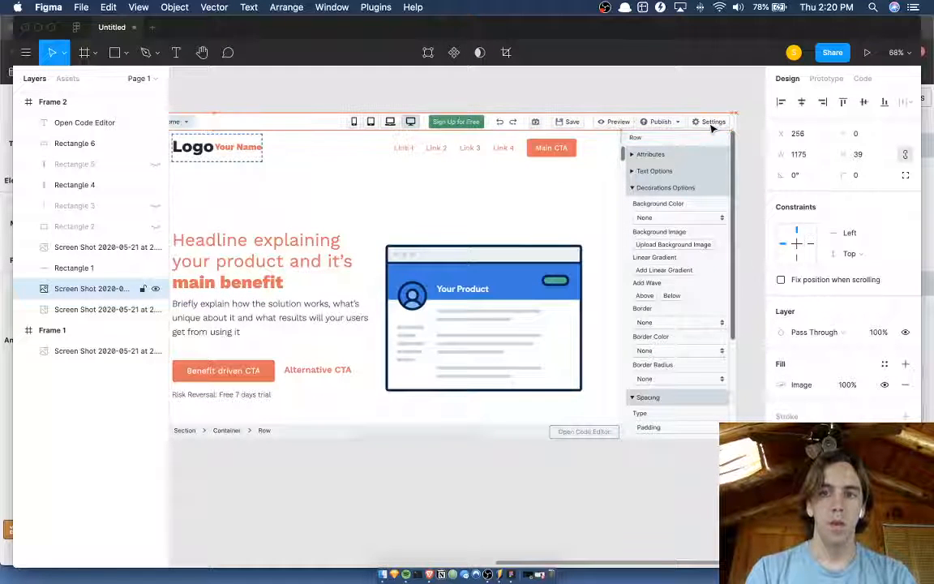
Shift the 1175 px wide toolbar strip to X 229 and duplicate it in place.
{"action": "key", "text": "Right"}
{"action": "key", "text": "Right"}
{"action": "key", "text": "Left"}
{"action": "key", "text": "Left"}
{"action": "key", "text": "Left"}
{"action": "key", "text": "Left"}
{"action": "key", "text": "Left"}
{"action": "key", "text": "Left"}
{"action": "key", "text": "Left"}
{"action": "key", "text": "Left"}
{"action": "key", "text": "Left"}
{"action": "key", "text": "Left"}
{"action": "key", "text": "Left"}
{"action": "key", "text": "Left"}
{"action": "key", "text": "Left"}
{"action": "key", "text": "Left"}
{"action": "key", "text": "Left"}
{"action": "key", "text": "Left"}
{"action": "key", "text": "Left"}
{"action": "key", "text": "Left"}
{"action": "key", "text": "Left"}
{"action": "key", "text": "Left"}
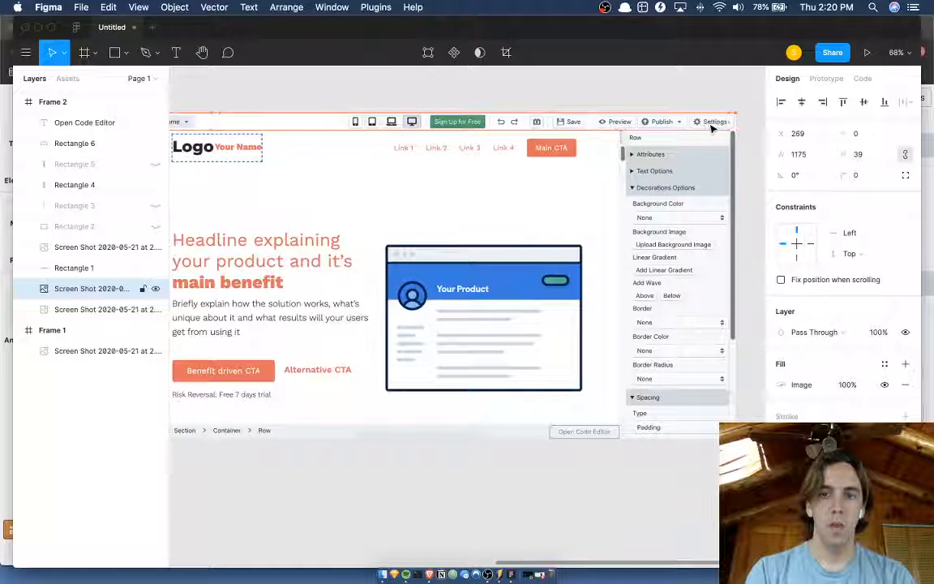
{"action": "key", "text": "super+d"}
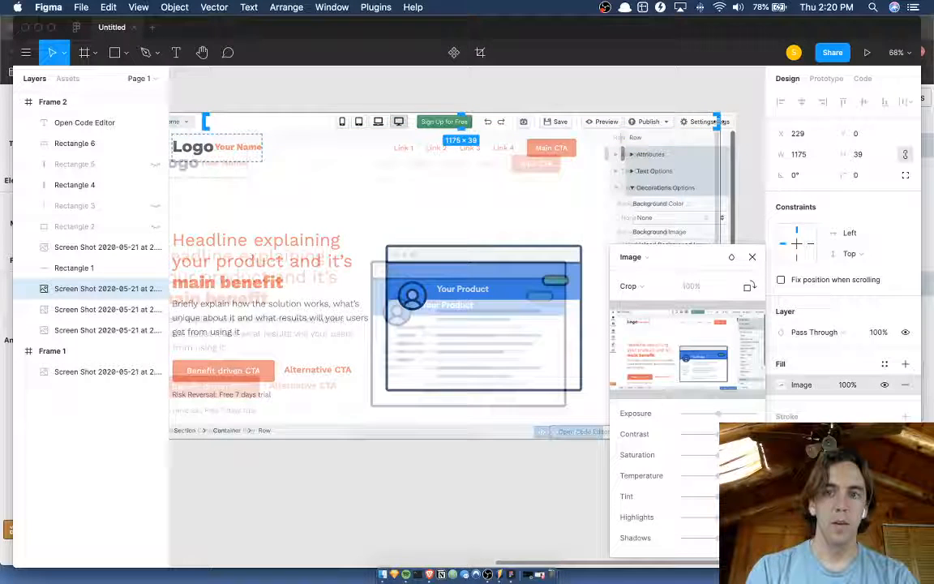
Crop the duplicated toolbar strip down to just the Sign Up for Free button, 138 px wide at X 712.
{"action": "left_click_drag", "start_coordinate": [716, 121], "coordinate": [485, 121]}
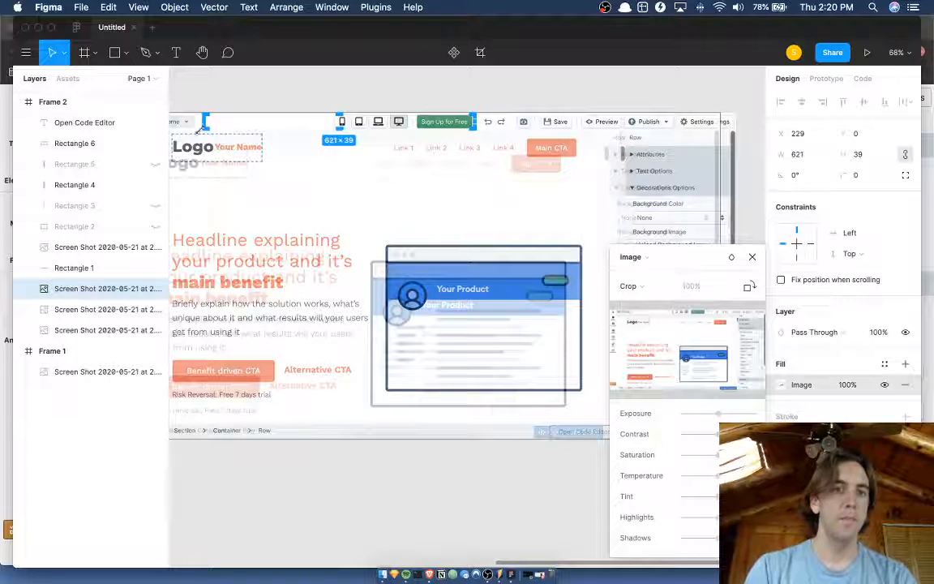
{"action": "left_click_drag", "start_coordinate": [204, 121], "coordinate": [411, 121]}
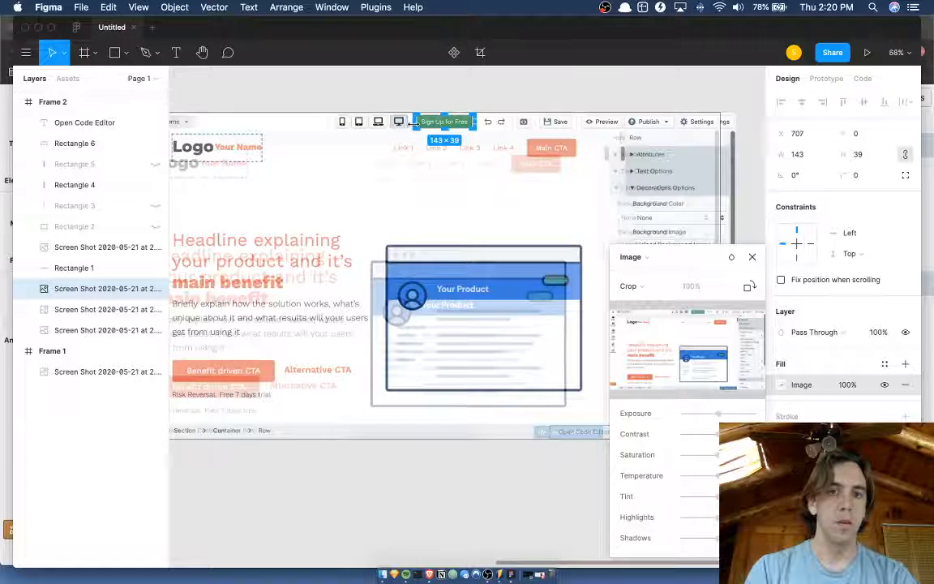
{"action": "scroll", "coordinate": [413, 122], "scroll_direction": "up", "scroll_amount": 10}
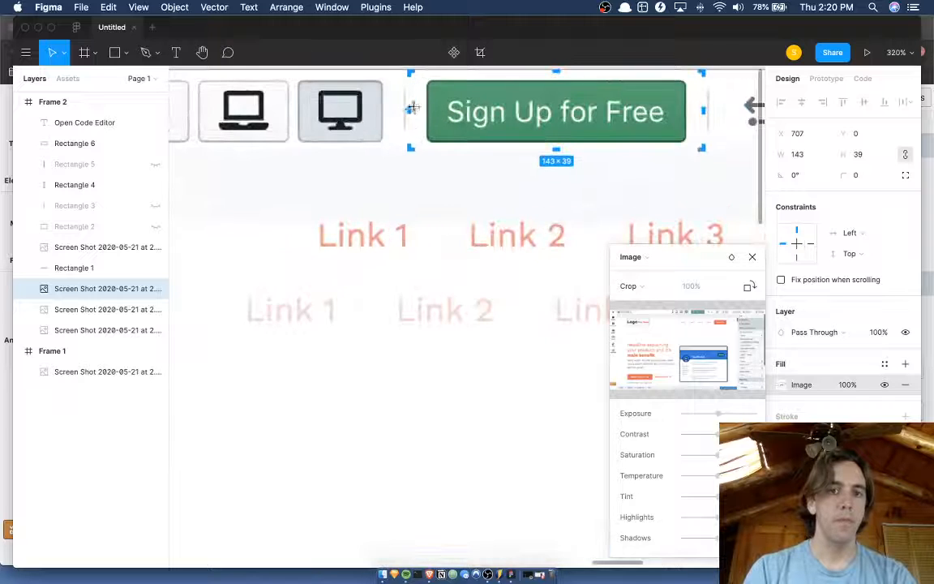
{"action": "left_click_drag", "start_coordinate": [407, 112], "coordinate": [418, 112]}
{"action": "key", "text": "Return"}
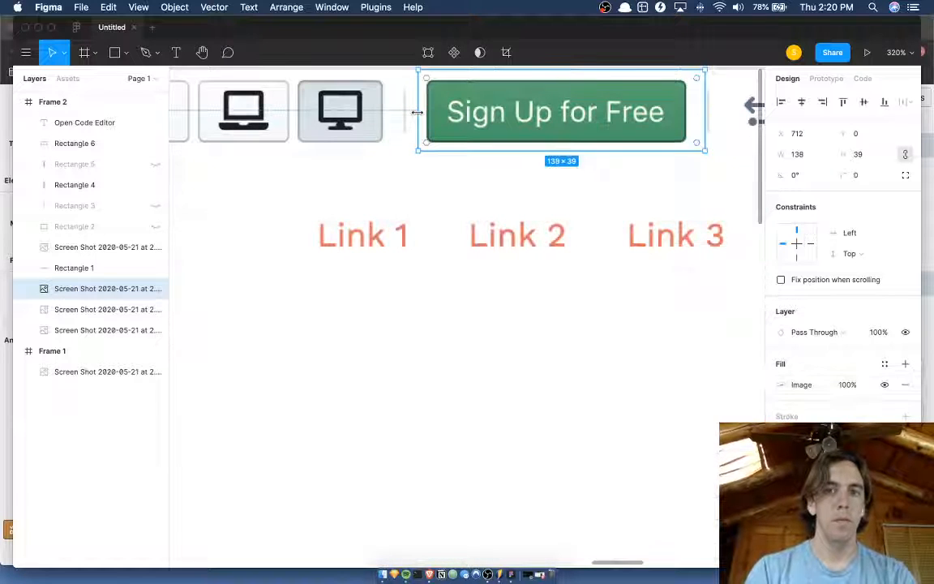
Move the cropped Sign Up for Free button along the toolbar to X 1302, over the Settings button beside Publish.
{"action": "scroll", "coordinate": [416, 112], "scroll_direction": "down", "scroll_amount": 5}
{"action": "key", "text": "shift+Right"}
{"action": "key", "text": "shift+Right"}
{"action": "key", "text": "shift+Right"}
{"action": "key", "text": "shift+Right"}
{"action": "key", "text": "shift+Right"}
{"action": "key", "text": "shift+Right"}
{"action": "key", "text": "shift+Right"}
{"action": "key", "text": "shift+Right"}
{"action": "key", "text": "shift+Right"}
{"action": "key", "text": "shift+Right"}
{"action": "key", "text": "shift+Right"}
{"action": "key", "text": "shift+Right"}
{"action": "key", "text": "shift+Right"}
{"action": "key", "text": "shift+Right"}
{"action": "key", "text": "shift+Right"}
{"action": "key", "text": "shift+Right"}
{"action": "key", "text": "shift+Right"}
{"action": "key", "text": "shift+Right"}
{"action": "key", "text": "shift+Right"}
{"action": "key", "text": "shift+Right"}
{"action": "key", "text": "shift+Right"}
{"action": "key", "text": "shift+Right"}
{"action": "key", "text": "shift+Right"}
{"action": "key", "text": "shift+Right"}
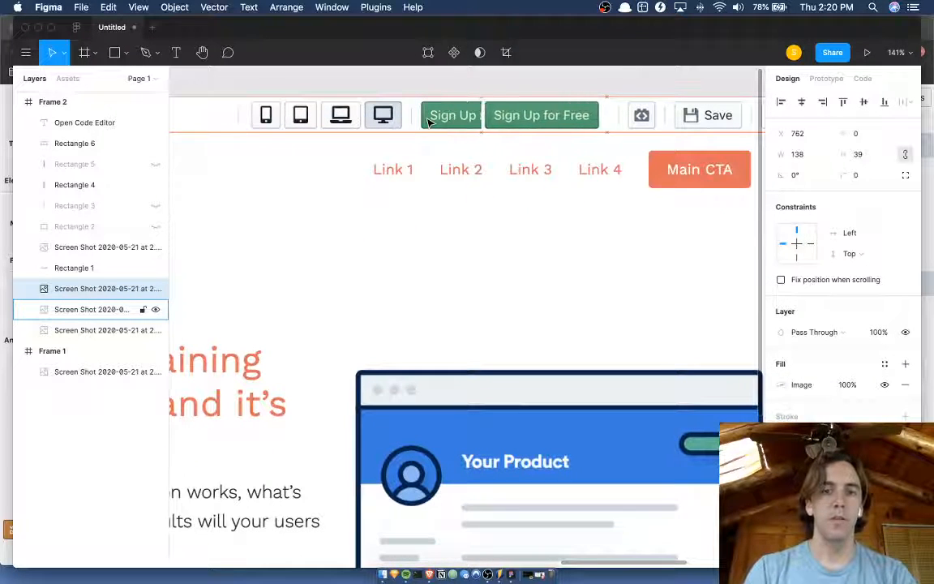
{"action": "scroll", "coordinate": [428, 122], "scroll_direction": "right", "scroll_amount": 5}
{"action": "key", "text": "shift+Right"}
{"action": "key", "text": "shift+Right"}
{"action": "key", "text": "shift+Right"}
{"action": "key", "text": "shift+Right"}
{"action": "key", "text": "shift+Right"}
{"action": "key", "text": "shift+Right"}
{"action": "key", "text": "shift+Right"}
{"action": "key", "text": "shift+Right"}
{"action": "key", "text": "shift+Right"}
{"action": "key", "text": "shift+Right"}
{"action": "key", "text": "shift+Right"}
{"action": "key", "text": "shift+Right"}
{"action": "key", "text": "shift+Right"}
{"action": "key", "text": "shift+Right"}
{"action": "key", "text": "shift+Right"}
{"action": "key", "text": "shift+Right"}
{"action": "key", "text": "shift+Right"}
{"action": "key", "text": "shift+Right"}
{"action": "key", "text": "shift+Right"}
{"action": "key", "text": "shift+Right"}
{"action": "scroll", "coordinate": [428, 122], "scroll_direction": "right", "scroll_amount": 4}
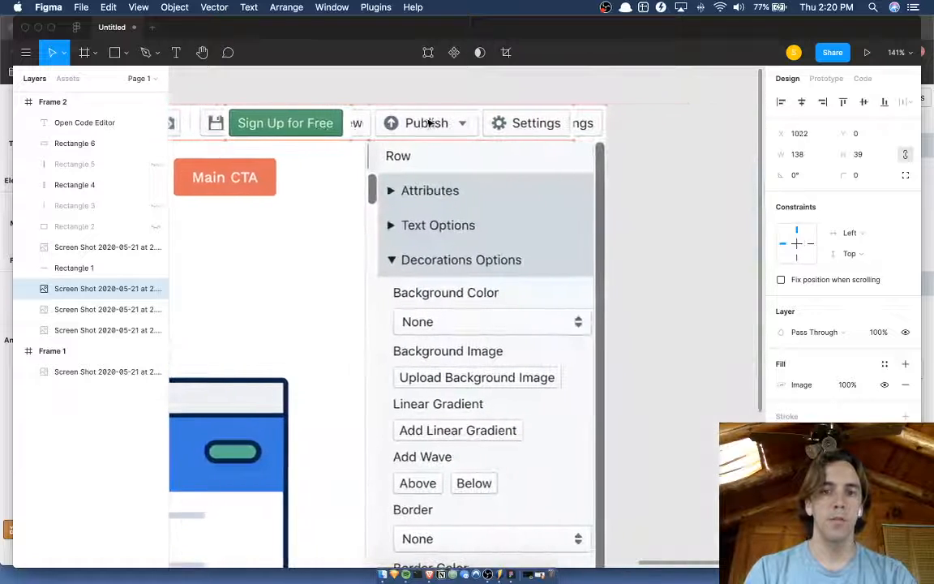
{"action": "key", "text": "shift+Right"}
{"action": "key", "text": "shift+Right"}
{"action": "key", "text": "shift+Right"}
{"action": "key", "text": "shift+Right"}
{"action": "key", "text": "shift+Right"}
{"action": "key", "text": "shift+Right"}
{"action": "key", "text": "shift+Right"}
{"action": "key", "text": "shift+Right"}
{"action": "key", "text": "shift+Right"}
{"action": "key", "text": "shift+Right"}
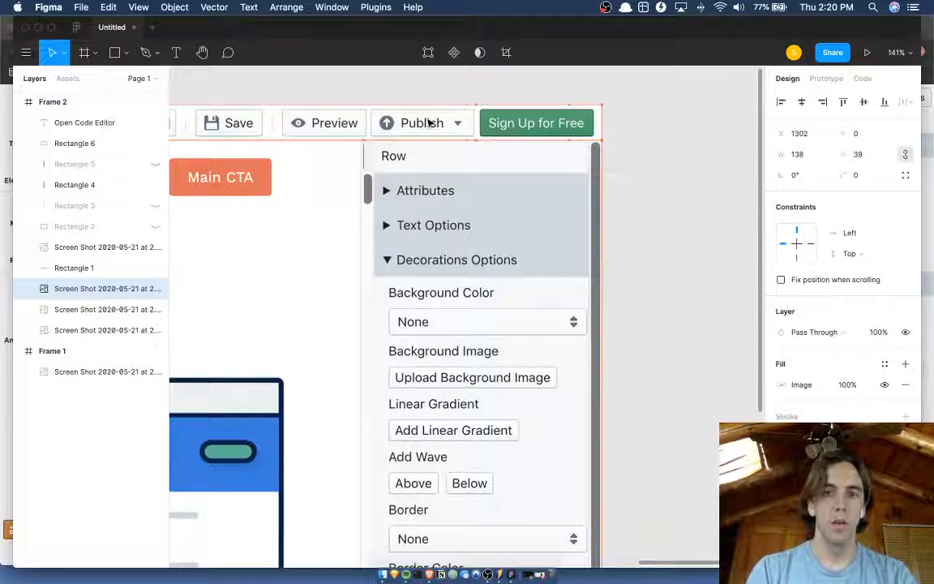
Try shifting the 1175 px wide toolbar strip left to X 119.
{"action": "scroll", "coordinate": [424, 121], "scroll_direction": "down", "scroll_amount": 5}
{"action": "left_click", "coordinate": [395, 132]}
{"action": "scroll", "coordinate": [396, 134], "scroll_direction": "down", "scroll_amount": 4}
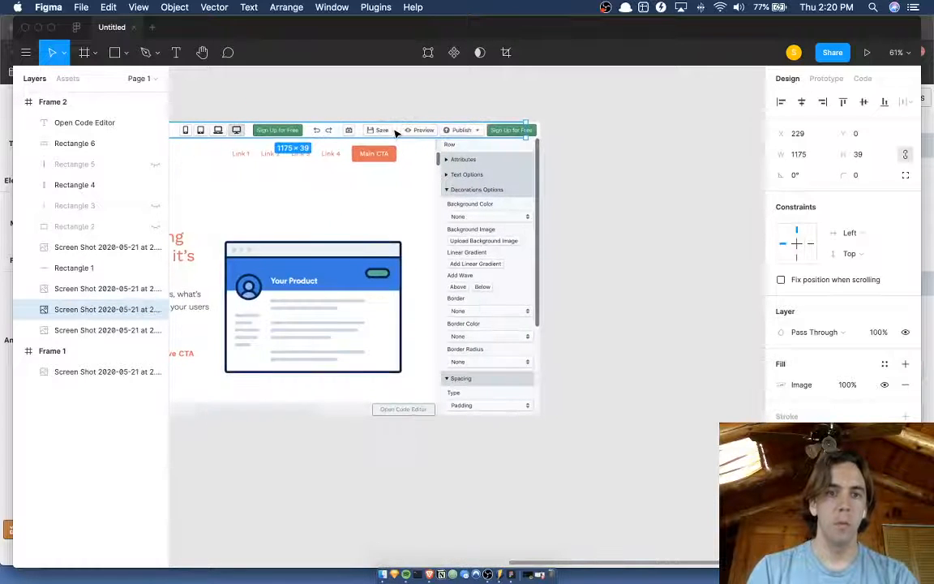
{"action": "key", "text": "shift+Left"}
{"action": "key", "text": "shift+Left"}
{"action": "key", "text": "shift+Left"}
{"action": "key", "text": "shift+Left"}
{"action": "key", "text": "shift+Left"}
{"action": "key", "text": "shift+Left"}
{"action": "key", "text": "shift+Left"}
{"action": "key", "text": "shift+Left"}
{"action": "key", "text": "shift+Left"}
{"action": "key", "text": "shift+Left"}
{"action": "key", "text": "shift+Left"}
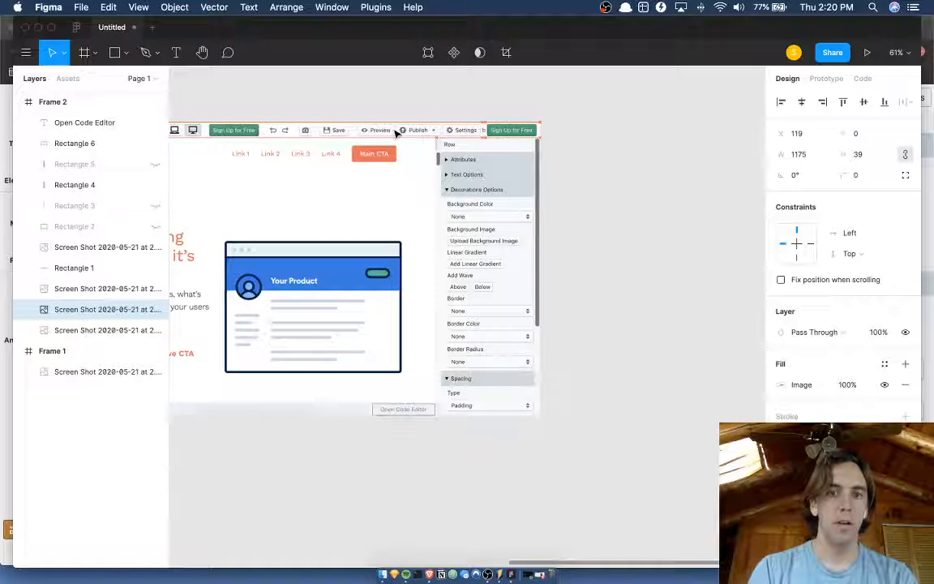
Move the wide toolbar strip back to X 231 so the Sign Up for Free piece covers its Settings button.
{"action": "key", "text": "shift+Right"}
{"action": "key", "text": "shift+Right"}
{"action": "key", "text": "shift+Right"}
{"action": "key", "text": "shift+Right"}
{"action": "key", "text": "shift+Right"}
{"action": "key", "text": "shift+Right"}
{"action": "key", "text": "shift+Right"}
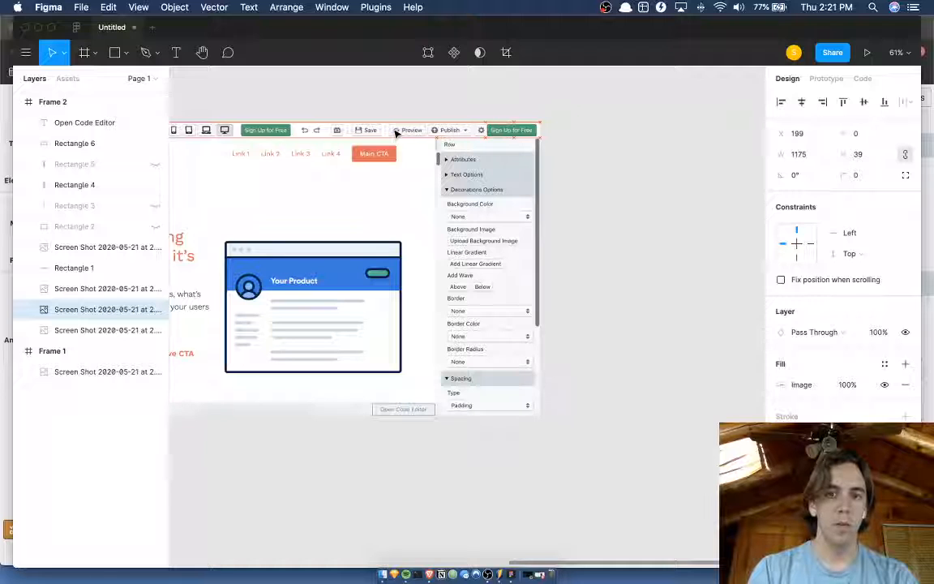
{"action": "key", "text": "shift+Right"}
{"action": "key", "text": "shift+Right"}
{"action": "key", "text": "shift+Right"}
{"action": "key", "text": "Right"}
{"action": "scroll", "coordinate": [500, 122], "scroll_direction": "up", "scroll_amount": 6}
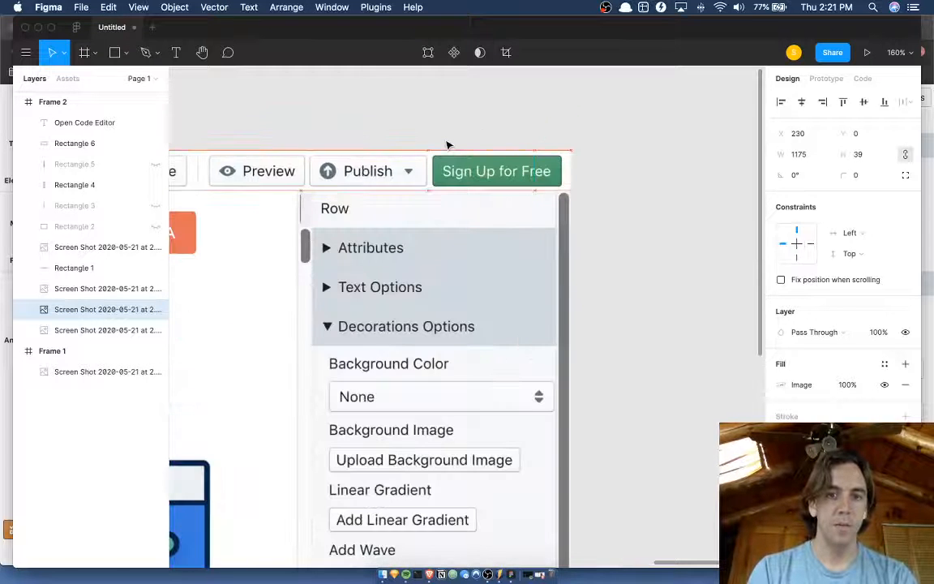
{"action": "key", "text": "Right"}
{"action": "scroll", "coordinate": [445, 134], "scroll_direction": "down", "scroll_amount": 2}
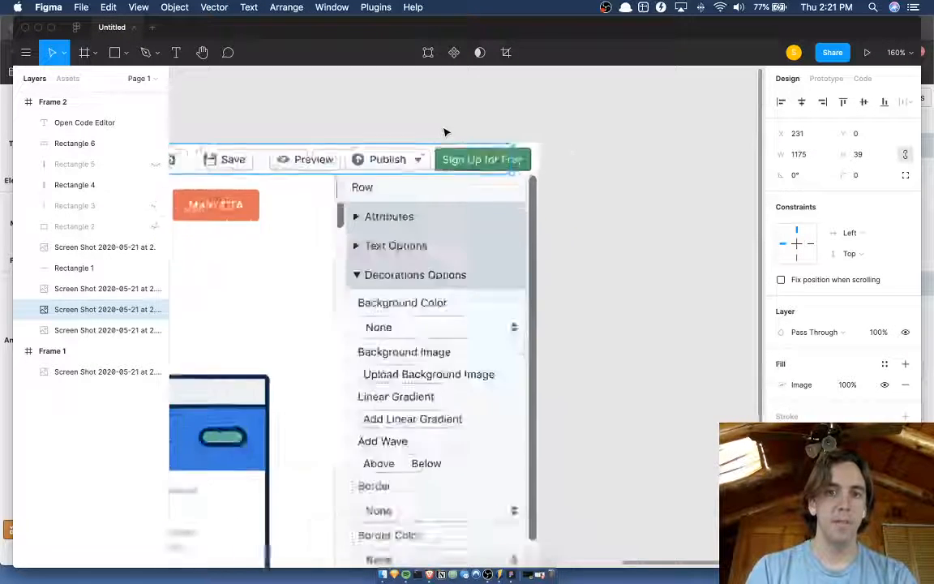
{"action": "scroll", "coordinate": [445, 133], "scroll_direction": "down", "scroll_amount": 3}
{"action": "left_click", "coordinate": [444, 136]}
{"action": "scroll", "coordinate": [444, 138], "scroll_direction": "up", "scroll_amount": 2}
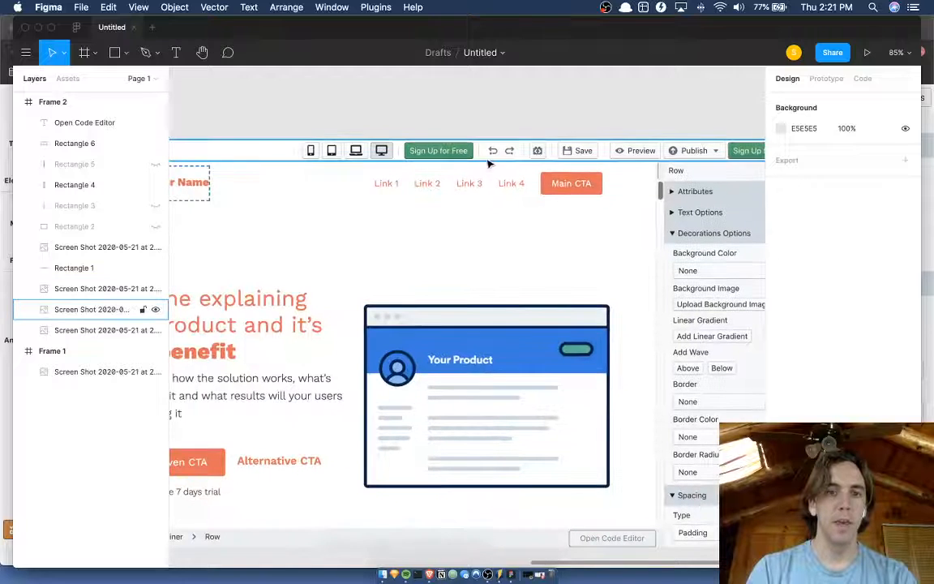
Cover the original Sign Up for Free button with a white (FFFFFF) rectangle about 136 × 39 px, sampling the toolbar's background color.
{"action": "left_click", "coordinate": [451, 154]}
{"action": "scroll", "coordinate": [448, 157], "scroll_direction": "down", "scroll_amount": 3}
{"action": "scroll", "coordinate": [444, 154], "scroll_direction": "up", "scroll_amount": 5}
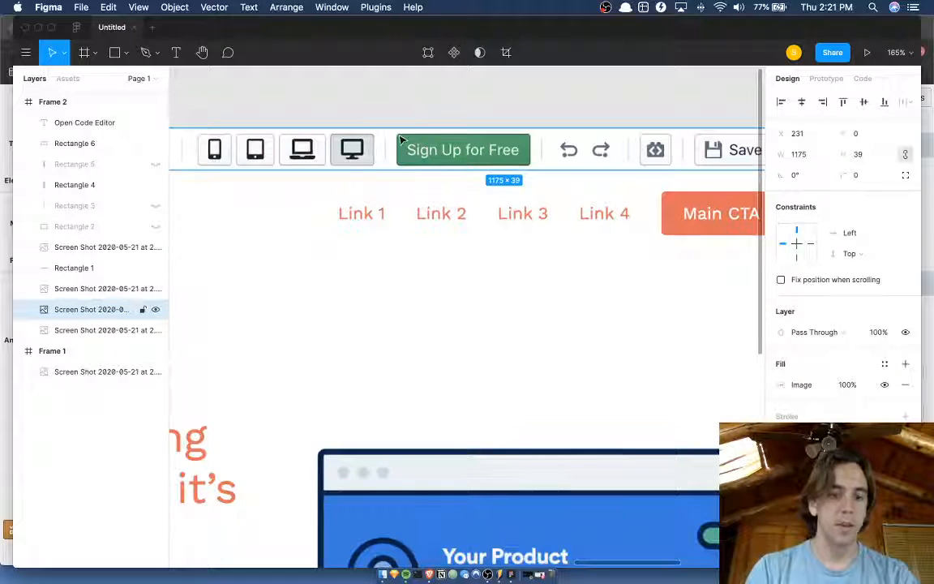
{"action": "key", "text": "r"}
{"action": "mouse_move", "coordinate": [391, 128]}
{"action": "left_mouse_down"}
{"action": "mouse_move", "coordinate": [491, 141]}
{"action": "mouse_move", "coordinate": [536, 170]}
{"action": "left_mouse_up"}
{"action": "key", "text": "i"}
{"action": "left_click", "coordinate": [556, 163]}
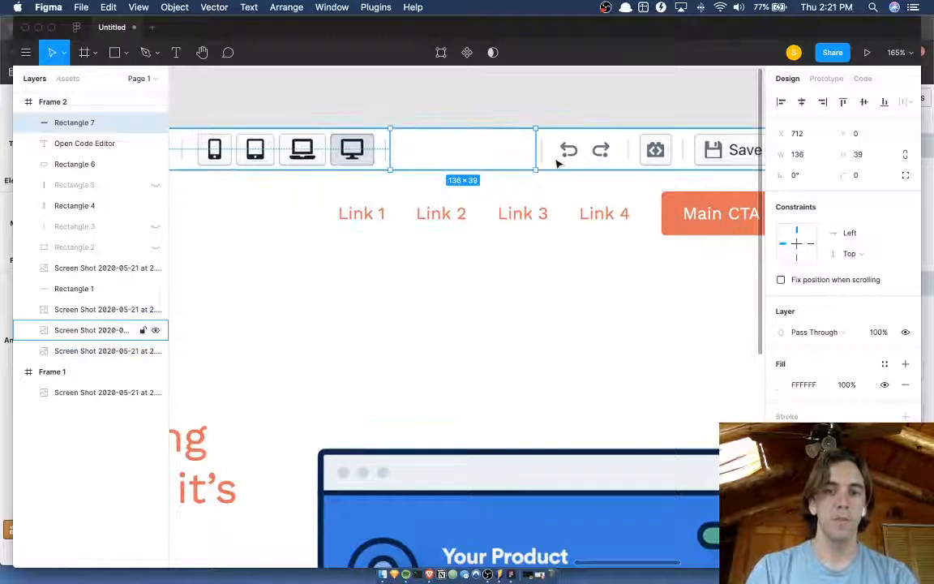
{"action": "left_click", "coordinate": [527, 111]}
Review the rearranged toolbar and the free space below Analytics in the sidebar of Frame 2.
{"action": "scroll", "coordinate": [528, 110], "scroll_direction": "down", "scroll_amount": 4}
{"action": "scroll", "coordinate": [527, 110], "scroll_direction": "right", "scroll_amount": 1}
{"action": "scroll", "coordinate": [527, 110], "scroll_direction": "down", "scroll_amount": 4}
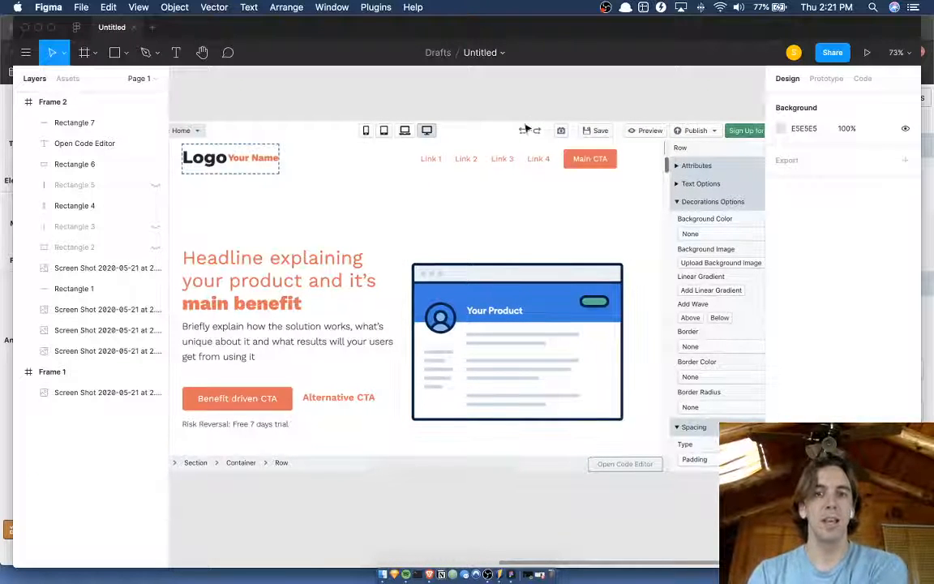
{"action": "scroll", "coordinate": [500, 110], "scroll_direction": "right", "scroll_amount": 1}
{"action": "scroll", "coordinate": [500, 110], "scroll_direction": "down", "scroll_amount": 1}
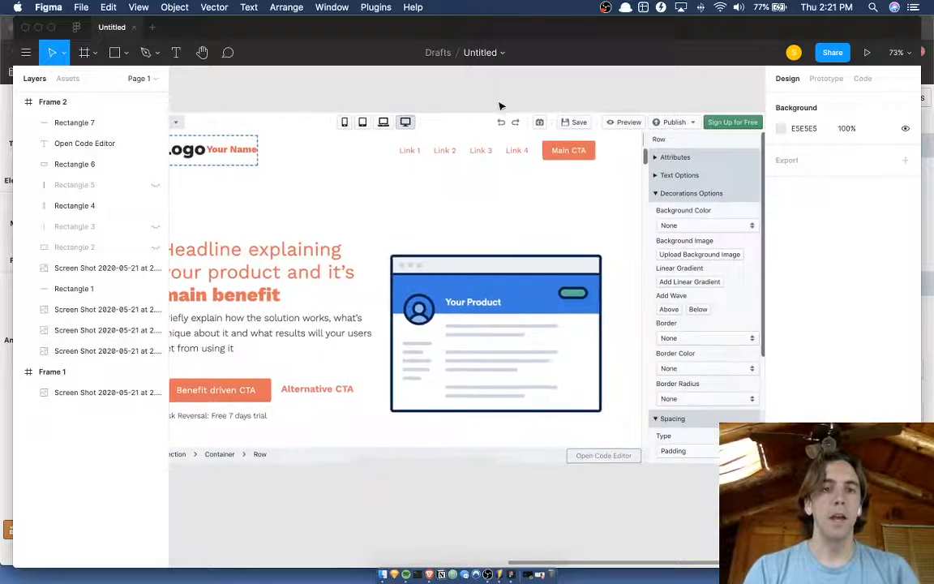
{"action": "scroll", "coordinate": [501, 106], "scroll_direction": "down", "scroll_amount": 3}
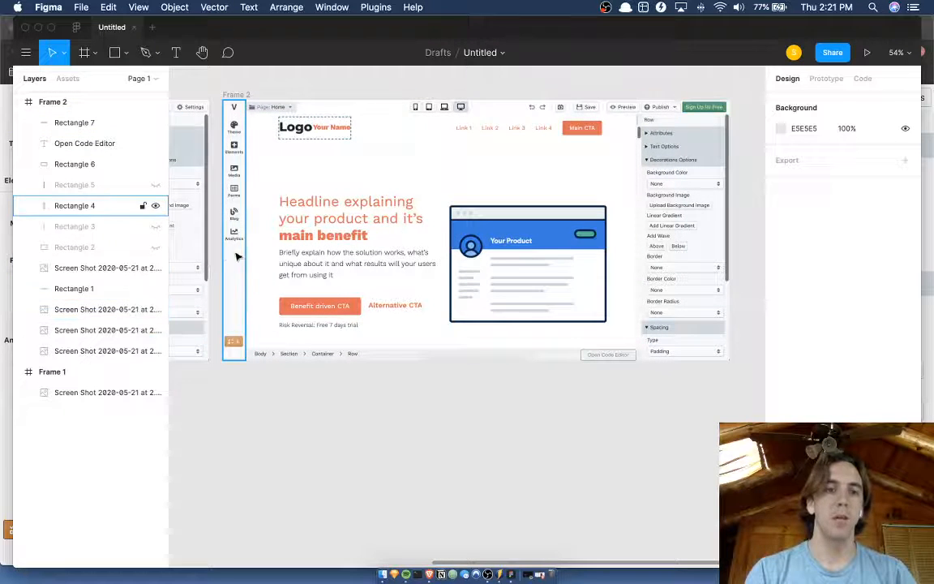
{"action": "scroll", "coordinate": [236, 257], "scroll_direction": "up", "scroll_amount": 5}
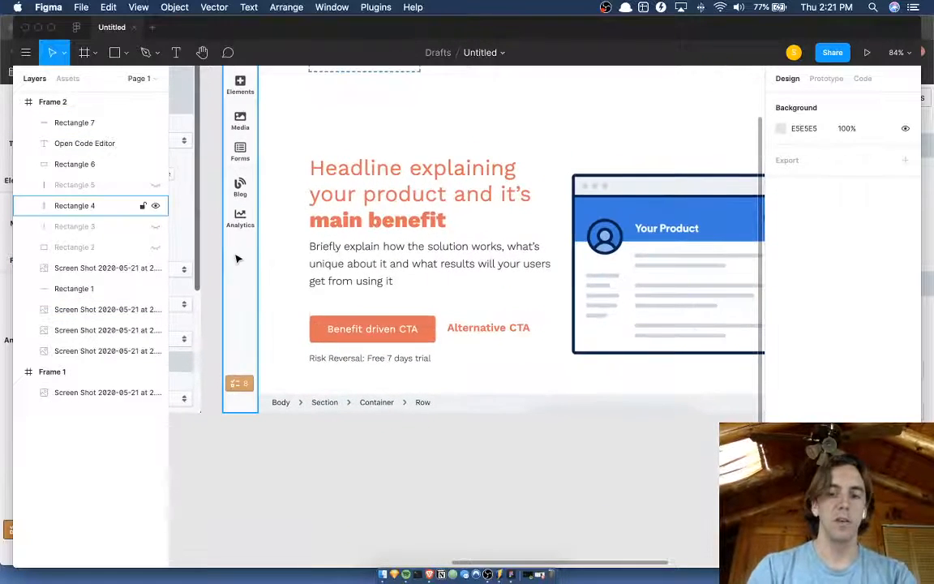
{"action": "key", "text": "p"}
{"action": "key", "text": "v"}
Switch to the Versoly editor in Brave, inspect the Settings button's cog icon and copy its SVG element.
{"action": "key", "text": "ctrl+Up"}
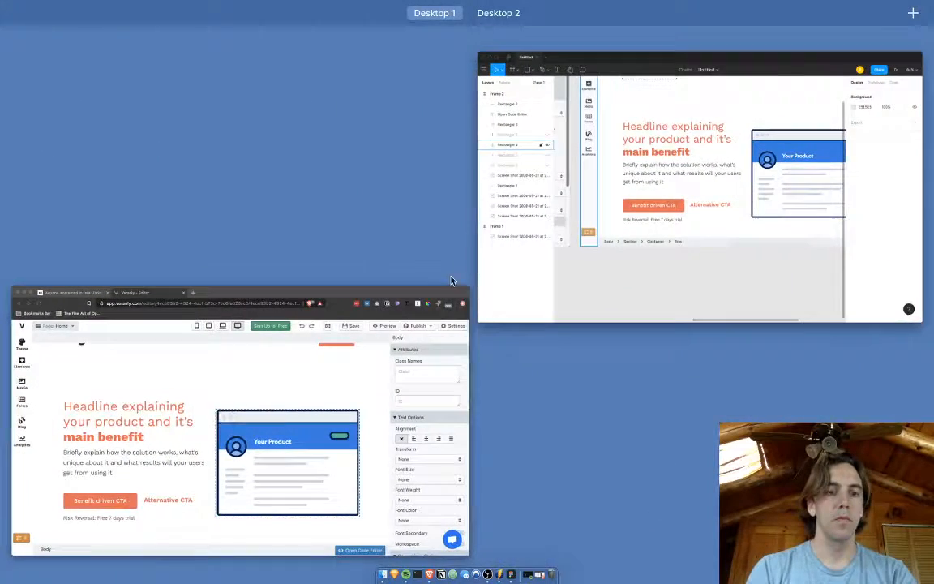
{"action": "left_click", "coordinate": [376, 342]}
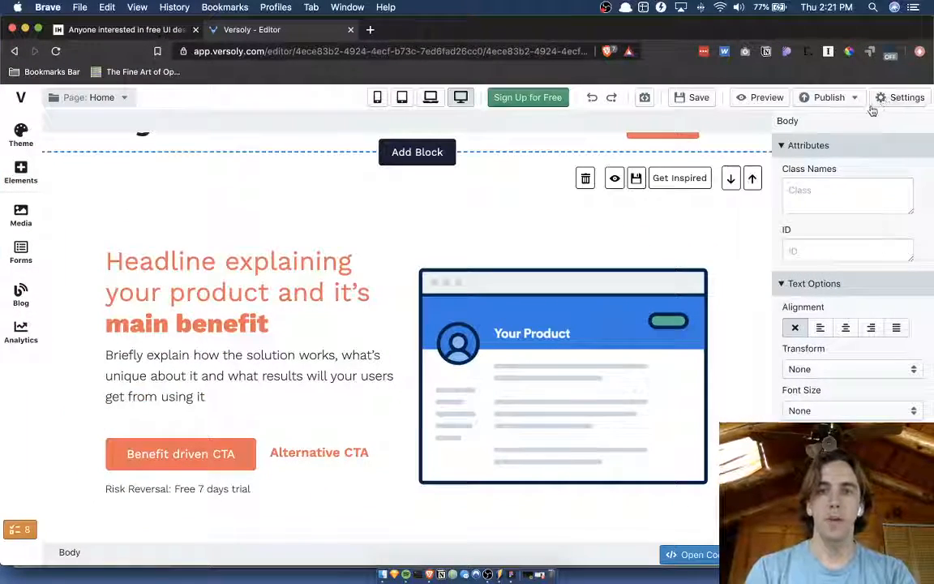
{"action": "key", "text": "super+shift+c"}
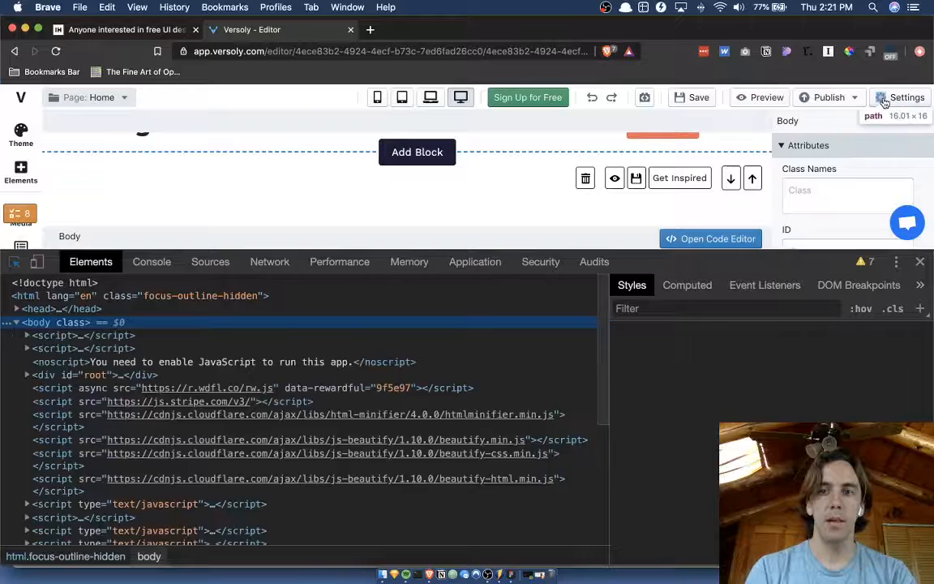
{"action": "left_click", "coordinate": [884, 101]}
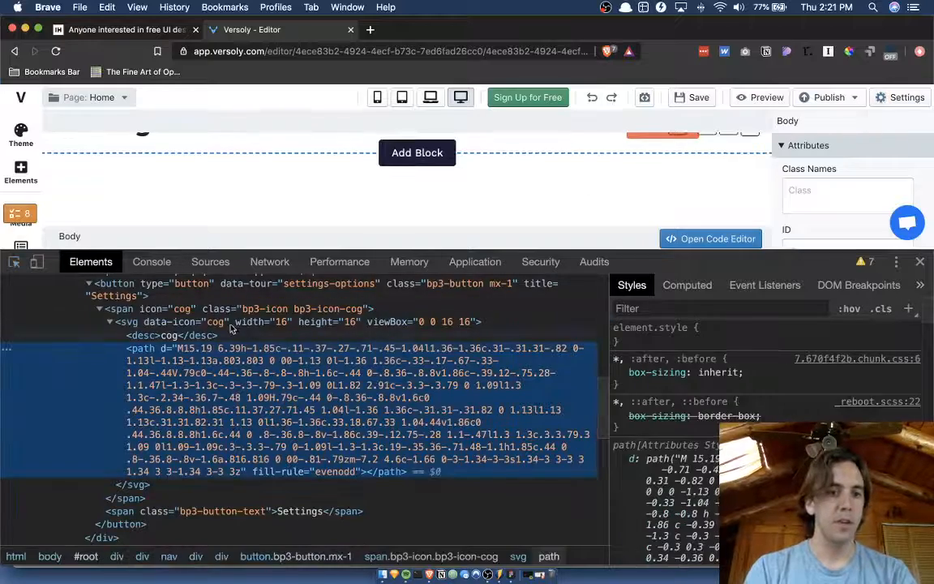
{"action": "left_click", "coordinate": [231, 324]}
Paste the cog icon into Frame 2 in Figma and place it at 19 × 19 px below Analytics, at X 23, Y 421.
{"action": "key", "text": "ctrl+Up"}
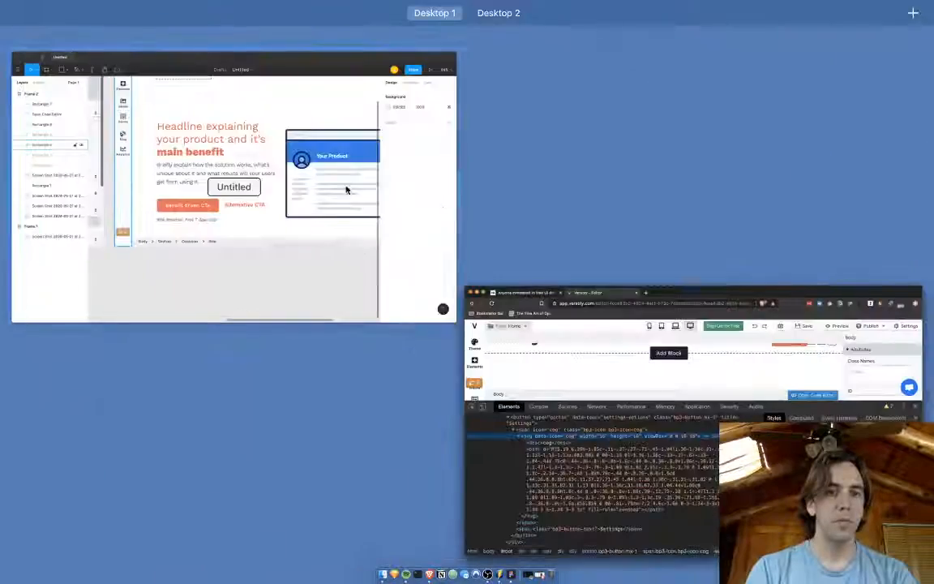
{"action": "left_click", "coordinate": [346, 190]}
{"action": "key", "text": "super+v"}
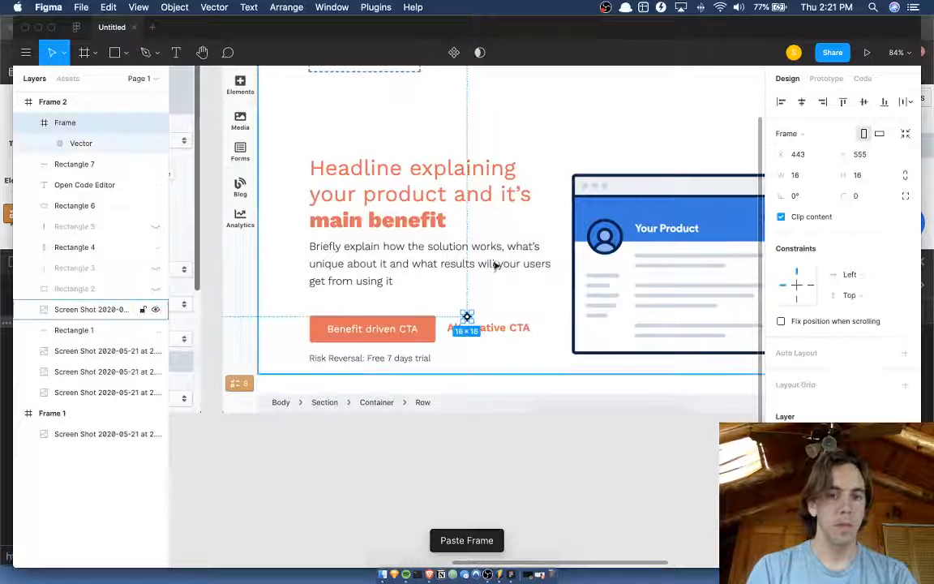
{"action": "left_click_drag", "start_coordinate": [467, 318], "coordinate": [257, 230]}
{"action": "scroll", "coordinate": [218, 227], "scroll_direction": "up", "scroll_amount": 5}
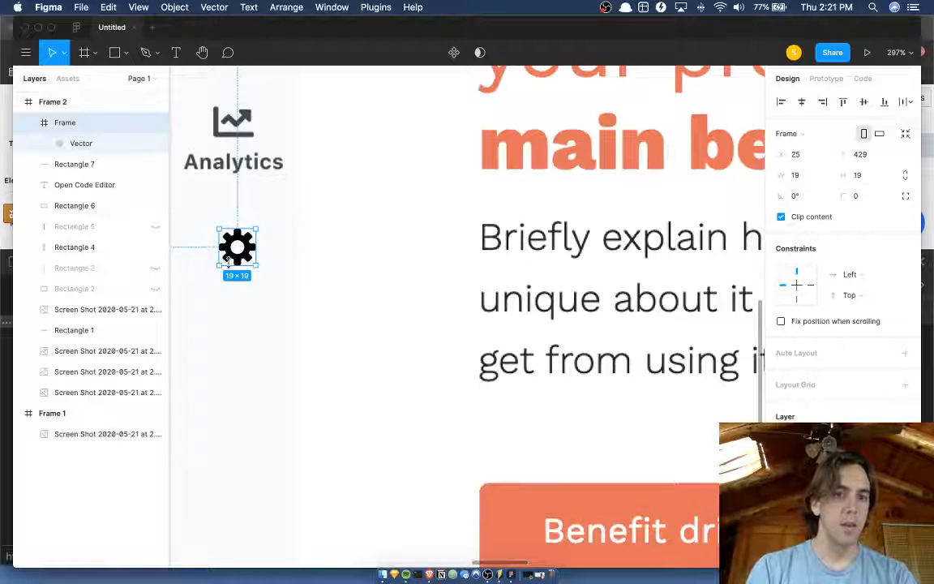
{"action": "left_click_drag", "start_coordinate": [228, 259], "coordinate": [232, 240]}
{"action": "scroll", "coordinate": [232, 241], "scroll_direction": "down", "scroll_amount": 5}
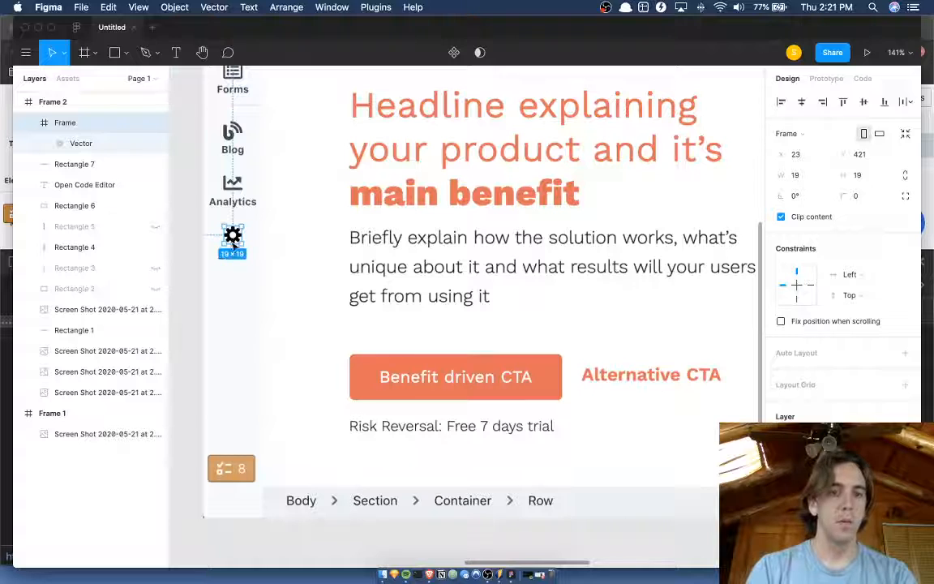
Add a text label reading "Settings" below the cog icon in the sidebar.
{"action": "key", "text": "t"}
{"action": "left_click", "coordinate": [223, 266]}
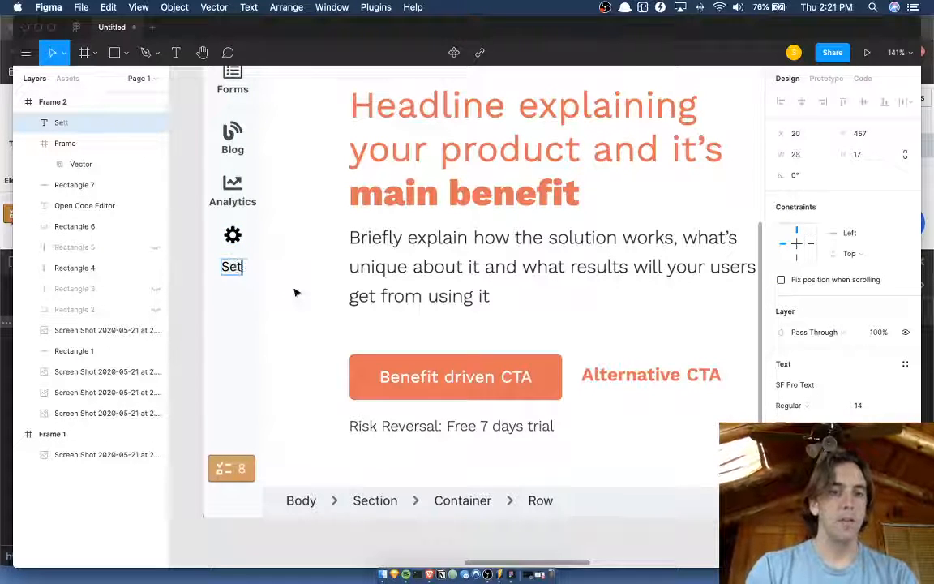
{"action": "type", "text": "Settings"}
{"action": "key", "text": "Escape"}
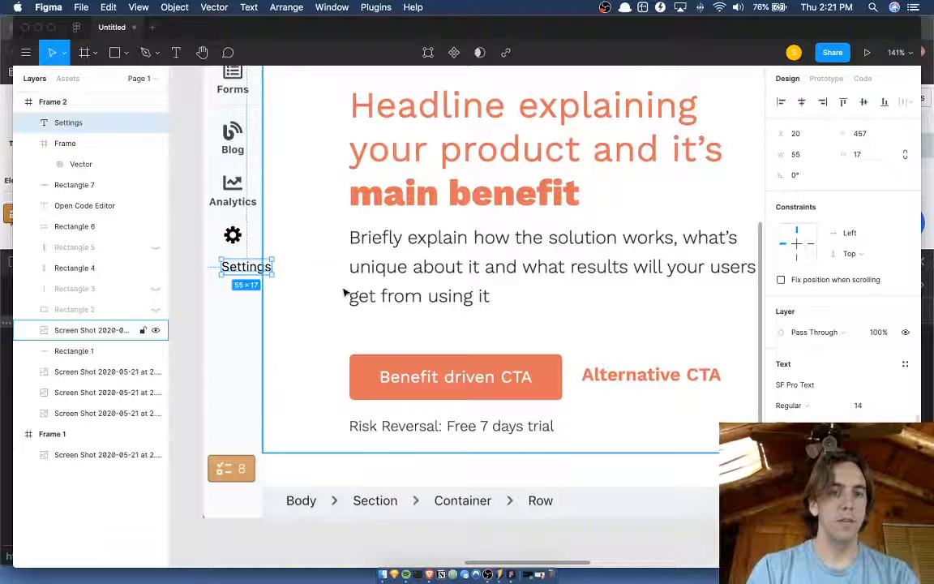
Style the Settings label as SF Pro Text Semibold at size 12.
{"action": "left_click", "coordinate": [802, 406]}
{"action": "left_click", "coordinate": [791, 418]}
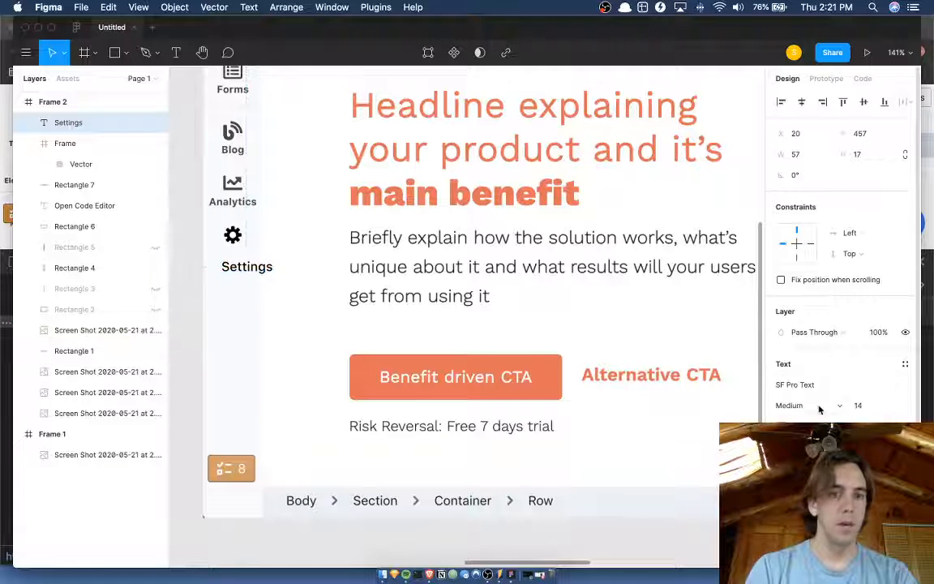
{"action": "left_click", "coordinate": [819, 409]}
{"action": "left_click", "coordinate": [812, 419]}
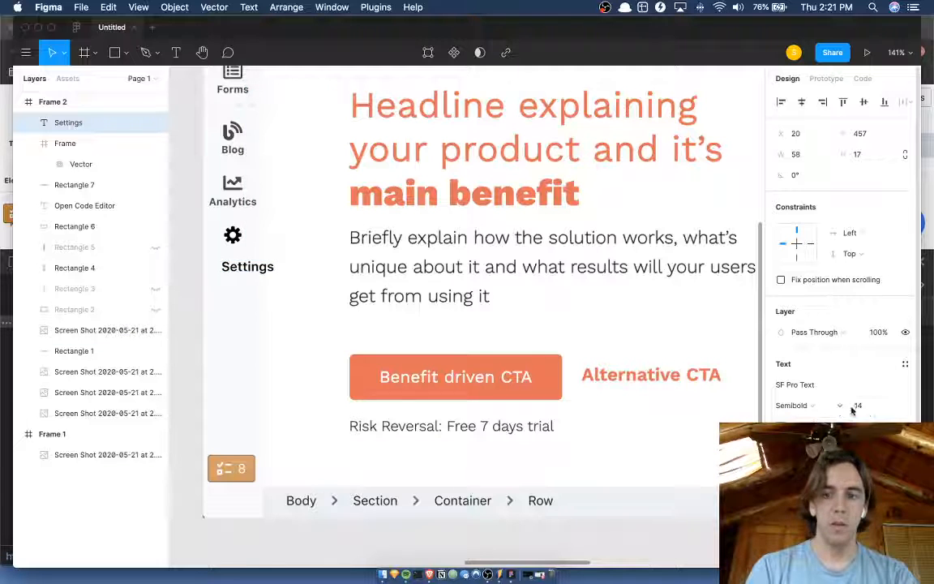
{"action": "left_click", "coordinate": [861, 407]}
{"action": "type", "text": "12"}
{"action": "key", "text": "Return"}
{"action": "key", "text": "Return"}
Nudge the Settings label to X 9, Y 450 so it sits centered under the cog icon.
{"action": "key", "text": "Left"}
{"action": "key", "text": "Left"}
{"action": "key", "text": "Left"}
{"action": "key", "text": "Left"}
{"action": "key", "text": "Left"}
{"action": "key", "text": "Left"}
{"action": "key", "text": "Left"}
{"action": "key", "text": "Left"}
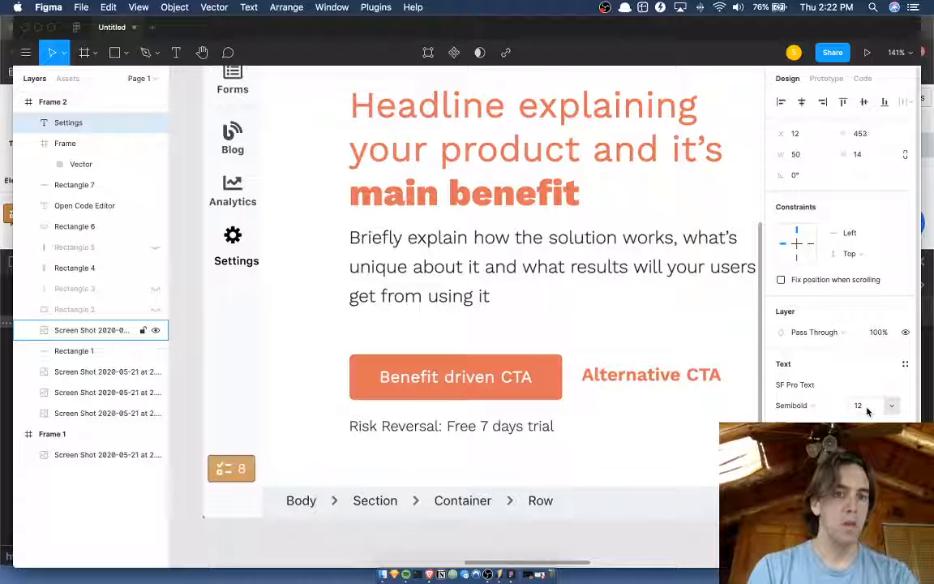
{"action": "key", "text": "Left"}
{"action": "key", "text": "Left"}
{"action": "key", "text": "Up"}
{"action": "key", "text": "Up"}
{"action": "key", "text": "Up"}
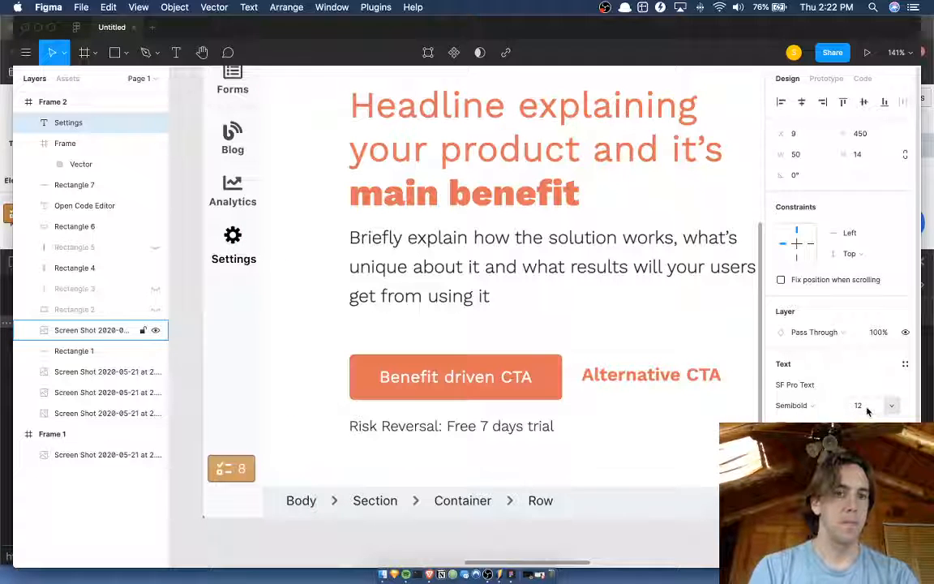
Bring the sidebar's 65 × 740 tinted rectangle to the front of Frame 2, above the Settings label and cog icon.
{"action": "left_click", "coordinate": [218, 346]}
{"action": "scroll", "coordinate": [217, 346], "scroll_direction": "up", "scroll_amount": 1}
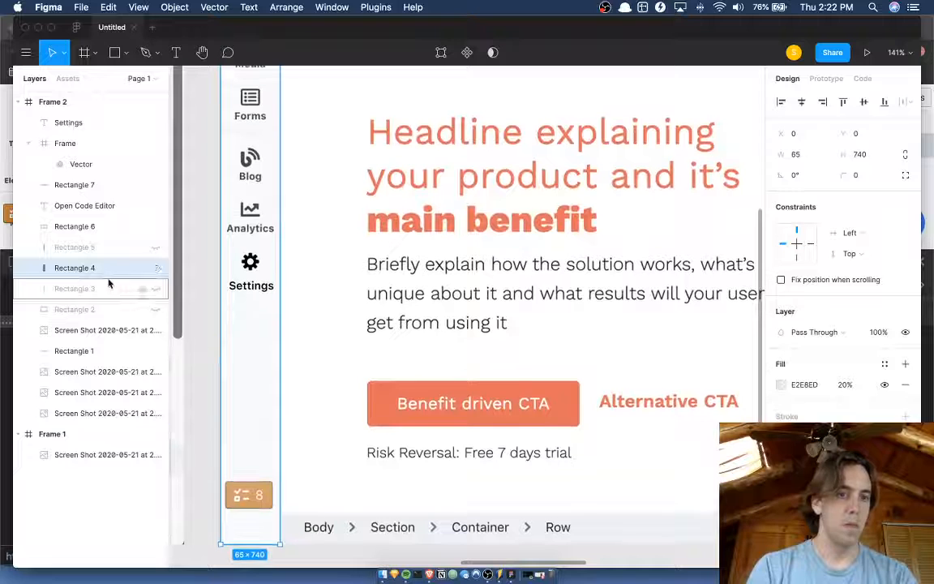
{"action": "key", "text": "alt"}
{"action": "key", "text": "alt+super+bracketright"}
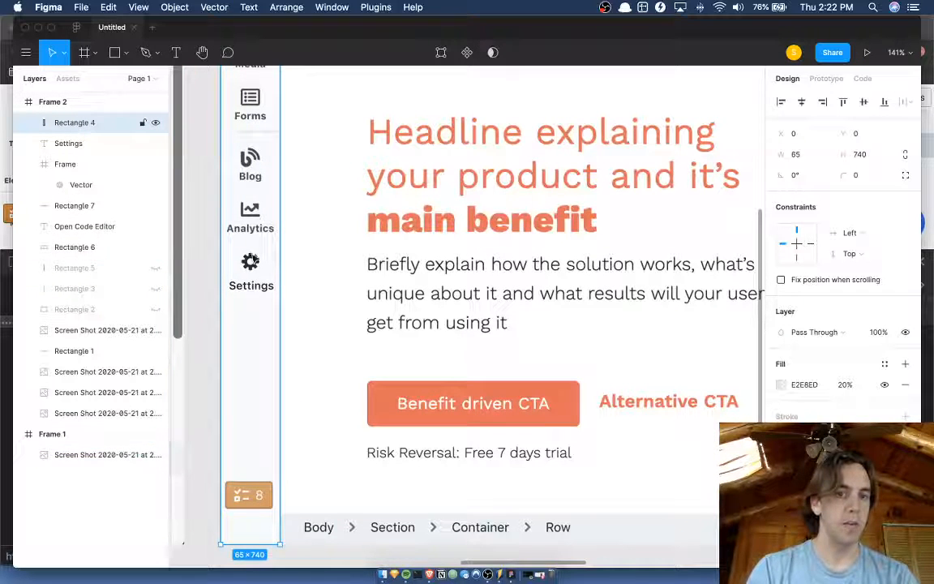
{"action": "scroll", "coordinate": [252, 265], "scroll_direction": "up", "scroll_amount": 5}
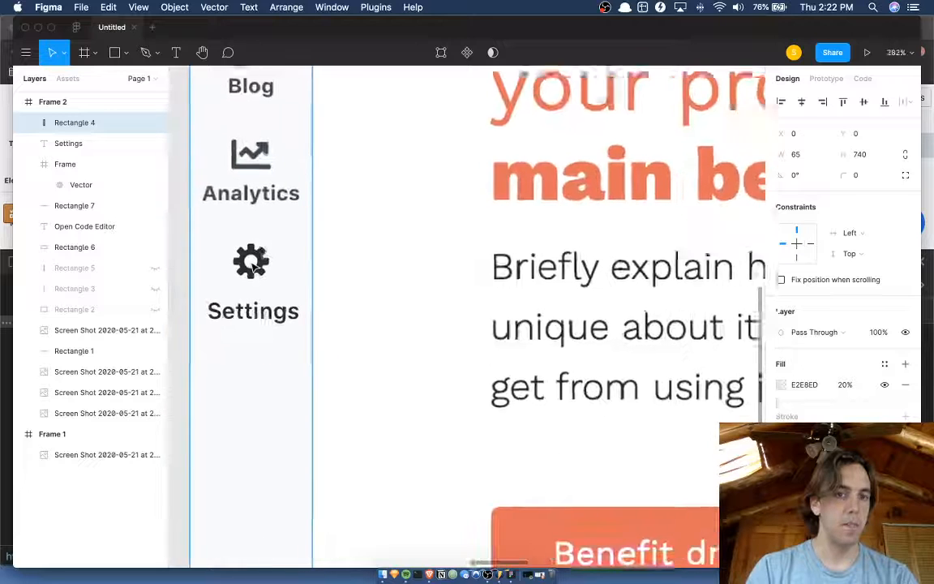
{"action": "scroll", "coordinate": [272, 138], "scroll_direction": "up", "scroll_amount": 1}
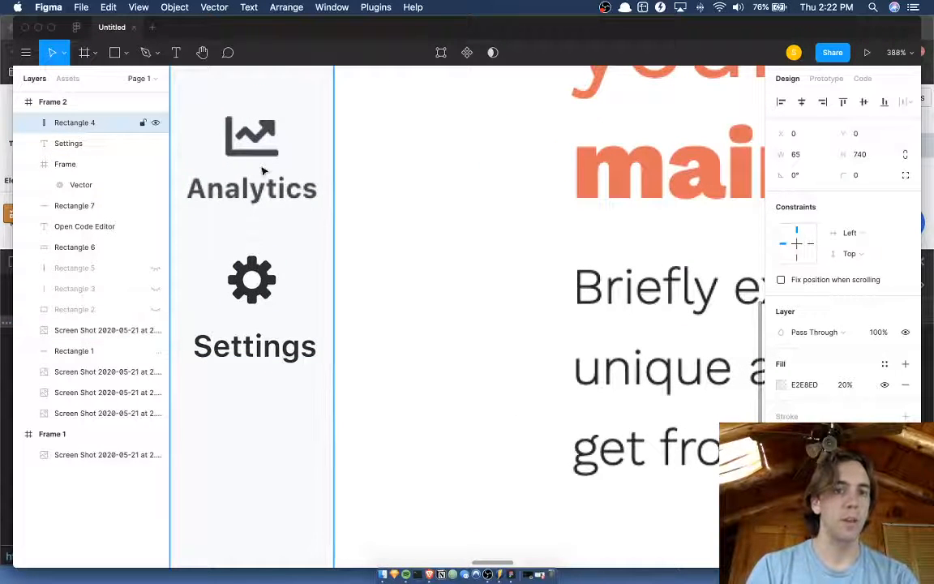
Shift the tinted sidebar rectangle aside and recolor the Settings label by sampling the Analytics label's color.
{"action": "left_click_drag", "start_coordinate": [317, 262], "coordinate": [396, 265]}
{"action": "left_click", "coordinate": [250, 277]}
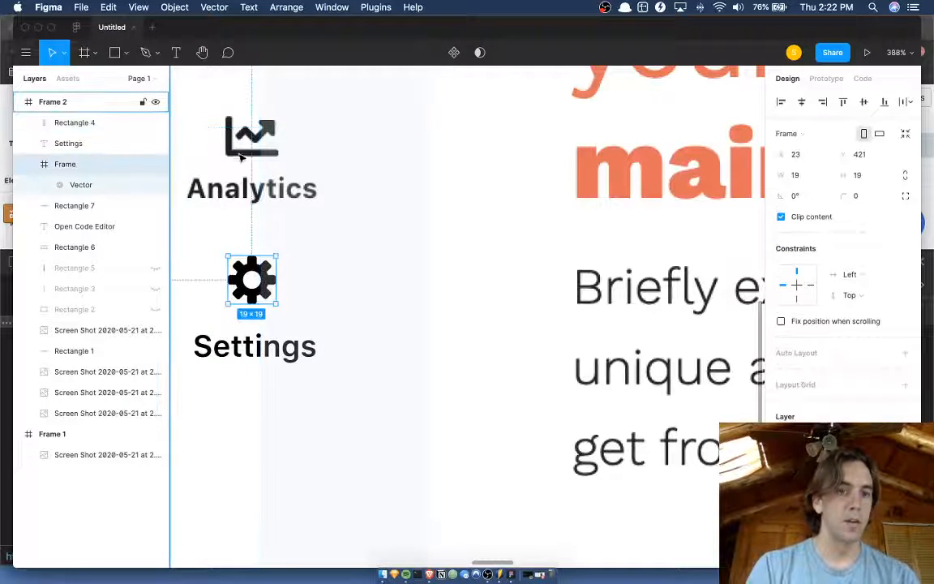
{"action": "key", "text": "i"}
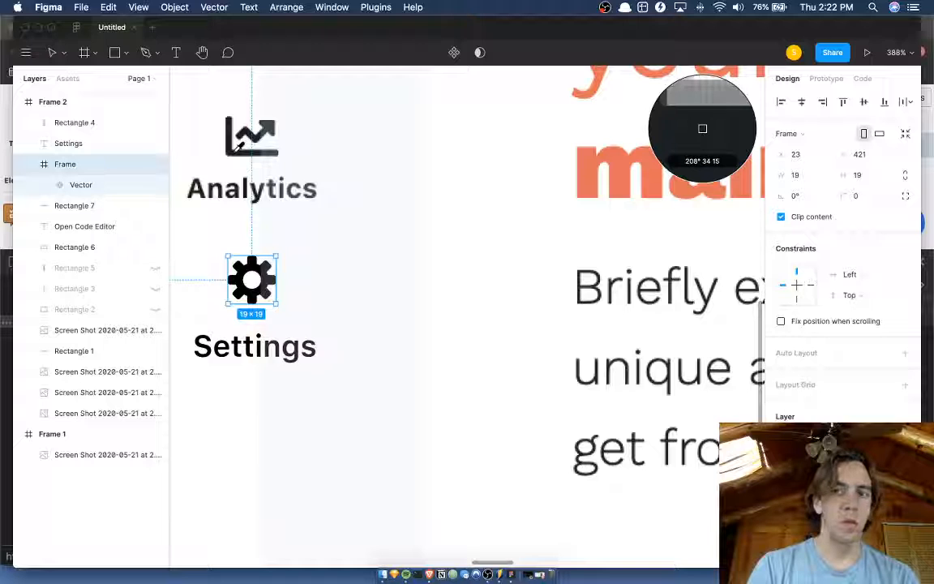
{"action": "key", "text": "Escape"}
{"action": "left_click", "coordinate": [209, 344]}
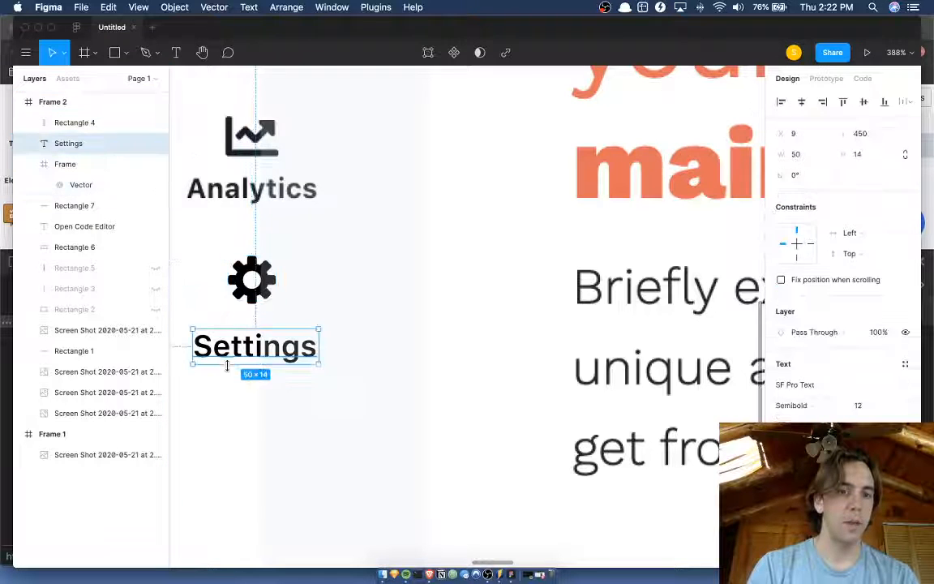
{"action": "key", "text": "i"}
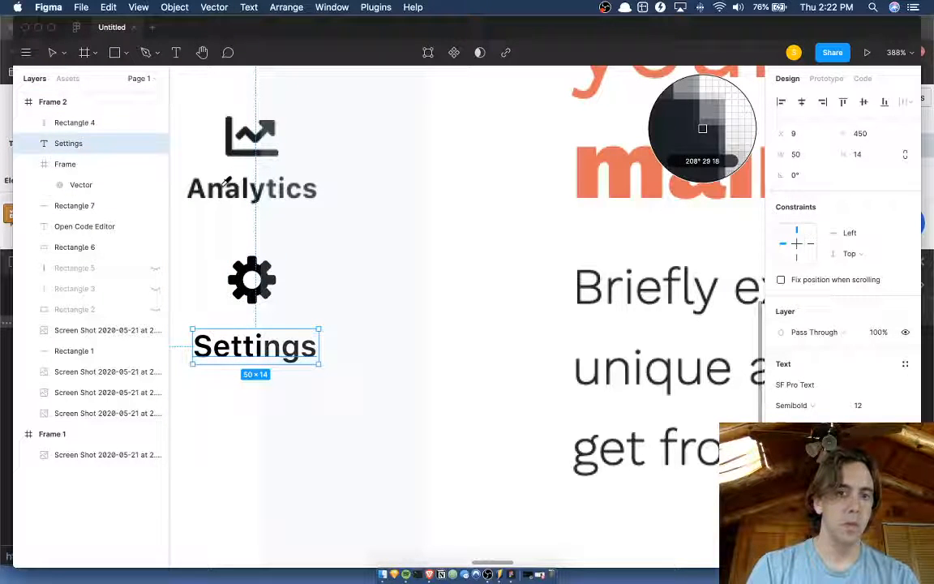
{"action": "left_click", "coordinate": [223, 188]}
{"action": "left_click", "coordinate": [237, 233]}
Move the tinted sidebar rectangle back over the sidebar at X 0, Y 0.
{"action": "scroll", "coordinate": [237, 232], "scroll_direction": "down", "scroll_amount": 5}
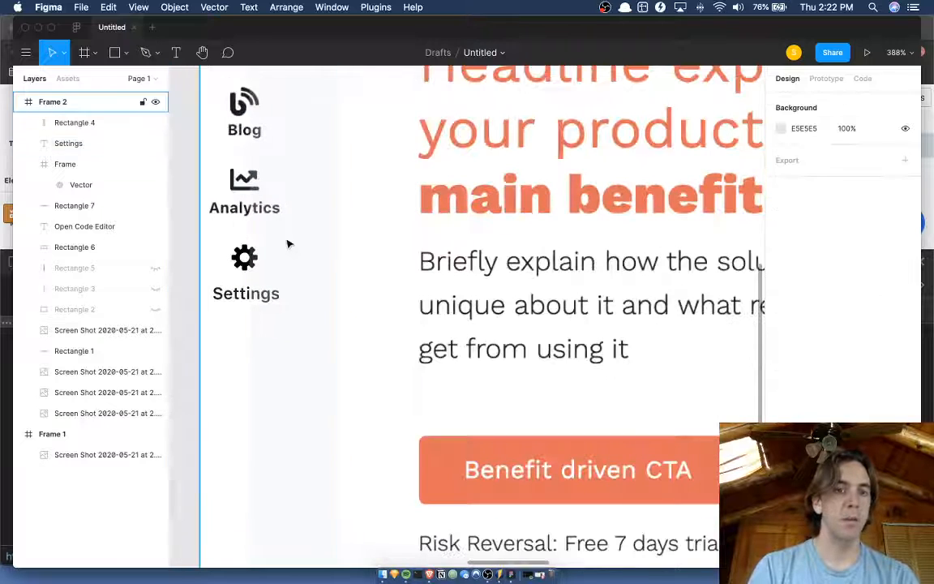
{"action": "left_click", "coordinate": [289, 244]}
{"action": "key", "text": "shift+Left"}
{"action": "key", "text": "shift+Left"}
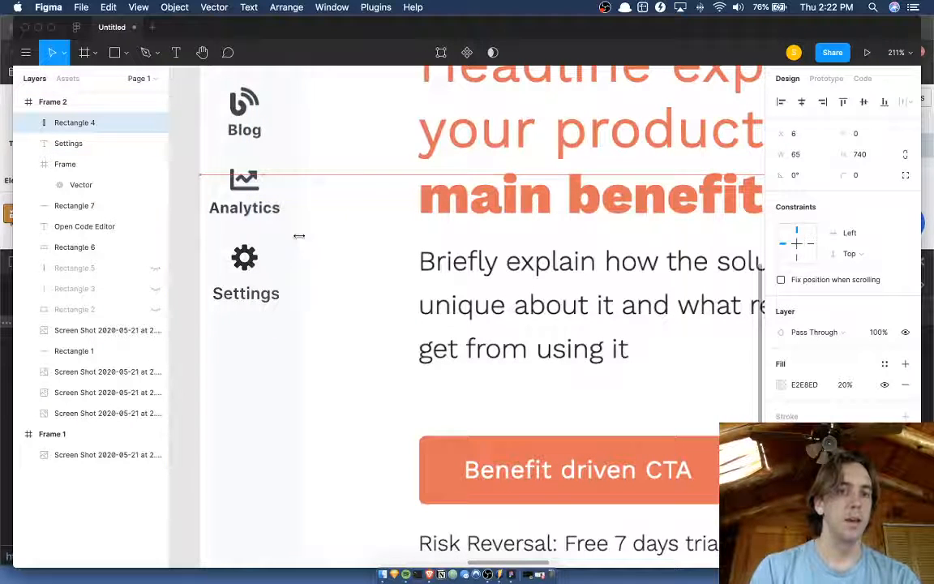
{"action": "key", "text": "Left"}
{"action": "key", "text": "Left"}
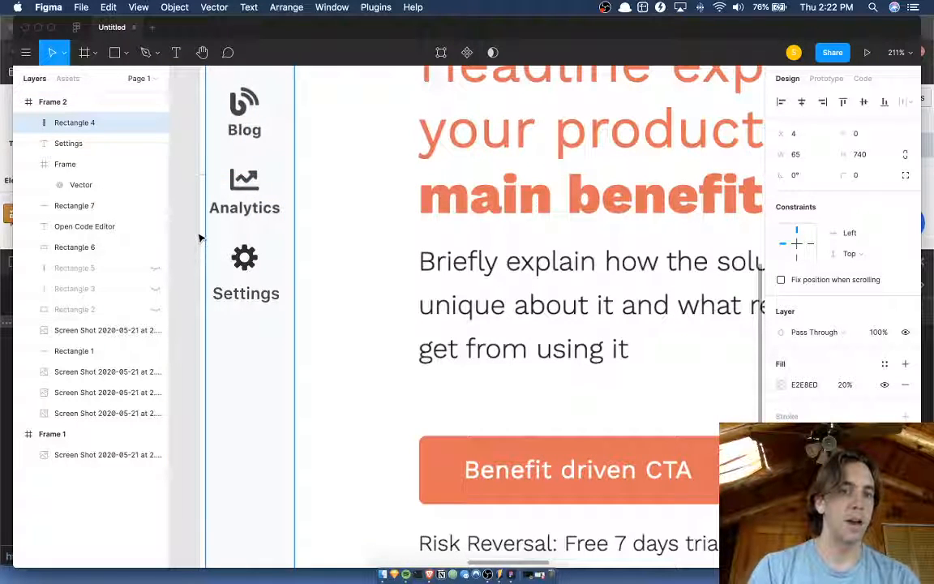
{"action": "scroll", "coordinate": [198, 237], "scroll_direction": "down", "scroll_amount": 3}
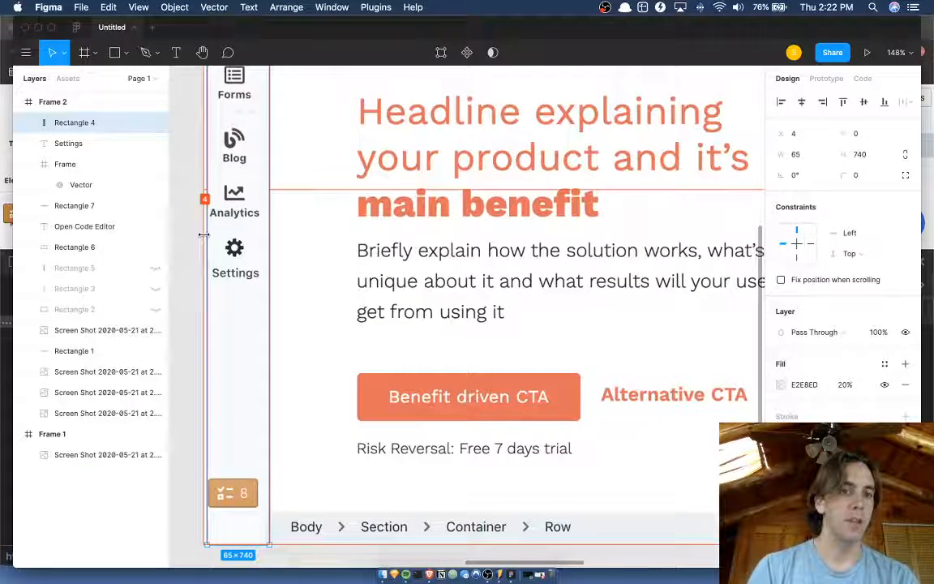
{"action": "key", "text": "Left"}
{"action": "key", "text": "Left"}
{"action": "key", "text": "Left"}
{"action": "key", "text": "Left"}
{"action": "scroll", "coordinate": [203, 235], "scroll_direction": "up", "scroll_amount": 1}
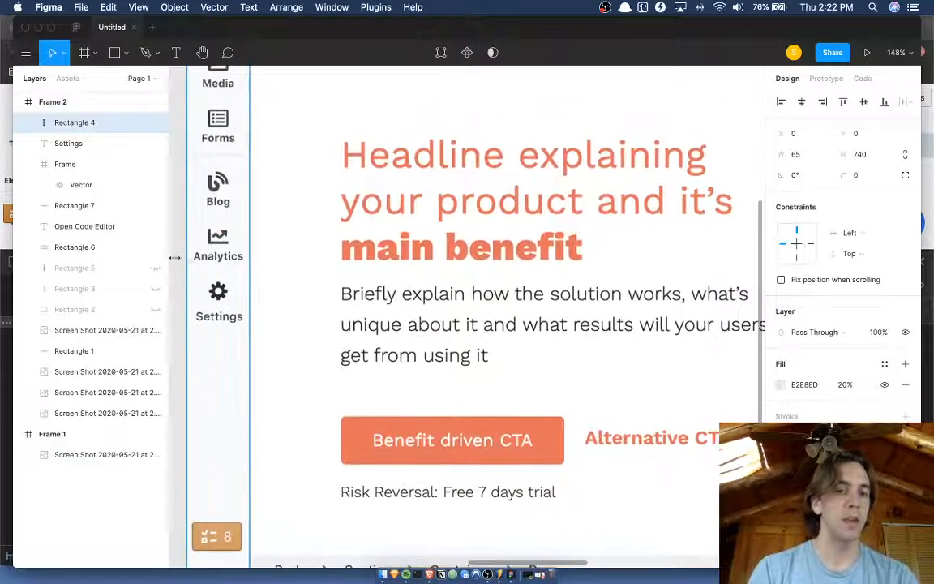
{"action": "left_click", "coordinate": [174, 256]}
{"action": "scroll", "coordinate": [175, 264], "scroll_direction": "down", "scroll_amount": 2}
{"action": "scroll", "coordinate": [177, 279], "scroll_direction": "up", "scroll_amount": 3}
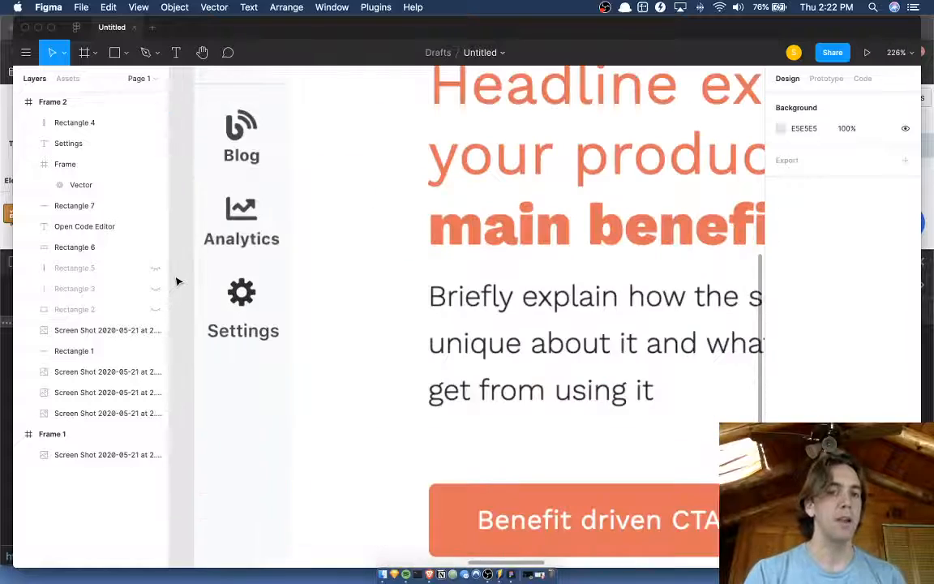
Nudge the Settings label closer to the cog icon, to X 8, Y 448.
{"action": "left_click", "coordinate": [239, 336]}
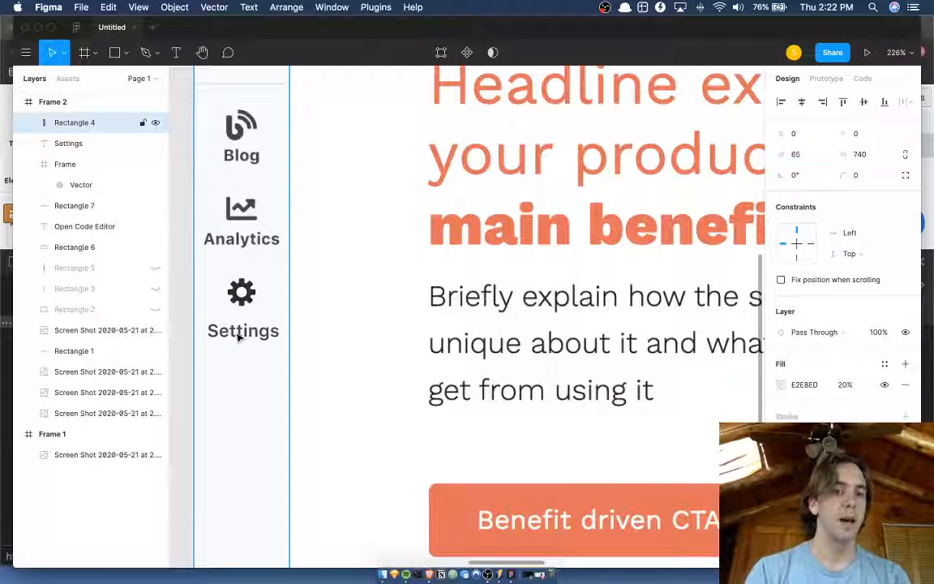
{"action": "scroll", "coordinate": [231, 338], "scroll_direction": "down", "scroll_amount": 5}
{"action": "left_click", "coordinate": [208, 339]}
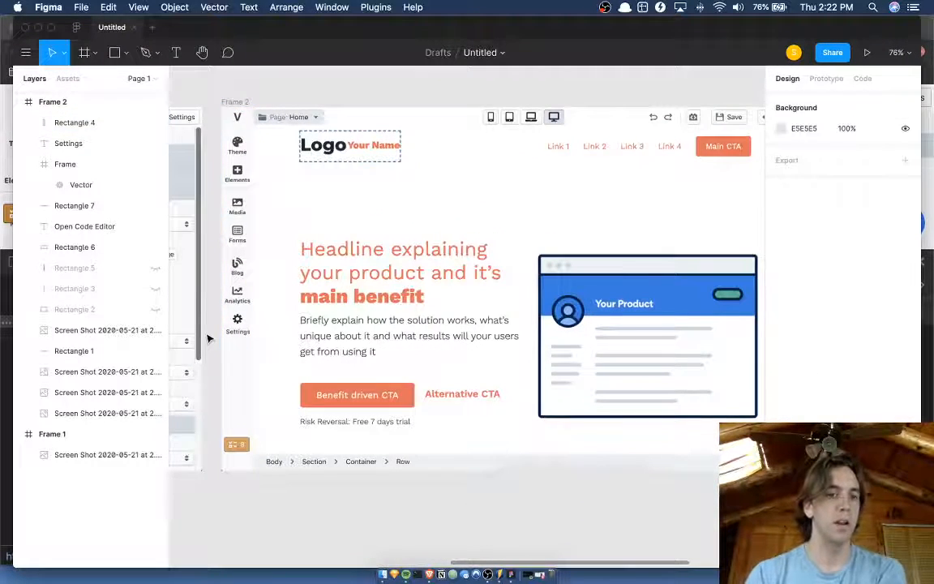
{"action": "right_click", "coordinate": [208, 339]}
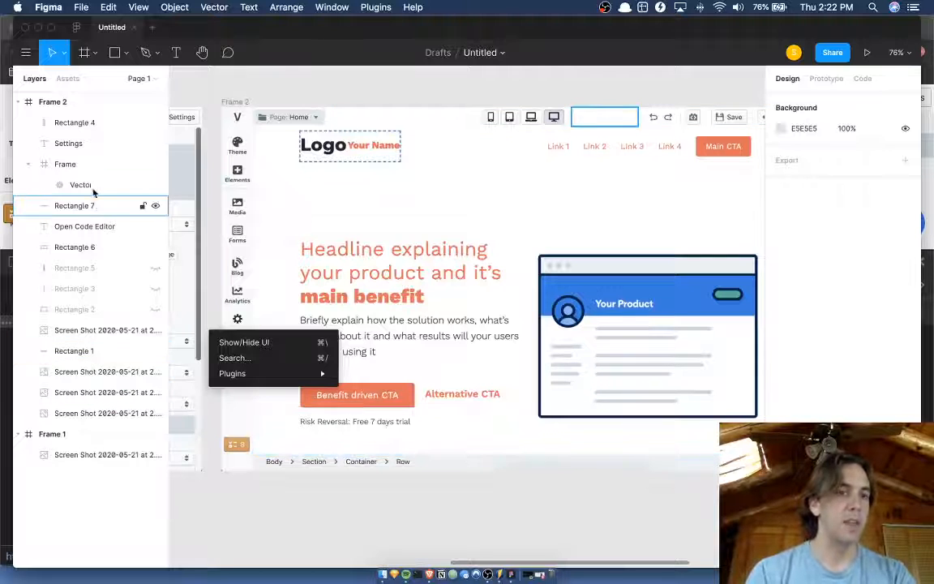
{"action": "left_click", "coordinate": [82, 143]}
{"action": "scroll", "coordinate": [224, 335], "scroll_direction": "up", "scroll_amount": 5}
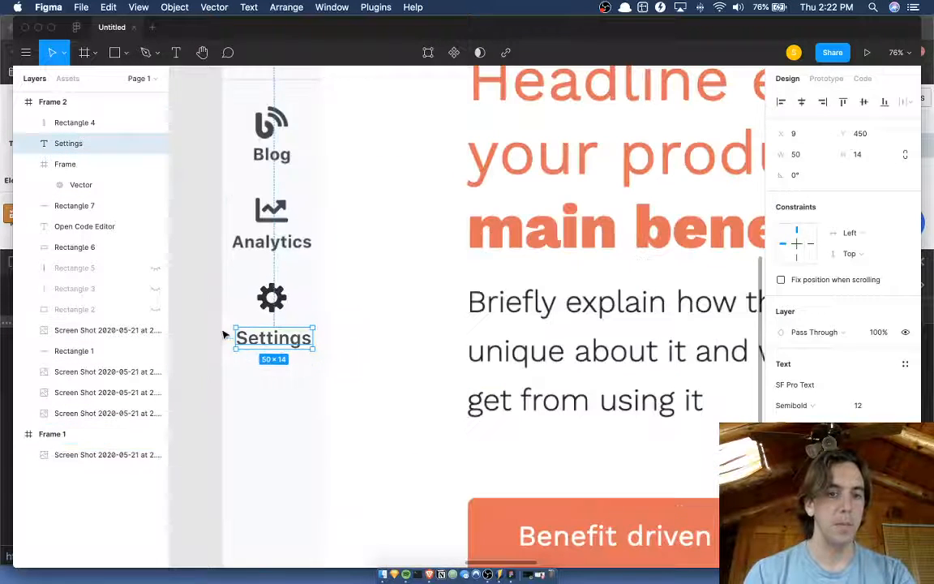
{"action": "key", "text": "Left"}
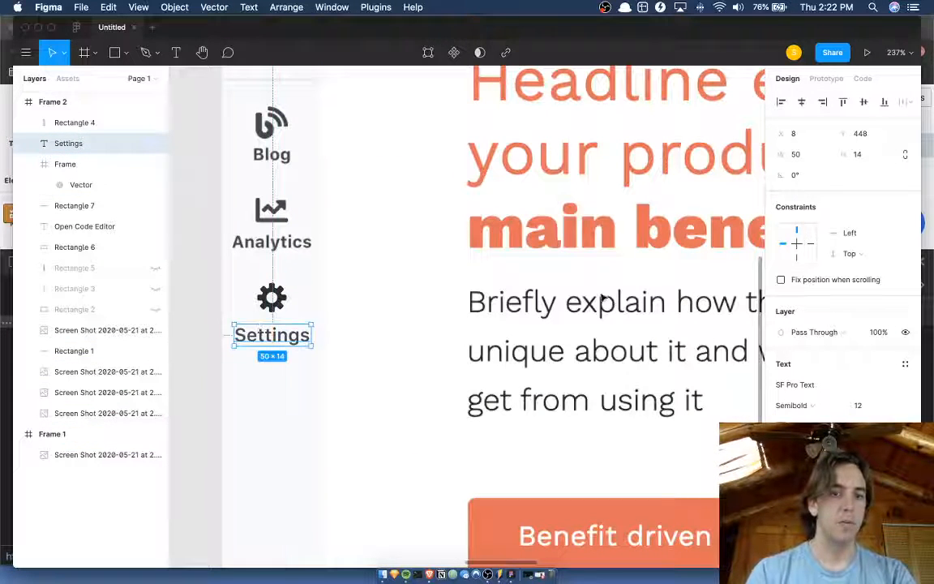
Set the Settings label's weight to Bold, keep its size at 12, and nudge it to X 8, Y 447.
{"action": "left_click", "coordinate": [792, 404]}
{"action": "left_click", "coordinate": [800, 420]}
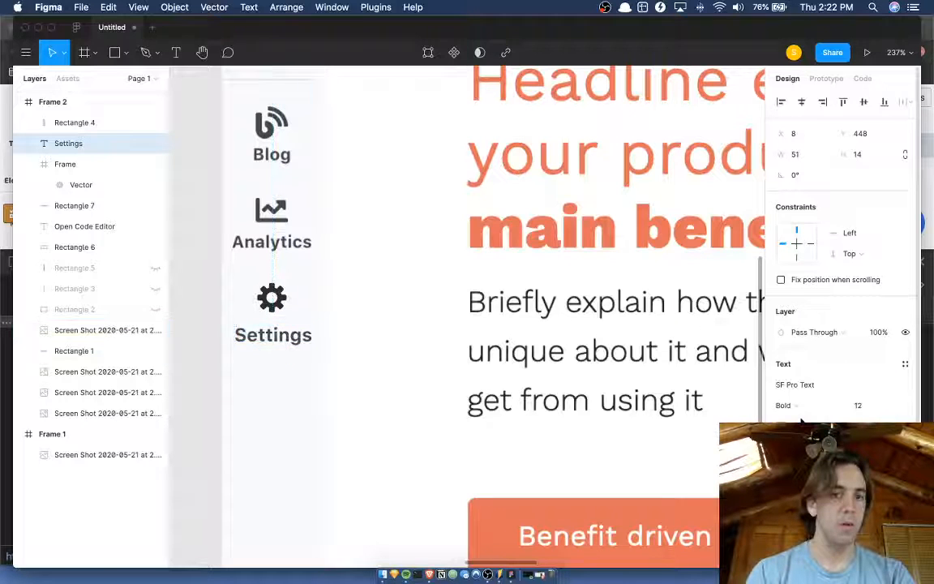
{"action": "key", "text": "Up"}
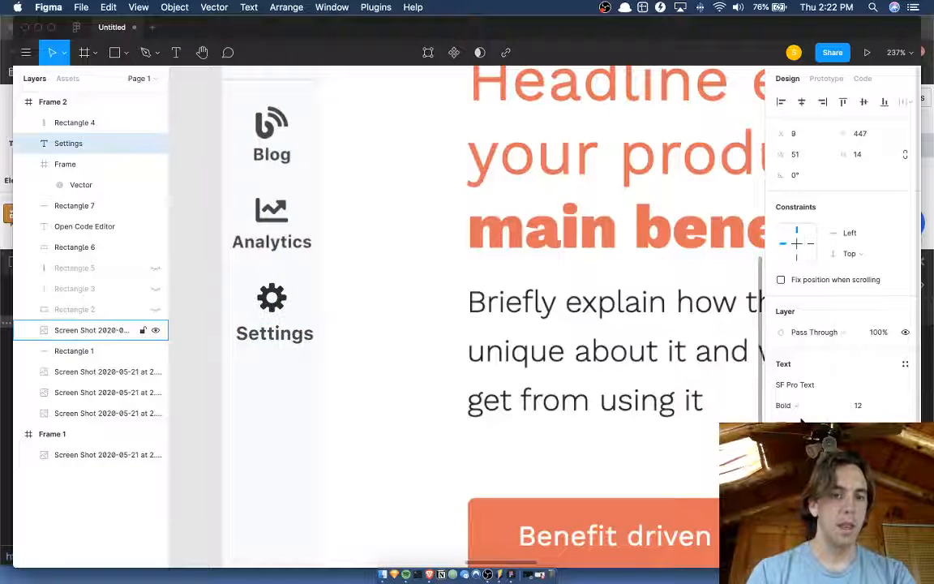
{"action": "left_click", "coordinate": [871, 407]}
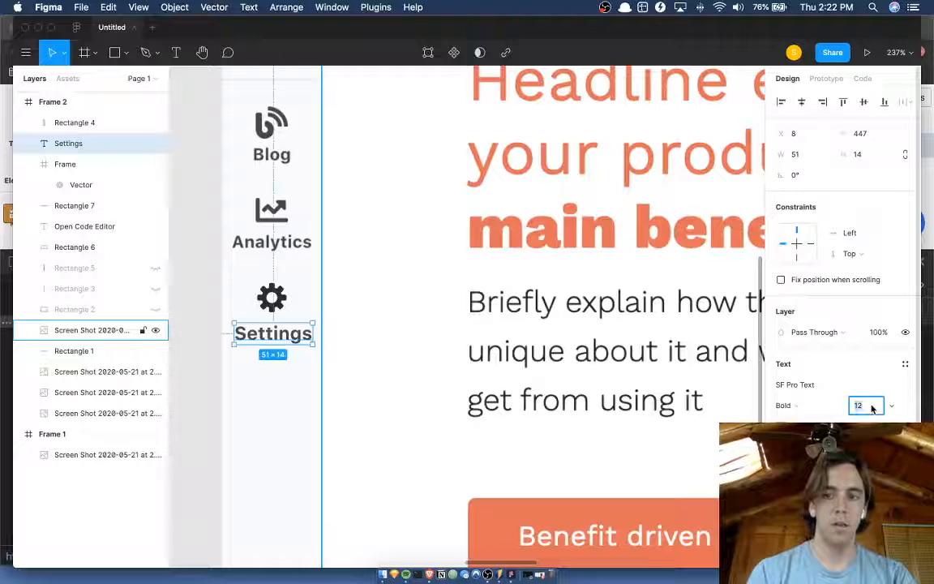
{"action": "key", "text": "Down"}
{"action": "key", "text": "Up"}
{"action": "key", "text": "Up"}
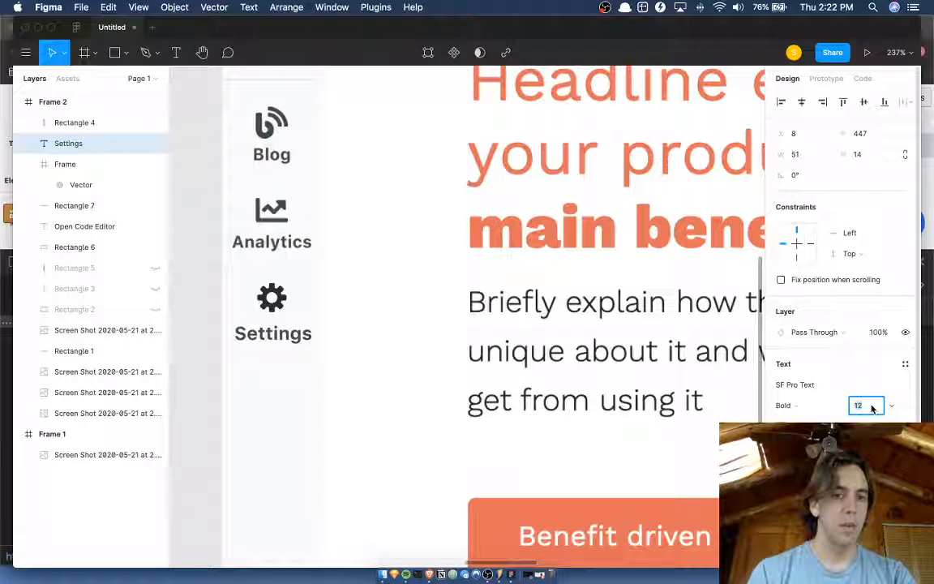
{"action": "left_click", "coordinate": [186, 307]}
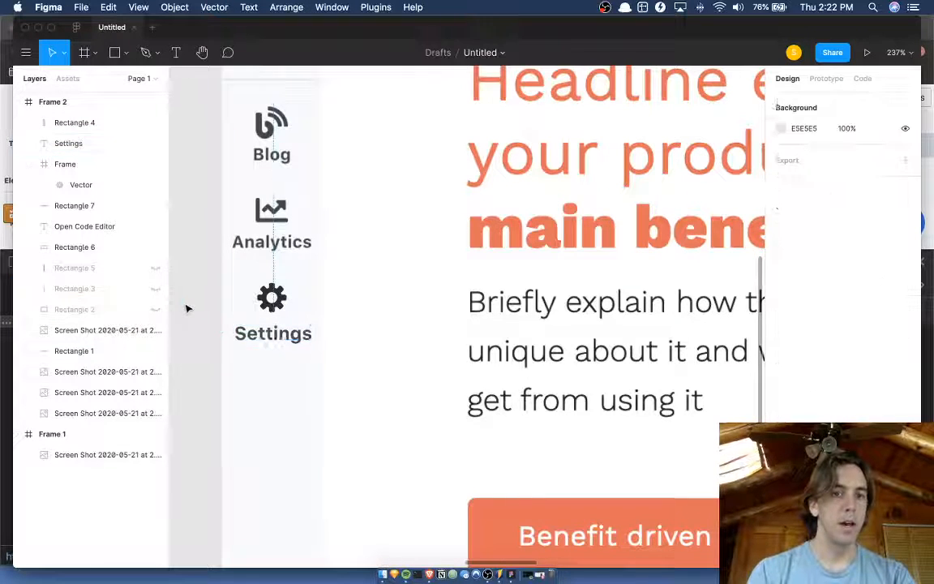
Examine Frame 2's sidebar with the Settings item, its top toolbar buttons and the options panel.
{"action": "scroll", "coordinate": [188, 307], "scroll_direction": "down", "scroll_amount": 3}
{"action": "scroll", "coordinate": [190, 306], "scroll_direction": "up", "scroll_amount": 4}
{"action": "scroll", "coordinate": [193, 309], "scroll_direction": "down", "scroll_amount": 10}
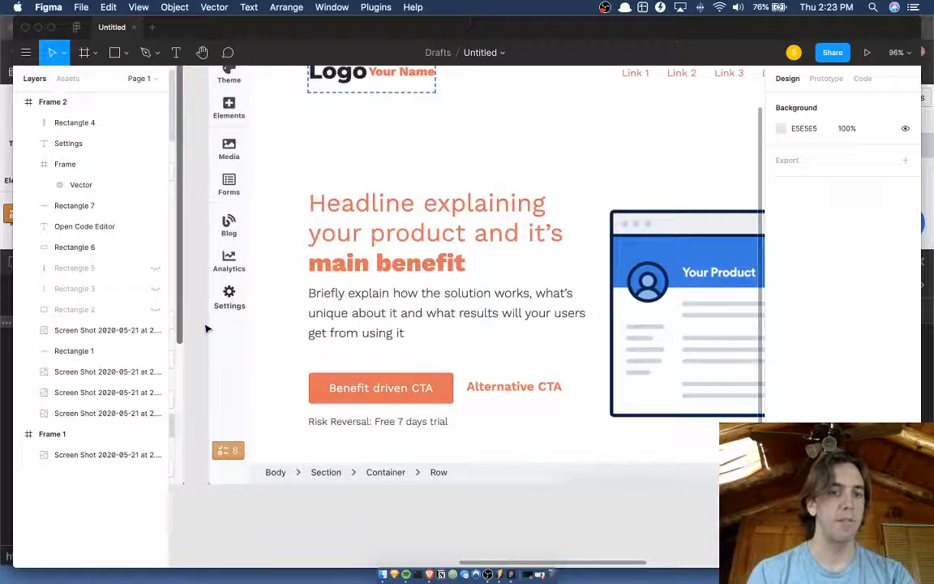
{"action": "scroll", "coordinate": [180, 327], "scroll_direction": "down", "scroll_amount": 4}
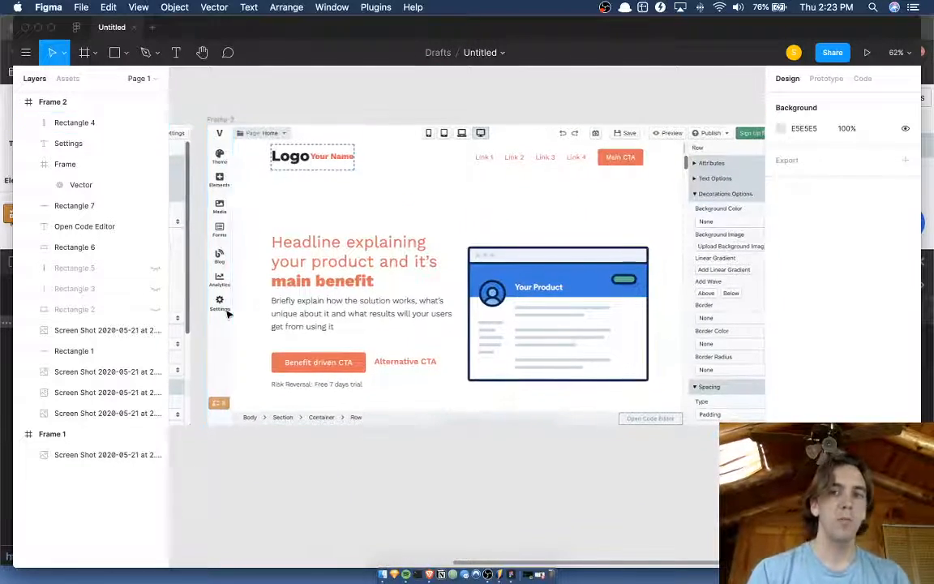
{"action": "scroll", "coordinate": [226, 313], "scroll_direction": "right", "scroll_amount": 1}
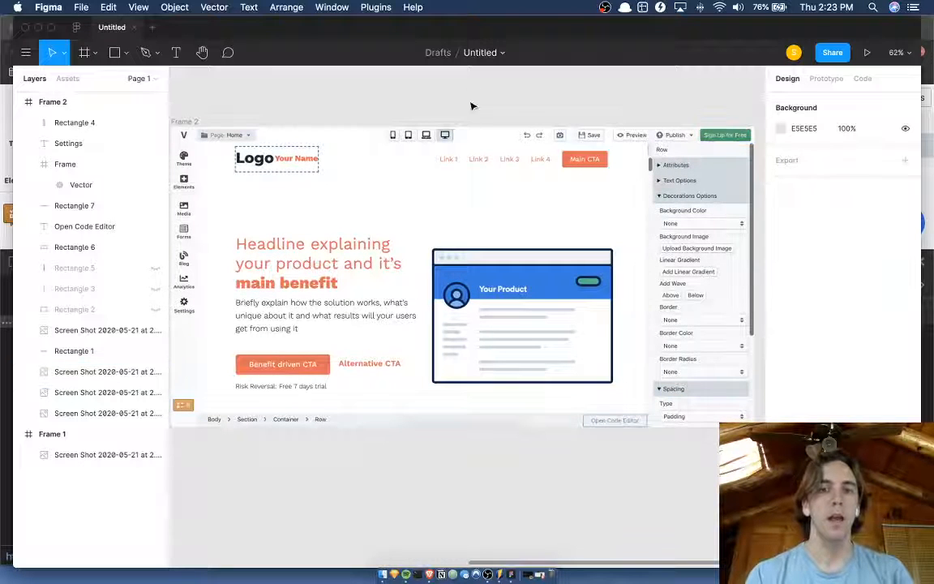
{"action": "scroll", "coordinate": [435, 139], "scroll_direction": "up", "scroll_amount": 2}
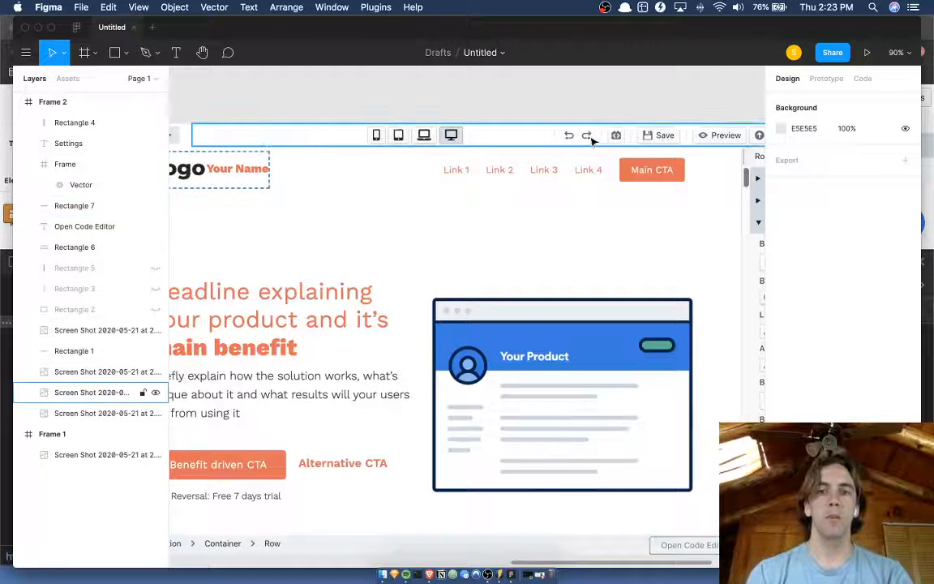
{"action": "scroll", "coordinate": [591, 138], "scroll_direction": "right", "scroll_amount": 3}
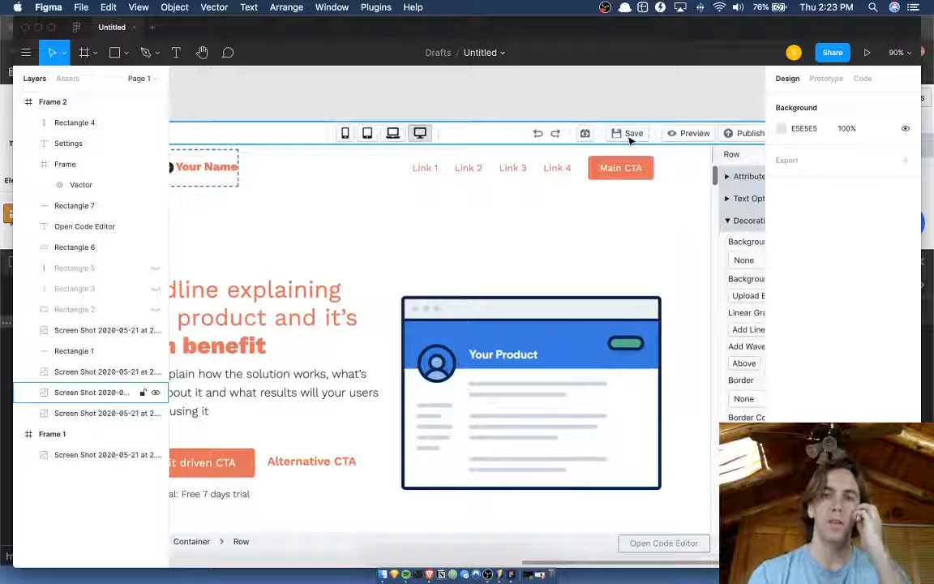
{"action": "scroll", "coordinate": [634, 140], "scroll_direction": "right", "scroll_amount": 5}
{"action": "scroll", "coordinate": [634, 140], "scroll_direction": "down", "scroll_amount": 2}
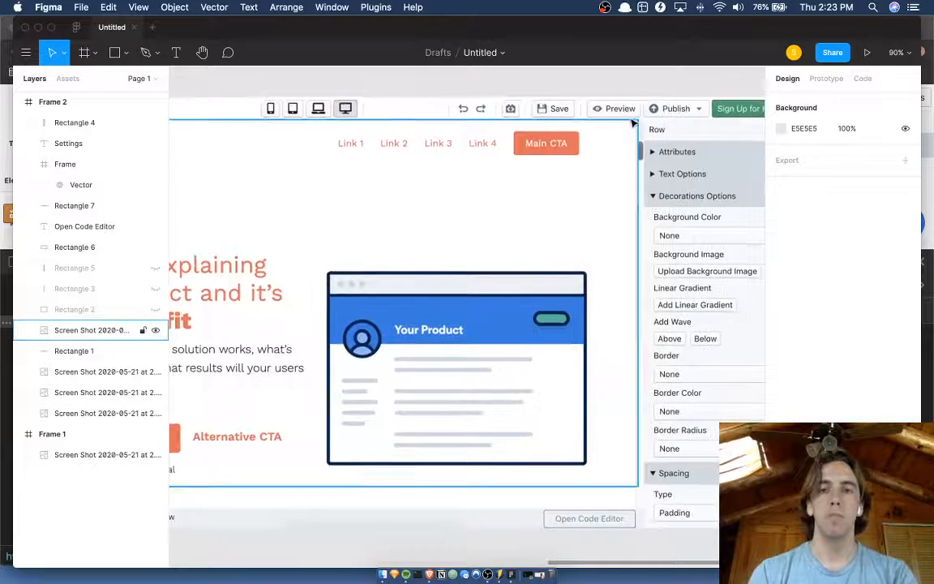
{"action": "scroll", "coordinate": [690, 126], "scroll_direction": "right", "scroll_amount": 2}
{"action": "scroll", "coordinate": [691, 126], "scroll_direction": "up", "scroll_amount": 2}
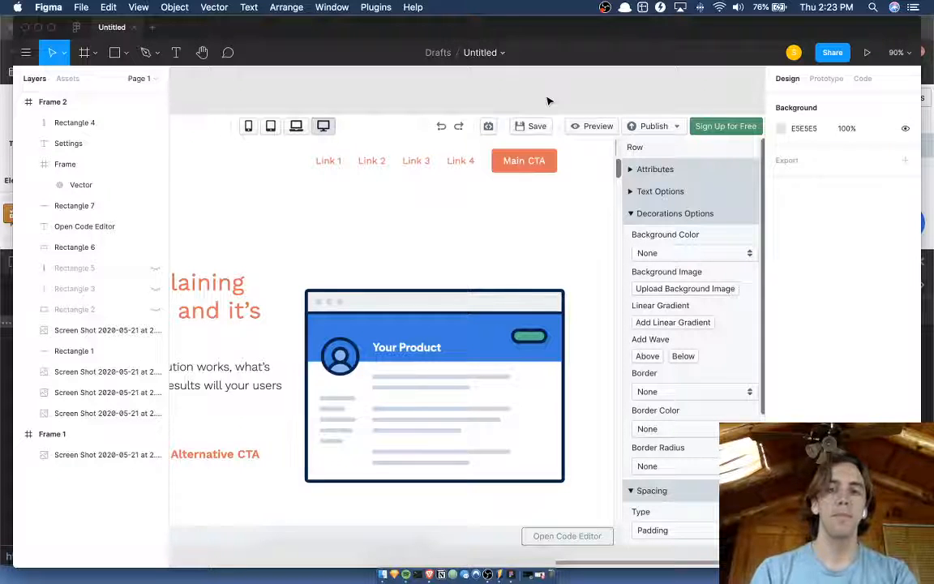
{"action": "scroll", "coordinate": [548, 100], "scroll_direction": "right", "scroll_amount": 1}
{"action": "scroll", "coordinate": [547, 101], "scroll_direction": "down", "scroll_amount": 3}
{"action": "scroll", "coordinate": [546, 103], "scroll_direction": "left", "scroll_amount": 2}
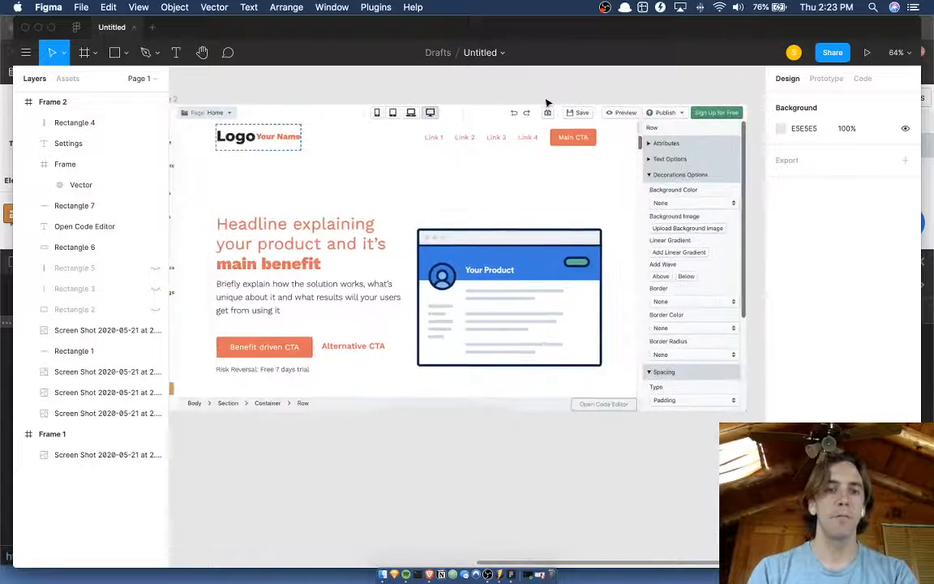
{"action": "scroll", "coordinate": [547, 103], "scroll_direction": "down", "scroll_amount": 1}
{"action": "scroll", "coordinate": [547, 103], "scroll_direction": "up", "scroll_amount": 1}
{"action": "scroll", "coordinate": [546, 103], "scroll_direction": "down", "scroll_amount": 1}
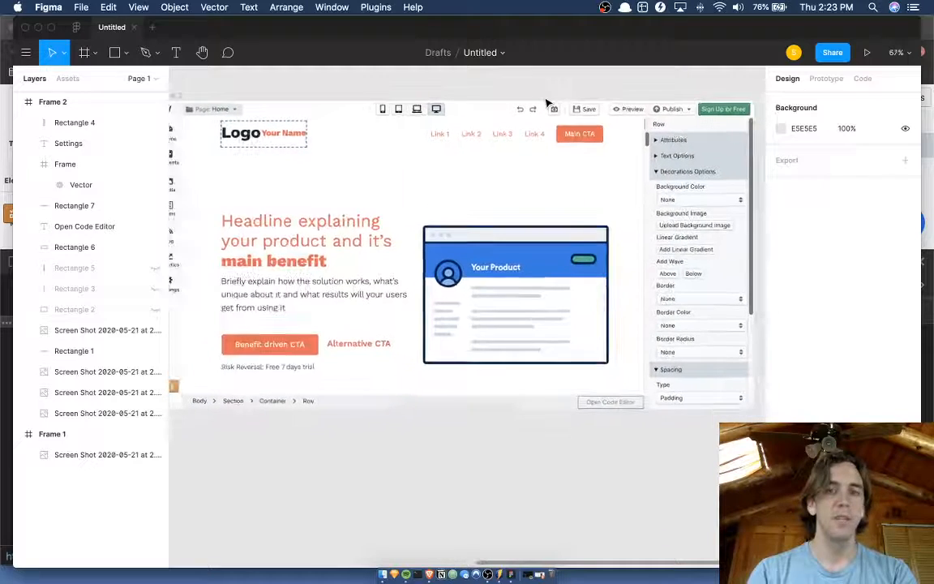
Hide the editor's interface and review the whole Frame 2 mockup up close.
{"action": "key", "text": "super+backslash"}
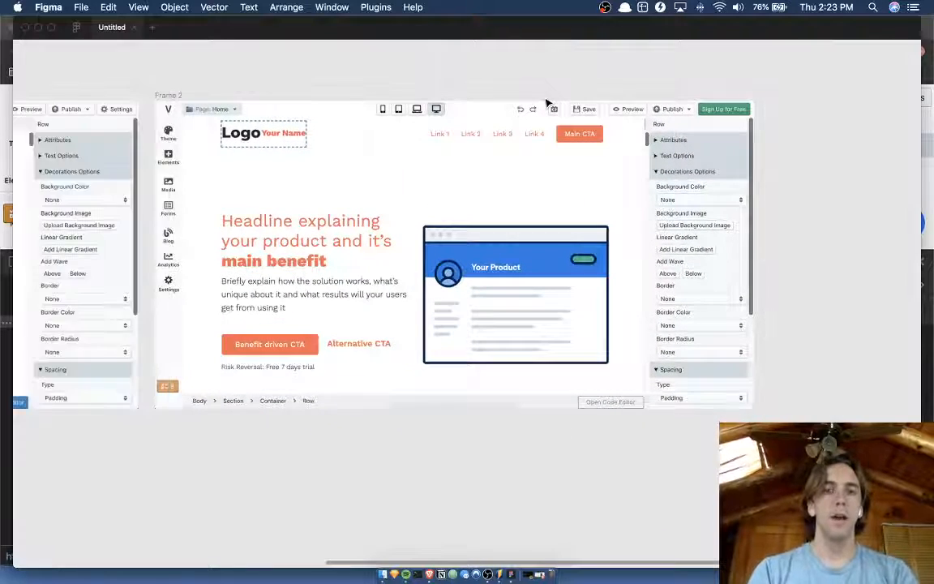
{"action": "scroll", "coordinate": [547, 103], "scroll_direction": "up", "scroll_amount": 3}
{"action": "scroll", "coordinate": [546, 103], "scroll_direction": "down", "scroll_amount": 1}
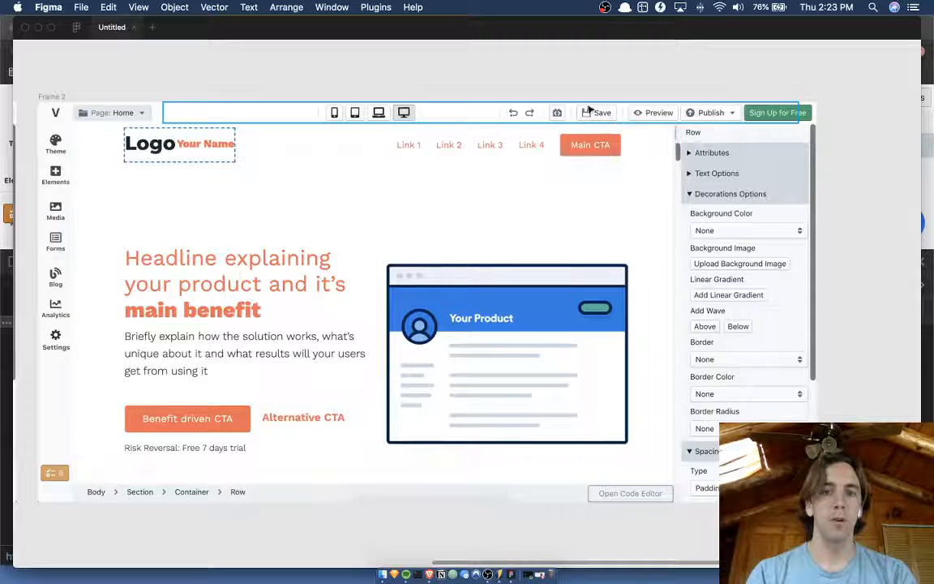
Switch to the live Versoly editor in the browser and close its developer tools.
{"action": "scroll", "coordinate": [585, 57], "scroll_direction": "down", "scroll_amount": 1}
{"action": "scroll", "coordinate": [585, 57], "scroll_direction": "left", "scroll_amount": 1}
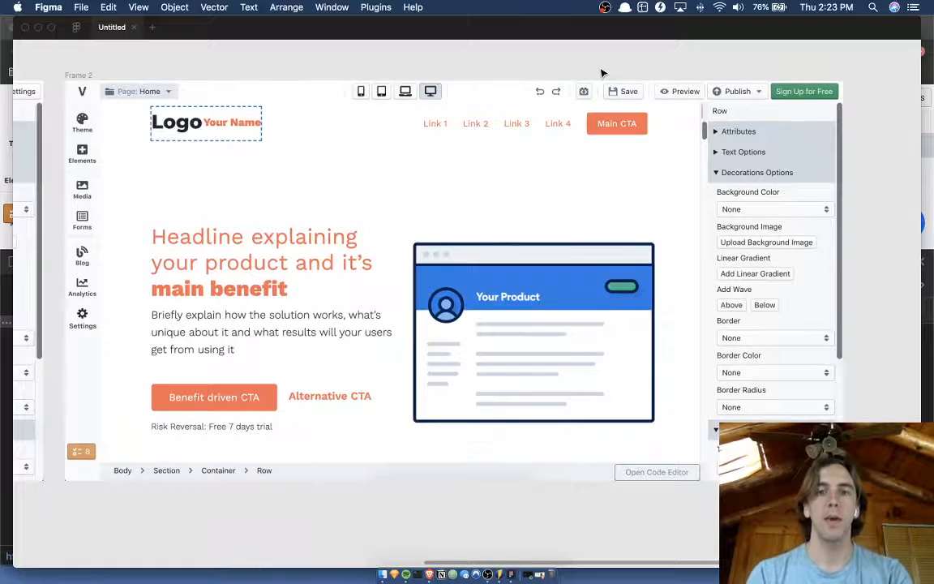
{"action": "scroll", "coordinate": [602, 74], "scroll_direction": "up", "scroll_amount": 3}
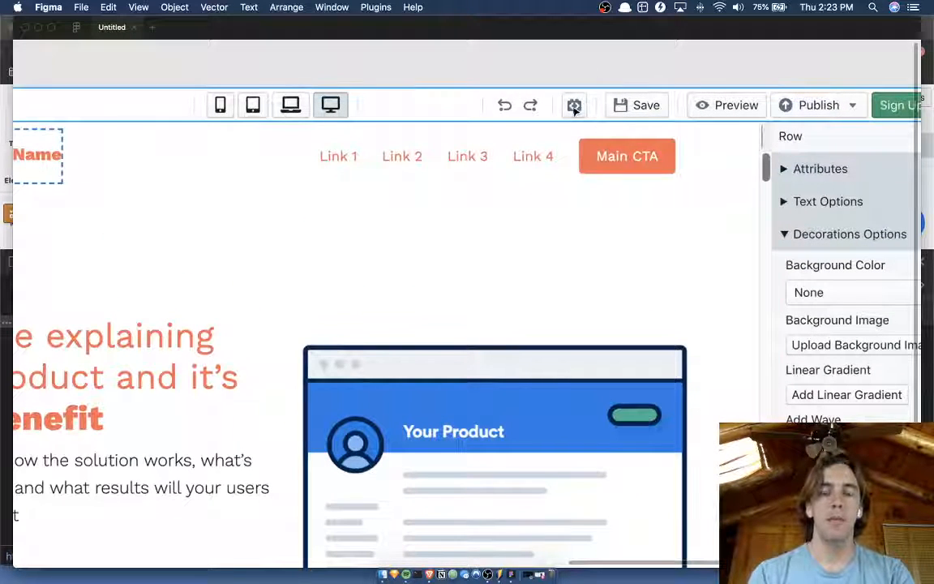
{"action": "key", "text": "ctrl+Up"}
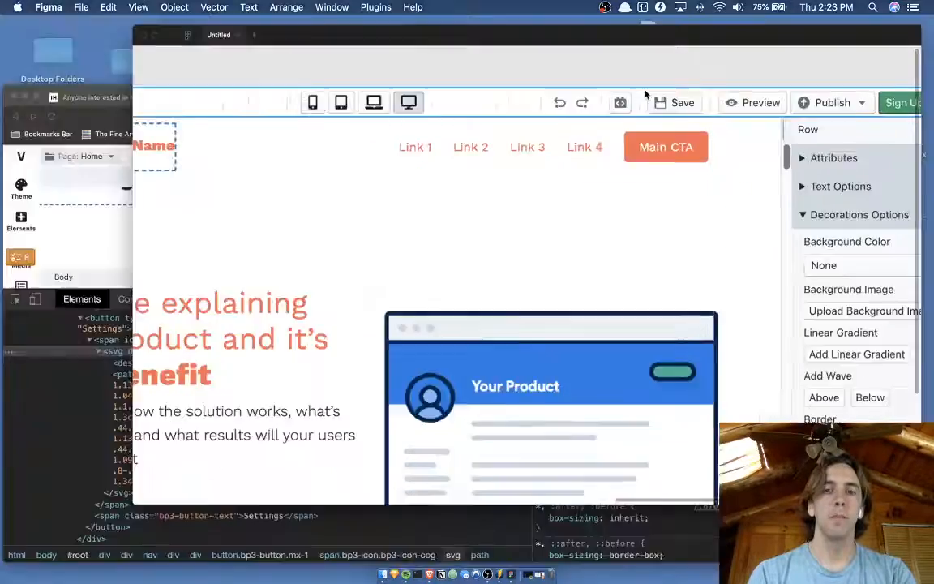
{"action": "left_click", "coordinate": [389, 355]}
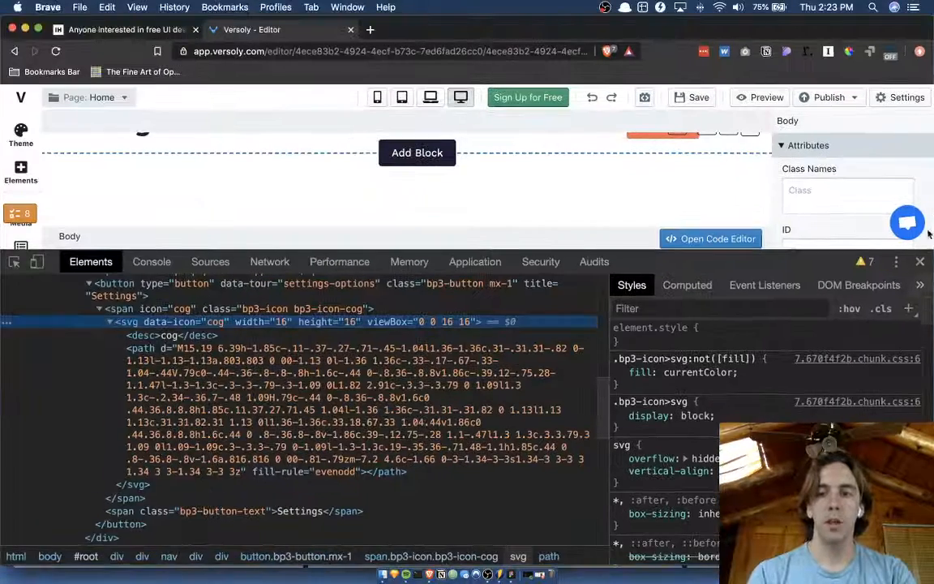
{"action": "key", "text": "super+alt+i"}
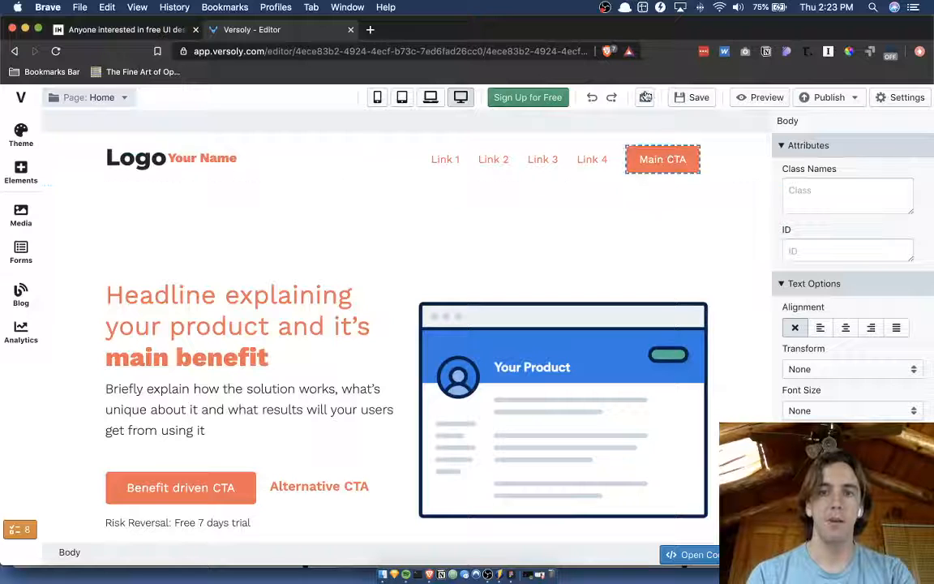
Test the Hide All Blocks toggle by repeatedly hiding and showing the page's blocks.
{"action": "left_click", "coordinate": [644, 98]}
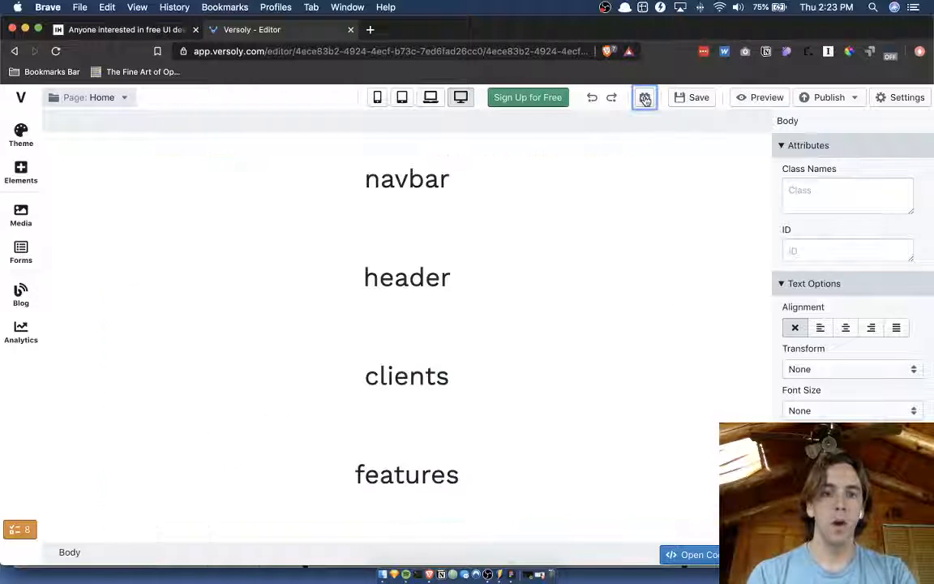
{"action": "left_click", "coordinate": [645, 98]}
{"action": "left_click", "coordinate": [645, 98]}
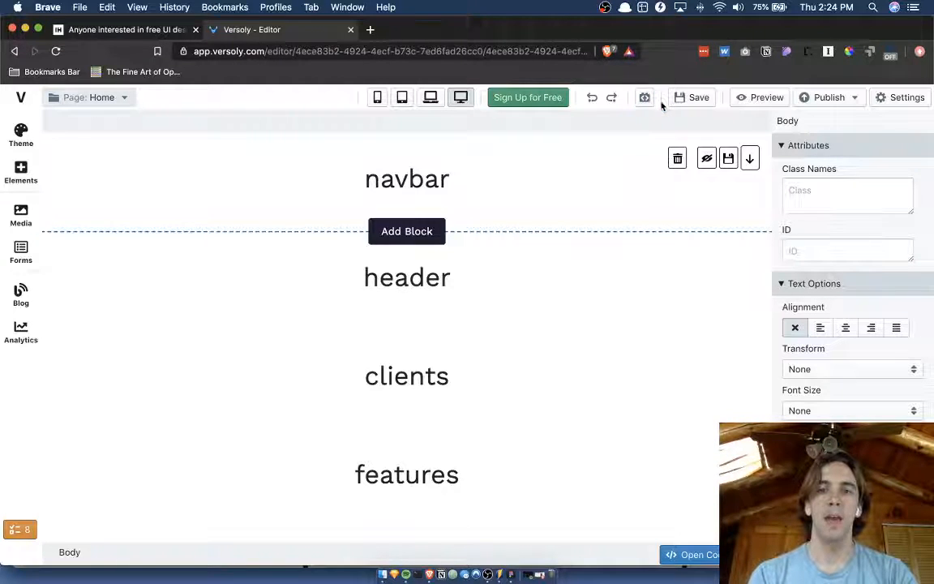
{"action": "left_click", "coordinate": [645, 98]}
{"action": "left_click", "coordinate": [645, 98]}
{"action": "left_click", "coordinate": [645, 99]}
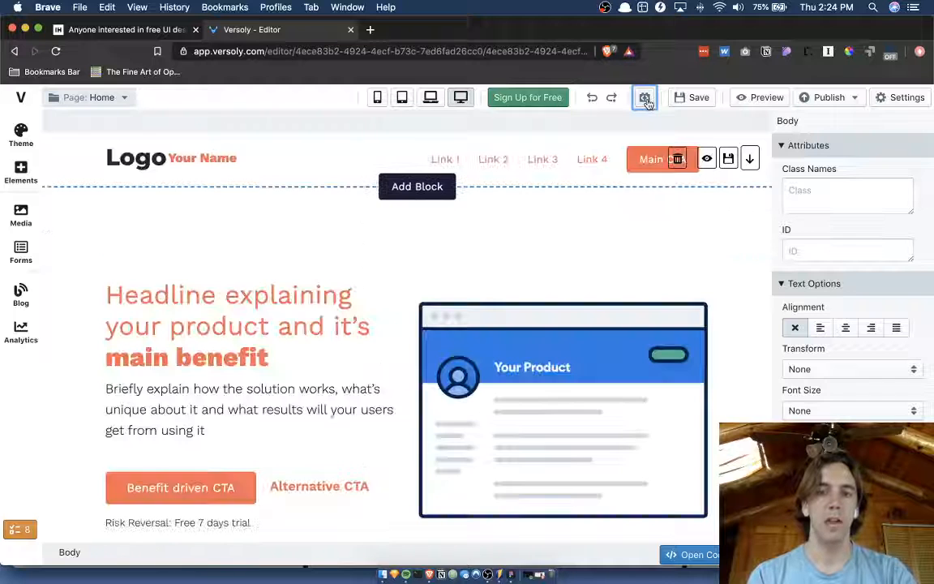
{"action": "left_click", "coordinate": [645, 98]}
{"action": "left_click", "coordinate": [645, 98]}
{"action": "left_click", "coordinate": [646, 98]}
{"action": "left_click", "coordinate": [646, 98]}
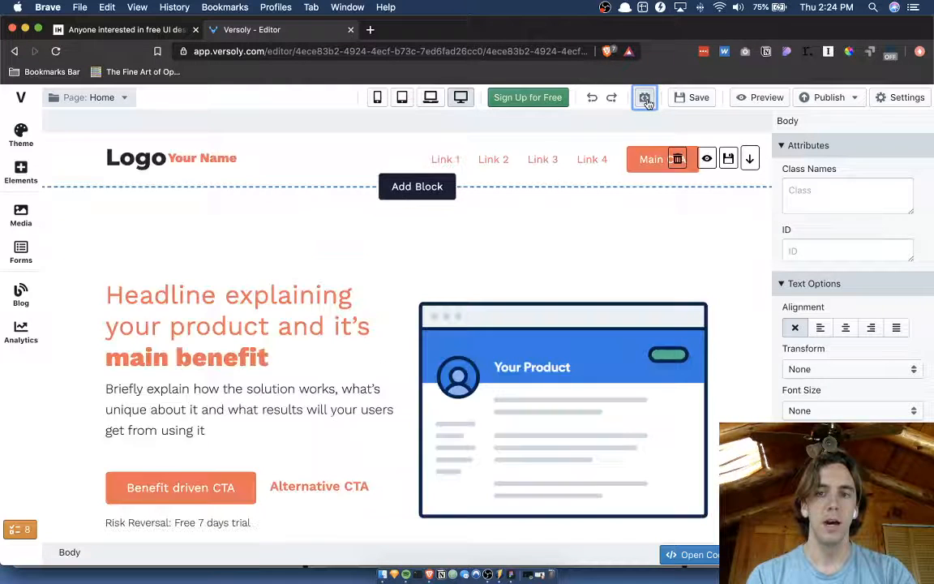
{"action": "left_click", "coordinate": [645, 98]}
{"action": "left_click", "coordinate": [645, 98]}
Try the navbar block's own visibility toggle and compare it with Hide All Blocks.
{"action": "left_click", "coordinate": [707, 158]}
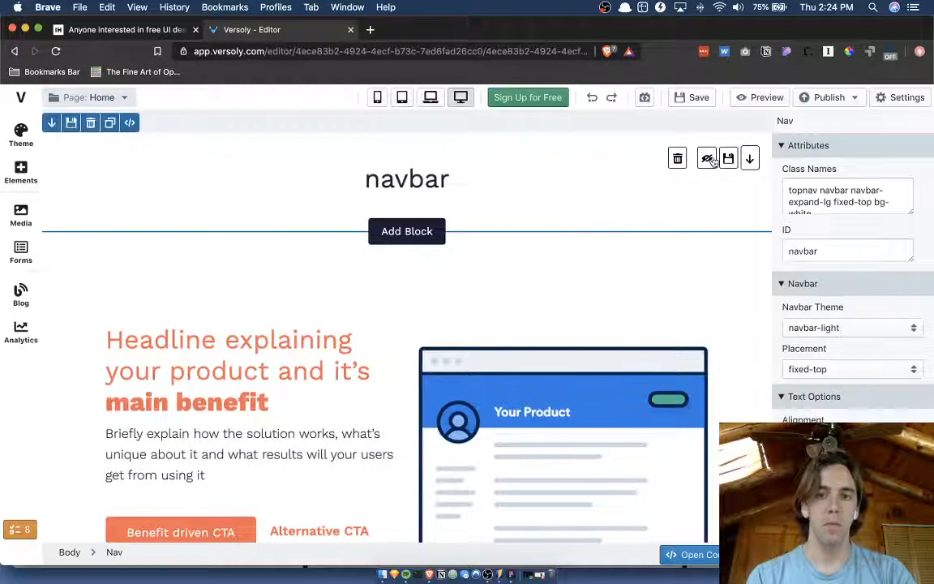
{"action": "left_click", "coordinate": [707, 158]}
{"action": "left_click", "coordinate": [707, 158]}
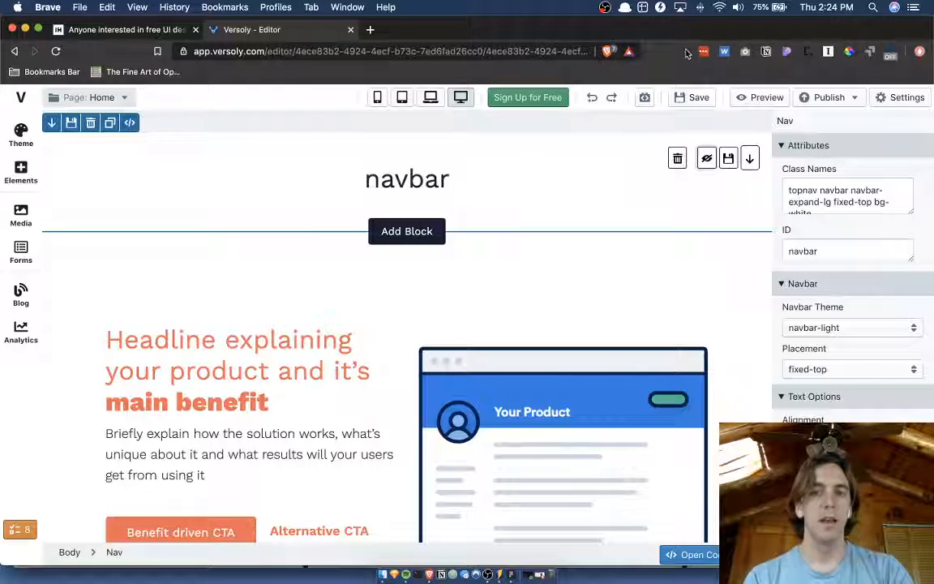
{"action": "left_click", "coordinate": [645, 99]}
{"action": "left_click", "coordinate": [644, 98]}
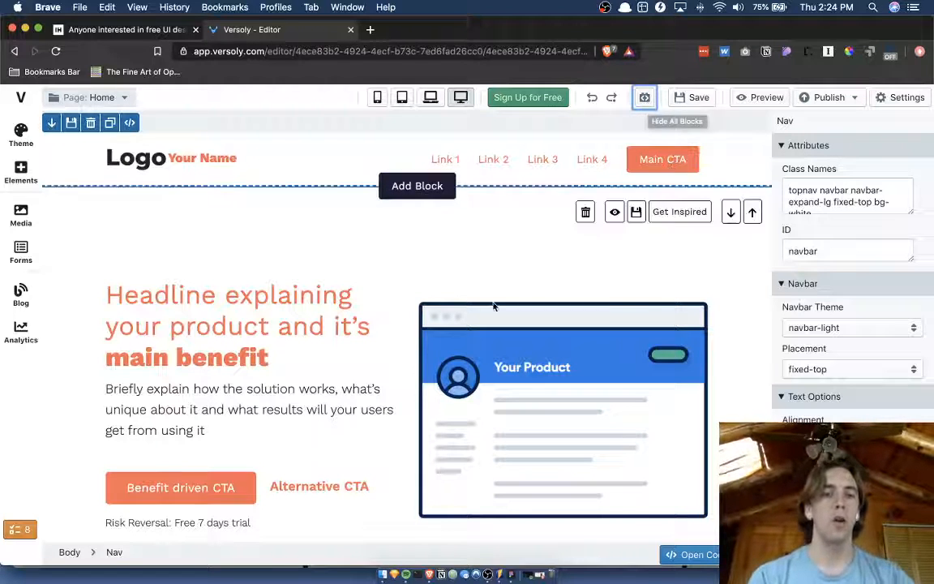
Look through the live page's blocks and select the main headline.
{"action": "scroll", "coordinate": [492, 307], "scroll_direction": "down", "scroll_amount": 10}
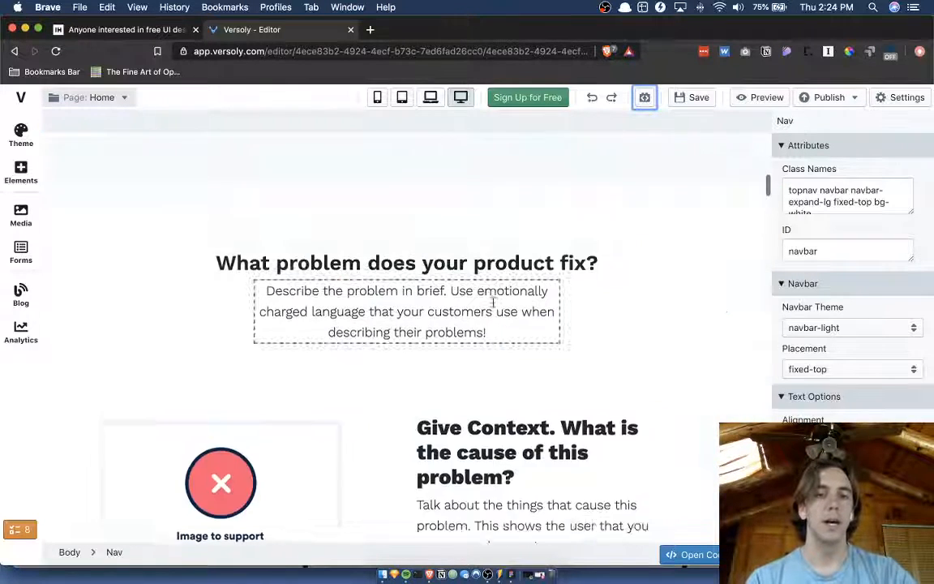
{"action": "scroll", "coordinate": [492, 307], "scroll_direction": "up", "scroll_amount": 5}
{"action": "scroll", "coordinate": [493, 306], "scroll_direction": "up", "scroll_amount": 5}
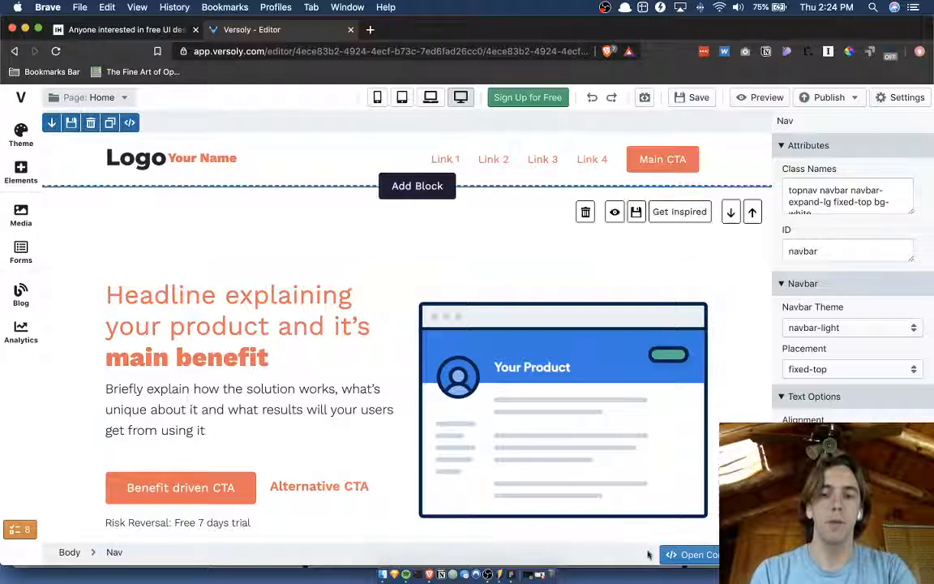
{"action": "left_click", "coordinate": [313, 299]}
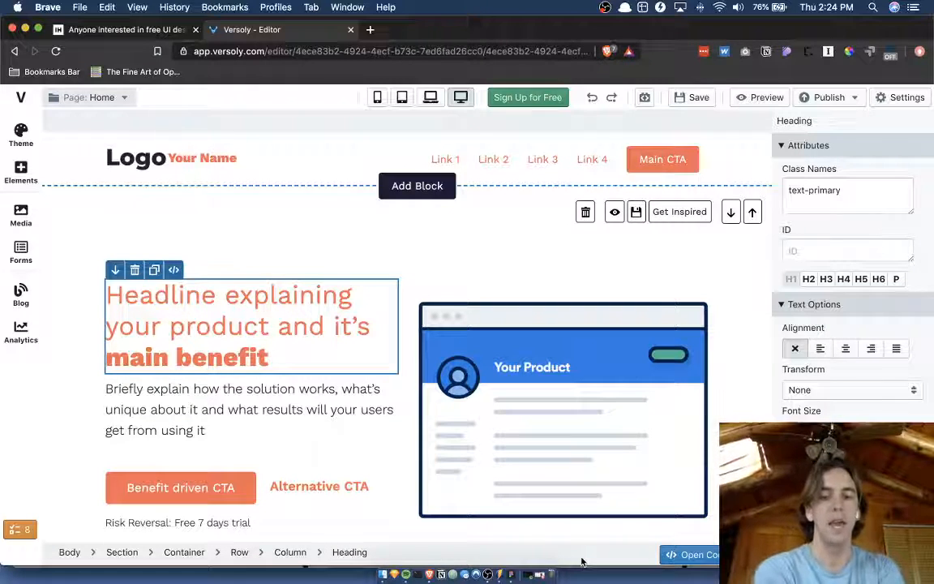
Return to Figma and cover the hide-blocks icon in Frame 2's toolbar with a copy of the blank white rectangle.
{"action": "key", "text": "ctrl+Up"}
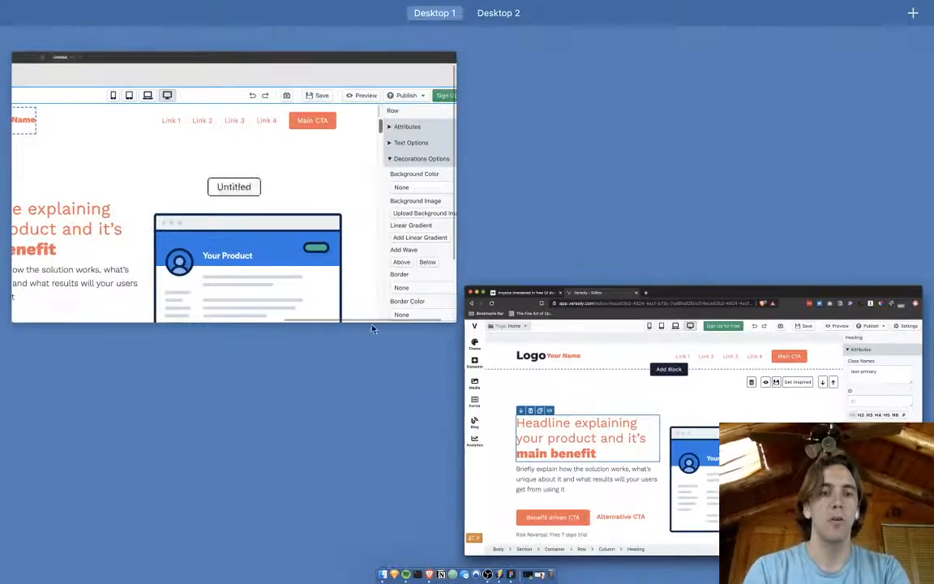
{"action": "left_click", "coordinate": [334, 291]}
{"action": "left_click", "coordinate": [459, 140]}
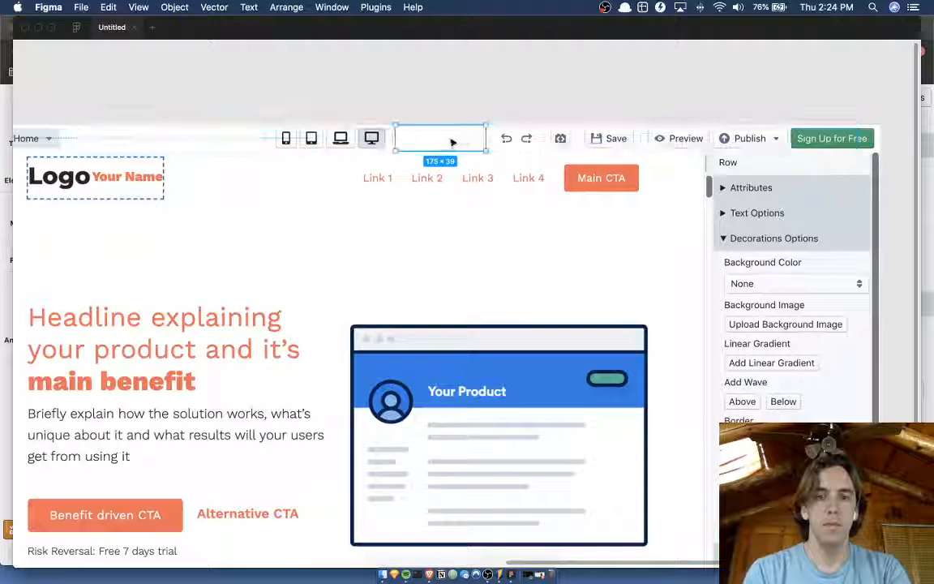
{"action": "key", "text": "super+d"}
{"action": "left_click_drag", "start_coordinate": [454, 142], "coordinate": [573, 141]}
{"action": "key", "text": "Escape"}
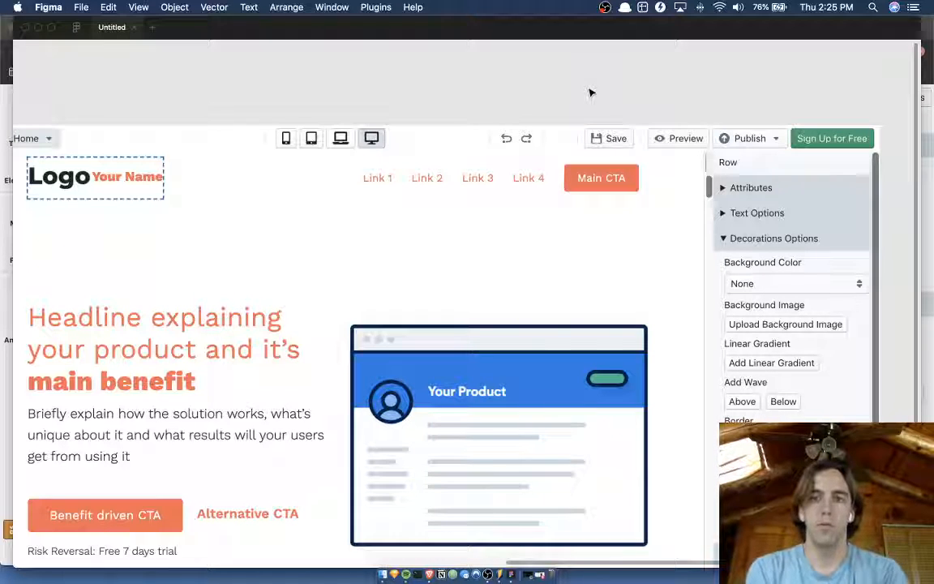
{"action": "left_click", "coordinate": [568, 142]}
Duplicate the Open Code Editor button in Frame 2's footer and place the copy beside the original with a small gap.
{"action": "scroll", "coordinate": [565, 116], "scroll_direction": "down", "scroll_amount": 4}
{"action": "scroll", "coordinate": [565, 118], "scroll_direction": "down", "scroll_amount": 4}
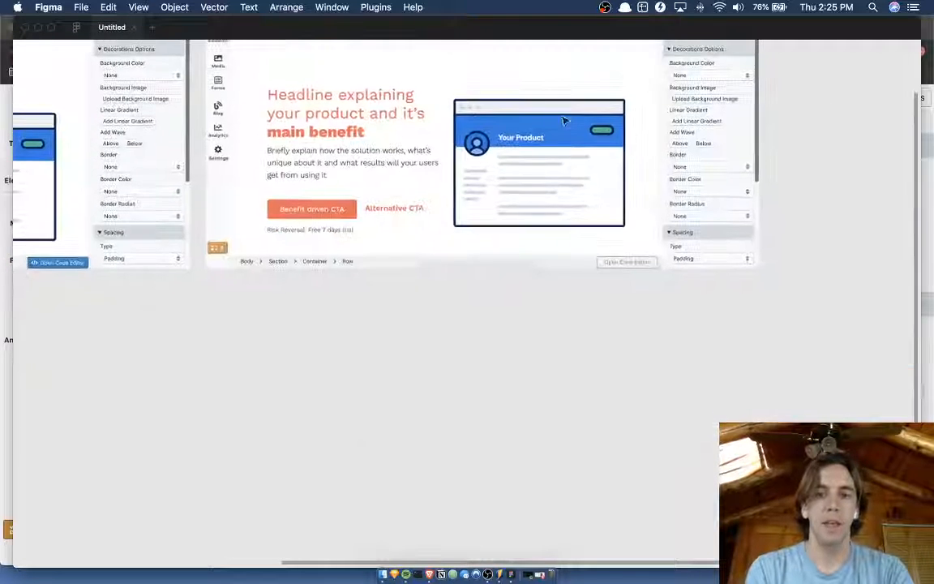
{"action": "scroll", "coordinate": [588, 275], "scroll_direction": "up", "scroll_amount": 7}
{"action": "left_click", "coordinate": [657, 249]}
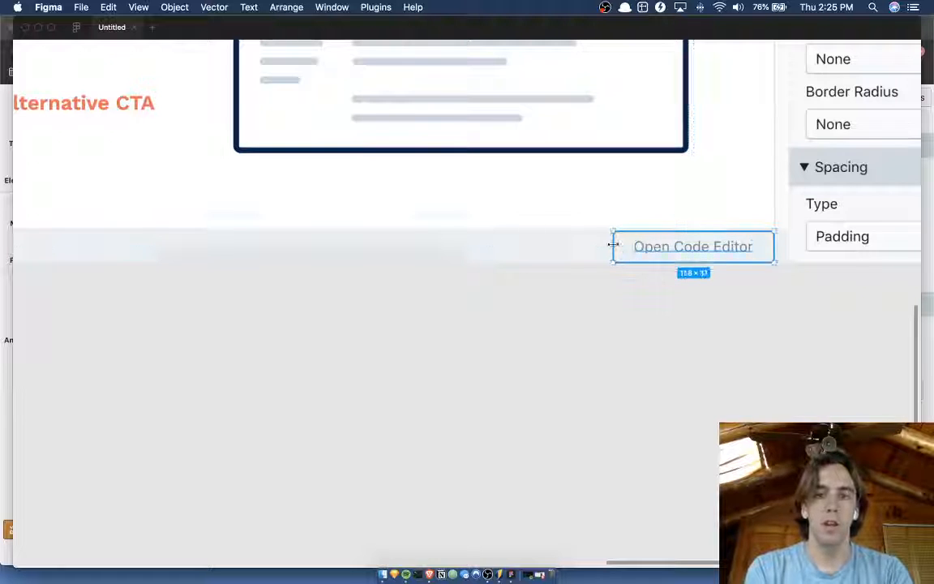
{"action": "key", "text": "super+d"}
{"action": "key", "text": "shift+Left"}
{"action": "key", "text": "shift+Left"}
{"action": "key", "text": "shift+Left"}
{"action": "key", "text": "shift+Left"}
{"action": "key", "text": "shift+Left"}
{"action": "key", "text": "shift+Left"}
{"action": "key", "text": "shift+Left"}
{"action": "key", "text": "shift+Left"}
{"action": "key", "text": "shift+Left"}
{"action": "key", "text": "shift+Left"}
{"action": "key", "text": "shift+Left"}
{"action": "key", "text": "shift+Left"}
{"action": "key", "text": "shift+Left"}
{"action": "key", "text": "shift+Left"}
{"action": "key", "text": "shift+Left"}
{"action": "key", "text": "shift+Left"}
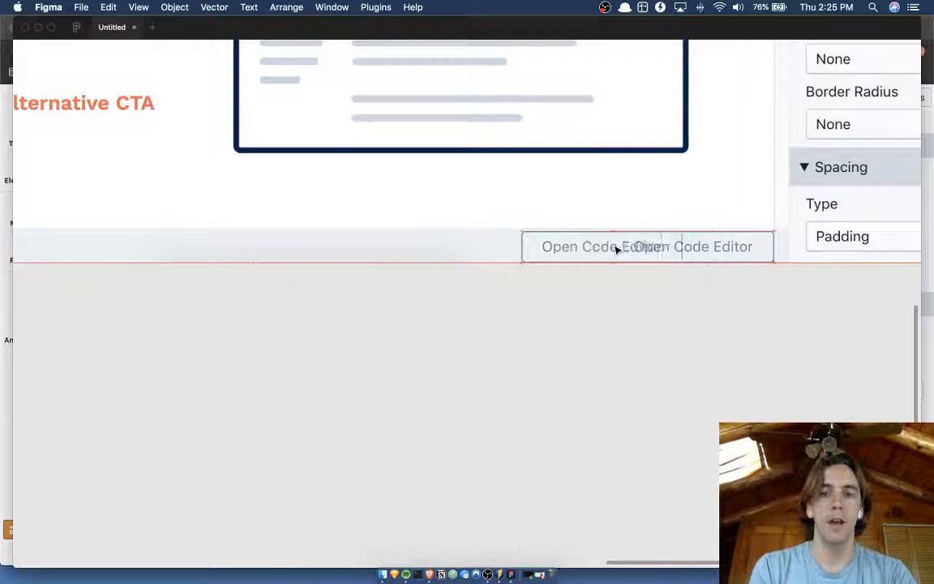
{"action": "key", "text": "shift+Left"}
{"action": "key", "text": "shift+Left"}
{"action": "key", "text": "shift+Right"}
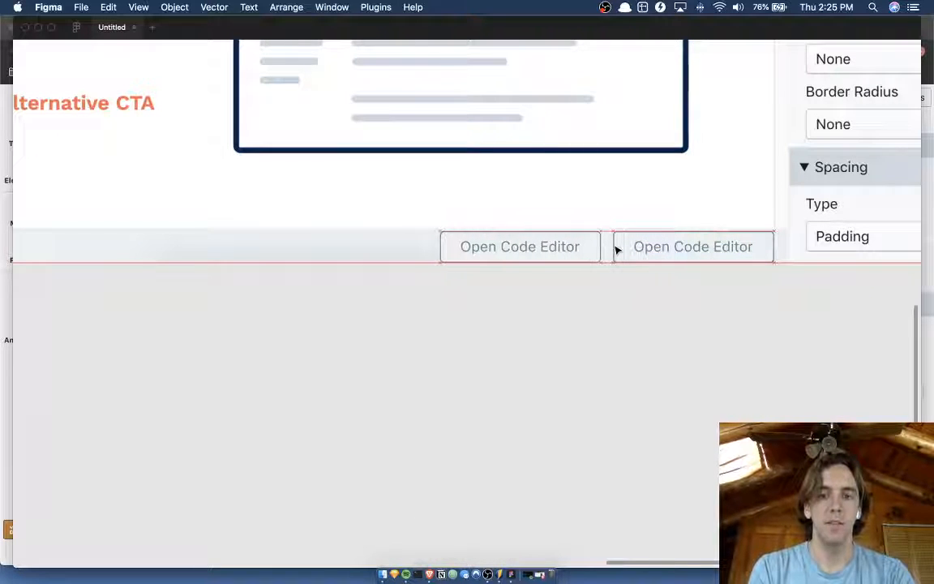
Change the duplicated footer button's label to "Hide Blocks".
{"action": "double_click", "coordinate": [570, 245]}
{"action": "type", "text": "Hid"}
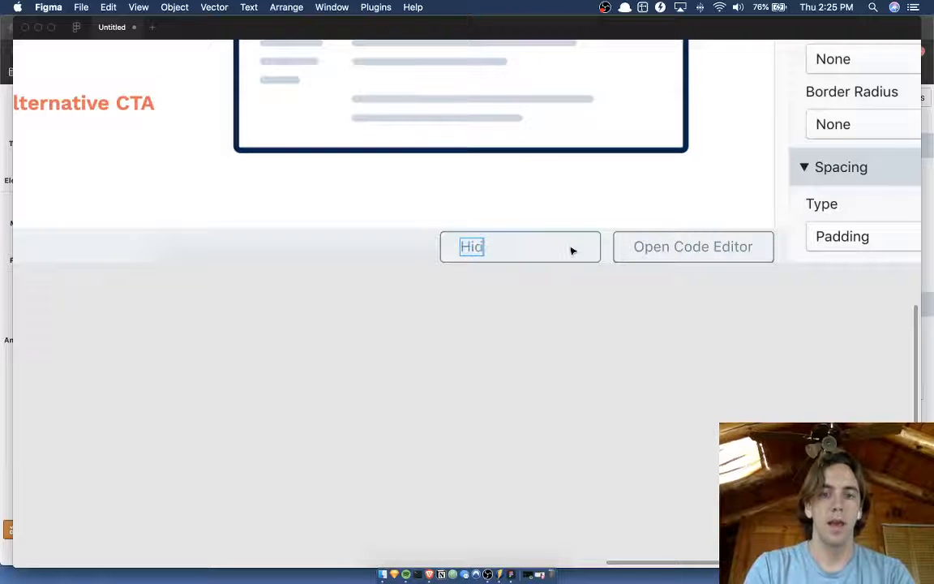
{"action": "type", "text": "e Blocks"}
{"action": "key", "text": "Escape"}
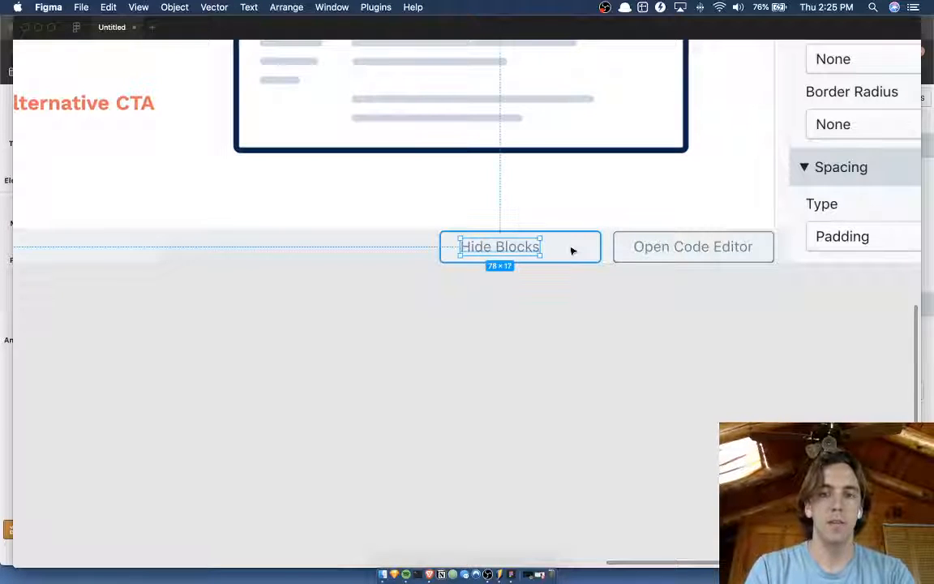
Apply auto layout to the Hide Blocks button so it fits its label, and nudge it closer to the Open Code Editor button.
{"action": "left_click", "coordinate": [638, 248]}
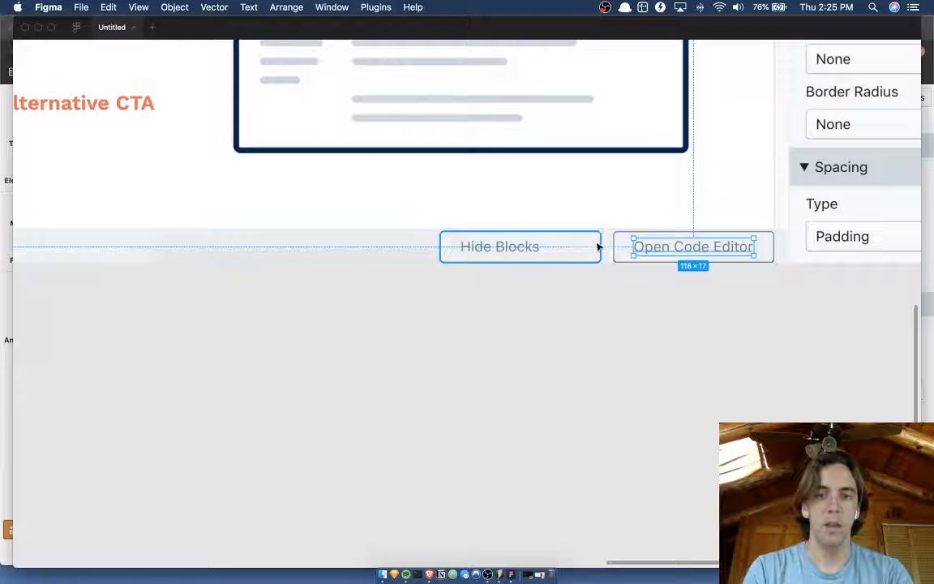
{"action": "left_click", "coordinate": [598, 247]}
{"action": "key", "text": "shift+a"}
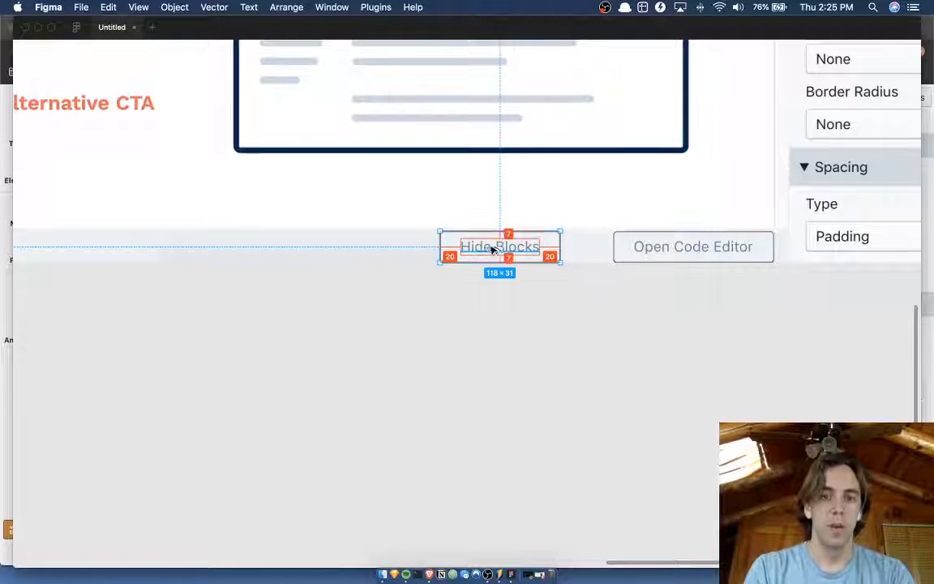
{"action": "key", "text": "shift+Right"}
{"action": "key", "text": "shift+Right"}
{"action": "key", "text": "shift+Right"}
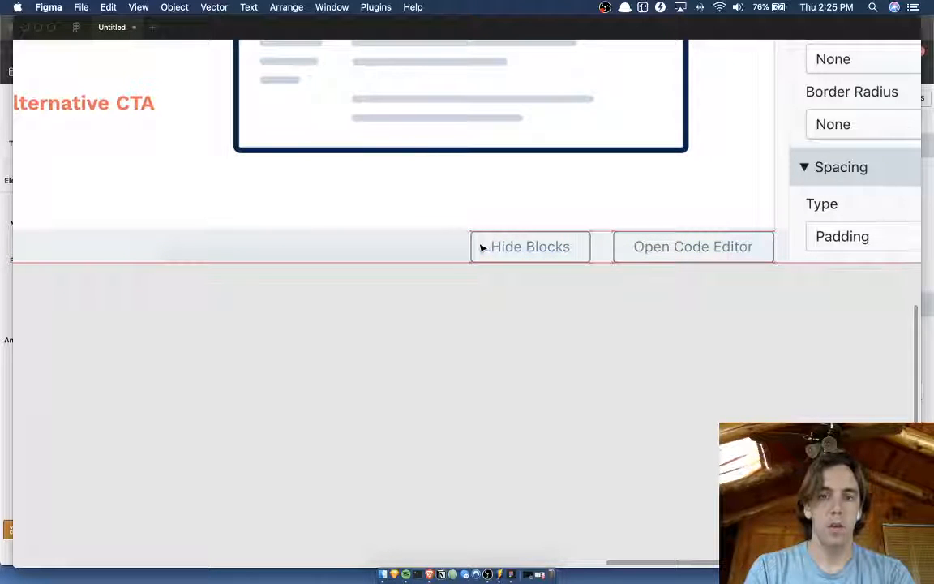
{"action": "left_click", "coordinate": [552, 308]}
Duplicate Frame 2's toolbar image and crop the copy to only the undo and redo buttons, about 81 × 39.
{"action": "scroll", "coordinate": [531, 448], "scroll_direction": "down", "scroll_amount": 3}
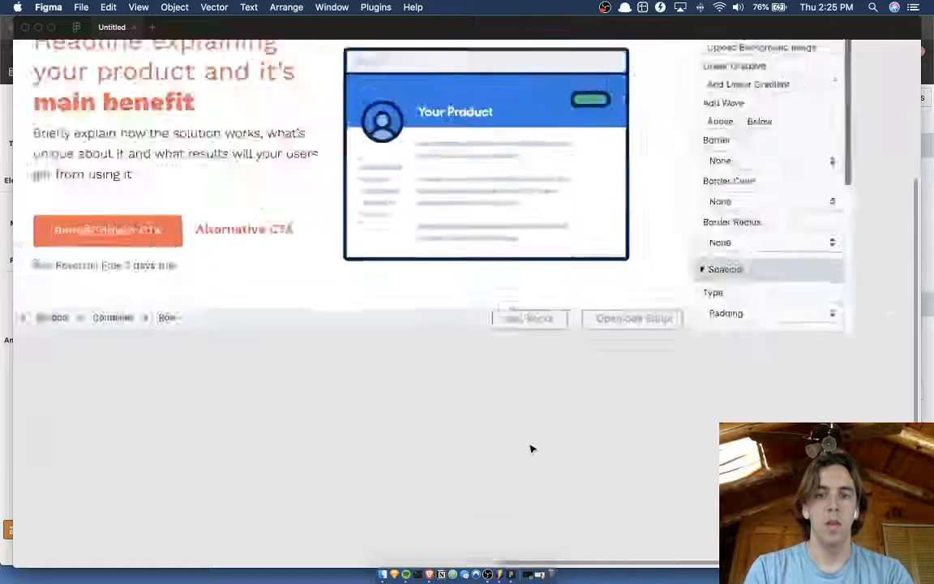
{"action": "scroll", "coordinate": [531, 448], "scroll_direction": "down", "scroll_amount": 2}
{"action": "scroll", "coordinate": [574, 350], "scroll_direction": "left", "scroll_amount": 1}
{"action": "scroll", "coordinate": [579, 337], "scroll_direction": "up", "scroll_amount": 3}
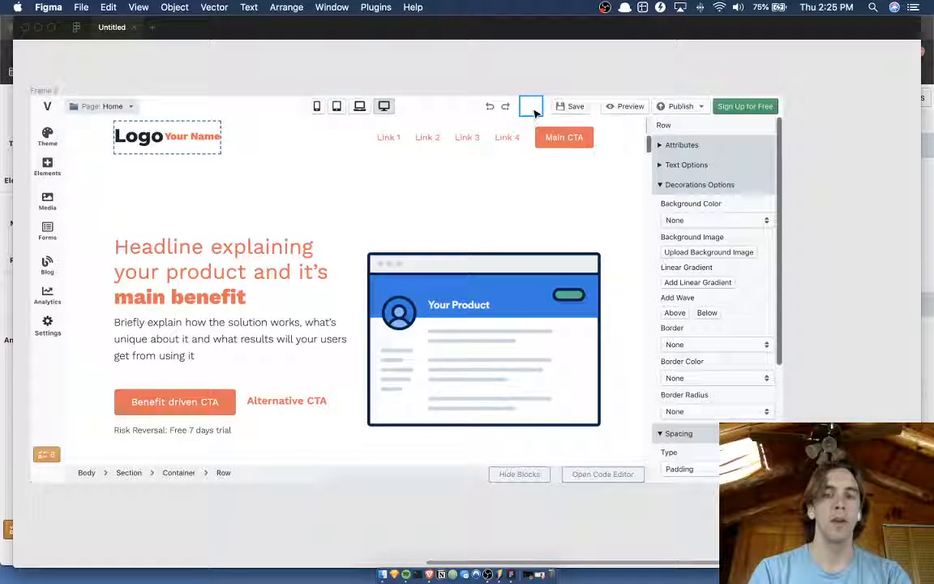
{"action": "scroll", "coordinate": [533, 97], "scroll_direction": "up", "scroll_amount": 3}
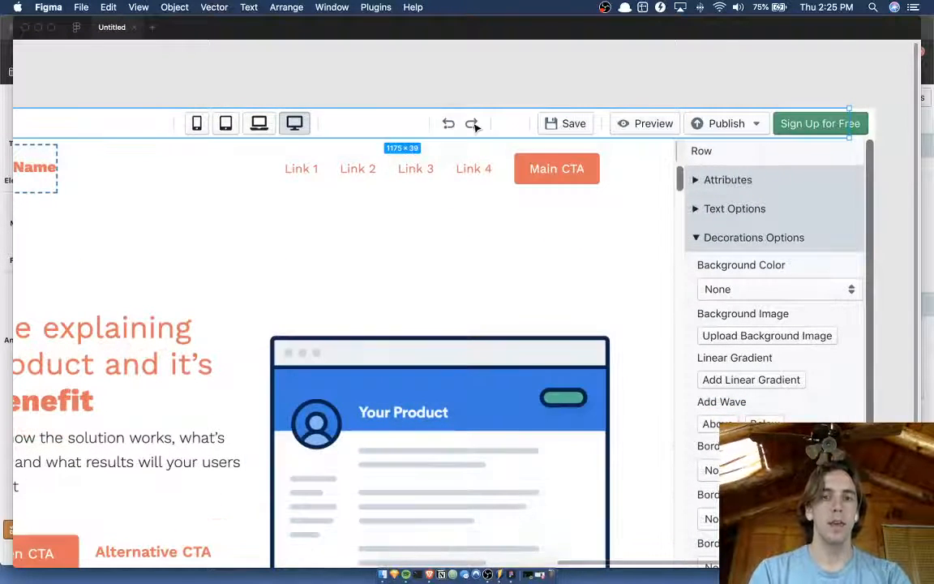
{"action": "key", "text": "super+d"}
{"action": "double_click", "coordinate": [475, 127], "text": "alt"}
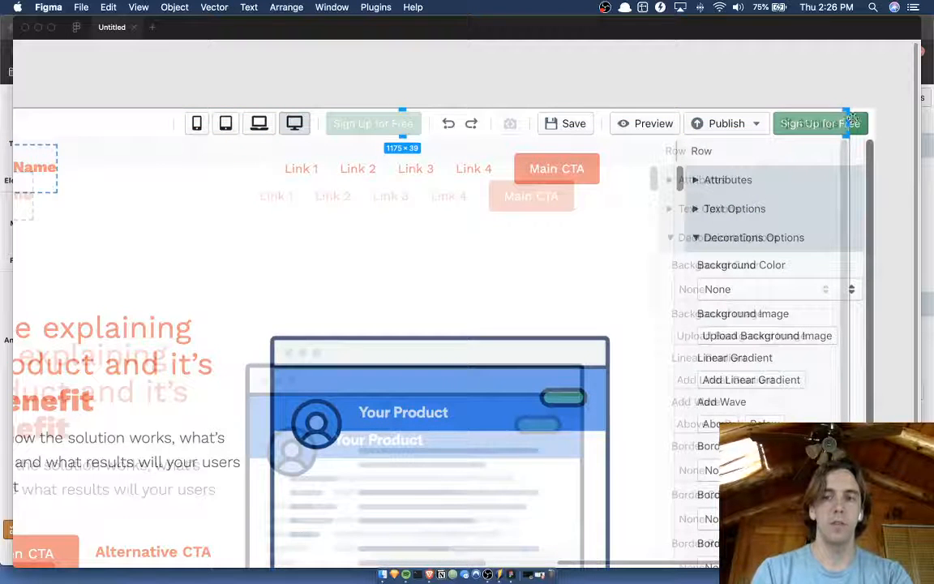
{"action": "left_click_drag", "start_coordinate": [851, 123], "coordinate": [490, 130]}
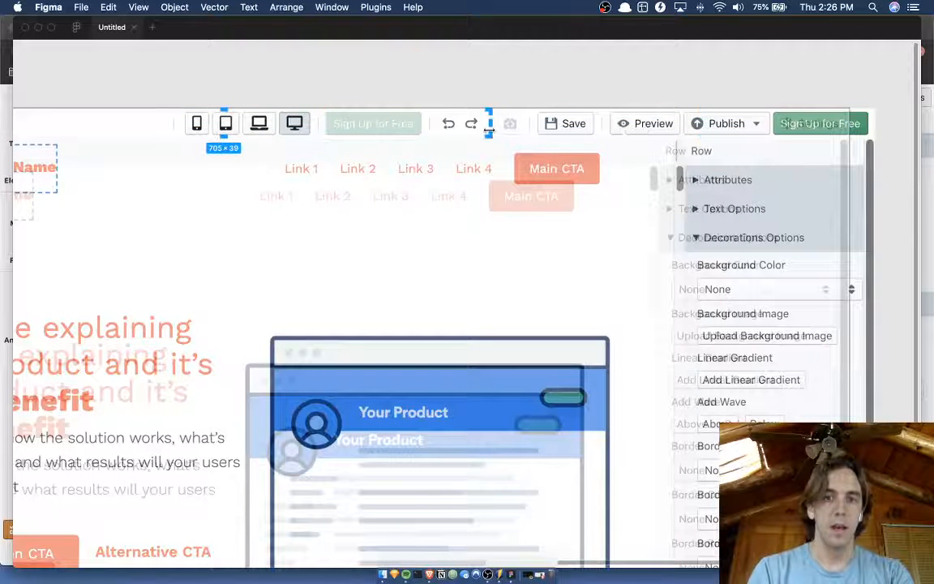
{"action": "scroll", "coordinate": [488, 130], "scroll_direction": "left", "scroll_amount": 5}
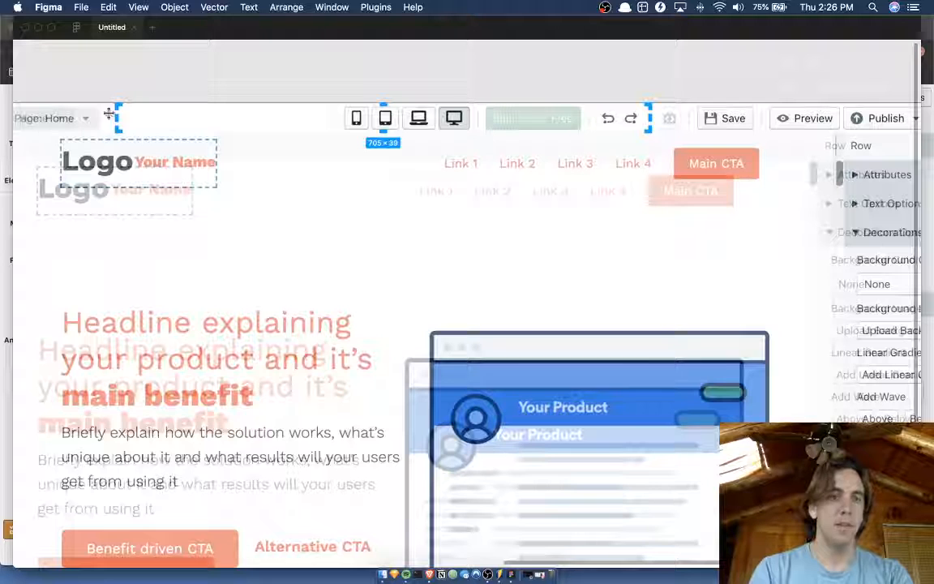
{"action": "left_click_drag", "start_coordinate": [118, 118], "coordinate": [590, 121]}
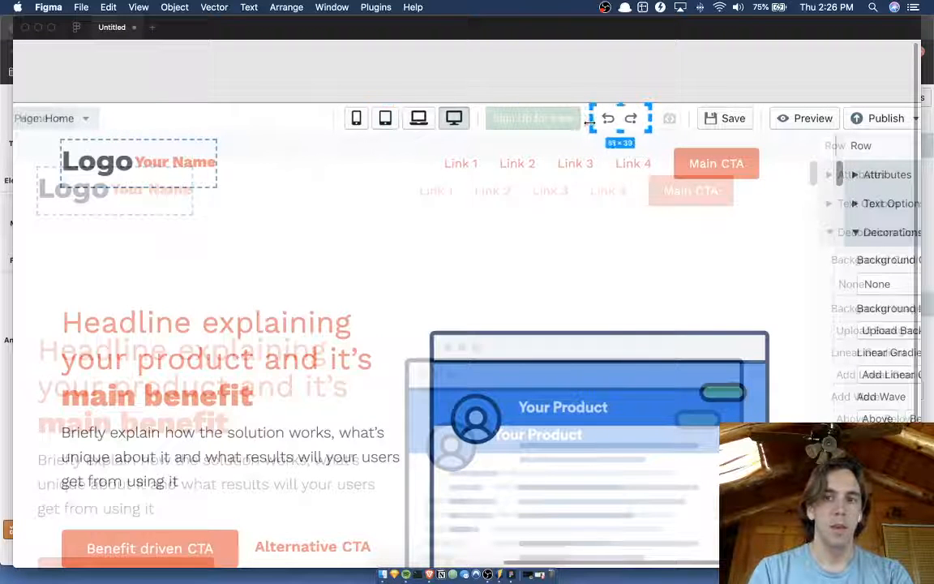
{"action": "key", "text": "Return"}
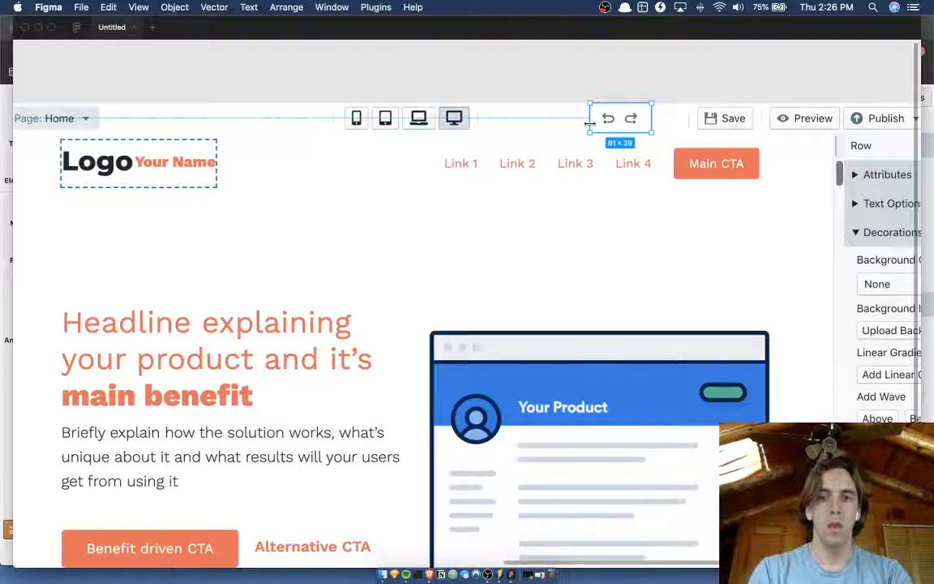
Bring the cropped undo and redo copy to the front of Frame 2 and move it beside the Save button at X 906.
{"action": "key", "text": "super+backslash"}
{"action": "key", "text": "super+bracketright"}
{"action": "key", "text": "super+bracketright"}
{"action": "key", "text": "super+bracketright"}
{"action": "key", "text": "super+bracketright"}
{"action": "key", "text": "super+bracketright"}
{"action": "key", "text": "super+bracketright"}
{"action": "key", "text": "super+bracketright"}
{"action": "key", "text": "super+bracketright"}
{"action": "key", "text": "super+bracketright"}
{"action": "key", "text": "super+bracketright"}
{"action": "key", "text": "super+bracketright"}
{"action": "key", "text": "super+bracketright"}
{"action": "key", "text": "super+bracketright"}
{"action": "key", "text": "super+bracketright"}
{"action": "key", "text": "super+bracketright"}
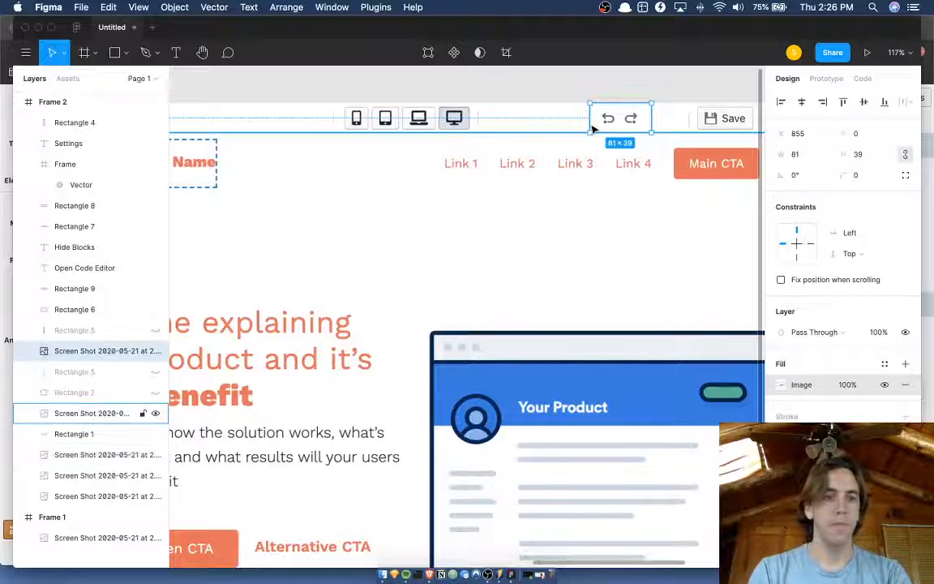
{"action": "key", "text": "shift+Right"}
{"action": "key", "text": "shift+Right"}
{"action": "key", "text": "shift+Right"}
{"action": "key", "text": "shift+Right"}
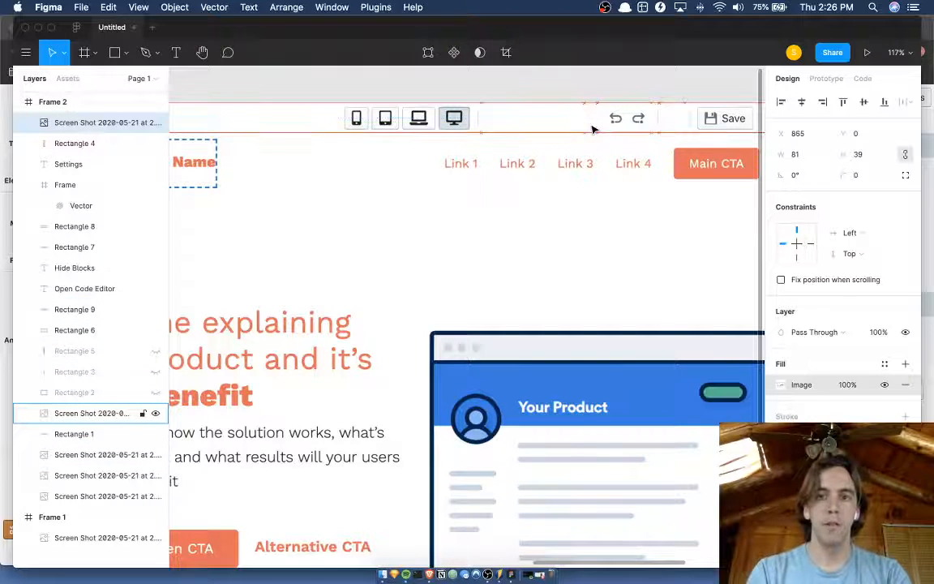
{"action": "key", "text": "Right"}
{"action": "key", "text": "Right"}
{"action": "key", "text": "Right"}
{"action": "key", "text": "Right"}
{"action": "key", "text": "Right"}
{"action": "key", "text": "Right"}
{"action": "key", "text": "Right"}
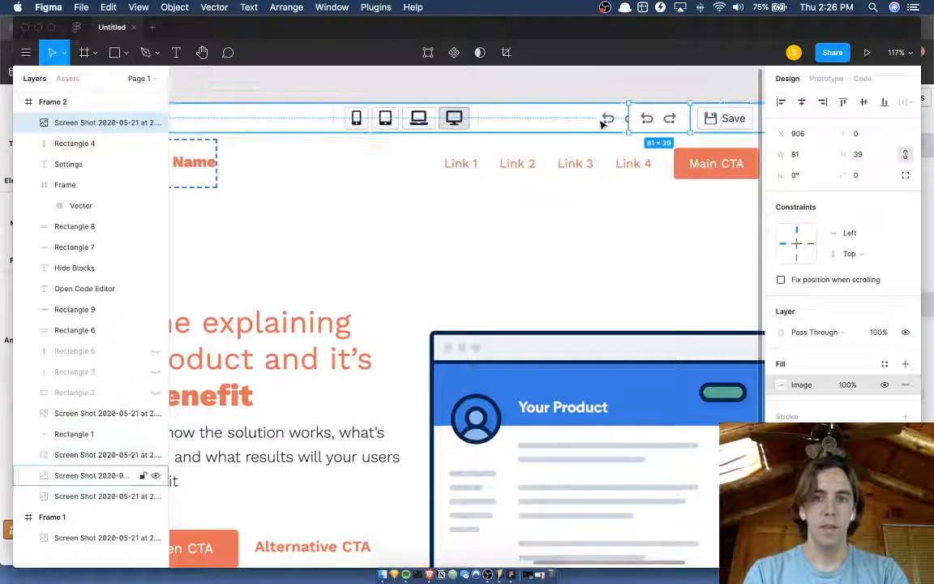
Adjust the underlying toolbar piece to hide the original undo and redo buttons behind the moved copy.
{"action": "left_click", "coordinate": [577, 121]}
{"action": "left_click_drag", "start_coordinate": [589, 119], "coordinate": [626, 119]}
{"action": "left_click", "coordinate": [661, 94]}
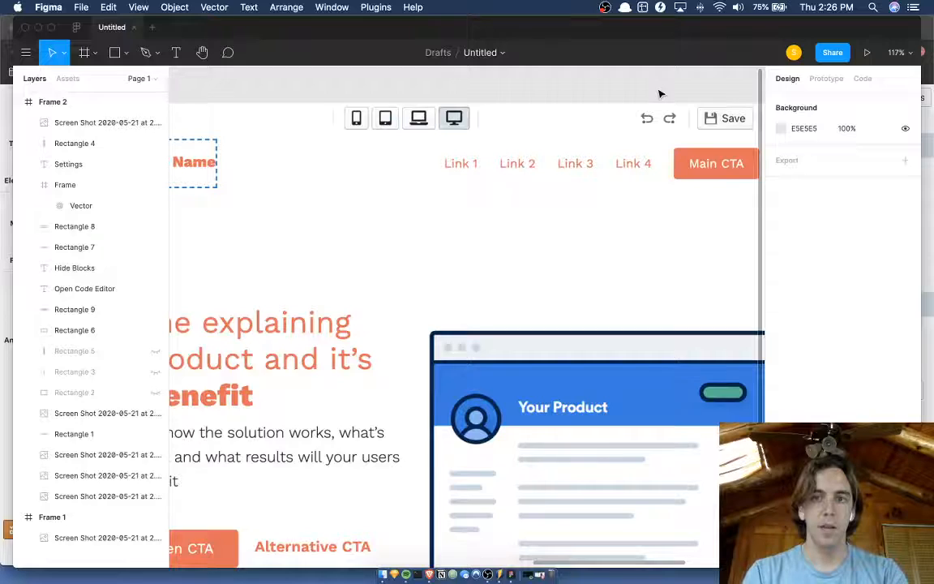
Unhide Frame 2's translucent toolbar overlay, Rectangle 5, and bring it to the front of the frame.
{"action": "scroll", "coordinate": [659, 93], "scroll_direction": "down", "scroll_amount": 6}
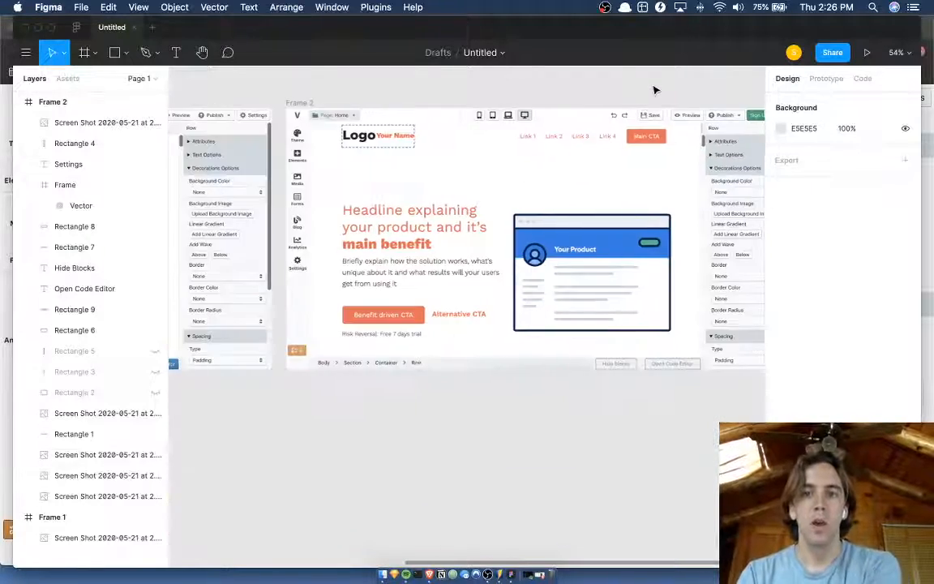
{"action": "scroll", "coordinate": [655, 90], "scroll_direction": "up", "scroll_amount": 3}
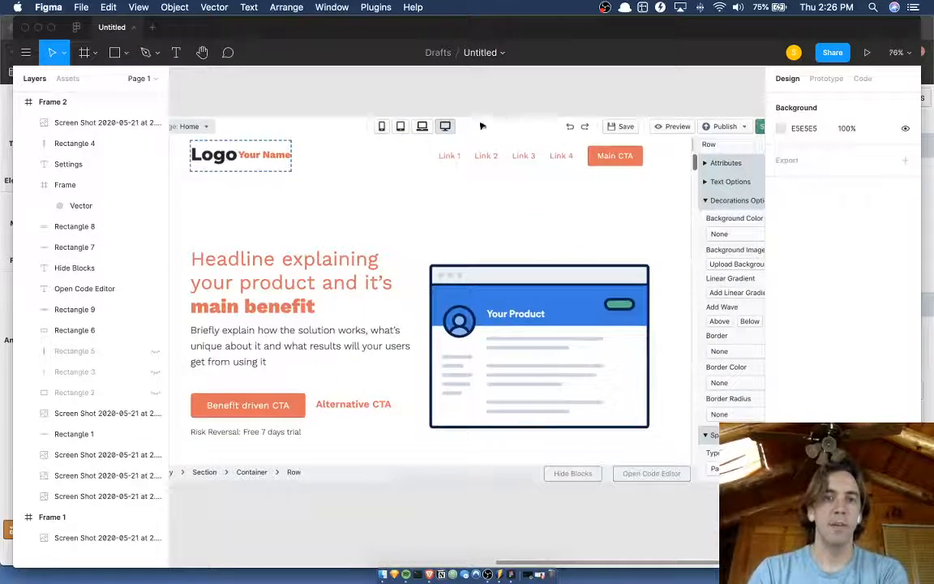
{"action": "scroll", "coordinate": [522, 85], "scroll_direction": "right", "scroll_amount": 1}
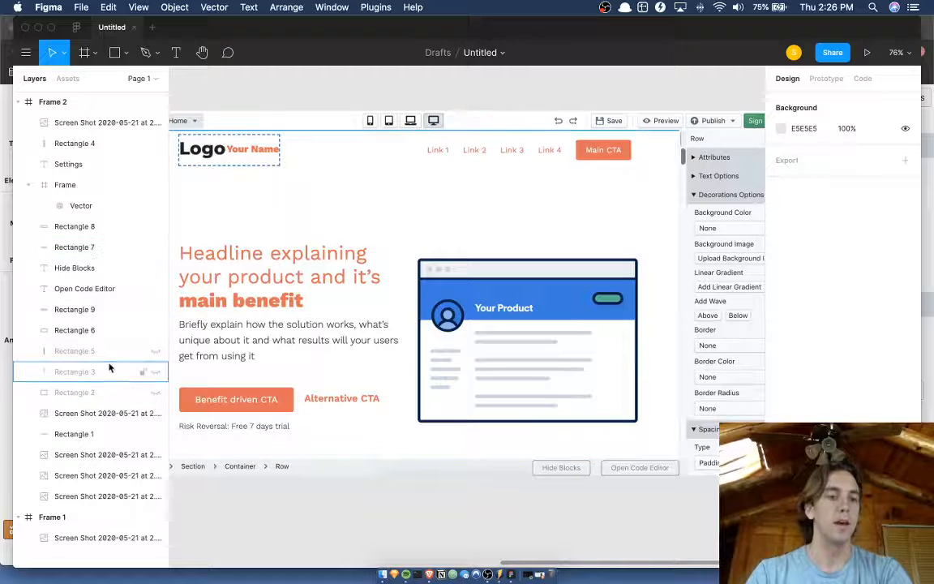
{"action": "left_click", "coordinate": [154, 352]}
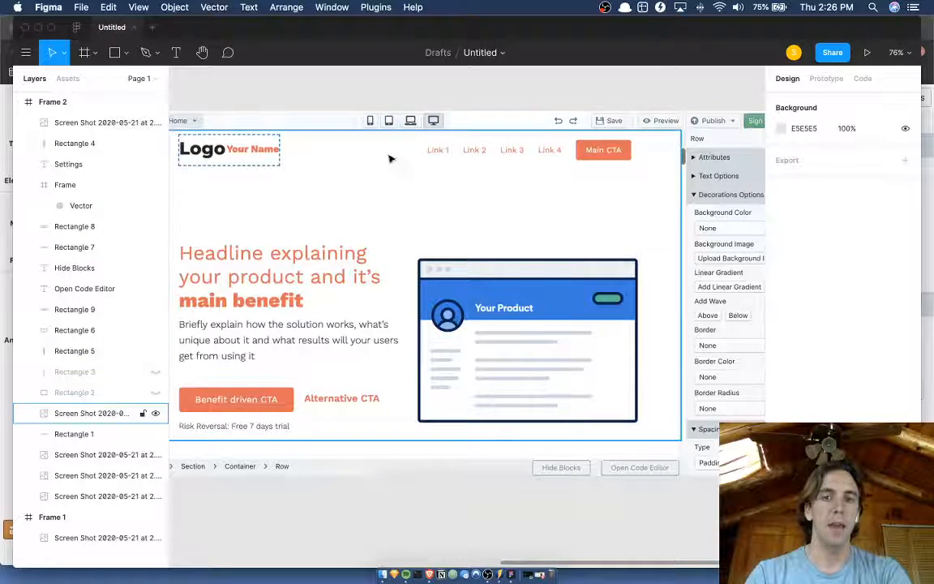
{"action": "left_click", "coordinate": [319, 122]}
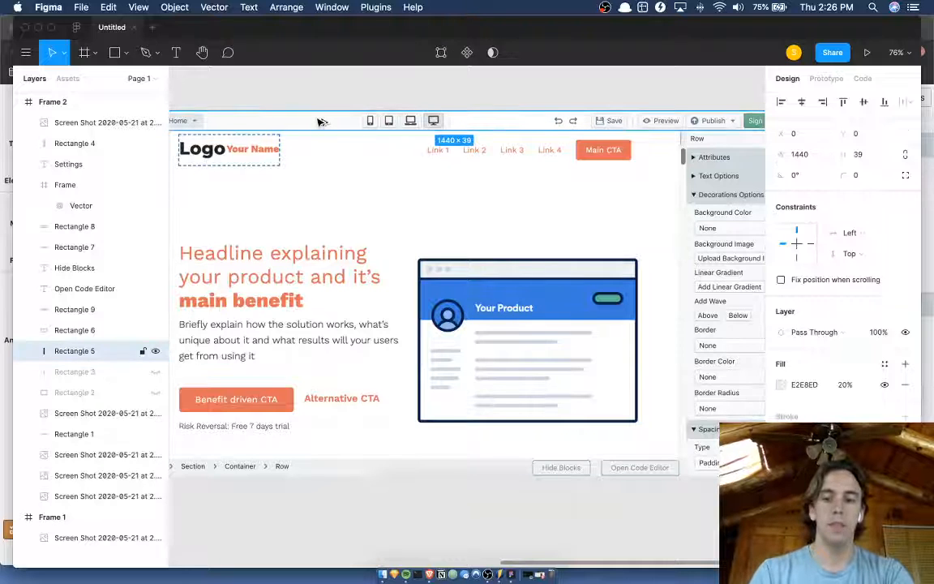
{"action": "key", "text": "super+alt+bracketright"}
{"action": "left_click", "coordinate": [361, 82]}
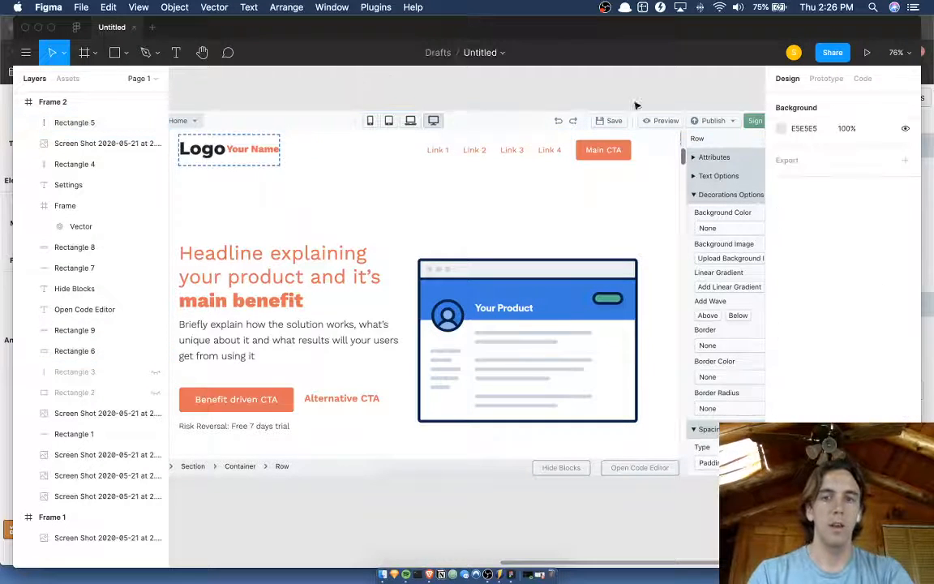
Compare the redesigned Frame 2 with the original Frame 1, examining the toolbar, sidebar and footer with the interface hidden.
{"action": "scroll", "coordinate": [689, 107], "scroll_direction": "up", "scroll_amount": 5}
{"action": "scroll", "coordinate": [689, 106], "scroll_direction": "down", "scroll_amount": 4}
{"action": "scroll", "coordinate": [527, 107], "scroll_direction": "left", "scroll_amount": 2}
{"action": "scroll", "coordinate": [527, 107], "scroll_direction": "left", "scroll_amount": 3}
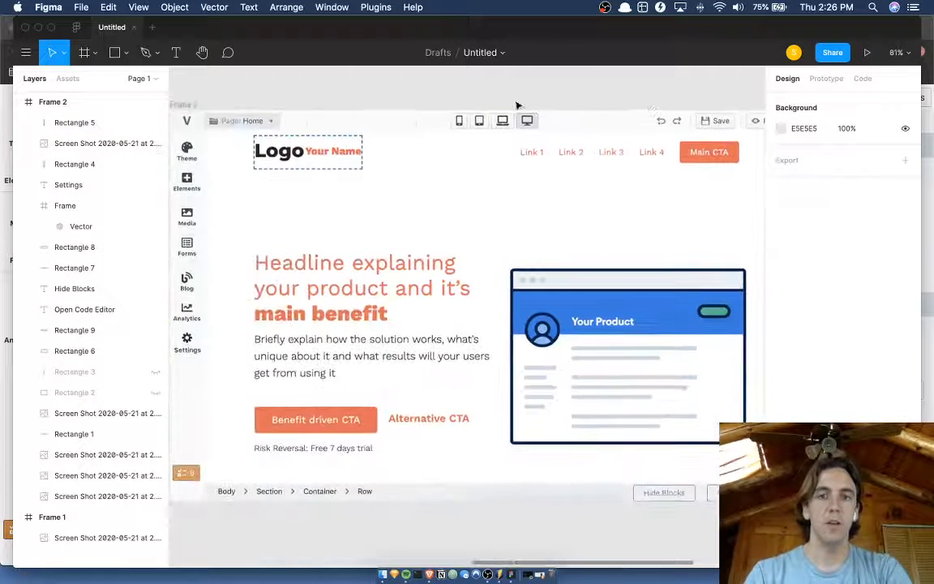
{"action": "scroll", "coordinate": [411, 85], "scroll_direction": "up", "scroll_amount": 3}
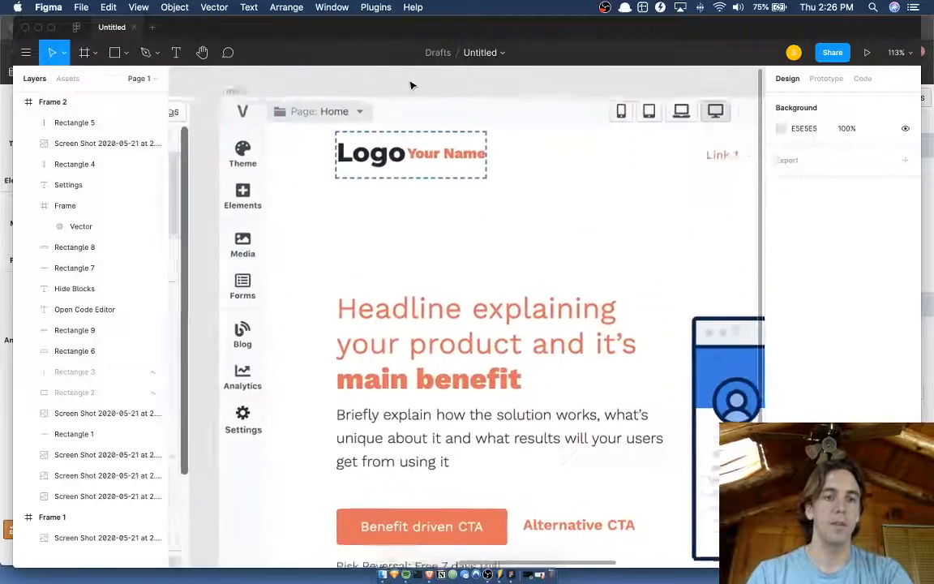
{"action": "scroll", "coordinate": [410, 83], "scroll_direction": "left", "scroll_amount": 2}
{"action": "scroll", "coordinate": [477, 84], "scroll_direction": "right", "scroll_amount": 2}
{"action": "scroll", "coordinate": [476, 88], "scroll_direction": "right", "scroll_amount": 1}
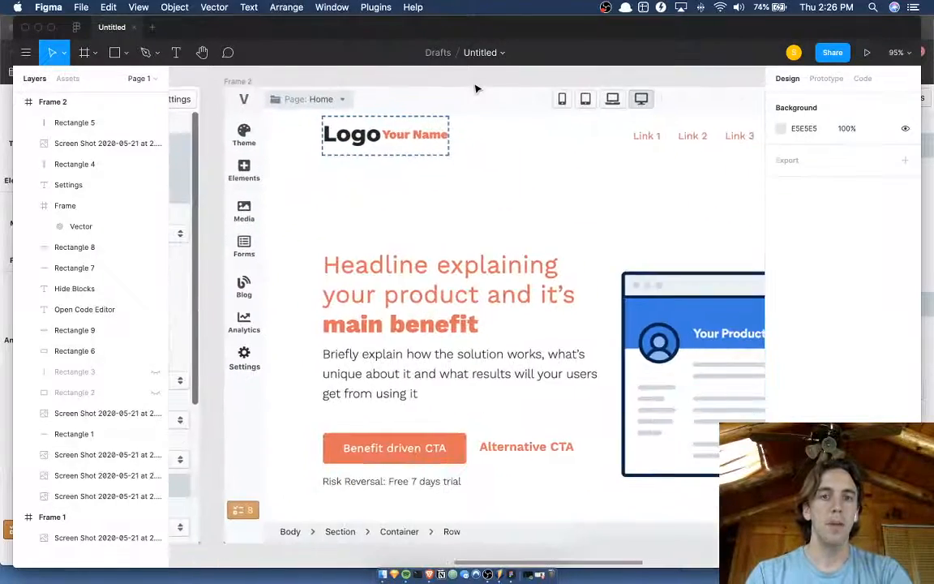
{"action": "scroll", "coordinate": [476, 87], "scroll_direction": "left", "scroll_amount": 5}
{"action": "scroll", "coordinate": [463, 88], "scroll_direction": "right", "scroll_amount": 5}
{"action": "scroll", "coordinate": [464, 89], "scroll_direction": "down", "scroll_amount": 3}
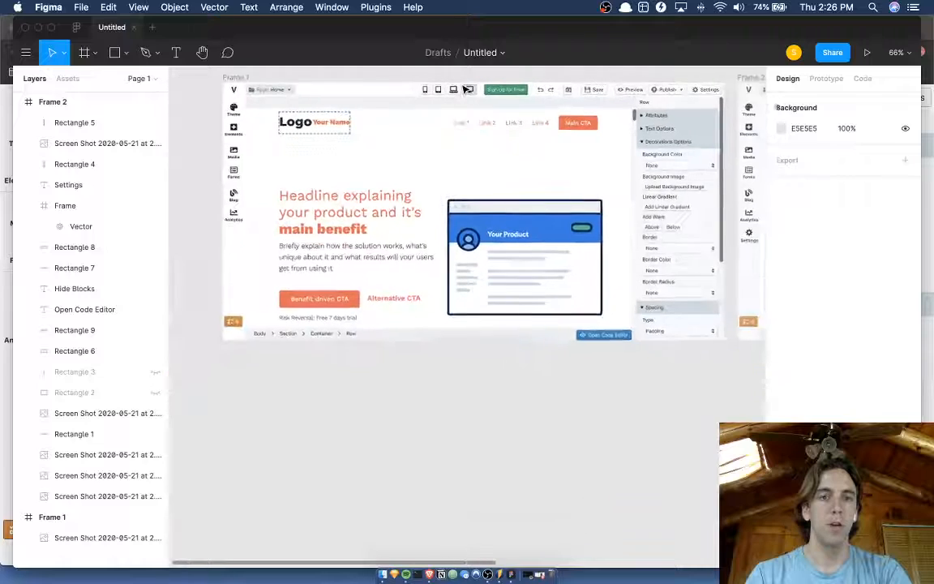
{"action": "key", "text": "super+backslash"}
{"action": "scroll", "coordinate": [464, 89], "scroll_direction": "up", "scroll_amount": 3}
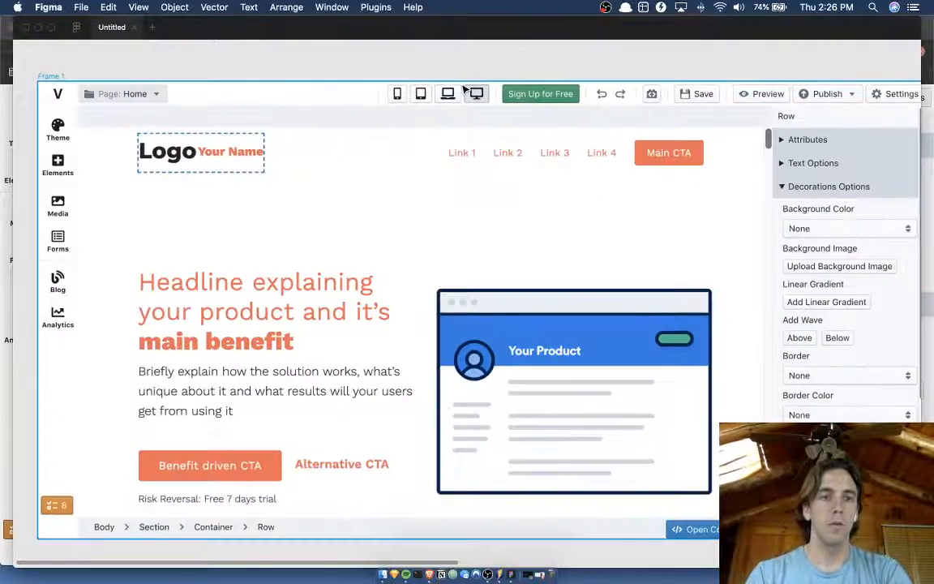
{"action": "left_click", "coordinate": [60, 76]}
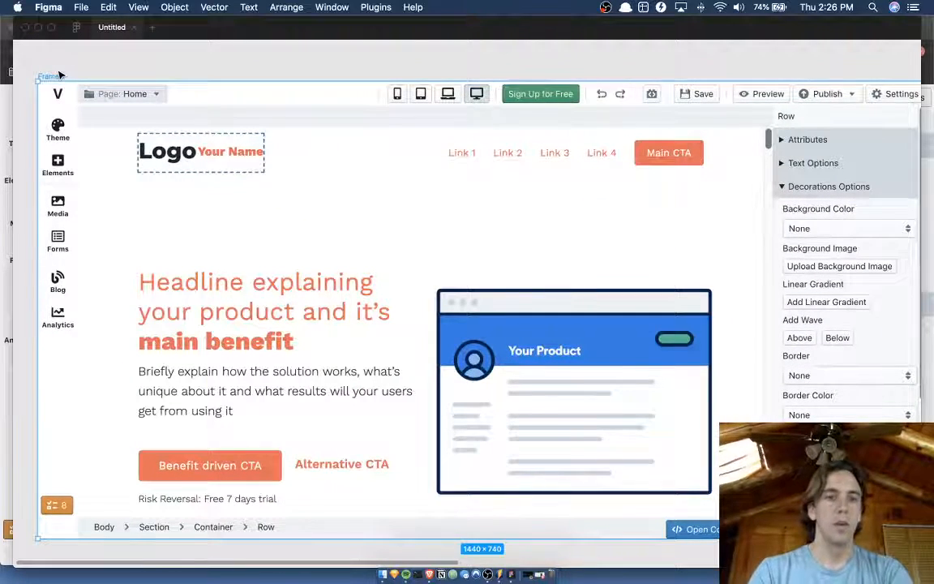
{"action": "key", "text": "shift+2"}
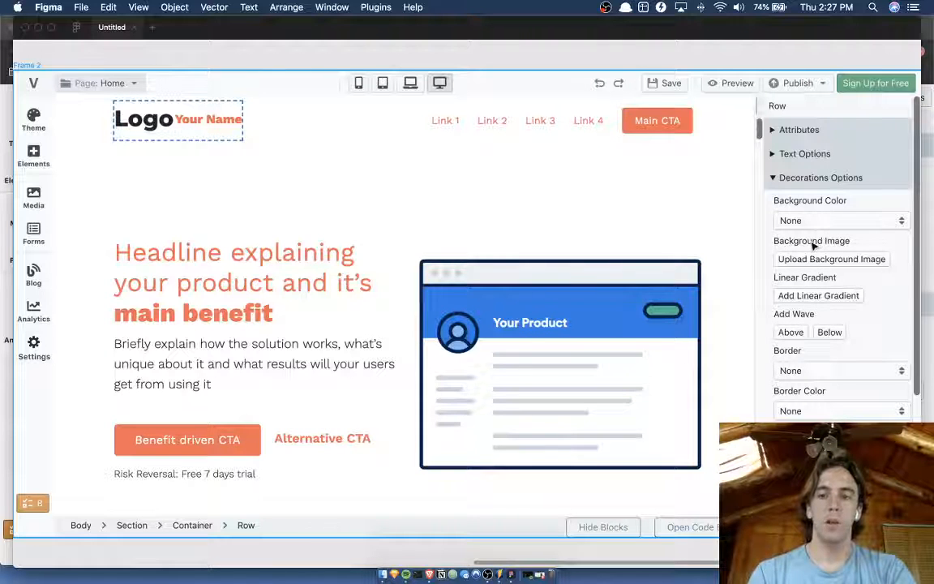
Switch to the Versoly editor in Brave, inspect the options sidebar's ID field in developer tools, and return to Figma.
{"action": "key", "text": "ctrl+Up"}
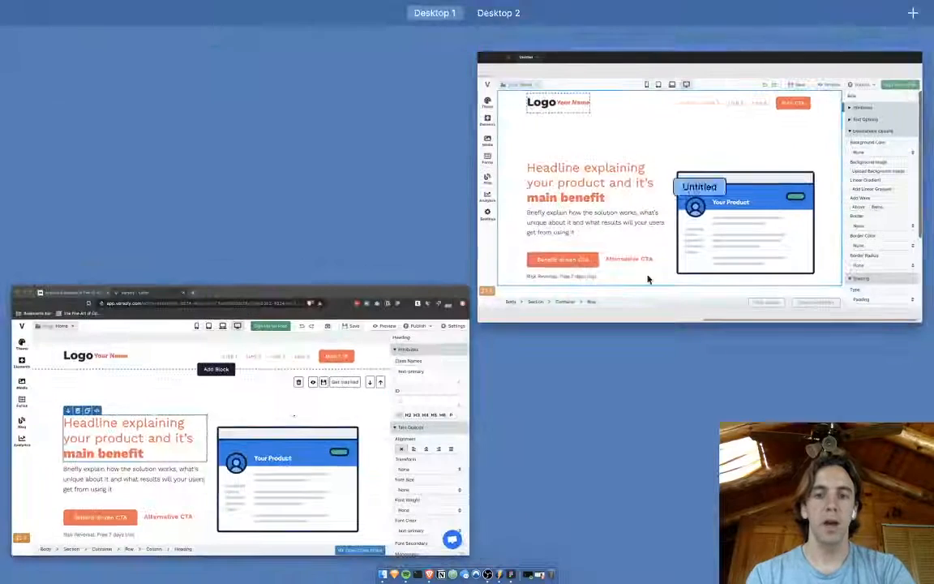
{"action": "left_click", "coordinate": [430, 348]}
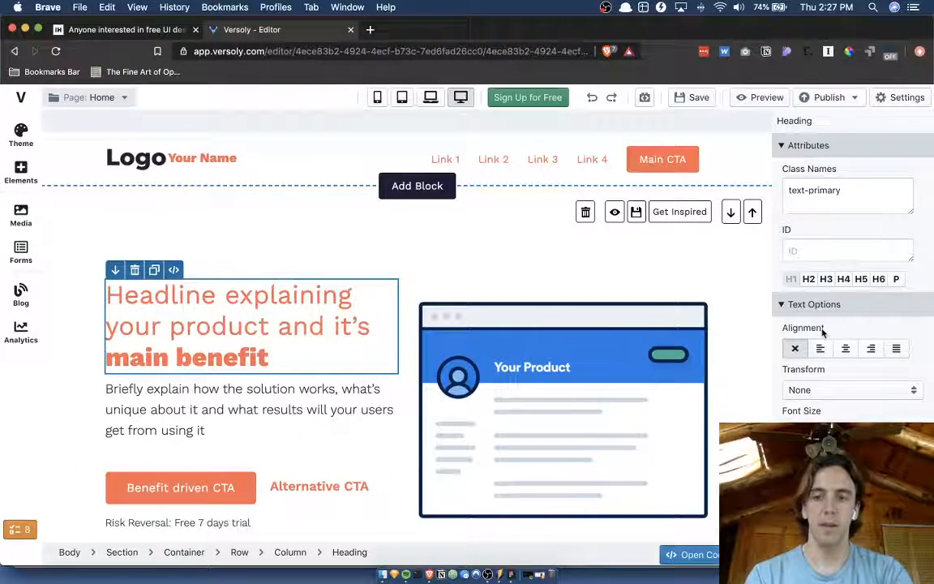
{"action": "key", "text": "super+shift+c"}
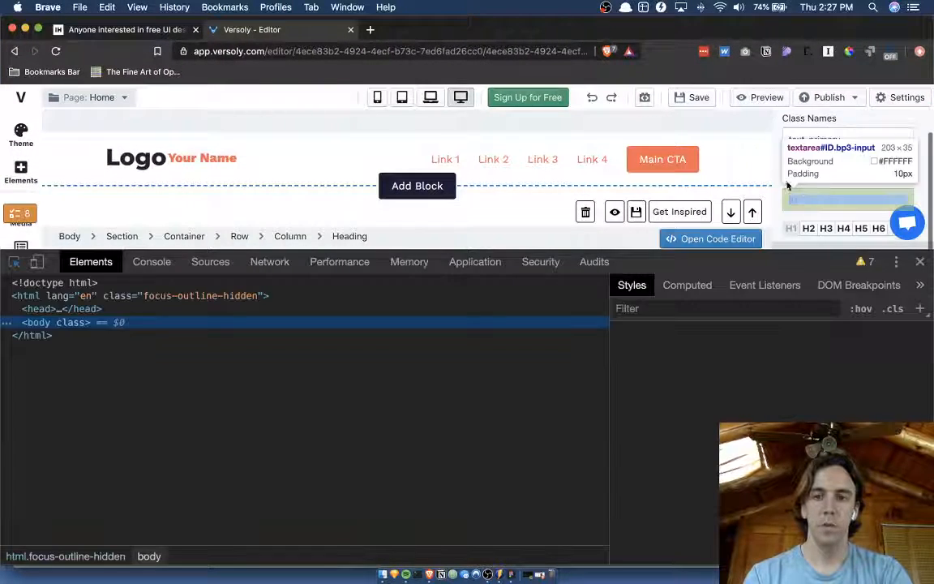
{"action": "left_click", "coordinate": [788, 182]}
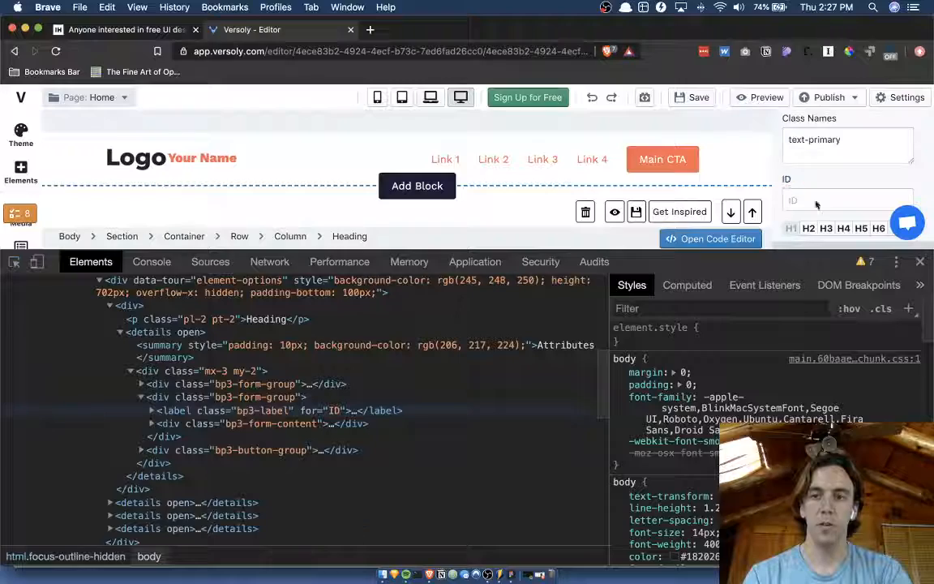
{"action": "left_click", "coordinate": [816, 204]}
{"action": "left_click", "coordinate": [922, 262]}
{"action": "key", "text": "ctrl+Up"}
{"action": "left_click", "coordinate": [419, 207]}
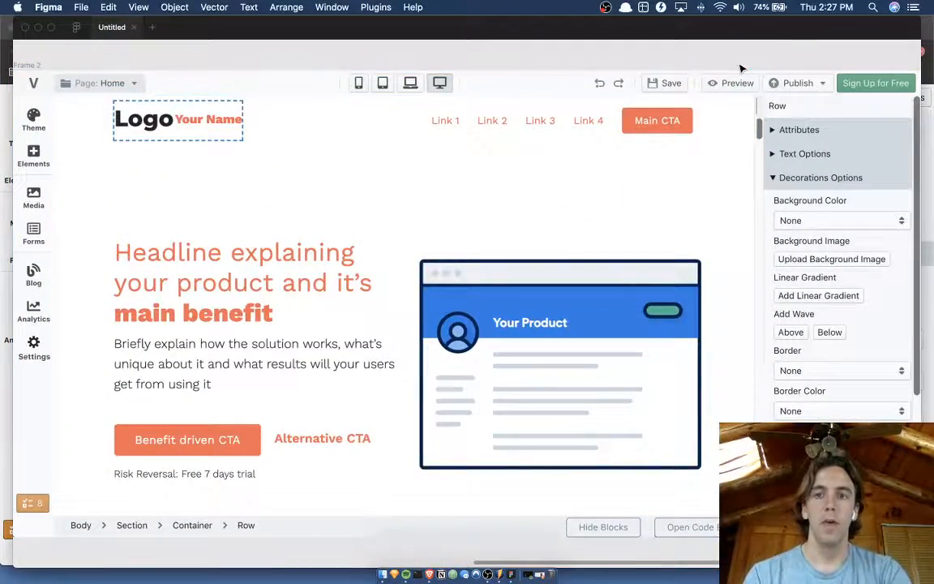
Duplicate the whole Frame 2 as a base for a further design variation.
{"action": "scroll", "coordinate": [741, 69], "scroll_direction": "right", "scroll_amount": 3}
{"action": "scroll", "coordinate": [741, 69], "scroll_direction": "down", "scroll_amount": 5}
{"action": "scroll", "coordinate": [741, 69], "scroll_direction": "up", "scroll_amount": 5}
{"action": "scroll", "coordinate": [741, 69], "scroll_direction": "down", "scroll_amount": 2}
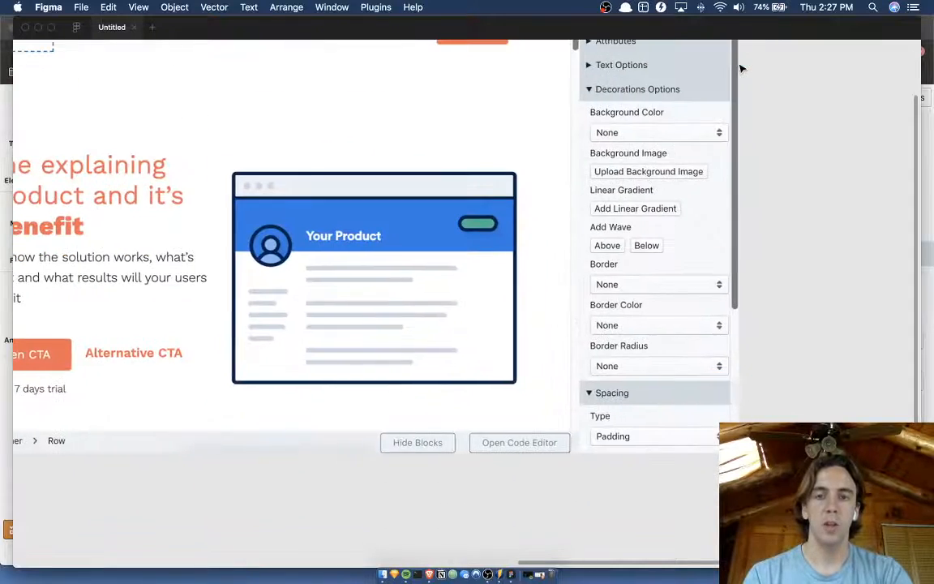
{"action": "scroll", "coordinate": [741, 69], "scroll_direction": "up", "scroll_amount": 1}
{"action": "scroll", "coordinate": [741, 69], "scroll_direction": "down", "scroll_amount": 5}
{"action": "left_click", "coordinate": [367, 59]}
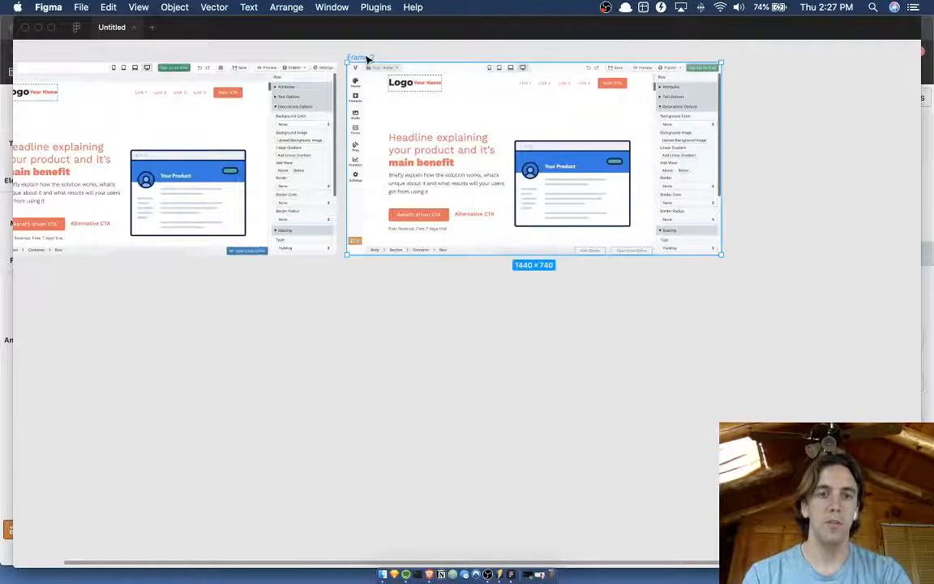
{"action": "key", "text": "super+d"}
{"action": "left_click", "coordinate": [890, 183]}
Draw a rectangle about 232 × 420 over the fields below Decorations Options in the duplicated frame's sidebar.
{"action": "scroll", "coordinate": [891, 182], "scroll_direction": "up", "scroll_amount": 5}
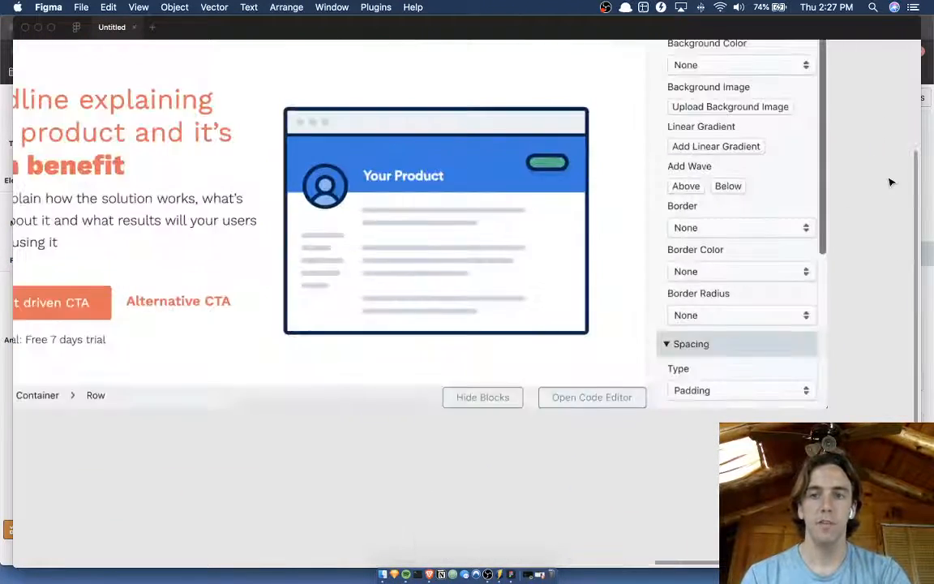
{"action": "scroll", "coordinate": [890, 183], "scroll_direction": "up", "scroll_amount": 2}
{"action": "scroll", "coordinate": [890, 182], "scroll_direction": "right", "scroll_amount": 1}
{"action": "key", "text": "r"}
{"action": "mouse_move", "coordinate": [635, 95]}
{"action": "left_mouse_down"}
{"action": "mouse_move", "coordinate": [745, 356]}
{"action": "mouse_move", "coordinate": [795, 388]}
{"action": "left_mouse_up"}
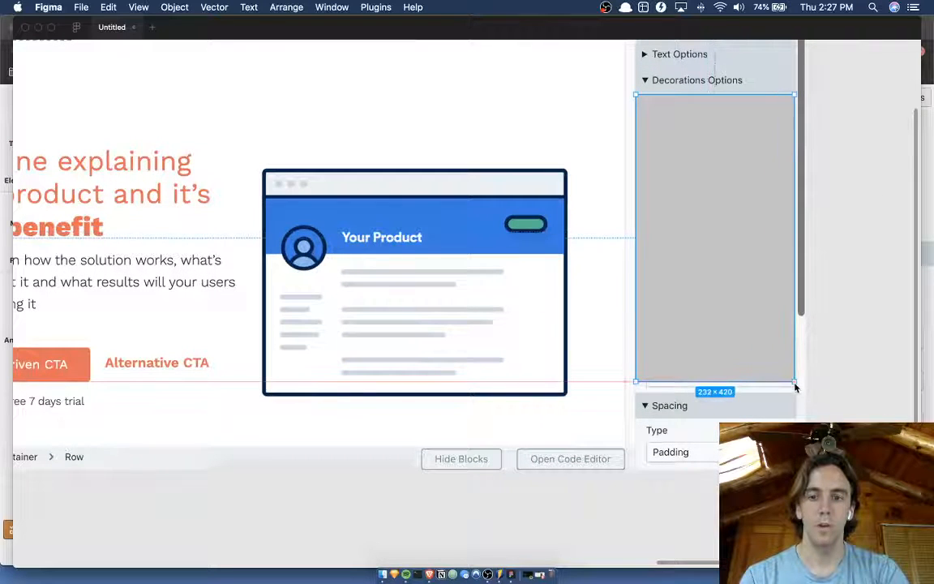
Resize the cover rectangle to 233 × 429 so it reaches the Spacing heading and hides all the decoration fields.
{"action": "scroll", "coordinate": [796, 388], "scroll_direction": "up", "scroll_amount": 10}
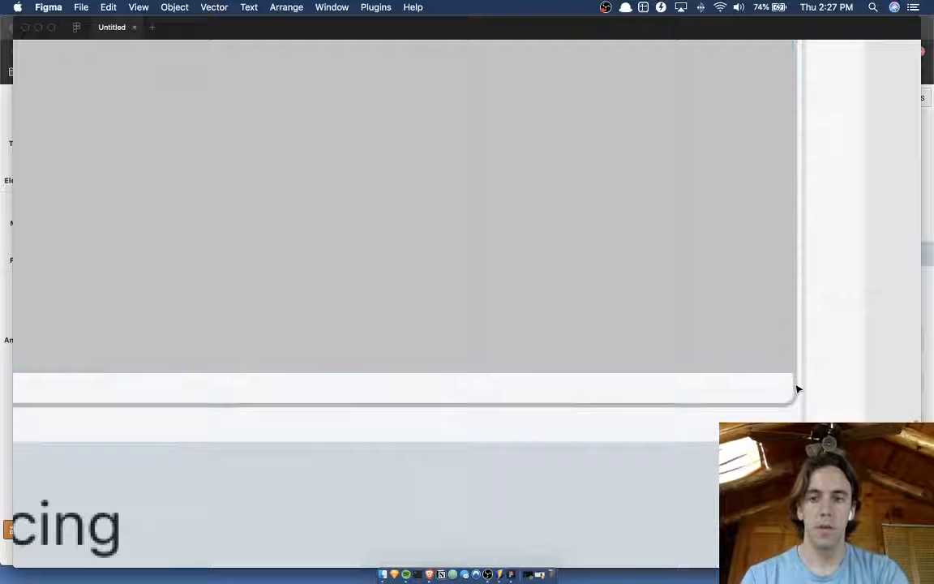
{"action": "key", "text": "Down"}
{"action": "key", "text": "Down"}
{"action": "key", "text": "Down"}
{"action": "key", "text": "Down"}
{"action": "key", "text": "Down"}
{"action": "key", "text": "Down"}
{"action": "key", "text": "Down"}
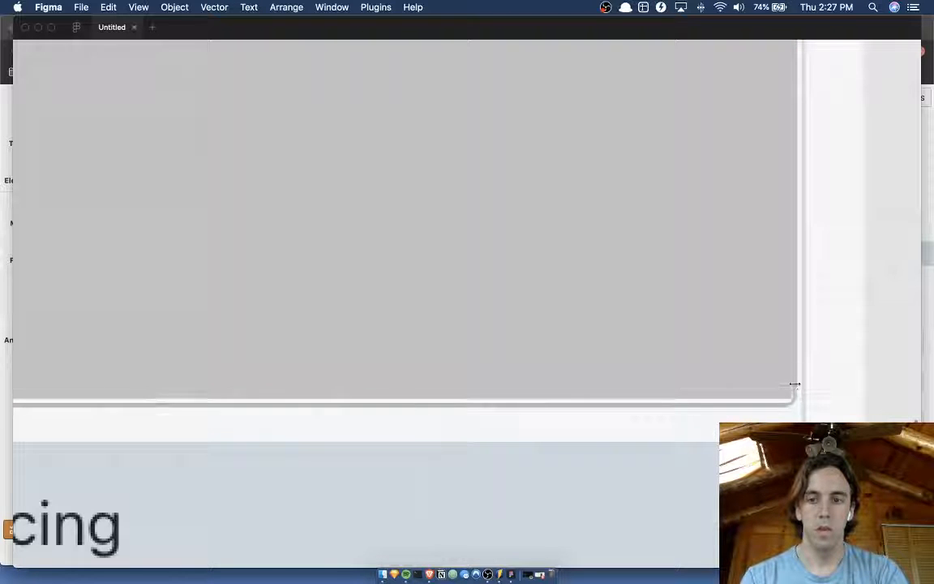
{"action": "scroll", "coordinate": [795, 385], "scroll_direction": "down", "scroll_amount": 10}
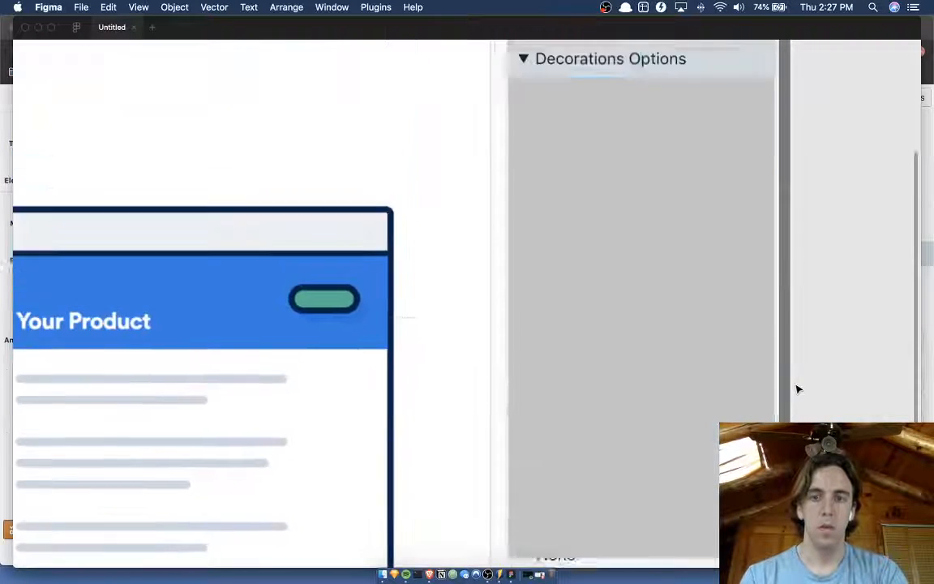
{"action": "scroll", "coordinate": [798, 389], "scroll_direction": "down", "scroll_amount": 2}
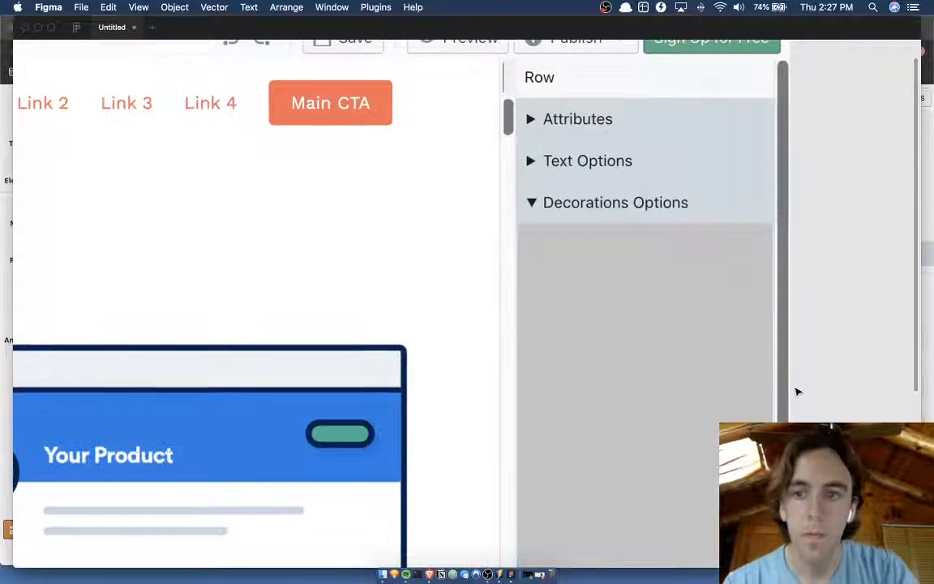
{"action": "scroll", "coordinate": [797, 392], "scroll_direction": "down", "scroll_amount": 10}
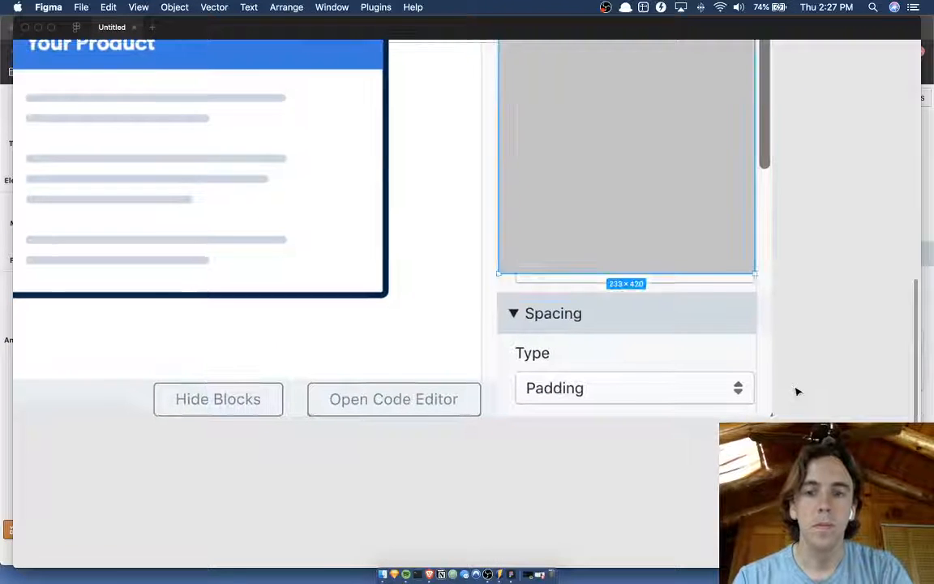
{"action": "left_click", "coordinate": [675, 281]}
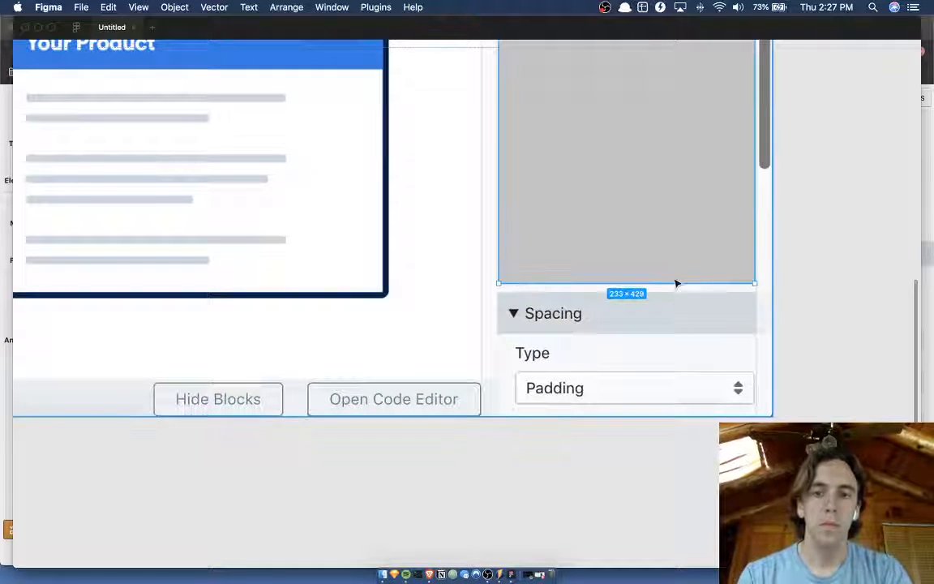
Fill the cover rectangle with the sidebar's light background color, sampled from just beneath it, and deselect it.
{"action": "key", "text": "i"}
{"action": "left_click", "coordinate": [672, 279]}
{"action": "left_click", "coordinate": [804, 277]}
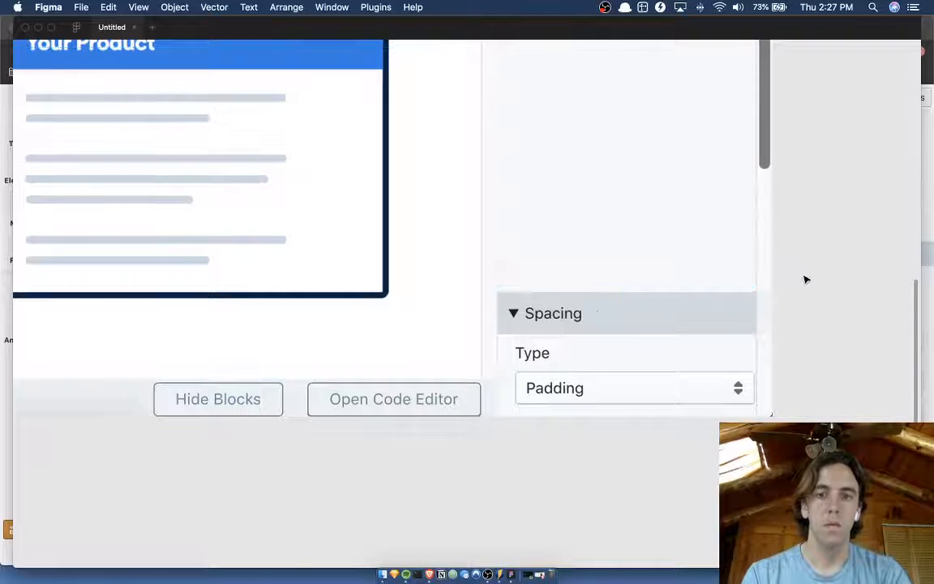
{"action": "scroll", "coordinate": [805, 279], "scroll_direction": "up", "scroll_amount": 10}
{"action": "scroll", "coordinate": [805, 280], "scroll_direction": "down", "scroll_amount": 5, "text": "ctrl"}
{"action": "scroll", "coordinate": [805, 277], "scroll_direction": "left", "scroll_amount": 4}
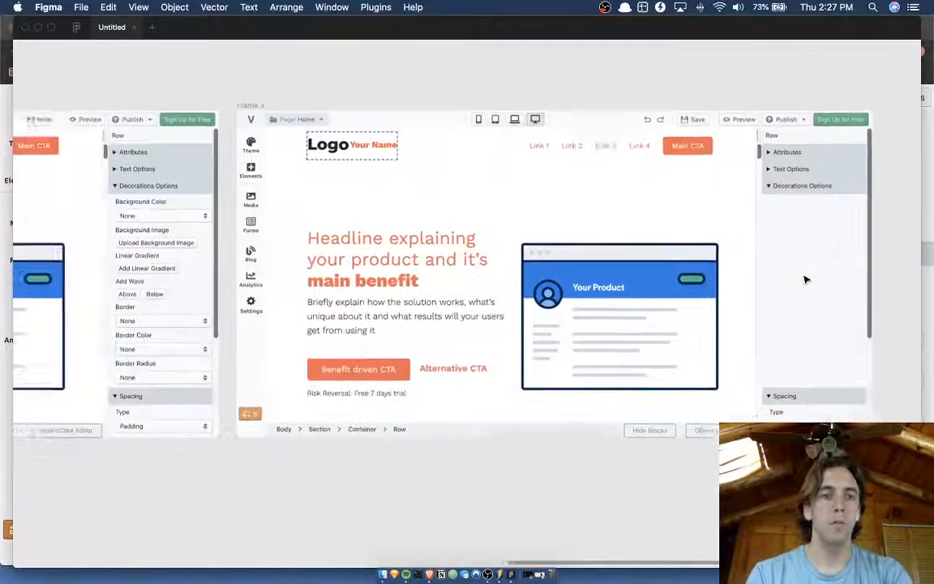
{"action": "left_click", "coordinate": [730, 194]}
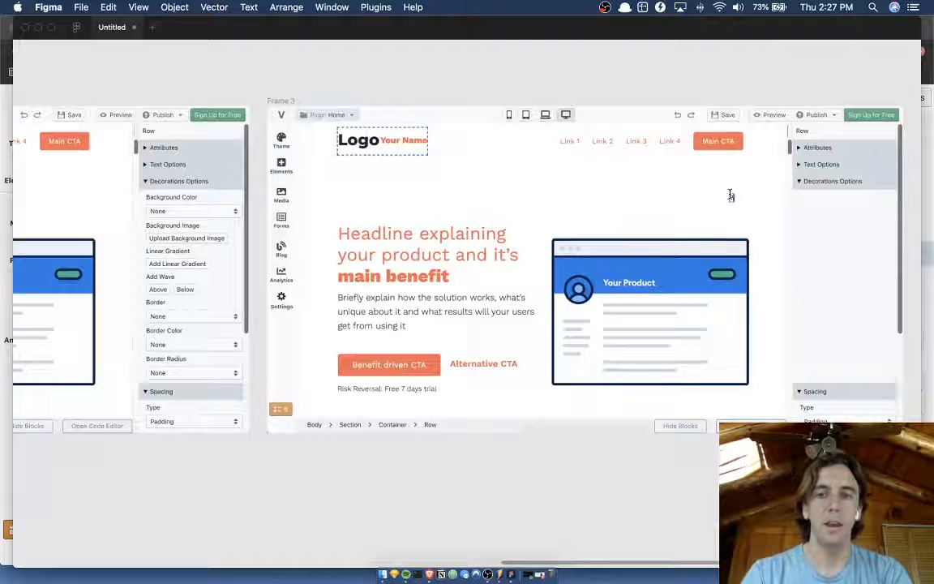
Add a "Background Color" text label directly beneath the Decorations Options heading in Frame 3's sidebar.
{"action": "type", "text": "Background Colo"}
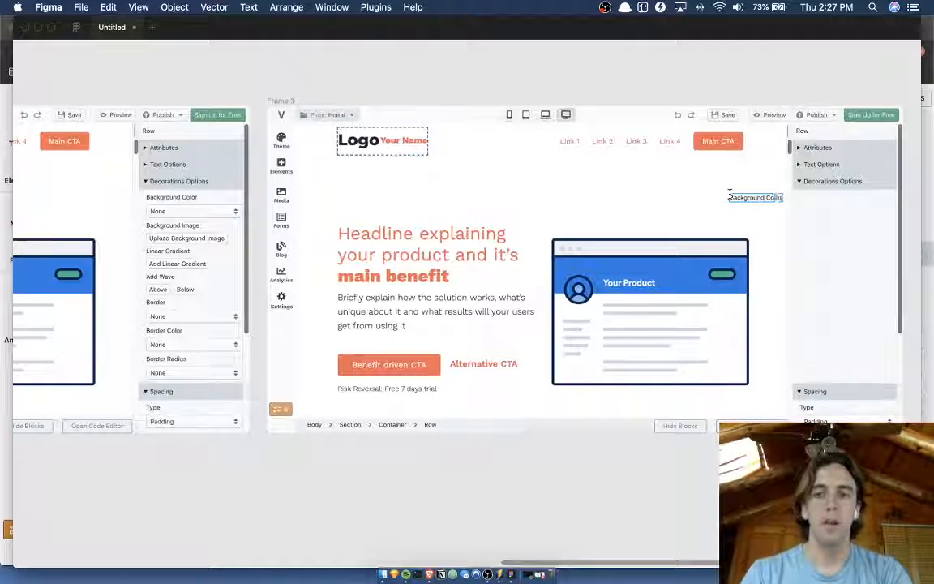
{"action": "type", "text": "r"}
{"action": "key", "text": "Escape"}
{"action": "key", "text": "super+backslash"}
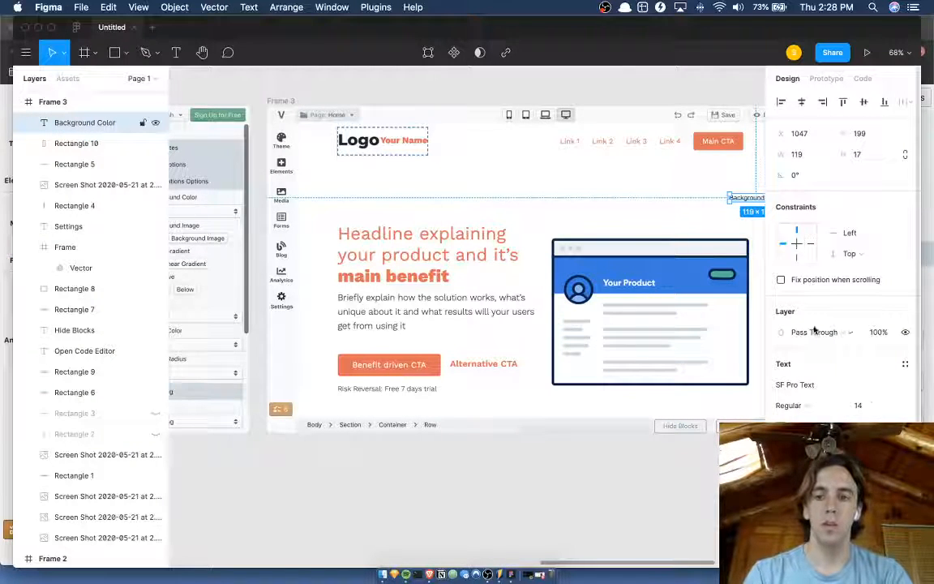
{"action": "key", "text": "super+backslash"}
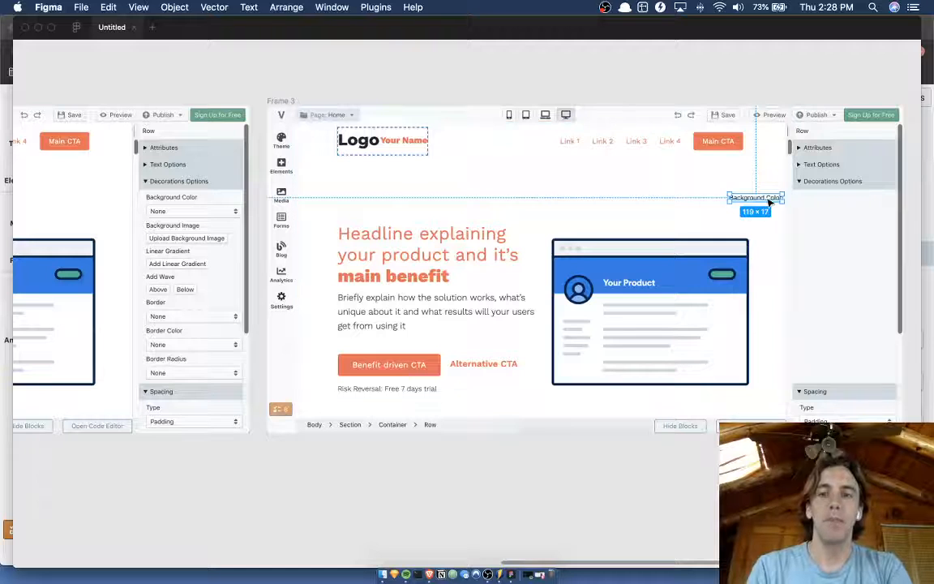
{"action": "left_click_drag", "start_coordinate": [770, 201], "coordinate": [841, 207]}
{"action": "left_click", "coordinate": [840, 206]}
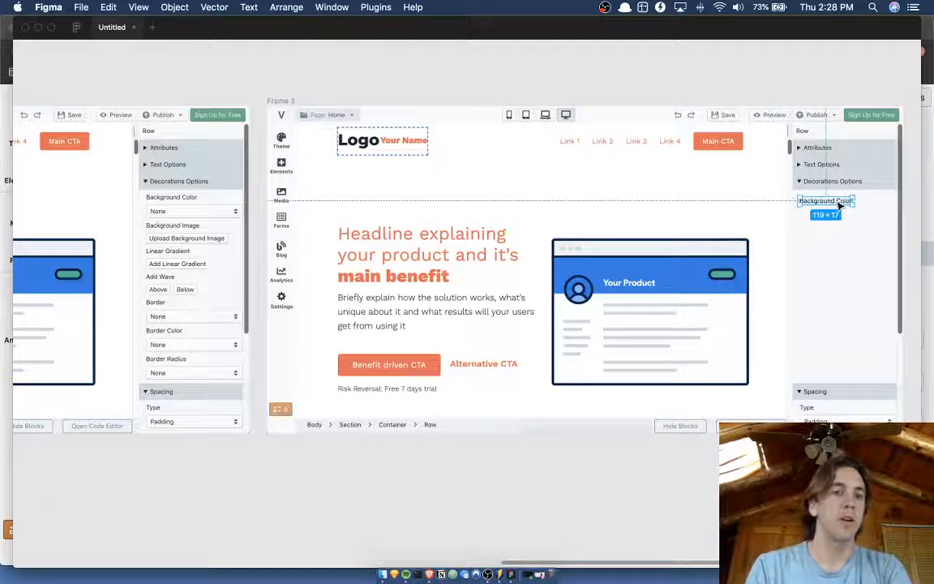
Review the decoration fields in the previous frame's sidebar and switch to the live Versoly editor in Brave.
{"action": "scroll", "coordinate": [197, 215], "scroll_direction": "left", "scroll_amount": 10}
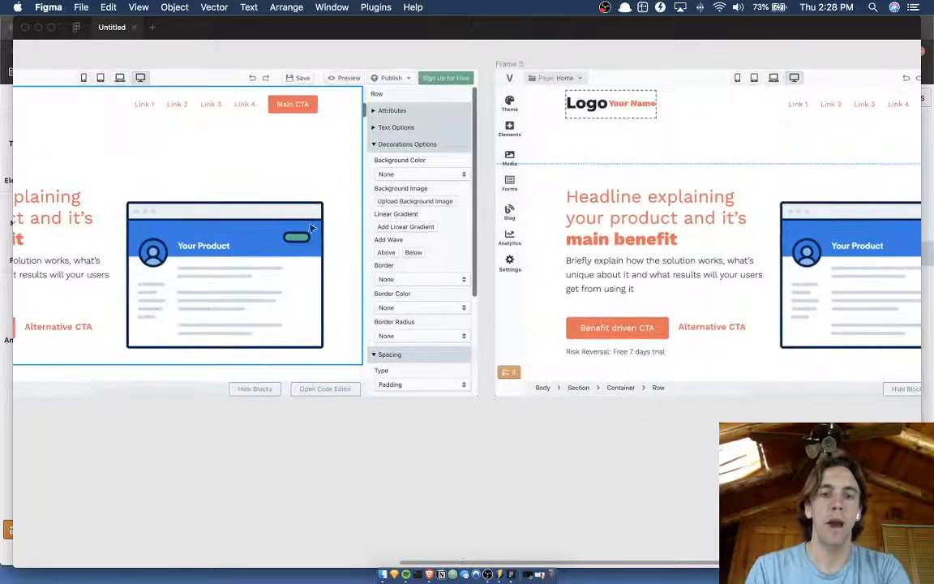
{"action": "scroll", "coordinate": [494, 201], "scroll_direction": "up", "scroll_amount": 5}
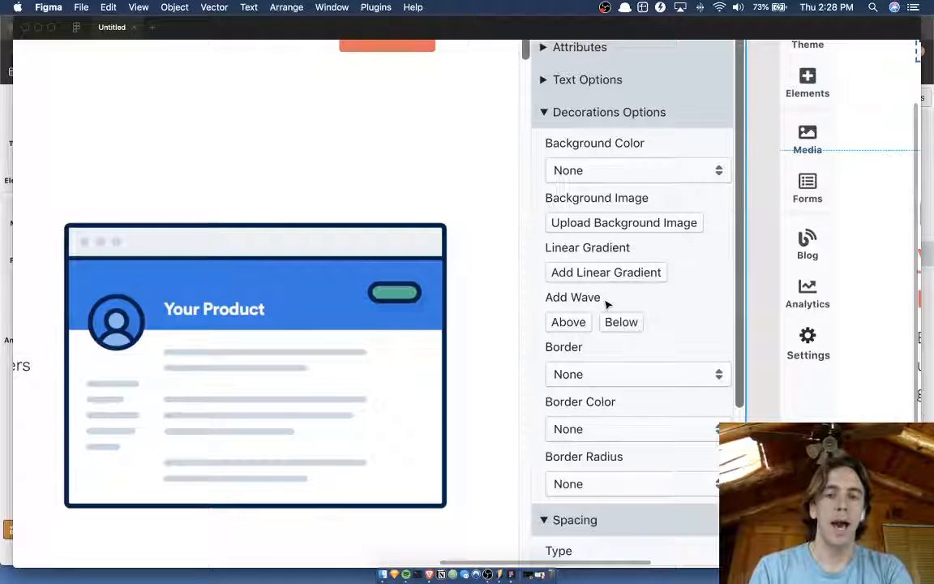
{"action": "scroll", "coordinate": [592, 305], "scroll_direction": "down", "scroll_amount": 3}
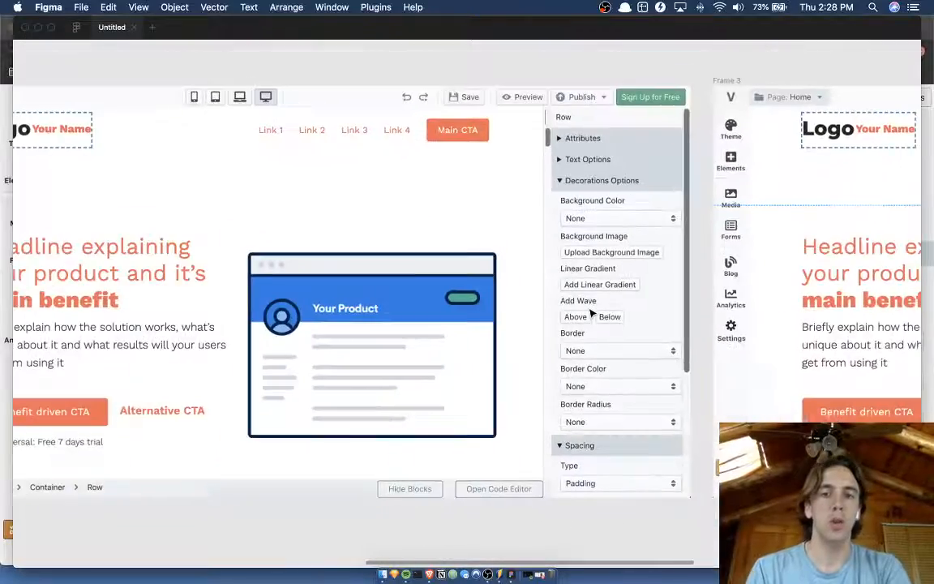
{"action": "scroll", "coordinate": [592, 312], "scroll_direction": "down", "scroll_amount": 2}
{"action": "key", "text": "ctrl+Up"}
{"action": "left_click", "coordinate": [460, 312]}
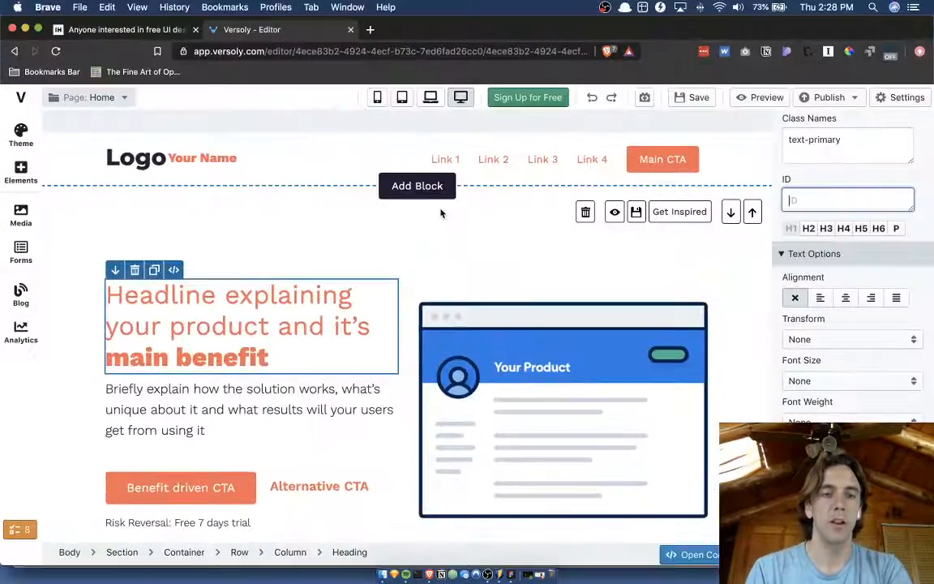
Select the page's header section and add a wave below it using the broad, rounded downward curve shape.
{"action": "scroll", "coordinate": [438, 212], "scroll_direction": "down", "scroll_amount": 2}
{"action": "left_click", "coordinate": [420, 196]}
{"action": "scroll", "coordinate": [420, 195], "scroll_direction": "down", "scroll_amount": 4}
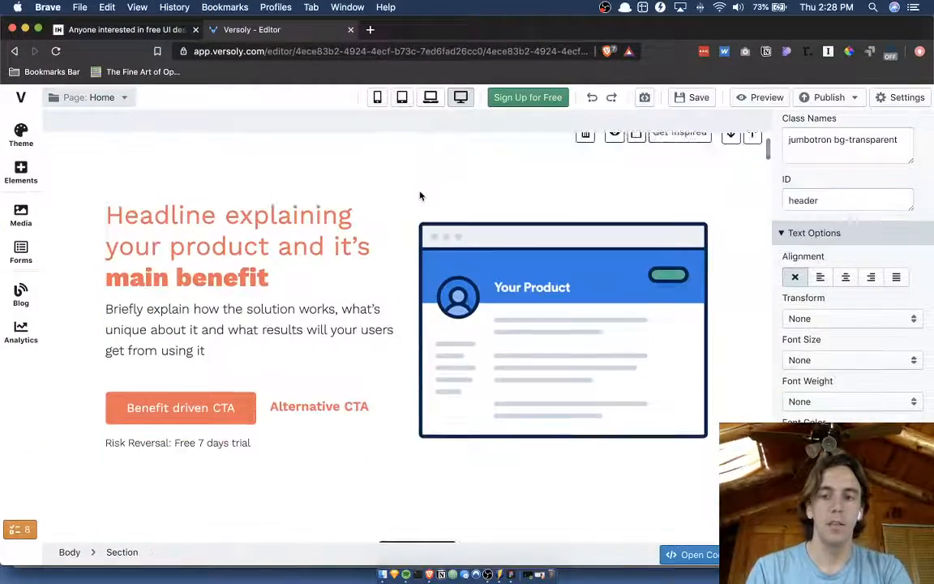
{"action": "scroll", "coordinate": [888, 397], "scroll_direction": "down", "scroll_amount": 5}
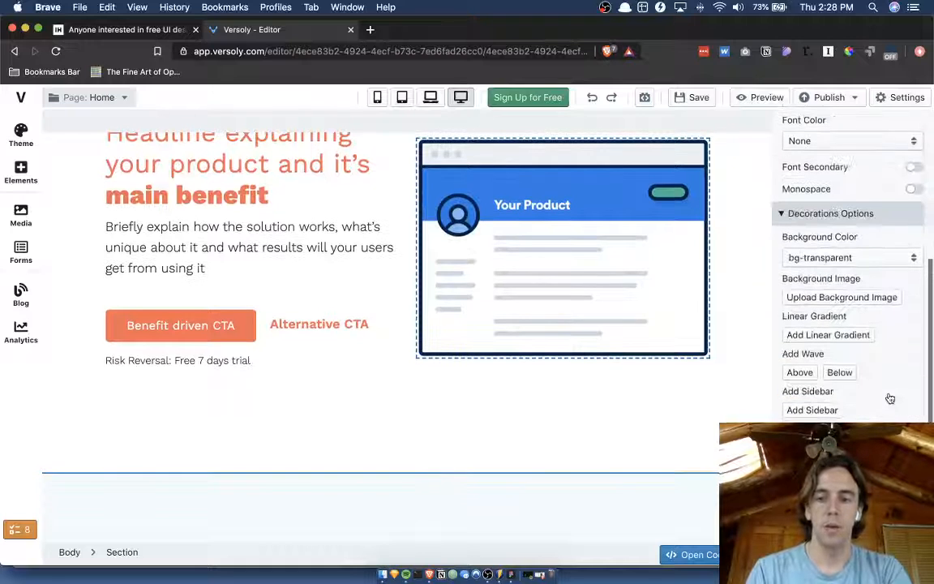
{"action": "left_click", "coordinate": [840, 370]}
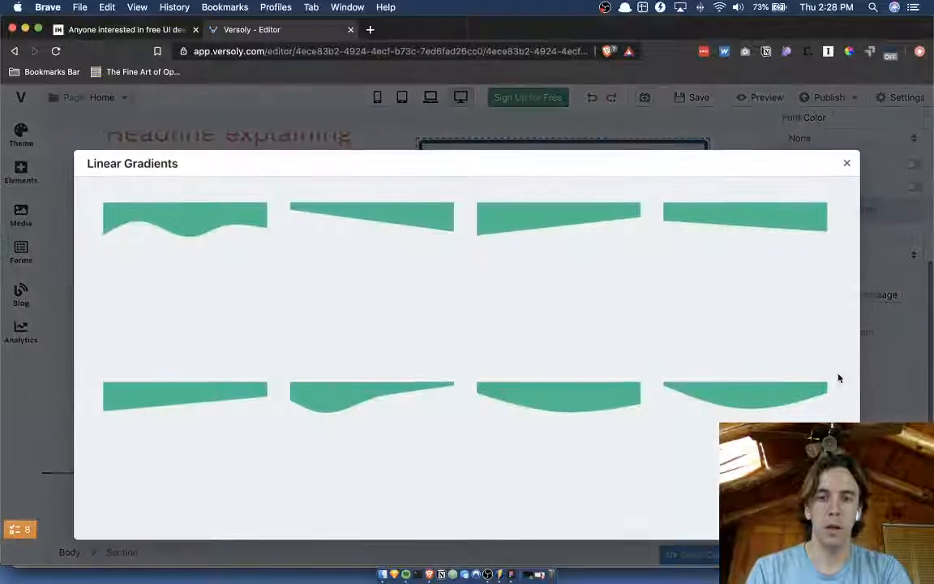
{"action": "left_click", "coordinate": [554, 388]}
{"action": "scroll", "coordinate": [559, 398], "scroll_direction": "down", "scroll_amount": 3}
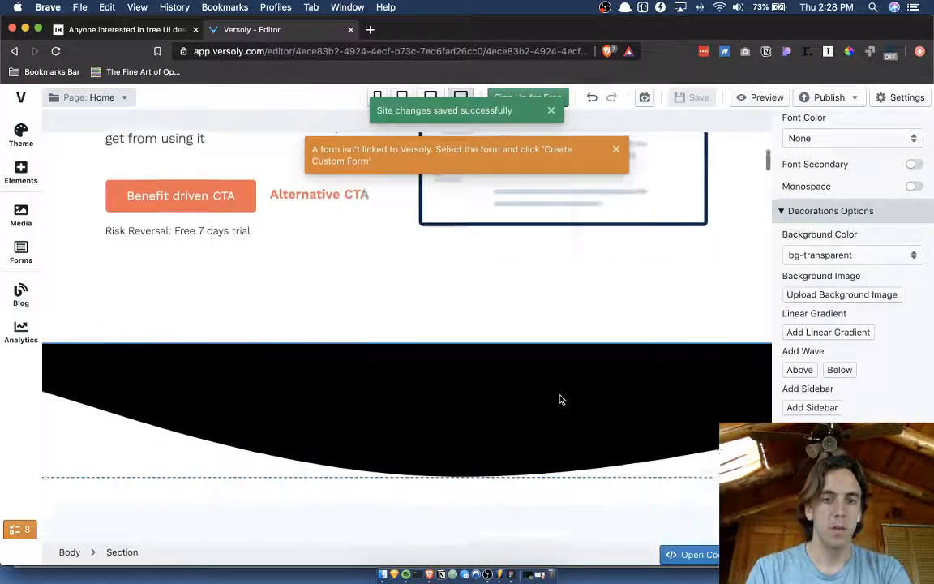
Select the new black wave and open its SVG settings.
{"action": "left_click", "coordinate": [561, 356]}
{"action": "scroll", "coordinate": [561, 357], "scroll_direction": "up", "scroll_amount": 3}
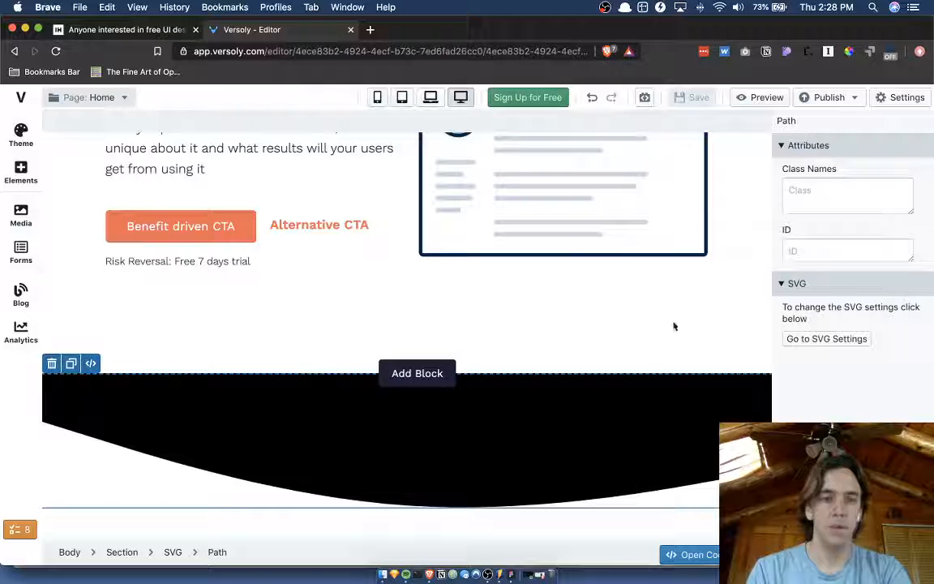
{"action": "left_click", "coordinate": [832, 340]}
Try bg-primary as the wave's background color and reset it to None.
{"action": "left_click", "coordinate": [844, 336]}
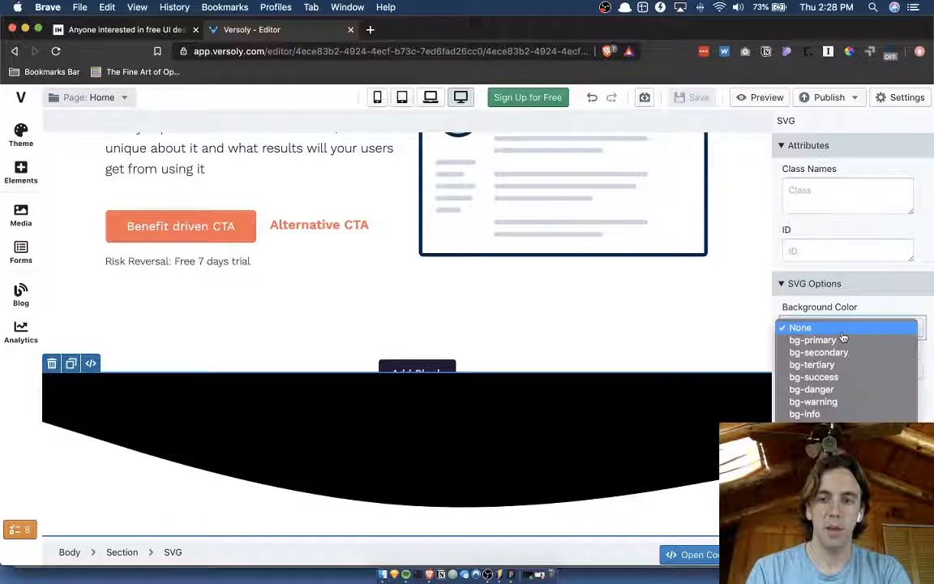
{"action": "left_click", "coordinate": [844, 347]}
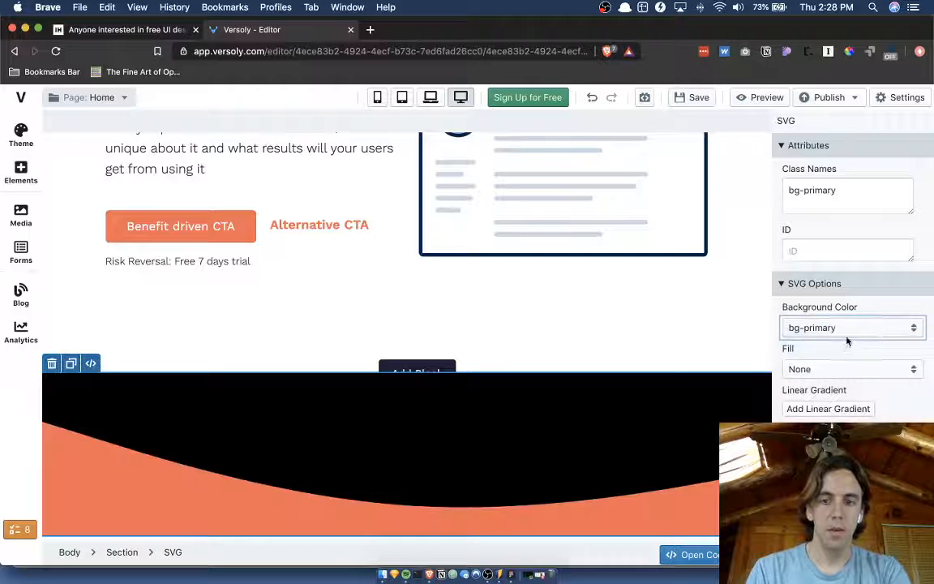
{"action": "left_click", "coordinate": [848, 334]}
{"action": "left_click", "coordinate": [835, 316]}
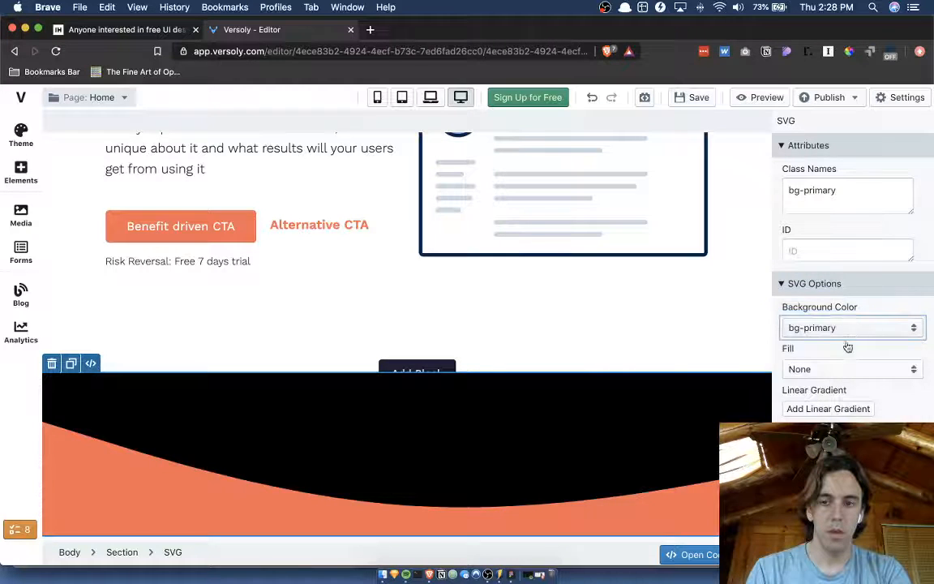
Set the wave's fill to fill-primary and the header section's background color to bg-primary.
{"action": "left_click", "coordinate": [843, 369]}
{"action": "left_click", "coordinate": [835, 388]}
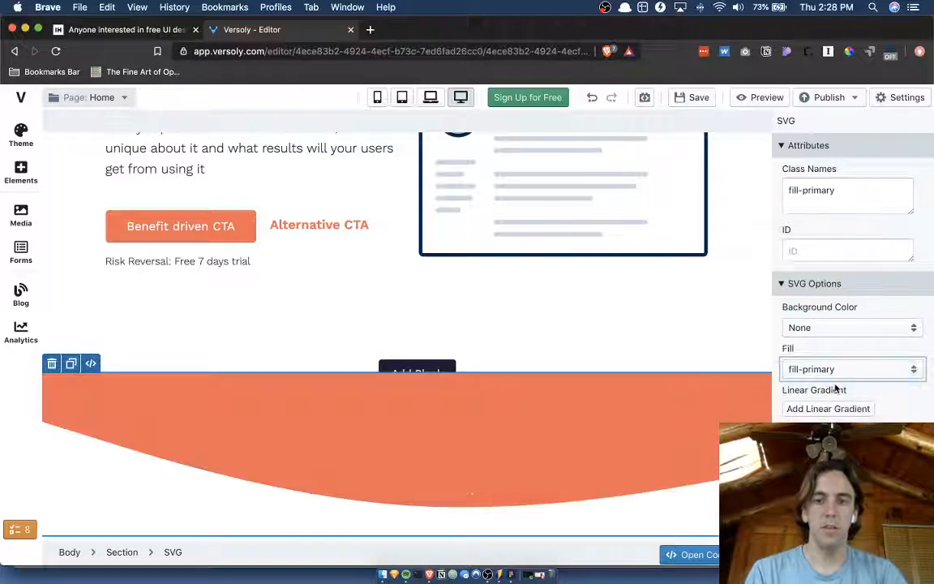
{"action": "left_click", "coordinate": [719, 324]}
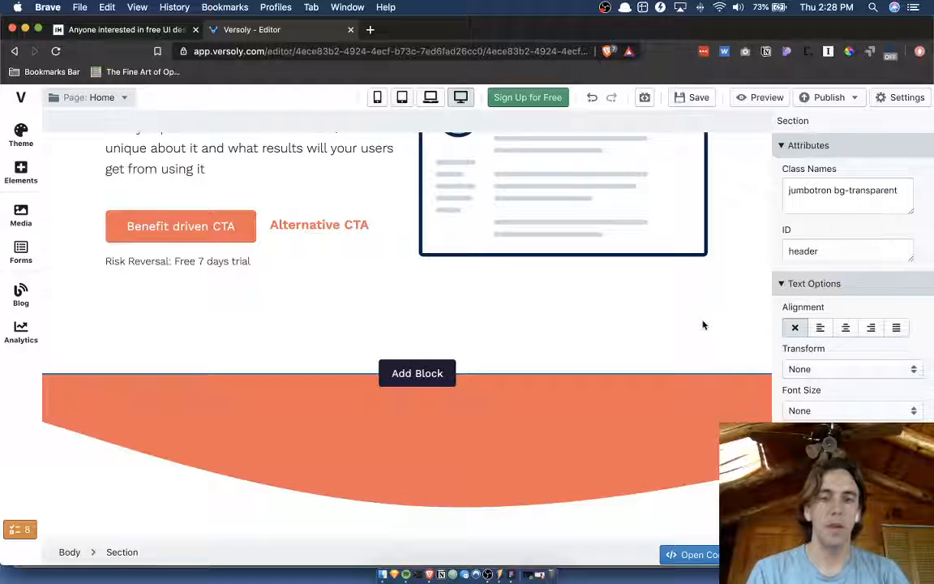
{"action": "scroll", "coordinate": [839, 357], "scroll_direction": "down", "scroll_amount": 2}
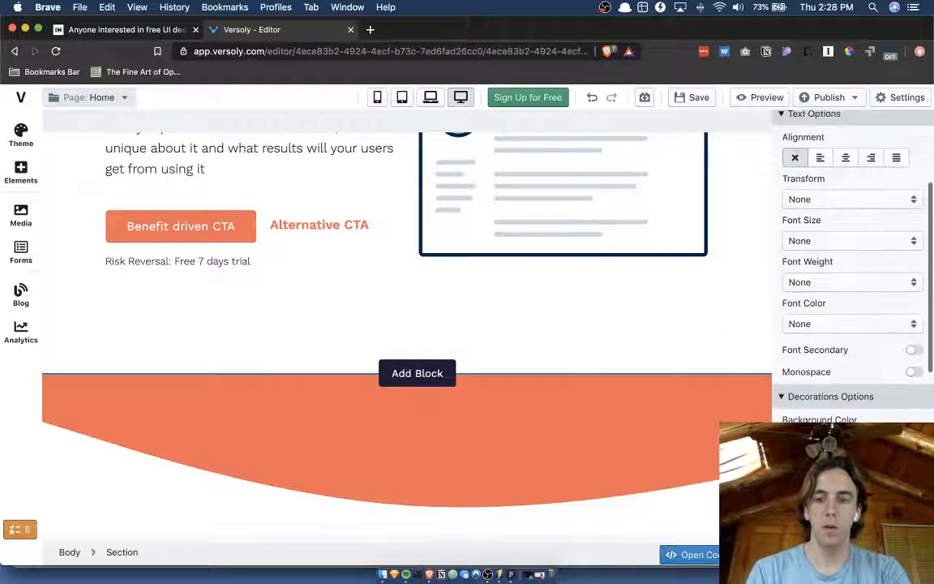
{"action": "left_click", "coordinate": [839, 440]}
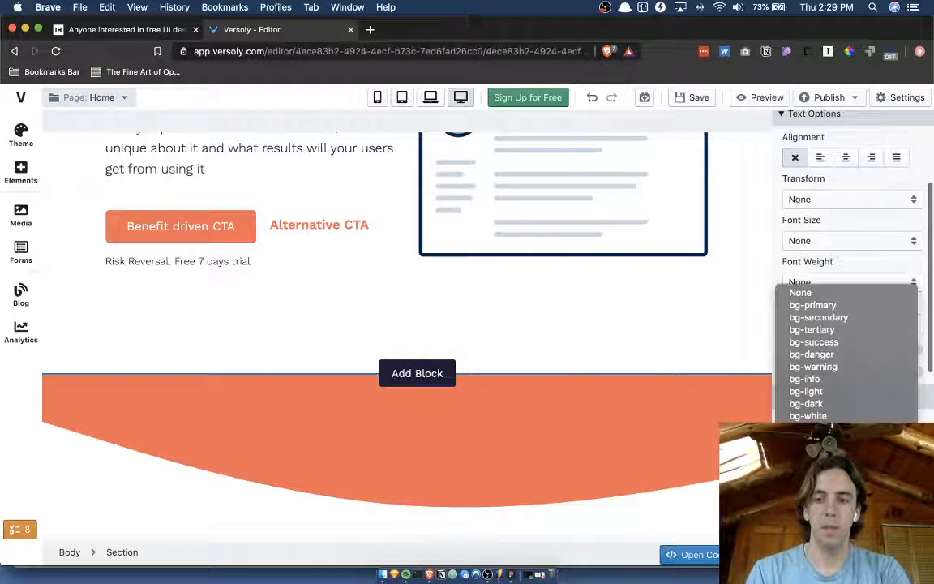
{"action": "left_click", "coordinate": [812, 305]}
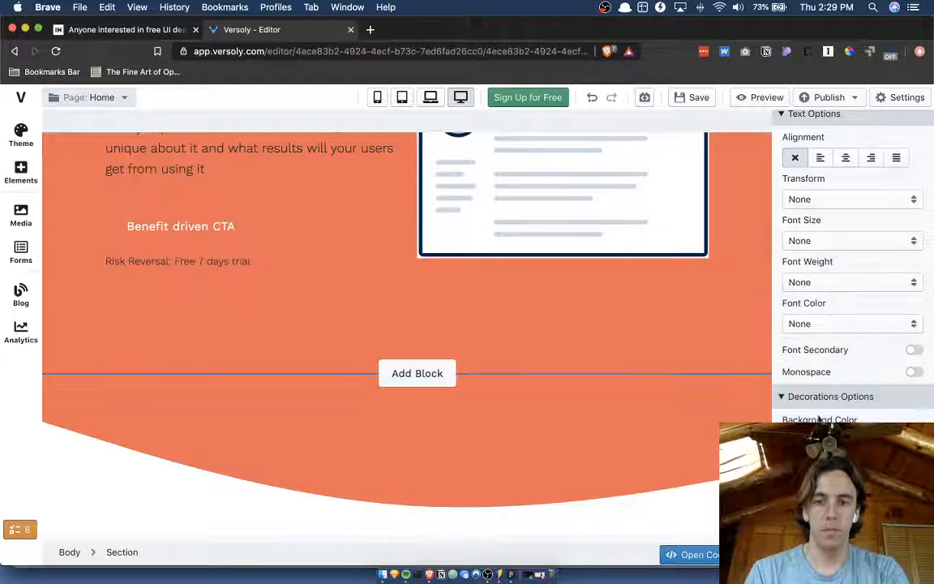
Select the wave's SVG and its path to examine the options each one offers.
{"action": "left_click", "coordinate": [618, 512]}
{"action": "scroll", "coordinate": [502, 417], "scroll_direction": "down", "scroll_amount": 1}
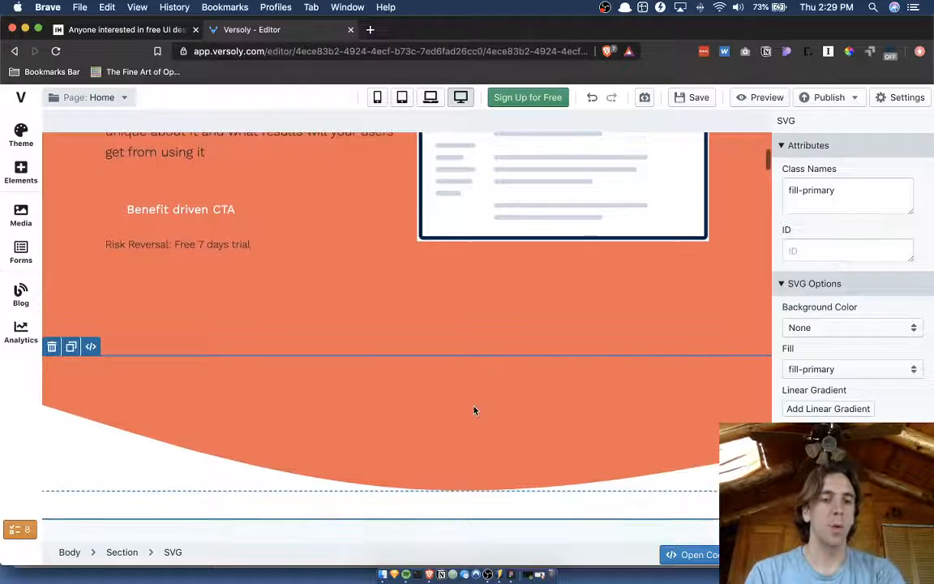
{"action": "left_click", "coordinate": [474, 410]}
{"action": "scroll", "coordinate": [474, 410], "scroll_direction": "down", "scroll_amount": 2}
{"action": "scroll", "coordinate": [373, 375], "scroll_direction": "up", "scroll_amount": 2}
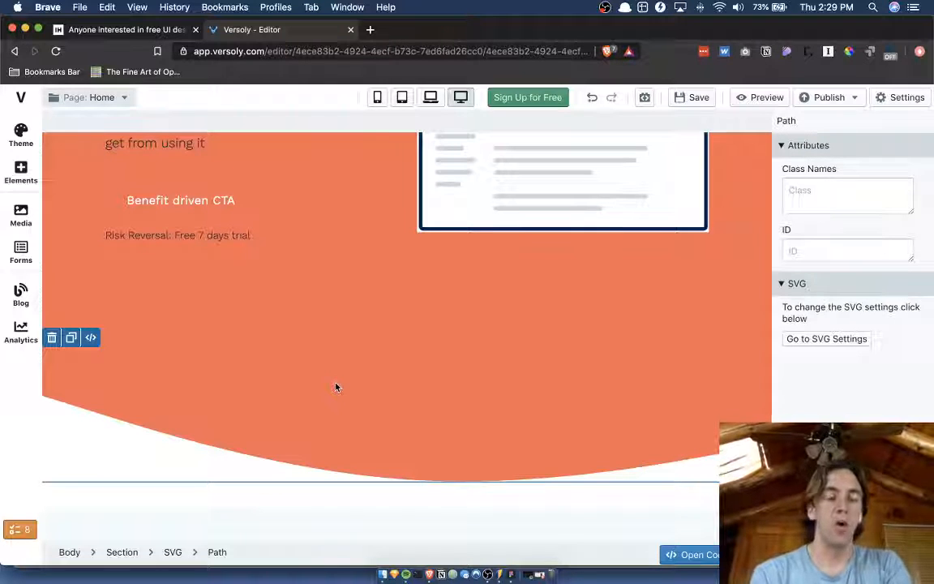
Search the Add Element library for "wa" to look for a wave component, and close the library.
{"action": "left_click", "coordinate": [21, 169]}
{"action": "scroll", "coordinate": [125, 267], "scroll_direction": "down", "scroll_amount": 3}
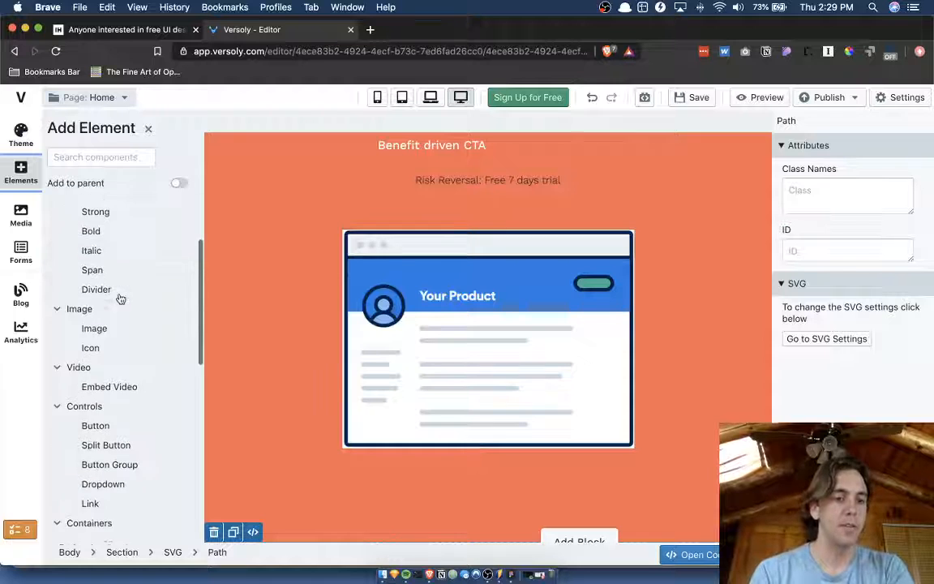
{"action": "left_click", "coordinate": [108, 157]}
{"action": "type", "text": "wa"}
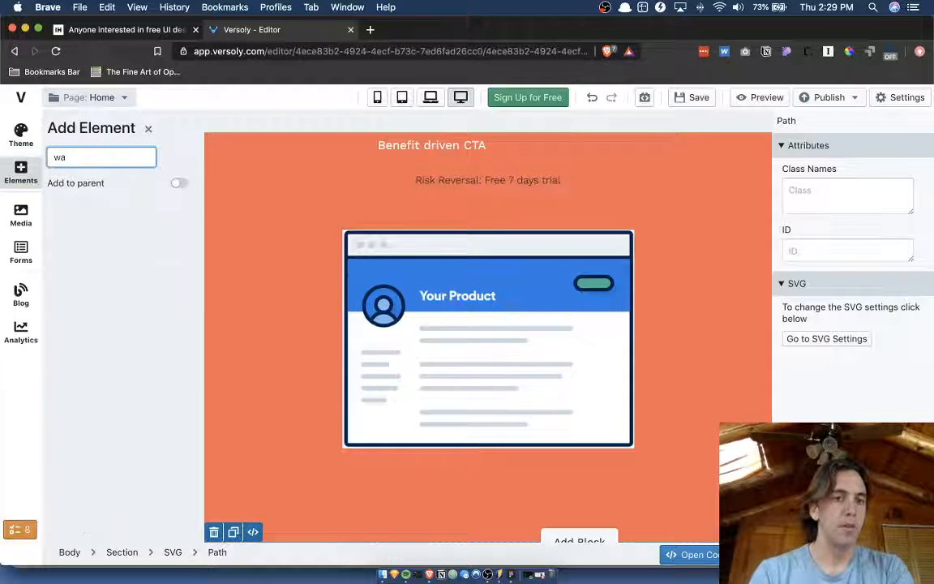
{"action": "key", "text": "BackSpace"}
{"action": "key", "text": "BackSpace"}
{"action": "left_click", "coordinate": [148, 129]}
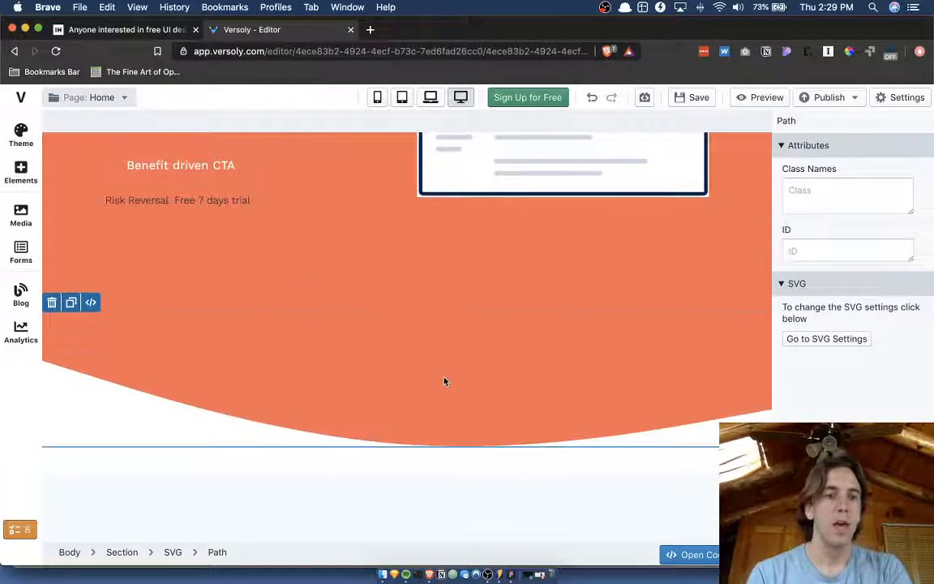
Compare the options offered for the header section with those for the wave's path.
{"action": "scroll", "coordinate": [445, 379], "scroll_direction": "up", "scroll_amount": 2}
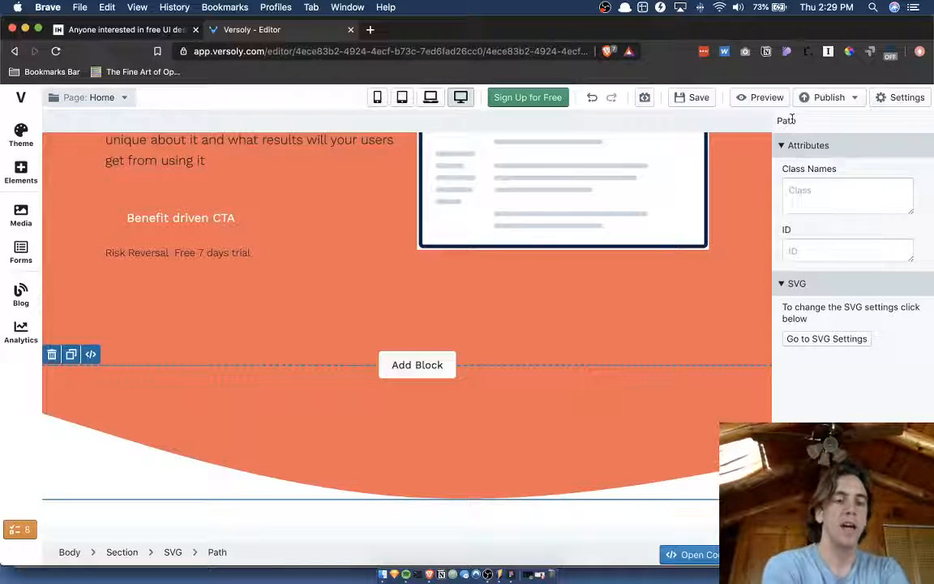
{"action": "left_click", "coordinate": [489, 352]}
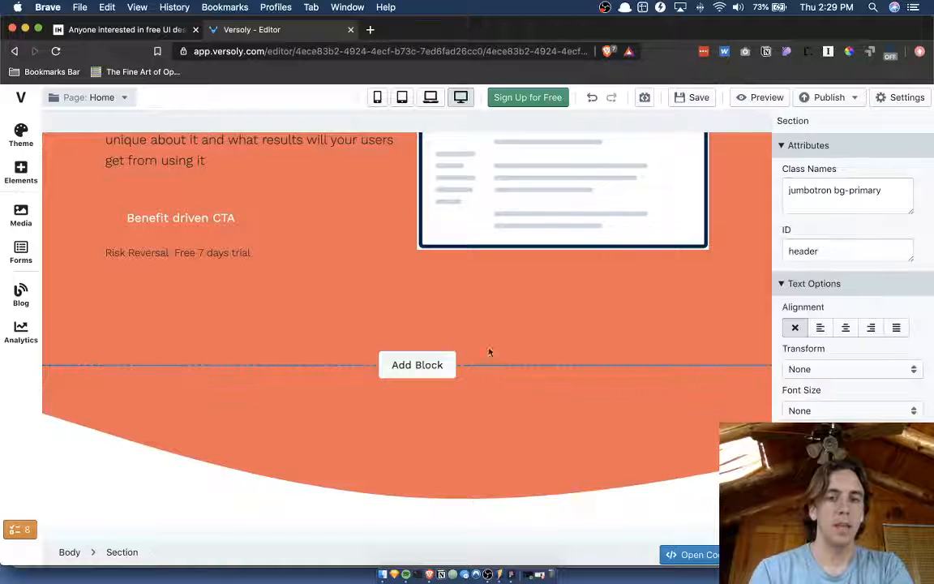
{"action": "left_click", "coordinate": [433, 404]}
{"action": "scroll", "coordinate": [371, 379], "scroll_direction": "down", "scroll_amount": 1}
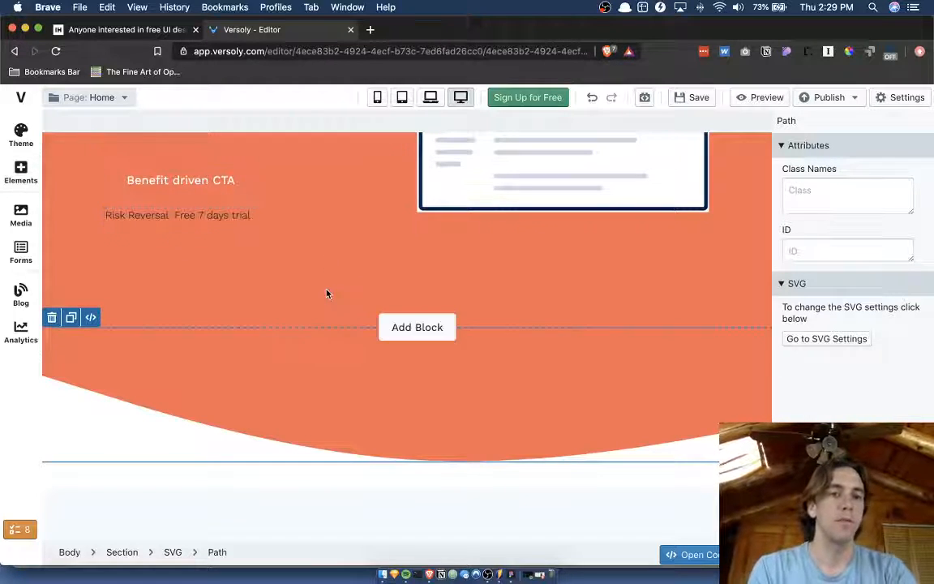
Switch back to Figma and examine the fields under Decorations Options in Frame 2's sidebar.
{"action": "key", "text": "ctrl+Up"}
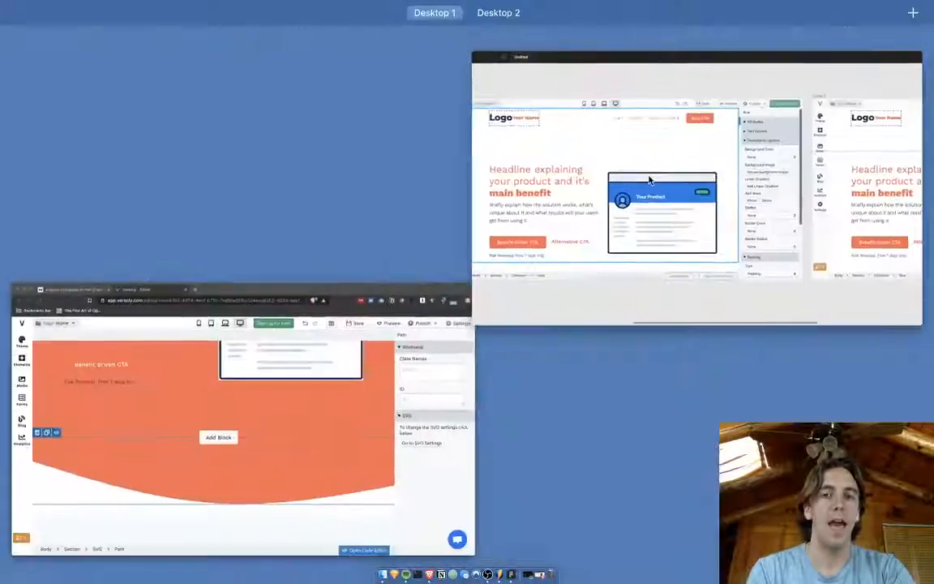
{"action": "left_click", "coordinate": [649, 180]}
{"action": "scroll", "coordinate": [619, 142], "scroll_direction": "right", "scroll_amount": 3}
{"action": "scroll", "coordinate": [618, 142], "scroll_direction": "down", "scroll_amount": 2}
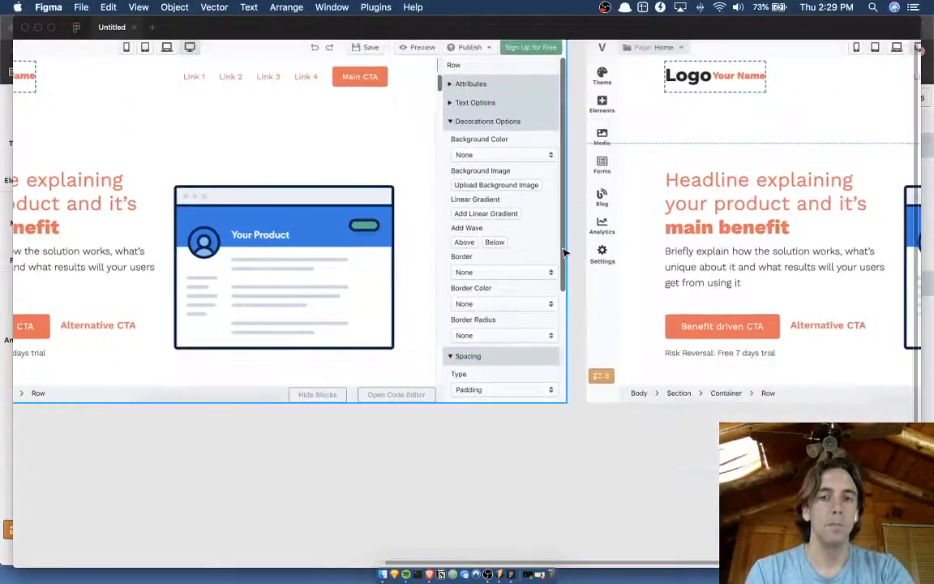
{"action": "scroll", "coordinate": [565, 254], "scroll_direction": "up", "scroll_amount": 3}
{"action": "scroll", "coordinate": [567, 255], "scroll_direction": "down", "scroll_amount": 1}
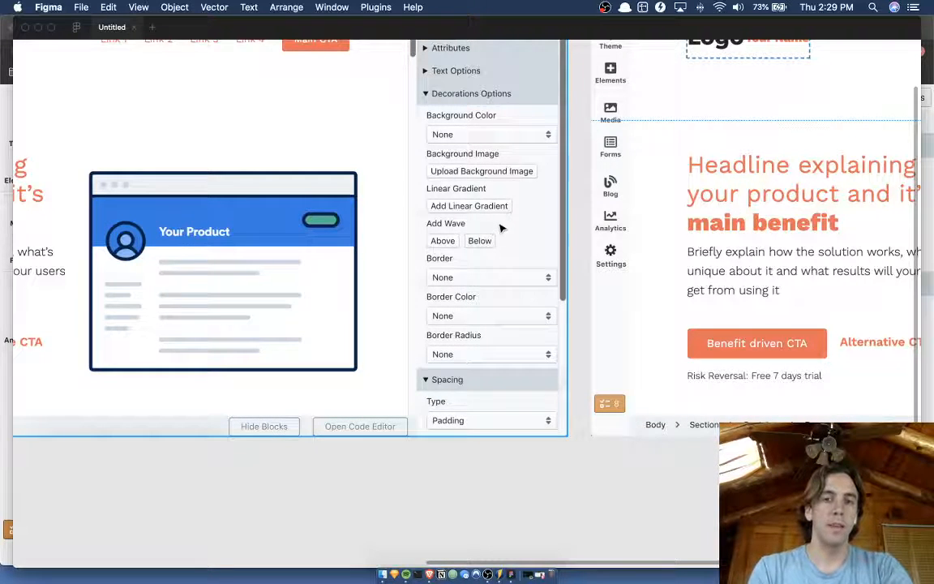
{"action": "scroll", "coordinate": [501, 230], "scroll_direction": "up", "scroll_amount": 3}
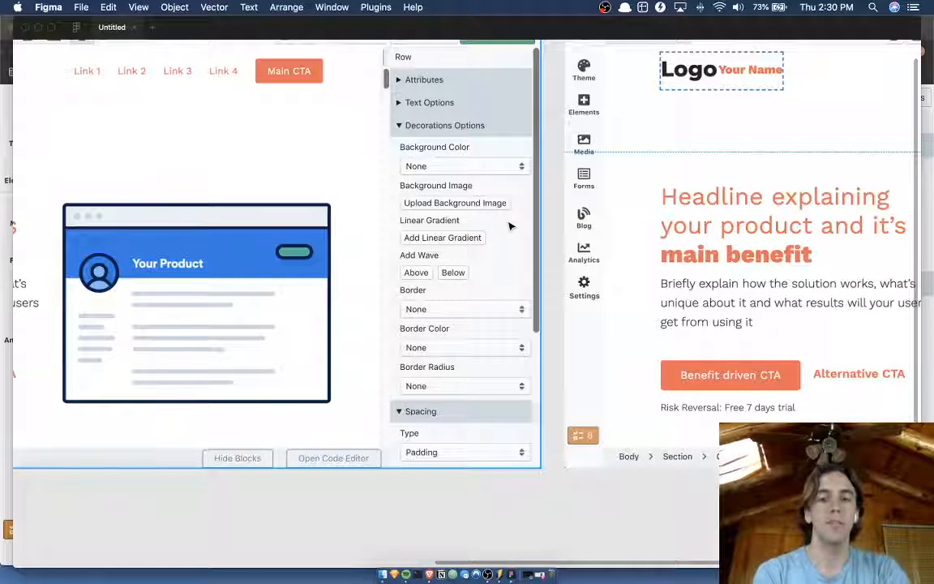
{"action": "scroll", "coordinate": [515, 224], "scroll_direction": "right", "scroll_amount": 2}
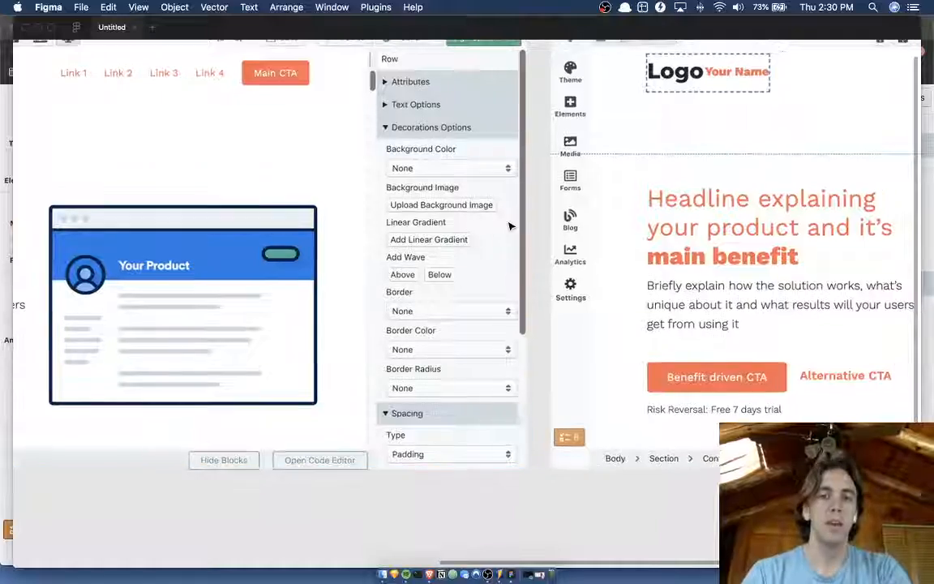
{"action": "scroll", "coordinate": [523, 220], "scroll_direction": "up", "scroll_amount": 3}
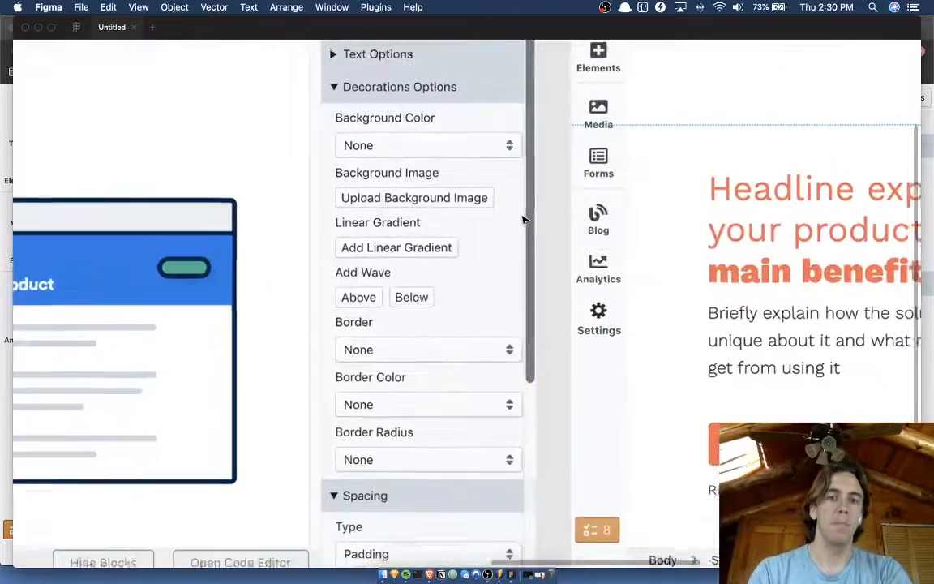
Switch to the Versoly editor in the browser, select the orange section and bring up its Decorations Options.
{"action": "scroll", "coordinate": [522, 219], "scroll_direction": "down", "scroll_amount": 2}
{"action": "scroll", "coordinate": [421, 208], "scroll_direction": "right", "scroll_amount": 2}
{"action": "scroll", "coordinate": [420, 208], "scroll_direction": "down", "scroll_amount": 1}
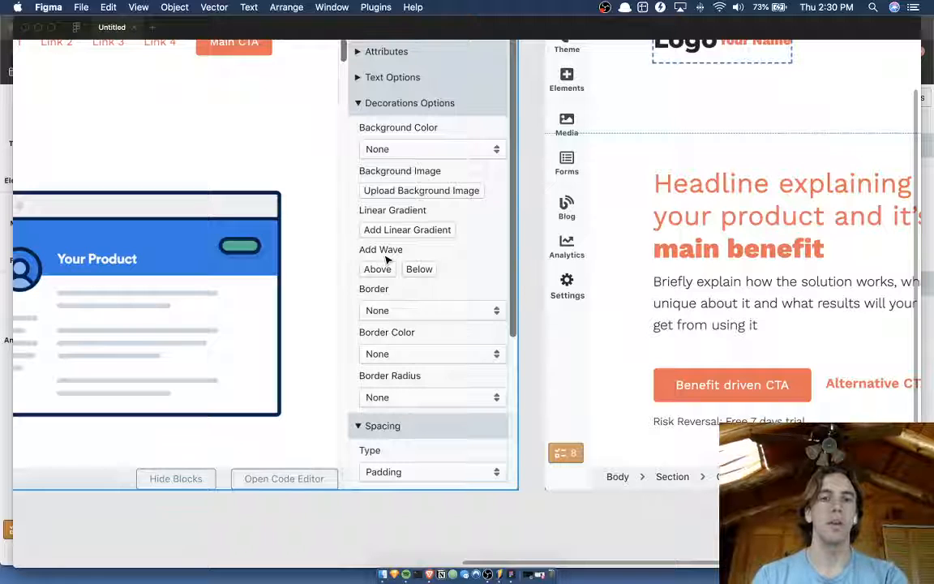
{"action": "scroll", "coordinate": [387, 258], "scroll_direction": "up", "scroll_amount": 1}
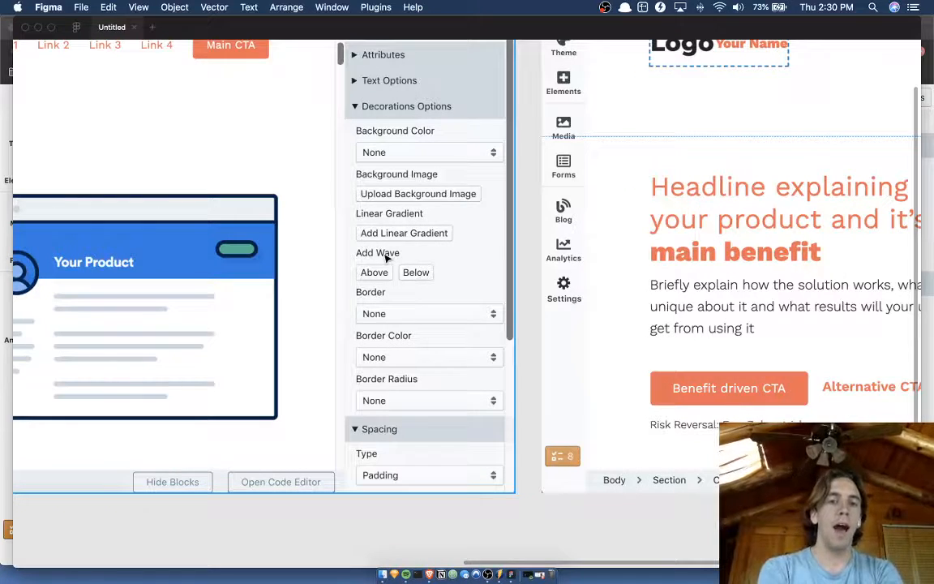
{"action": "key", "text": "ctrl+Up"}
{"action": "left_click", "coordinate": [372, 411]}
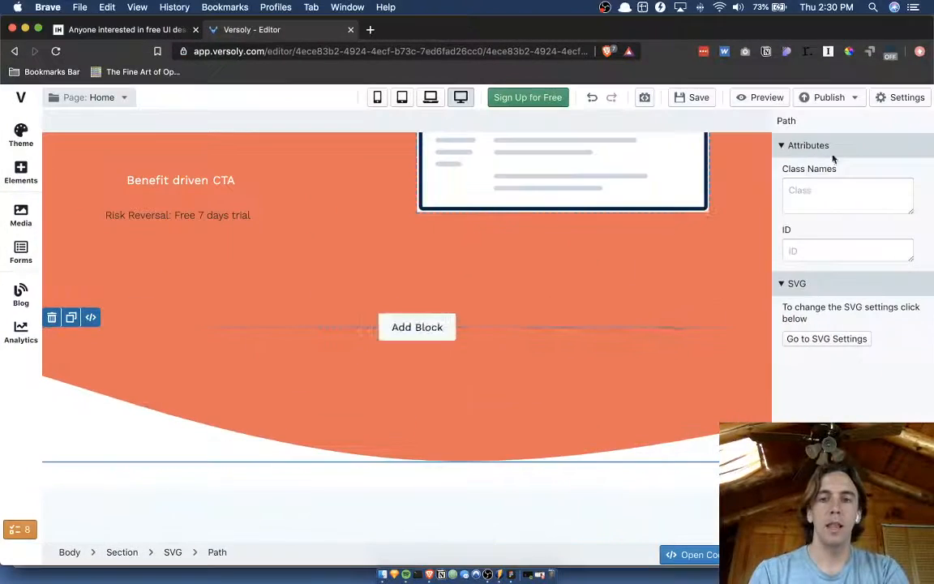
{"action": "left_click", "coordinate": [688, 266]}
{"action": "scroll", "coordinate": [861, 337], "scroll_direction": "down", "scroll_amount": 8}
{"action": "scroll", "coordinate": [871, 297], "scroll_direction": "down", "scroll_amount": 1}
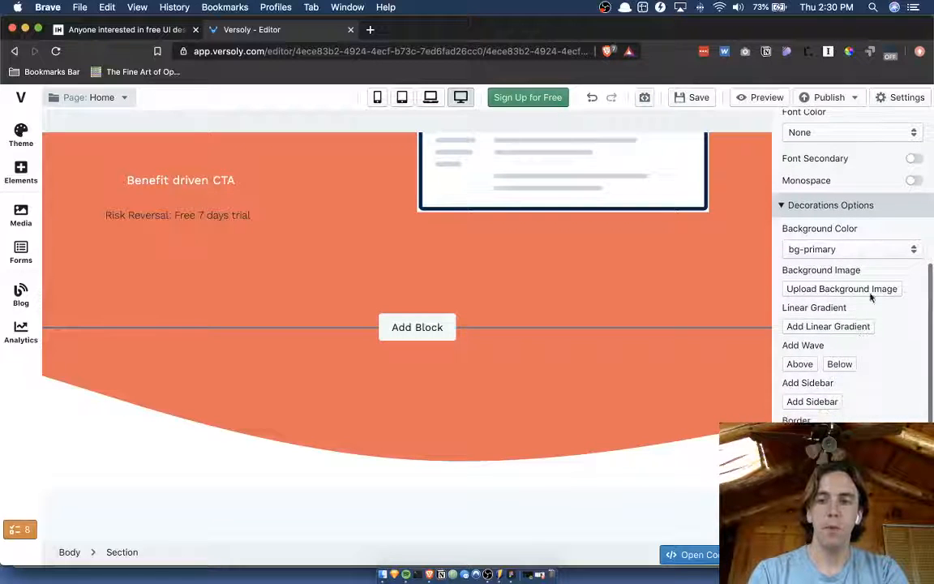
Examine what the section's background image, linear gradient and background color settings each offer, without changing them.
{"action": "left_click", "coordinate": [840, 290]}
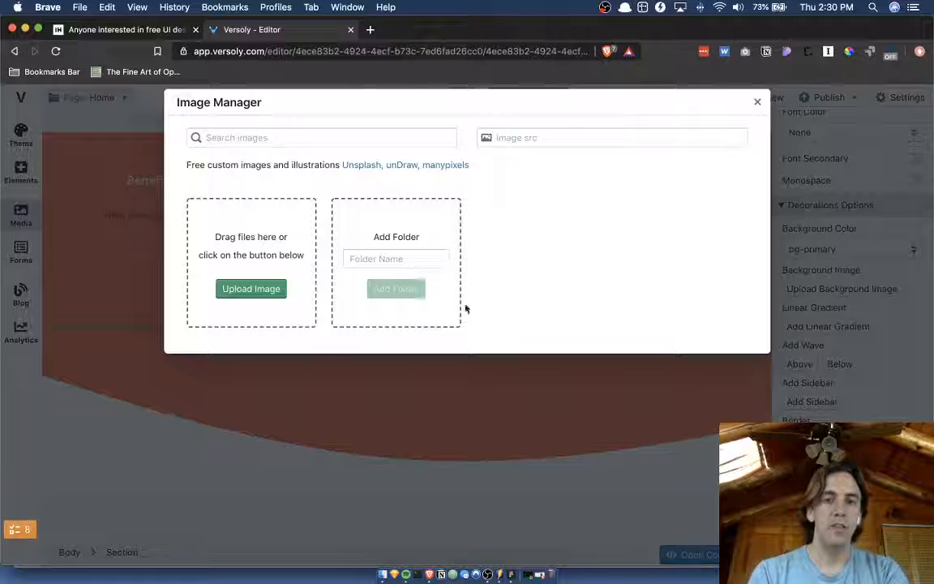
{"action": "left_click", "coordinate": [757, 101]}
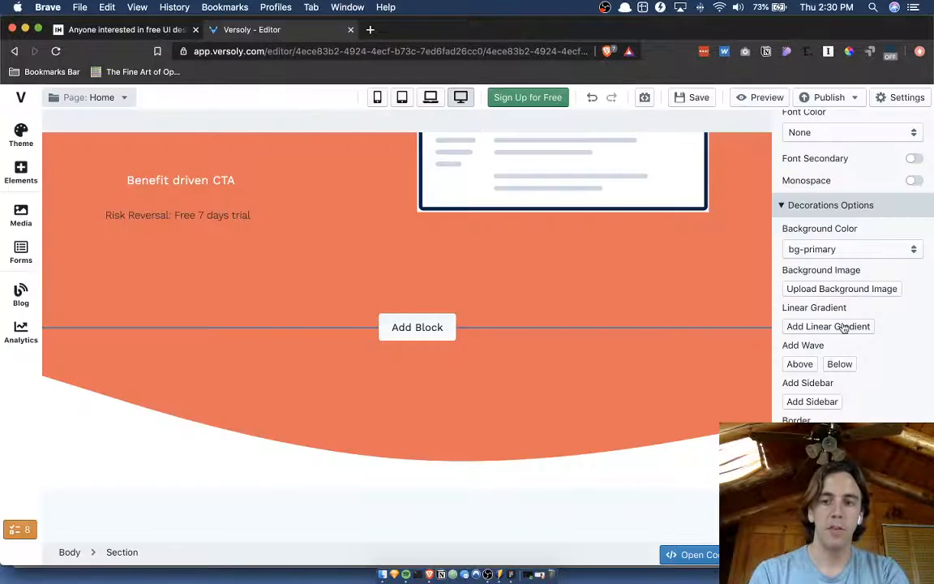
{"action": "left_click", "coordinate": [843, 327]}
{"action": "left_click", "coordinate": [842, 141]}
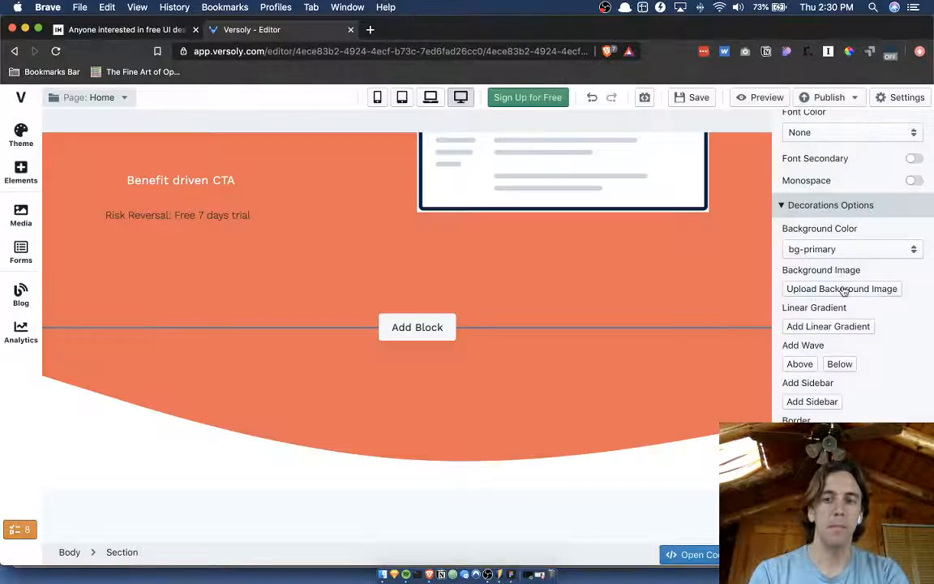
{"action": "left_click", "coordinate": [840, 251]}
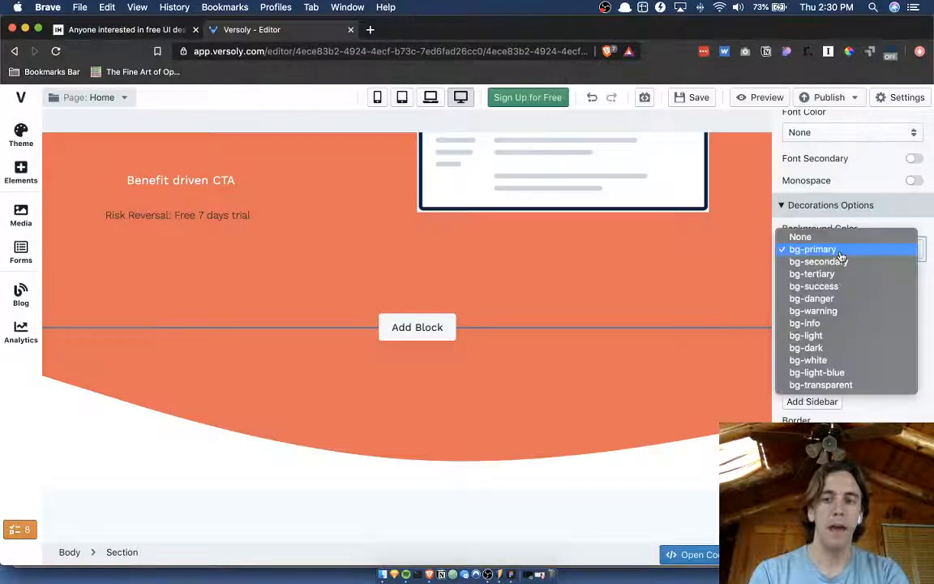
{"action": "left_click", "coordinate": [922, 251]}
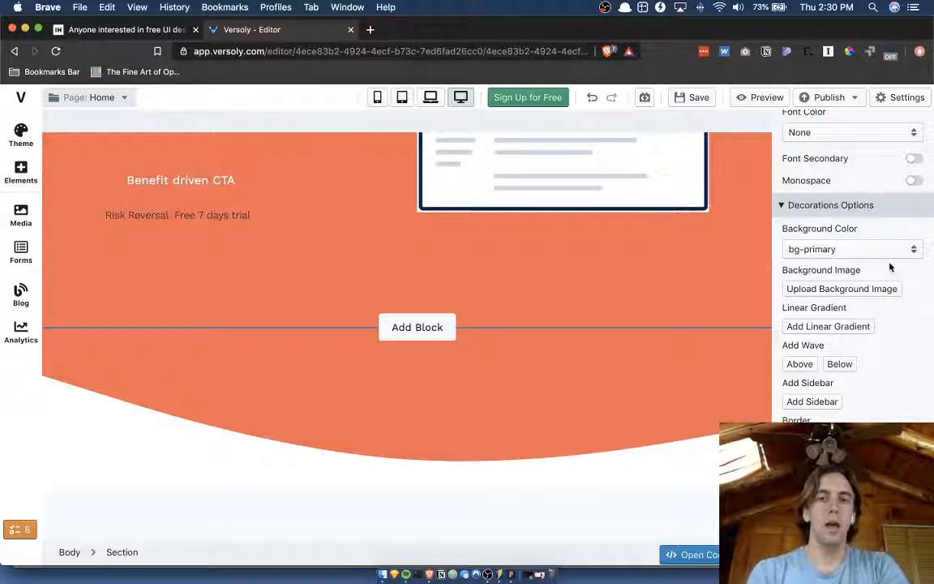
Switch back to Figma and change the "Background Color" label under the variation's Decorations Options to "Background".
{"action": "key", "text": "ctrl+Up"}
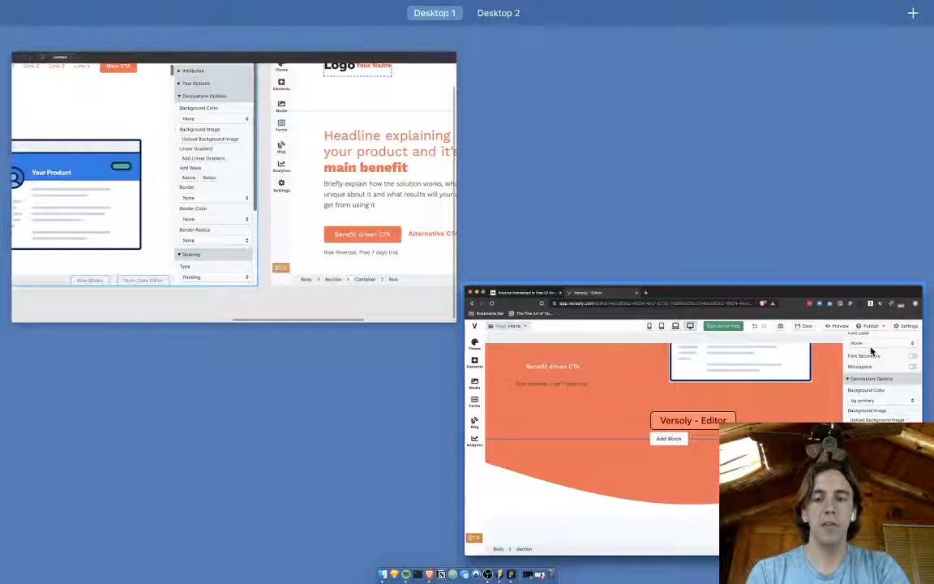
{"action": "left_click", "coordinate": [260, 302]}
{"action": "scroll", "coordinate": [503, 325], "scroll_direction": "right", "scroll_amount": 8}
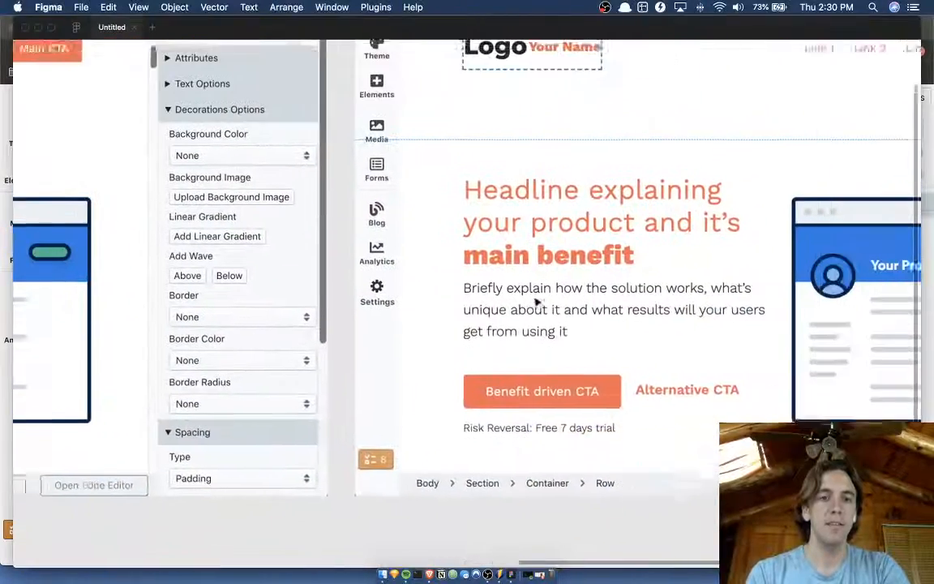
{"action": "scroll", "coordinate": [470, 345], "scroll_direction": "right", "scroll_amount": 10}
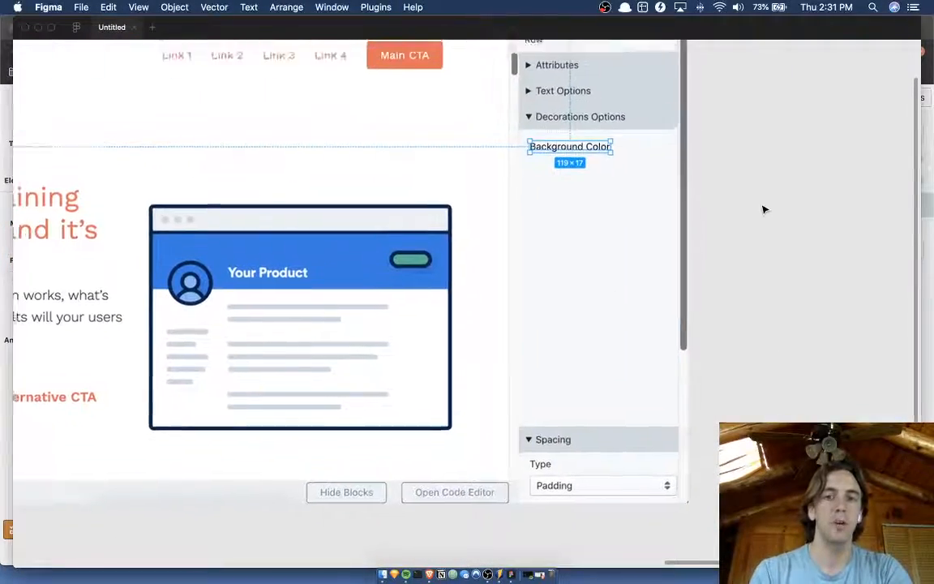
{"action": "scroll", "coordinate": [763, 210], "scroll_direction": "up", "scroll_amount": 3}
{"action": "double_click", "coordinate": [652, 192]}
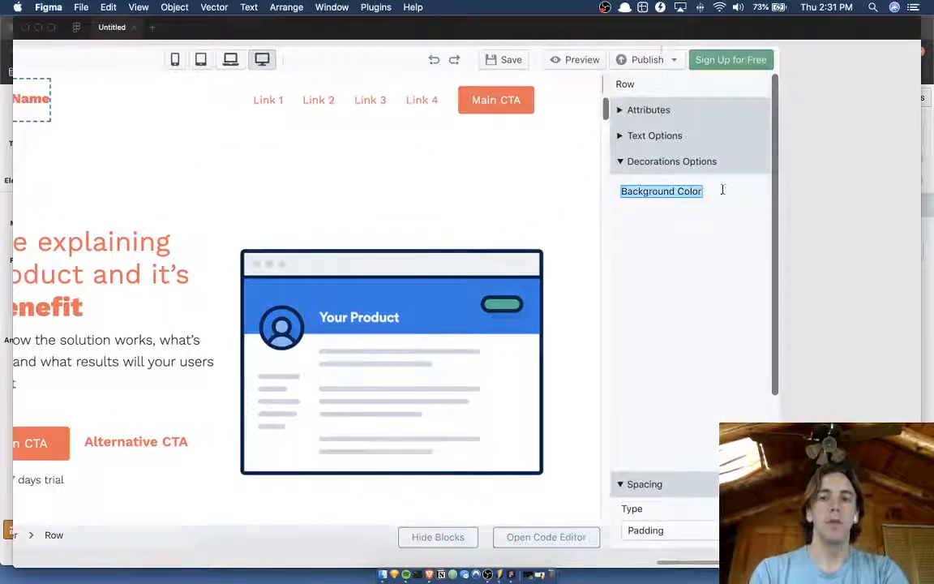
{"action": "left_click", "coordinate": [800, 193]}
{"action": "scroll", "coordinate": [799, 194], "scroll_direction": "left", "scroll_amount": 2}
{"action": "double_click", "coordinate": [688, 184]}
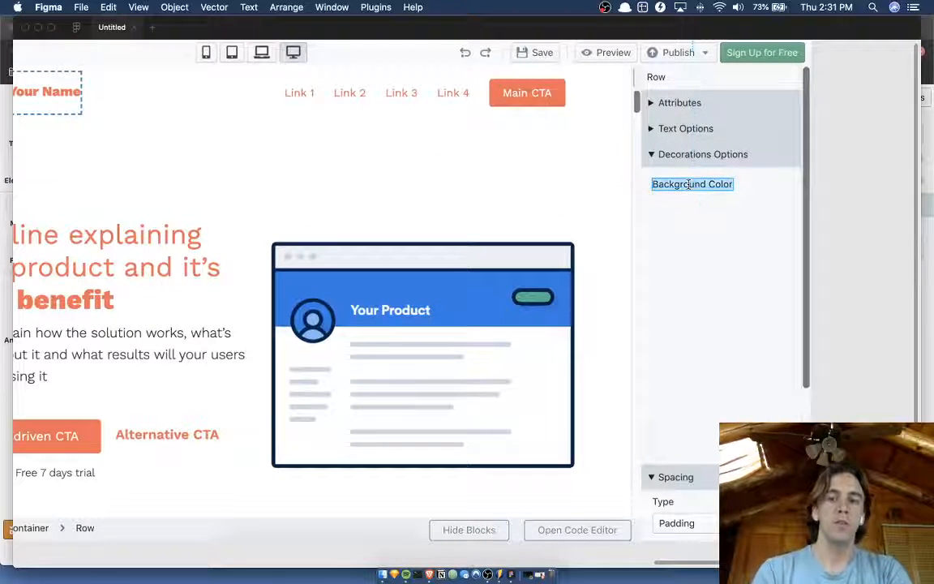
{"action": "type", "text": "N"}
{"action": "type", "text": "a"}
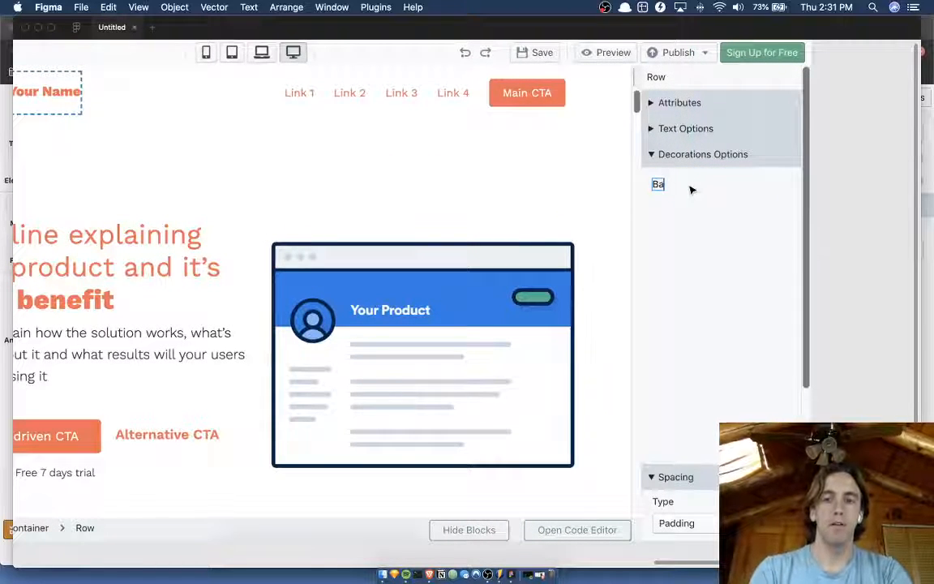
{"action": "type", "text": "ckground"}
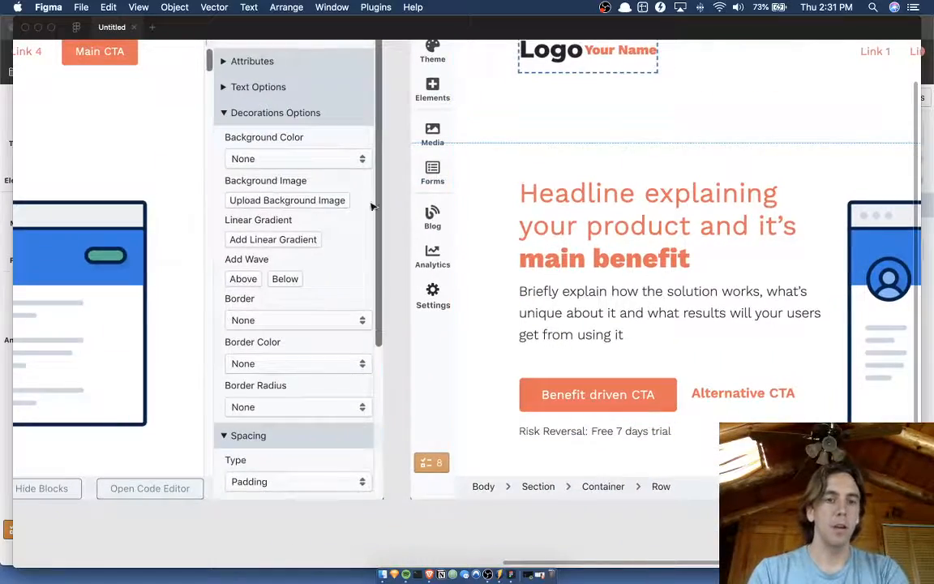
Return to the Versoly editor and review the Linear Gradients library and the section's background color choices.
{"action": "scroll", "coordinate": [371, 206], "scroll_direction": "down", "scroll_amount": 5}
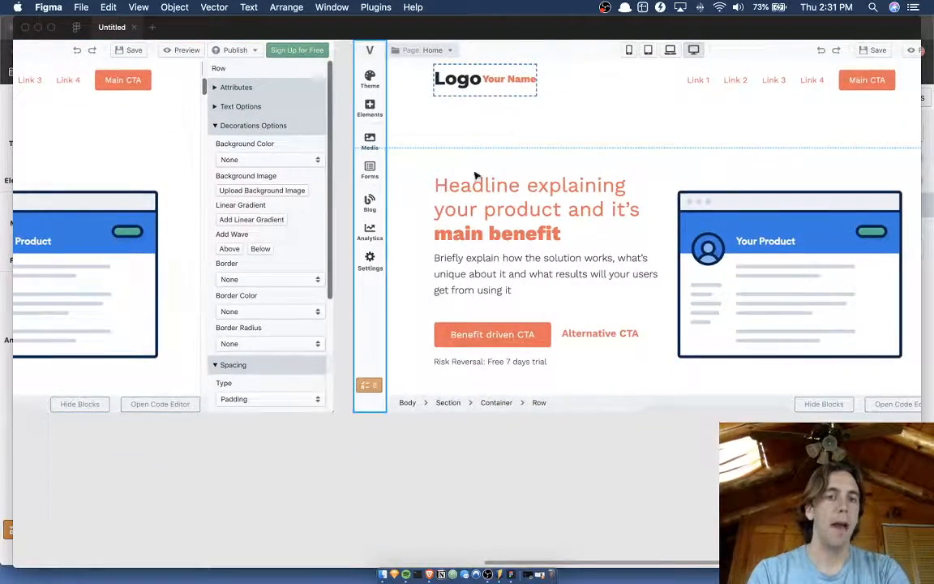
{"action": "key", "text": "ctrl+Up"}
{"action": "left_click", "coordinate": [347, 375]}
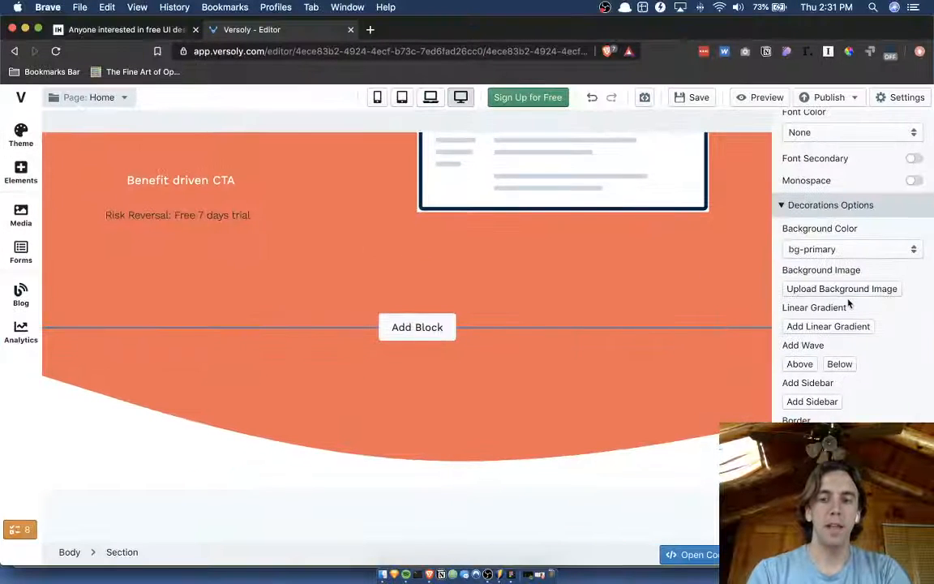
{"action": "left_click", "coordinate": [829, 326]}
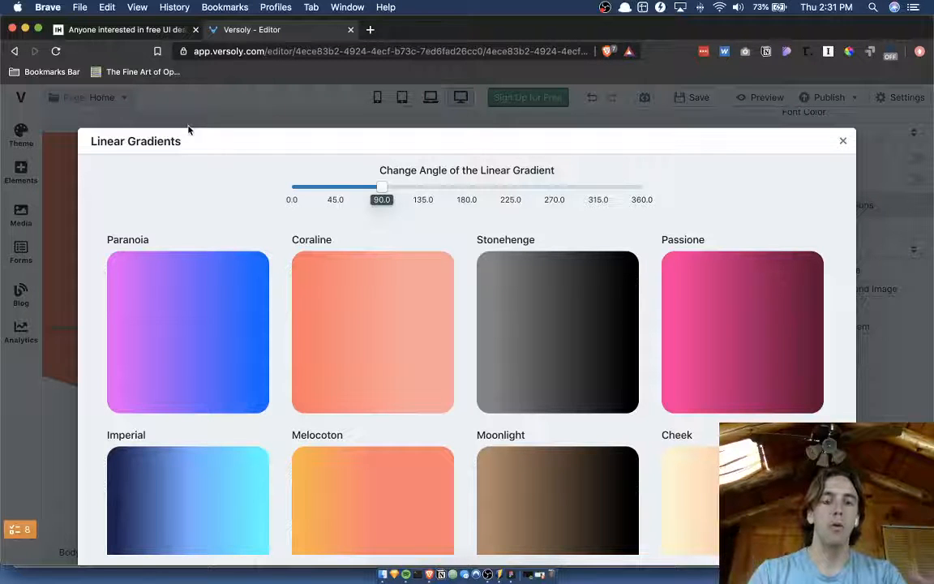
{"action": "left_click", "coordinate": [843, 141]}
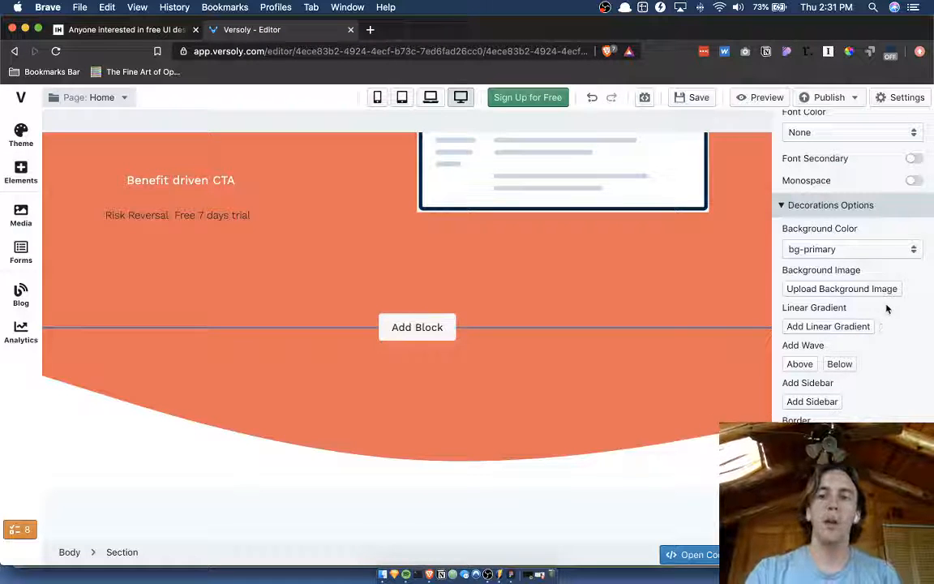
{"action": "left_click", "coordinate": [866, 255]}
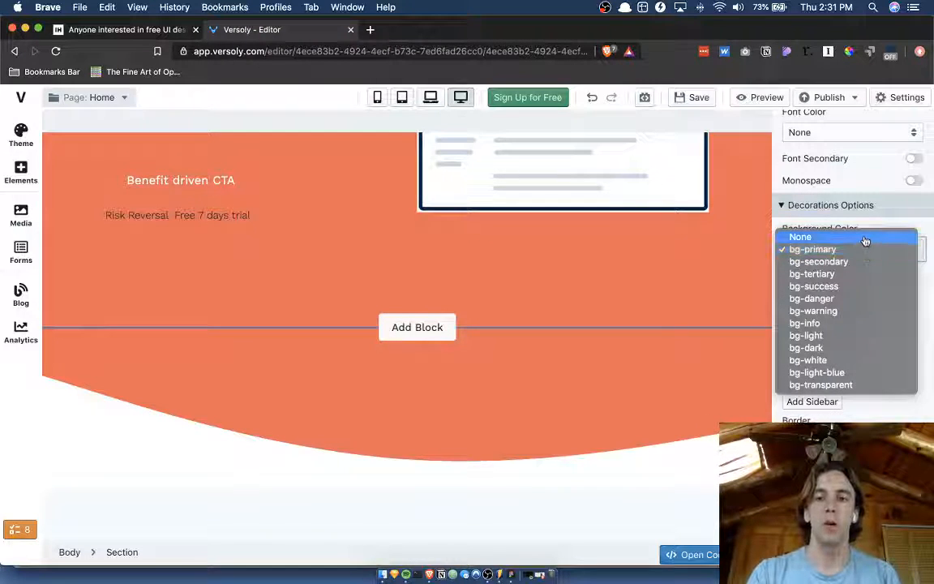
{"action": "left_click", "coordinate": [866, 236]}
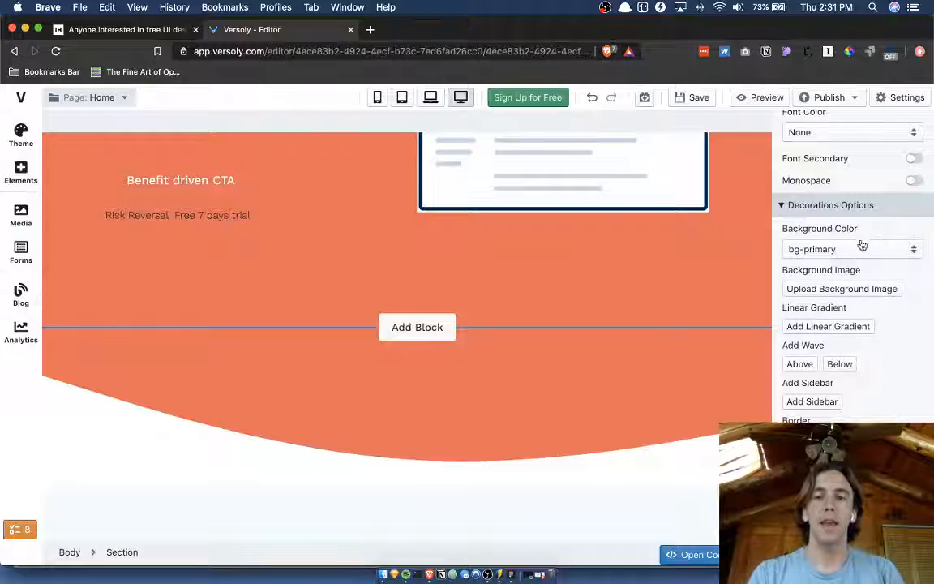
{"action": "left_click", "coordinate": [847, 253]}
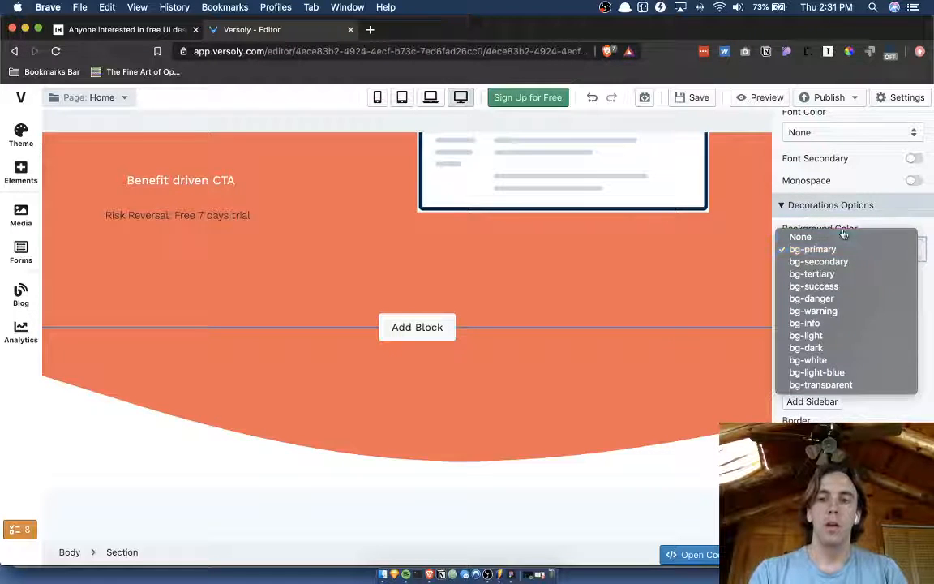
{"action": "left_click", "coordinate": [841, 232]}
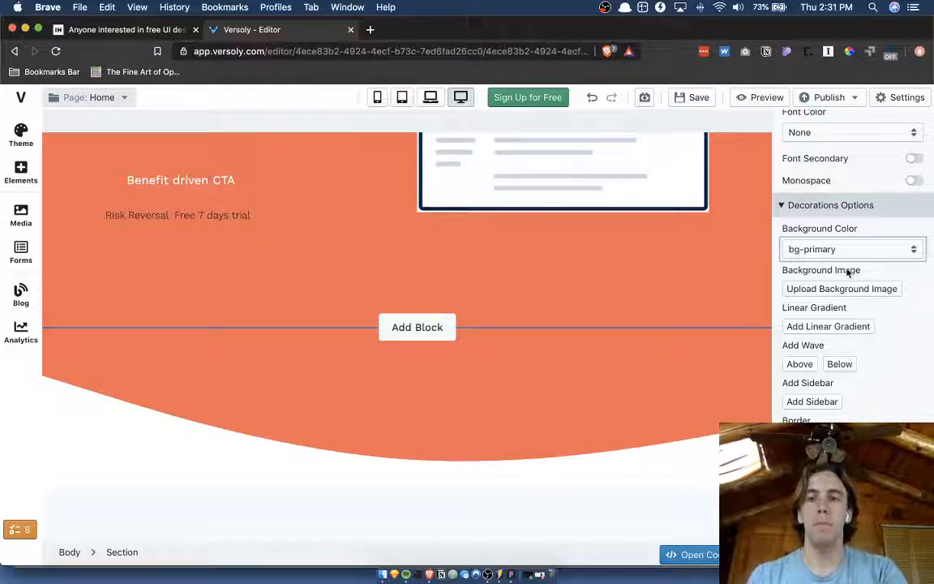
In Figma, draw a rectangle about 183 × 30 directly beneath the Background label in the variation's sidebar.
{"action": "key", "text": "ctrl+Up"}
{"action": "left_click", "coordinate": [376, 200]}
{"action": "scroll", "coordinate": [527, 249], "scroll_direction": "right", "scroll_amount": 5}
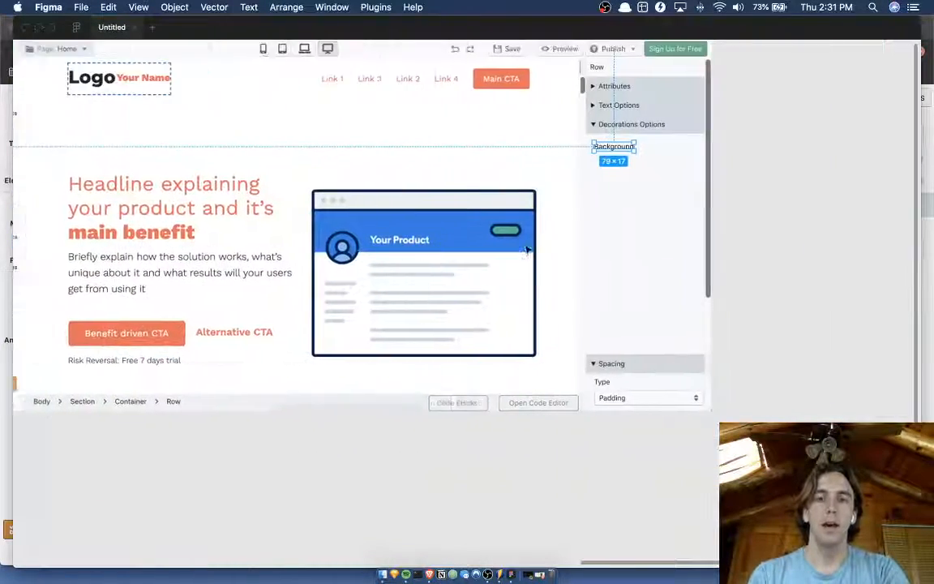
{"action": "scroll", "coordinate": [527, 248], "scroll_direction": "right", "scroll_amount": 5}
{"action": "scroll", "coordinate": [526, 248], "scroll_direction": "up", "scroll_amount": 10}
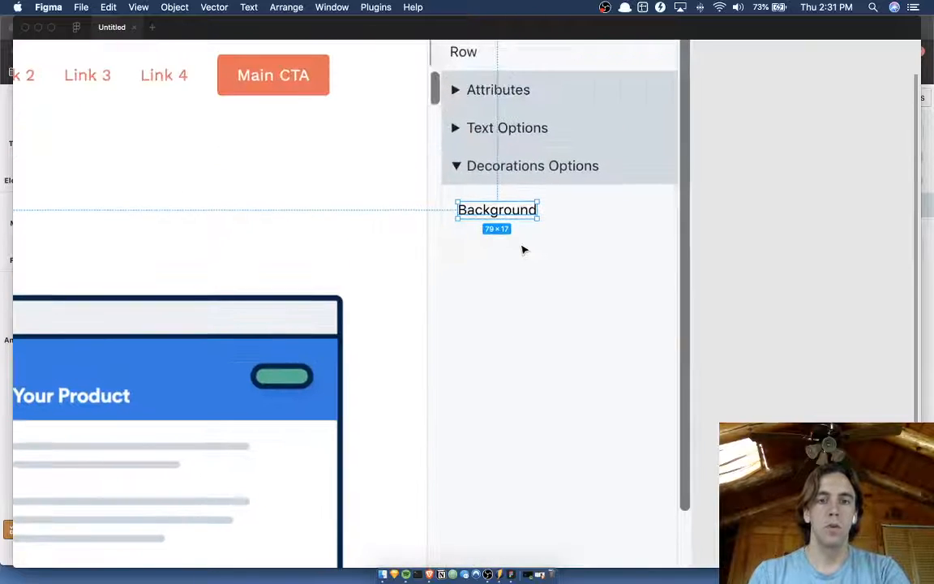
{"action": "mouse_move", "coordinate": [458, 227]}
{"action": "left_mouse_down"}
{"action": "mouse_move", "coordinate": [559, 282]}
{"action": "mouse_move", "coordinate": [642, 255]}
{"action": "left_mouse_up"}
Shorten the blank panel covering the old decoration fields to about 203 high, ending just above the Above and Below buttons.
{"action": "left_click", "coordinate": [585, 385]}
{"action": "scroll", "coordinate": [586, 389], "scroll_direction": "down", "scroll_amount": 5}
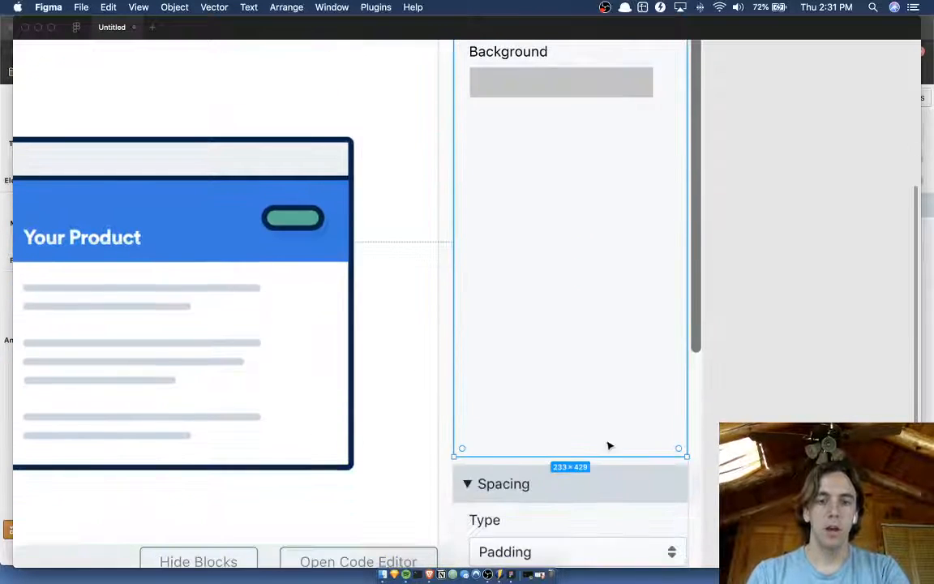
{"action": "left_click_drag", "start_coordinate": [609, 436], "coordinate": [611, 230]}
{"action": "scroll", "coordinate": [613, 234], "scroll_direction": "up", "scroll_amount": 3}
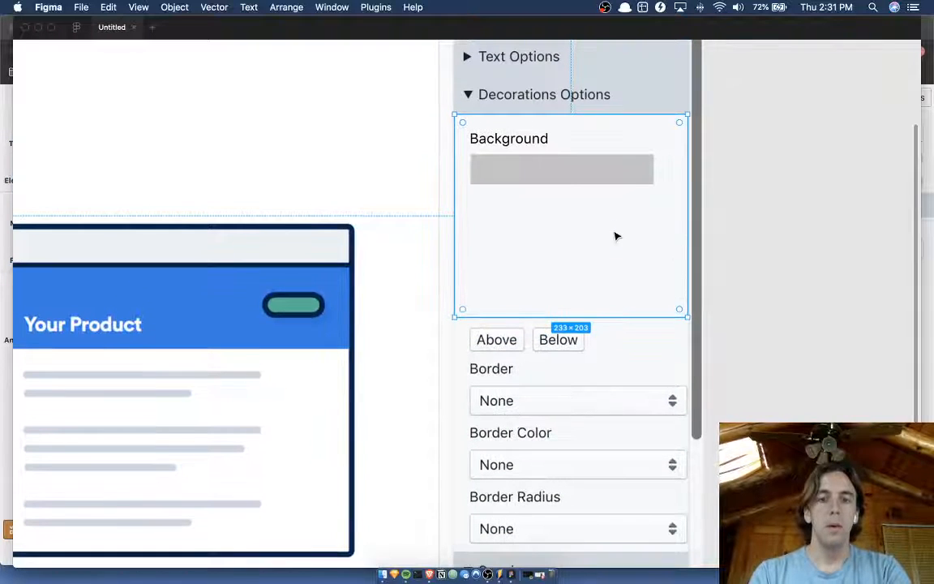
Move the grey rectangle slightly lower to widen the gap beneath the Background label.
{"action": "left_click", "coordinate": [572, 173]}
{"action": "left_click_drag", "start_coordinate": [573, 173], "coordinate": [573, 175]}
{"action": "scroll", "coordinate": [573, 175], "scroll_direction": "up", "scroll_amount": 1}
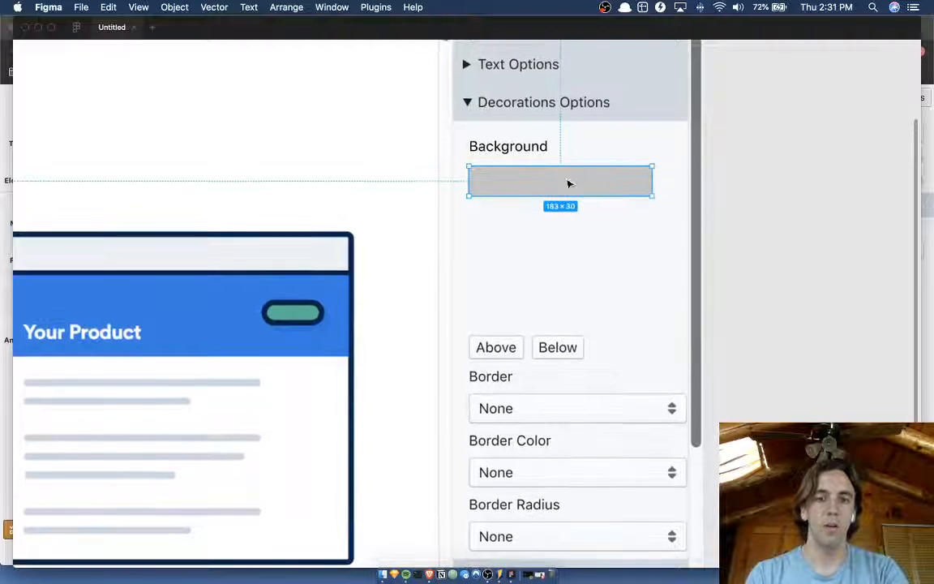
Move the Background label and grey rectangle over the Border field to compare their spacing, and return them to their original place.
{"action": "left_click", "coordinate": [519, 151], "text": "shift"}
{"action": "key", "text": "shift+Down"}
{"action": "key", "text": "shift+Down"}
{"action": "key", "text": "shift+Down"}
{"action": "key", "text": "shift+Down"}
{"action": "key", "text": "shift+Down"}
{"action": "key", "text": "shift+Down"}
{"action": "key", "text": "shift+Down"}
{"action": "key", "text": "shift+Down"}
{"action": "key", "text": "shift+Down"}
{"action": "key", "text": "shift+Down"}
{"action": "key", "text": "shift+Down"}
{"action": "key", "text": "shift+Down"}
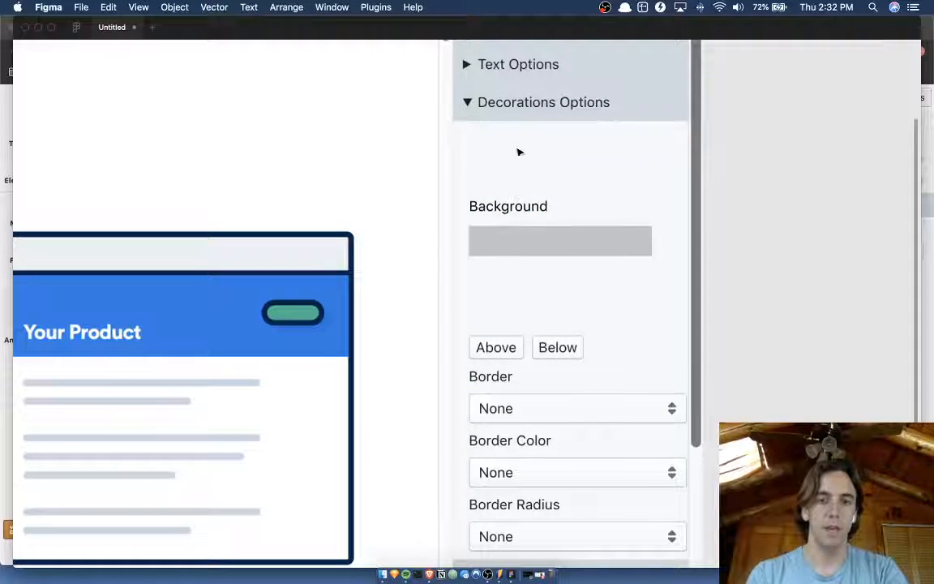
{"action": "key", "text": "shift+Down"}
{"action": "key", "text": "shift+Down"}
{"action": "key", "text": "shift+Down"}
{"action": "key", "text": "shift+Down"}
{"action": "key", "text": "shift+Down"}
{"action": "key", "text": "shift+Down"}
{"action": "key", "text": "shift+Down"}
{"action": "key", "text": "shift+Down"}
{"action": "key", "text": "shift+Down"}
{"action": "key", "text": "shift+Down"}
{"action": "key", "text": "shift+Down"}
{"action": "key", "text": "shift+Down"}
{"action": "key", "text": "shift+Down"}
{"action": "key", "text": "shift+Down"}
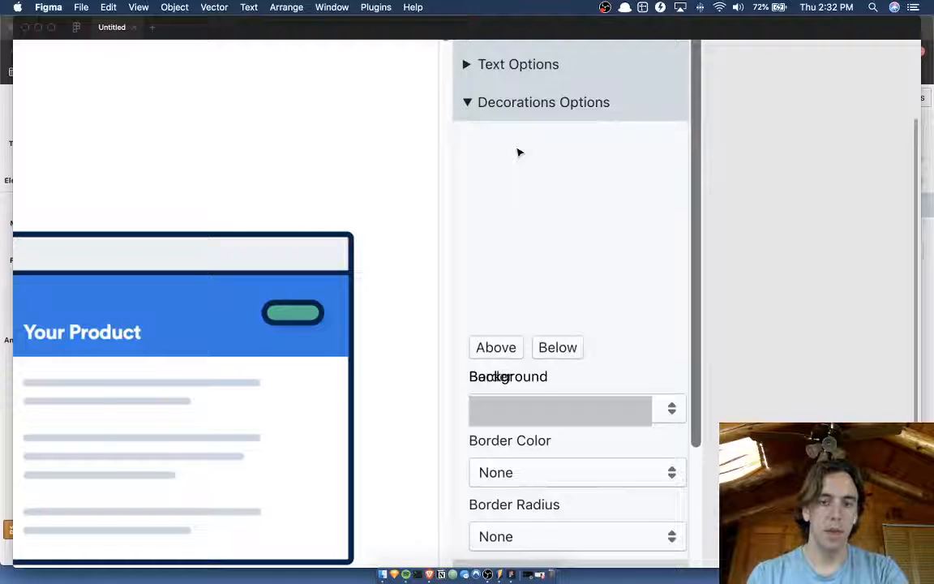
{"action": "key", "text": "shift+Up"}
{"action": "key", "text": "shift+Up"}
{"action": "key", "text": "shift+Up"}
{"action": "key", "text": "shift+Up"}
{"action": "key", "text": "shift+Up"}
{"action": "key", "text": "shift+Up"}
{"action": "key", "text": "shift+Up"}
{"action": "key", "text": "shift+Up"}
{"action": "key", "text": "shift+Up"}
{"action": "key", "text": "shift+Up"}
{"action": "key", "text": "shift+Up"}
{"action": "key", "text": "shift+Up"}
{"action": "key", "text": "shift+Up"}
{"action": "key", "text": "shift+Up"}
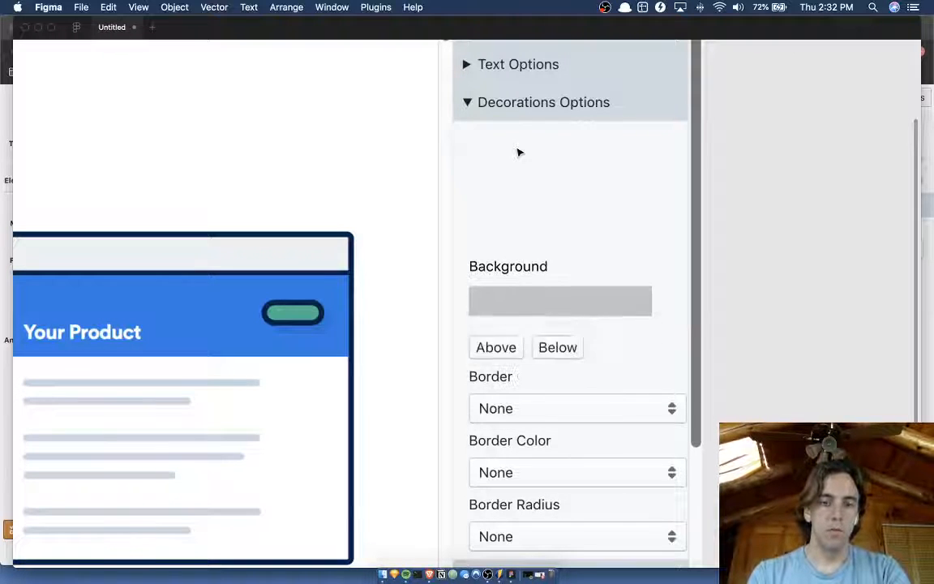
{"action": "key", "text": "shift+Up"}
{"action": "key", "text": "shift+Up"}
{"action": "key", "text": "shift+Up"}
{"action": "key", "text": "shift+Up"}
{"action": "key", "text": "shift+Up"}
{"action": "key", "text": "shift+Up"}
{"action": "key", "text": "shift+Up"}
{"action": "key", "text": "shift+Up"}
{"action": "key", "text": "shift+Up"}
{"action": "key", "text": "shift+Up"}
{"action": "key", "text": "shift+Up"}
{"action": "key", "text": "shift+Up"}
{"action": "key", "text": "shift+Up"}
{"action": "key", "text": "shift+Up"}
{"action": "key", "text": "shift+Up"}
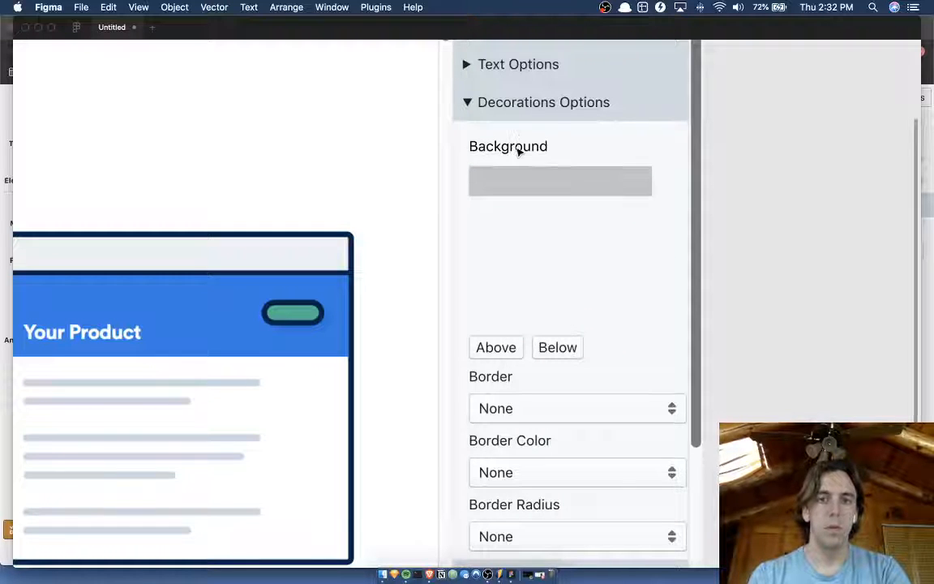
Deselect everything and measure the spacing between the Border label and its dropdown with the screen measuring tool.
{"action": "left_click", "coordinate": [517, 238]}
{"action": "left_click", "coordinate": [752, 362]}
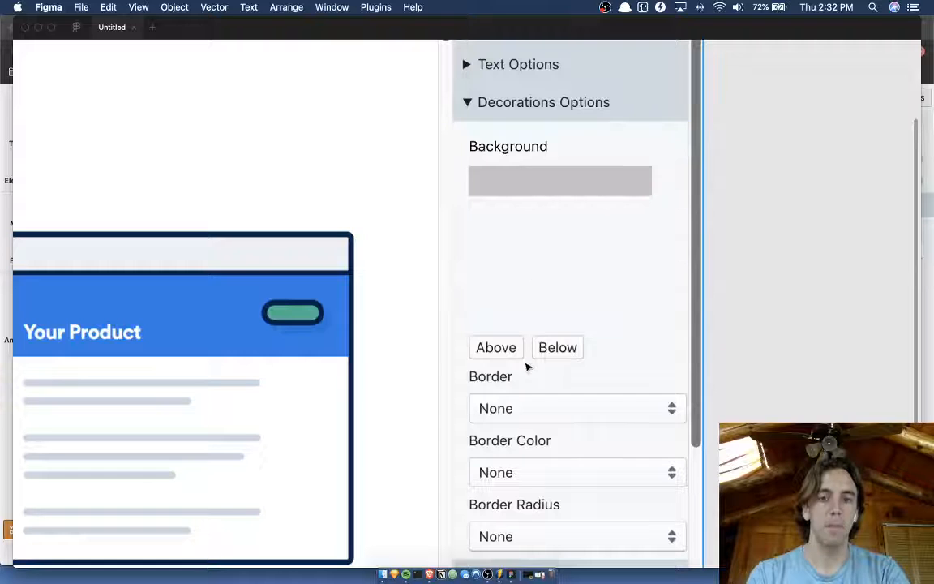
{"action": "key", "text": "shift+super+p"}
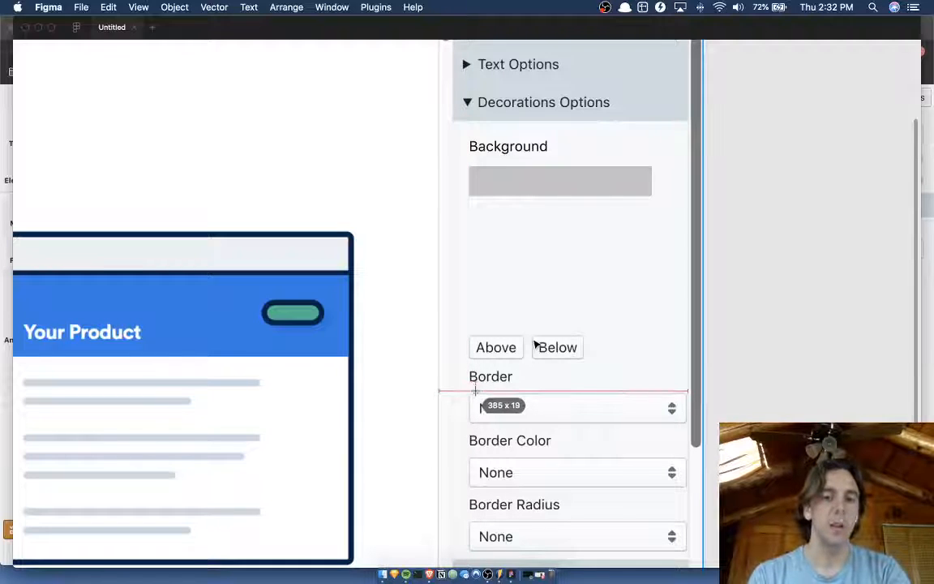
Nudge the grey rectangle up slightly to tighten the gap beneath the Background label.
{"action": "key", "text": "Escape"}
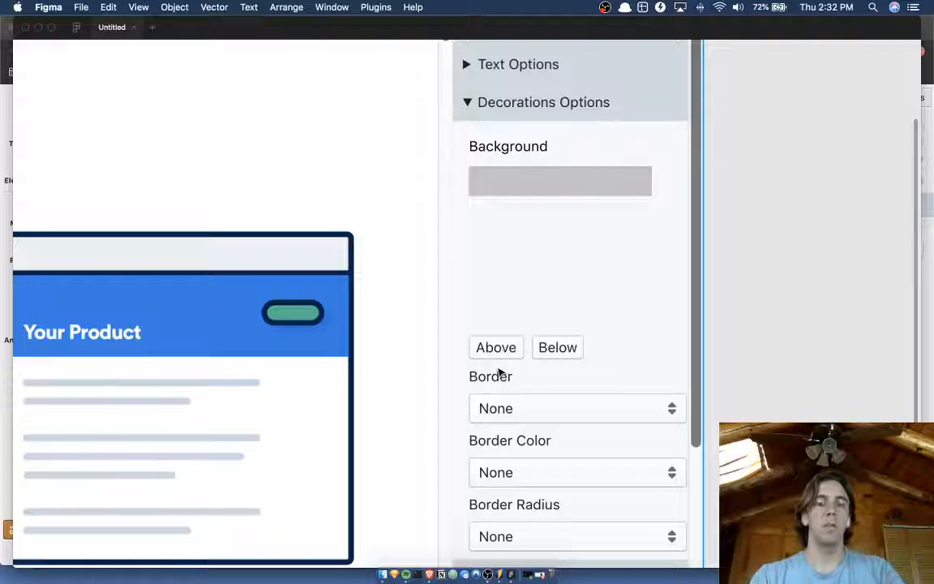
{"action": "left_click", "coordinate": [500, 148]}
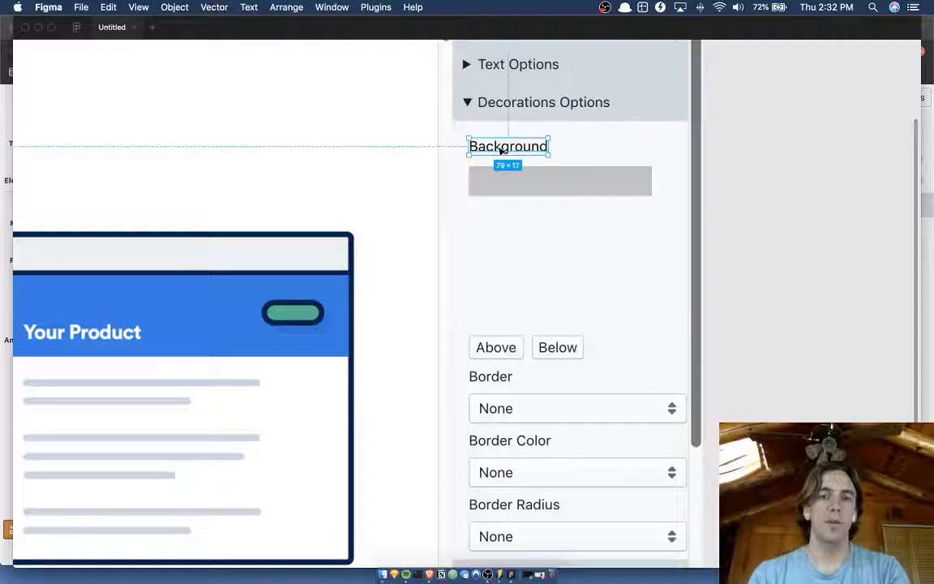
{"action": "left_click", "coordinate": [529, 187]}
{"action": "key", "text": "Up"}
{"action": "key", "text": "Up"}
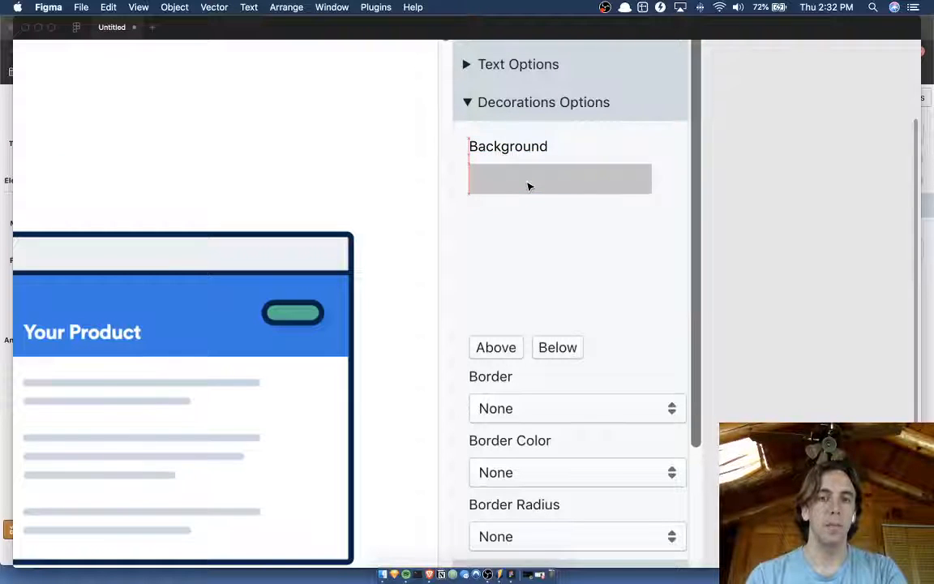
{"action": "key", "text": "alt+Up"}
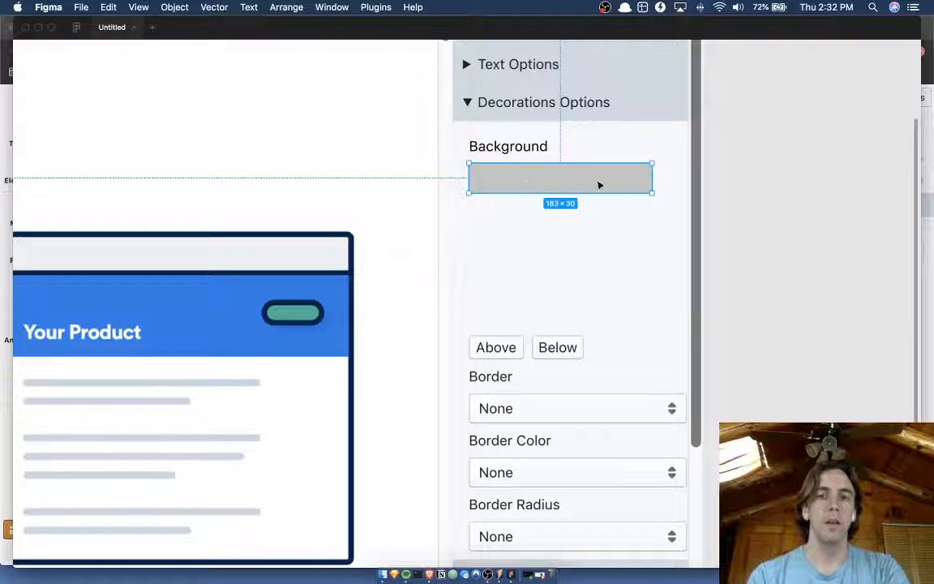
Widen the grey rectangle under the Background label to about 202 by extending its right edge.
{"action": "left_click", "coordinate": [662, 187]}
{"action": "left_click", "coordinate": [650, 181]}
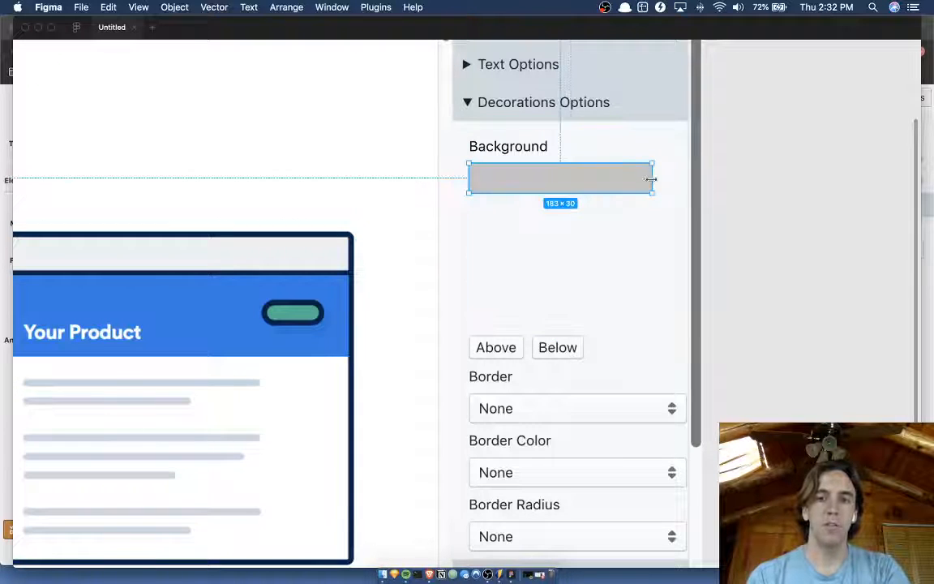
{"action": "left_click_drag", "start_coordinate": [655, 179], "coordinate": [671, 178]}
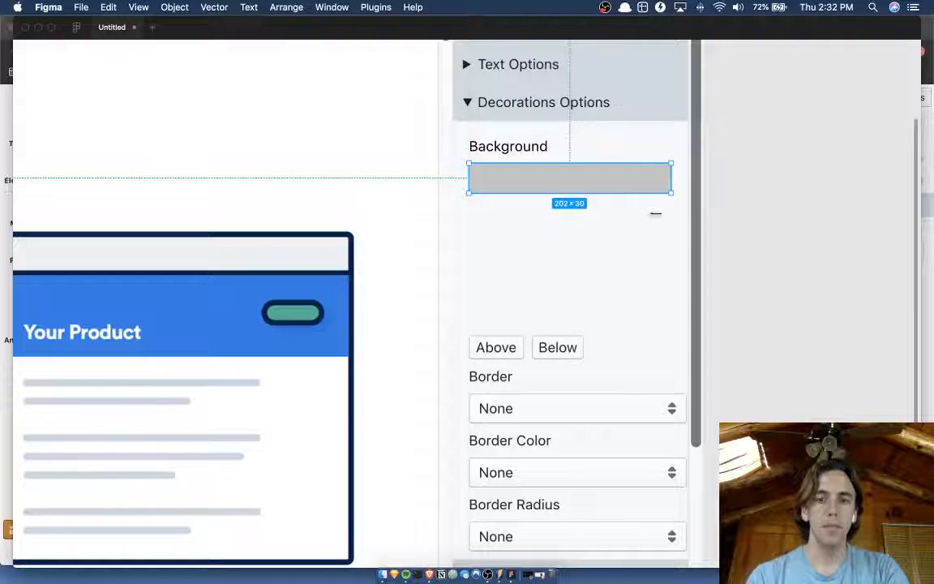
Measure the spacing between the grey rectangle's right edge and the sidebar's scrollbar, up close and against the panel edge.
{"action": "scroll", "coordinate": [642, 412], "scroll_direction": "down", "scroll_amount": 3}
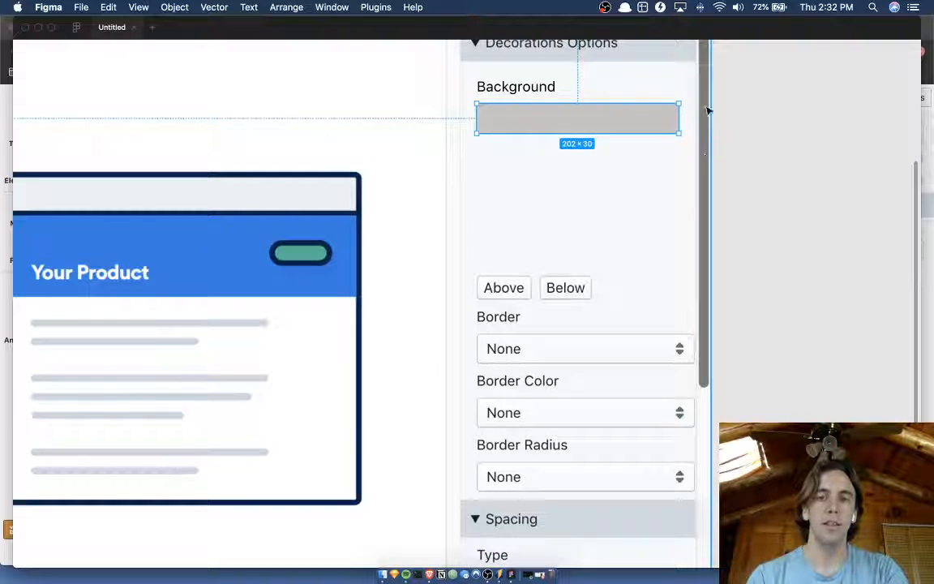
{"action": "scroll", "coordinate": [690, 164], "scroll_direction": "up", "scroll_amount": 2}
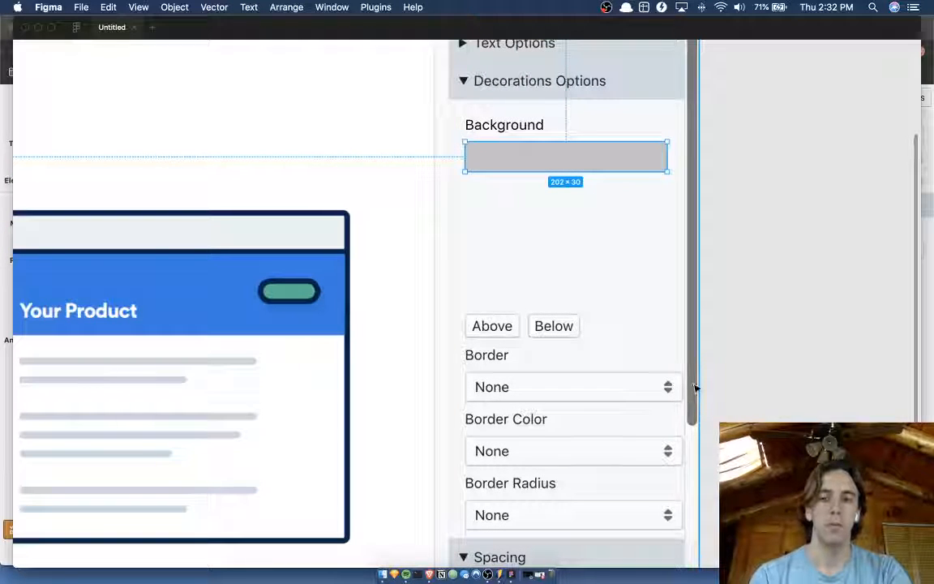
{"action": "key", "text": "super+shift+p"}
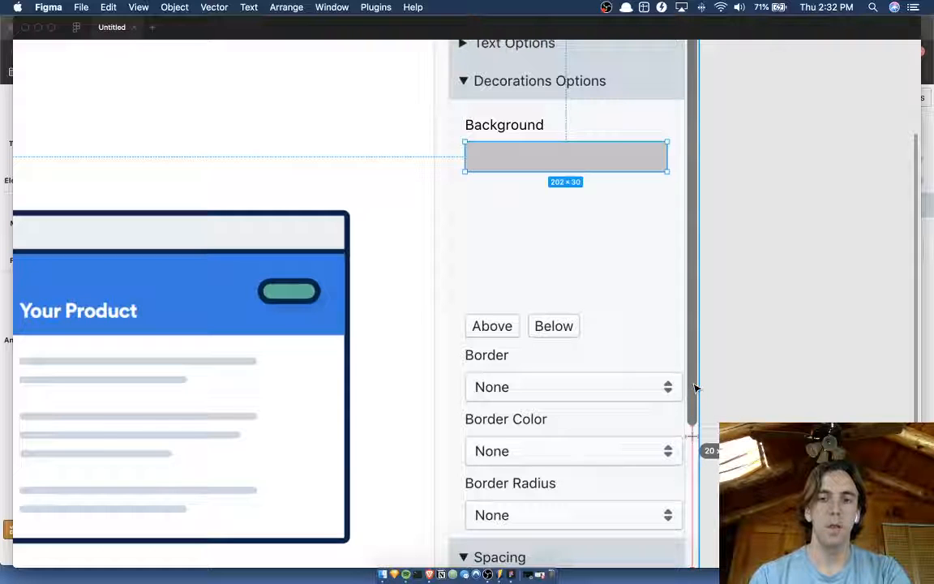
{"action": "key", "text": "Escape"}
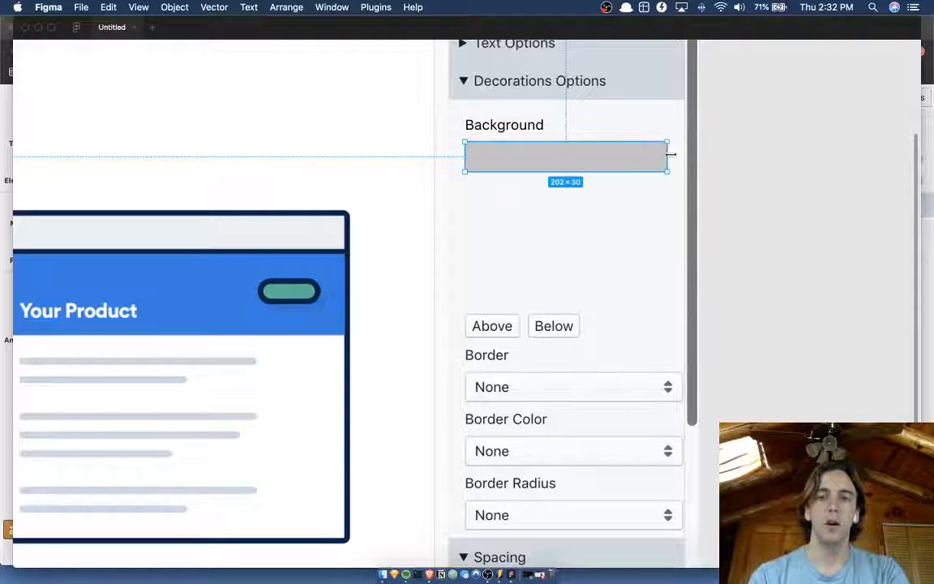
{"action": "key", "text": "super+shift+p"}
{"action": "key", "text": "Escape"}
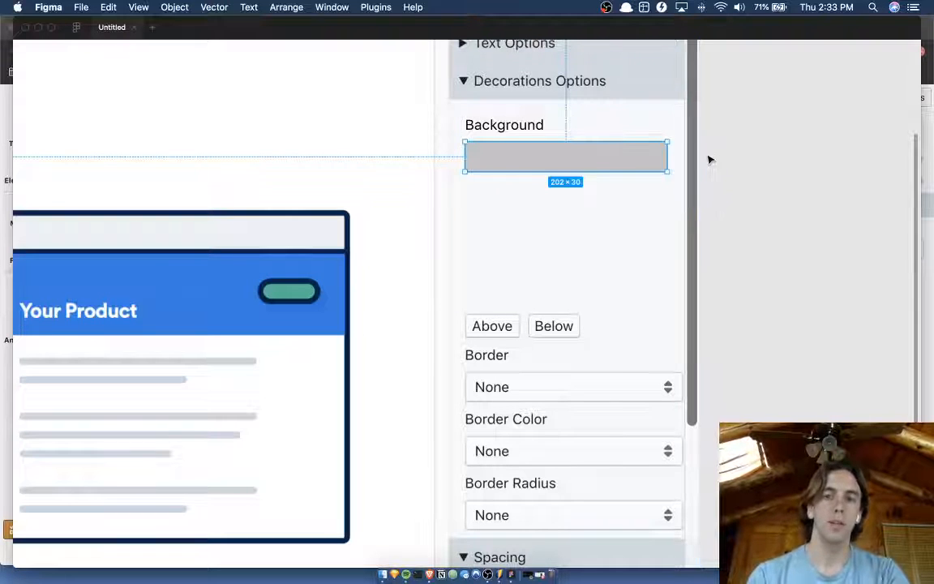
{"action": "key", "text": "super+shift+p"}
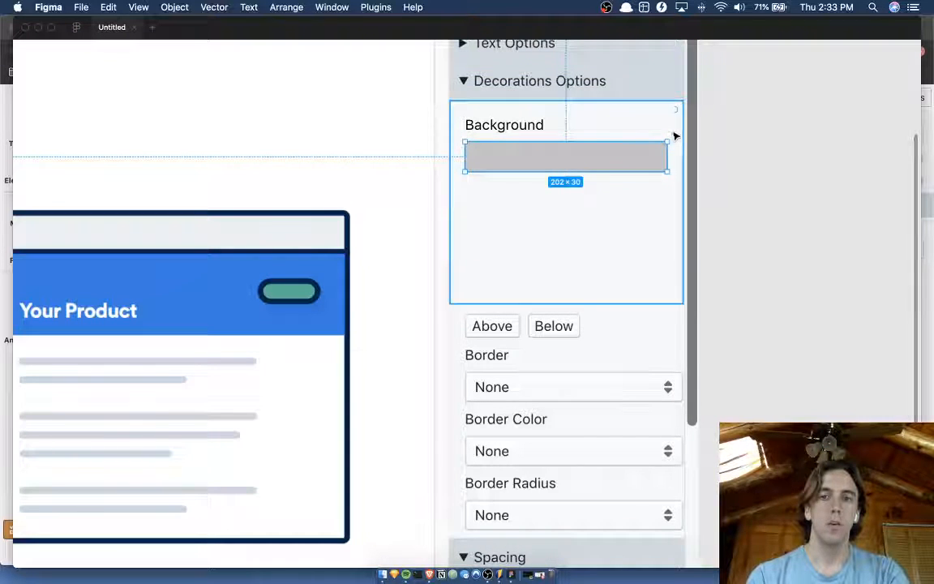
{"action": "key", "text": "Escape"}
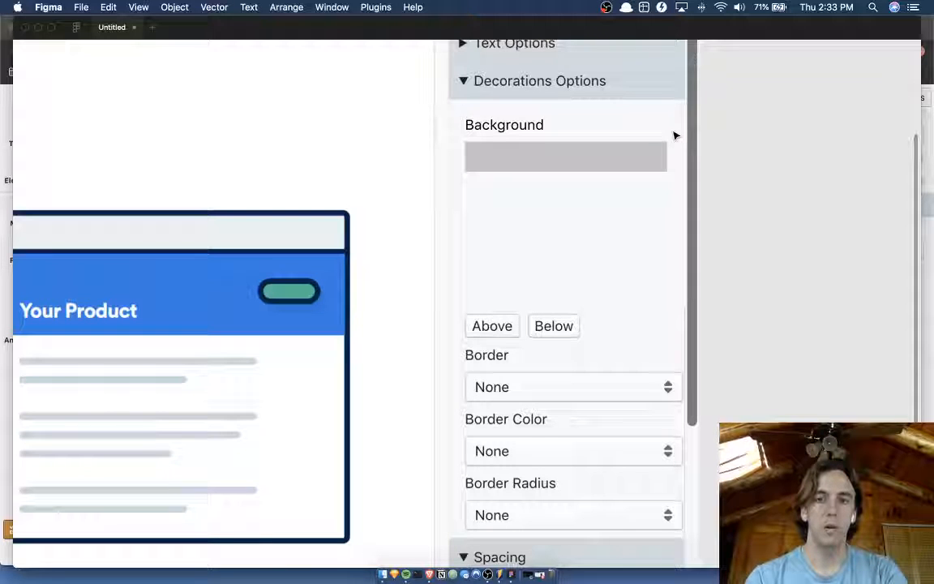
{"action": "scroll", "coordinate": [674, 136], "scroll_direction": "up", "scroll_amount": 5}
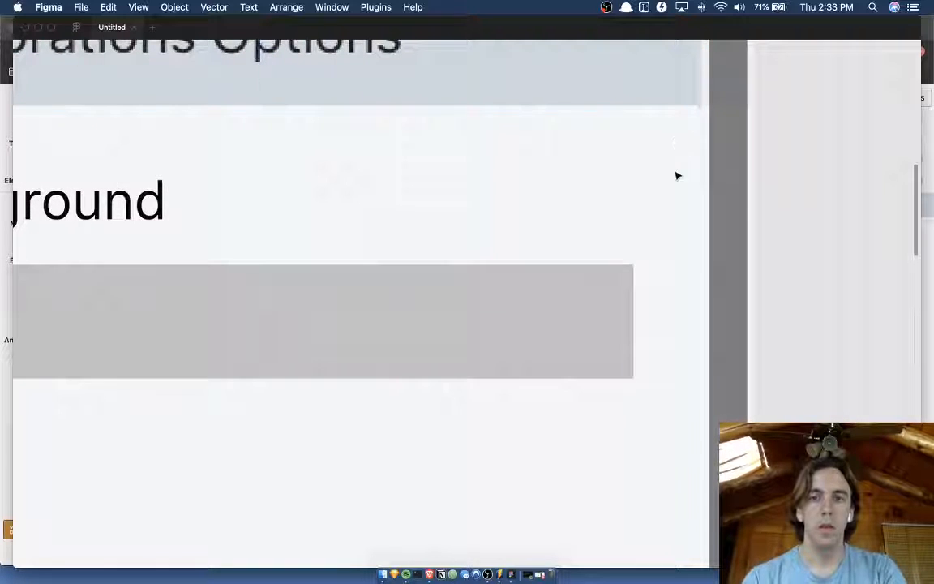
{"action": "left_click", "coordinate": [566, 323]}
{"action": "key", "text": "alt"}
{"action": "scroll", "coordinate": [656, 305], "scroll_direction": "down", "scroll_amount": 5}
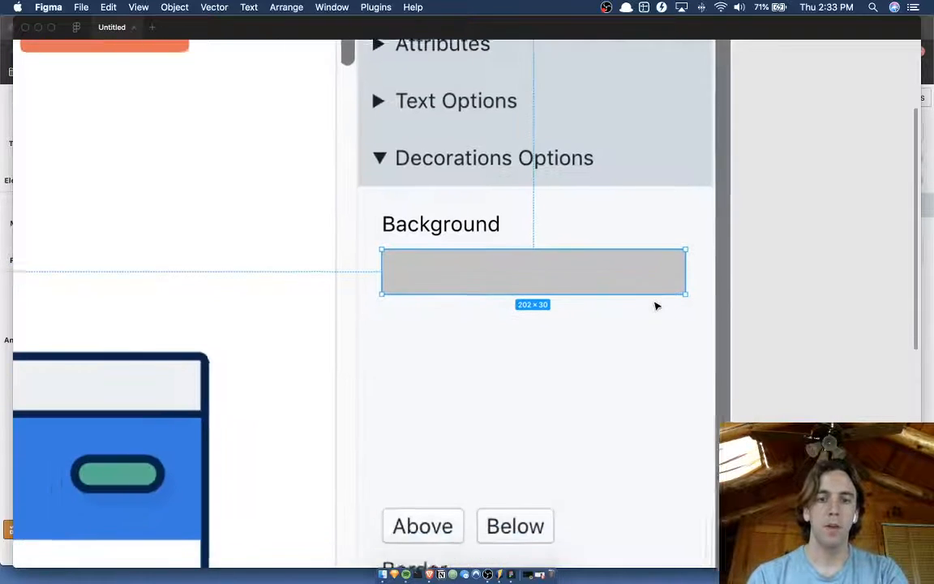
{"action": "scroll", "coordinate": [770, 288], "scroll_direction": "down", "scroll_amount": 2}
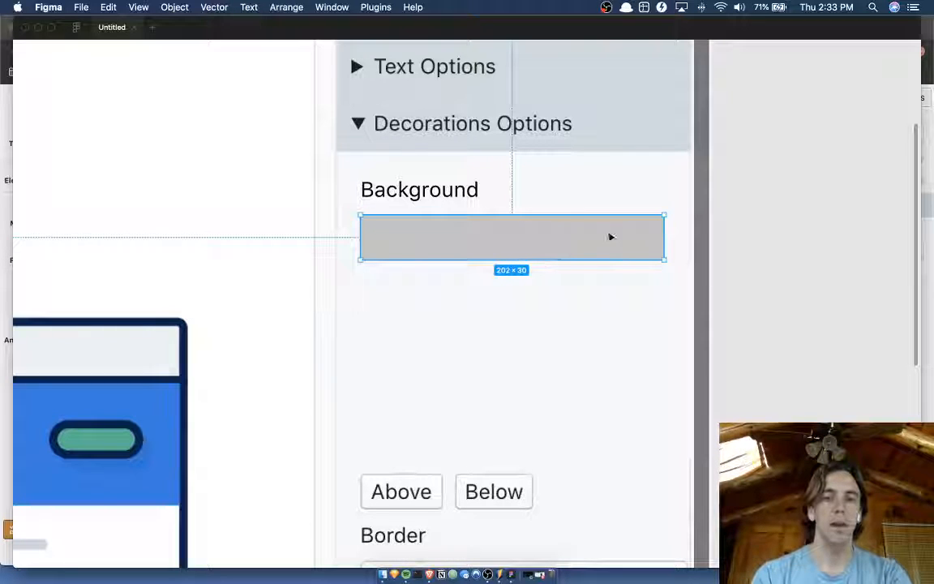
{"action": "left_click", "coordinate": [749, 246]}
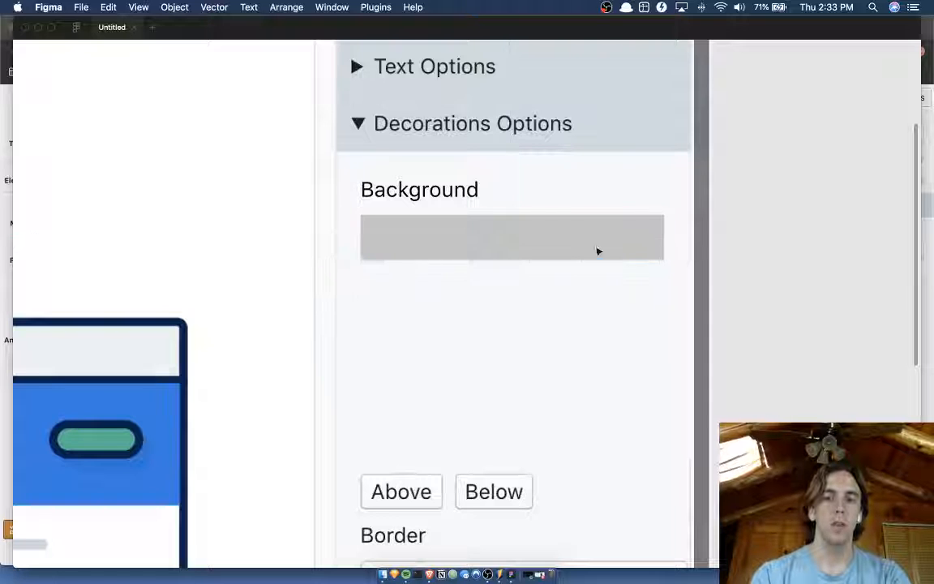
Hide the grey rectangle's fill and add a stroke in the colour sampled from the Decorations Options header.
{"action": "left_click", "coordinate": [463, 250]}
{"action": "scroll", "coordinate": [463, 251], "scroll_direction": "down", "scroll_amount": 3}
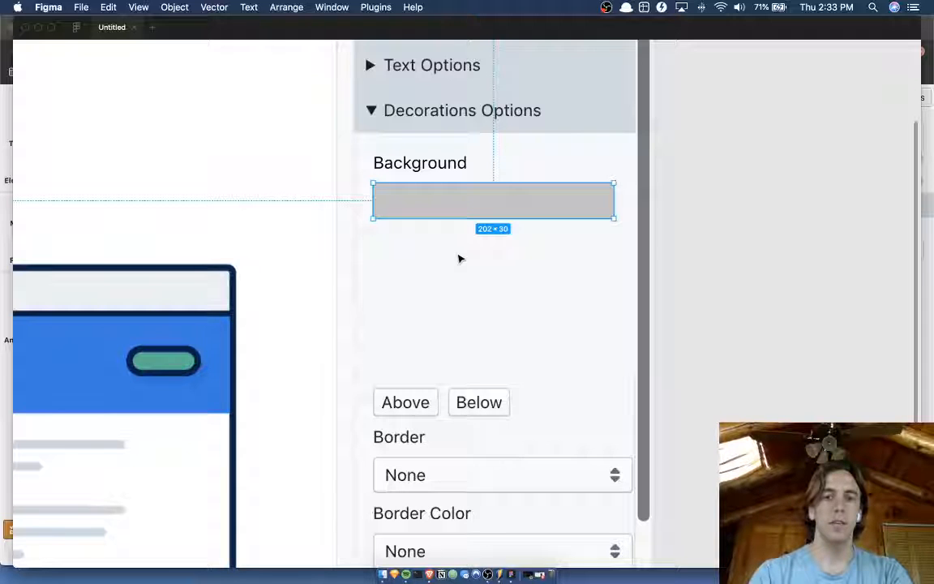
{"action": "key", "text": "super+backslash"}
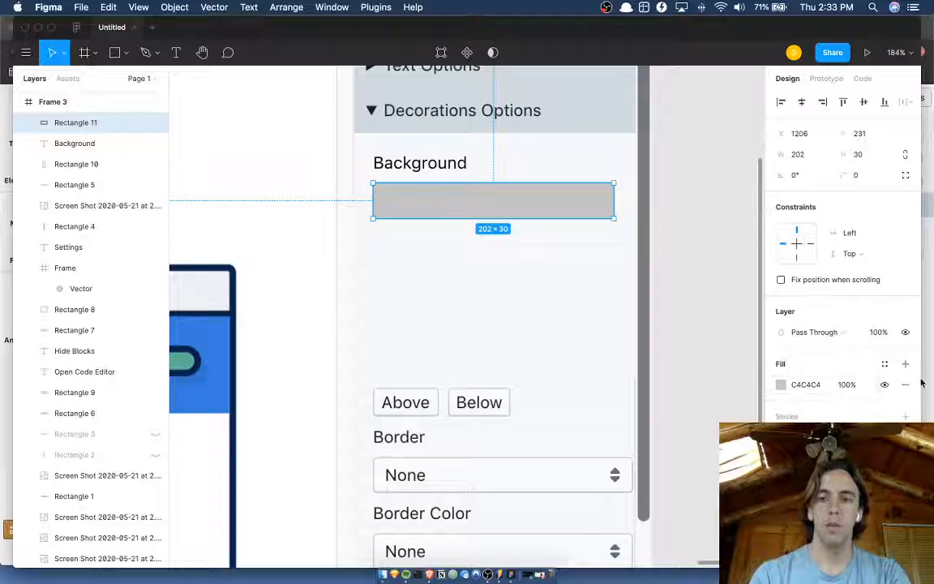
{"action": "left_click", "coordinate": [885, 385]}
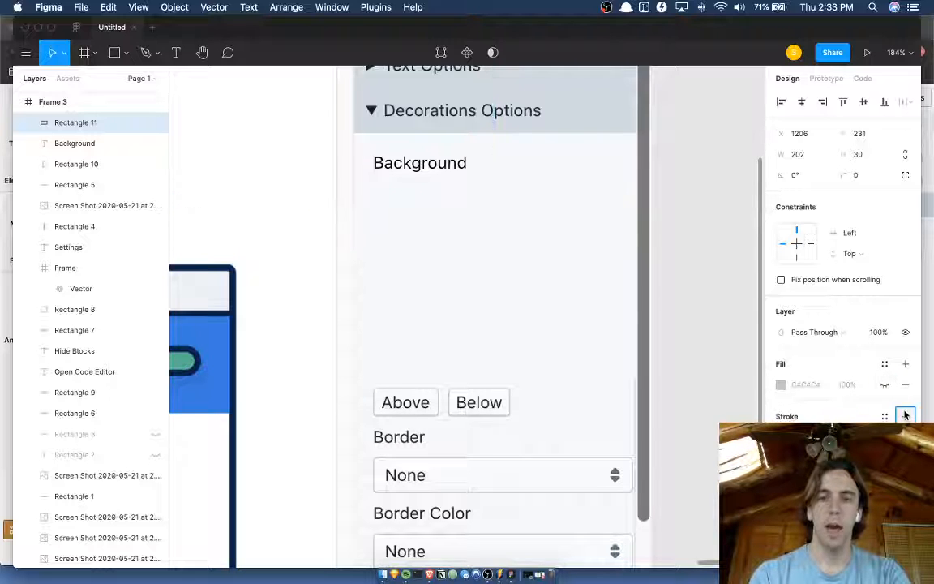
{"action": "left_click", "coordinate": [904, 415]}
{"action": "left_click", "coordinate": [781, 437]}
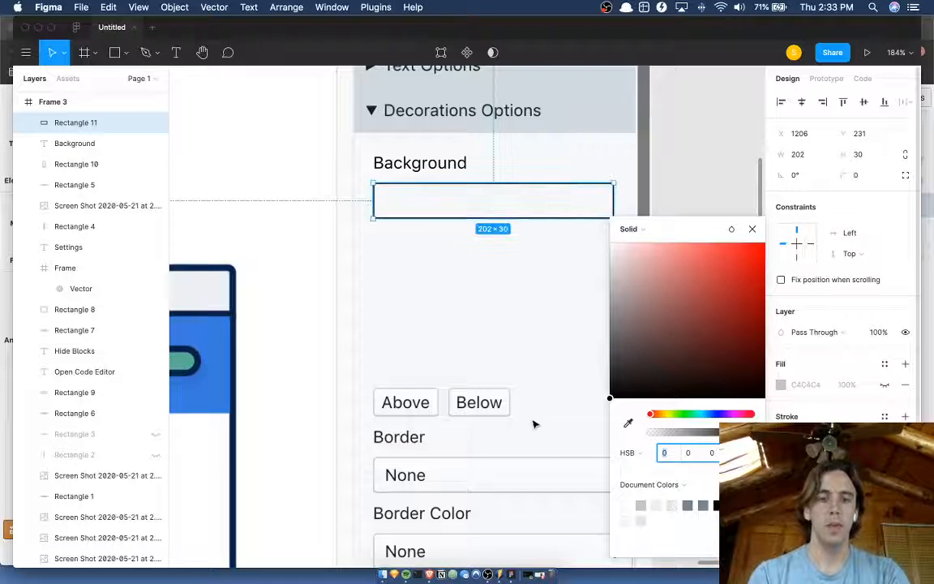
{"action": "key", "text": "i"}
{"action": "left_click", "coordinate": [598, 117]}
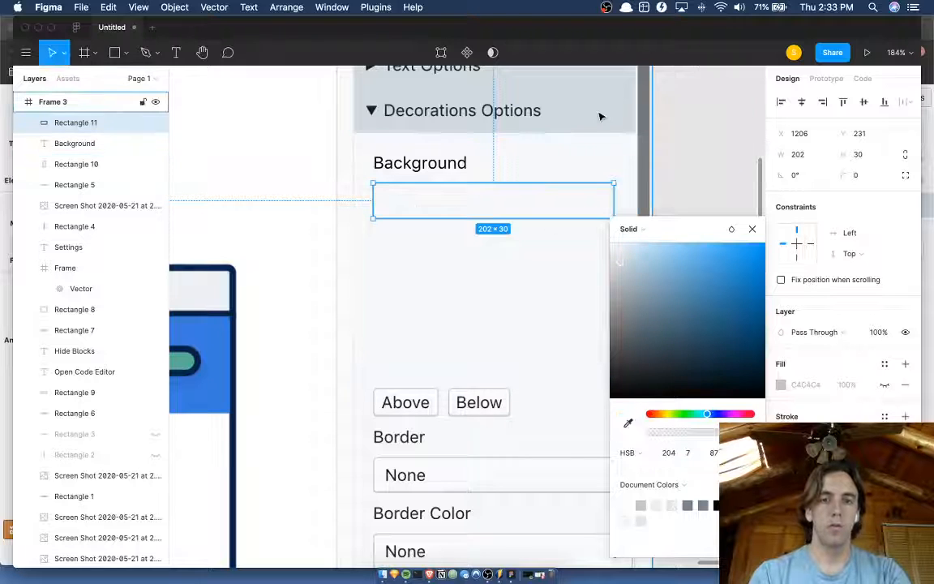
Round the corners of the outlined Background field to a radius of 3.
{"action": "left_click", "coordinate": [858, 175]}
{"action": "type", "text": "2"}
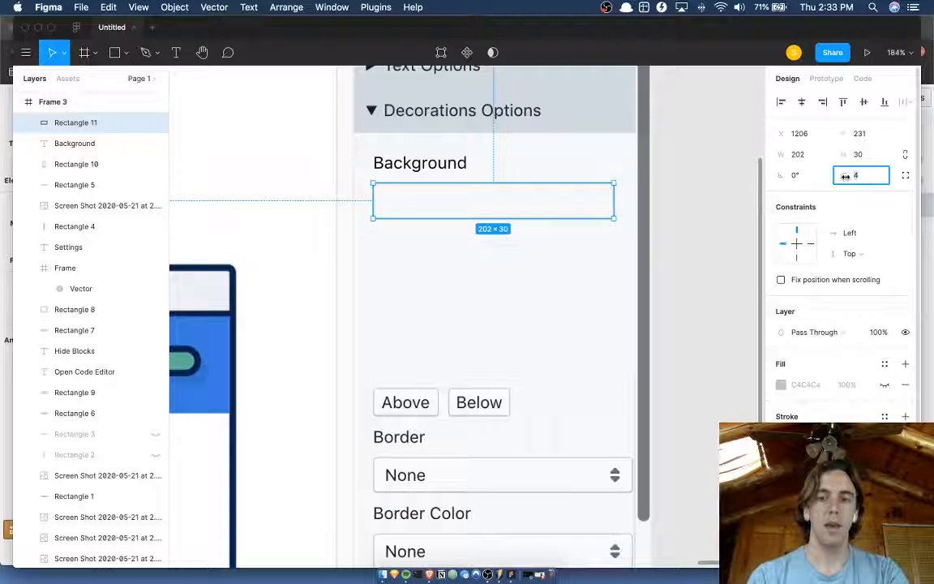
{"action": "key", "text": "Down"}
Darken the Background field's stroke by setting its HSB colour to 204, 11, 80.
{"action": "left_click", "coordinate": [781, 436]}
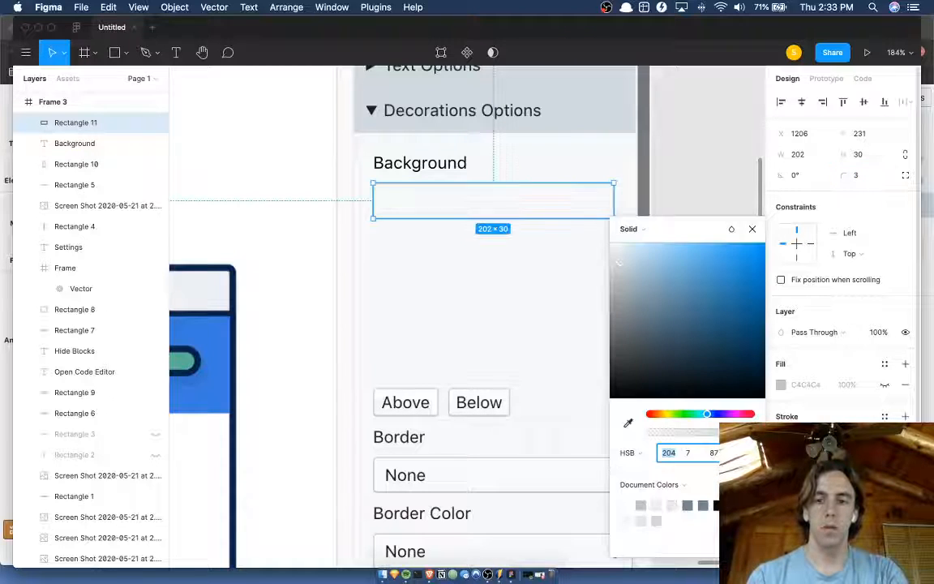
{"action": "key", "text": "Tab"}
{"action": "key", "text": "Tab"}
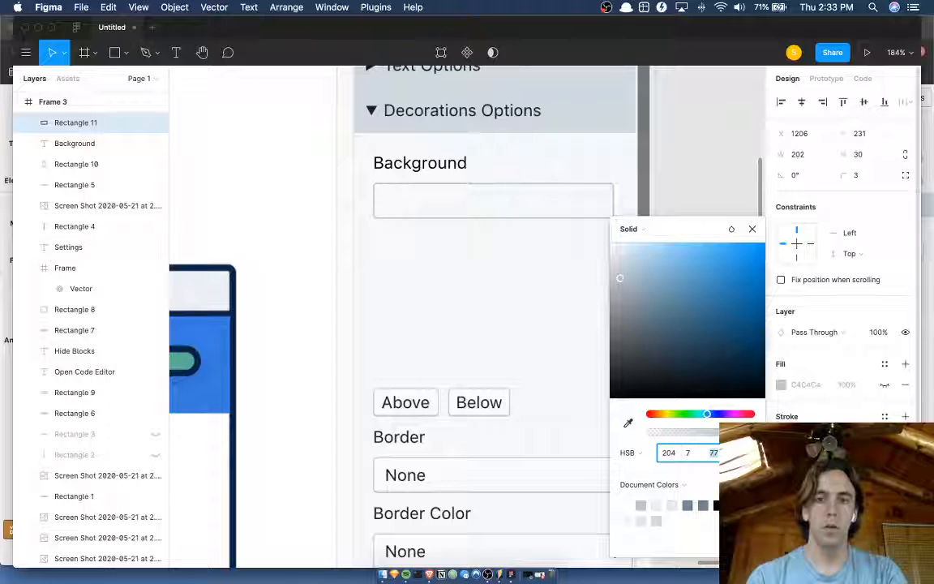
{"action": "type", "text": "80"}
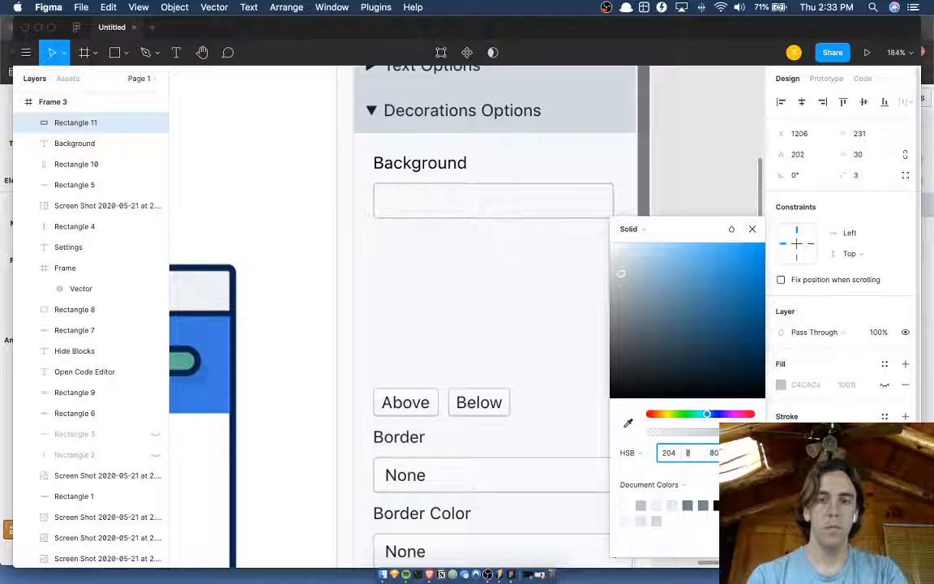
{"action": "type", "text": "10"}
{"action": "key", "text": "Return"}
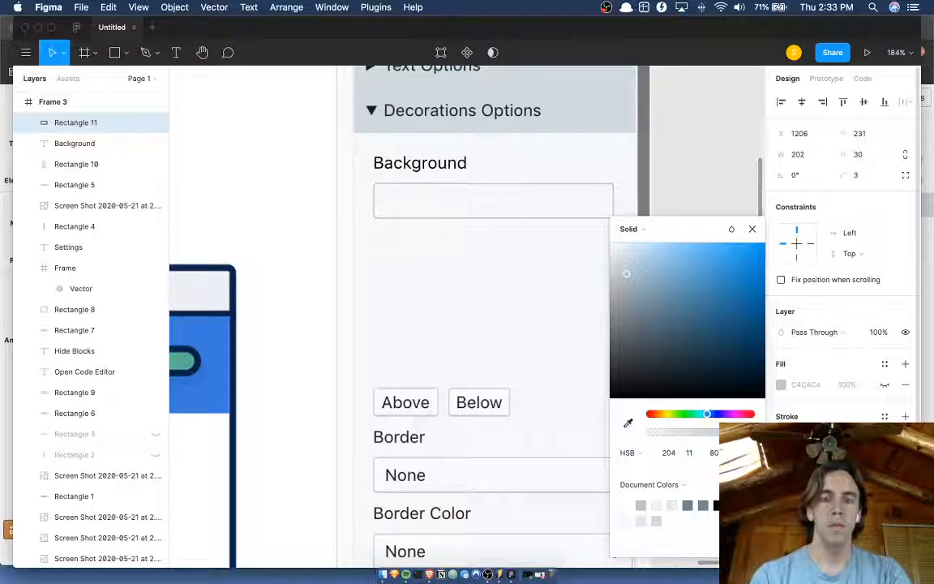
{"action": "key", "text": "Escape"}
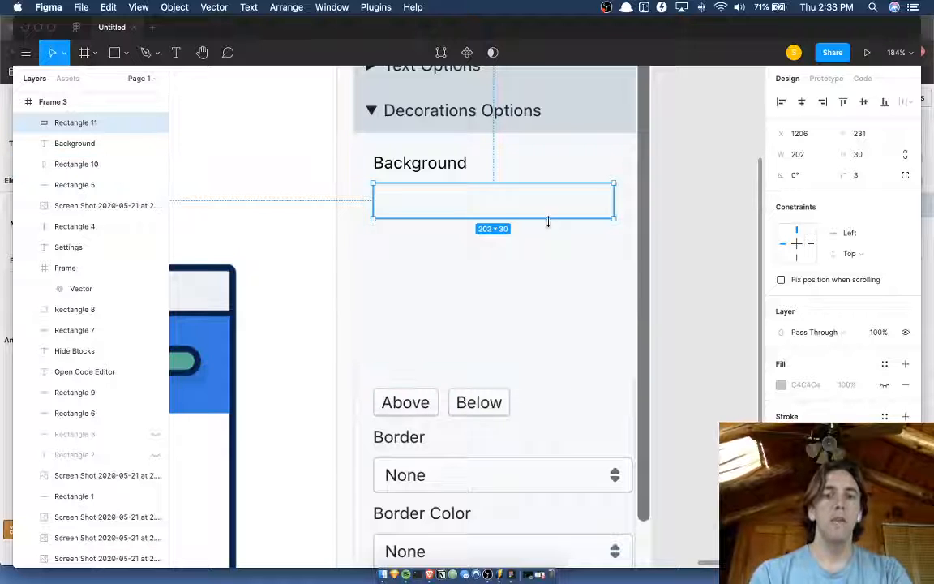
Compare the new outlined Background field with the original sidebar's separate background color, image and gradient settings.
{"action": "left_click", "coordinate": [550, 258]}
{"action": "scroll", "coordinate": [551, 259], "scroll_direction": "left", "scroll_amount": 1}
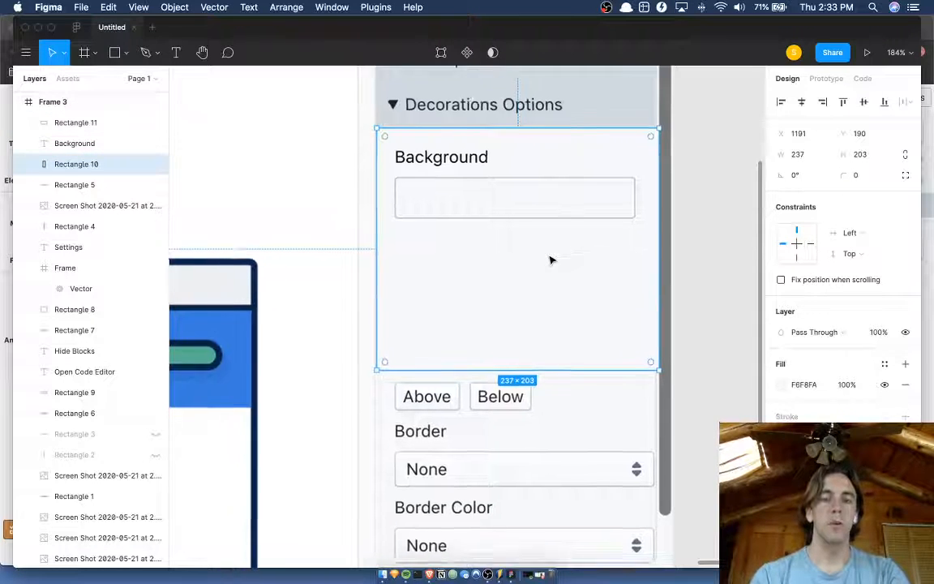
{"action": "scroll", "coordinate": [550, 259], "scroll_direction": "down", "scroll_amount": 5}
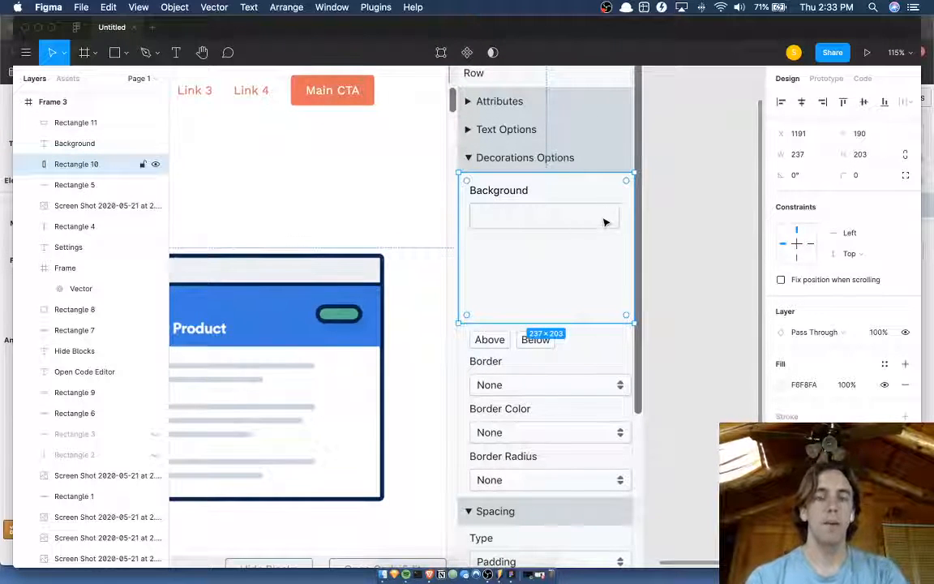
{"action": "scroll", "coordinate": [604, 222], "scroll_direction": "left", "scroll_amount": 2}
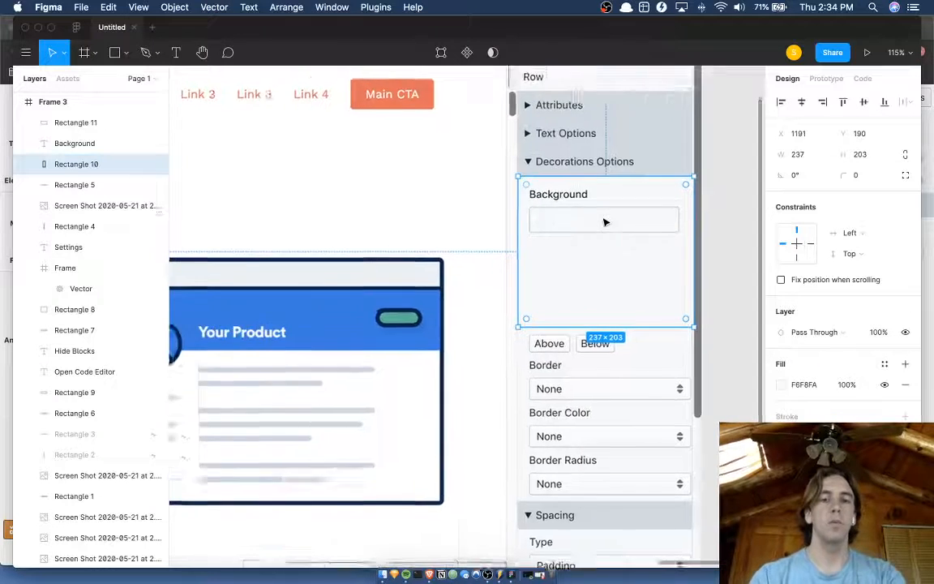
{"action": "scroll", "coordinate": [603, 222], "scroll_direction": "down", "scroll_amount": 5}
{"action": "scroll", "coordinate": [568, 227], "scroll_direction": "right", "scroll_amount": 3}
{"action": "scroll", "coordinate": [519, 159], "scroll_direction": "up", "scroll_amount": 5}
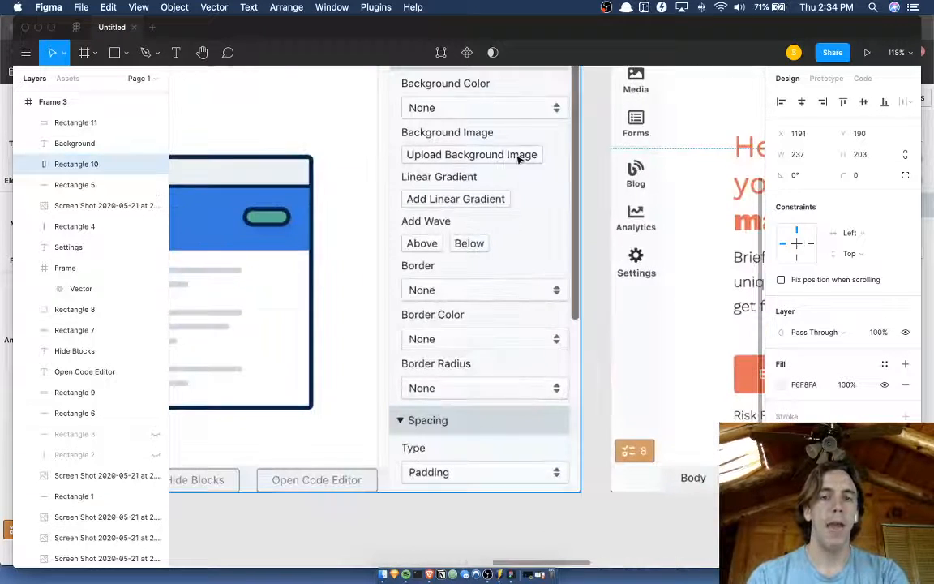
{"action": "scroll", "coordinate": [500, 158], "scroll_direction": "right", "scroll_amount": 3}
{"action": "scroll", "coordinate": [500, 158], "scroll_direction": "up", "scroll_amount": 1}
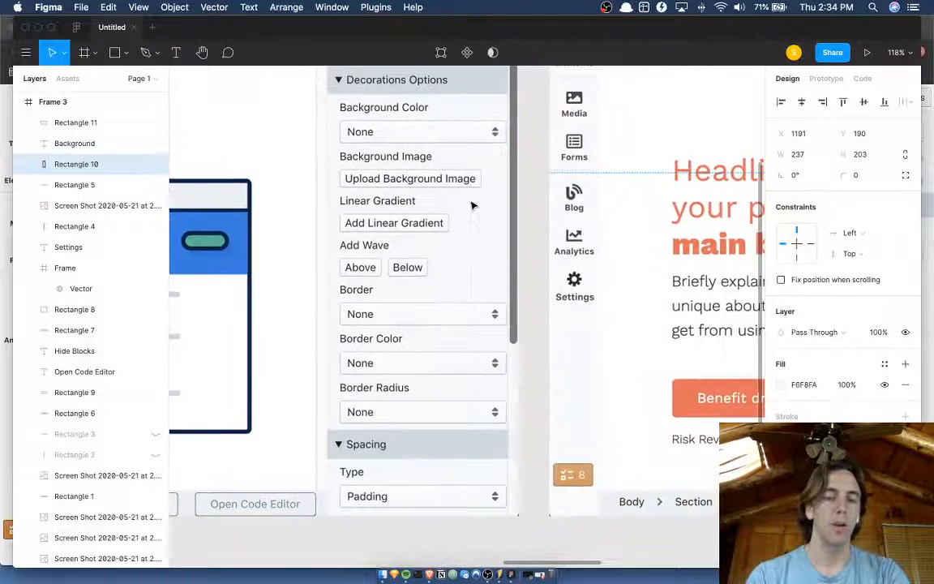
{"action": "scroll", "coordinate": [474, 206], "scroll_direction": "right", "scroll_amount": 4}
{"action": "scroll", "coordinate": [472, 207], "scroll_direction": "down", "scroll_amount": 4}
{"action": "scroll", "coordinate": [471, 206], "scroll_direction": "right", "scroll_amount": 6}
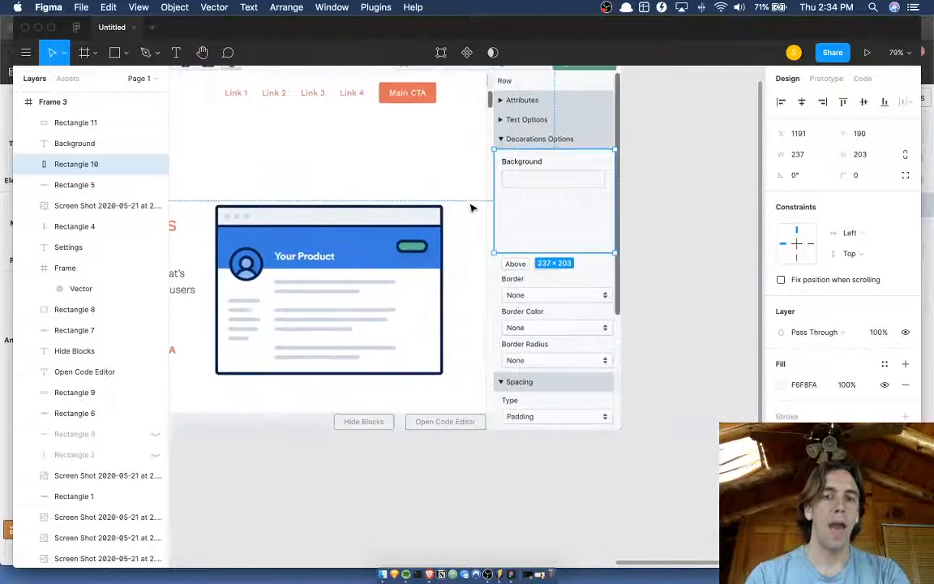
{"action": "left_click", "coordinate": [649, 185]}
{"action": "scroll", "coordinate": [649, 185], "scroll_direction": "right", "scroll_amount": 1}
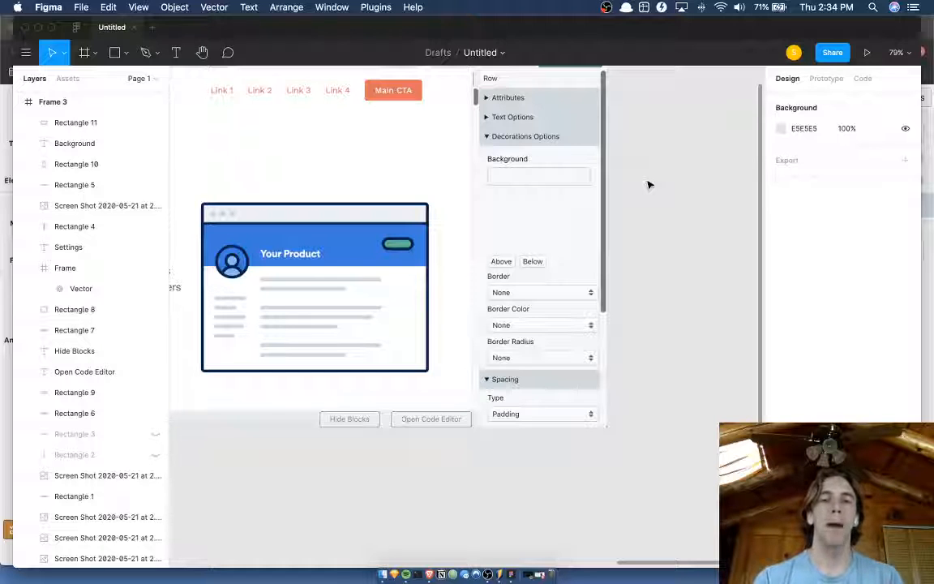
Darken the outlined Background field's stroke by setting its HSB colour to 204, 15, 70.
{"action": "scroll", "coordinate": [555, 178], "scroll_direction": "up", "scroll_amount": 5}
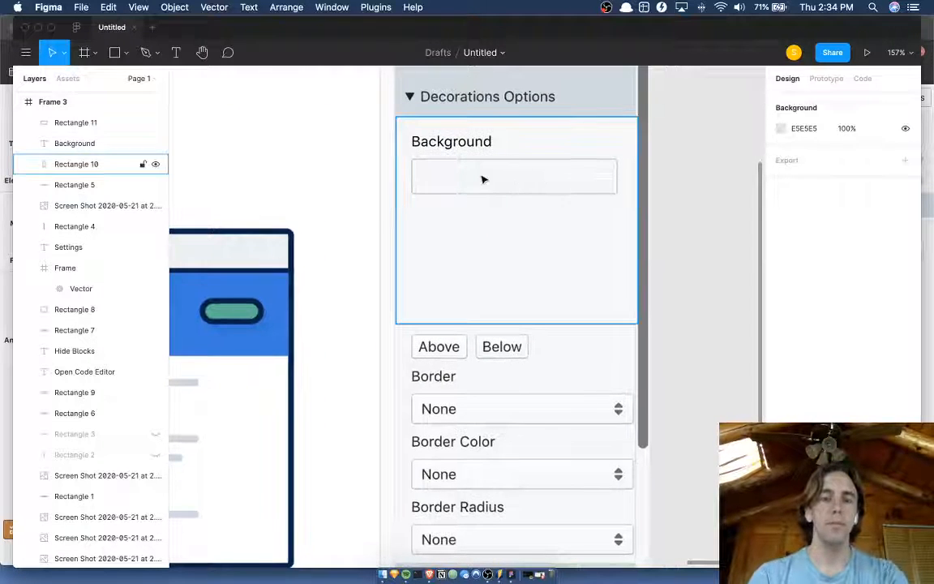
{"action": "left_click", "coordinate": [482, 180]}
{"action": "left_click", "coordinate": [525, 159]}
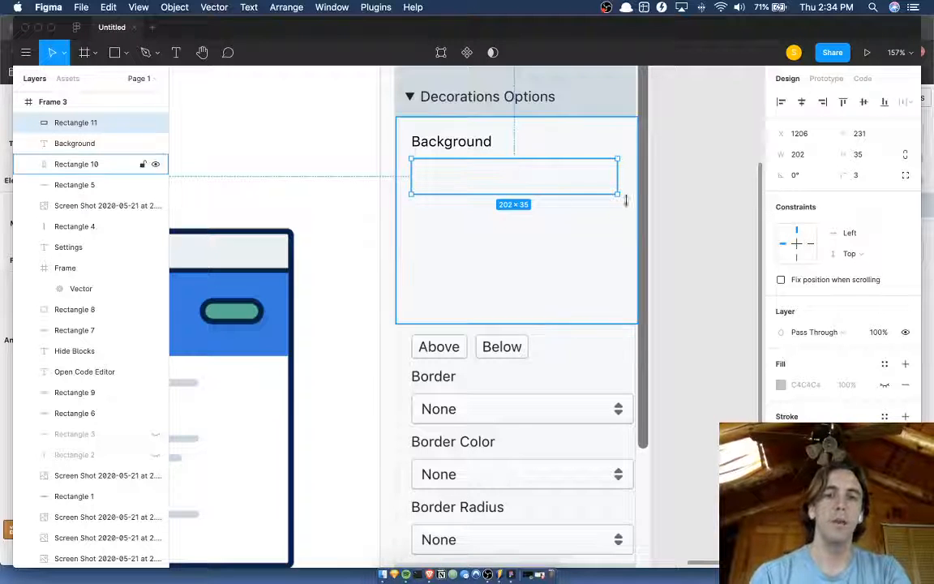
{"action": "left_click", "coordinate": [700, 215]}
{"action": "left_click", "coordinate": [565, 193]}
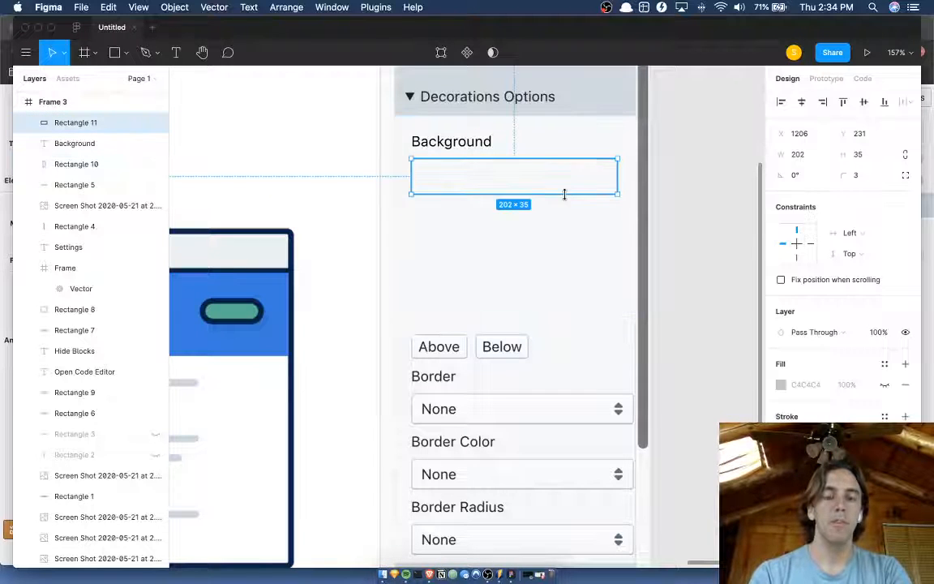
{"action": "left_click", "coordinate": [781, 384]}
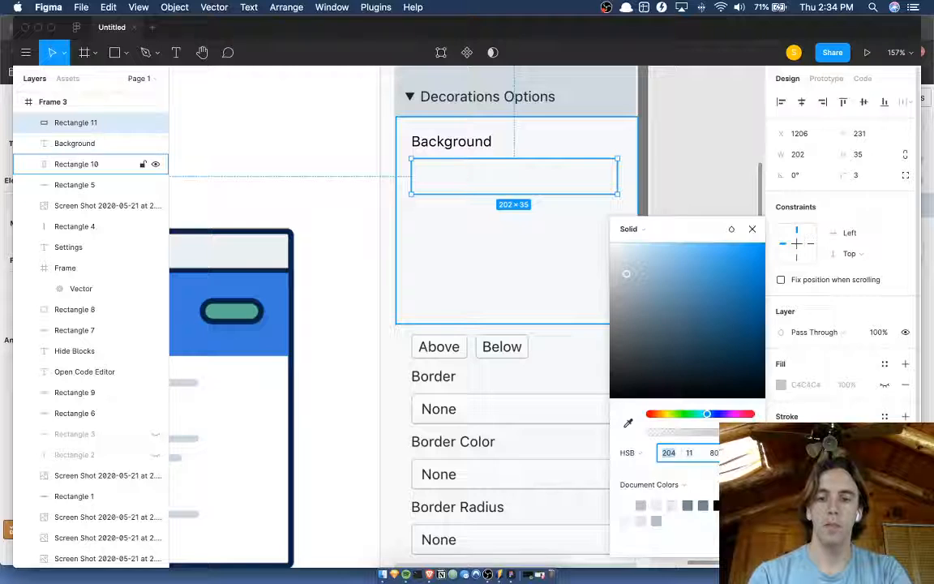
{"action": "key", "text": "shift+Down"}
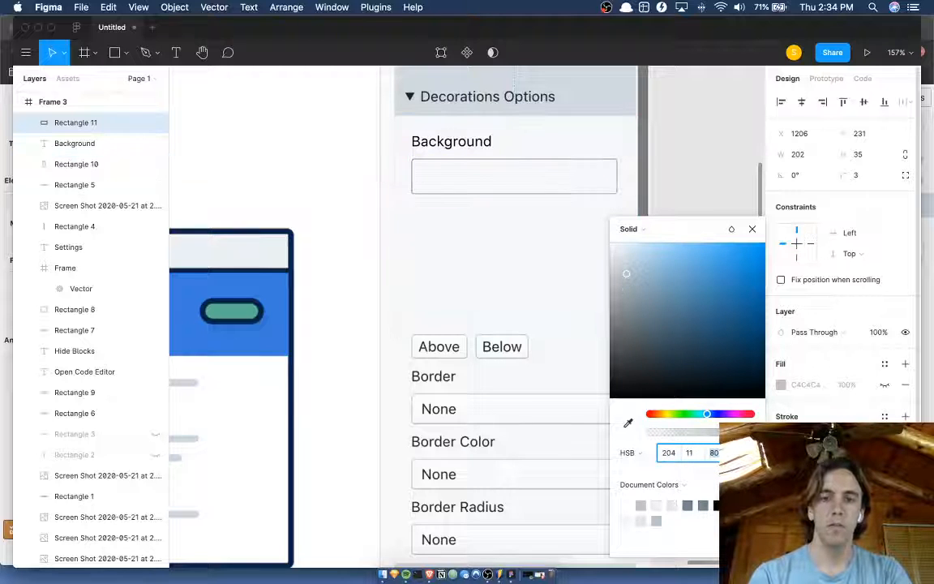
{"action": "key", "text": "shift+Down"}
{"action": "left_click", "coordinate": [688, 452]}
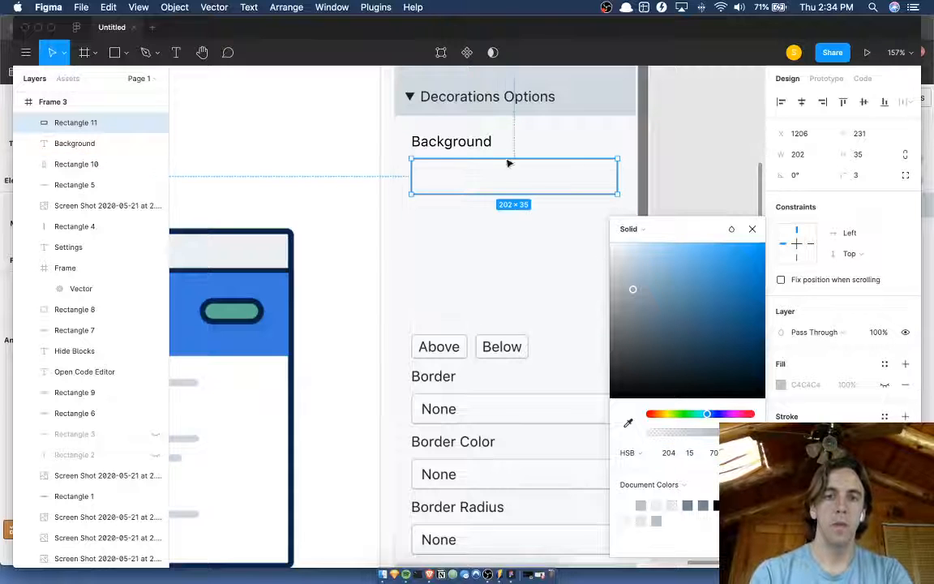
Duplicate the Background label into the outlined field and recolour the copy with the colour sampled from the field's outline.
{"action": "left_click", "coordinate": [477, 151]}
{"action": "left_click_drag", "start_coordinate": [475, 150], "coordinate": [503, 182]}
{"action": "scroll", "coordinate": [610, 182], "scroll_direction": "up", "scroll_amount": 5}
{"action": "key", "text": "i"}
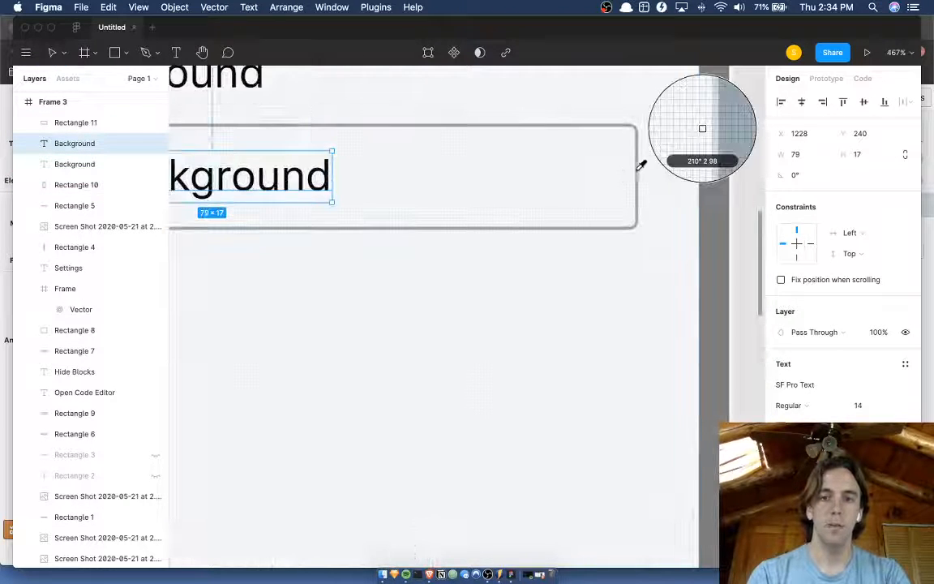
{"action": "left_click", "coordinate": [640, 165]}
{"action": "scroll", "coordinate": [227, 214], "scroll_direction": "down", "scroll_amount": 3}
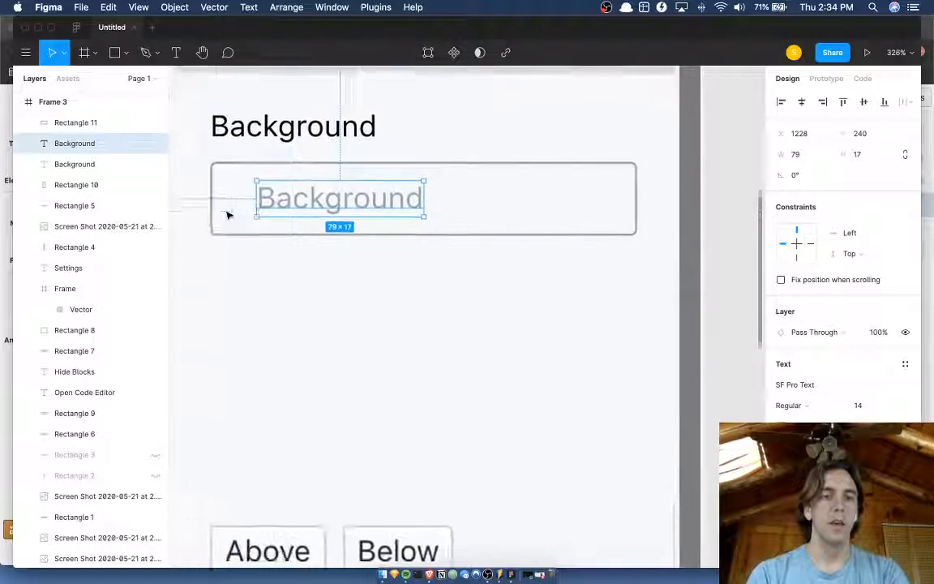
Change the duplicated label's text to "Add A Background".
{"action": "scroll", "coordinate": [227, 215], "scroll_direction": "down", "scroll_amount": 3}
{"action": "scroll", "coordinate": [310, 216], "scroll_direction": "down", "scroll_amount": 4}
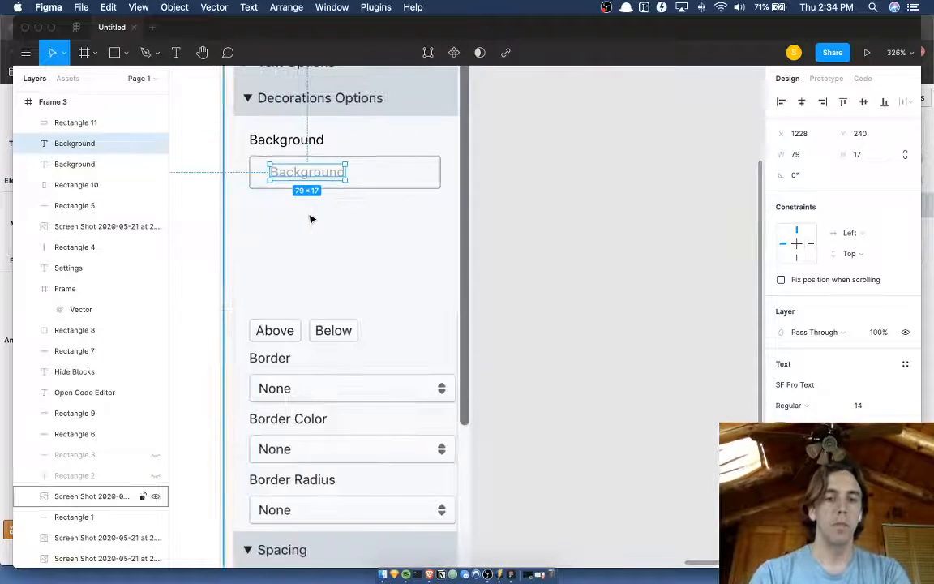
{"action": "scroll", "coordinate": [311, 219], "scroll_direction": "left", "scroll_amount": 2}
{"action": "scroll", "coordinate": [310, 219], "scroll_direction": "up", "scroll_amount": 2}
{"action": "scroll", "coordinate": [310, 219], "scroll_direction": "left", "scroll_amount": 1}
{"action": "key", "text": "Return"}
{"action": "type", "text": "A"}
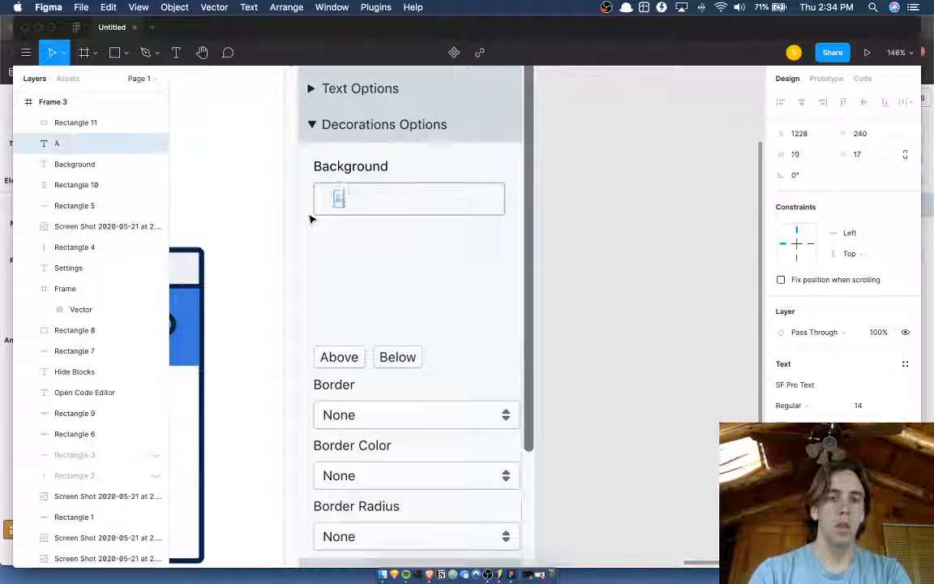
{"action": "type", "text": "dd a Background"}
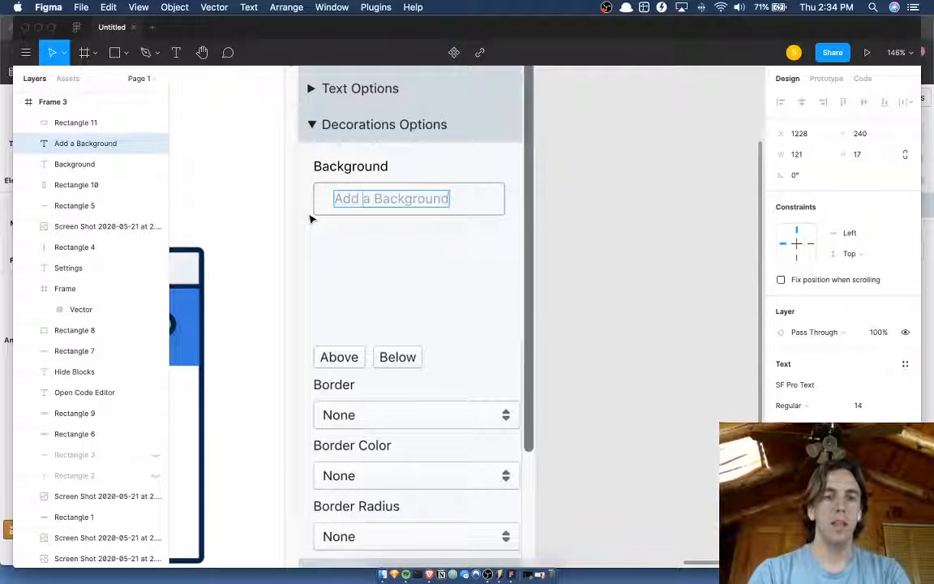
{"action": "key", "text": "Right"}
{"action": "key", "text": "BackSpace"}
{"action": "type", "text": "A"}
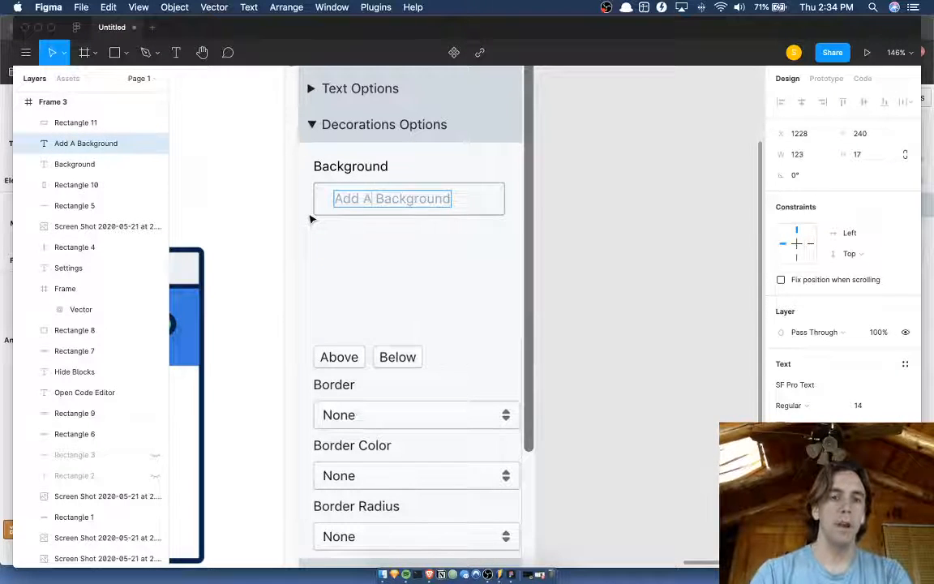
{"action": "key", "text": "Escape"}
Centre the Add A Background text horizontally inside the outlined field at X 1245, checking the spacing on both sides.
{"action": "key", "text": "shift+Right"}
{"action": "key", "text": "shift+Right"}
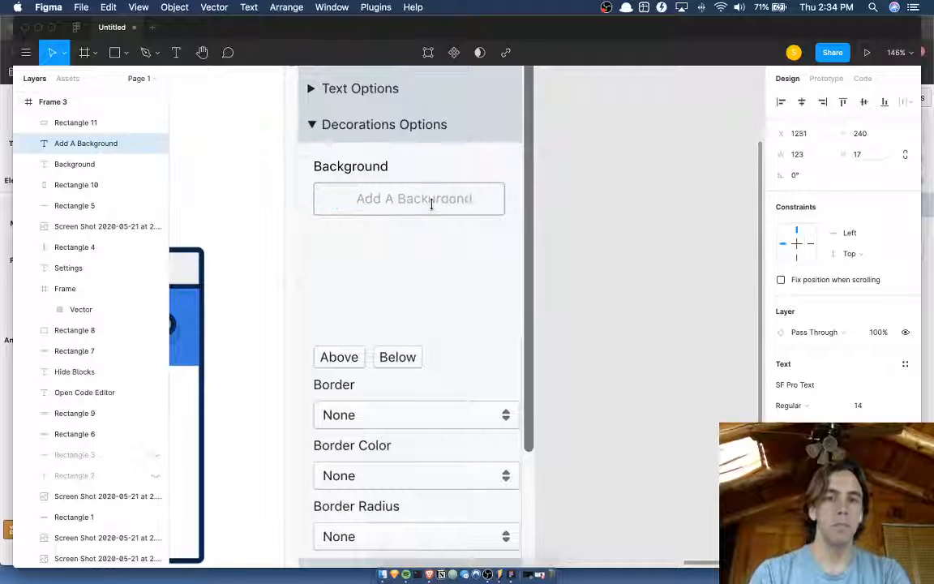
{"action": "key", "text": "Left"}
{"action": "key", "text": "alt"}
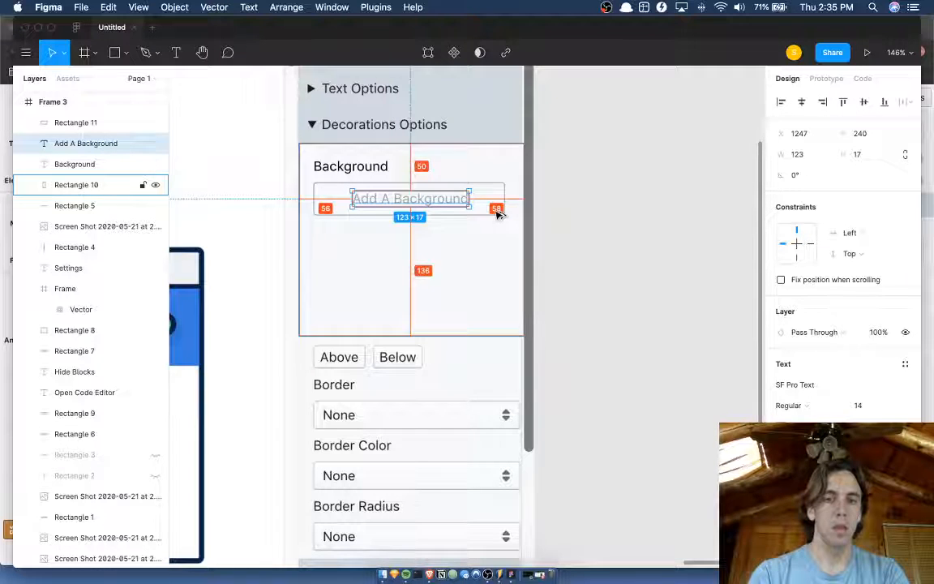
{"action": "key", "text": "Left"}
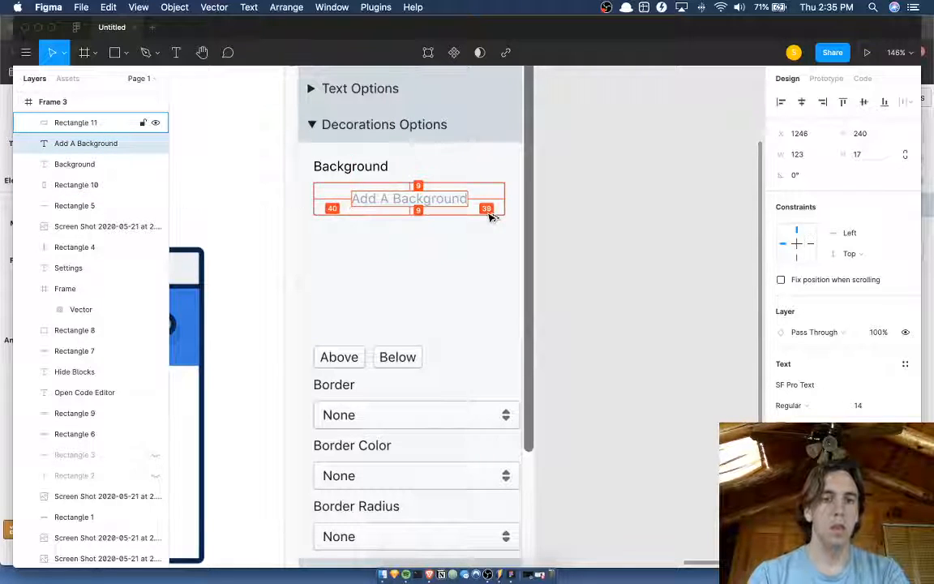
{"action": "key", "text": "Left"}
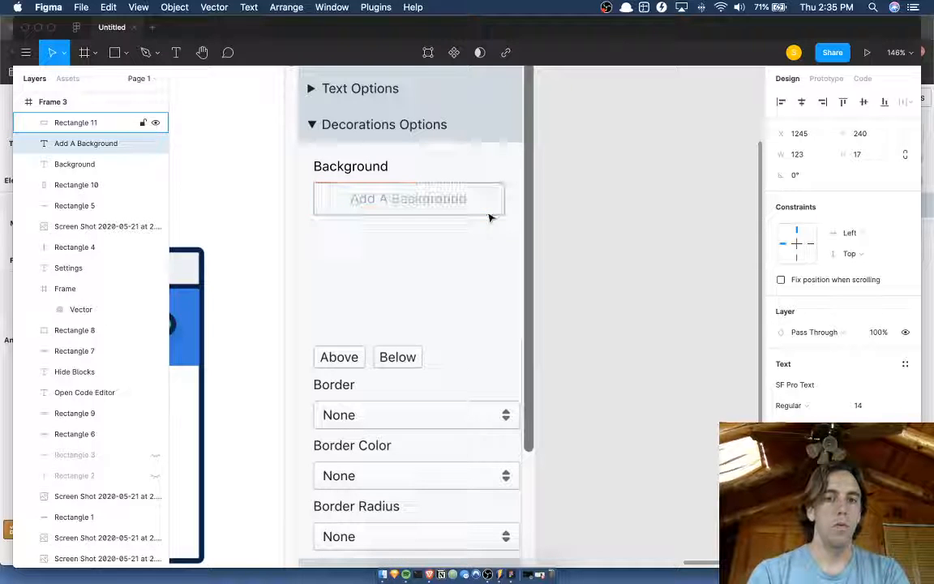
{"action": "left_click", "coordinate": [503, 203], "text": "shift"}
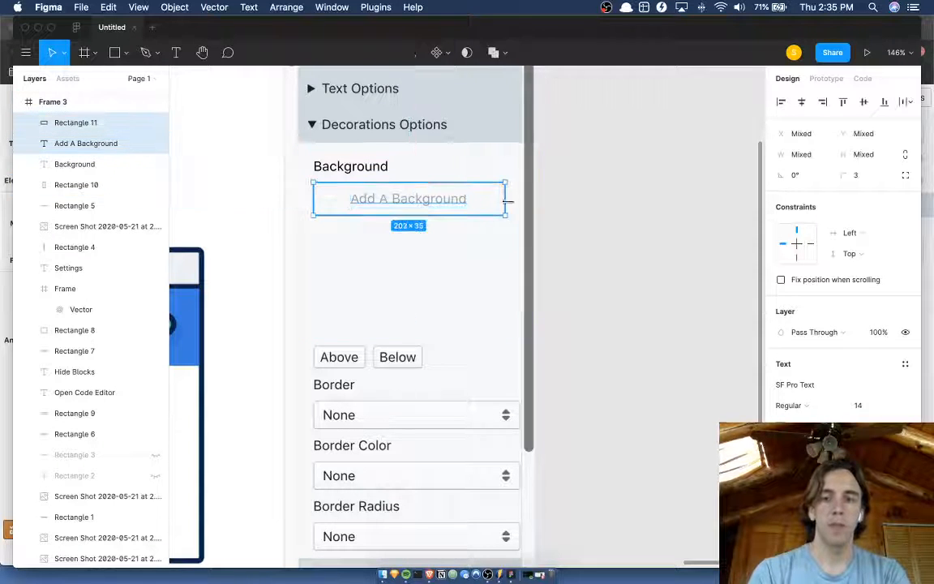
Darken and saturate the Add A Background text by setting its HSB colour to 203, 35, 52.
{"action": "left_click", "coordinate": [444, 200], "text": "shift"}
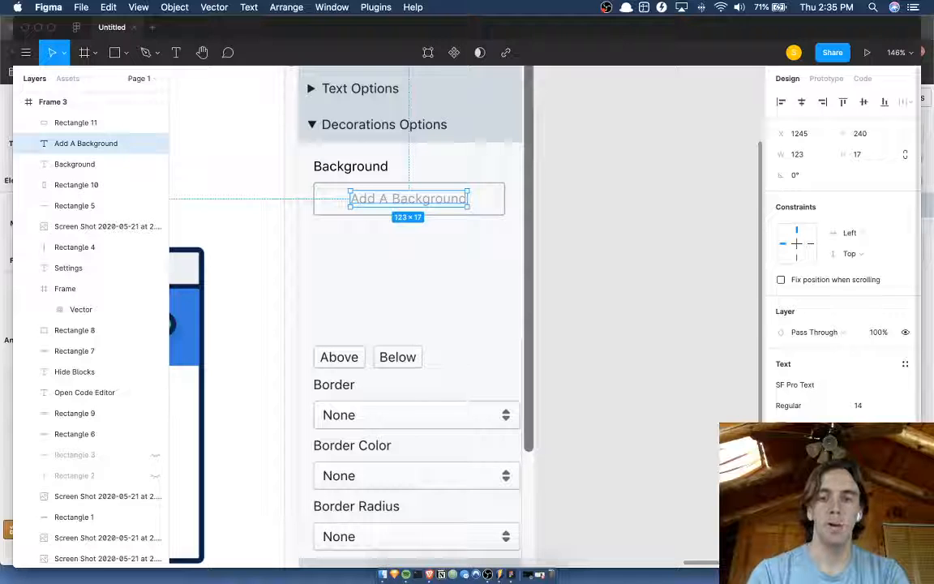
{"action": "left_click", "coordinate": [783, 520]}
{"action": "key", "text": "Tab"}
{"action": "key", "text": "Tab"}
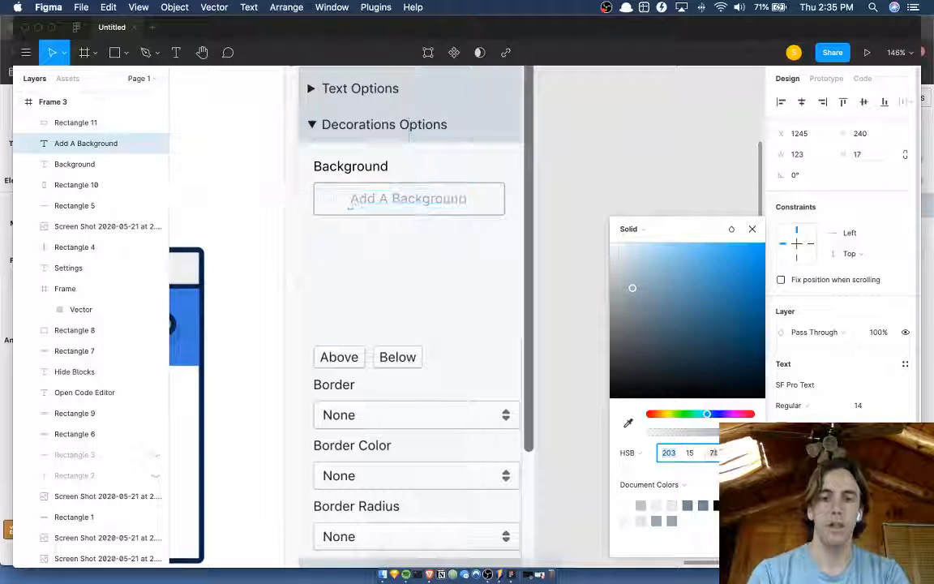
{"action": "type", "text": "60"}
{"action": "key", "text": "Return"}
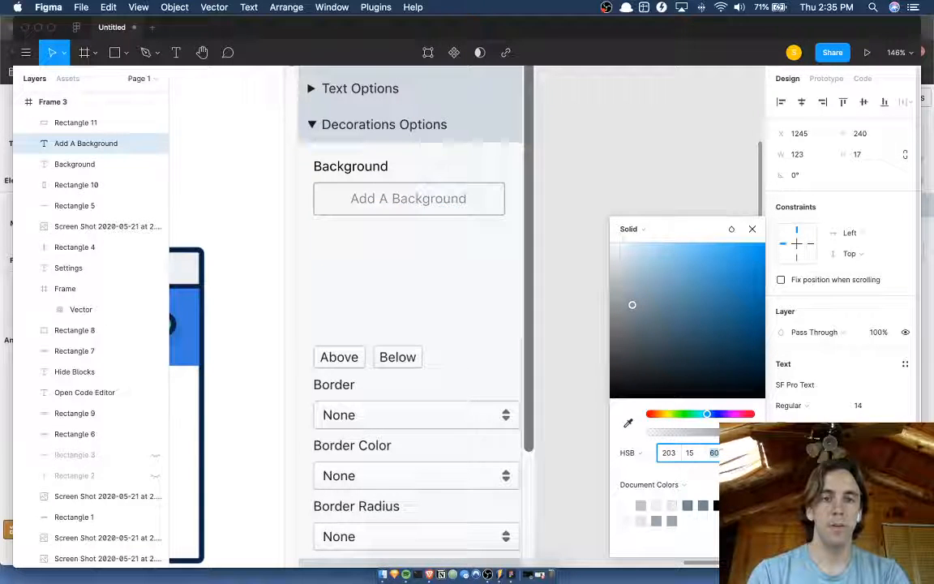
{"action": "type", "text": "52"}
{"action": "key", "text": "Return"}
{"action": "key", "text": "shift+Tab"}
{"action": "type", "text": "25"}
{"action": "key", "text": "Return"}
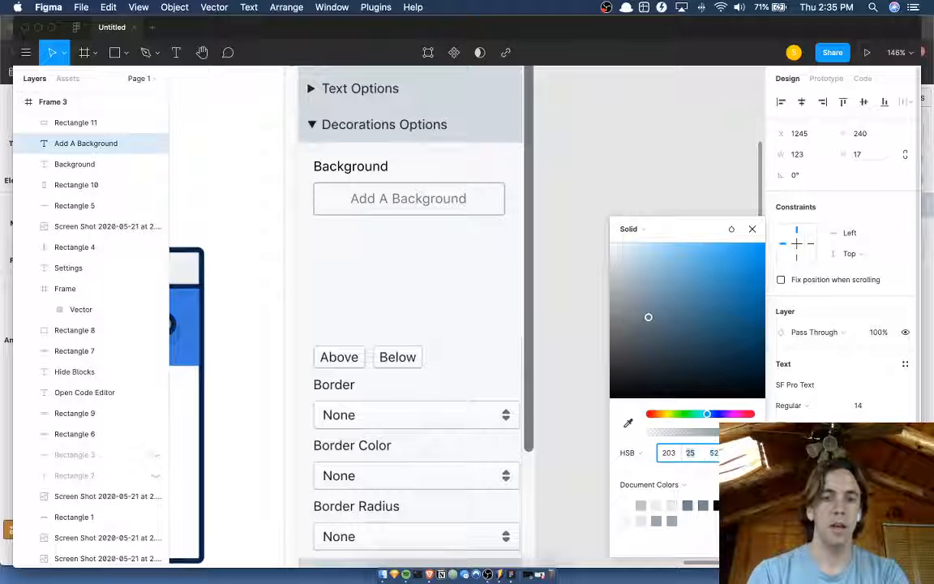
{"action": "type", "text": "35"}
{"action": "key", "text": "Return"}
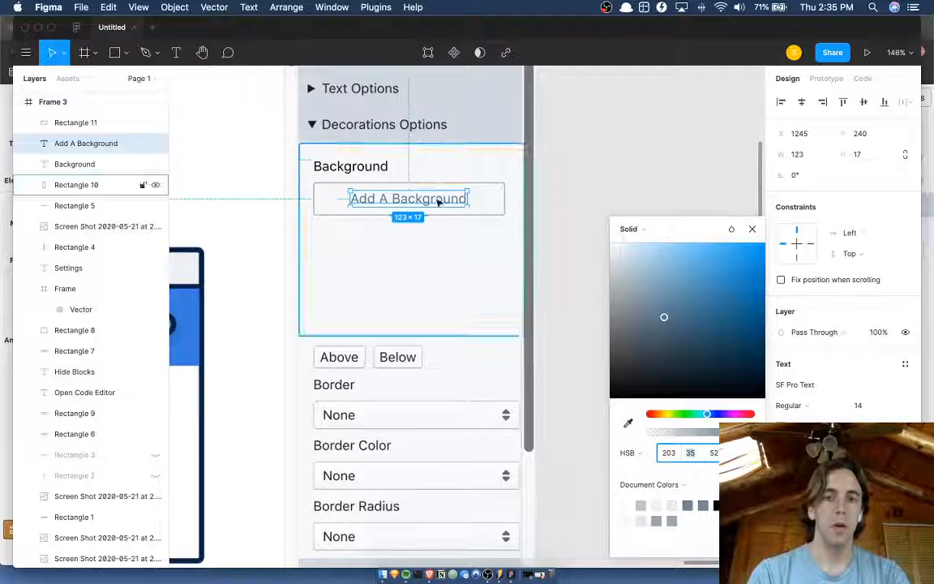
Recolour the outlined field's stroke with the colour sampled from the Add A Background text.
{"action": "left_click", "coordinate": [465, 199]}
{"action": "key", "text": "i"}
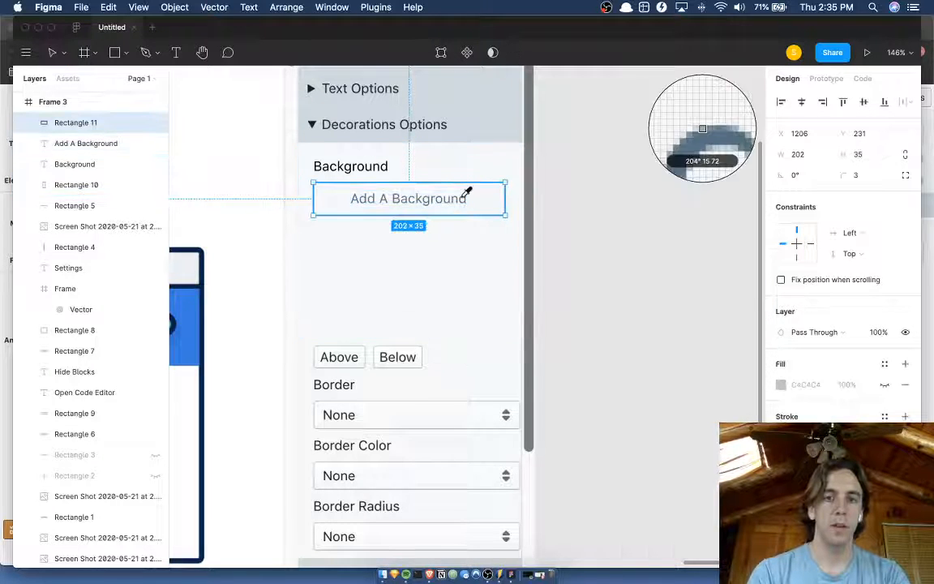
{"action": "left_click", "coordinate": [465, 197]}
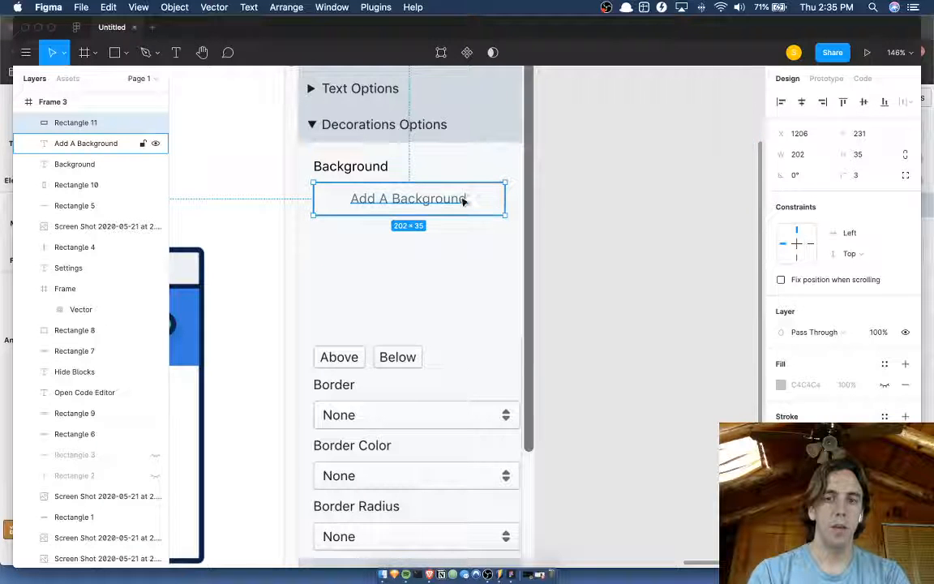
{"action": "left_click", "coordinate": [561, 208]}
{"action": "scroll", "coordinate": [561, 208], "scroll_direction": "down", "scroll_amount": 5}
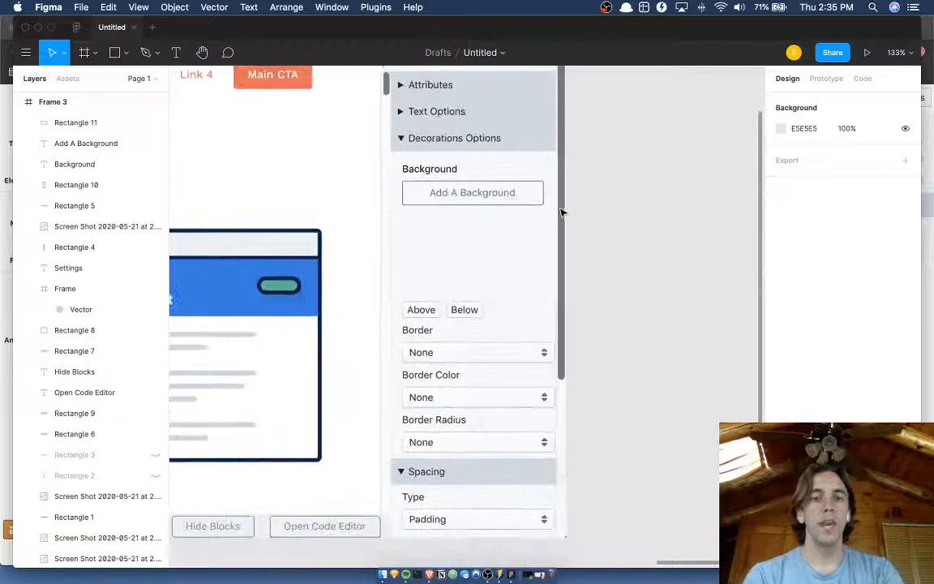
{"action": "scroll", "coordinate": [597, 213], "scroll_direction": "right", "scroll_amount": 1}
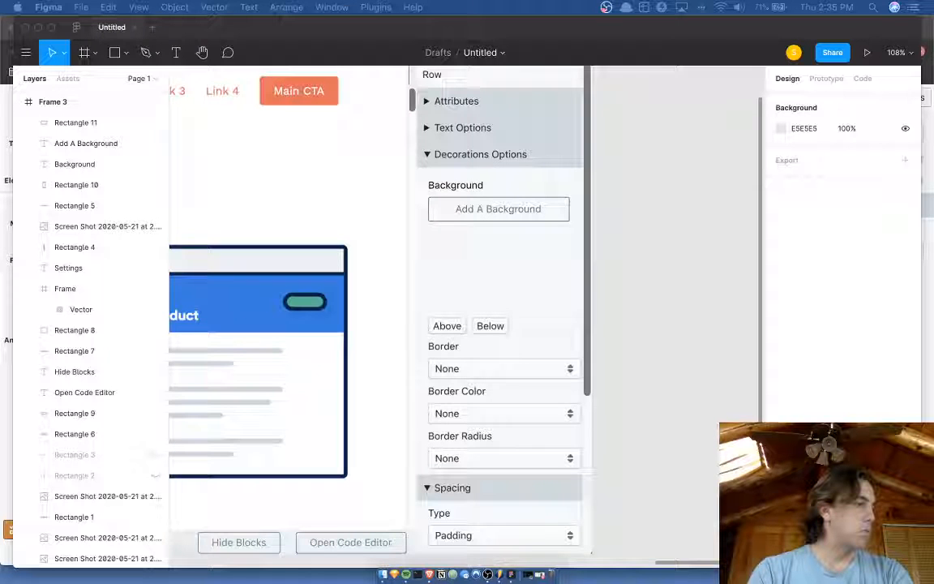
Darken the Add A Background text by setting its HSB colour to 203, 35, 22.
{"action": "left_click", "coordinate": [520, 214]}
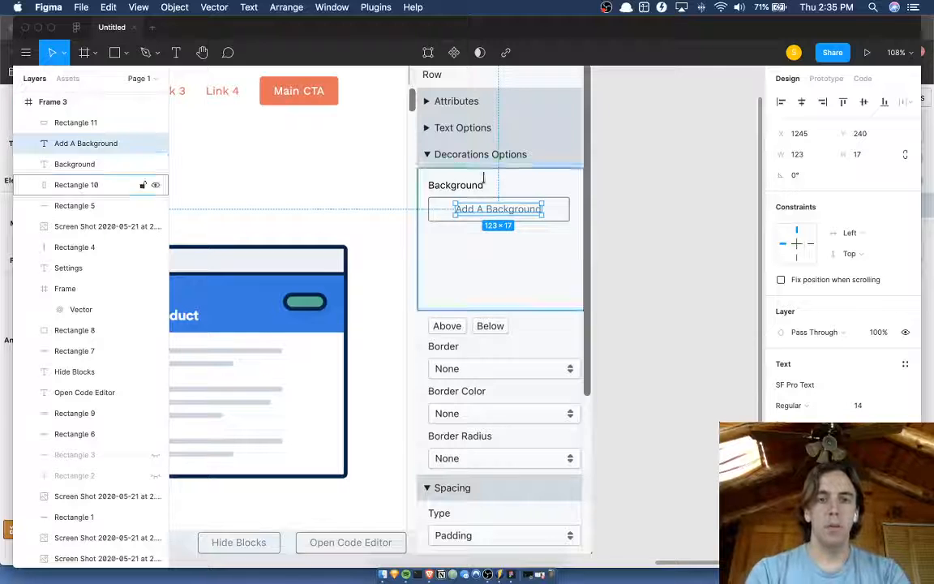
{"action": "left_click", "coordinate": [782, 522]}
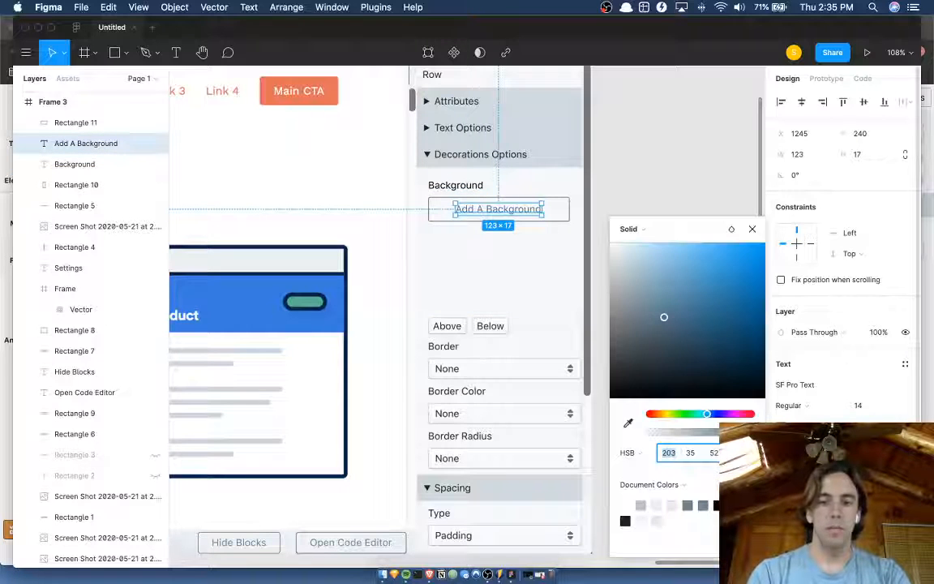
{"action": "type", "text": "22"}
{"action": "key", "text": "Return"}
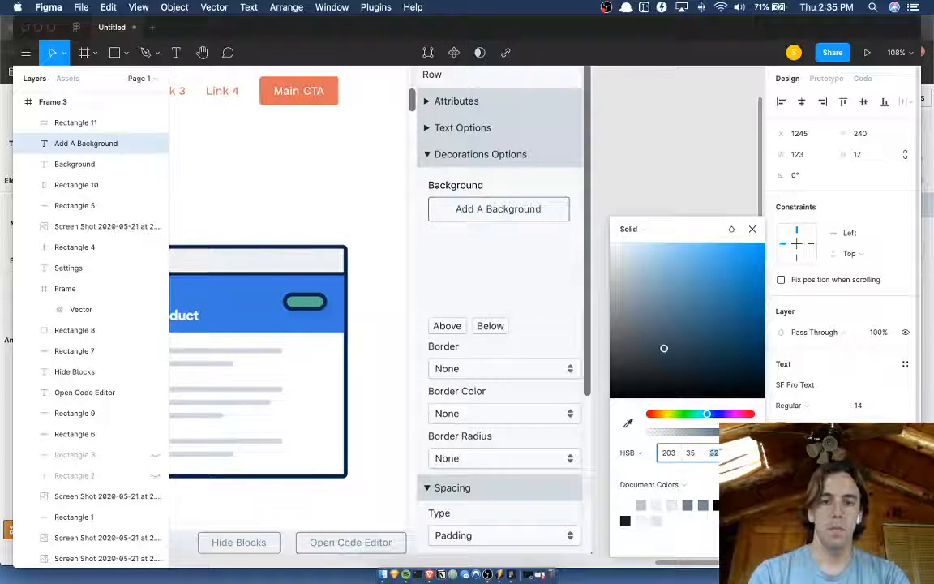
{"action": "left_click", "coordinate": [565, 219]}
{"action": "scroll", "coordinate": [537, 211], "scroll_direction": "up", "scroll_amount": 6}
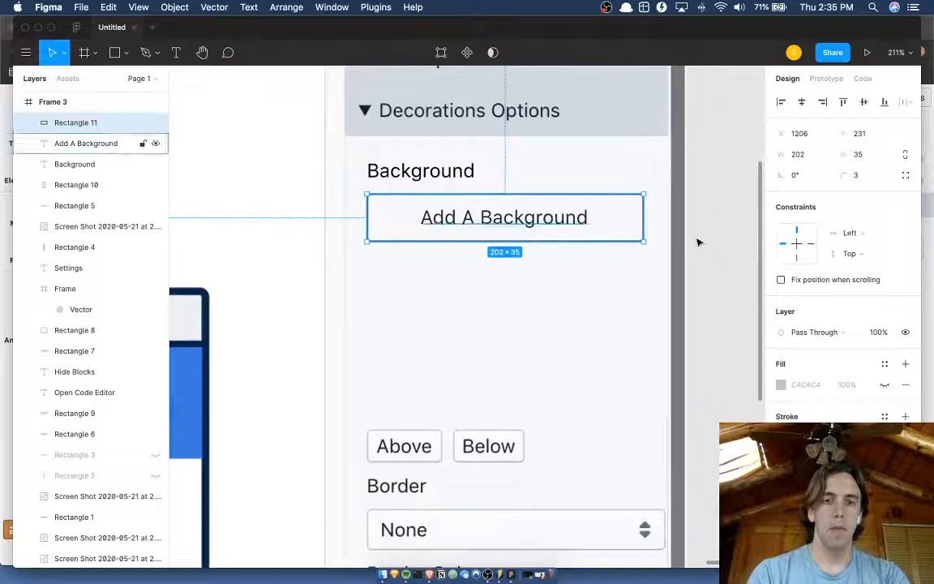
{"action": "left_click", "coordinate": [704, 244]}
{"action": "scroll", "coordinate": [703, 243], "scroll_direction": "down", "scroll_amount": 5}
Shift the Add A Background text to X 1255 and draw a 10 by 10 square in the space before it.
{"action": "left_click", "coordinate": [599, 240]}
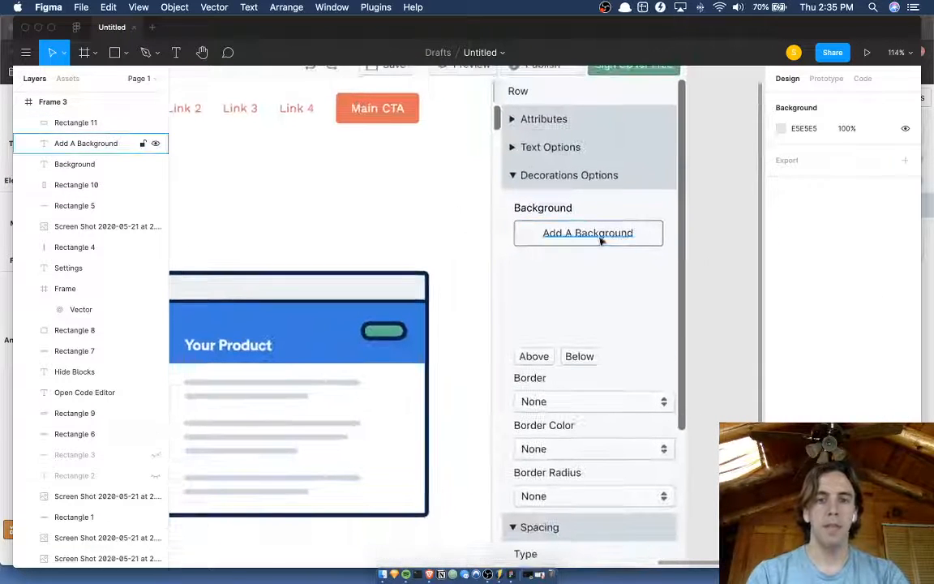
{"action": "key", "text": "shift+Right"}
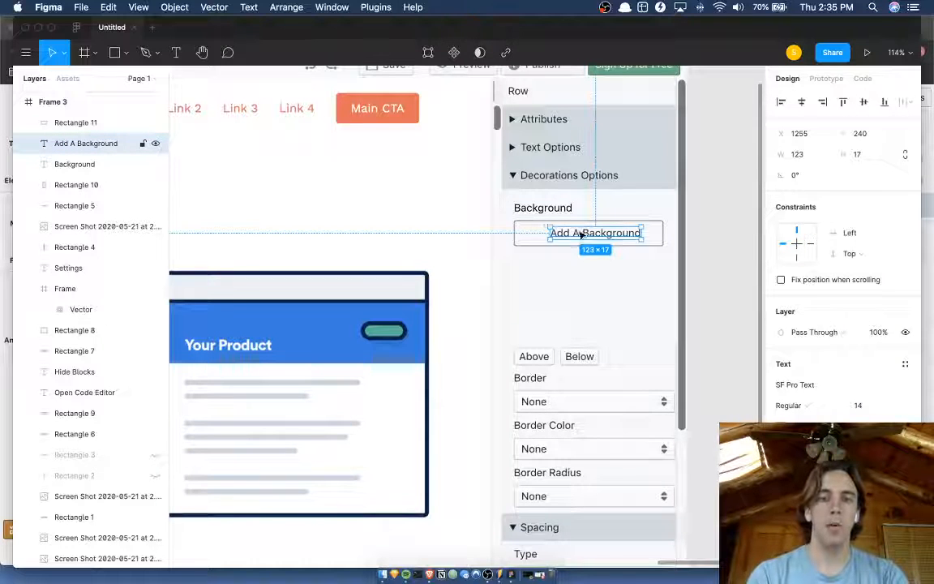
{"action": "scroll", "coordinate": [545, 235], "scroll_direction": "up", "scroll_amount": 5}
{"action": "scroll", "coordinate": [545, 235], "scroll_direction": "up", "scroll_amount": 4}
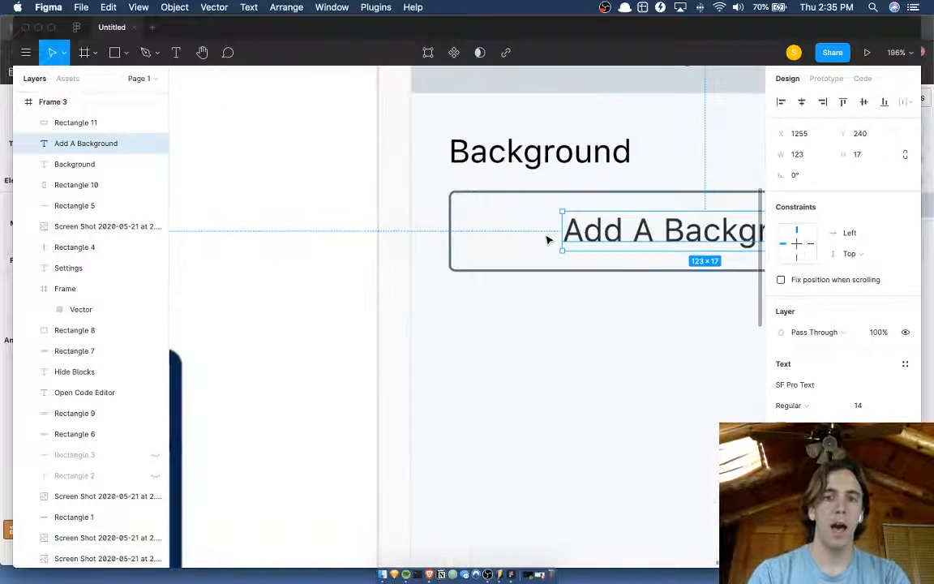
{"action": "key", "text": "r"}
{"action": "mouse_move", "coordinate": [513, 216]}
{"action": "left_mouse_down"}
{"action": "mouse_move", "coordinate": [548, 241]}
{"action": "mouse_move", "coordinate": [535, 240]}
{"action": "left_mouse_up"}
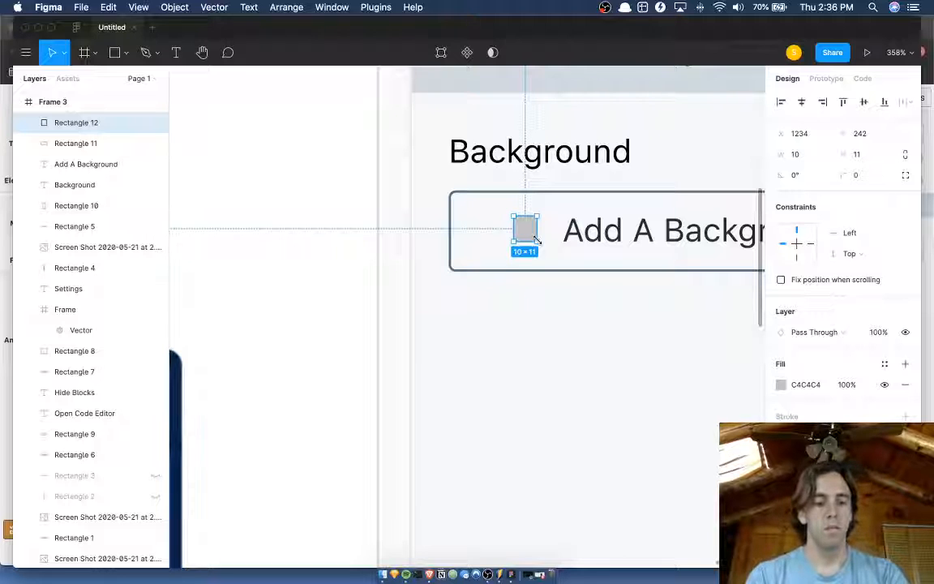
{"action": "key", "text": "super+Up"}
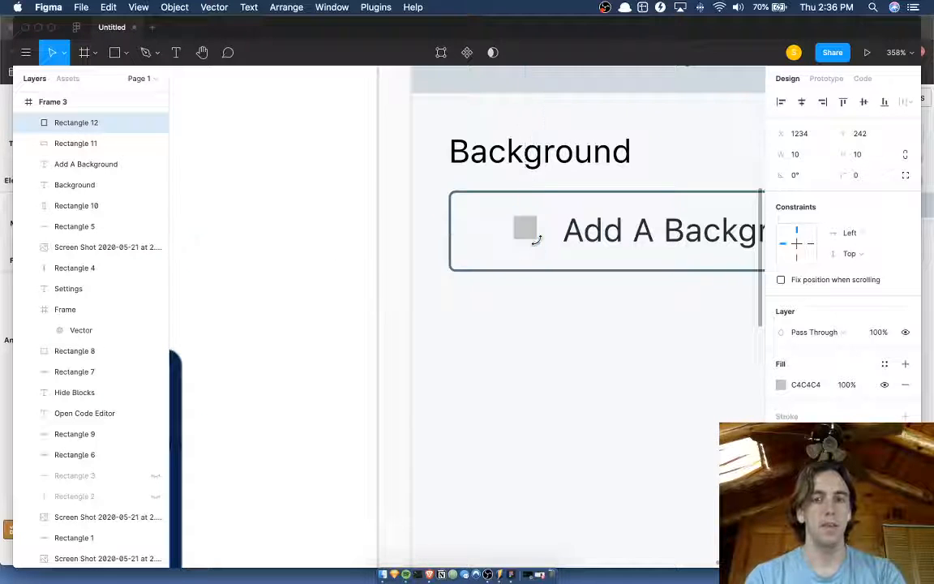
Nudge the small square to X 1238, Y 243 so it lines up with the Add A Background text.
{"action": "key", "text": "Down"}
{"action": "key", "text": "Right"}
{"action": "key", "text": "Right"}
{"action": "key", "text": "Right"}
{"action": "key", "text": "Down"}
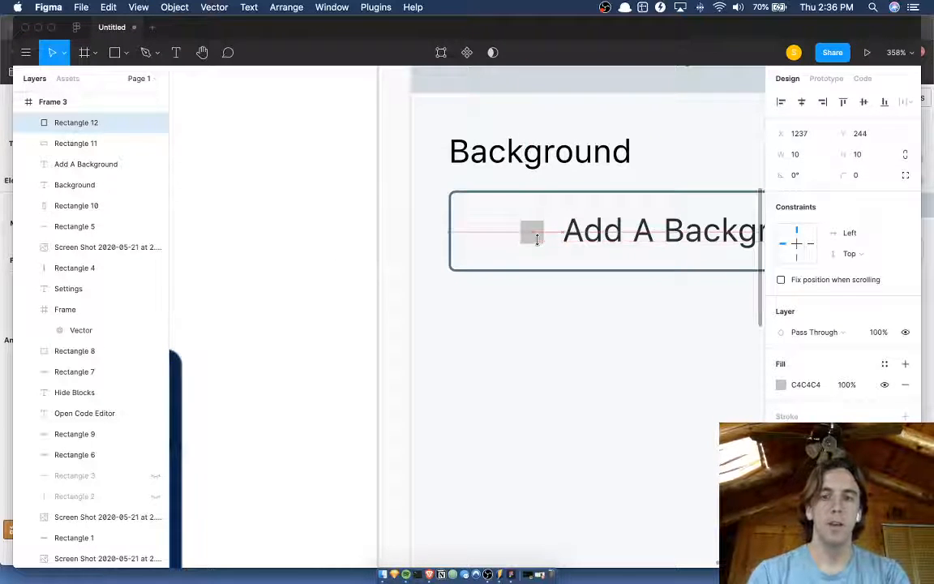
{"action": "key", "text": "Right"}
{"action": "key", "text": "Up"}
Give the square the dark text colour 243138 by sampling and make it an outline with a stroke and hidden fill.
{"action": "key", "text": "i"}
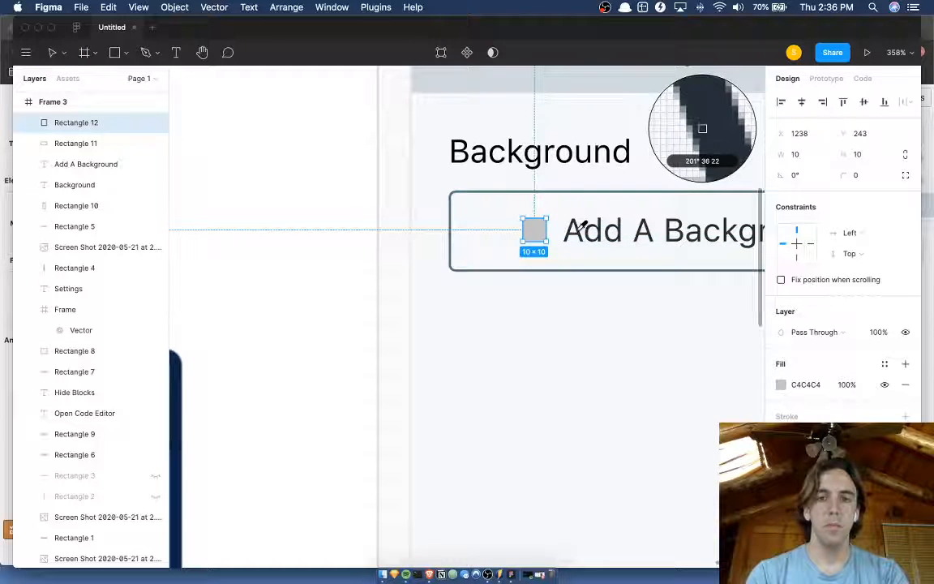
{"action": "left_click", "coordinate": [698, 129]}
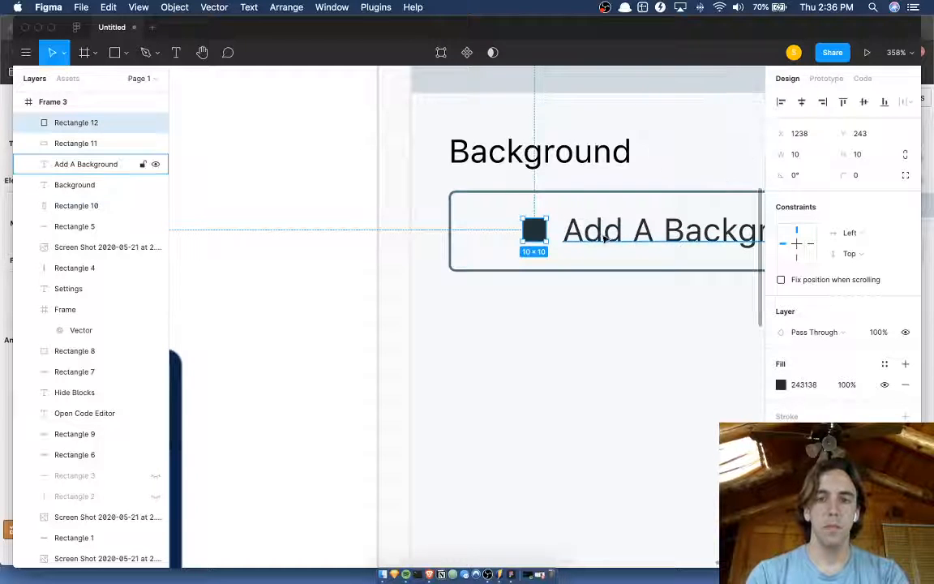
{"action": "left_click", "coordinate": [904, 416]}
{"action": "left_click", "coordinate": [885, 384]}
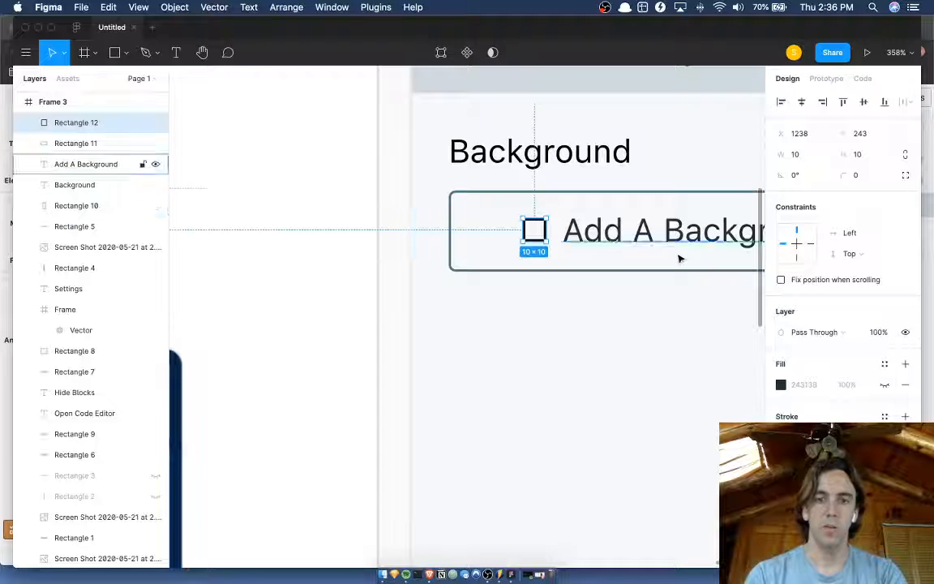
Try the outlined square at Y 244 and check its alignment with the Add A Background text.
{"action": "key", "text": "Right"}
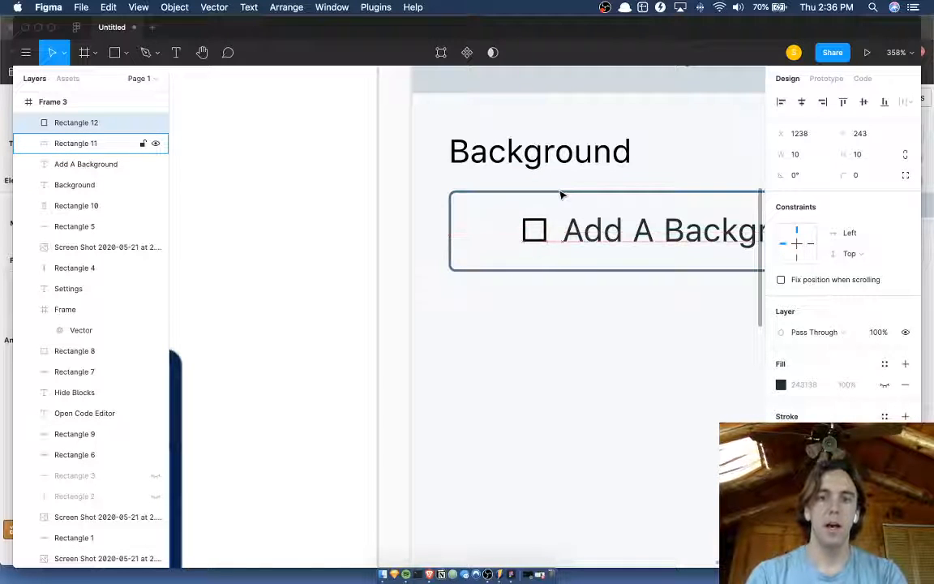
{"action": "key", "text": "Down"}
{"action": "scroll", "coordinate": [561, 195], "scroll_direction": "down", "scroll_amount": 5}
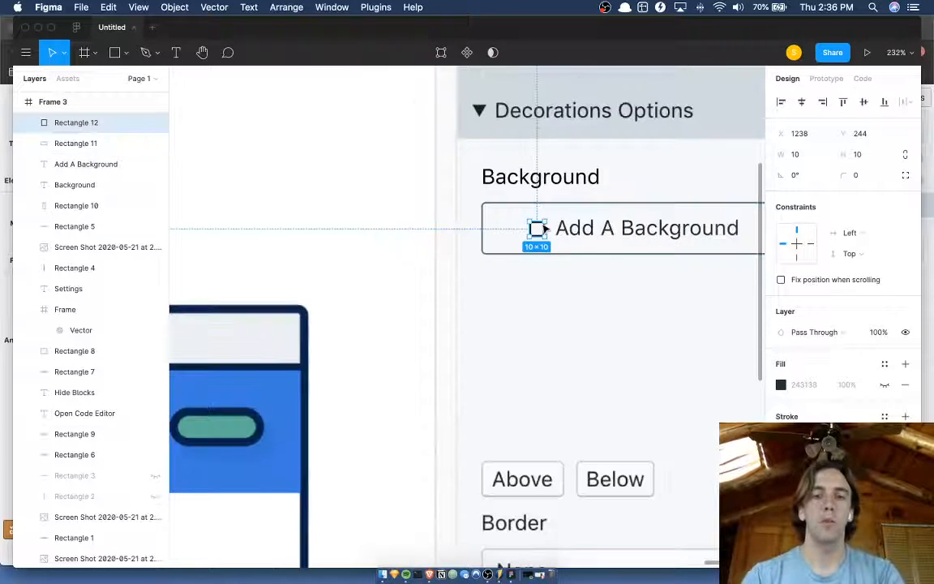
{"action": "left_click", "coordinate": [544, 273]}
{"action": "scroll", "coordinate": [543, 271], "scroll_direction": "down", "scroll_amount": 5}
{"action": "scroll", "coordinate": [583, 267], "scroll_direction": "right", "scroll_amount": 2}
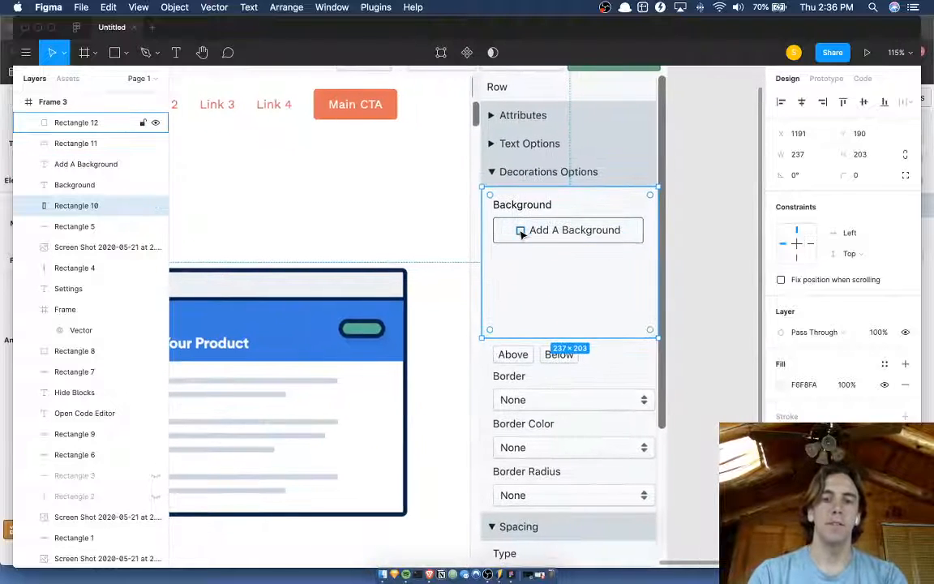
{"action": "scroll", "coordinate": [522, 234], "scroll_direction": "up", "scroll_amount": 4}
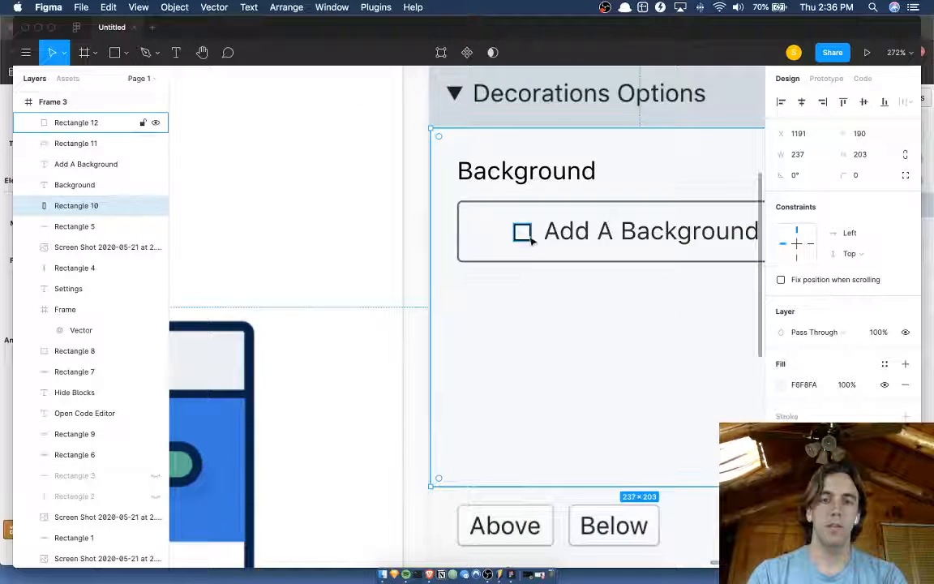
Rotate the outlined square beside the Add A Background text so it stands on its corner as a diamond icon.
{"action": "left_click", "coordinate": [523, 233]}
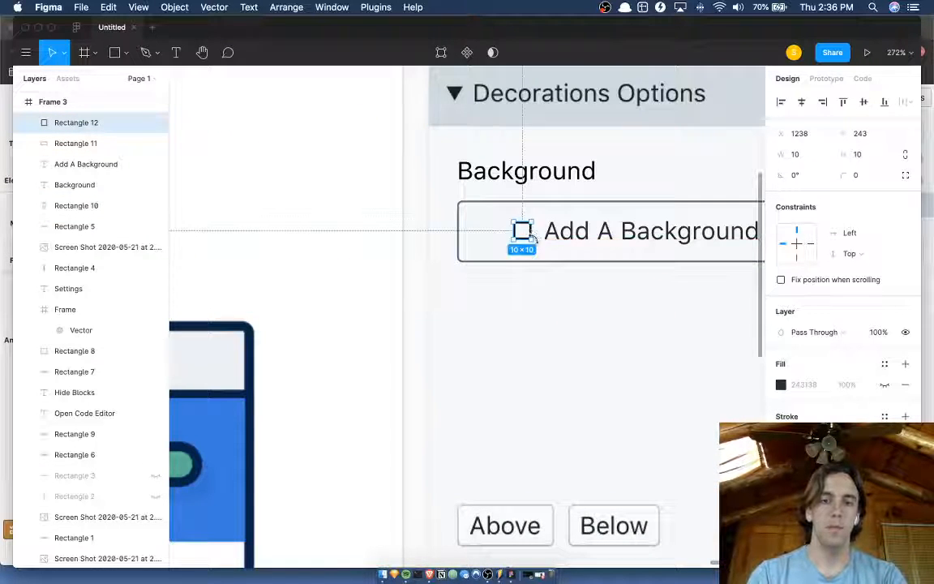
{"action": "left_click_drag", "start_coordinate": [526, 235], "coordinate": [537, 242]}
{"action": "left_click", "coordinate": [536, 308]}
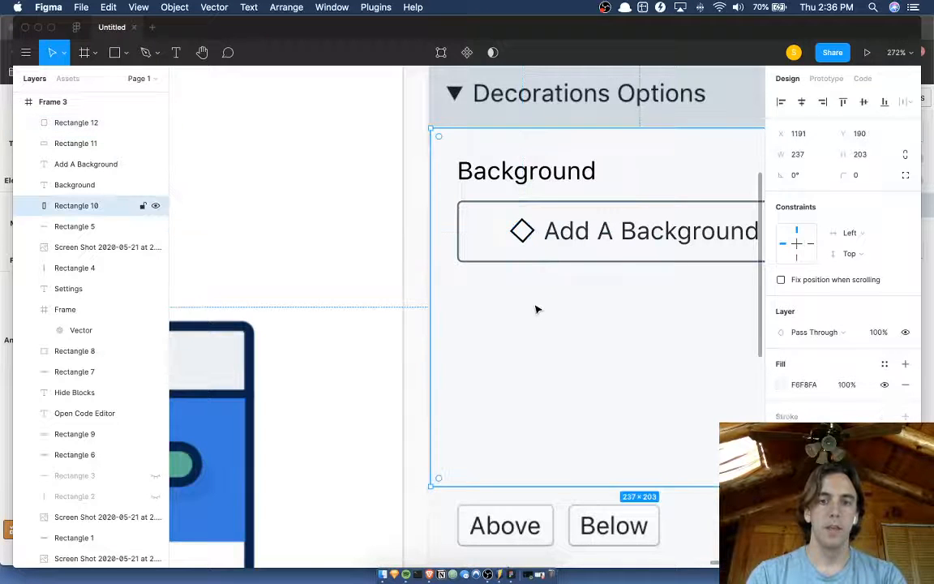
Examine the Add A Background button with its diamond icon, both up close and within the whole editor layout.
{"action": "scroll", "coordinate": [536, 308], "scroll_direction": "down", "scroll_amount": 3}
{"action": "left_click", "coordinate": [722, 235]}
{"action": "scroll", "coordinate": [720, 239], "scroll_direction": "down", "scroll_amount": 2}
{"action": "scroll", "coordinate": [721, 240], "scroll_direction": "right", "scroll_amount": 2}
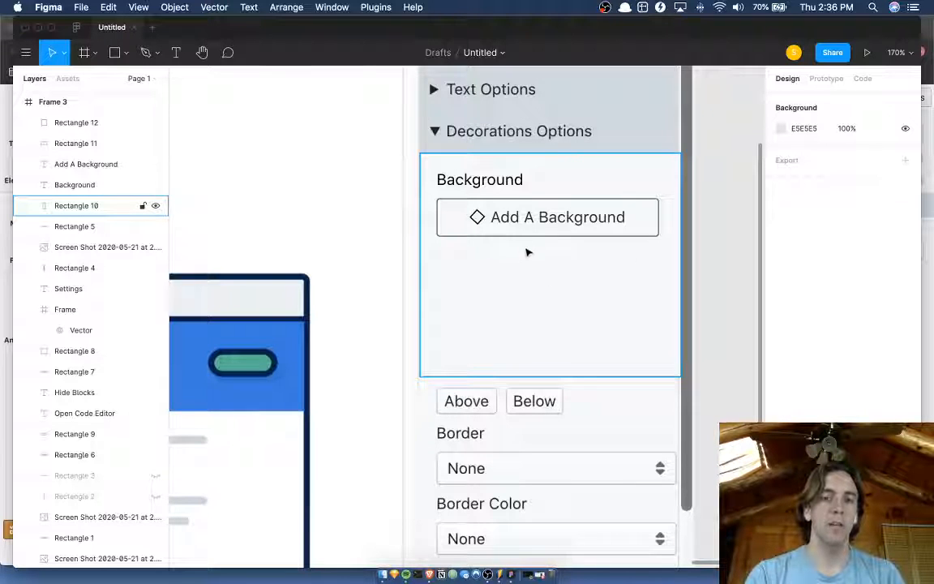
{"action": "scroll", "coordinate": [502, 231], "scroll_direction": "up", "scroll_amount": 2}
{"action": "scroll", "coordinate": [503, 231], "scroll_direction": "left", "scroll_amount": 2}
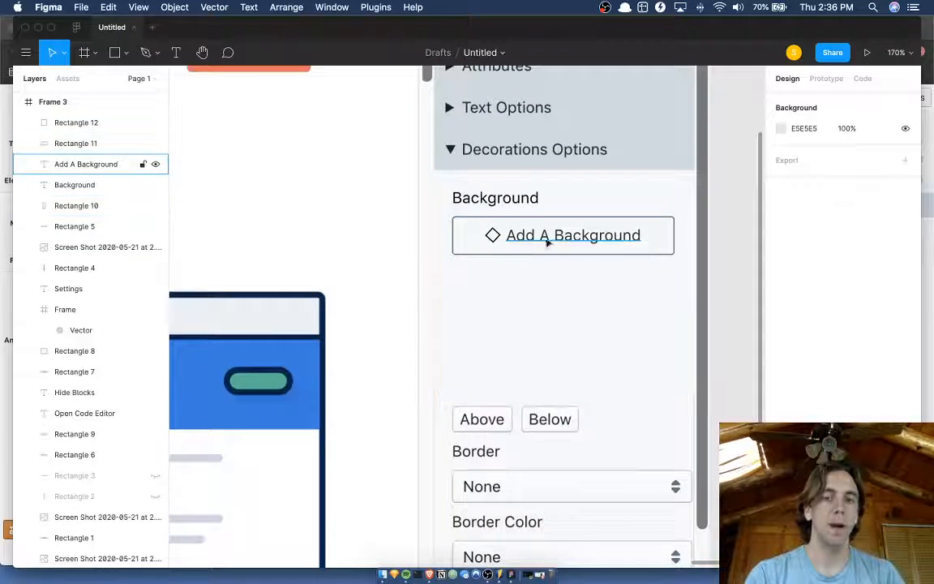
{"action": "scroll", "coordinate": [368, 212], "scroll_direction": "down", "scroll_amount": 5}
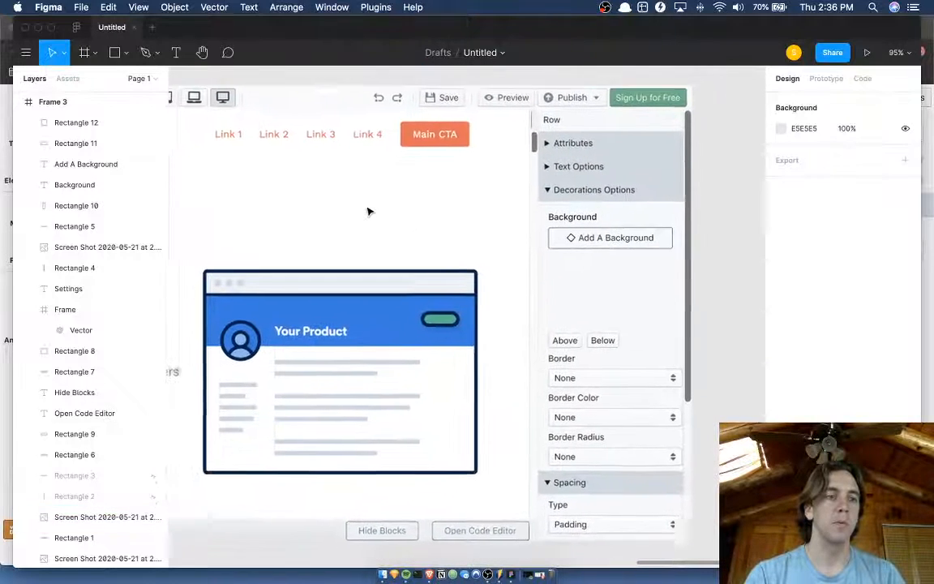
{"action": "scroll", "coordinate": [368, 211], "scroll_direction": "down", "scroll_amount": 1}
{"action": "scroll", "coordinate": [368, 211], "scroll_direction": "left", "scroll_amount": 1}
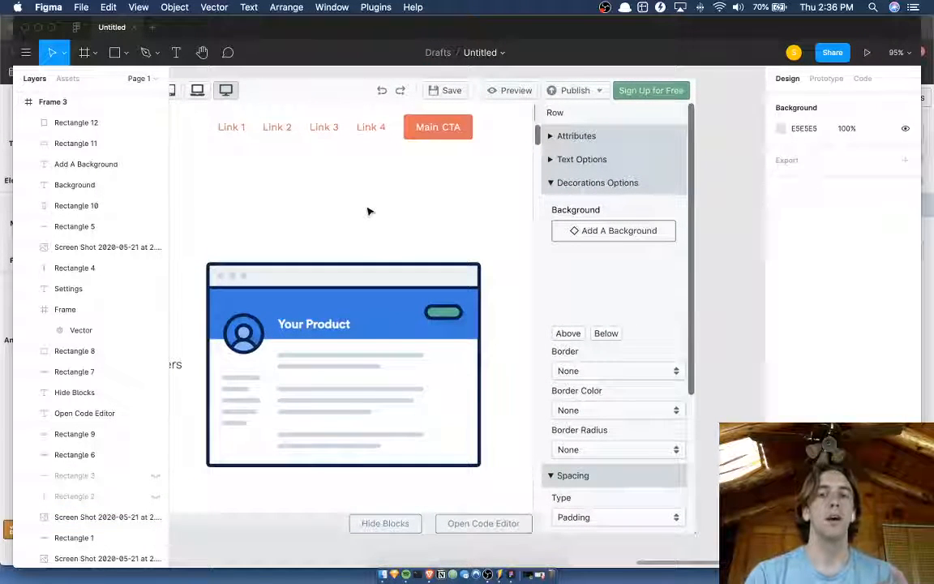
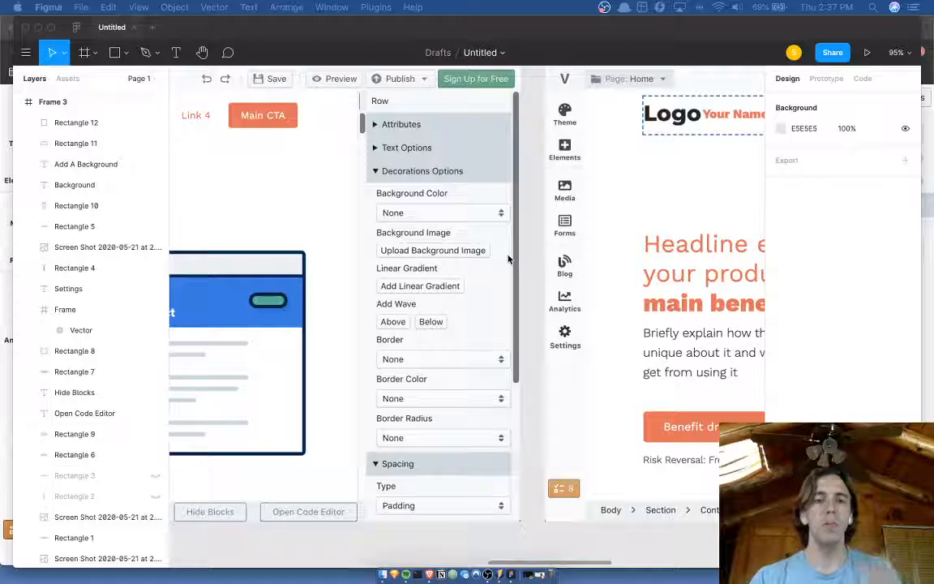
Set the font weight of the Add A Background button text to Medium.
{"action": "scroll", "coordinate": [508, 258], "scroll_direction": "right", "scroll_amount": 5}
{"action": "scroll", "coordinate": [508, 258], "scroll_direction": "down", "scroll_amount": 2}
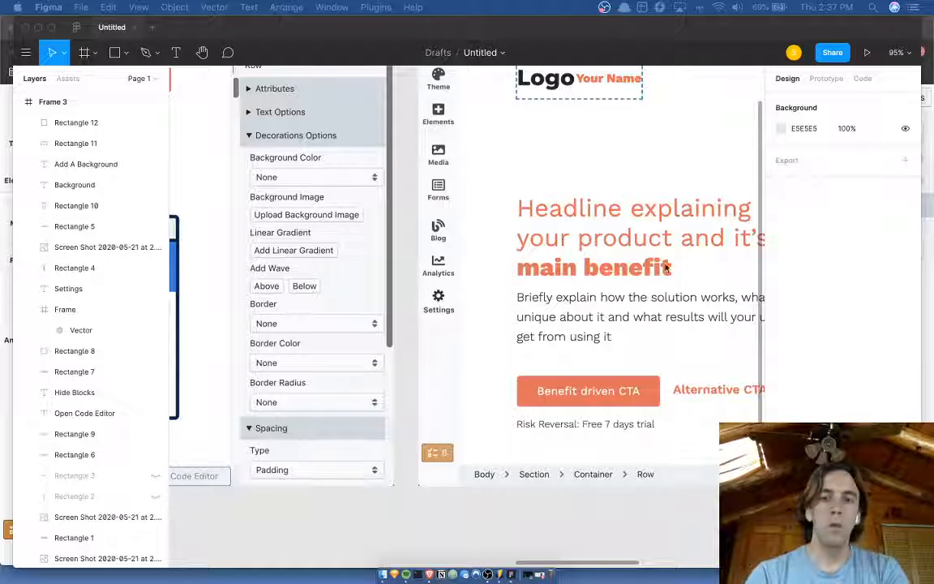
{"action": "left_click", "coordinate": [433, 224]}
{"action": "scroll", "coordinate": [434, 226], "scroll_direction": "right", "scroll_amount": 7}
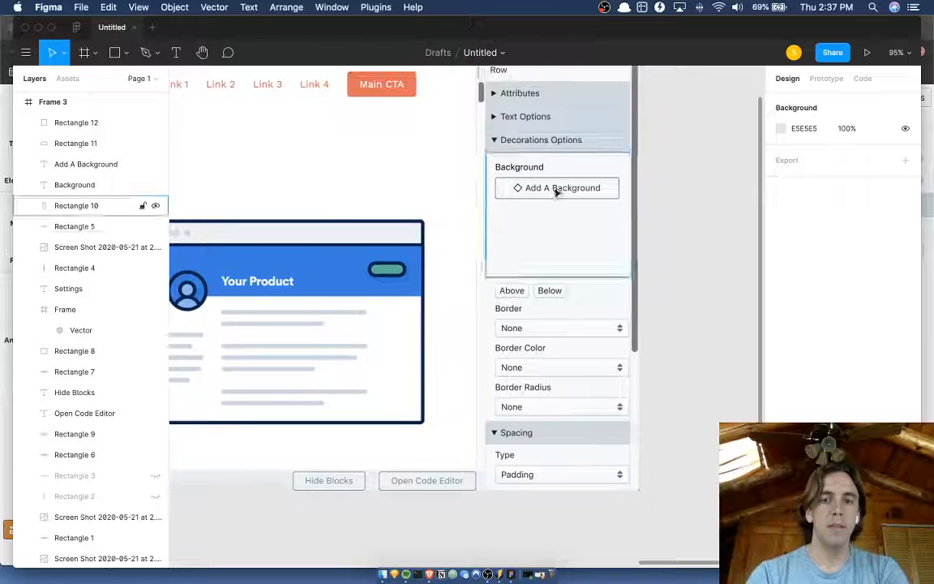
{"action": "left_click", "coordinate": [558, 190]}
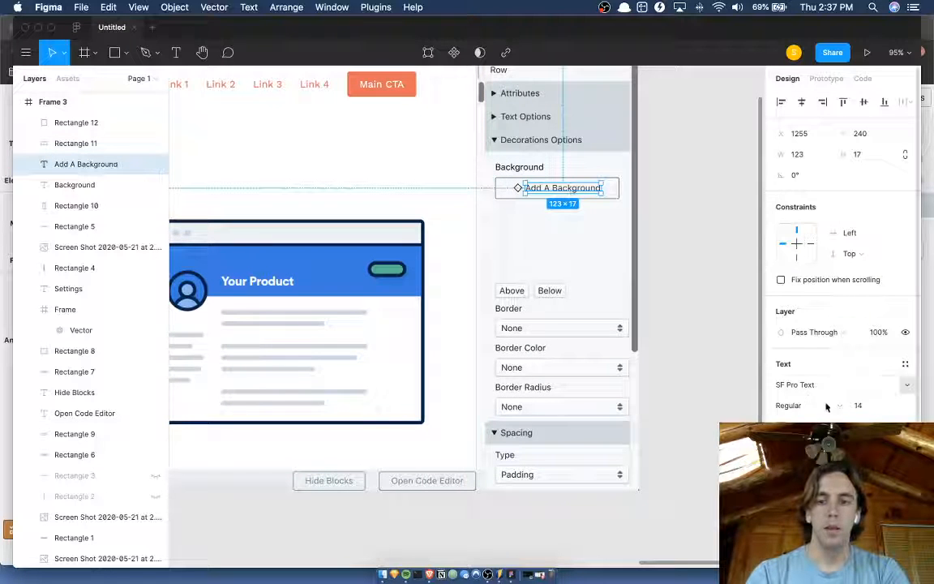
{"action": "left_click", "coordinate": [826, 406]}
{"action": "left_click", "coordinate": [811, 420]}
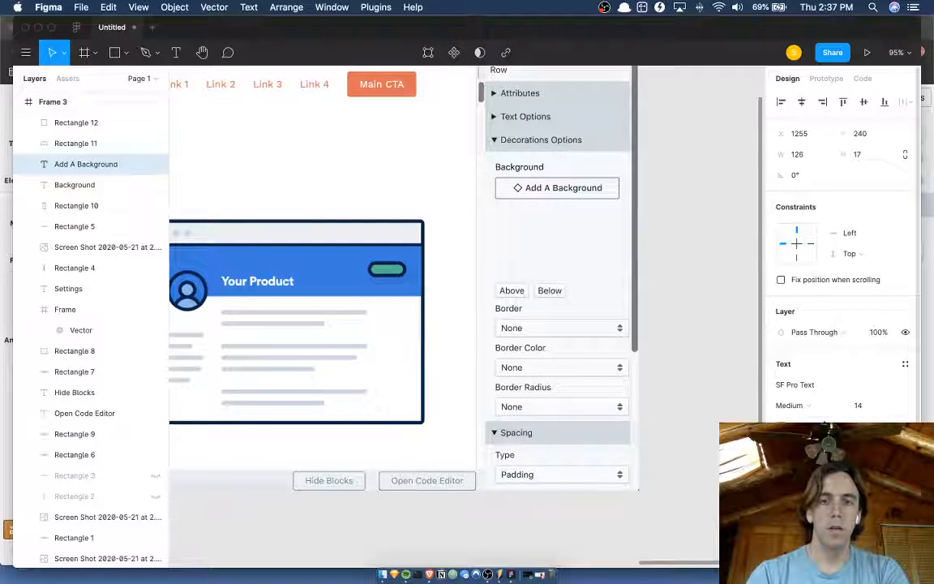
{"action": "scroll", "coordinate": [623, 248], "scroll_direction": "up", "scroll_amount": 5}
{"action": "scroll", "coordinate": [624, 248], "scroll_direction": "left", "scroll_amount": 1}
{"action": "left_click", "coordinate": [739, 209]}
Nudge the diamond icon and Add A Background text together until they sit centred in the button outline, measuring the margins.
{"action": "scroll", "coordinate": [739, 209], "scroll_direction": "up", "scroll_amount": 1}
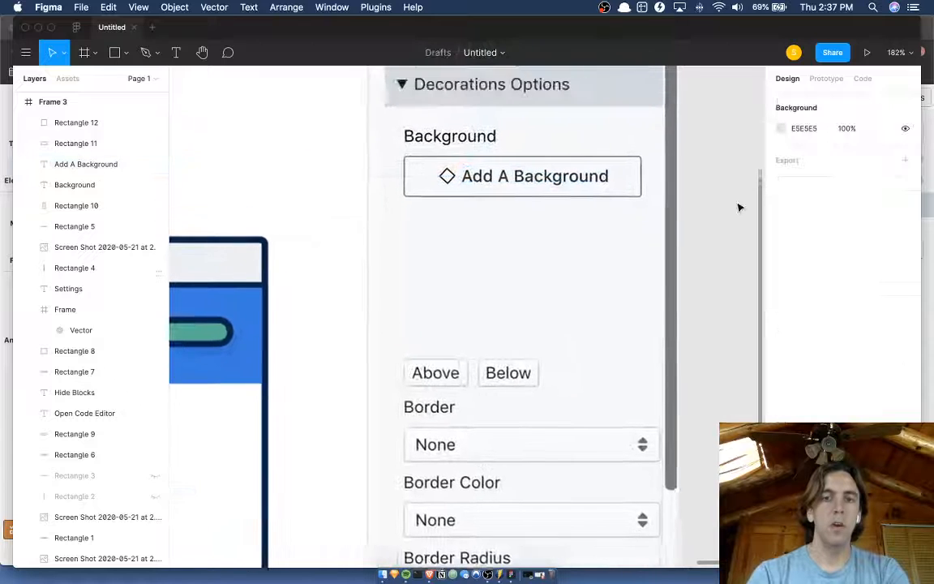
{"action": "scroll", "coordinate": [738, 206], "scroll_direction": "down", "scroll_amount": 3}
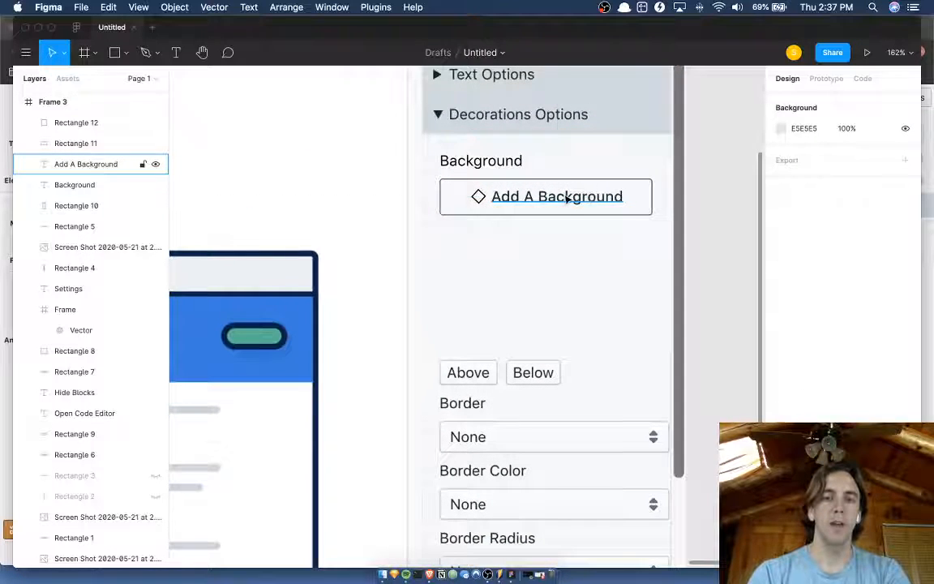
{"action": "left_click", "coordinate": [568, 198]}
{"action": "left_click", "coordinate": [480, 198], "text": "shift"}
{"action": "key", "text": "Left"}
{"action": "key", "text": "Left"}
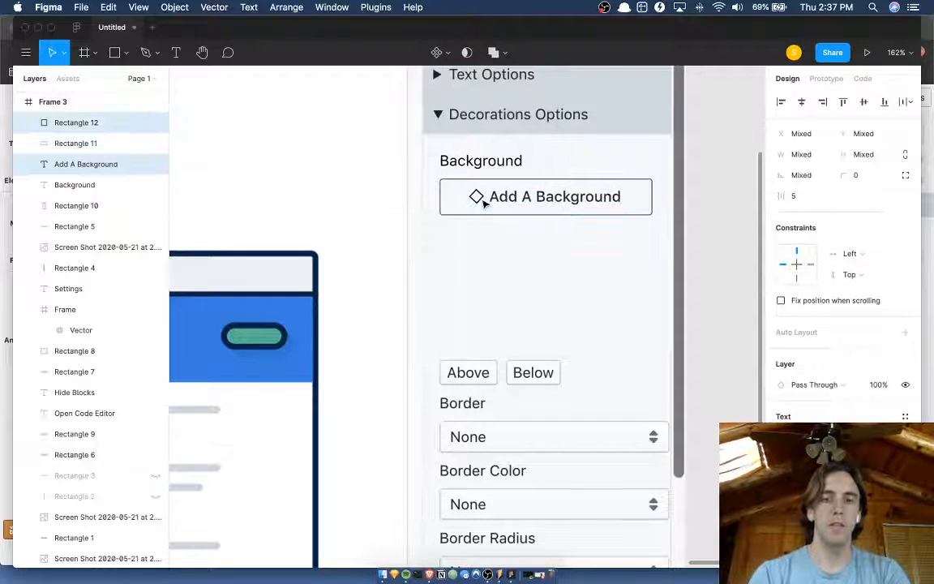
{"action": "key", "text": "Left"}
{"action": "key", "text": "Down"}
{"action": "key", "text": "alt"}
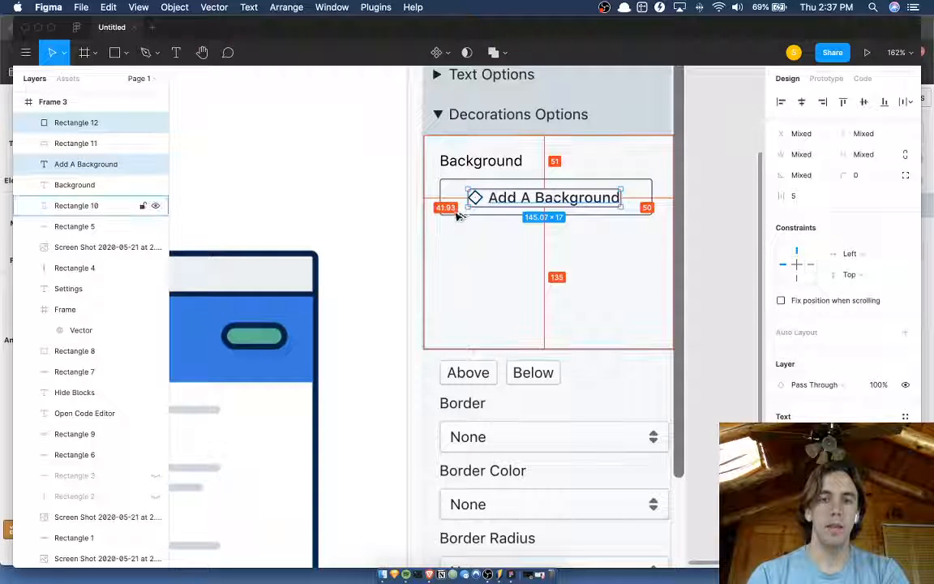
{"action": "key", "text": "Right"}
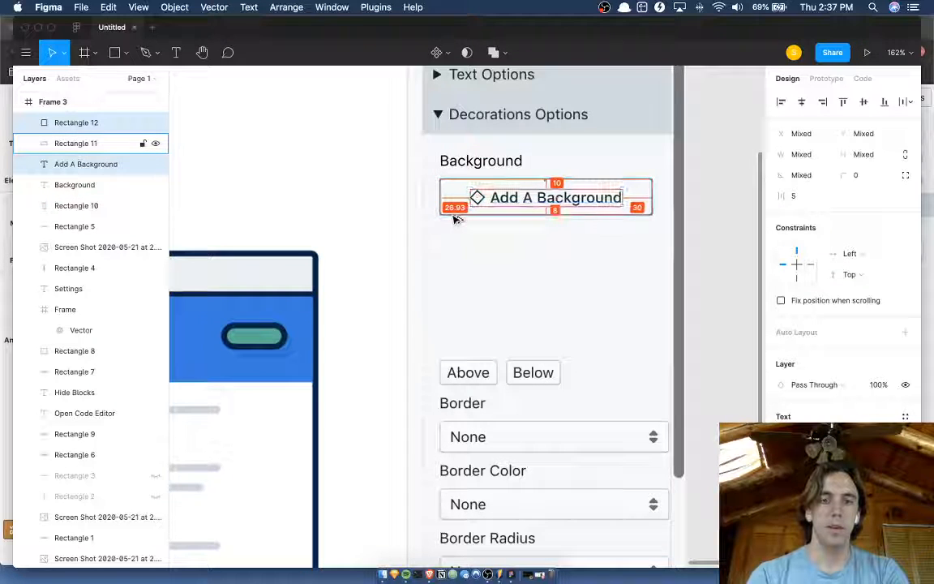
{"action": "key", "text": "alt"}
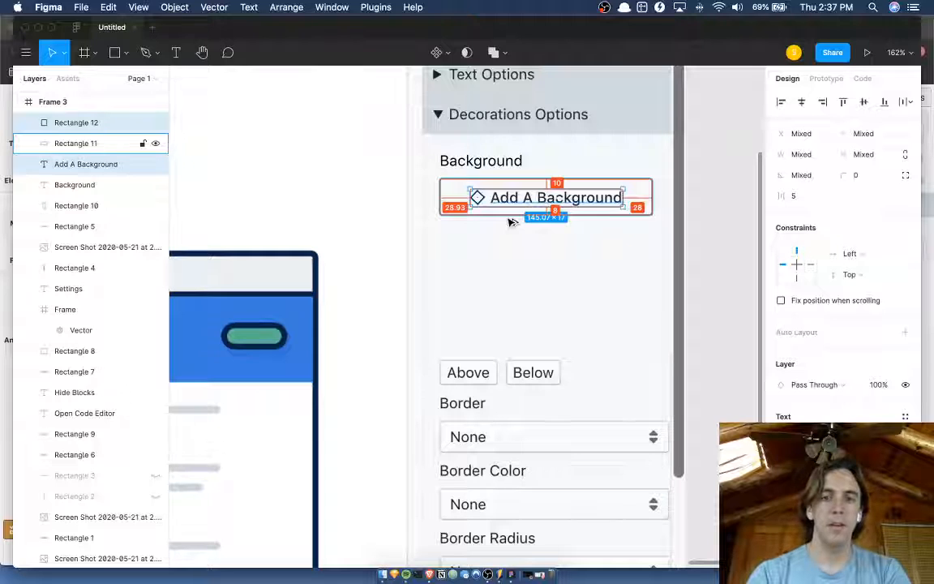
{"action": "left_click", "coordinate": [733, 216]}
Lighten the button outline by setting its stroke colour to HSB 203, 15, 72.
{"action": "scroll", "coordinate": [734, 217], "scroll_direction": "down", "scroll_amount": 1}
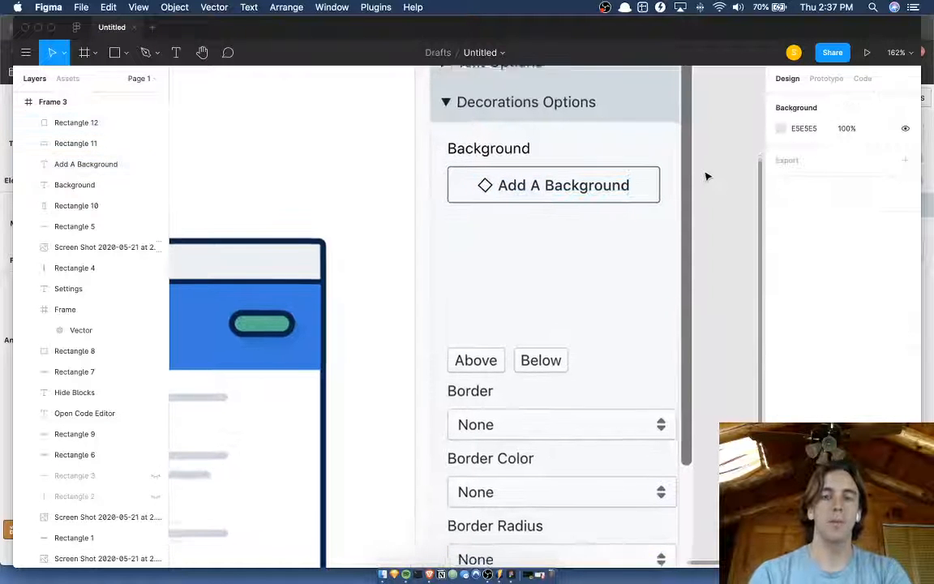
{"action": "scroll", "coordinate": [707, 177], "scroll_direction": "down", "scroll_amount": 1}
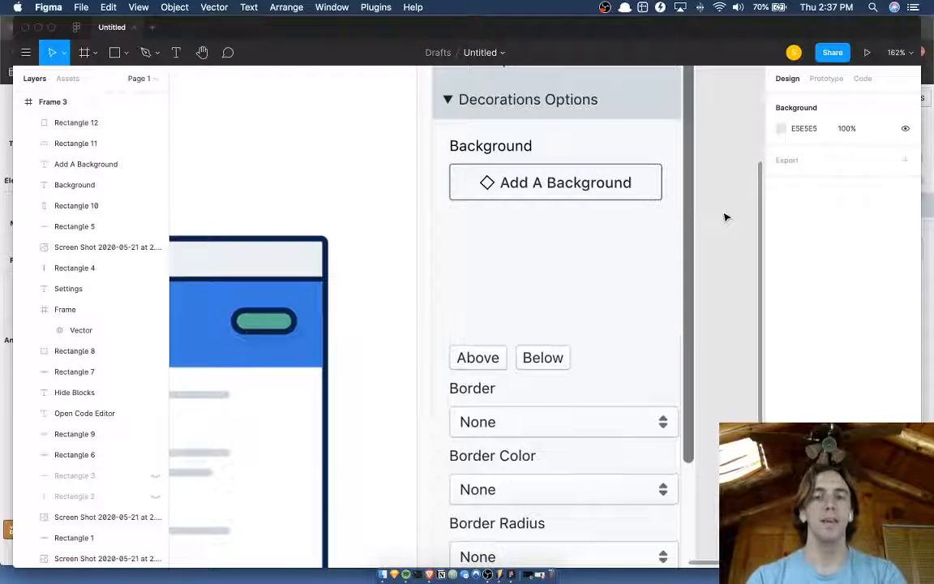
{"action": "scroll", "coordinate": [727, 216], "scroll_direction": "down", "scroll_amount": 1}
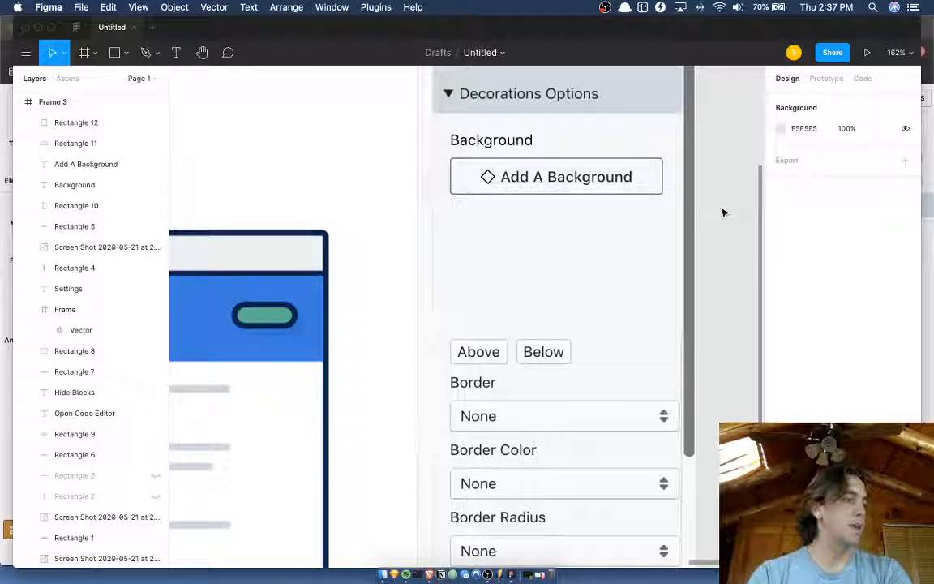
{"action": "left_click", "coordinate": [659, 182]}
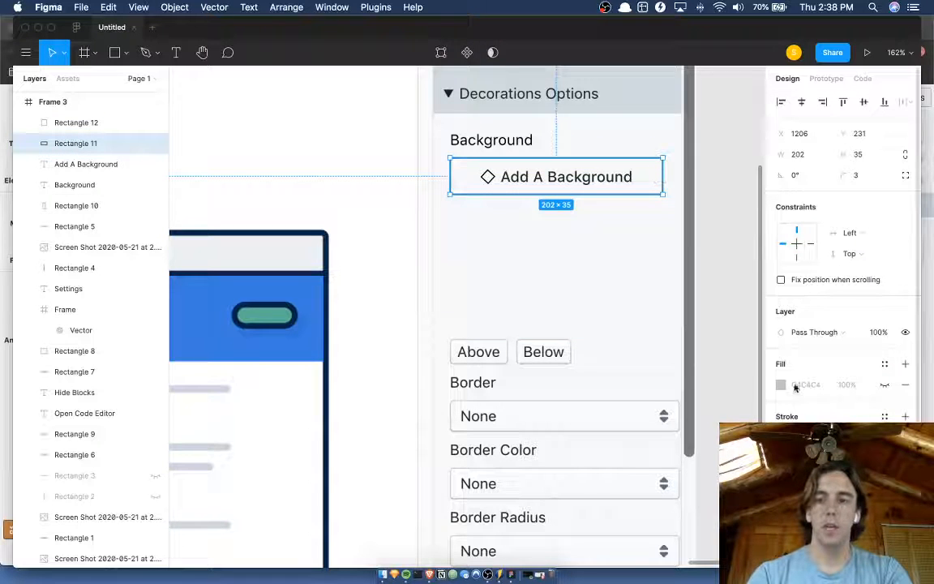
{"action": "left_click", "coordinate": [781, 437]}
{"action": "key", "text": "Tab"}
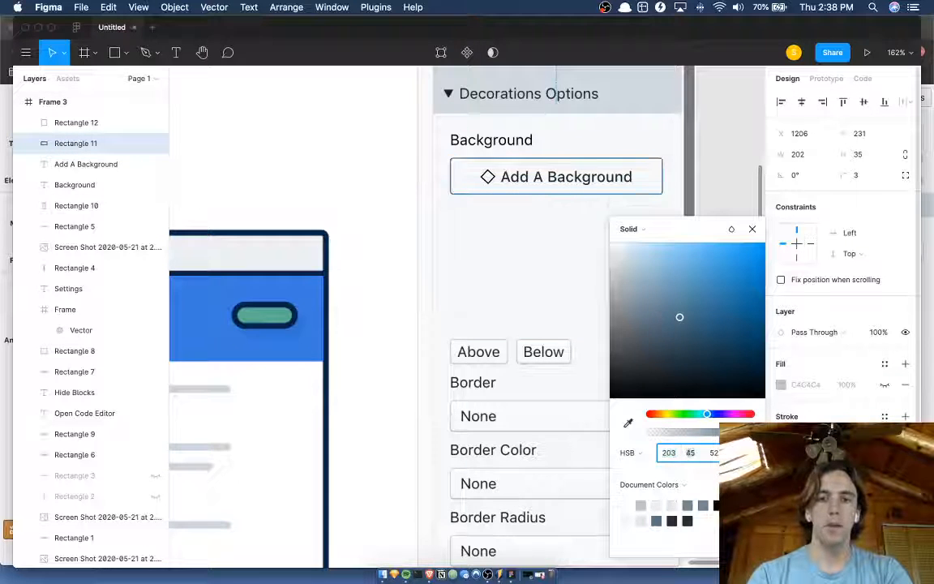
{"action": "key", "text": "shift+Tab"}
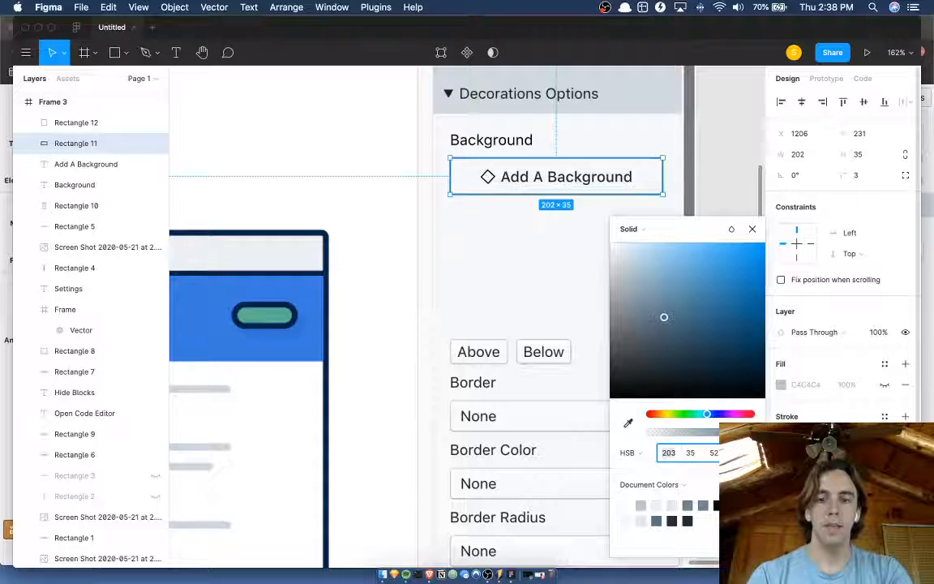
{"action": "key", "text": "Tab"}
{"action": "key", "text": "Tab"}
{"action": "key", "text": "shift+Up"}
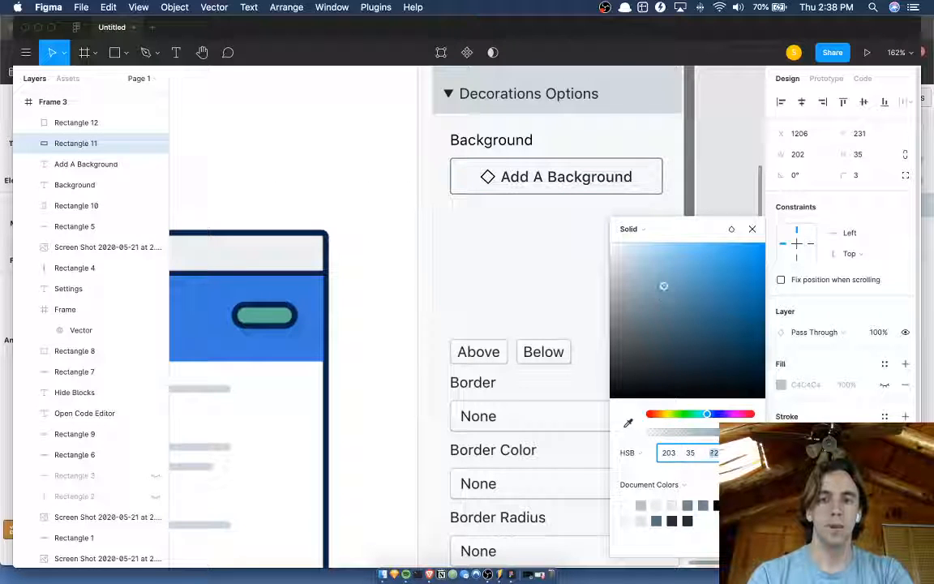
{"action": "key", "text": "shift+Tab"}
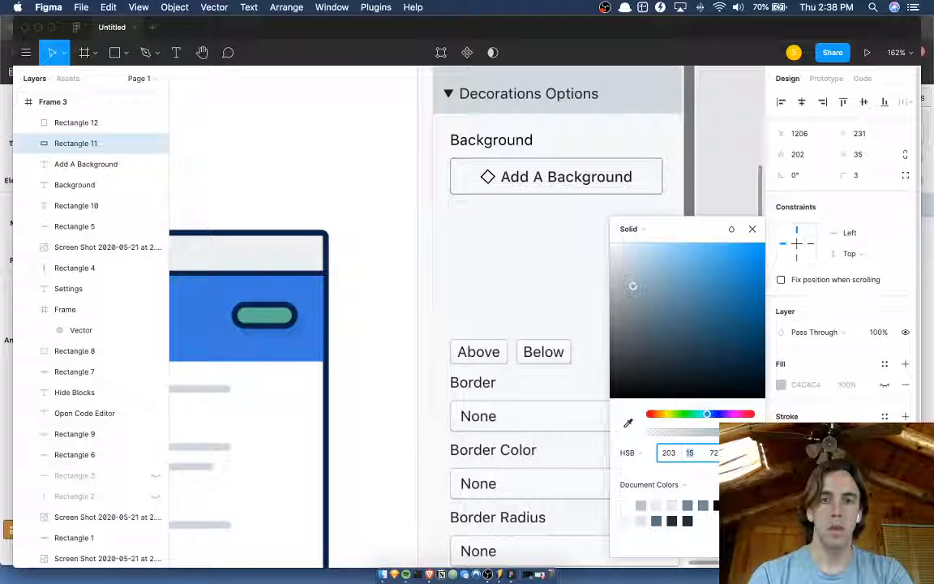
{"action": "left_click", "coordinate": [732, 182]}
{"action": "scroll", "coordinate": [590, 237], "scroll_direction": "up", "scroll_amount": 1}
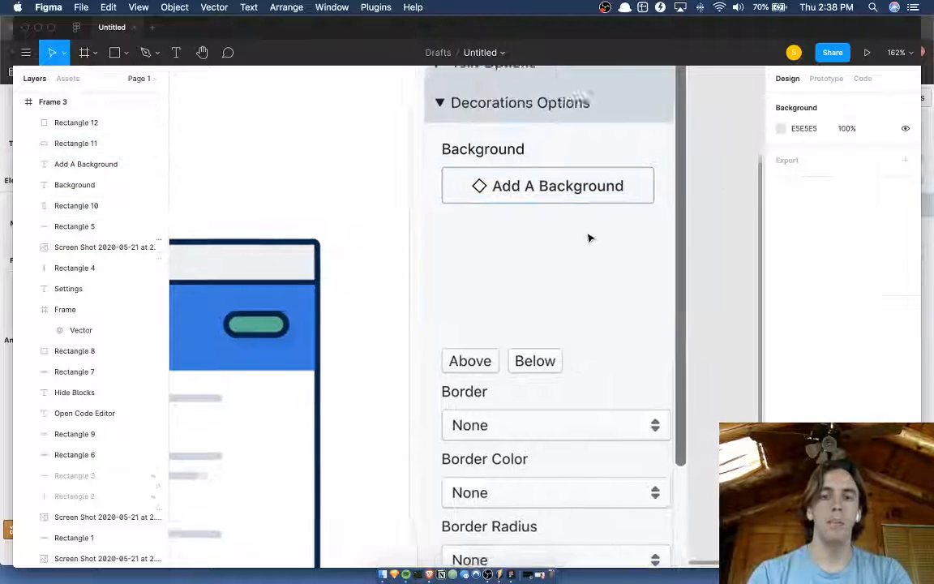
Shorten the cover rectangle behind the background button to a height of 187, ending just above the Add Wave label.
{"action": "scroll", "coordinate": [561, 238], "scroll_direction": "right", "scroll_amount": 1}
{"action": "scroll", "coordinate": [556, 251], "scroll_direction": "right", "scroll_amount": 1}
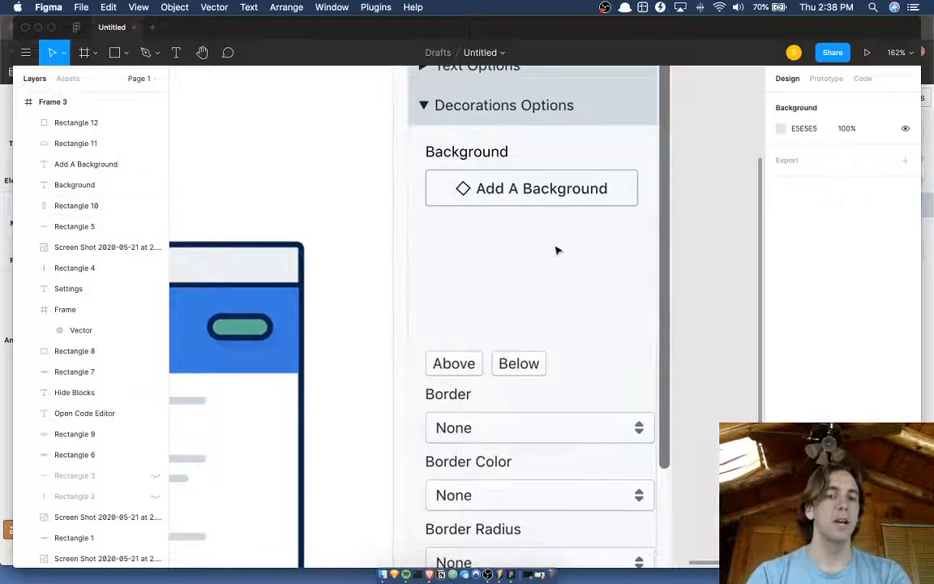
{"action": "left_click", "coordinate": [556, 250]}
{"action": "mouse_move", "coordinate": [525, 336]}
{"action": "left_mouse_down"}
{"action": "mouse_move", "coordinate": [528, 141]}
{"action": "mouse_move", "coordinate": [520, 323]}
{"action": "left_mouse_up"}
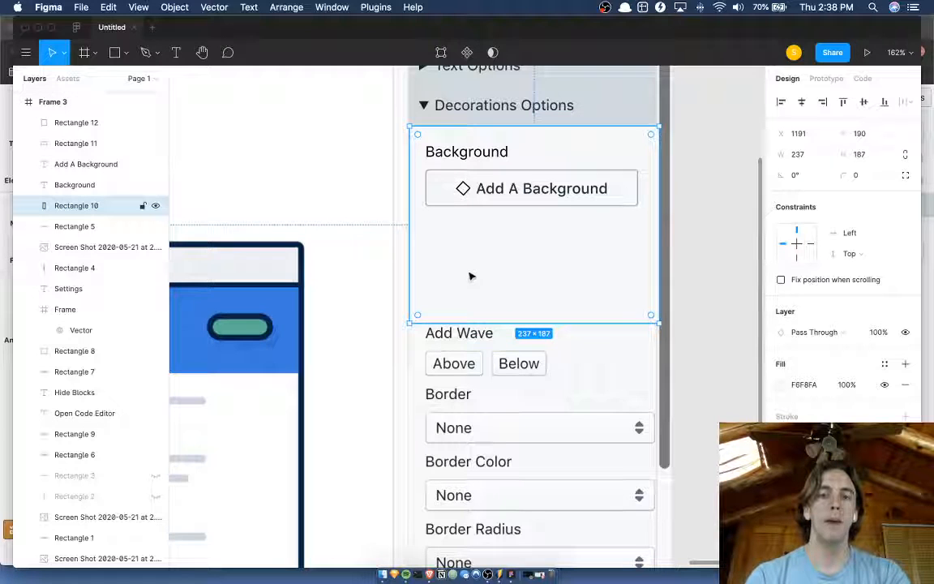
{"action": "left_click", "coordinate": [731, 270]}
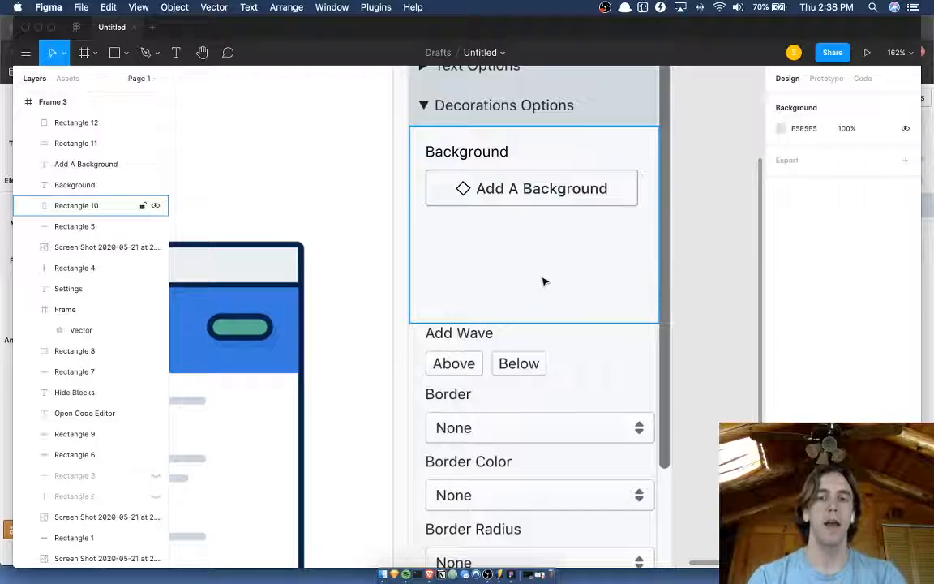
Extend the cover rectangle to a height of 241 so it hides the Add Wave label and its Above and Below buttons.
{"action": "scroll", "coordinate": [542, 280], "scroll_direction": "down", "scroll_amount": 2}
{"action": "scroll", "coordinate": [527, 282], "scroll_direction": "right", "scroll_amount": 3}
{"action": "left_click", "coordinate": [504, 281]}
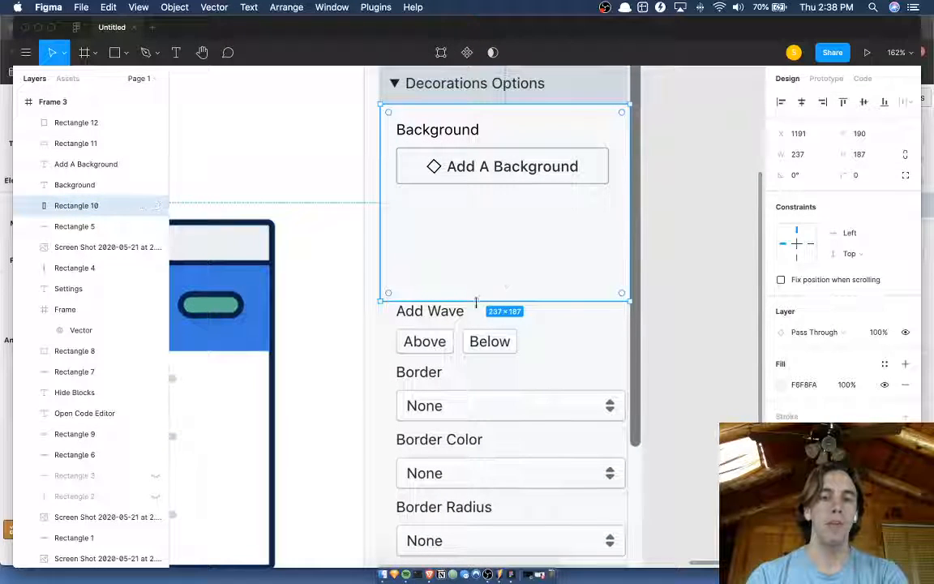
{"action": "left_click_drag", "start_coordinate": [526, 303], "coordinate": [520, 358]}
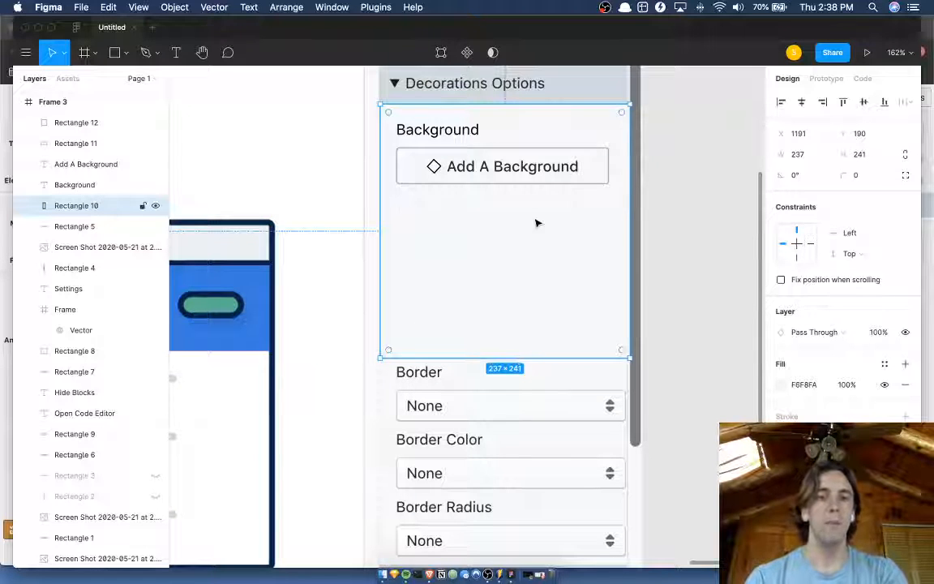
Duplicate the Background label and move the copy straight down to Y 276, below the Add A Background button.
{"action": "left_click", "coordinate": [447, 136]}
{"action": "key", "text": "super+d"}
{"action": "key", "text": "shift+Down"}
{"action": "key", "text": "shift+Down"}
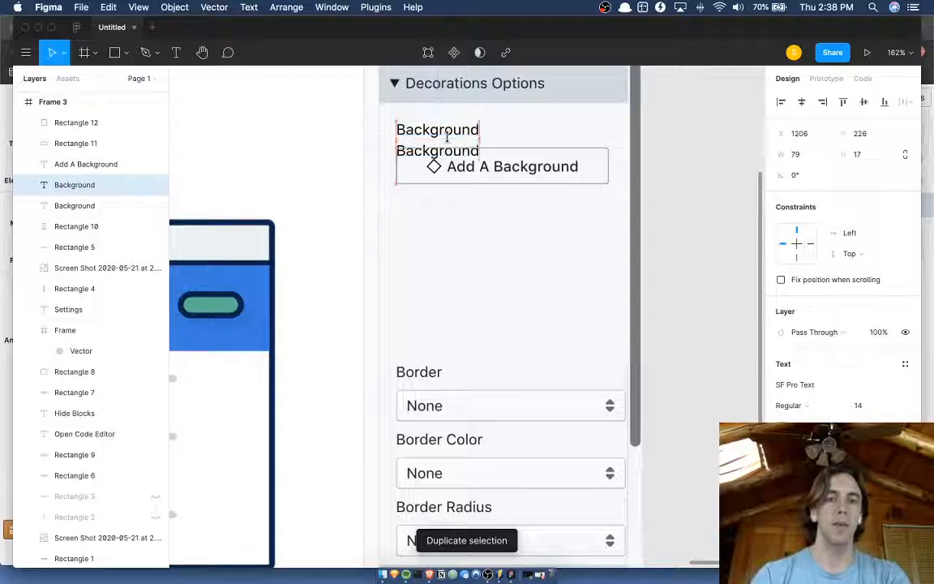
{"action": "key", "text": "shift+Down"}
{"action": "key", "text": "shift+Down"}
{"action": "key", "text": "shift+Down"}
{"action": "key", "text": "shift+Down"}
Measure the label and button spacing and nudge the duplicated Background label down to Y 280.
{"action": "left_click", "coordinate": [432, 132]}
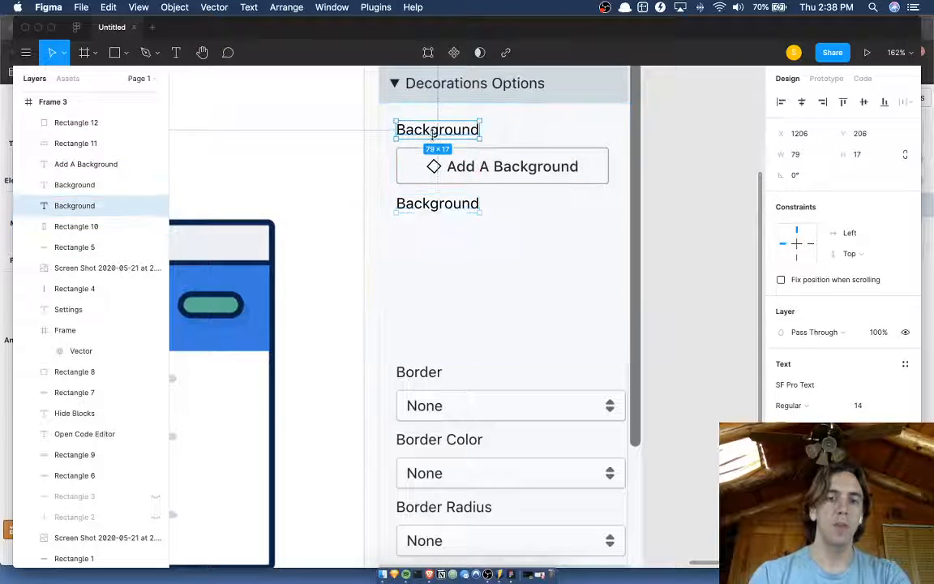
{"action": "key", "text": "alt"}
{"action": "left_click", "coordinate": [424, 202]}
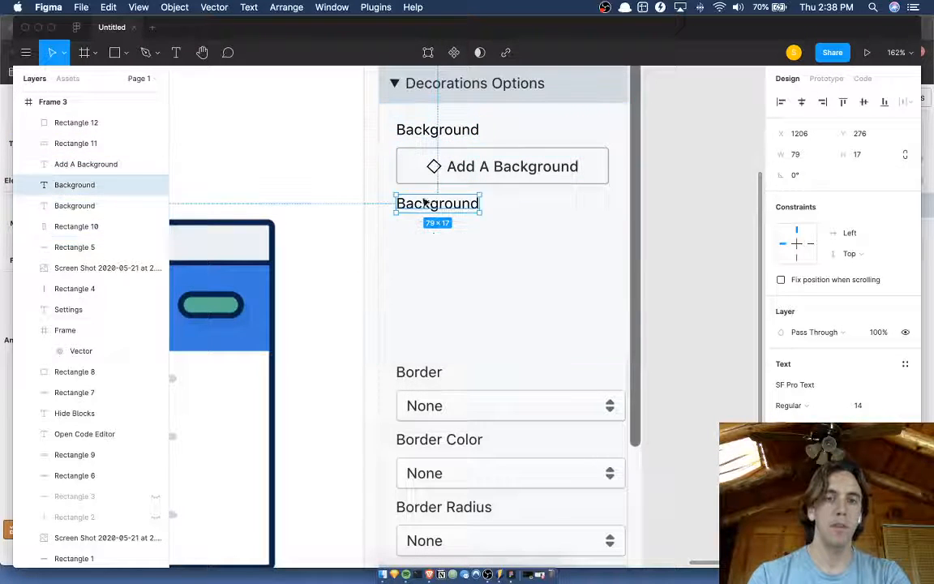
{"action": "key", "text": "alt"}
{"action": "key", "text": "Down"}
{"action": "key", "text": "Down"}
{"action": "key", "text": "Down"}
{"action": "key", "text": "Down"}
{"action": "key", "text": "Down"}
{"action": "key", "text": "Down"}
{"action": "key", "text": "Down"}
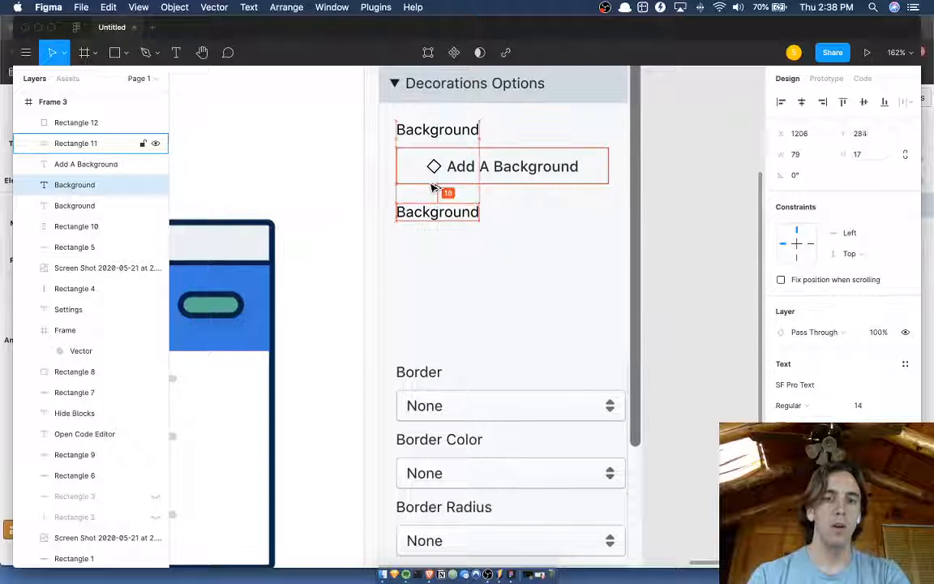
{"action": "left_click", "coordinate": [677, 208]}
{"action": "scroll", "coordinate": [678, 208], "scroll_direction": "right", "scroll_amount": 5}
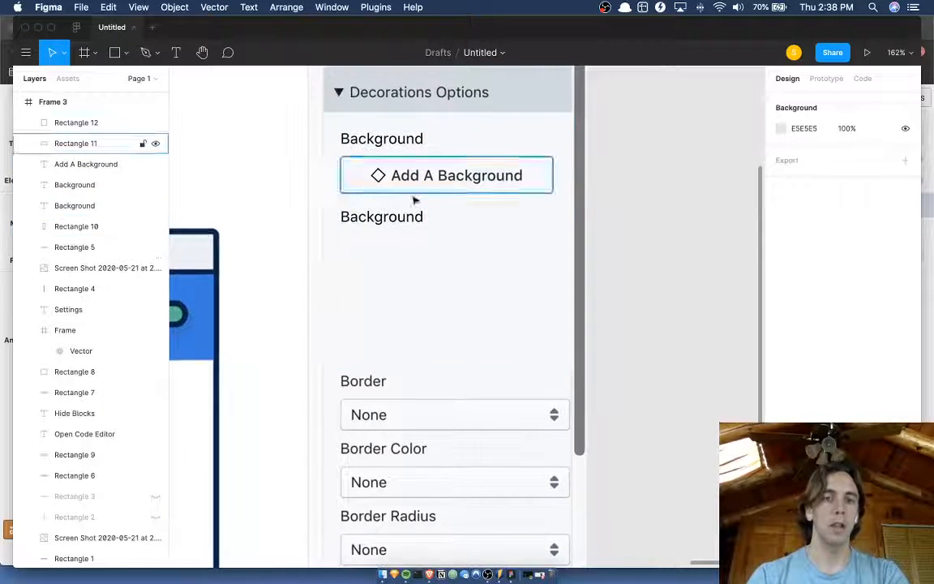
{"action": "left_click", "coordinate": [395, 224]}
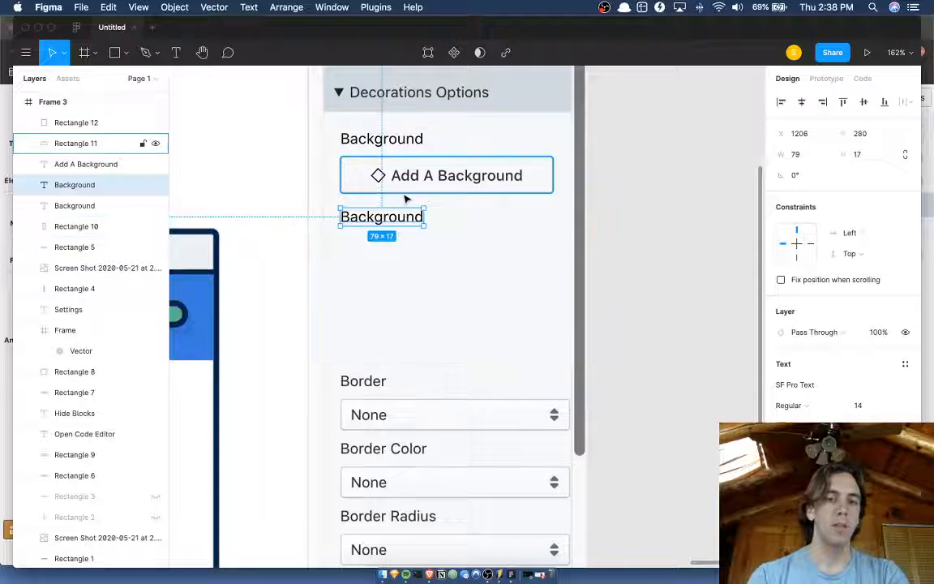
{"action": "left_click", "coordinate": [402, 191]}
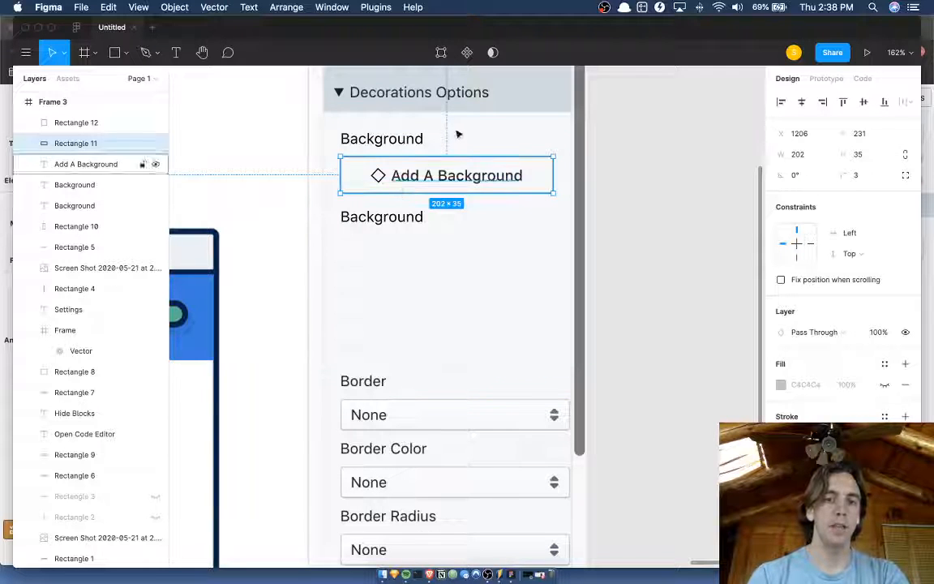
{"action": "key", "text": "shift+Down"}
{"action": "key", "text": "shift+Down"}
{"action": "key", "text": "shift+Down"}
{"action": "key", "text": "shift+Down"}
{"action": "key", "text": "shift+Down"}
{"action": "key", "text": "shift+Down"}
{"action": "key", "text": "shift+Down"}
{"action": "key", "text": "shift+Down"}
{"action": "key", "text": "shift+Down"}
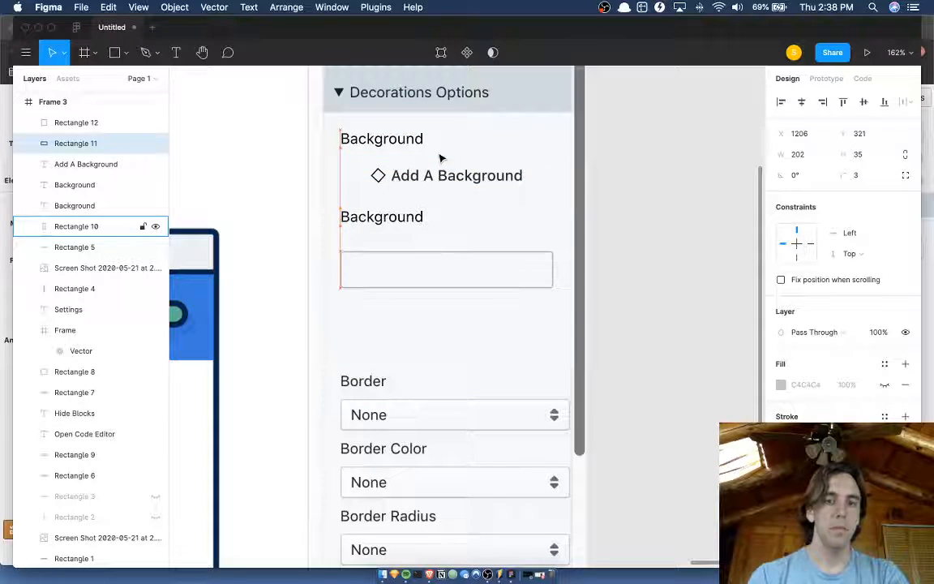
{"action": "key", "text": "shift+Up"}
{"action": "key", "text": "shift+Up"}
{"action": "key", "text": "shift+Up"}
{"action": "key", "text": "shift+Up"}
{"action": "key", "text": "shift+Up"}
{"action": "key", "text": "shift+Up"}
{"action": "key", "text": "shift+Up"}
{"action": "key", "text": "shift+Up"}
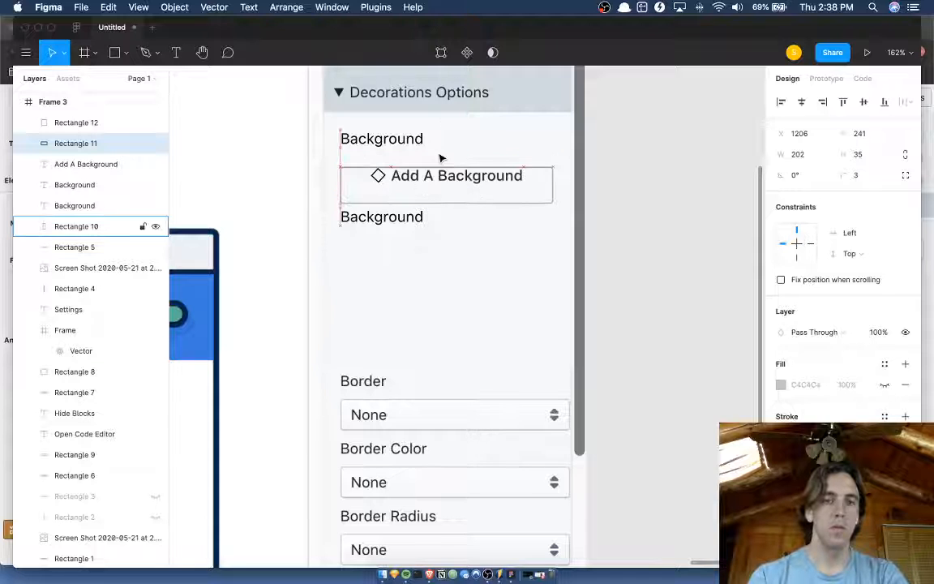
{"action": "key", "text": "shift+Up"}
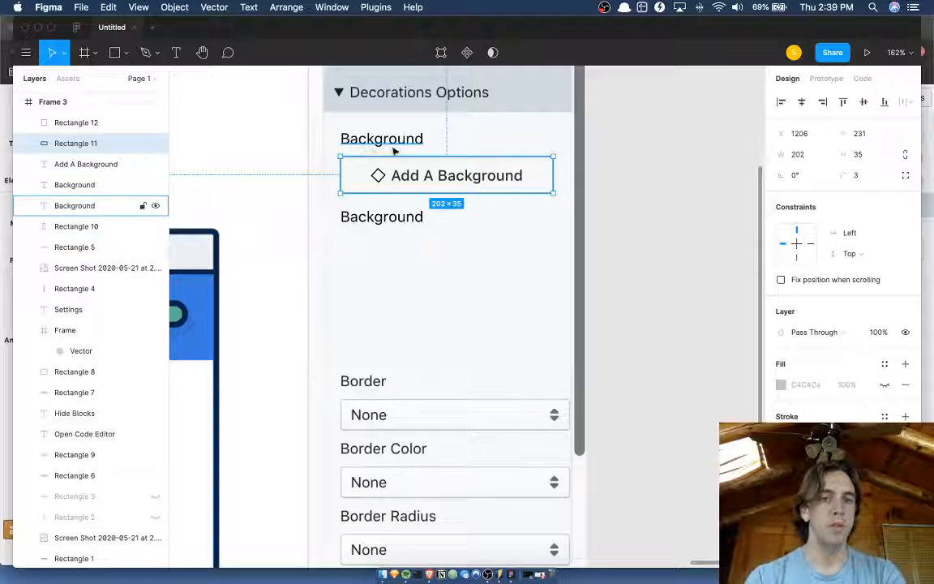
{"action": "key", "text": "alt"}
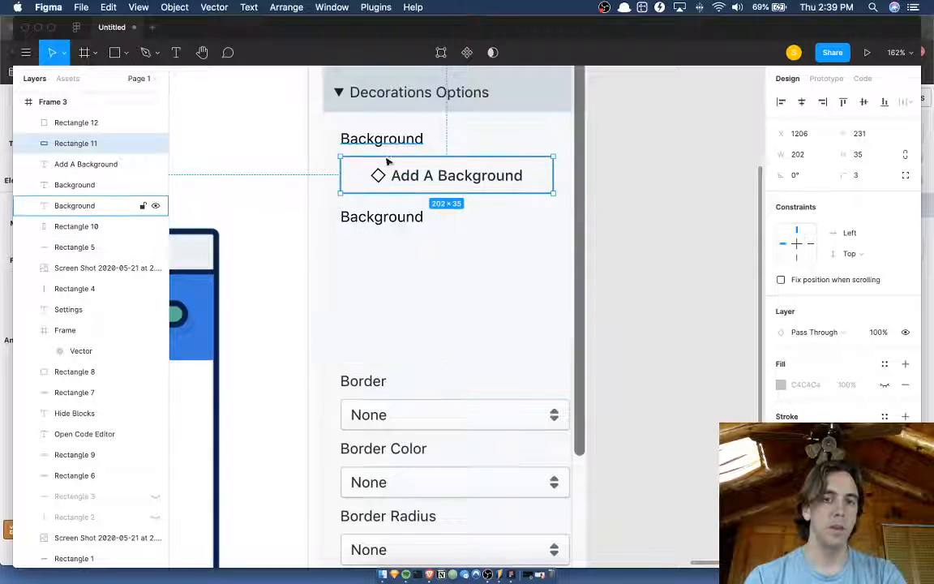
Duplicate the Add A Background button's outline below the second Background label at Y 311 and shorten the copy to a height of 33.
{"action": "left_click_drag", "start_coordinate": [386, 172], "coordinate": [388, 258]}
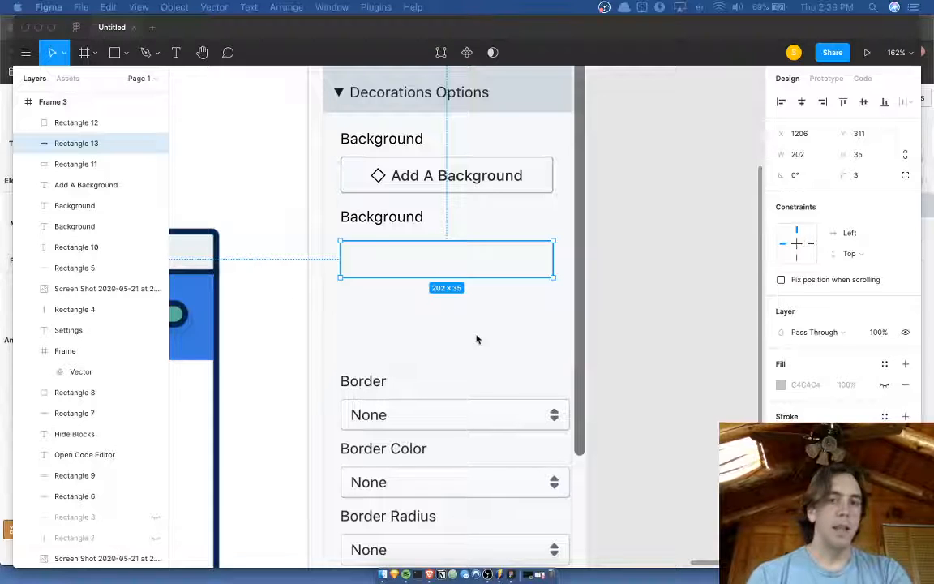
{"action": "left_click", "coordinate": [365, 250]}
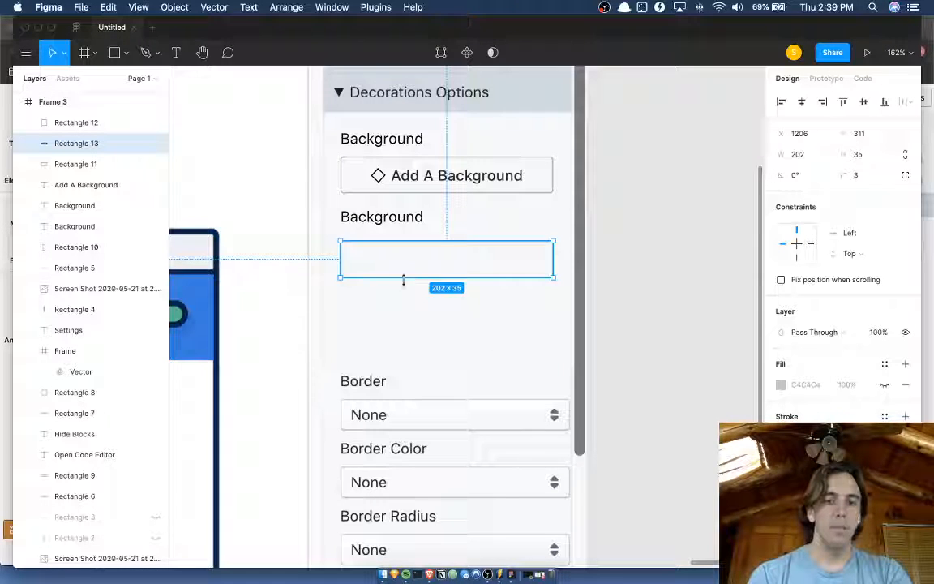
{"action": "left_click_drag", "start_coordinate": [403, 280], "coordinate": [403, 276]}
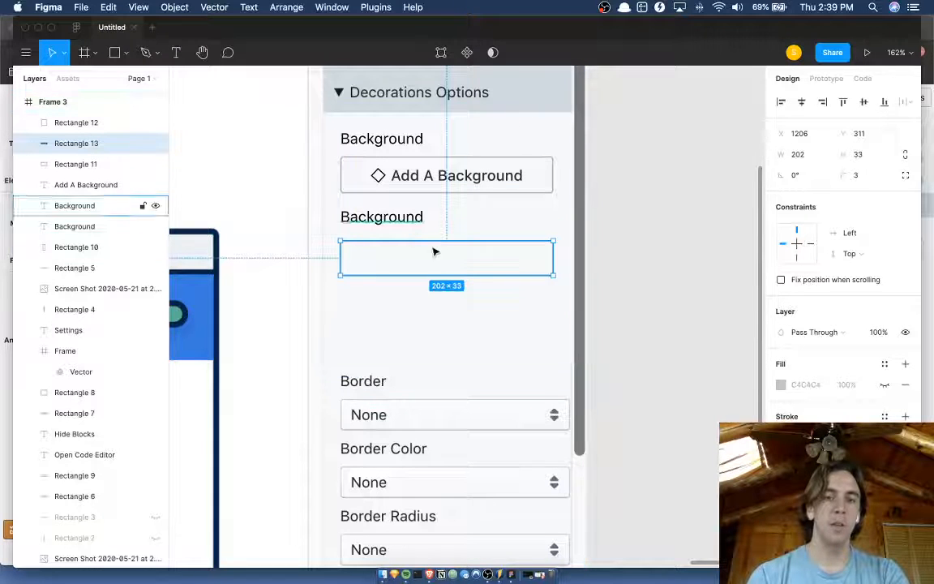
Fill the duplicated rectangle below the second Background label with solid white FFFFFF.
{"action": "left_click", "coordinate": [501, 326]}
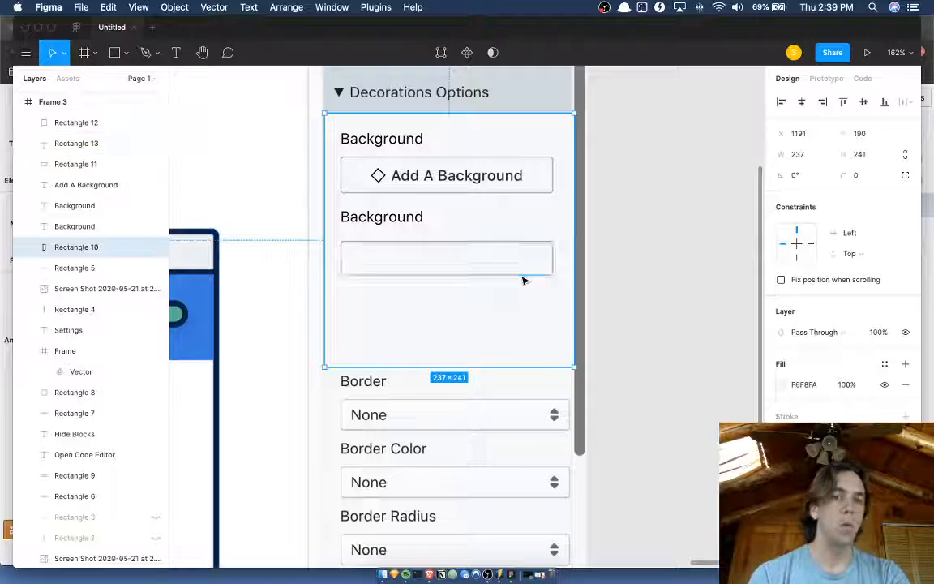
{"action": "left_click", "coordinate": [522, 275]}
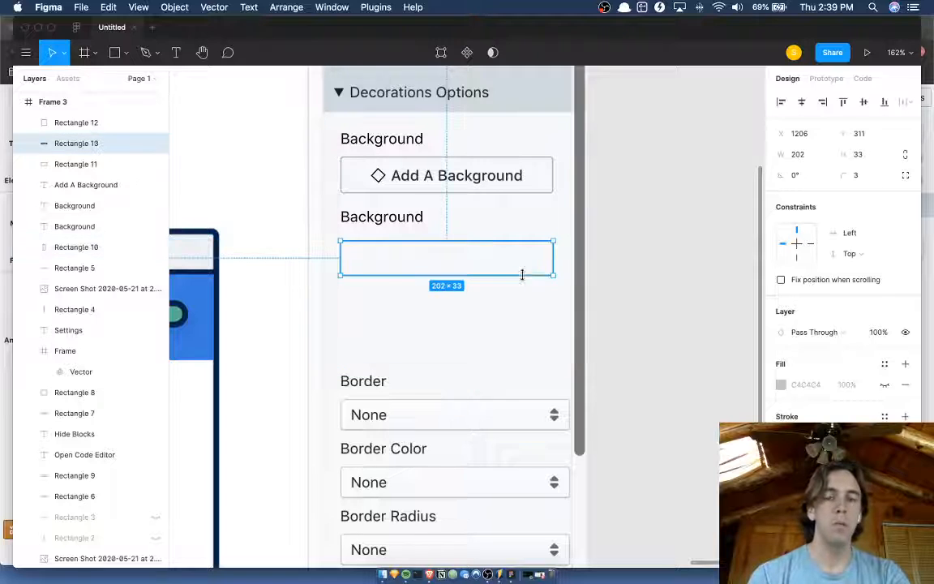
{"action": "left_click", "coordinate": [781, 385]}
{"action": "left_click_drag", "start_coordinate": [627, 260], "coordinate": [600, 252]}
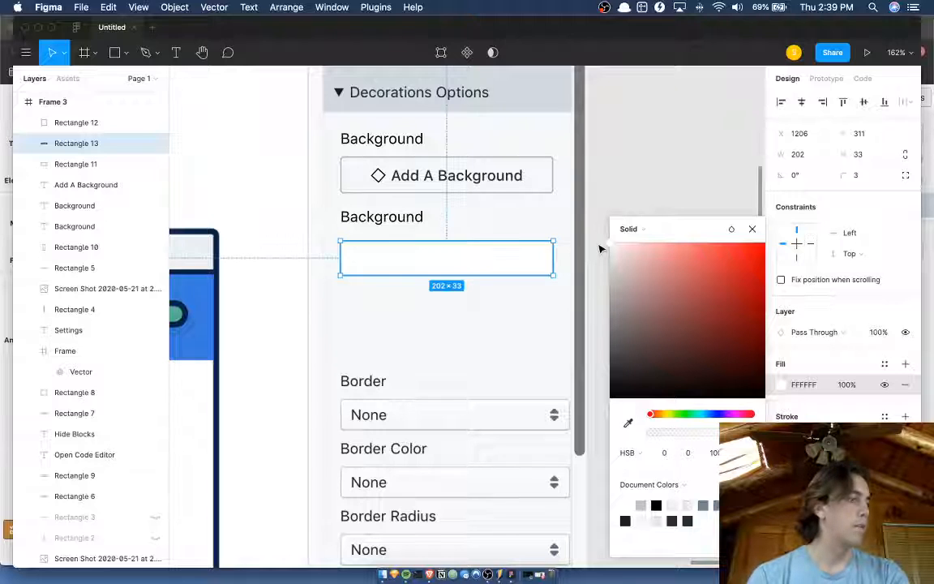
Lighten the white rectangle's stroke colour to HSB 203, 5, 87.
{"action": "left_click", "coordinate": [781, 437]}
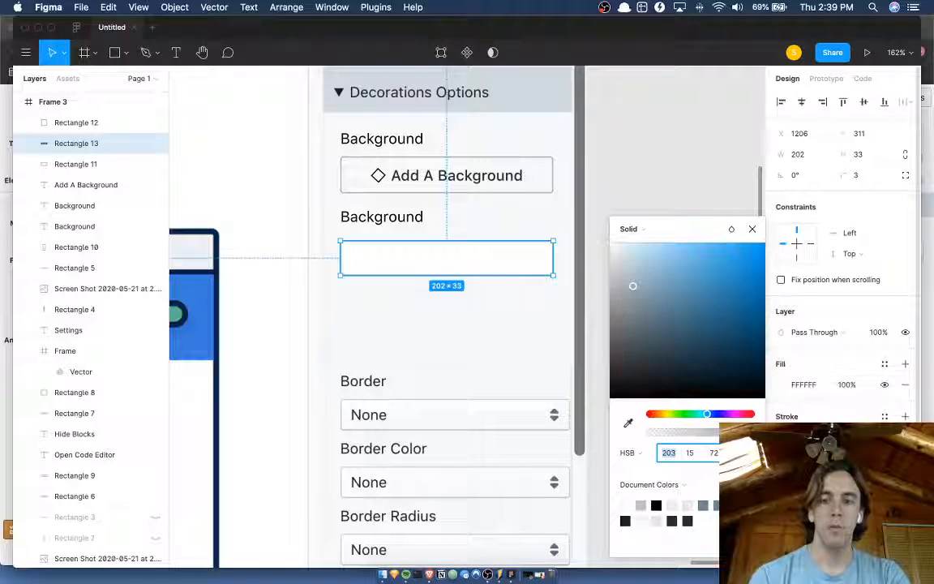
{"action": "key", "text": "Tab"}
{"action": "key", "text": "shift+Up"}
{"action": "key", "text": "shift+Up"}
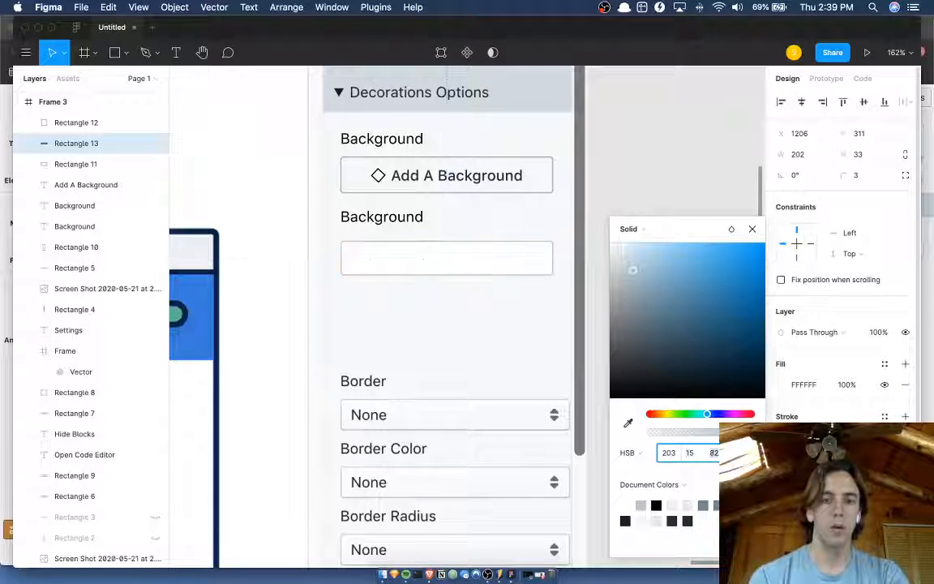
{"action": "key", "text": "shift+Down"}
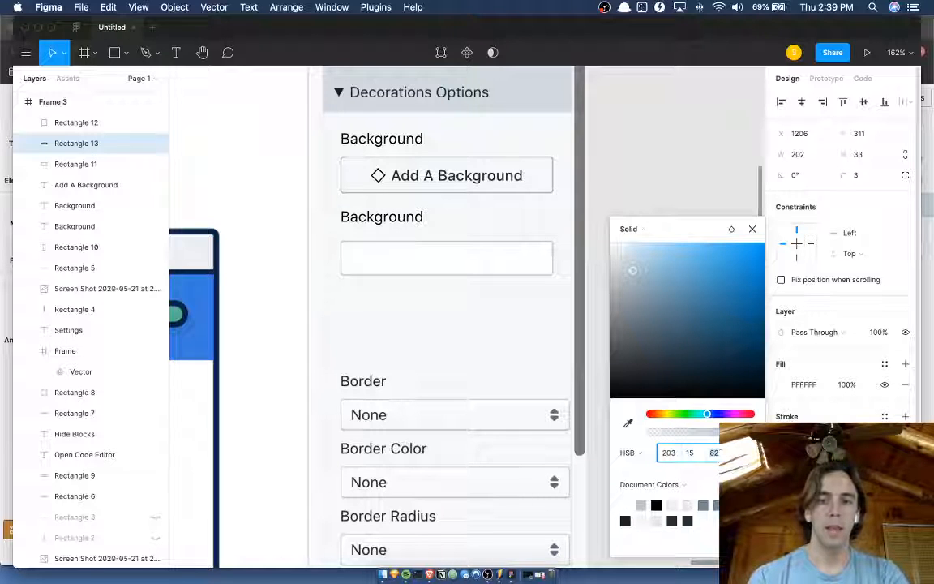
{"action": "key", "text": "Up"}
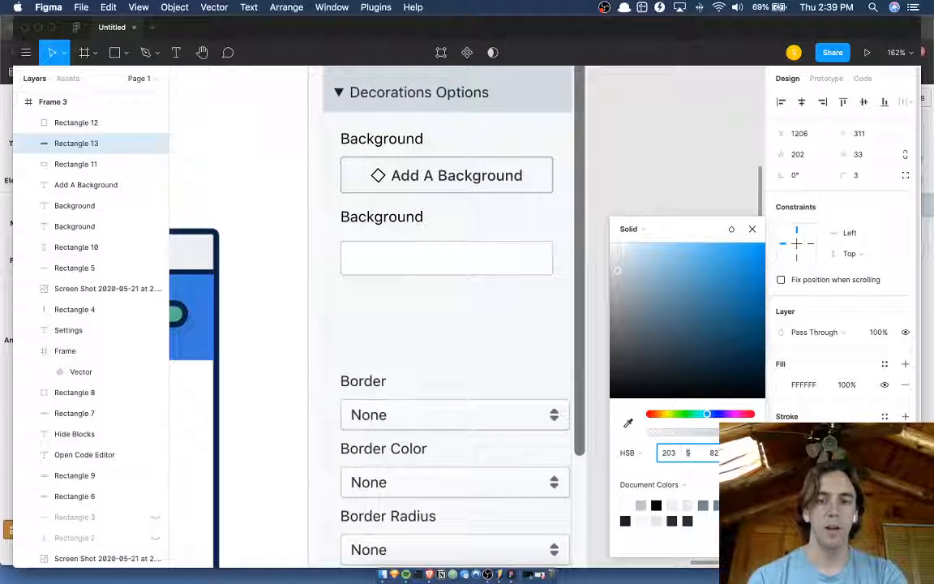
{"action": "key", "text": "Tab"}
{"action": "key", "text": "Up"}
{"action": "key", "text": "Up"}
{"action": "key", "text": "Up"}
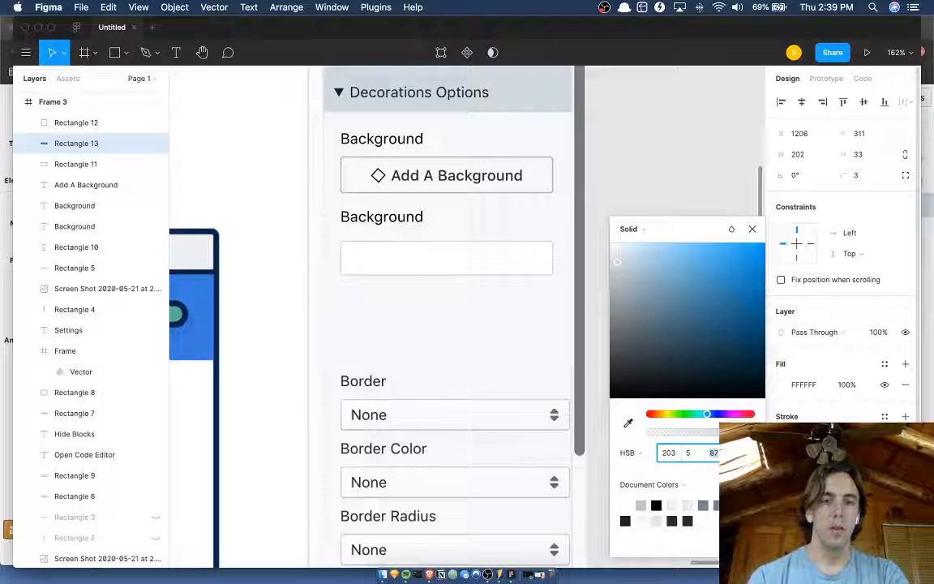
{"action": "left_click", "coordinate": [424, 265]}
{"action": "left_click", "coordinate": [375, 306]}
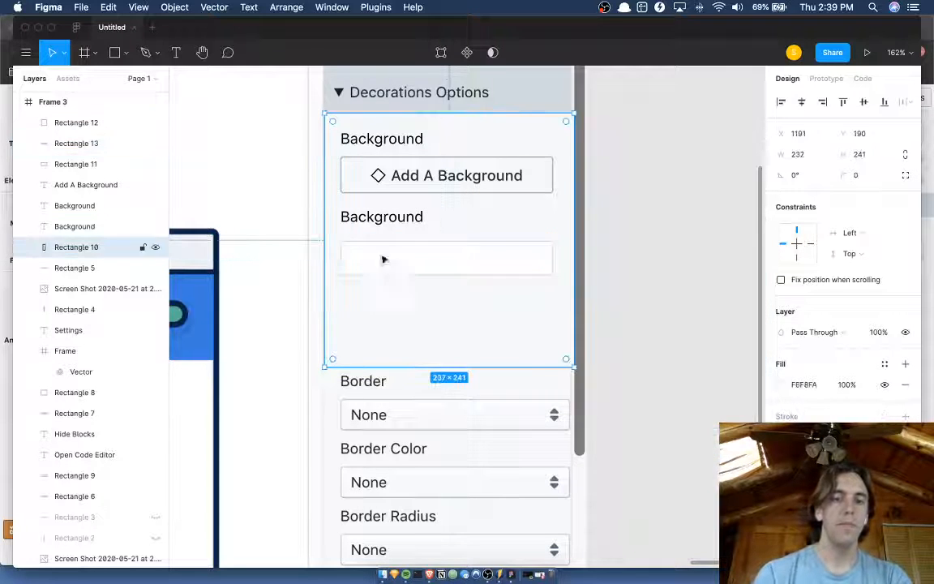
{"action": "left_click", "coordinate": [480, 174]}
{"action": "left_click_drag", "start_coordinate": [480, 173], "coordinate": [470, 222]}
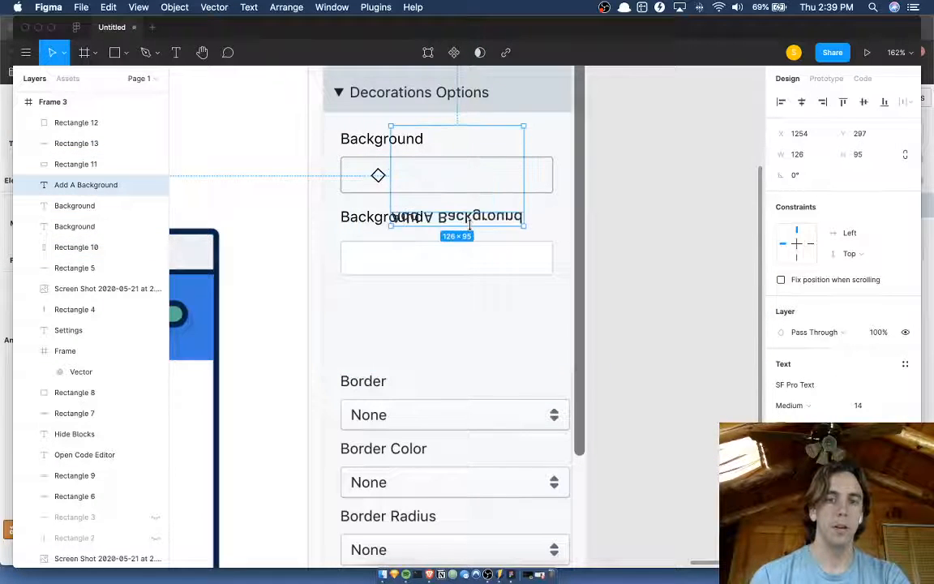
{"action": "key", "text": "super+z"}
Duplicate the Add A Background text into the white field, change the copy to "None" and place it at X 1214, Y 319.
{"action": "left_click_drag", "start_coordinate": [479, 177], "coordinate": [438, 259]}
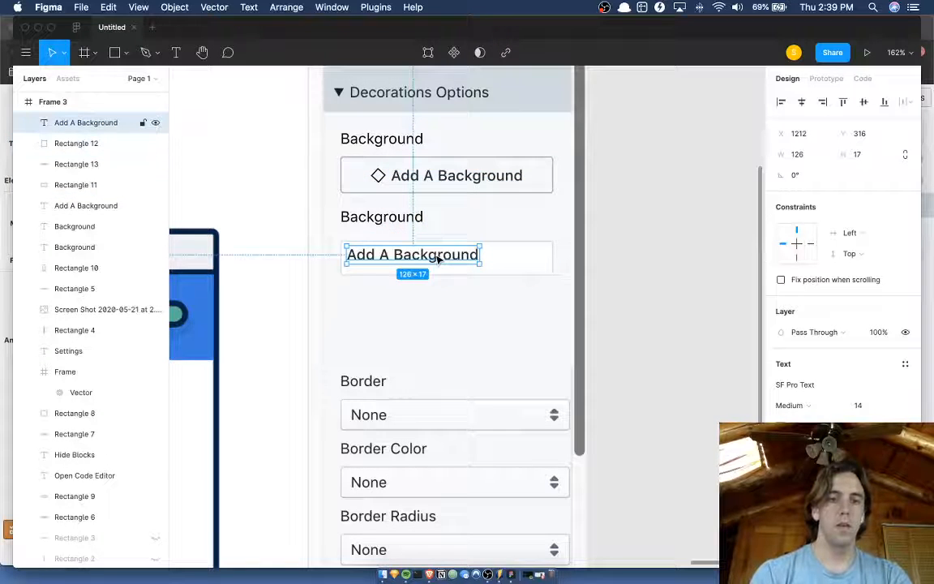
{"action": "double_click", "coordinate": [438, 257]}
{"action": "type", "text": "None"}
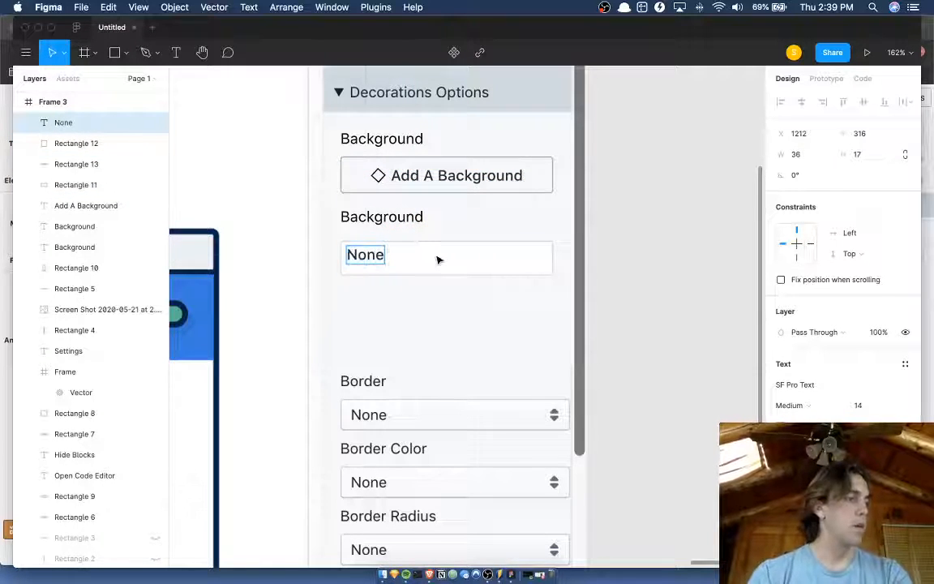
{"action": "key", "text": "Escape"}
{"action": "left_click_drag", "start_coordinate": [437, 257], "coordinate": [438, 259]}
{"action": "scroll", "coordinate": [430, 264], "scroll_direction": "up", "scroll_amount": 5}
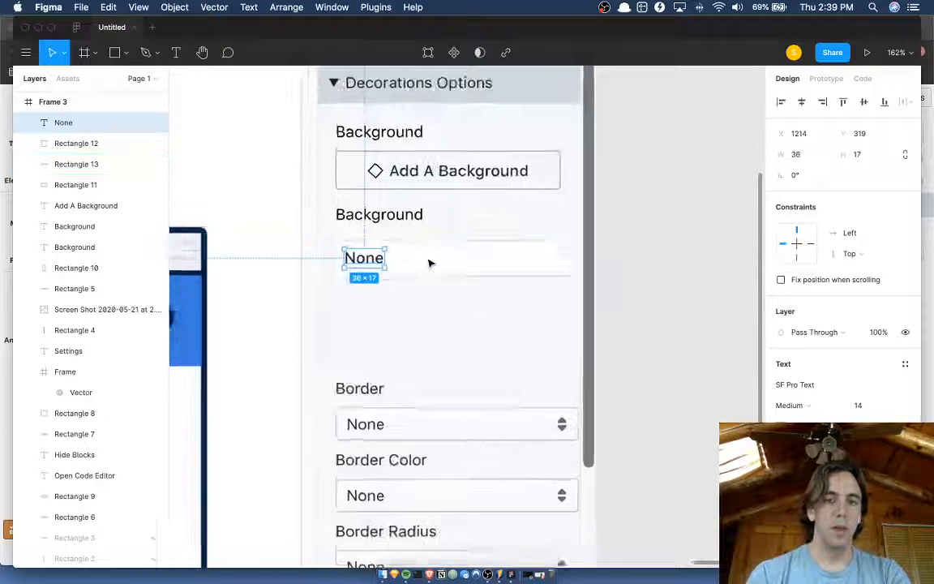
Duplicate the white field over the Border dropdown at Y 461 and adjust the copy's height to compare it with the existing dropdown.
{"action": "left_click", "coordinate": [431, 263]}
{"action": "scroll", "coordinate": [431, 264], "scroll_direction": "down", "scroll_amount": 3}
{"action": "left_click_drag", "start_coordinate": [431, 272], "coordinate": [427, 447]}
{"action": "scroll", "coordinate": [427, 447], "scroll_direction": "down", "scroll_amount": 3}
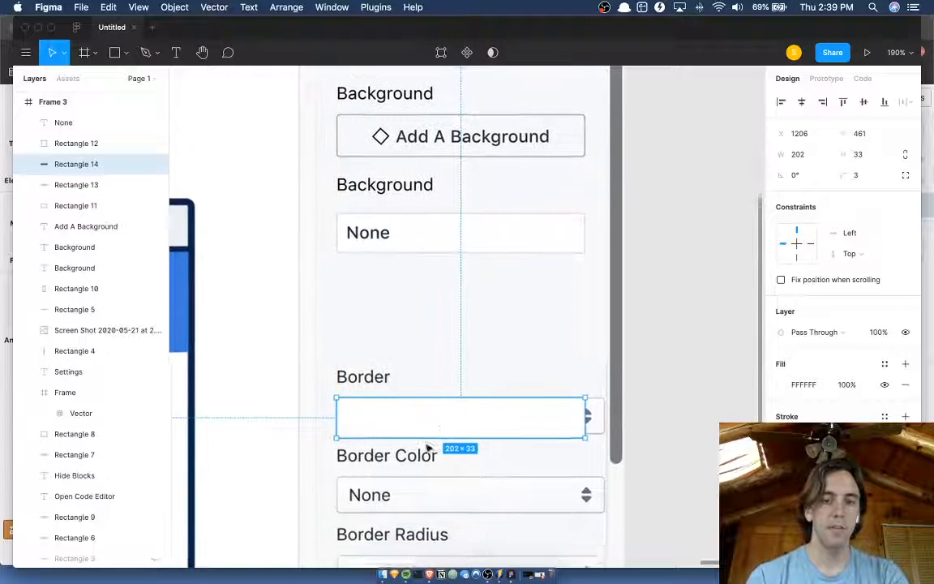
{"action": "scroll", "coordinate": [469, 413], "scroll_direction": "up", "scroll_amount": 3}
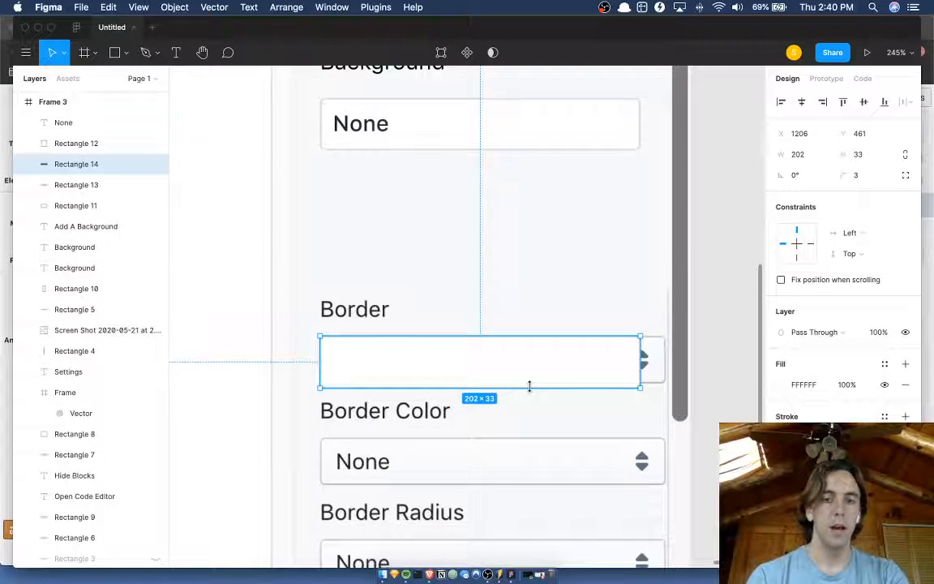
{"action": "left_click_drag", "start_coordinate": [528, 386], "coordinate": [533, 381]}
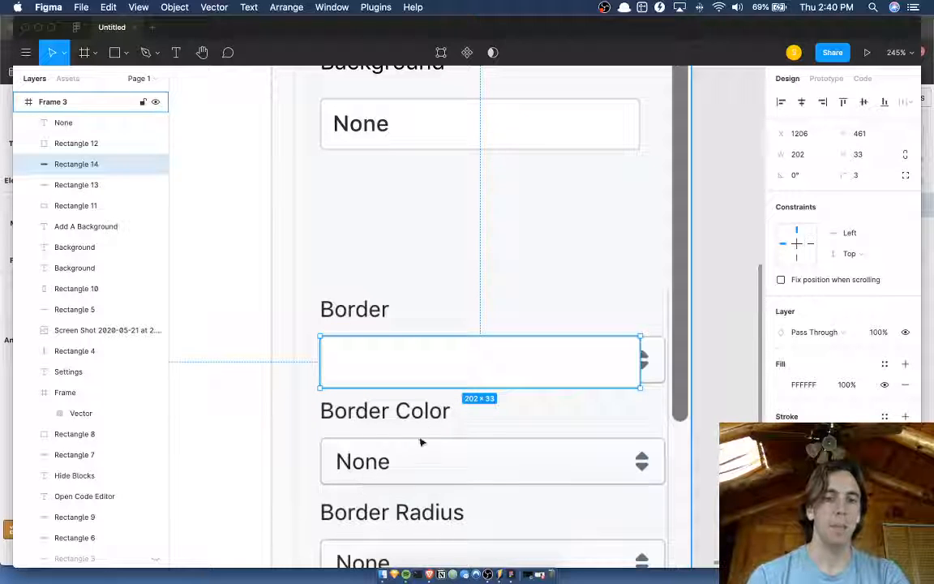
{"action": "scroll", "coordinate": [445, 356], "scroll_direction": "up", "scroll_amount": 3}
{"action": "left_click", "coordinate": [362, 219]}
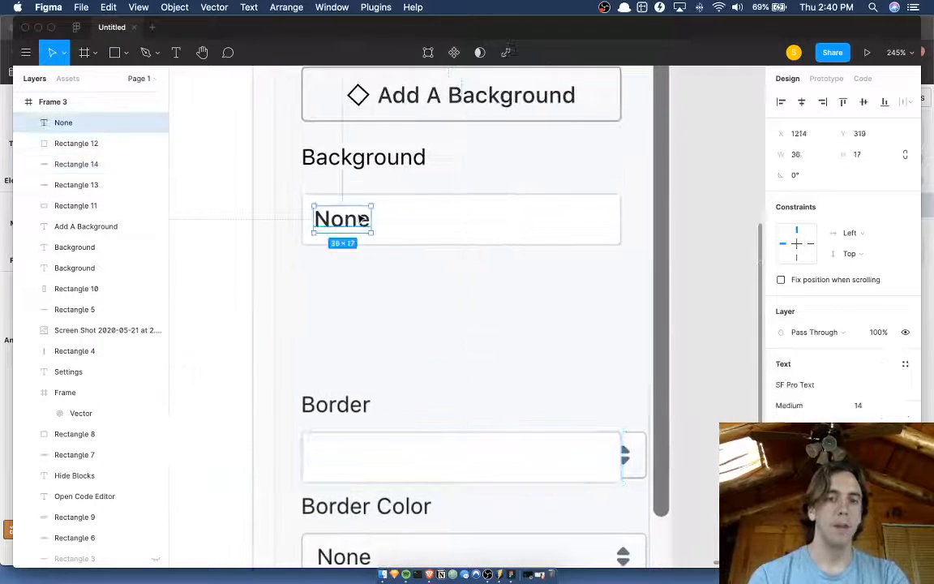
{"action": "left_click", "coordinate": [559, 480]}
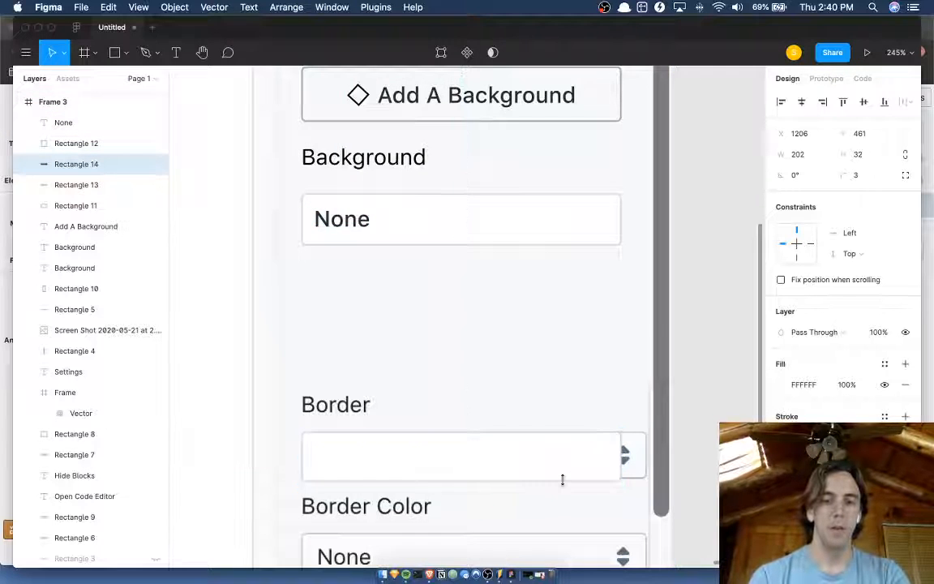
{"action": "left_click_drag", "start_coordinate": [562, 480], "coordinate": [565, 484]}
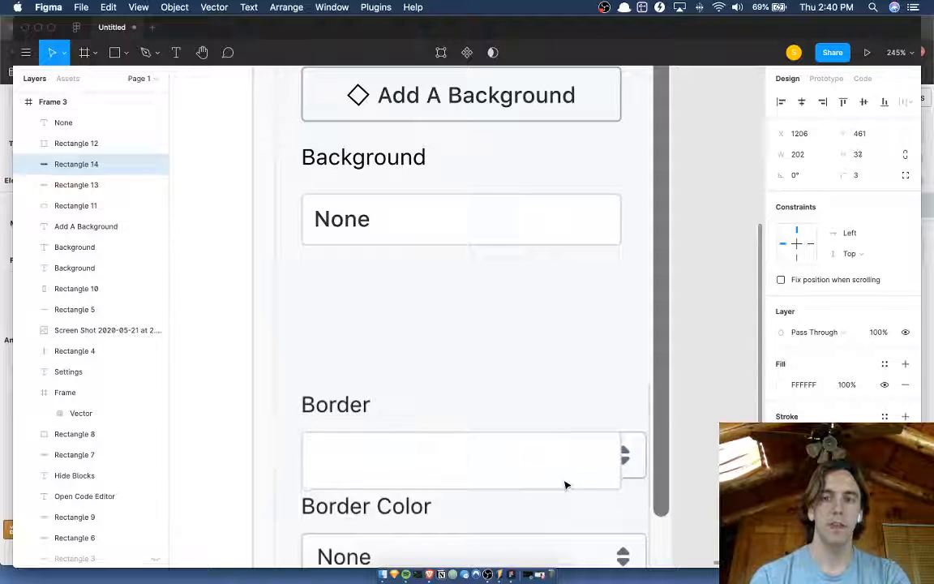
Increase the height of the white field behind the None text by 3 and nudge the text down to Y 321.
{"action": "left_click", "coordinate": [487, 219]}
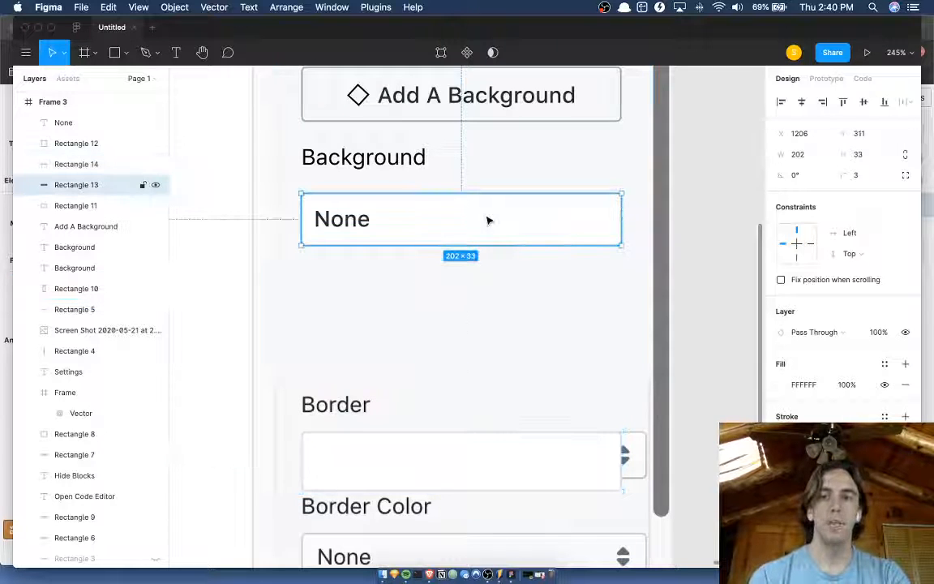
{"action": "key", "text": "super+Down"}
{"action": "key", "text": "super+Down"}
{"action": "key", "text": "super+Down"}
{"action": "left_click", "coordinate": [356, 220]}
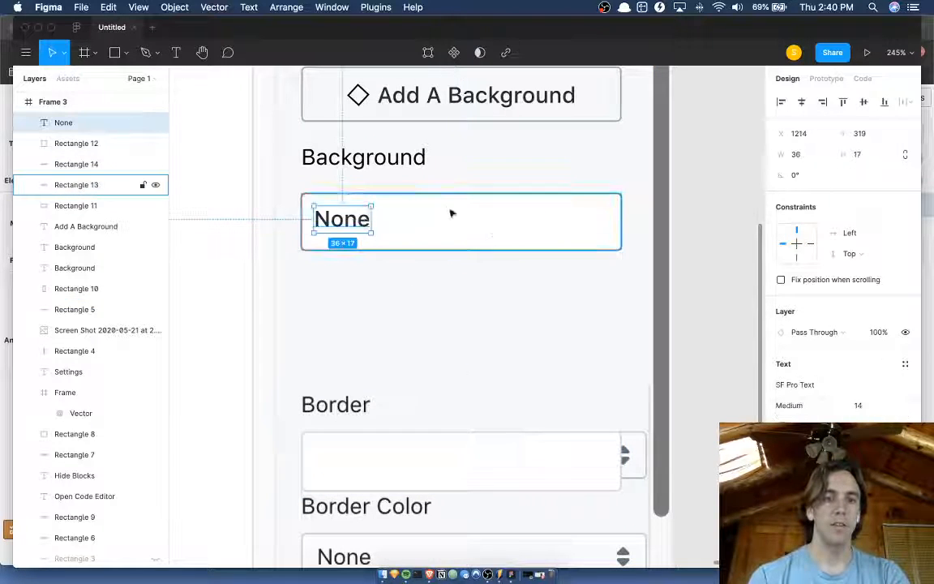
{"action": "key", "text": "Down"}
{"action": "key", "text": "Down"}
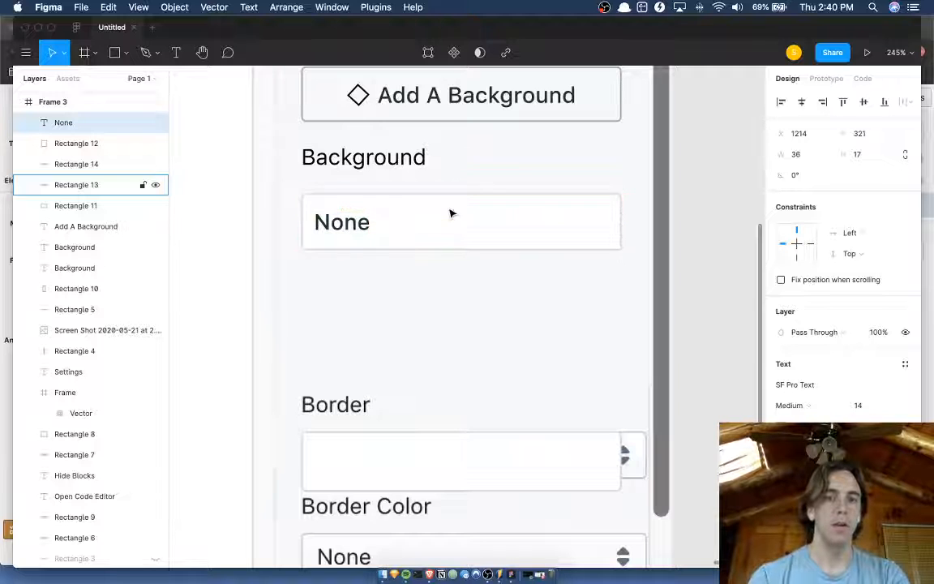
{"action": "left_click", "coordinate": [677, 236]}
{"action": "scroll", "coordinate": [678, 236], "scroll_direction": "down", "scroll_amount": 3}
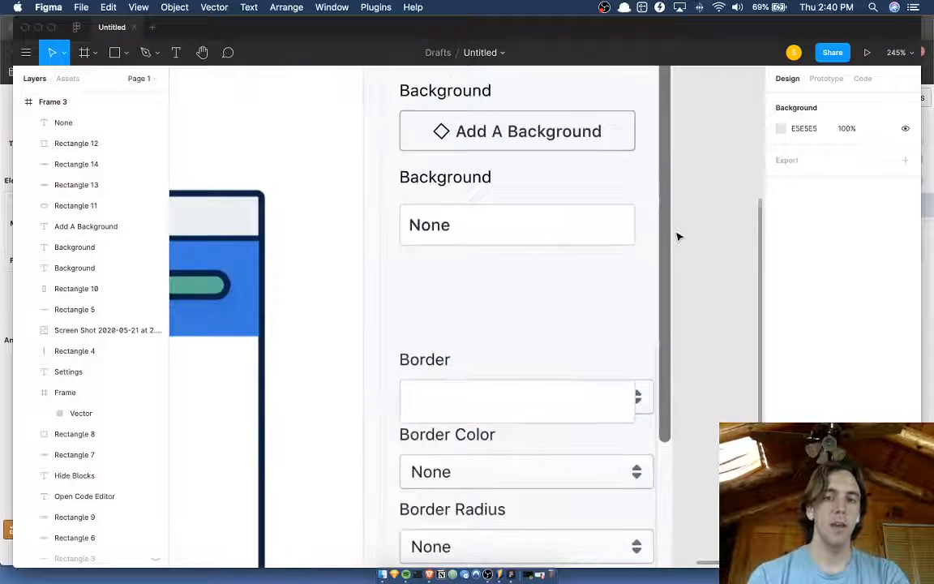
Delete the blank duplicated field covering the Border dropdown.
{"action": "left_click", "coordinate": [531, 395]}
{"action": "key", "text": "Delete"}
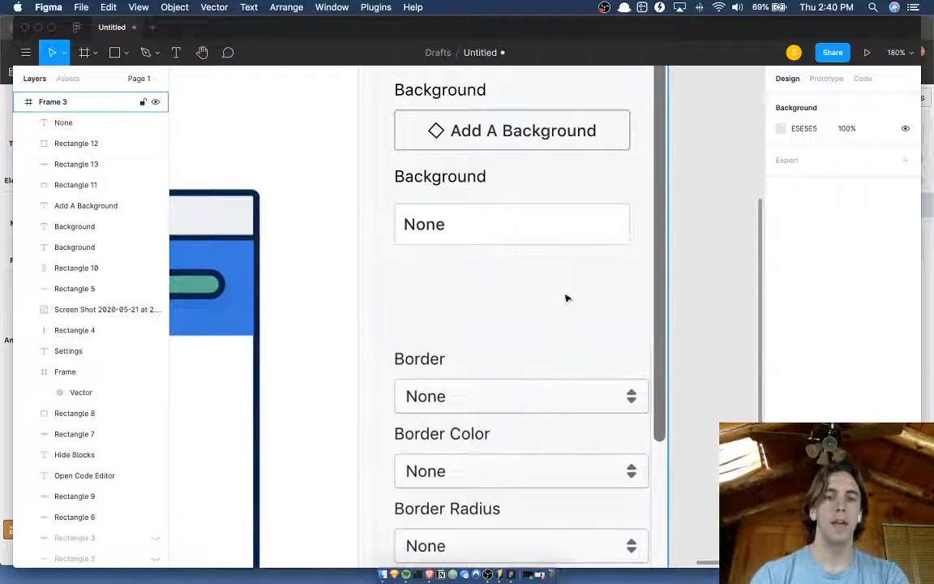
{"action": "left_click", "coordinate": [556, 240]}
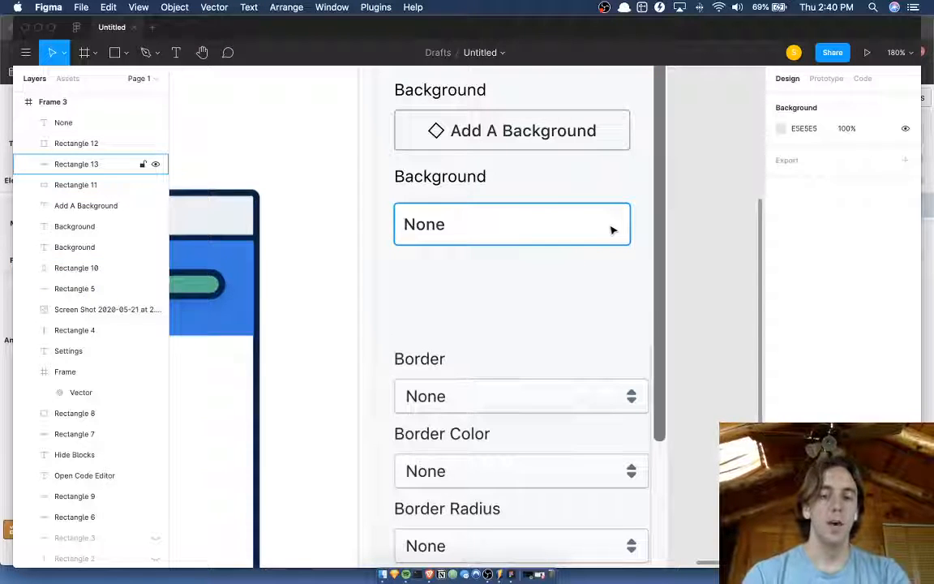
{"action": "left_click", "coordinate": [588, 284]}
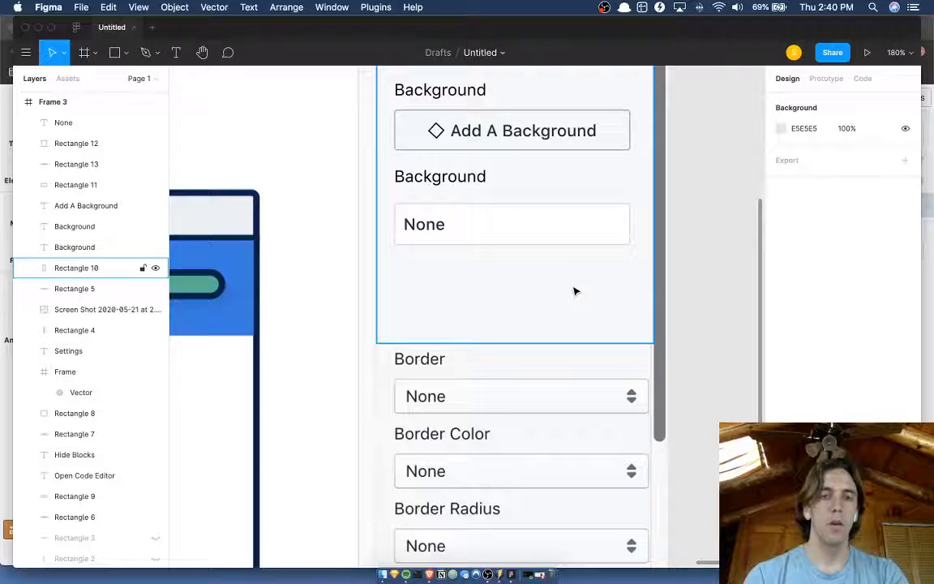
Draw a small downward-pointing chevron, 12 × 6, with the Pen tool in the empty area below the None field.
{"action": "scroll", "coordinate": [574, 291], "scroll_direction": "up", "scroll_amount": 5}
{"action": "left_click", "coordinate": [154, 52]}
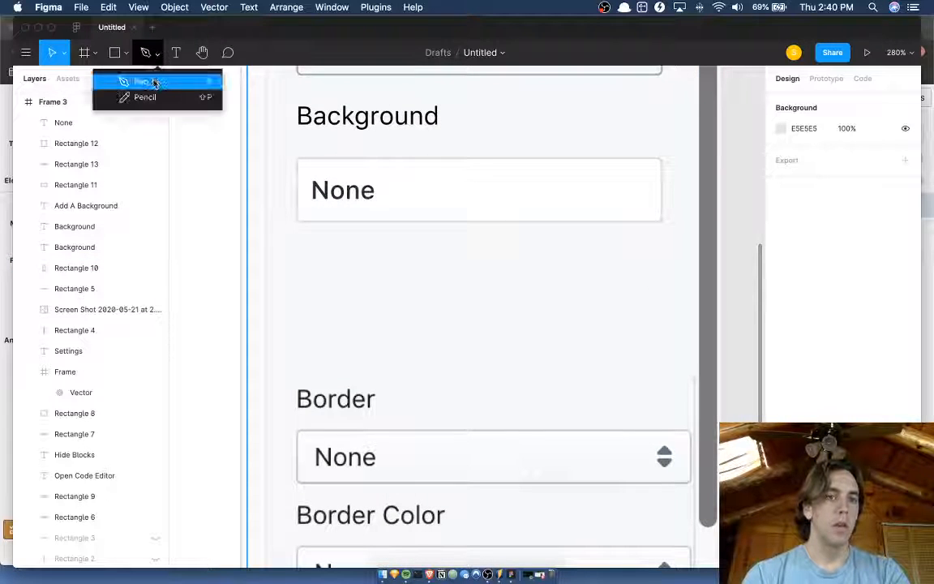
{"action": "left_click", "coordinate": [144, 82]}
{"action": "left_click", "coordinate": [580, 273]}
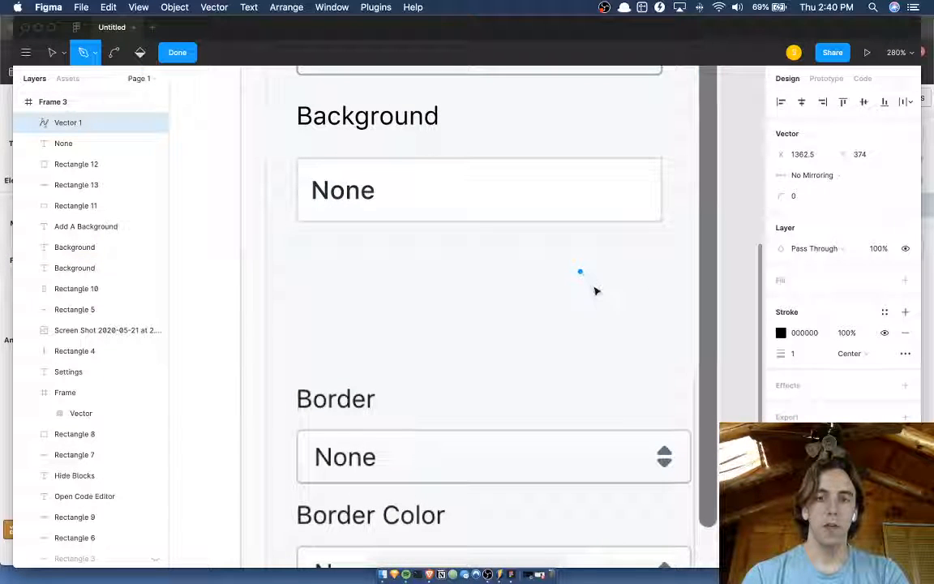
{"action": "key", "text": "super+z"}
{"action": "left_click", "coordinate": [588, 275]}
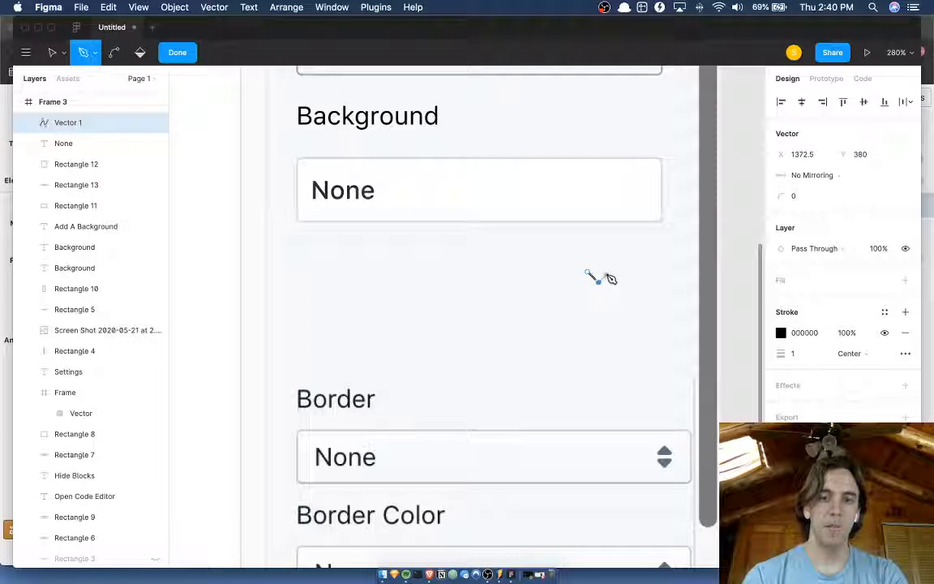
{"action": "key", "text": "Escape"}
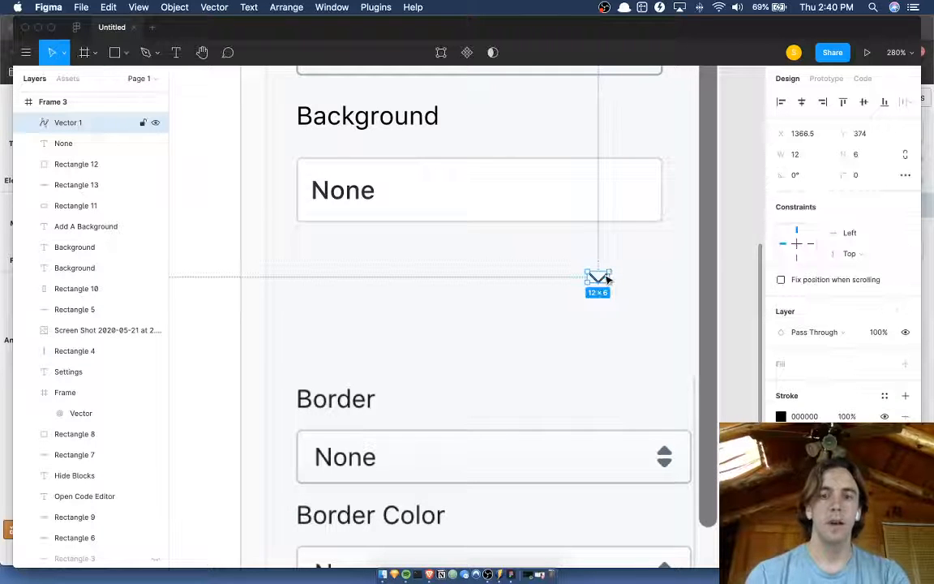
Move the chevron up into the right end of the None field, at X 1381.5, Y 328.
{"action": "key", "text": "shift+Up"}
{"action": "key", "text": "shift+Up"}
{"action": "key", "text": "shift+Up"}
{"action": "key", "text": "shift+Up"}
{"action": "key", "text": "Up"}
{"action": "key", "text": "Up"}
{"action": "key", "text": "Up"}
{"action": "key", "text": "Up"}
{"action": "key", "text": "Up"}
{"action": "key", "text": "Up"}
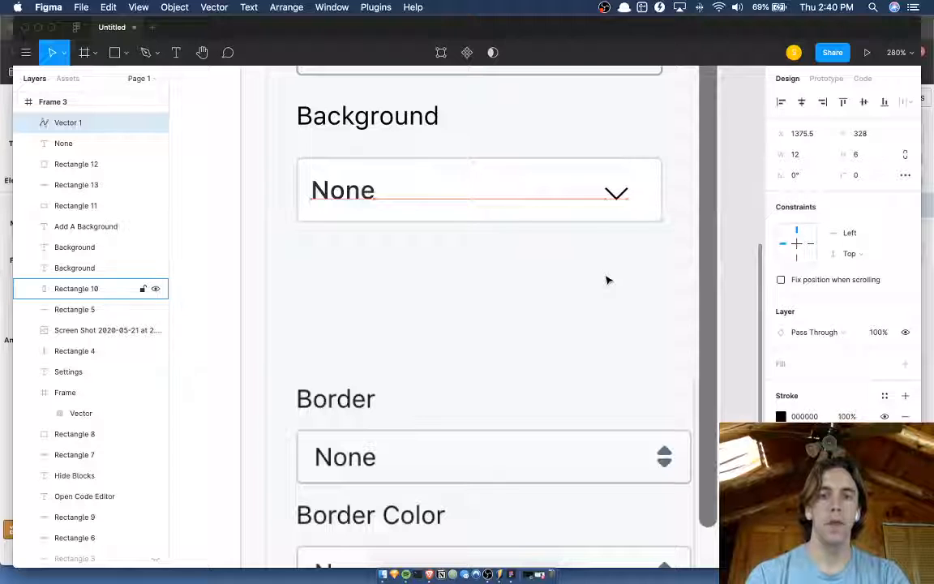
{"action": "scroll", "coordinate": [606, 281], "scroll_direction": "down", "scroll_amount": 5}
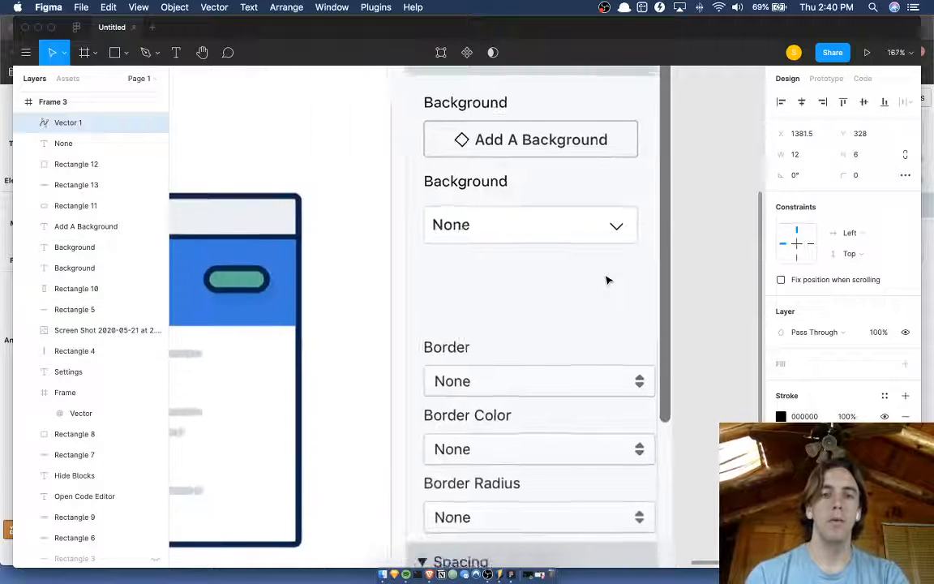
Change the second Background label, above the white None field, to read Border.
{"action": "left_click", "coordinate": [511, 195]}
{"action": "double_click", "coordinate": [512, 193]}
{"action": "type", "text": "B"}
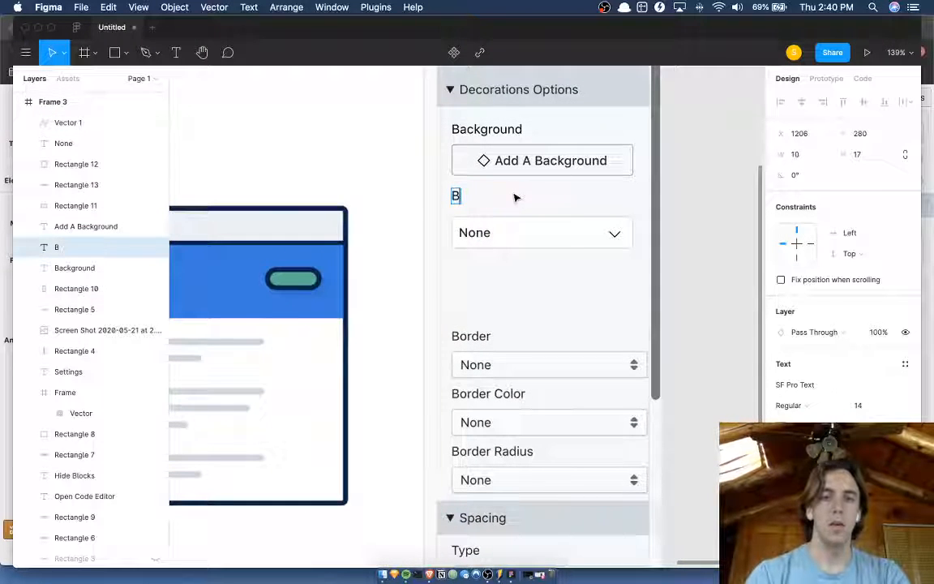
{"action": "type", "text": "order"}
{"action": "key", "text": "Escape"}
Move the white None field together with its text and chevron up, closer to the Border label.
{"action": "scroll", "coordinate": [487, 169], "scroll_direction": "up", "scroll_amount": 5}
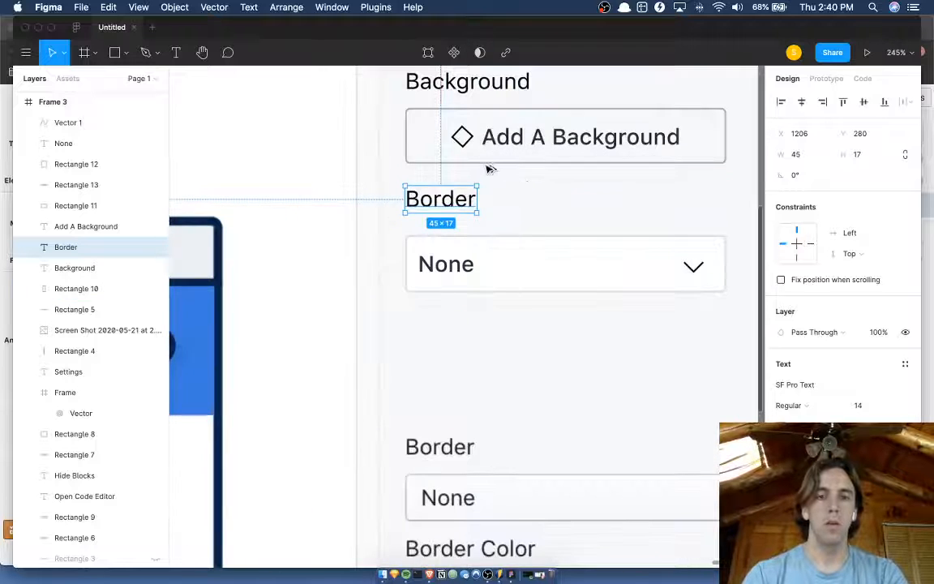
{"action": "left_click", "coordinate": [454, 240]}
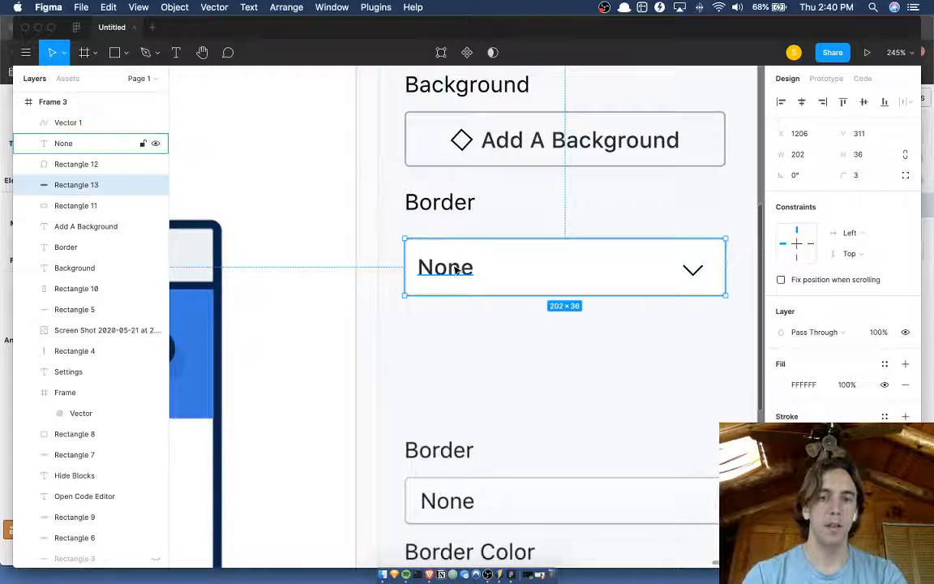
{"action": "left_click", "coordinate": [456, 270], "text": "shift"}
{"action": "left_click", "coordinate": [690, 276], "text": "shift"}
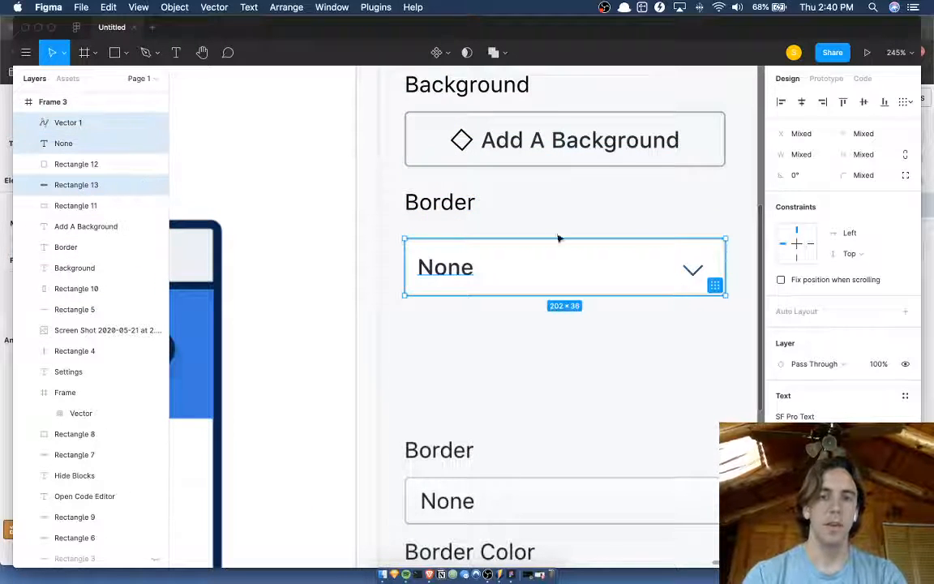
{"action": "key", "text": "alt+Up"}
{"action": "key", "text": "alt+Up"}
{"action": "key", "text": "alt+Up"}
{"action": "key", "text": "alt+Up"}
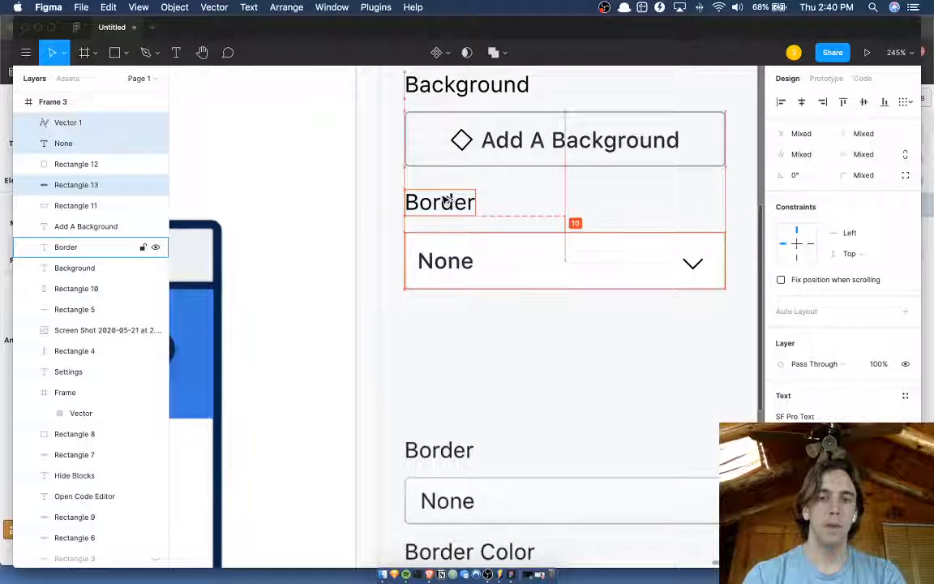
{"action": "scroll", "coordinate": [479, 332], "scroll_direction": "down", "scroll_amount": 3}
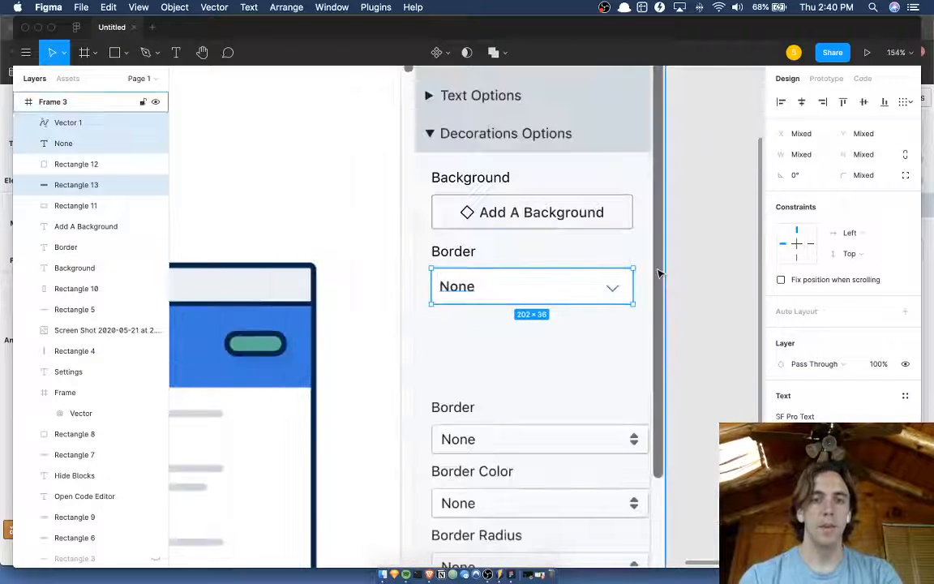
{"action": "left_click", "coordinate": [690, 271]}
{"action": "scroll", "coordinate": [690, 270], "scroll_direction": "right", "scroll_amount": 3}
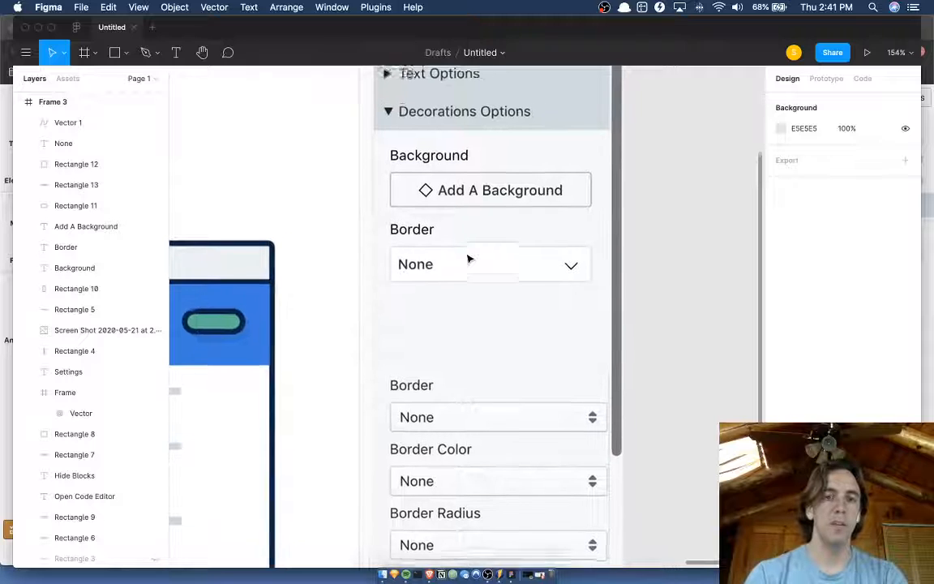
{"action": "scroll", "coordinate": [468, 259], "scroll_direction": "up", "scroll_amount": 1}
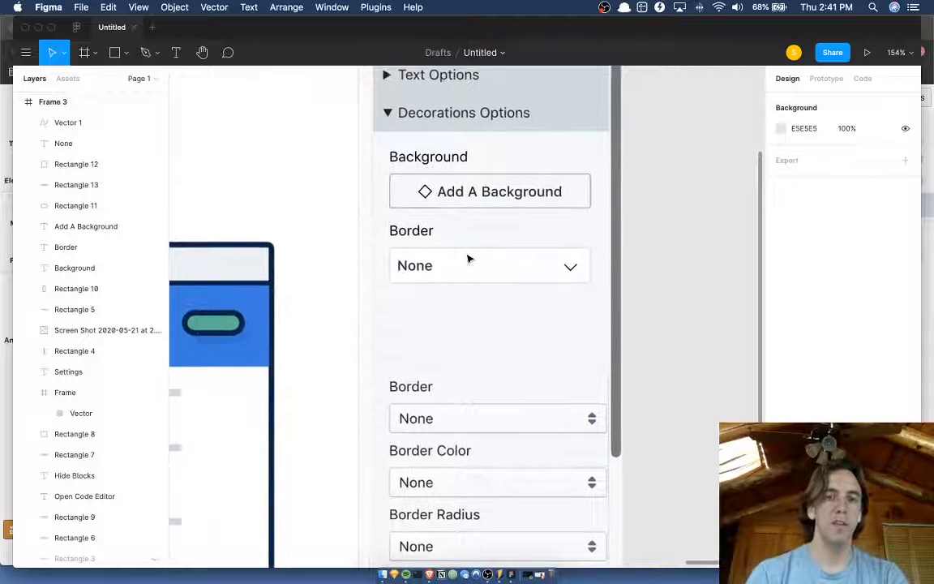
Try smaller font sizes such as 12 on the Add A Background button text, ending back at 14.
{"action": "left_click", "coordinate": [496, 200]}
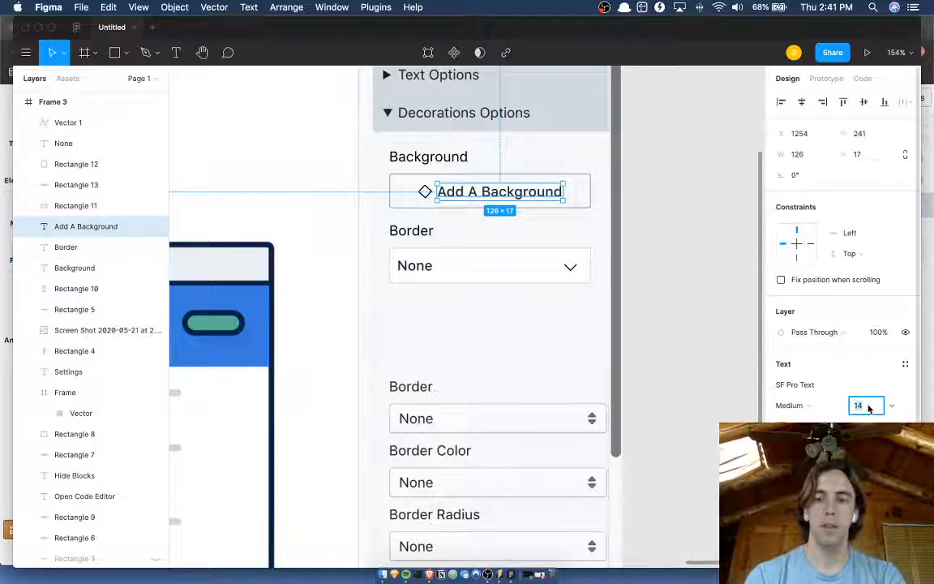
{"action": "key", "text": "Down"}
{"action": "key", "text": "Down"}
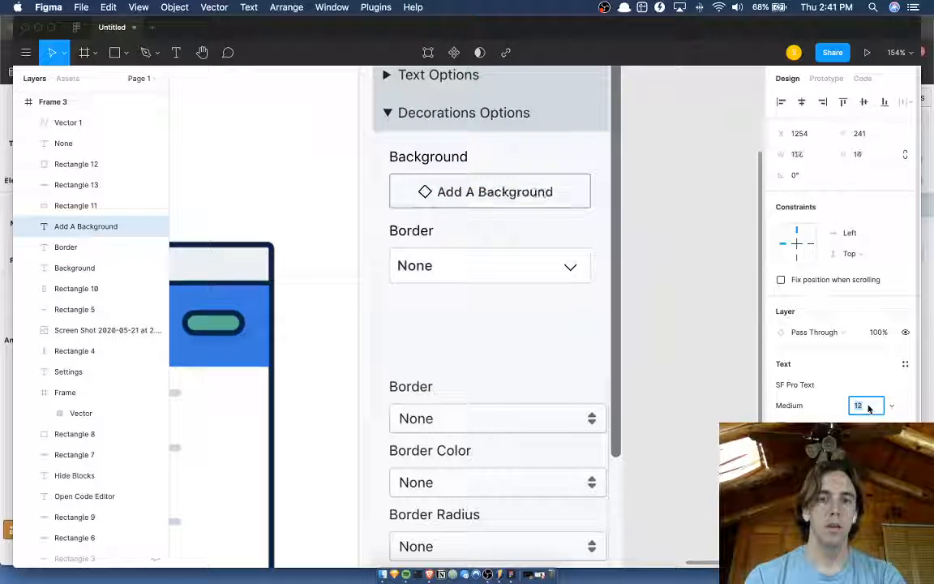
{"action": "key", "text": "Down"}
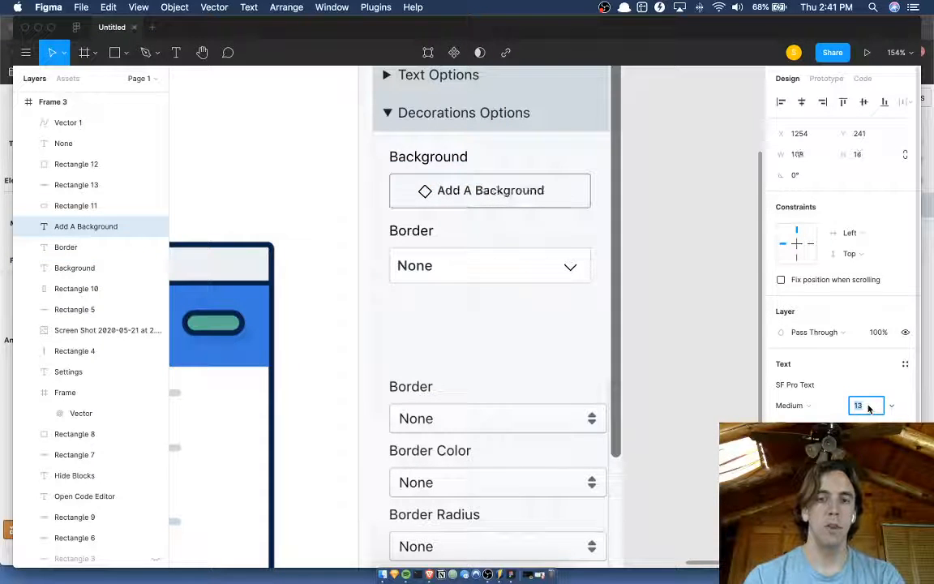
{"action": "key", "text": "Down"}
{"action": "key", "text": "Up"}
{"action": "key", "text": "Up"}
{"action": "key", "text": "Return"}
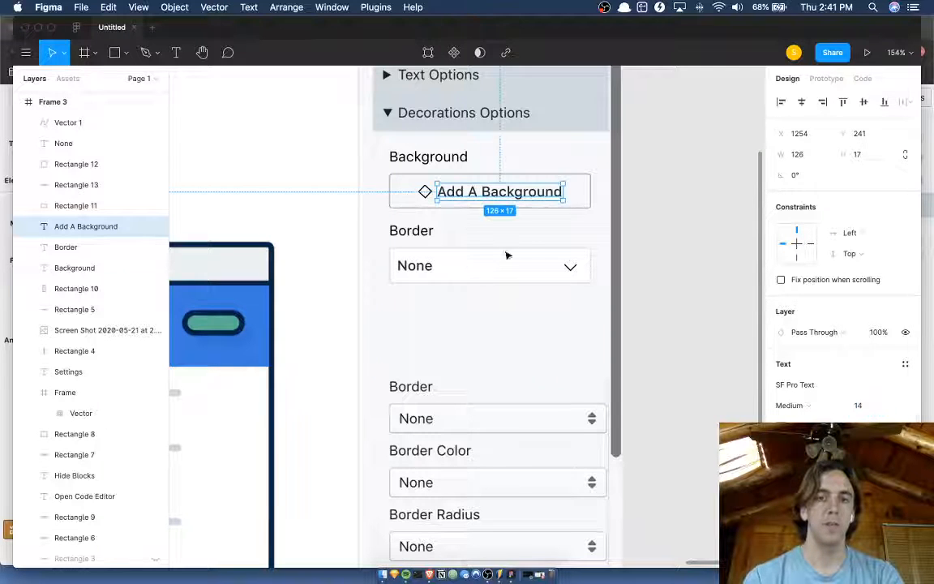
{"action": "left_click", "coordinate": [688, 265]}
Duplicate the Border label with its field, text and chevron, and place the copy below with its label at Y 355, matching the 14 spacing above.
{"action": "scroll", "coordinate": [685, 265], "scroll_direction": "down", "scroll_amount": 4}
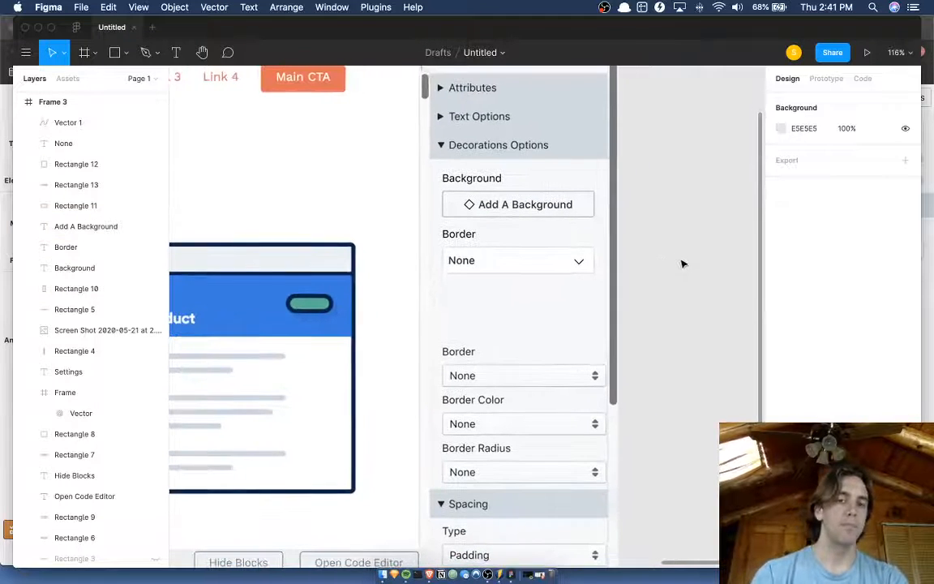
{"action": "scroll", "coordinate": [682, 264], "scroll_direction": "up", "scroll_amount": 4}
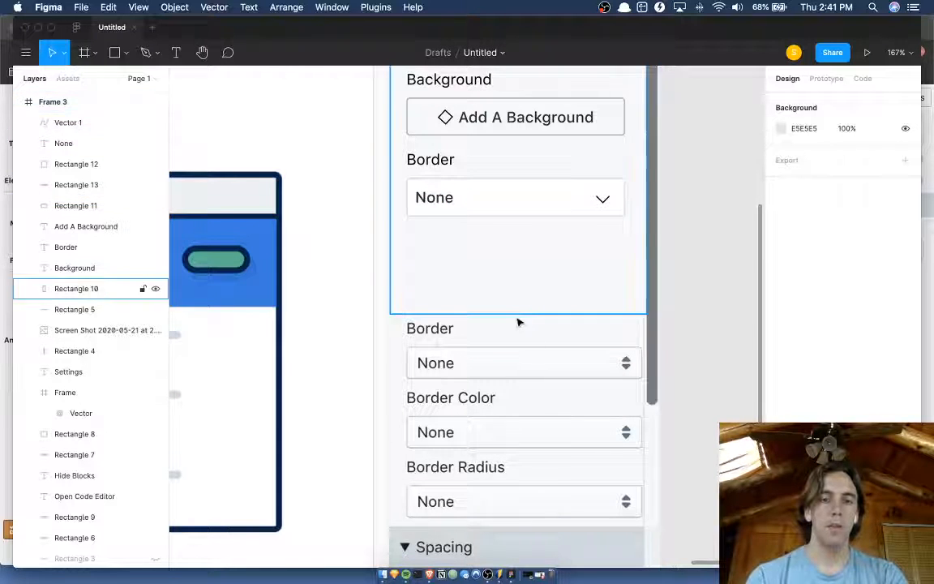
{"action": "scroll", "coordinate": [517, 321], "scroll_direction": "down", "scroll_amount": 4}
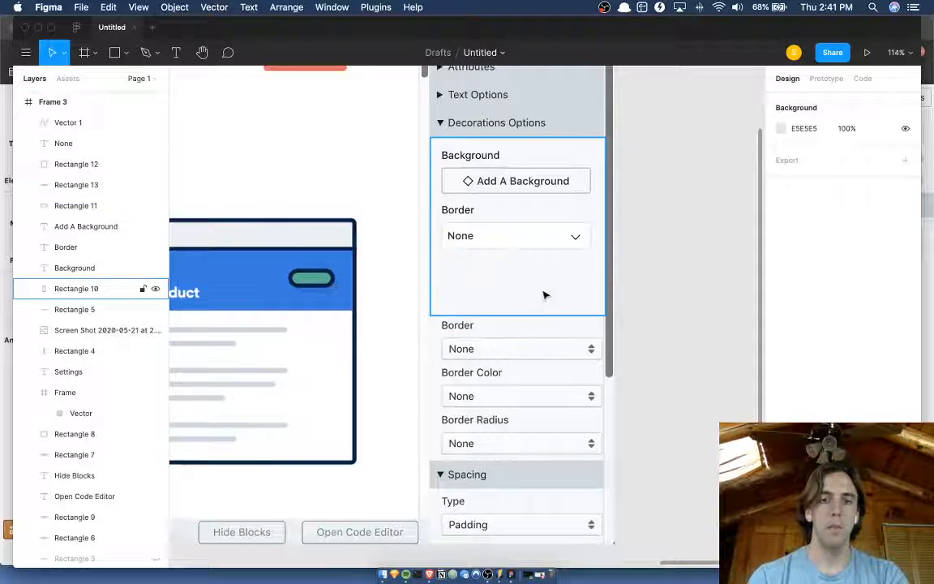
{"action": "left_click", "coordinate": [491, 242]}
{"action": "left_click", "coordinate": [468, 236], "text": "shift"}
{"action": "left_click", "coordinate": [578, 241], "text": "shift"}
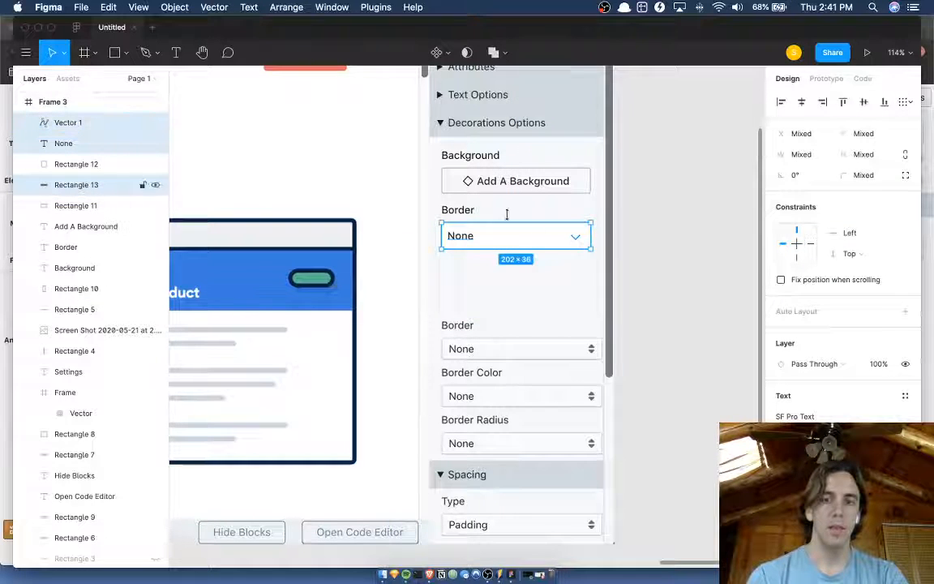
{"action": "left_click", "coordinate": [466, 210], "text": "shift"}
{"action": "key", "text": "super+d"}
{"action": "key", "text": "shift+Down"}
{"action": "key", "text": "shift+Down"}
{"action": "key", "text": "shift+Down"}
{"action": "key", "text": "shift+Down"}
{"action": "key", "text": "shift+Down"}
{"action": "key", "text": "shift+Down"}
{"action": "key", "text": "shift+Down"}
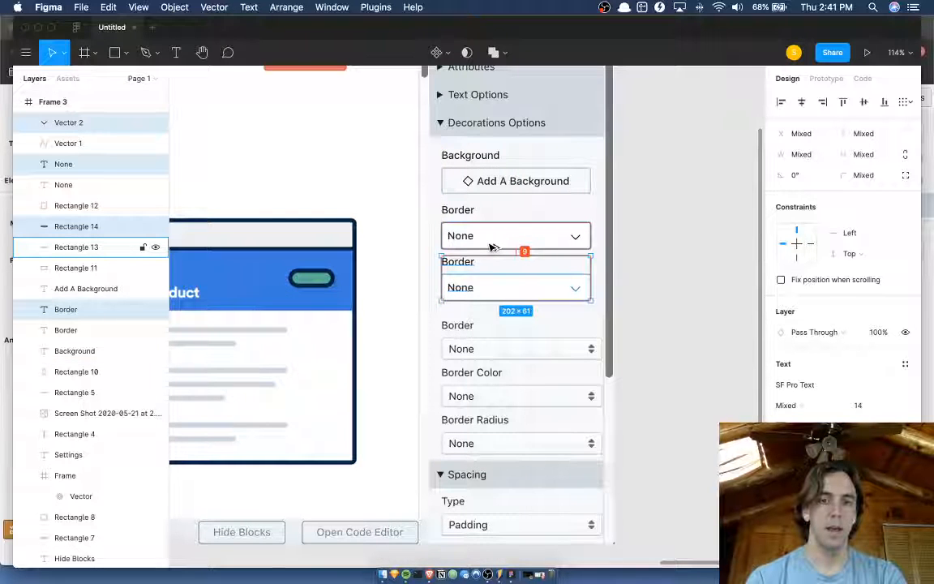
{"action": "key", "text": "Down"}
{"action": "key", "text": "Down"}
{"action": "key", "text": "Down"}
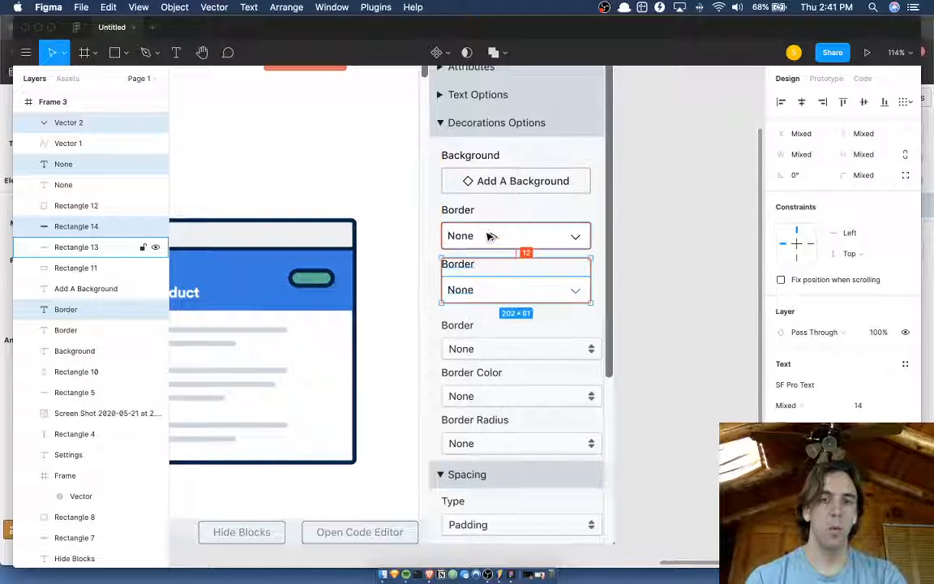
{"action": "left_click", "coordinate": [470, 207]}
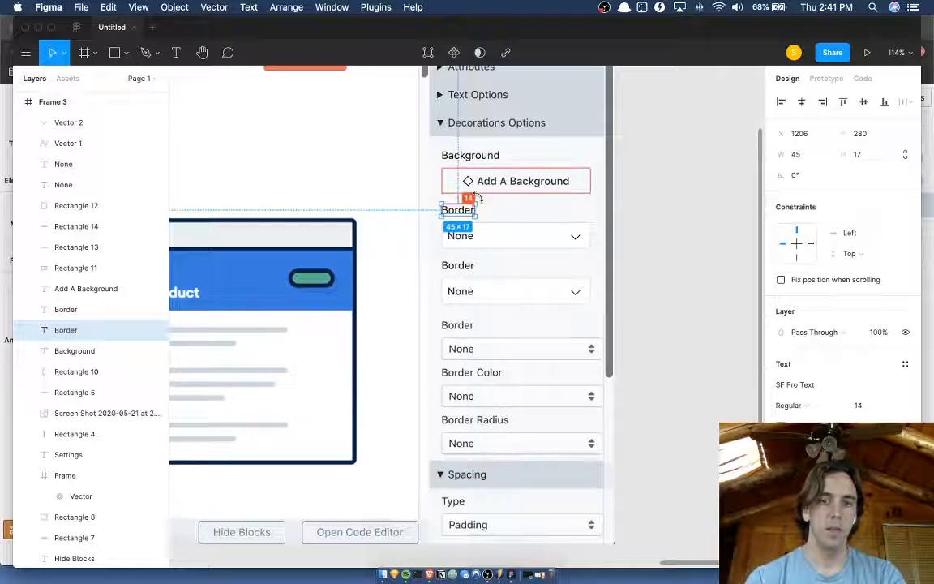
{"action": "left_click", "coordinate": [468, 299]}
{"action": "left_click", "coordinate": [467, 298], "text": "shift"}
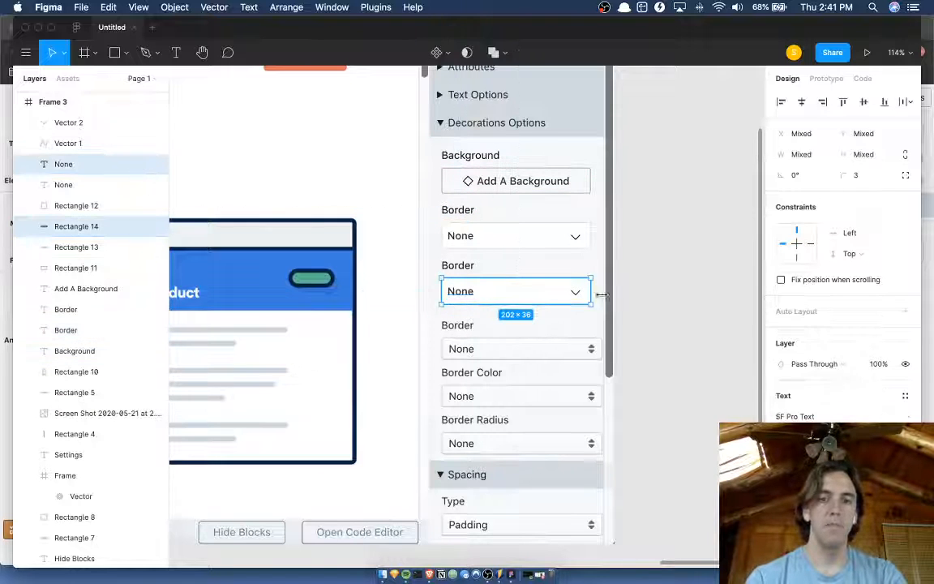
{"action": "left_click", "coordinate": [523, 344]}
{"action": "left_click", "coordinate": [576, 306]}
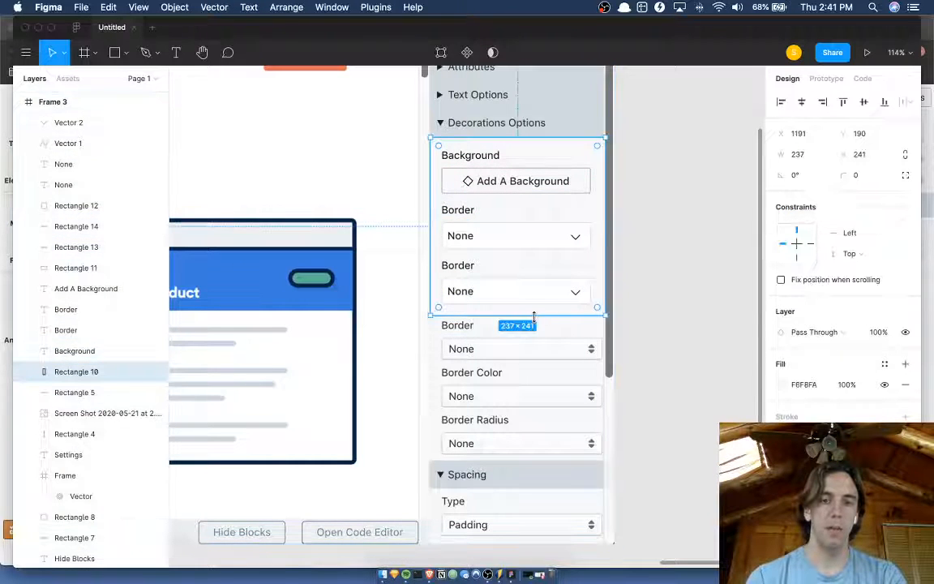
Change the duplicated Border label to read Border Color.
{"action": "left_click", "coordinate": [458, 266]}
{"action": "double_click", "coordinate": [458, 266]}
{"action": "key", "text": "Right"}
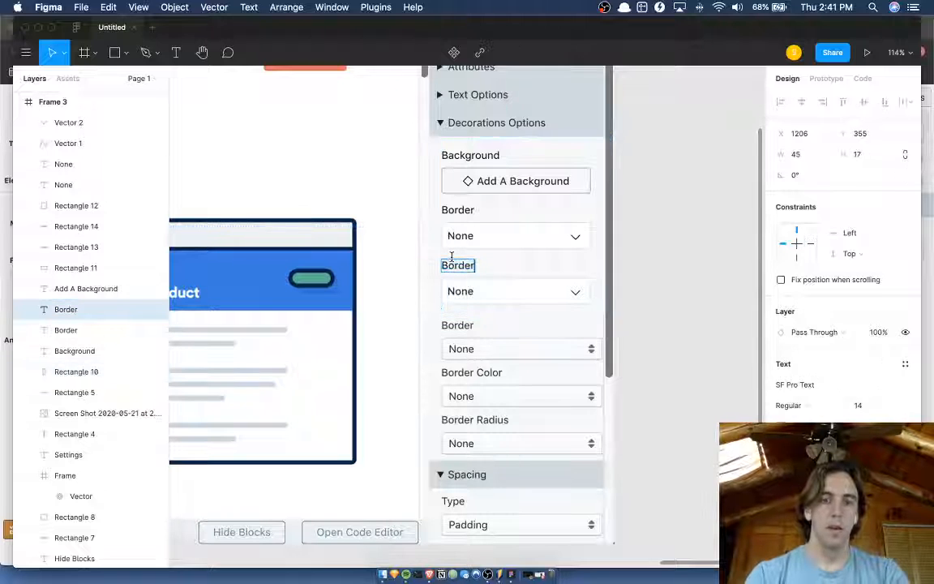
{"action": "type", "text": "Color"}
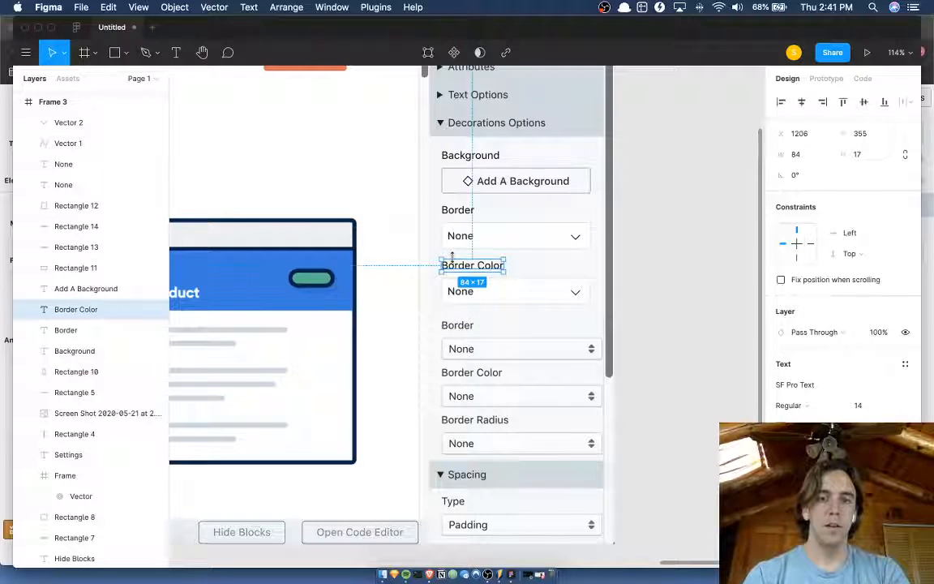
{"action": "key", "text": "Escape"}
Duplicate the Border Color label with its field, text and chevron, and place the copy below with its label at Y 430.
{"action": "left_click", "coordinate": [506, 296], "text": "shift"}
{"action": "left_click", "coordinate": [469, 292], "text": "shift"}
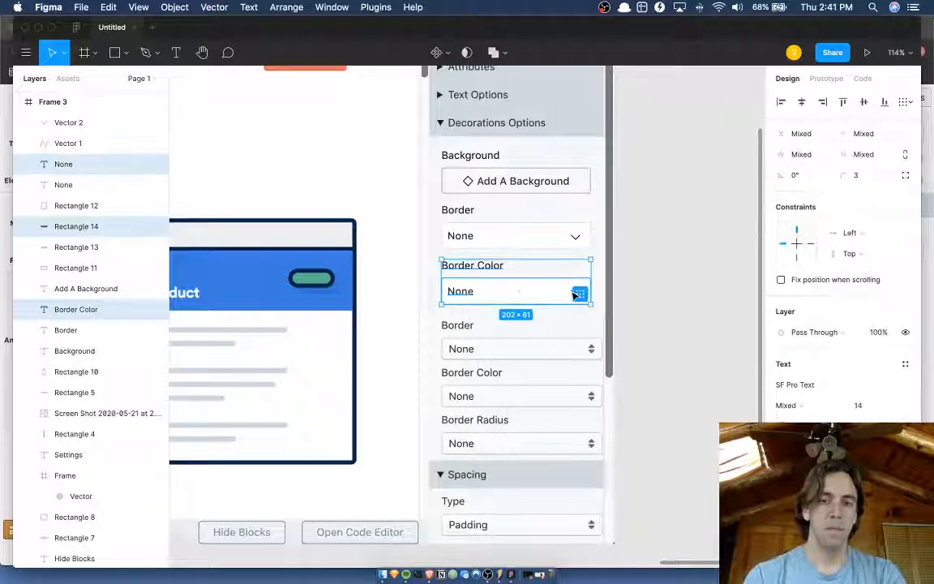
{"action": "left_click", "coordinate": [574, 294], "text": "shift"}
{"action": "scroll", "coordinate": [574, 294], "scroll_direction": "up", "scroll_amount": 5}
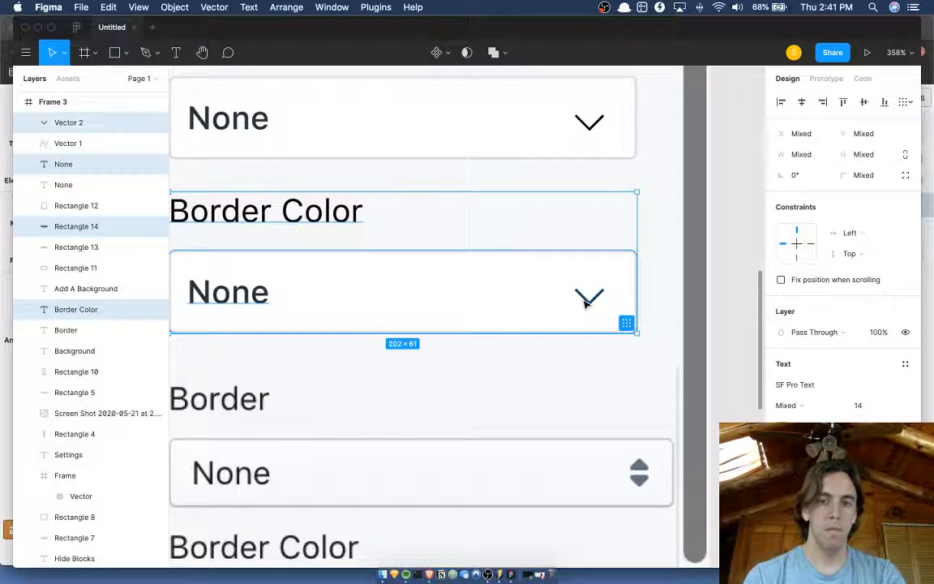
{"action": "scroll", "coordinate": [585, 302], "scroll_direction": "down", "scroll_amount": 5}
{"action": "key", "text": "ctrl+d"}
{"action": "key", "text": "shift+Down"}
{"action": "key", "text": "shift+Down"}
{"action": "key", "text": "shift+Down"}
{"action": "key", "text": "shift+Down"}
{"action": "key", "text": "shift+Down"}
{"action": "key", "text": "shift+Down"}
{"action": "key", "text": "shift+Down"}
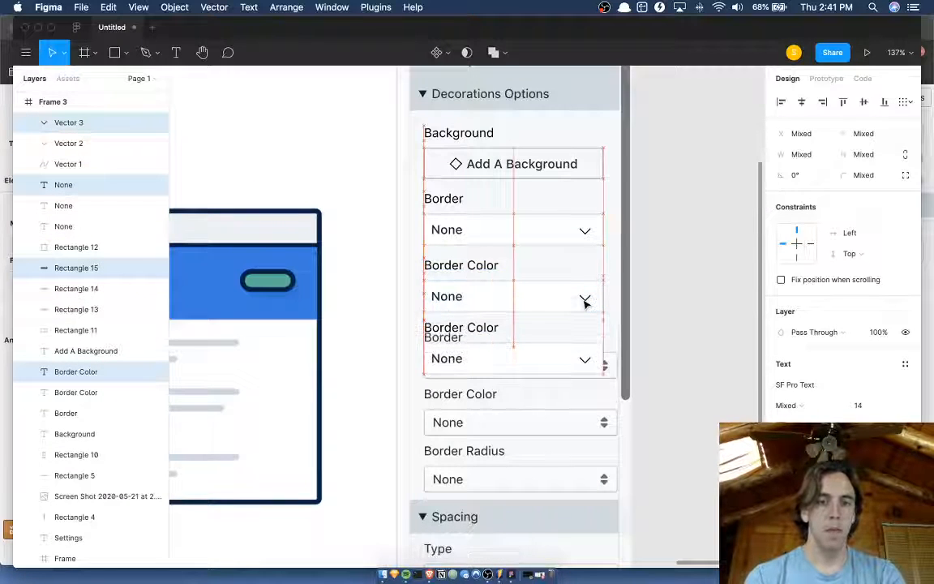
{"action": "key", "text": "Down"}
{"action": "key", "text": "Down"}
{"action": "key", "text": "Down"}
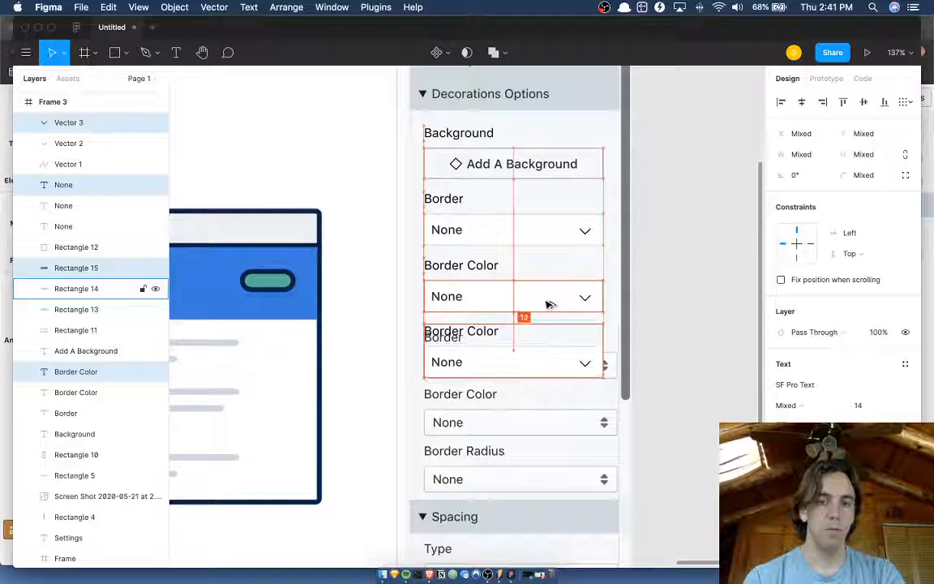
Change the lowest duplicated Border Color label to read Border Radius.
{"action": "left_click", "coordinate": [474, 337]}
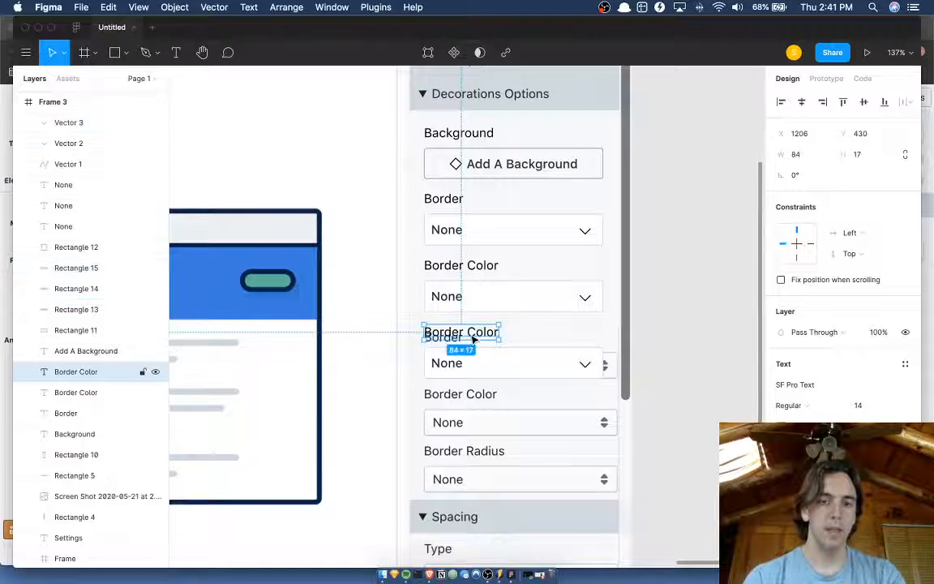
{"action": "double_click", "coordinate": [473, 336]}
{"action": "type", "text": "Border"}
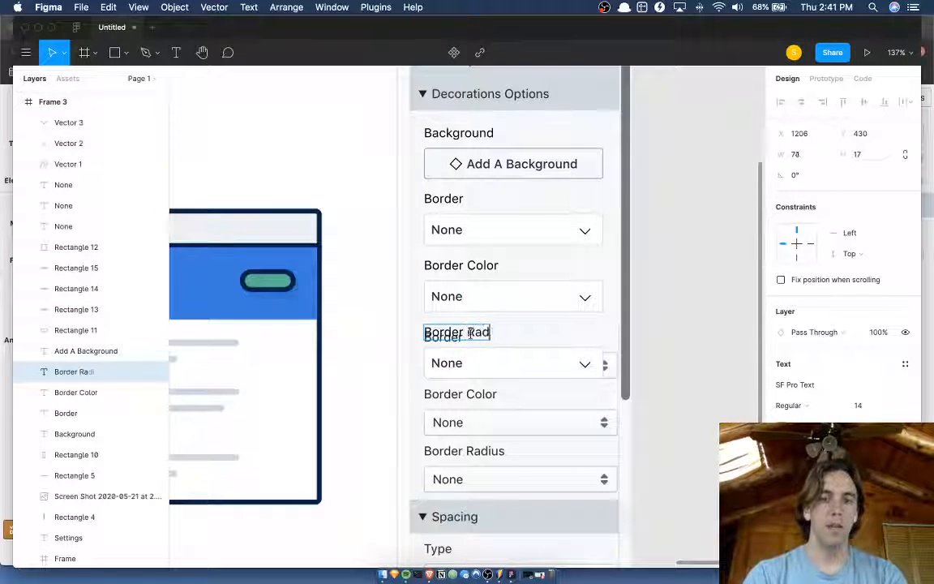
{"action": "key", "text": "Escape"}
Extend the light F6F8FA background rectangle down to the Spacing header so it covers the old border dropdowns.
{"action": "left_click", "coordinate": [610, 314]}
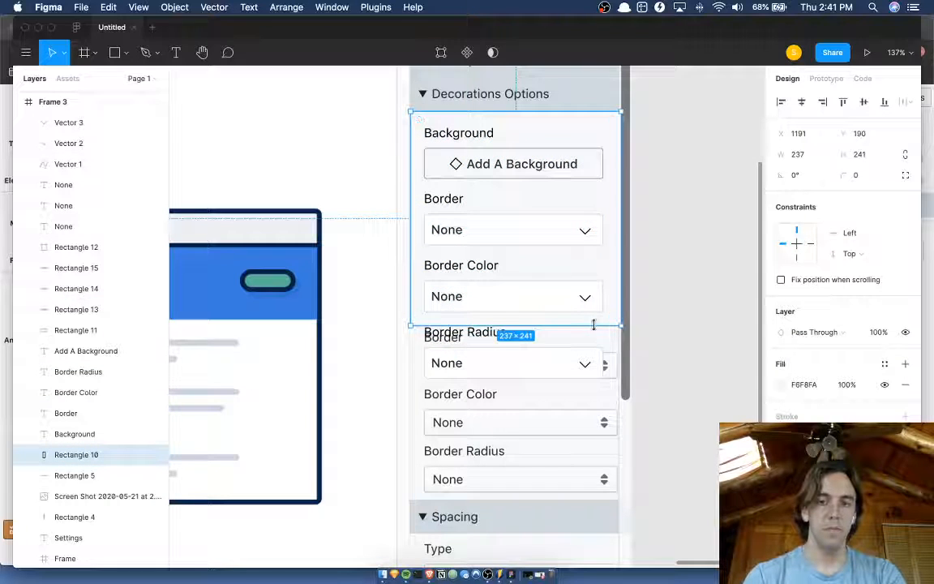
{"action": "left_click_drag", "start_coordinate": [594, 324], "coordinate": [585, 493]}
{"action": "left_click", "coordinate": [680, 395]}
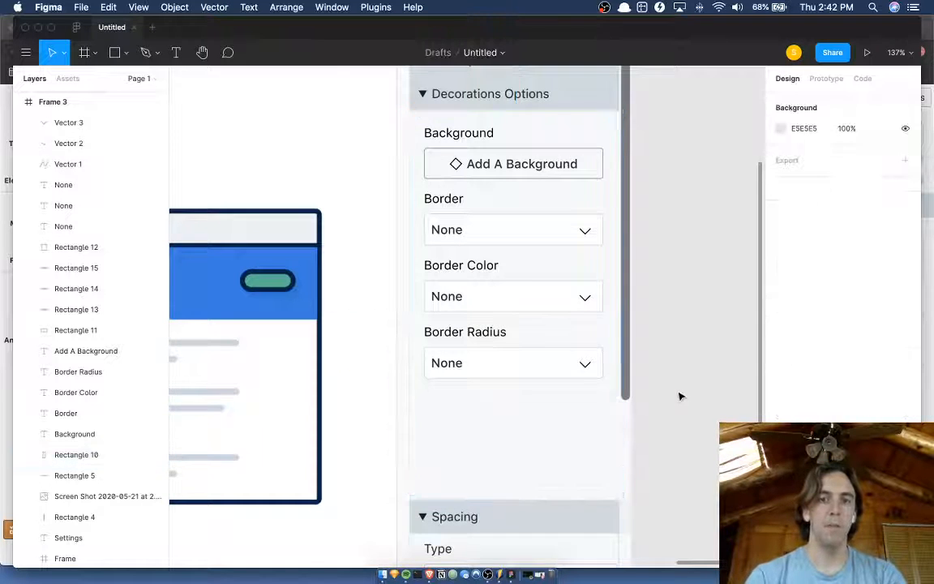
Compare the redesigned Decorations Options section with the original one in the neighbouring frame.
{"action": "scroll", "coordinate": [680, 395], "scroll_direction": "down", "scroll_amount": 5}
{"action": "scroll", "coordinate": [599, 298], "scroll_direction": "down", "scroll_amount": 2}
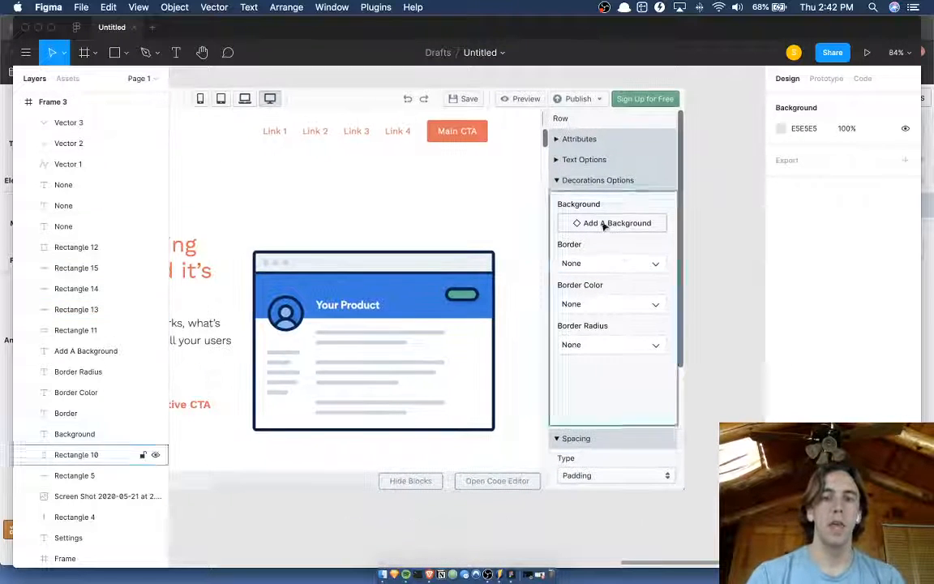
{"action": "scroll", "coordinate": [587, 284], "scroll_direction": "left", "scroll_amount": 8}
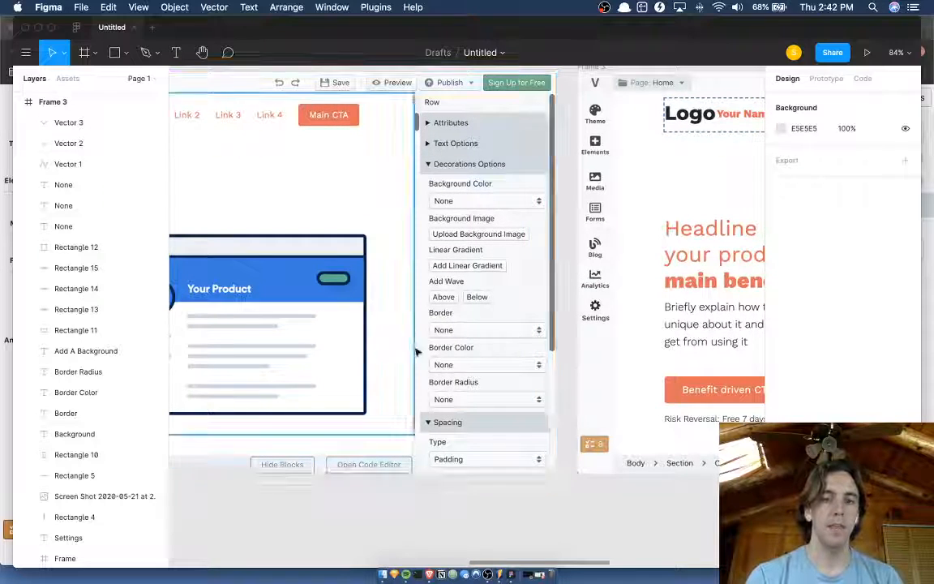
{"action": "scroll", "coordinate": [465, 400], "scroll_direction": "up", "scroll_amount": 5}
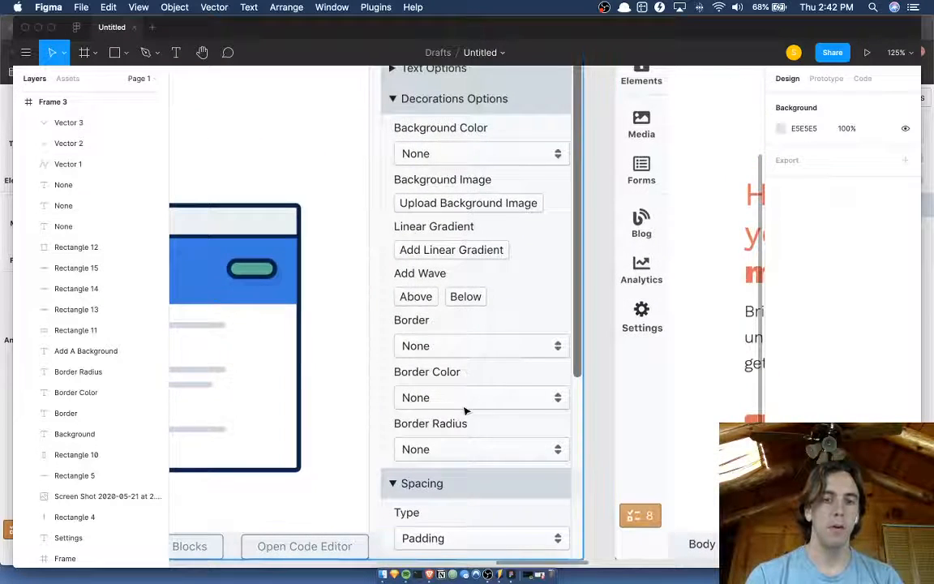
{"action": "scroll", "coordinate": [464, 410], "scroll_direction": "right", "scroll_amount": 15}
{"action": "scroll", "coordinate": [464, 410], "scroll_direction": "left", "scroll_amount": 5}
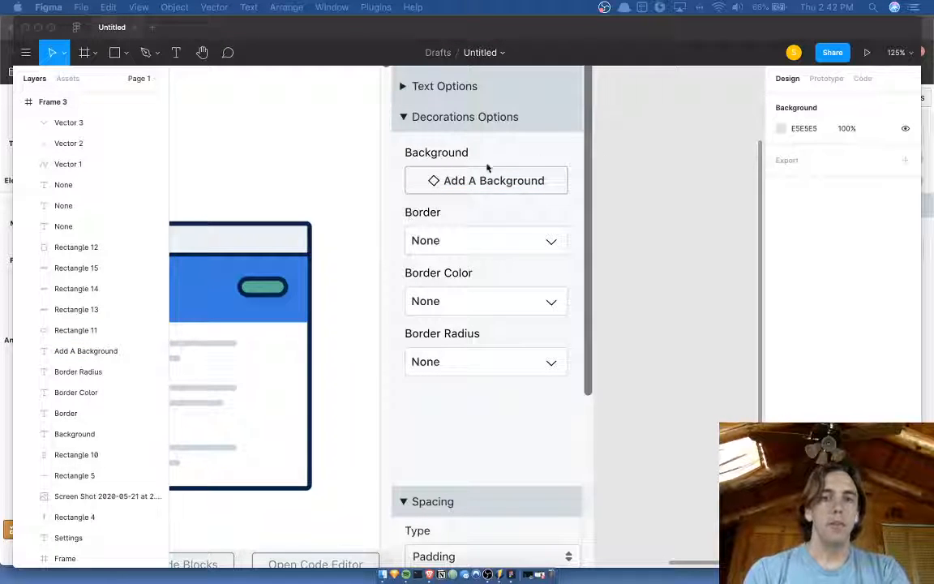
Delete the diamond icon from the Add A Background button and centre its label horizontally at X 1244.
{"action": "left_click", "coordinate": [440, 188]}
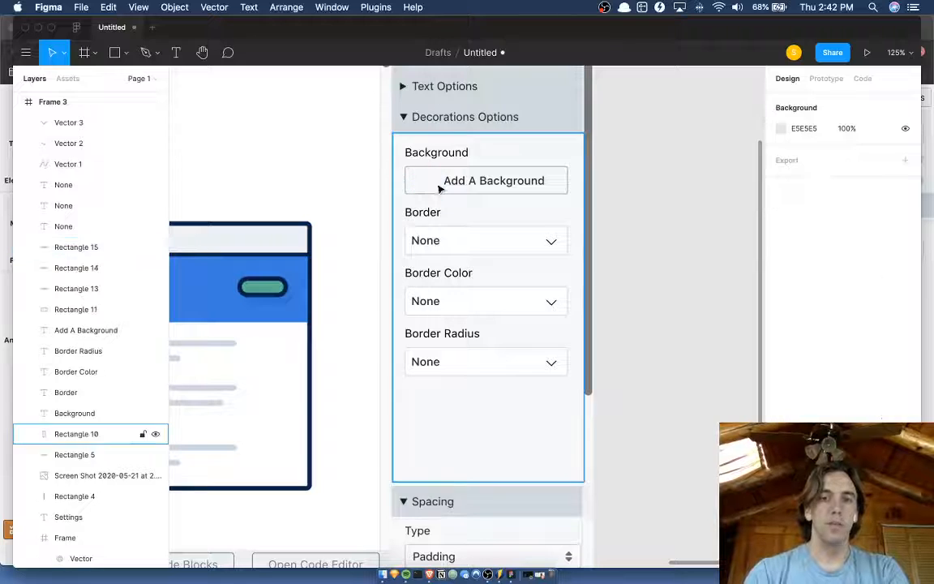
{"action": "left_click", "coordinate": [486, 180]}
{"action": "key", "text": "alt"}
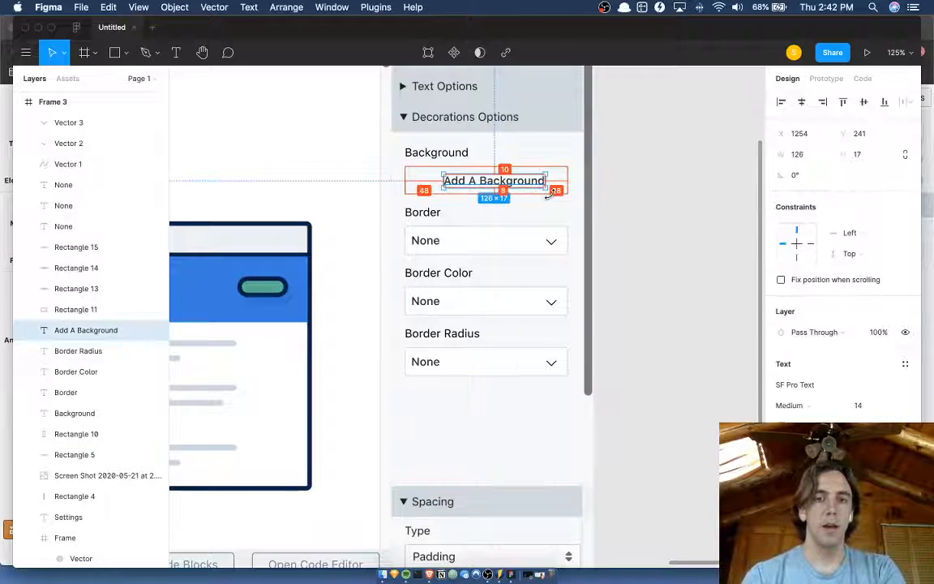
{"action": "key", "text": "shift+Left"}
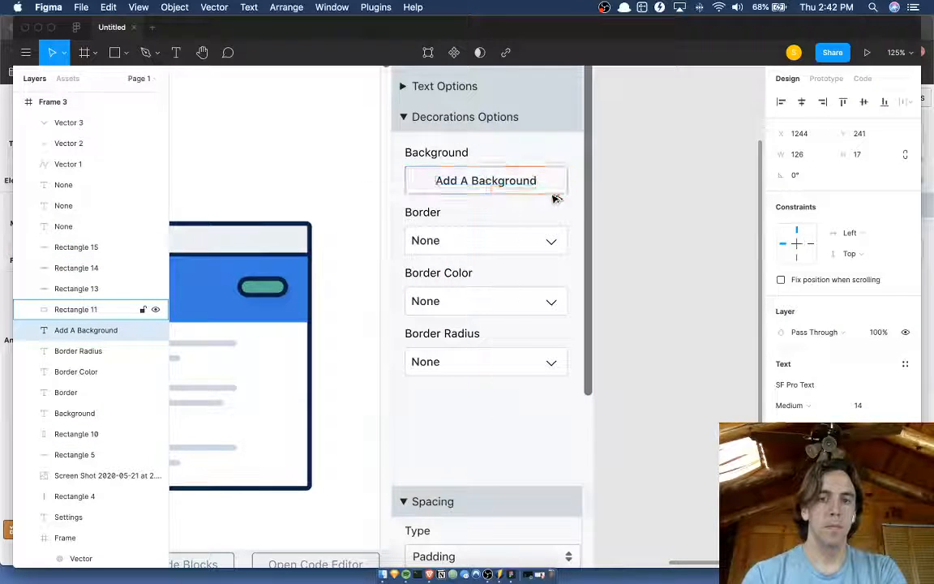
{"action": "left_click", "coordinate": [623, 198]}
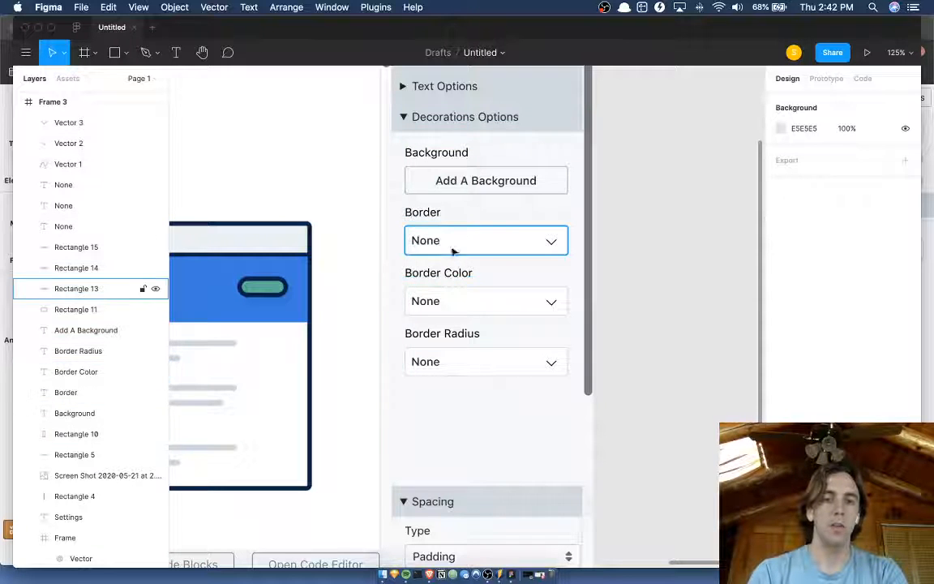
{"action": "scroll", "coordinate": [514, 369], "scroll_direction": "down", "scroll_amount": 2}
{"action": "left_click", "coordinate": [508, 379]}
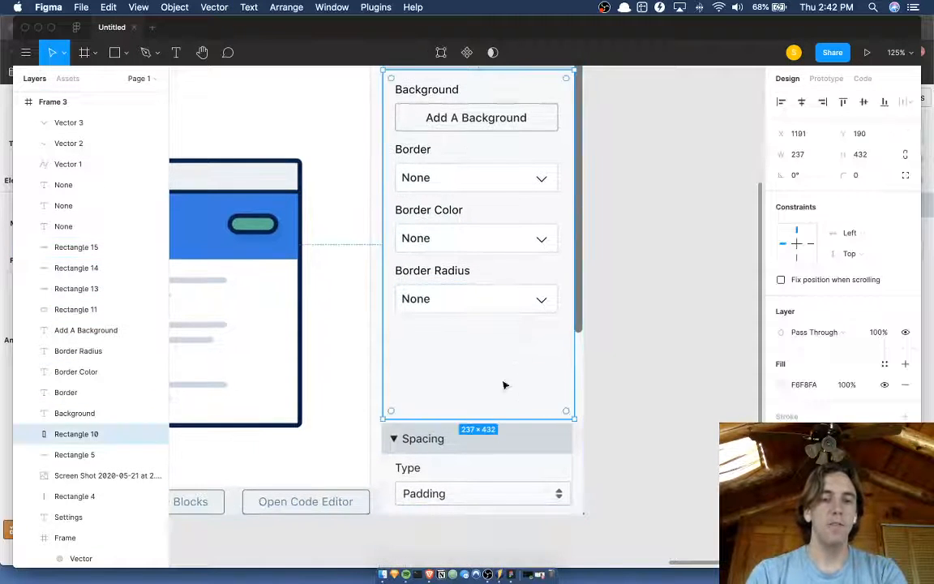
{"action": "double_click", "coordinate": [463, 470]}
{"action": "scroll", "coordinate": [558, 372], "scroll_direction": "down", "scroll_amount": 3}
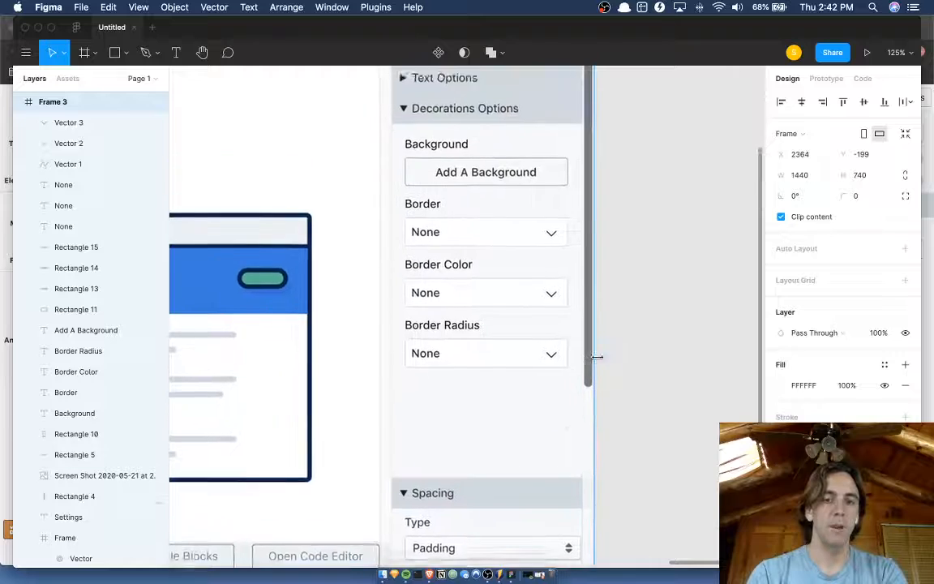
{"action": "left_click", "coordinate": [539, 341]}
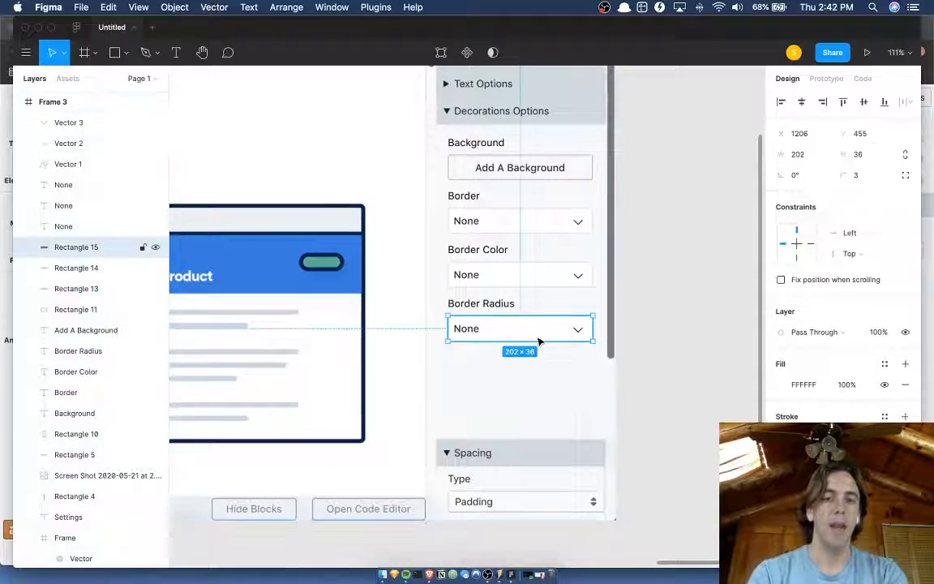
Switch to Brave and view the original Decorations Options section in the Versoly editor.
{"action": "key", "text": "ctrl+Up"}
{"action": "left_click", "coordinate": [288, 439]}
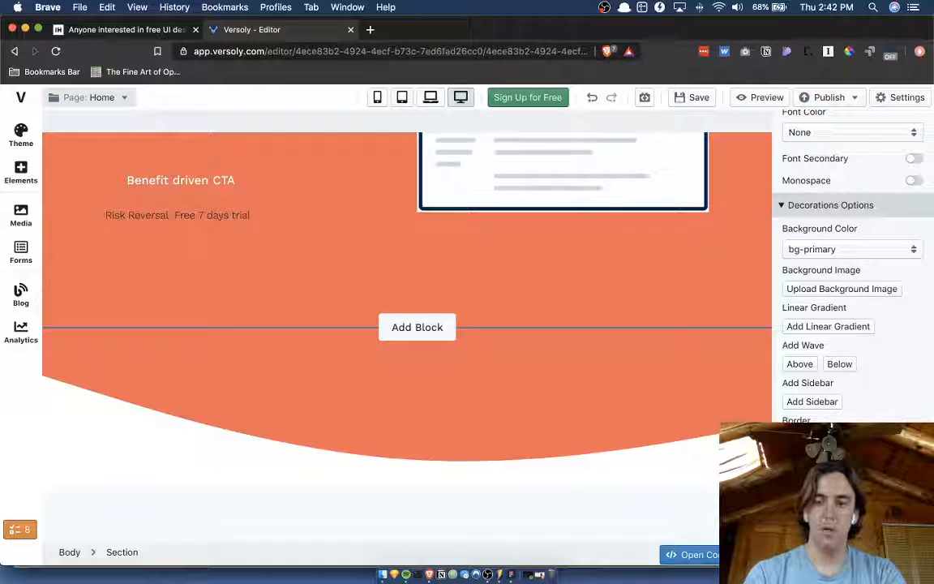
Switch back to Figma and import the desktop screenshot ending in 42.50 PM, showing the open Border Color dropdown, into Frame 2.
{"action": "key", "text": "ctrl+Up"}
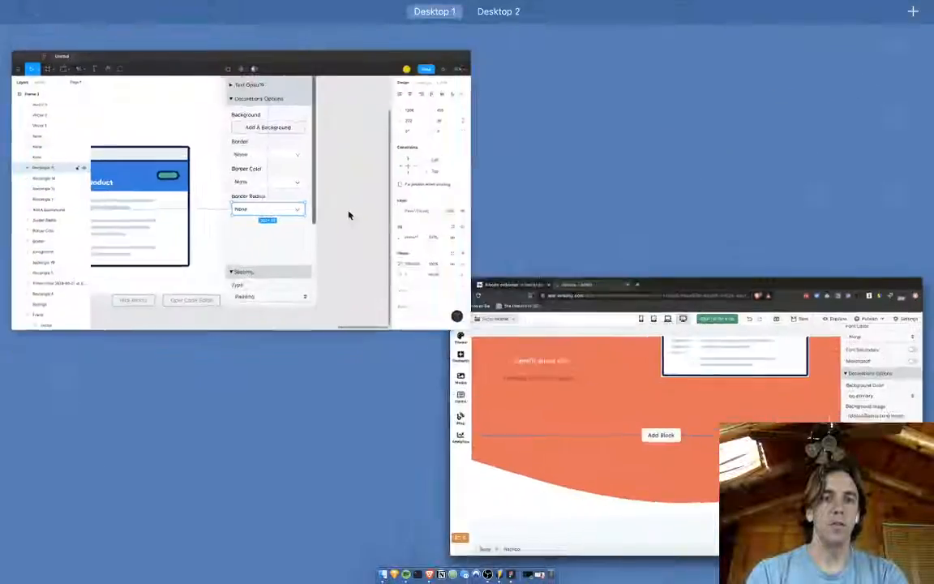
{"action": "left_click", "coordinate": [348, 215]}
{"action": "key", "text": "F11"}
{"action": "key", "text": "F11"}
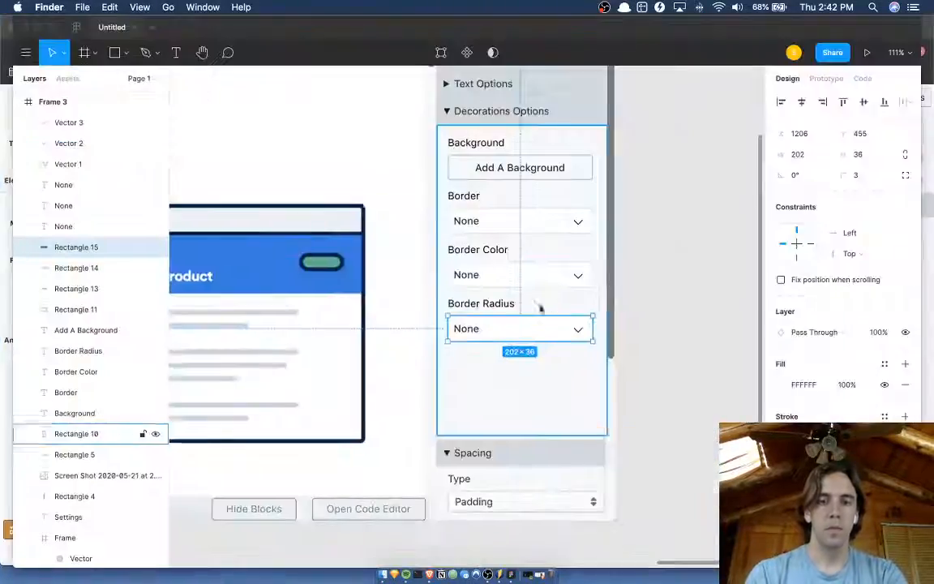
{"action": "key", "text": "F11"}
{"action": "key", "text": "F11"}
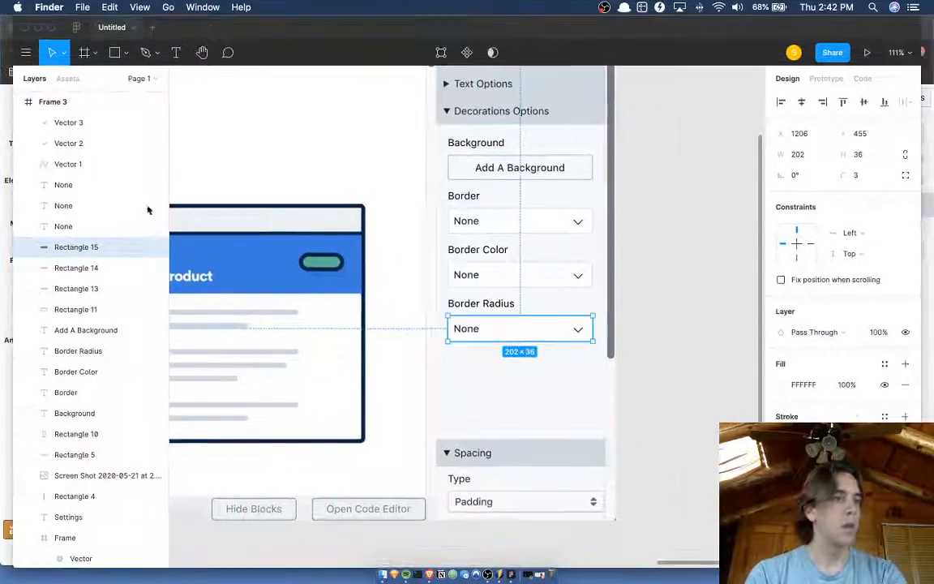
{"action": "key", "text": "ctrl+Up"}
{"action": "key", "text": "ctrl+Up"}
{"action": "key", "text": "F11"}
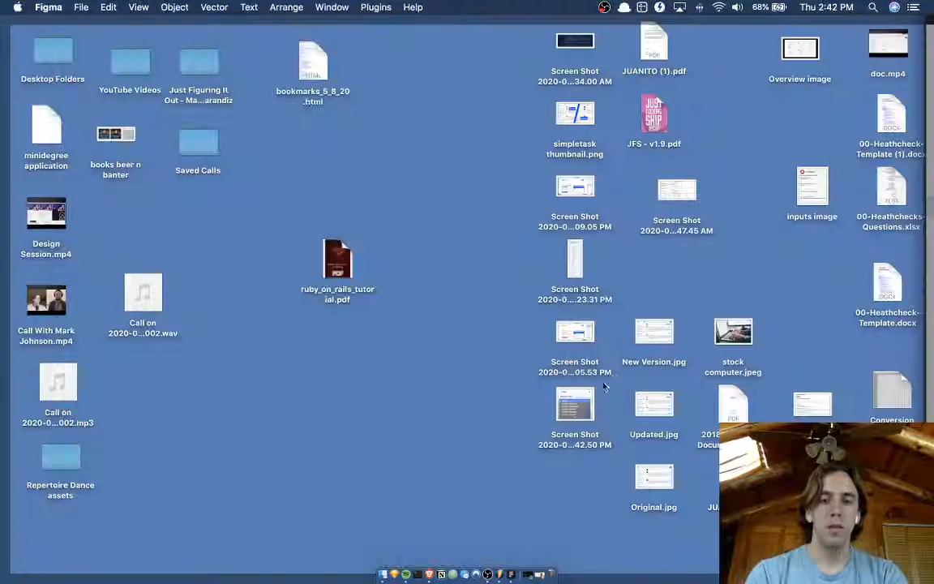
{"action": "left_click_drag", "start_coordinate": [573, 402], "coordinate": [602, 354]}
Position the open-dropdown screenshot over the Border and Border Color fields in Frame 2's sidebar, at about X 1182, Y 457.
{"action": "scroll", "coordinate": [525, 427], "scroll_direction": "down", "scroll_amount": 3}
{"action": "scroll", "coordinate": [525, 426], "scroll_direction": "down", "scroll_amount": 5}
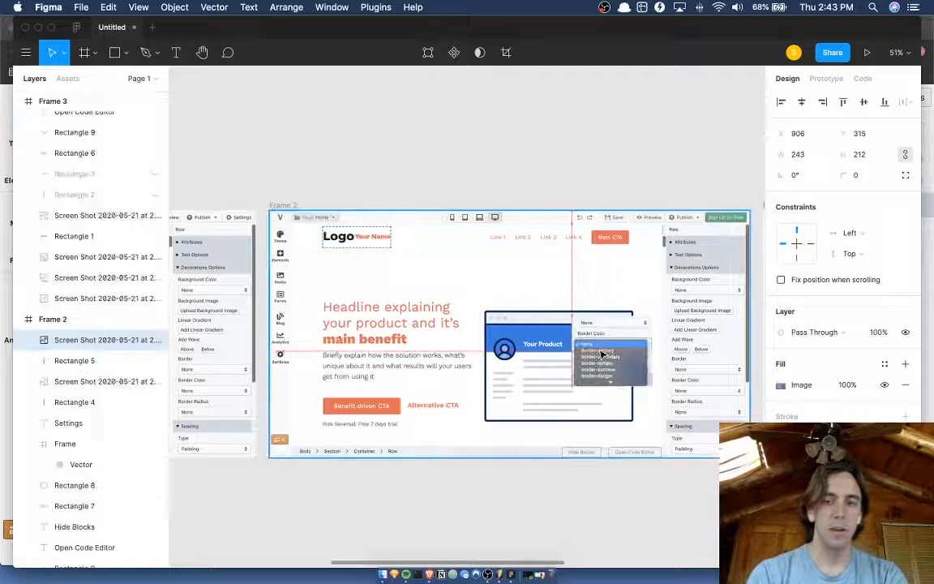
{"action": "scroll", "coordinate": [640, 355], "scroll_direction": "up", "scroll_amount": 5}
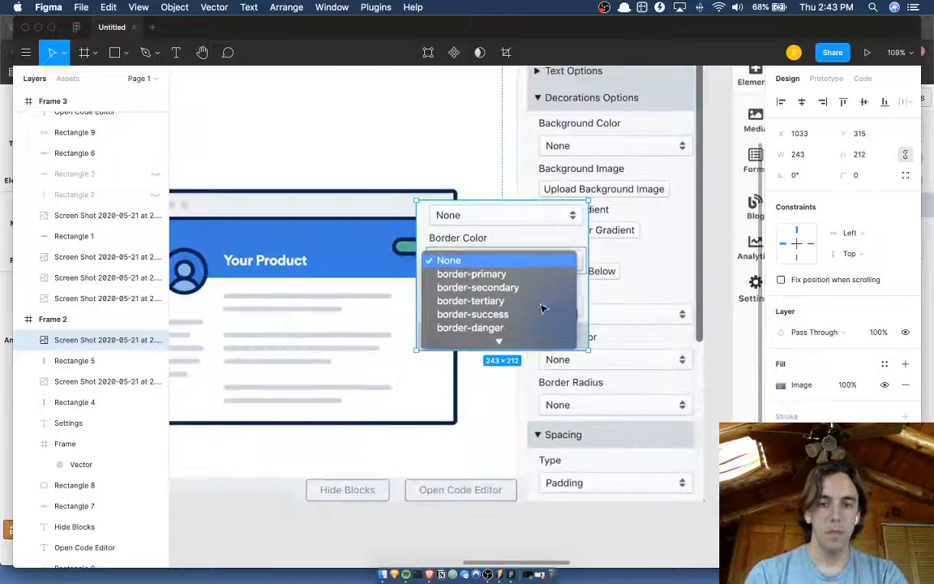
{"action": "left_click_drag", "start_coordinate": [543, 308], "coordinate": [642, 381]}
{"action": "scroll", "coordinate": [643, 381], "scroll_direction": "up", "scroll_amount": 5}
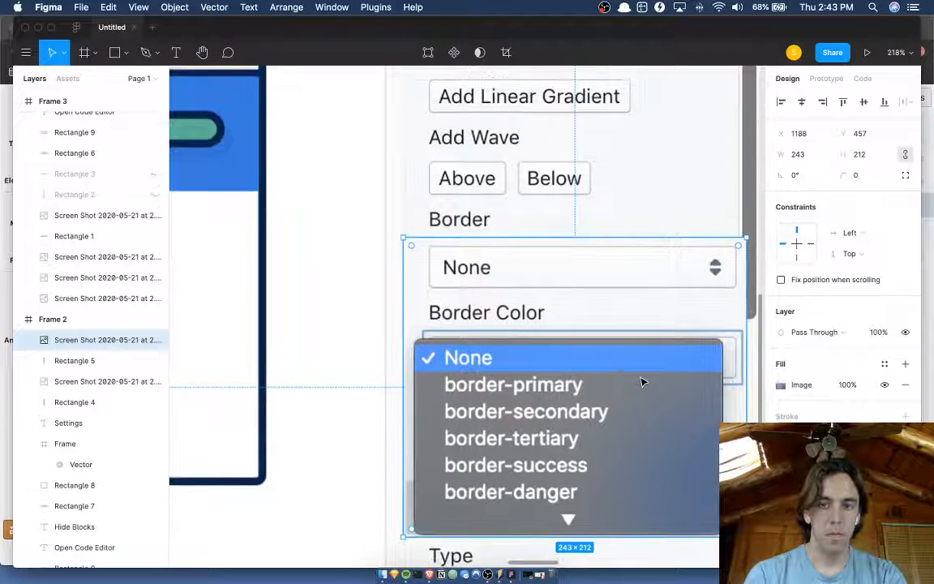
{"action": "key", "text": "Left"}
{"action": "key", "text": "Left"}
{"action": "key", "text": "Left"}
{"action": "key", "text": "Left"}
{"action": "key", "text": "Left"}
{"action": "key", "text": "Left"}
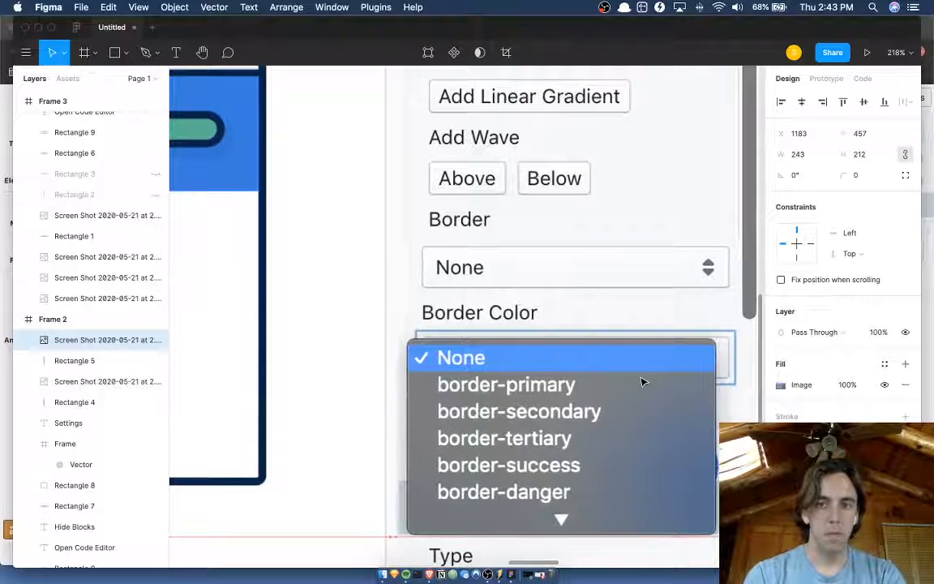
{"action": "key", "text": "Right"}
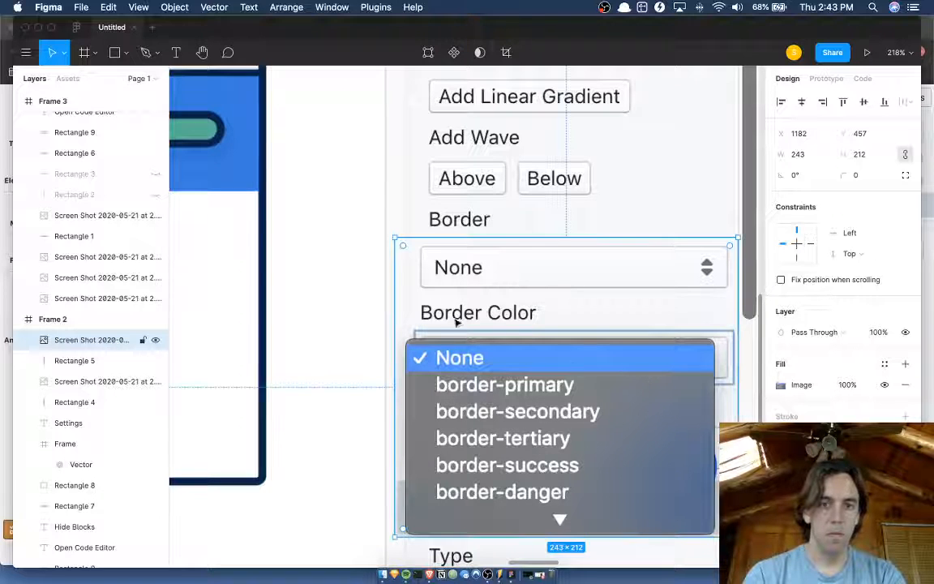
Scale the dropdown screenshot to 236 × 206 and align it with the sidebar fields at X 1189, Y 455.
{"action": "left_click_drag", "start_coordinate": [394, 240], "coordinate": [405, 246]}
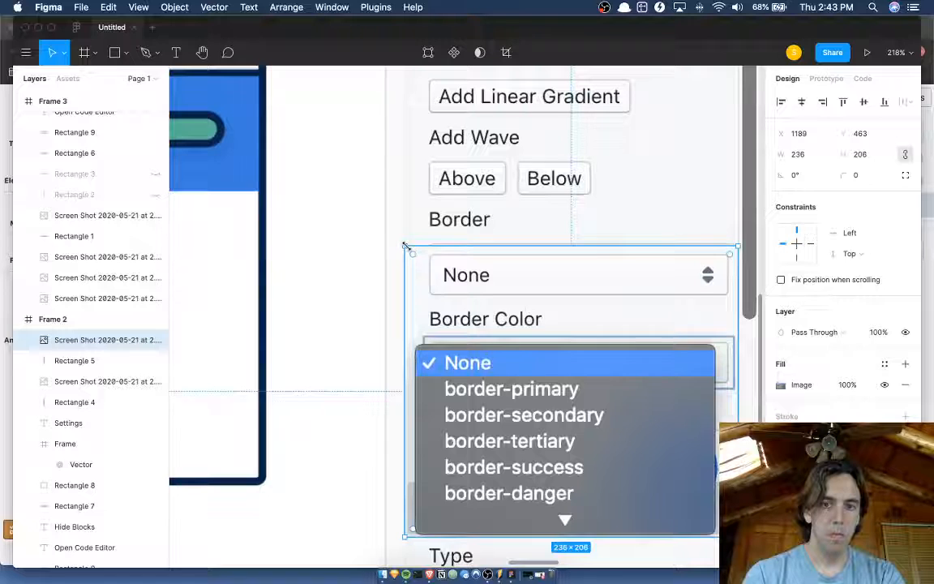
{"action": "key", "text": "Up"}
{"action": "key", "text": "Up"}
{"action": "key", "text": "Up"}
{"action": "key", "text": "Up"}
{"action": "key", "text": "Up"}
{"action": "key", "text": "Up"}
{"action": "key", "text": "Up"}
{"action": "key", "text": "Up"}
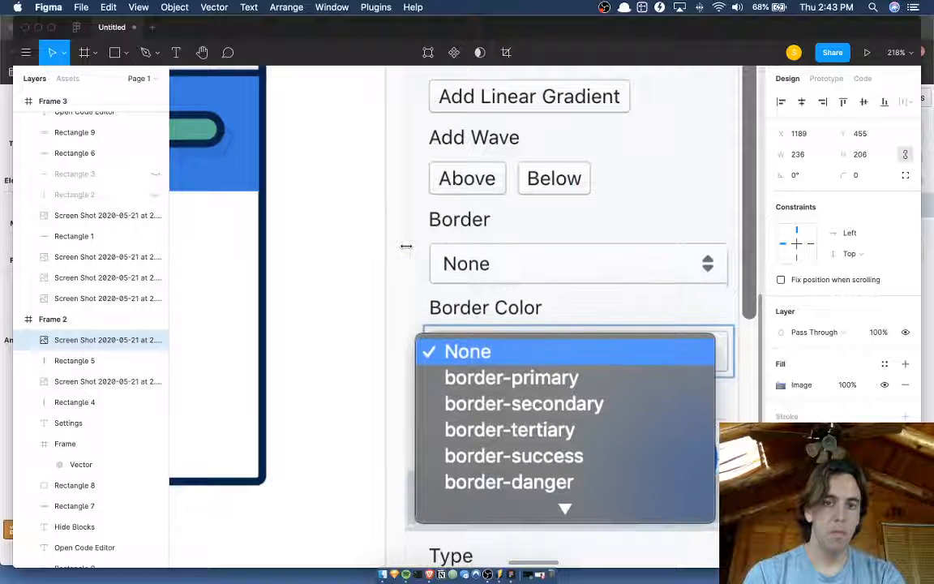
Examine how the pasted Border Color dropdown fits the surrounding sidebar in Frame 2, including its lower edge above the Type field.
{"action": "scroll", "coordinate": [407, 246], "scroll_direction": "down", "scroll_amount": 5}
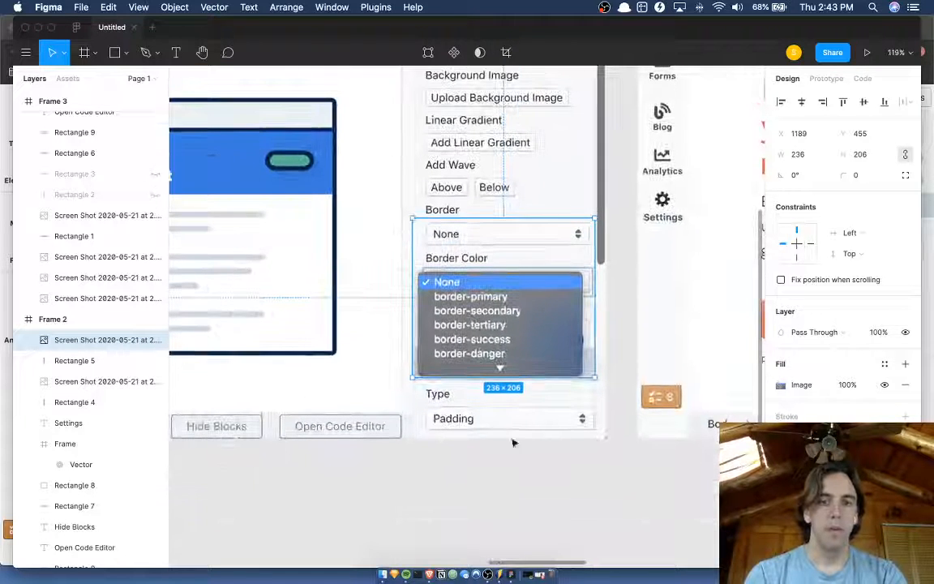
{"action": "left_click", "coordinate": [581, 549]}
{"action": "scroll", "coordinate": [529, 496], "scroll_direction": "up", "scroll_amount": 5}
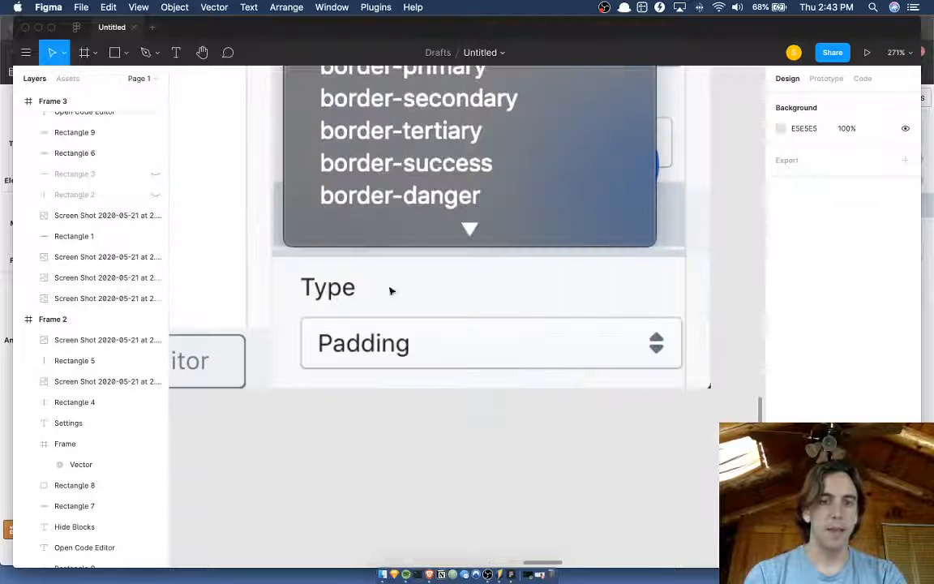
{"action": "left_click", "coordinate": [275, 246]}
{"action": "scroll", "coordinate": [275, 249], "scroll_direction": "up", "scroll_amount": 5}
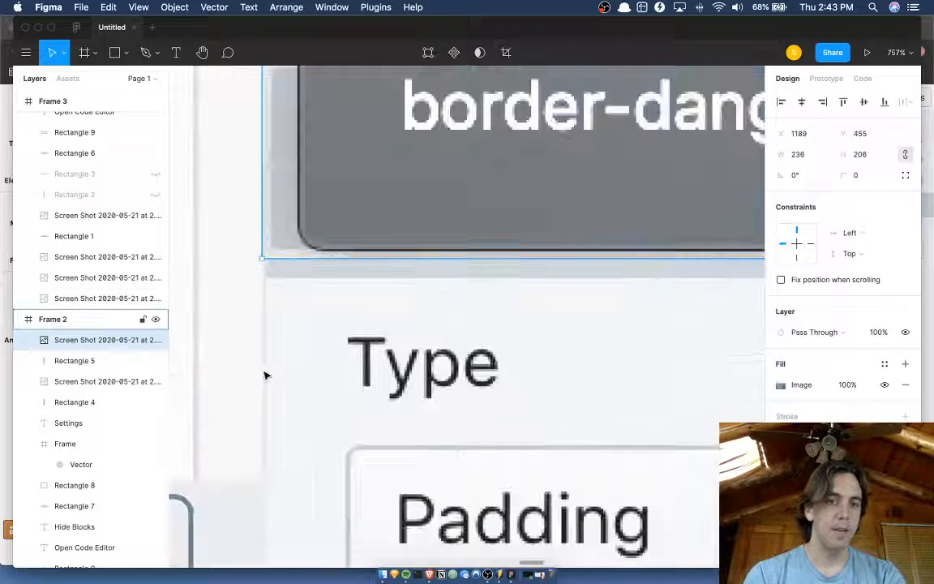
{"action": "left_click", "coordinate": [265, 376]}
{"action": "scroll", "coordinate": [265, 375], "scroll_direction": "down", "scroll_amount": 8}
{"action": "left_click", "coordinate": [325, 473]}
{"action": "scroll", "coordinate": [324, 474], "scroll_direction": "left", "scroll_amount": 10}
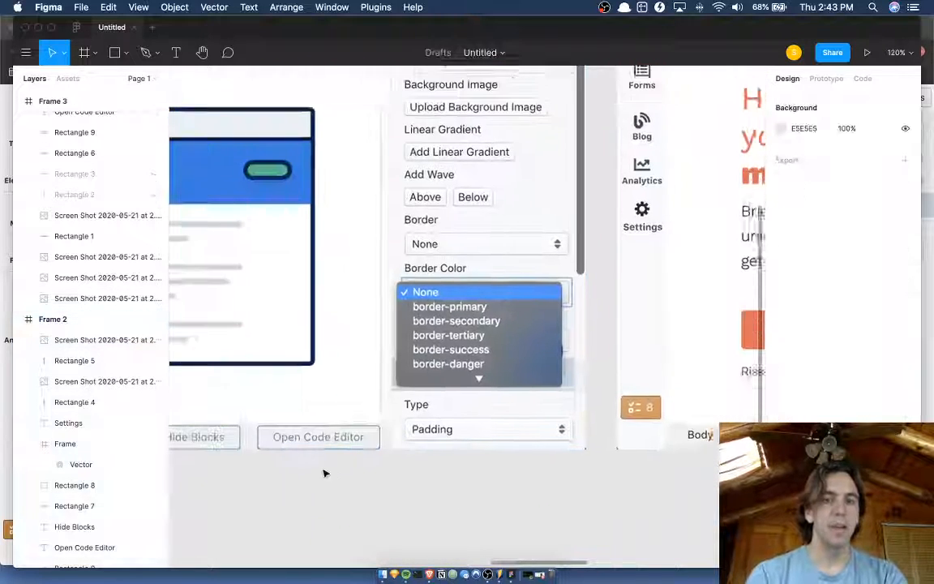
{"action": "scroll", "coordinate": [459, 313], "scroll_direction": "right", "scroll_amount": 1}
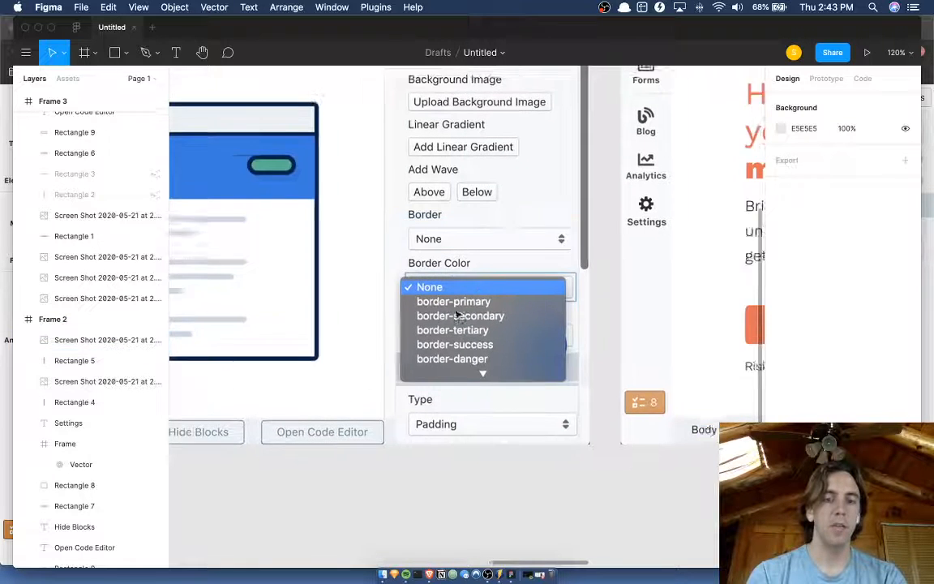
{"action": "scroll", "coordinate": [457, 313], "scroll_direction": "down", "scroll_amount": 4}
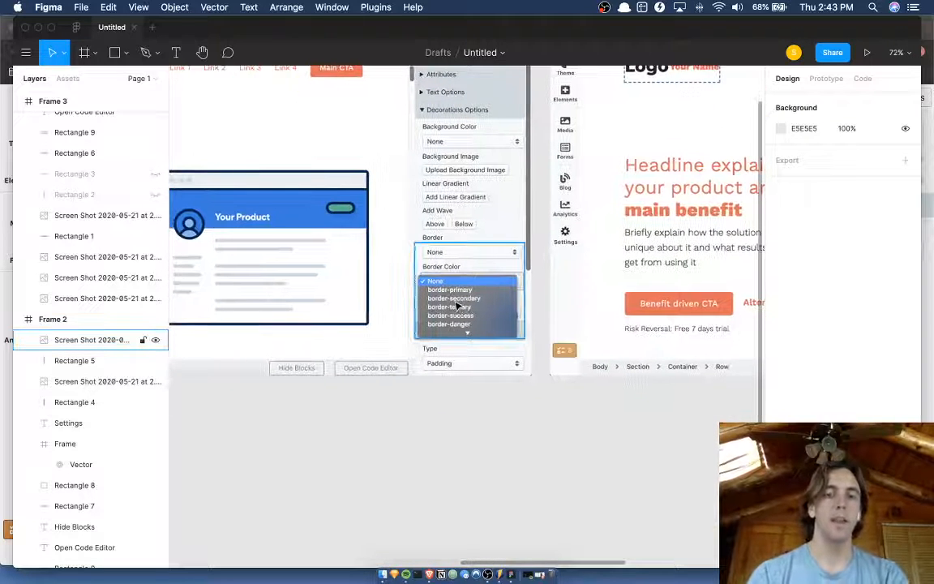
{"action": "scroll", "coordinate": [458, 306], "scroll_direction": "right", "scroll_amount": 1}
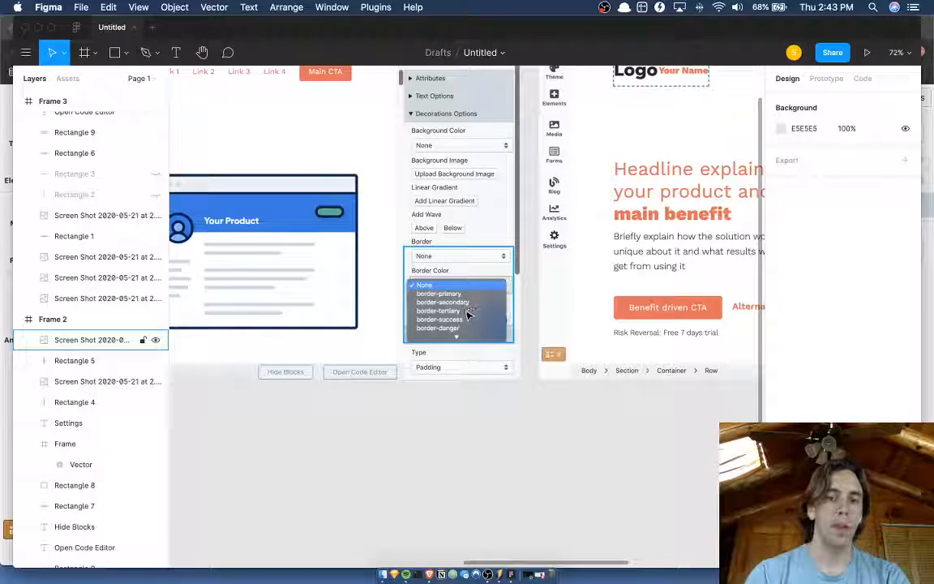
{"action": "scroll", "coordinate": [466, 339], "scroll_direction": "up", "scroll_amount": 1}
Switch to the Versoly editor in Brave and examine the Font Size dropdown's choices in the Text Options section.
{"action": "key", "text": "ctrl+Up"}
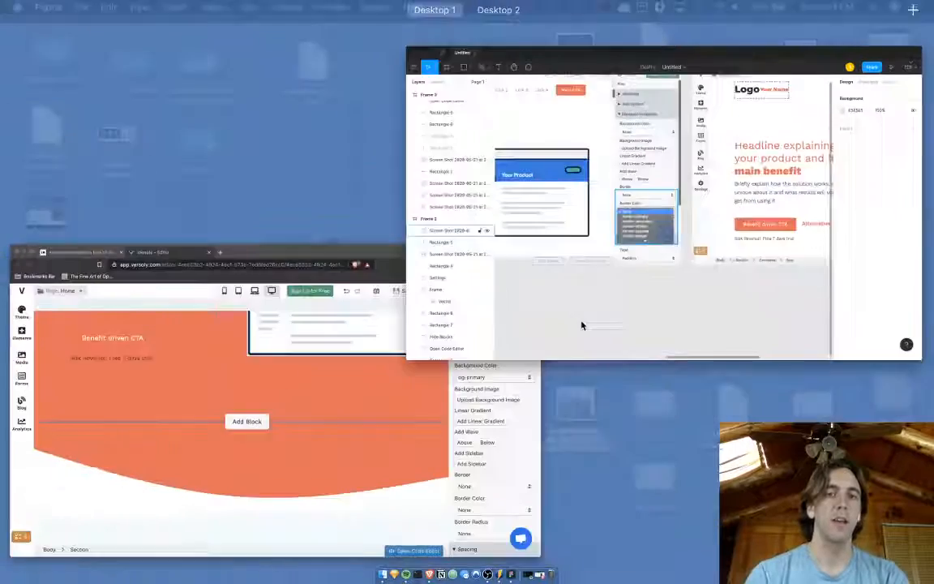
{"action": "left_click", "coordinate": [377, 366]}
{"action": "scroll", "coordinate": [880, 339], "scroll_direction": "down", "scroll_amount": 1}
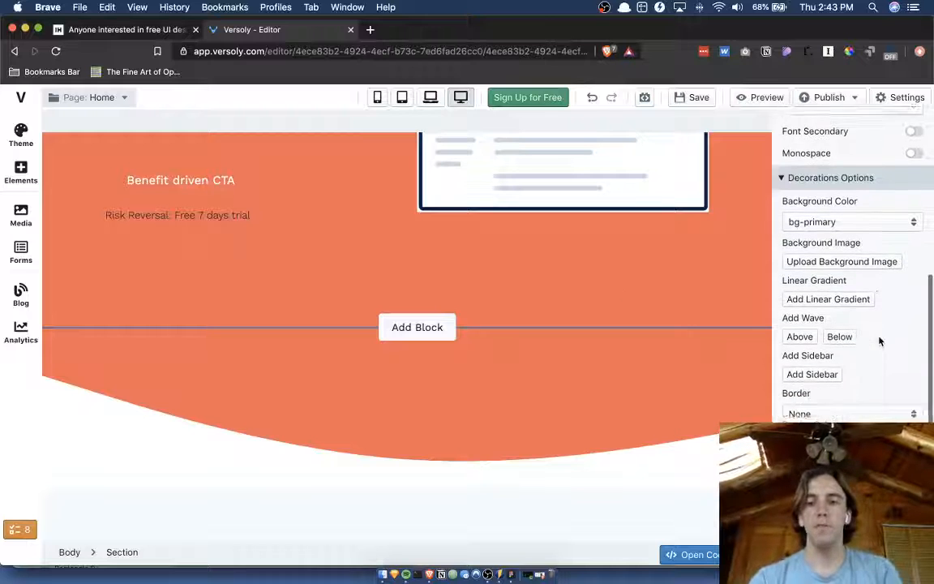
{"action": "scroll", "coordinate": [880, 340], "scroll_direction": "up", "scroll_amount": 4}
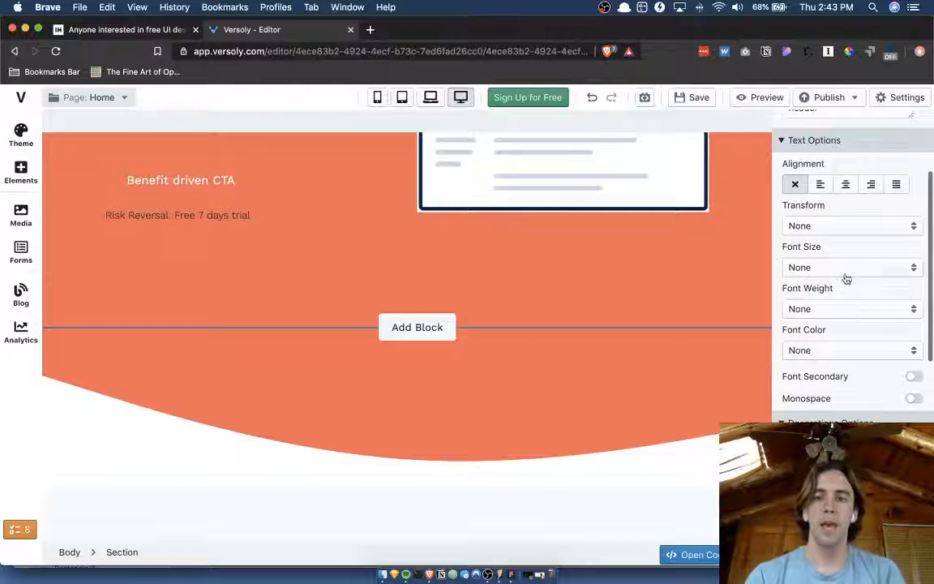
{"action": "left_click", "coordinate": [845, 273]}
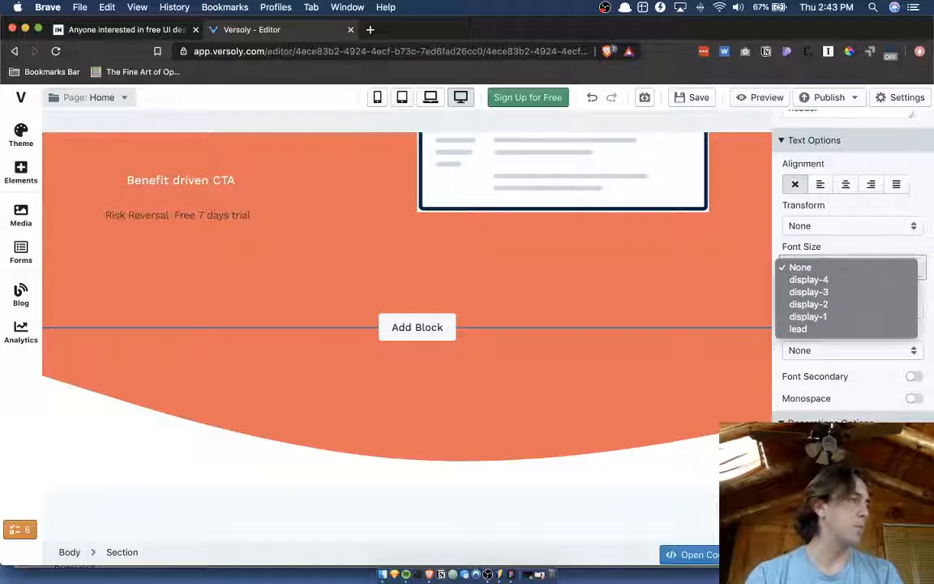
{"action": "key", "text": "Escape"}
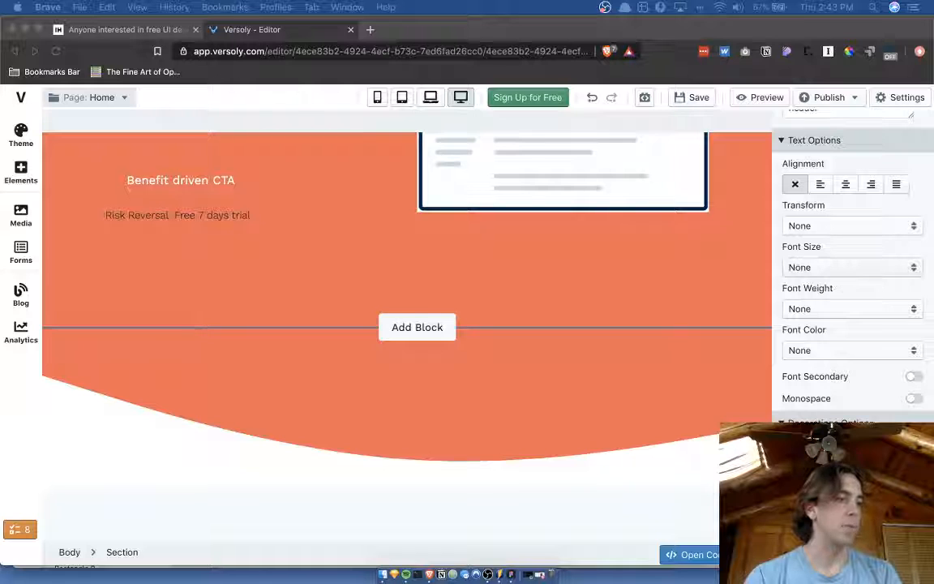
{"action": "left_click", "coordinate": [839, 293]}
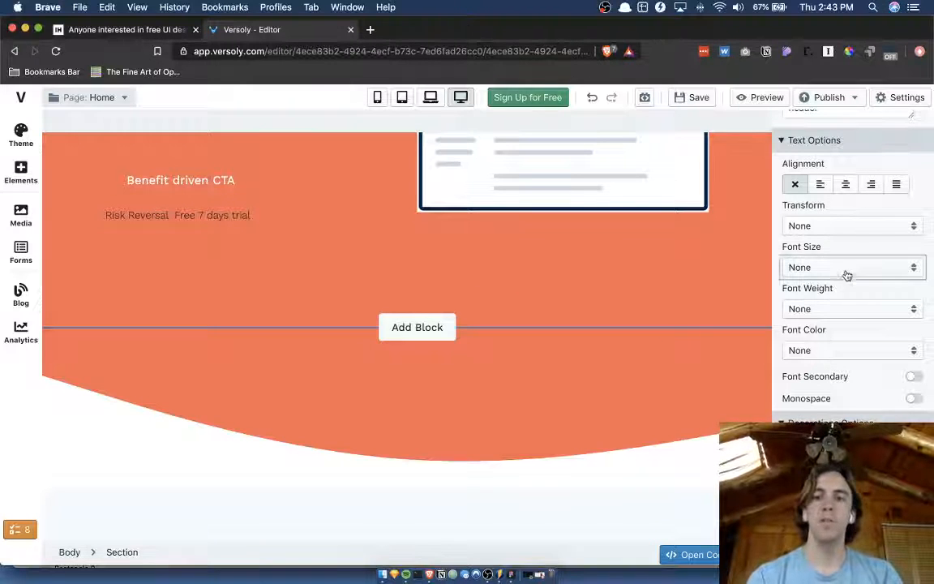
{"action": "left_click", "coordinate": [846, 271]}
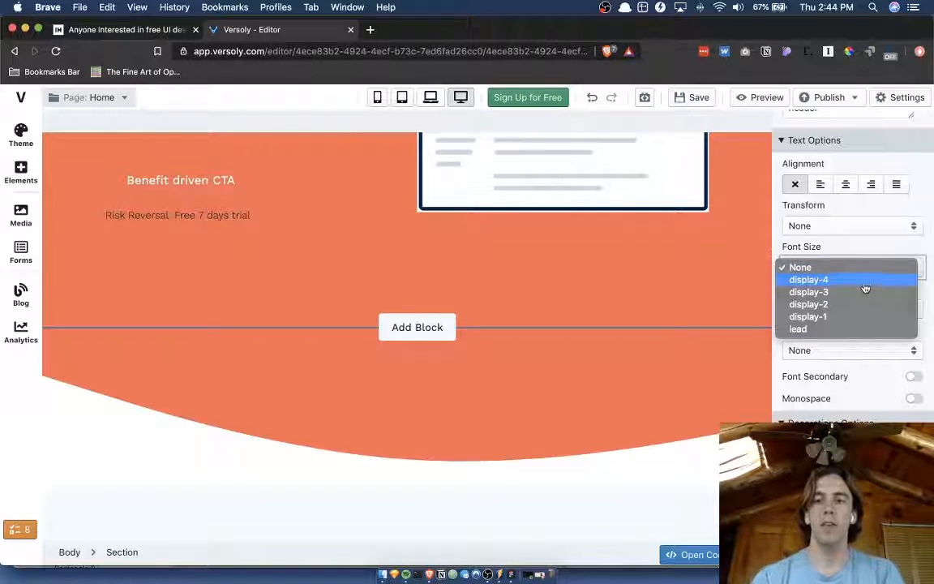
{"action": "left_click", "coordinate": [869, 250]}
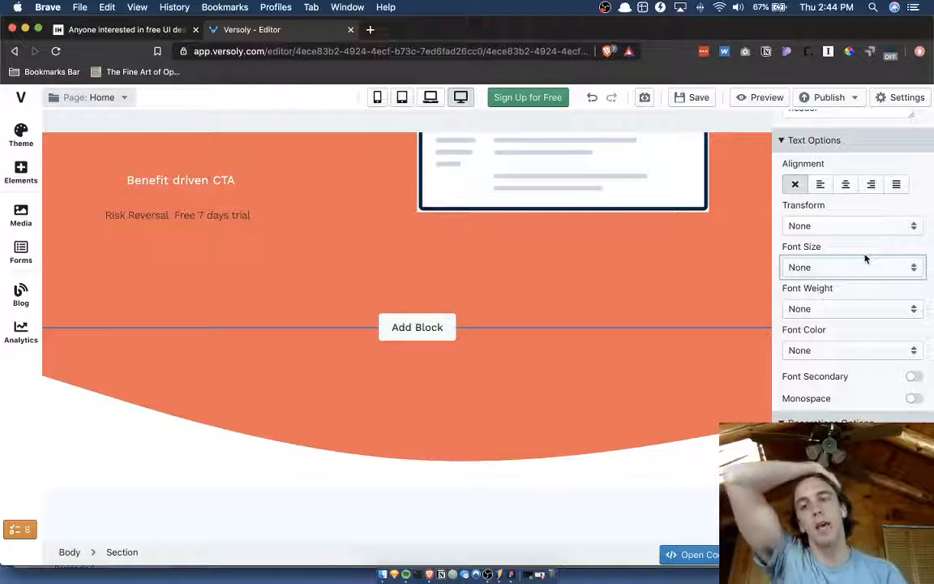
{"action": "left_click", "coordinate": [865, 266]}
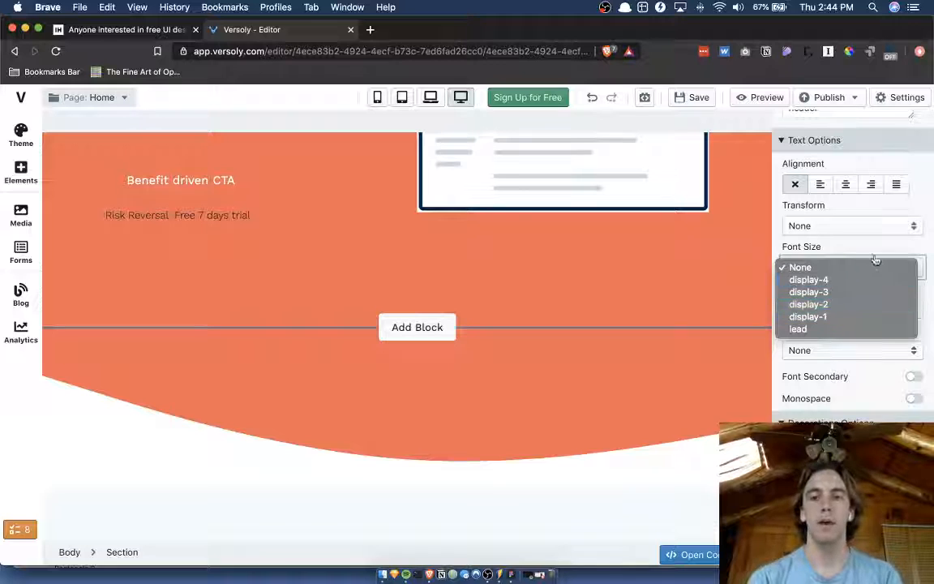
Examine the choices in the Font Weight and Border Color dropdowns of the Versoly editor's sidebar.
{"action": "left_click", "coordinate": [918, 261]}
{"action": "left_click", "coordinate": [859, 308]}
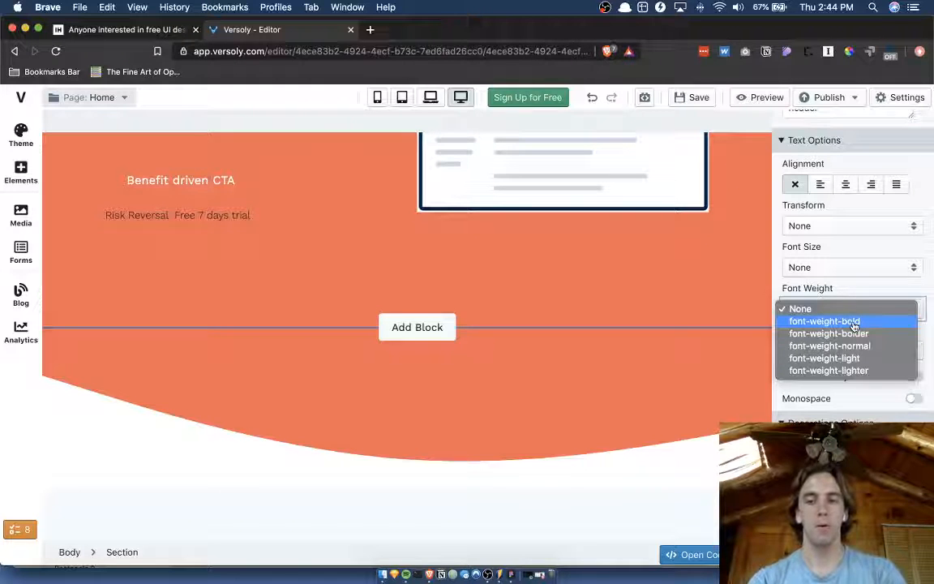
{"action": "key", "text": "Escape"}
{"action": "scroll", "coordinate": [840, 356], "scroll_direction": "down", "scroll_amount": 6}
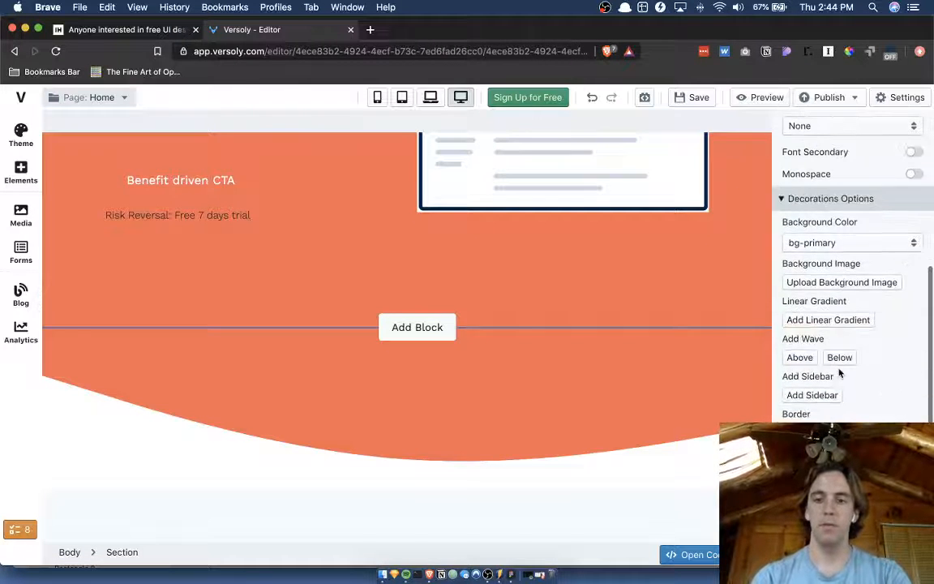
{"action": "scroll", "coordinate": [840, 373], "scroll_direction": "down", "scroll_amount": 3}
{"action": "left_click", "coordinate": [838, 370]}
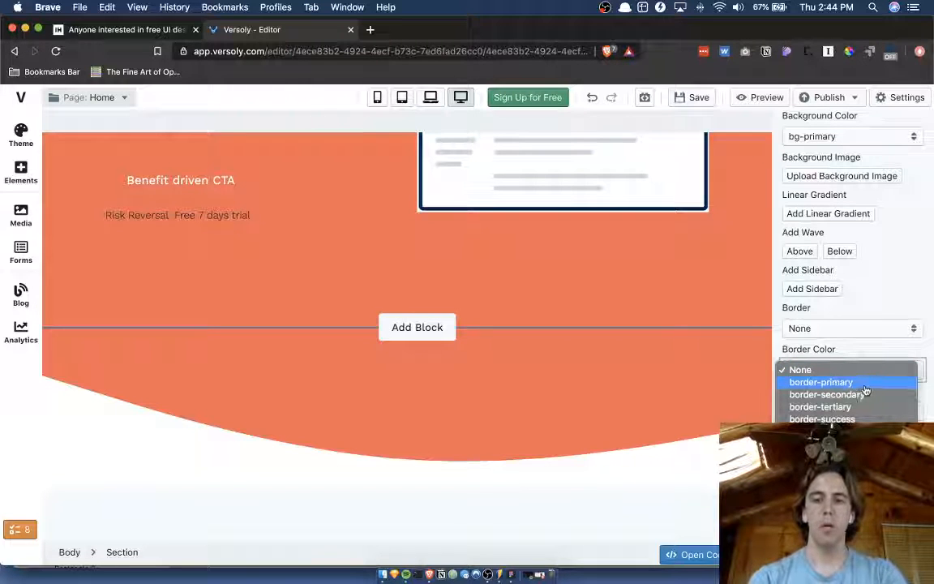
{"action": "key", "text": "Escape"}
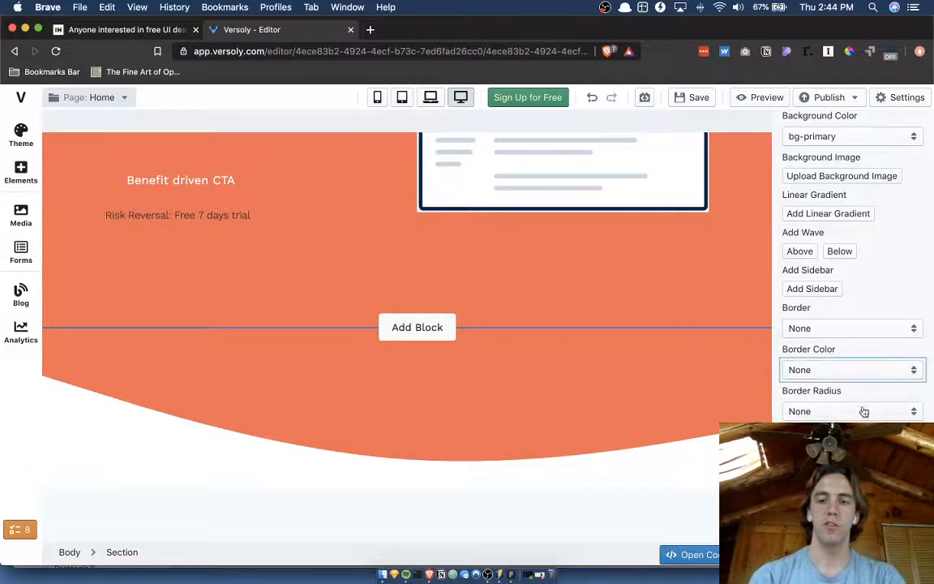
Switch to Figma and duplicate the Border Radius field's box in Frame 3, placing the copy directly below it at Y 491.
{"action": "key", "text": "ctrl+Up"}
{"action": "left_click", "coordinate": [353, 257]}
{"action": "scroll", "coordinate": [518, 325], "scroll_direction": "right", "scroll_amount": 10}
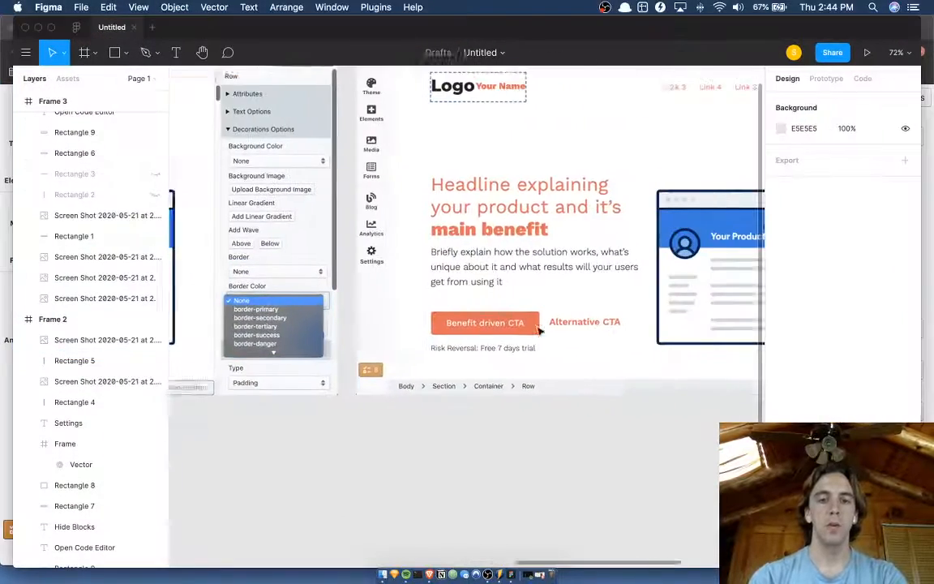
{"action": "scroll", "coordinate": [539, 330], "scroll_direction": "up", "scroll_amount": 5}
{"action": "scroll", "coordinate": [539, 331], "scroll_direction": "up", "scroll_amount": 3}
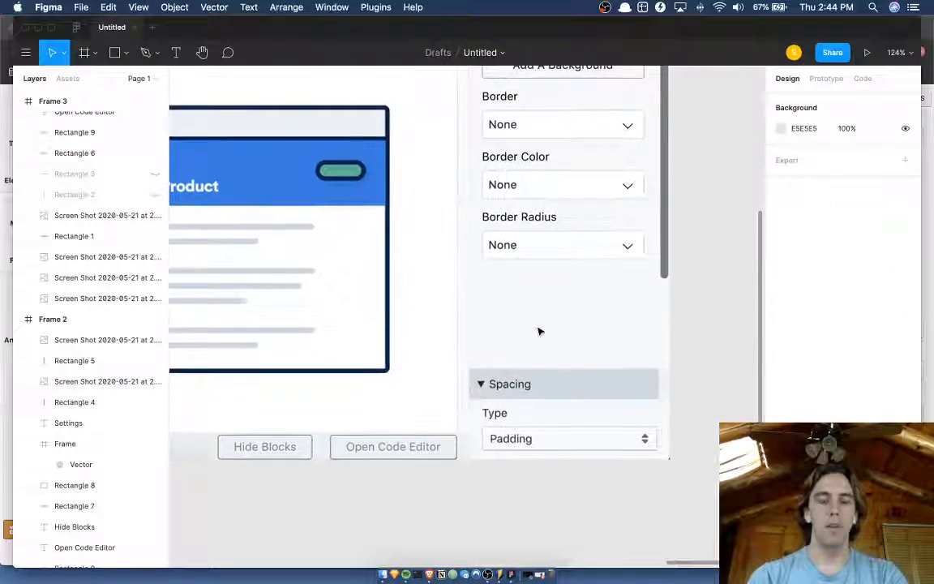
{"action": "scroll", "coordinate": [613, 253], "scroll_direction": "up", "scroll_amount": 5}
{"action": "scroll", "coordinate": [613, 252], "scroll_direction": "left", "scroll_amount": 2}
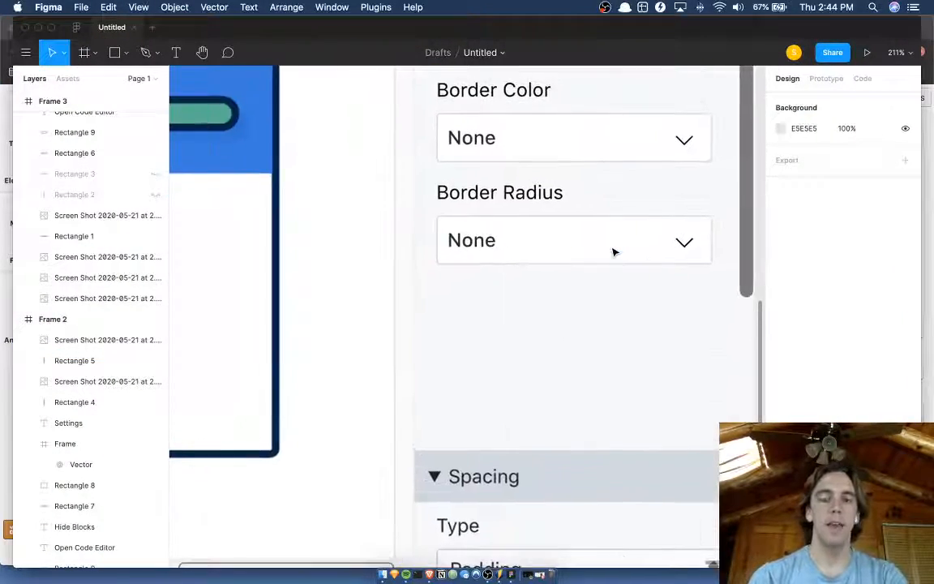
{"action": "scroll", "coordinate": [613, 252], "scroll_direction": "right", "scroll_amount": 2}
{"action": "left_click", "coordinate": [591, 250]}
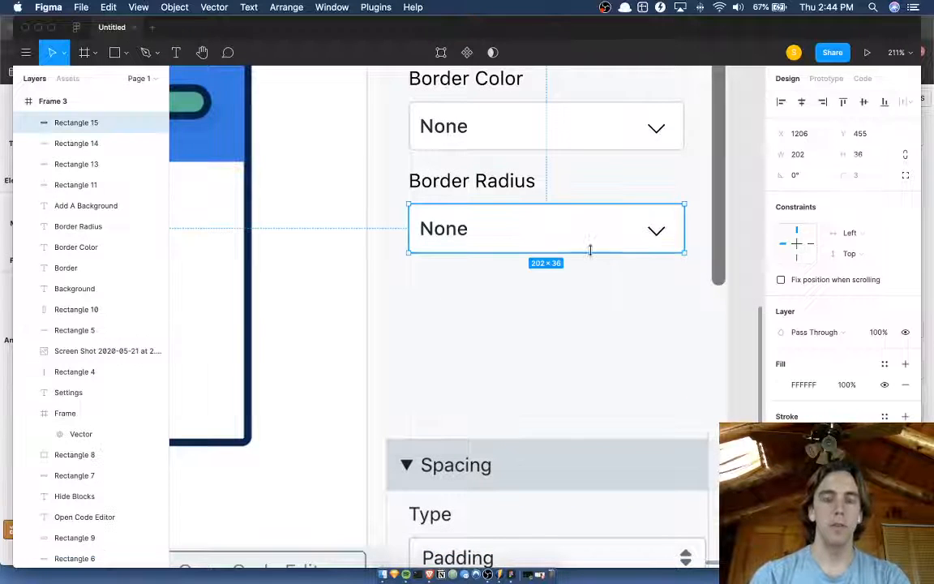
{"action": "scroll", "coordinate": [584, 247], "scroll_direction": "up", "scroll_amount": 3}
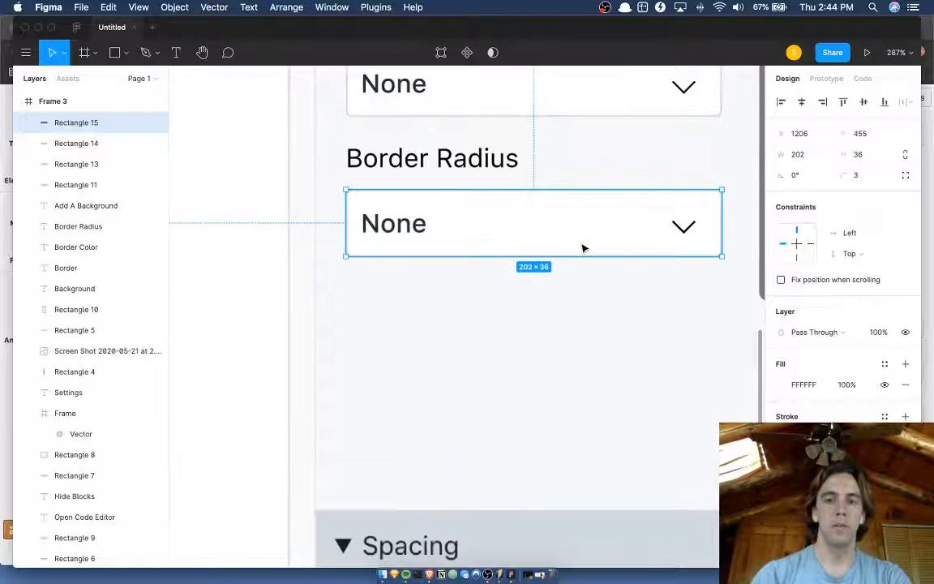
{"action": "scroll", "coordinate": [570, 249], "scroll_direction": "down", "scroll_amount": 2}
{"action": "key", "text": "r"}
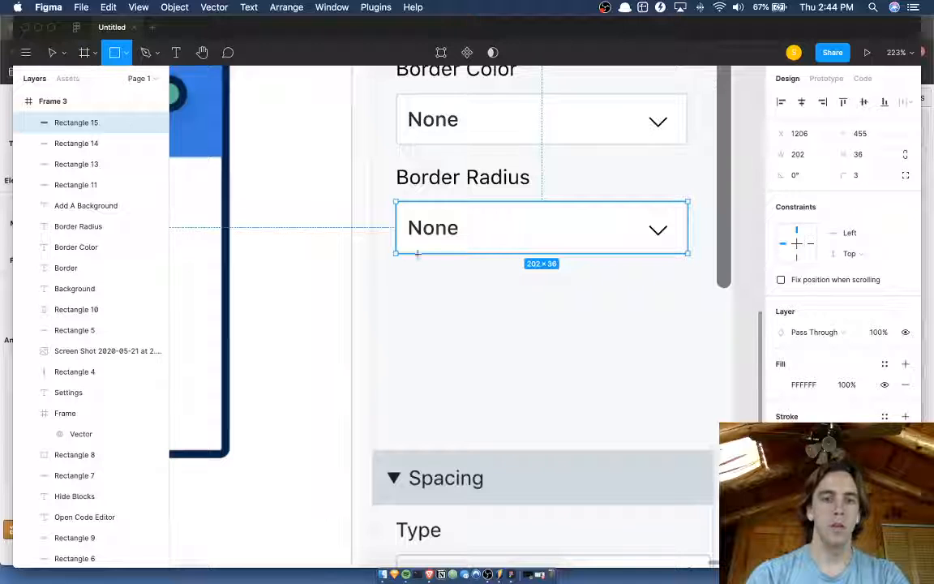
{"action": "key", "text": "v"}
{"action": "key", "text": "super+d"}
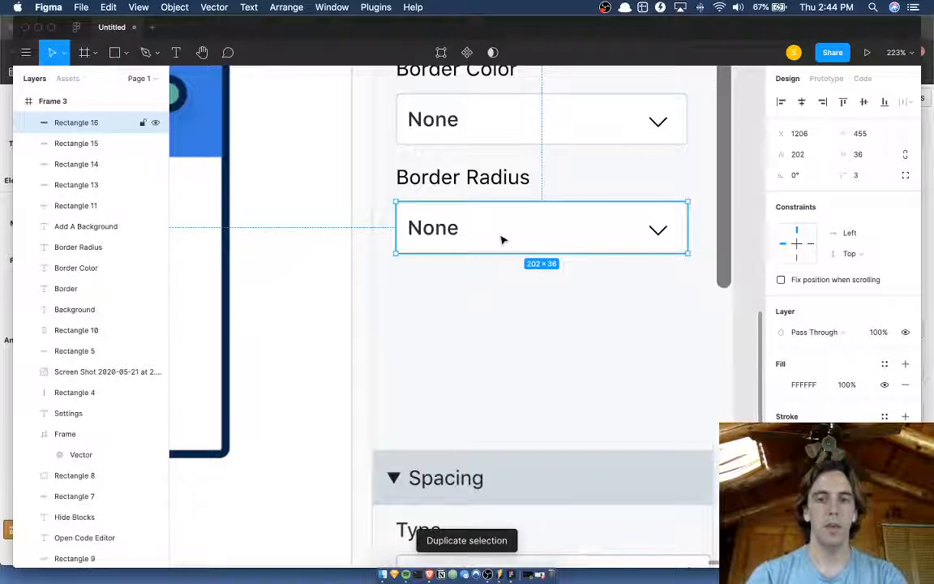
{"action": "key", "text": "Up"}
{"action": "key", "text": "Up"}
{"action": "key", "text": "Up"}
{"action": "key", "text": "Up"}
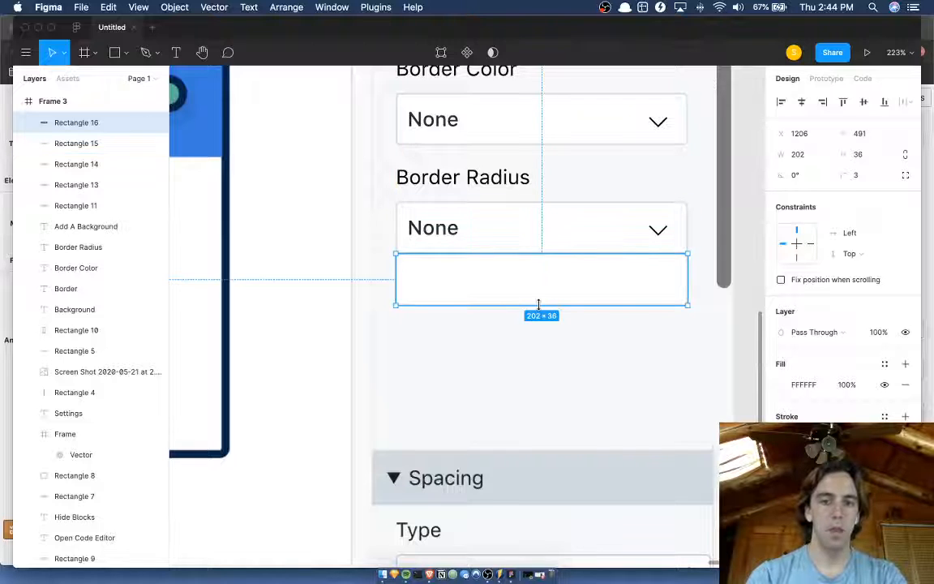
Stretch the copied box under Border Radius to 202 × 111 and nudge it up to Y 490.
{"action": "left_click_drag", "start_coordinate": [538, 306], "coordinate": [537, 414]}
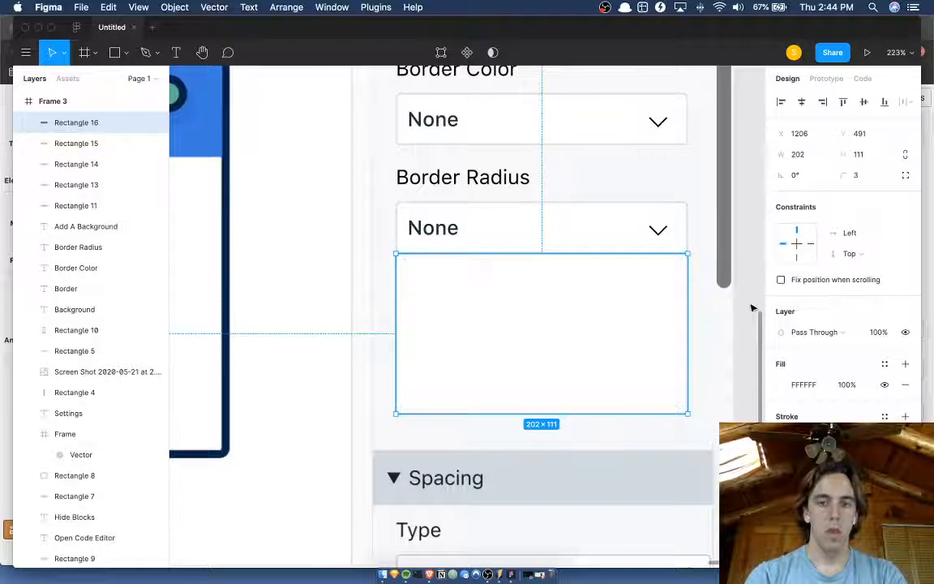
{"action": "left_click", "coordinate": [753, 307]}
{"action": "scroll", "coordinate": [752, 307], "scroll_direction": "right", "scroll_amount": 2}
{"action": "left_click", "coordinate": [564, 302]}
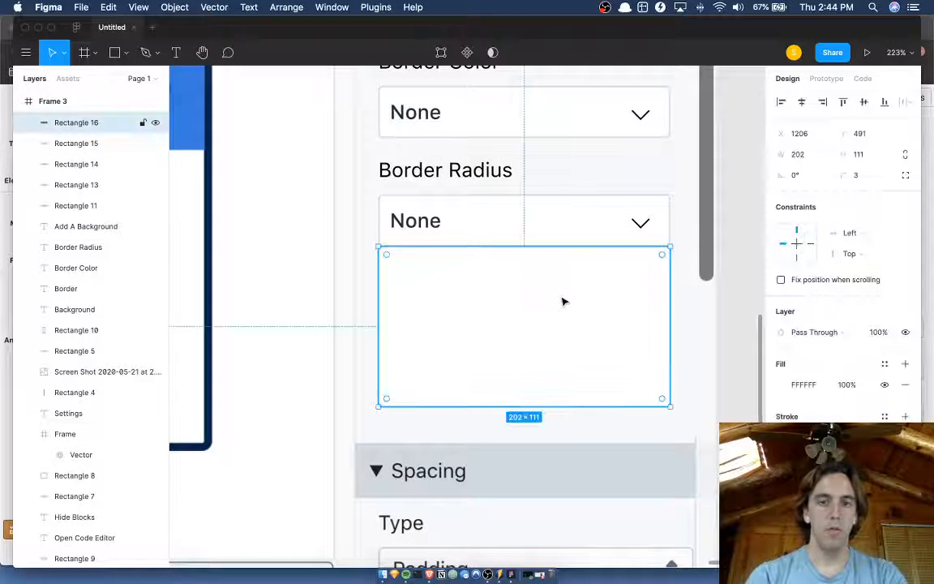
{"action": "key", "text": "Up"}
Set both top corner radii of the dropdown panel box to 0, keeping the bottom corners at 3.
{"action": "scroll", "coordinate": [563, 300], "scroll_direction": "up", "scroll_amount": 5}
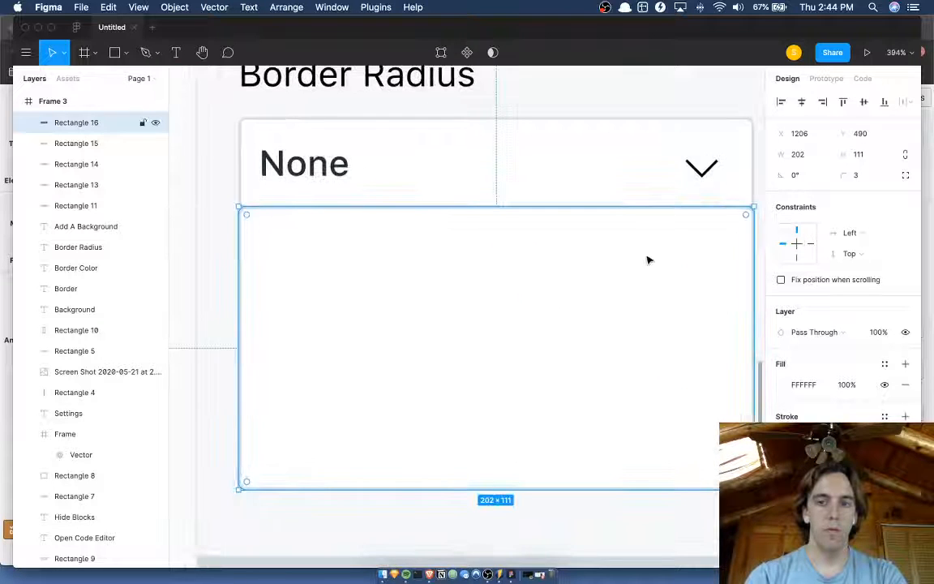
{"action": "scroll", "coordinate": [648, 261], "scroll_direction": "right", "scroll_amount": 1}
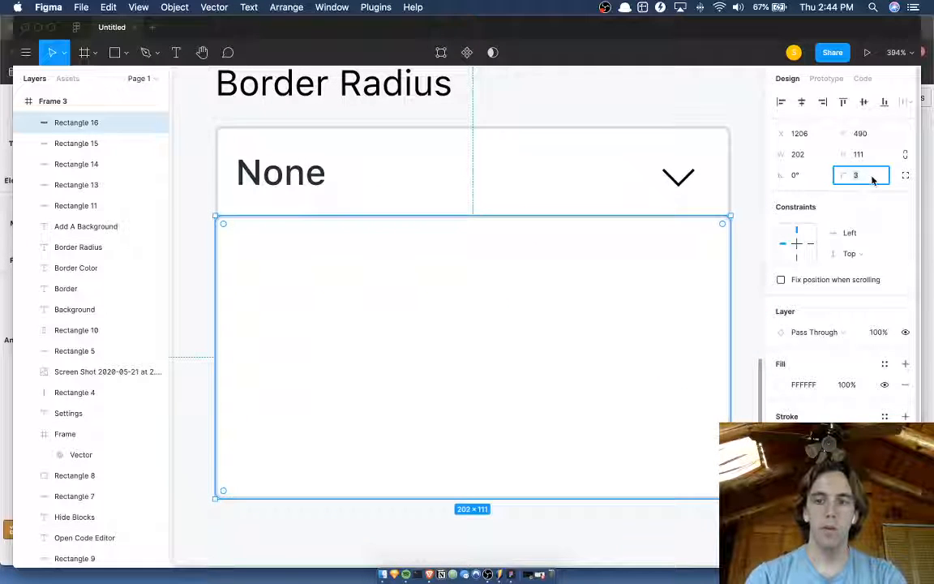
{"action": "left_click", "coordinate": [603, 283]}
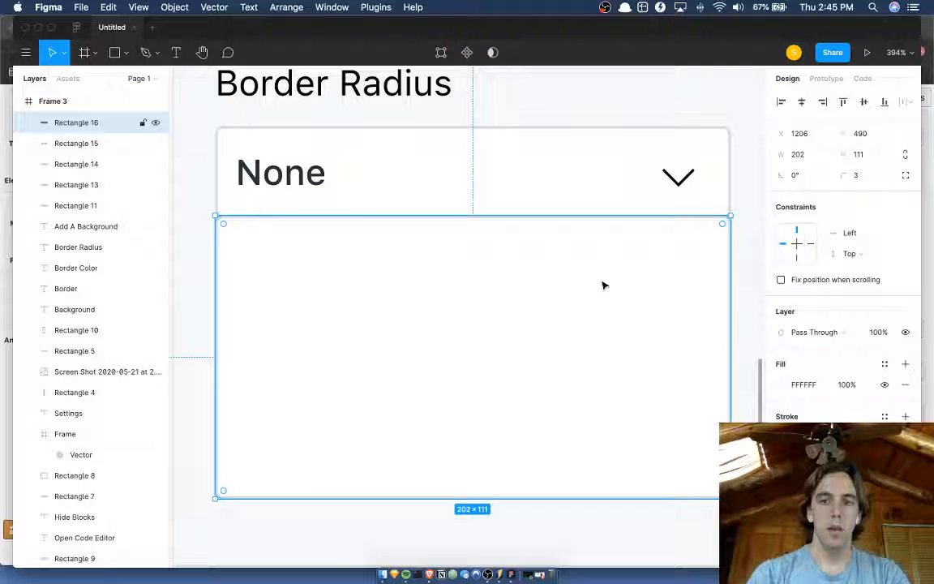
{"action": "left_click", "coordinate": [905, 175]}
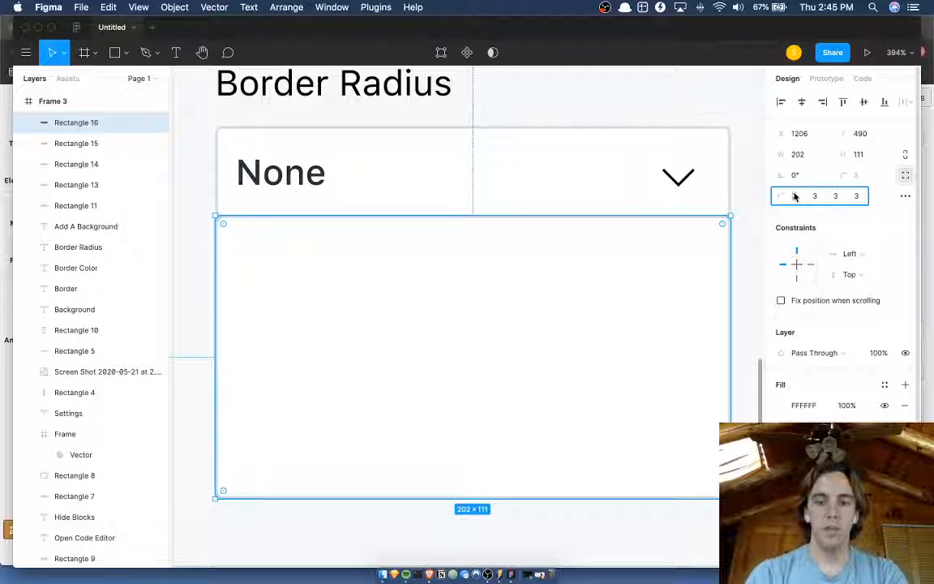
{"action": "type", "text": "0"}
{"action": "key", "text": "Tab"}
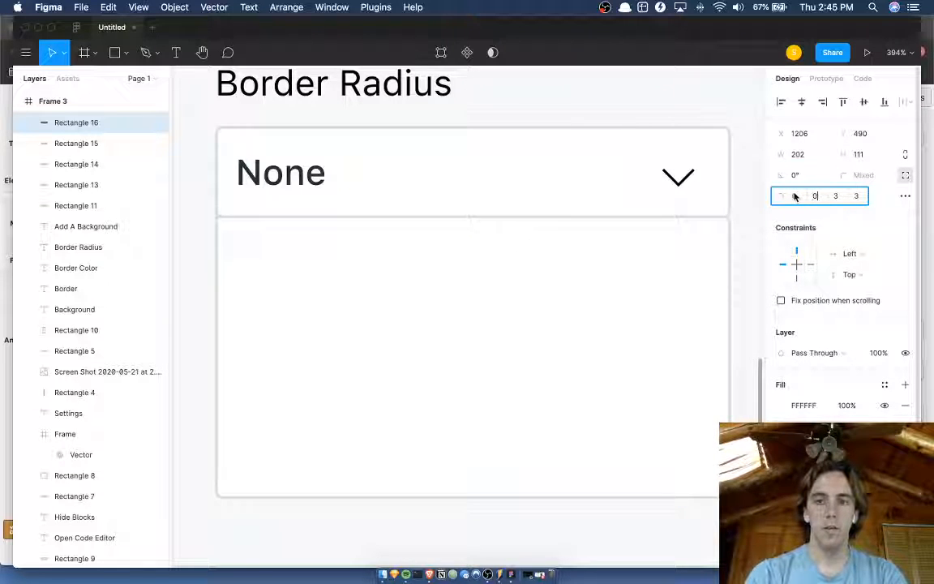
Set both bottom corner radii of the Border Radius field's box to 0, keeping the top corners at 3.
{"action": "left_click", "coordinate": [715, 202]}
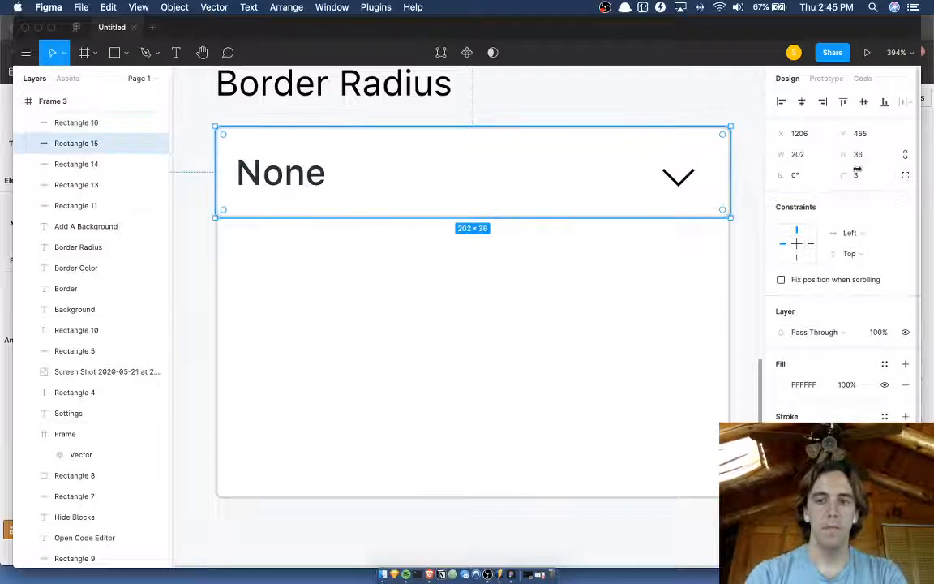
{"action": "left_click", "coordinate": [905, 176]}
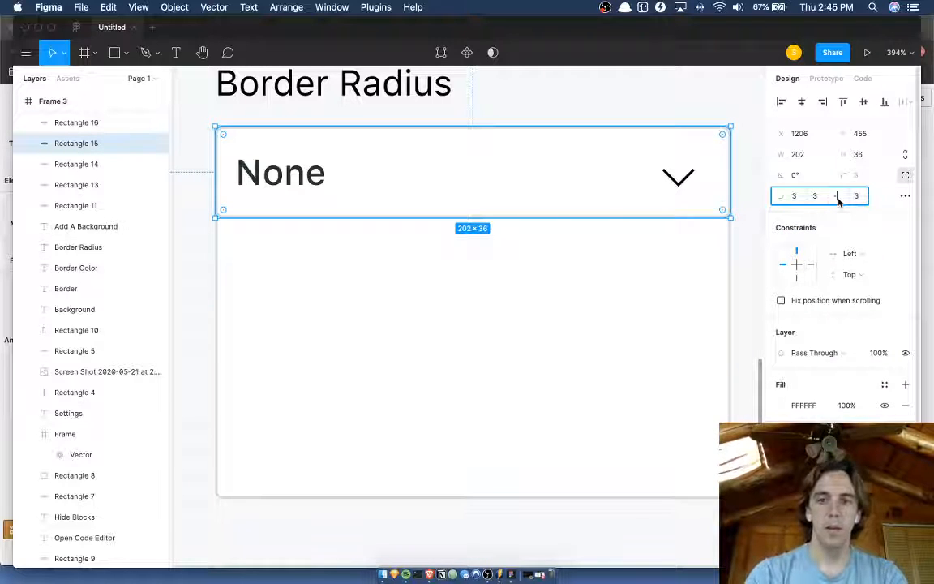
{"action": "key", "text": "Return"}
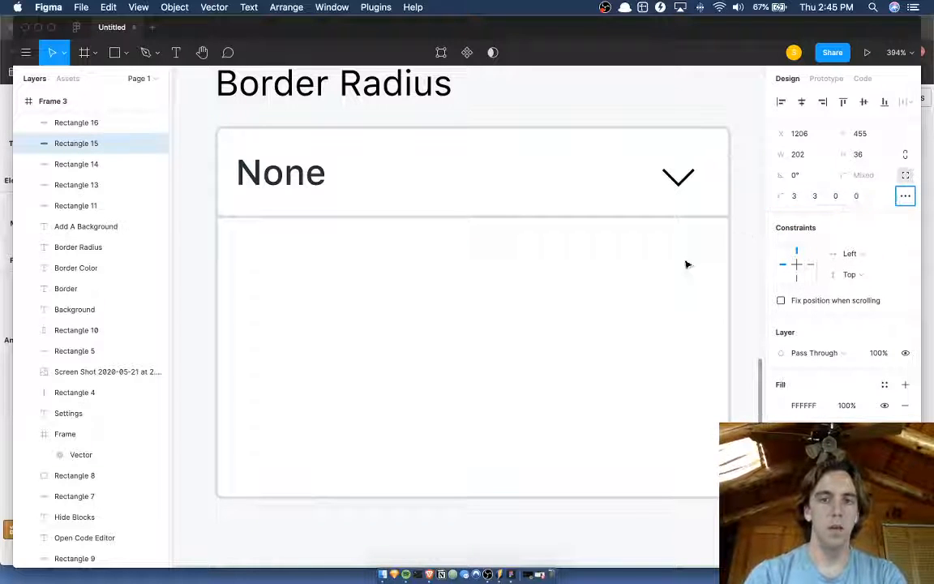
Extend the dropdown panel box under the Border Radius field downward to a height of 121.
{"action": "left_click", "coordinate": [601, 292]}
{"action": "scroll", "coordinate": [602, 293], "scroll_direction": "down", "scroll_amount": 3}
{"action": "scroll", "coordinate": [565, 294], "scroll_direction": "right", "scroll_amount": 1}
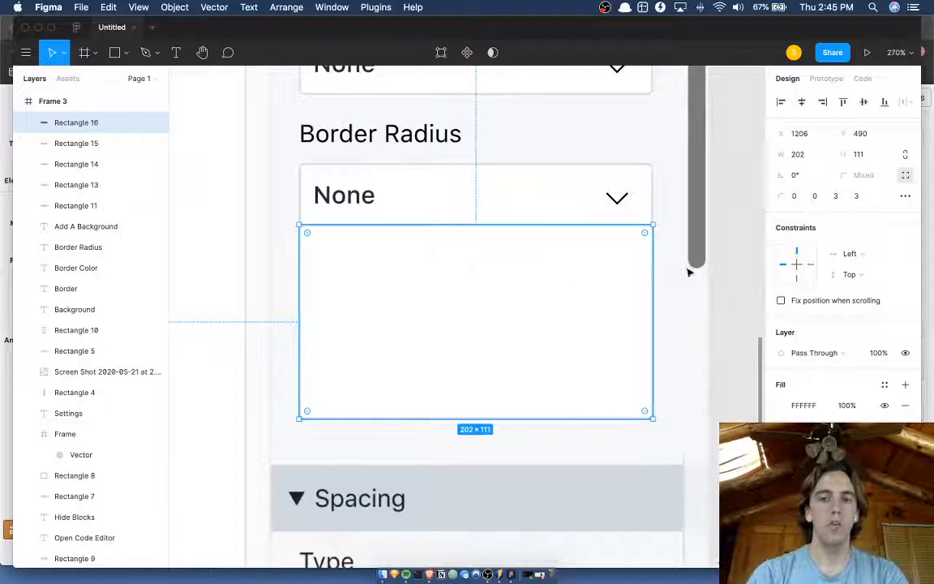
{"action": "left_click", "coordinate": [729, 256]}
{"action": "scroll", "coordinate": [732, 258], "scroll_direction": "down", "scroll_amount": 2}
{"action": "left_click", "coordinate": [448, 306]}
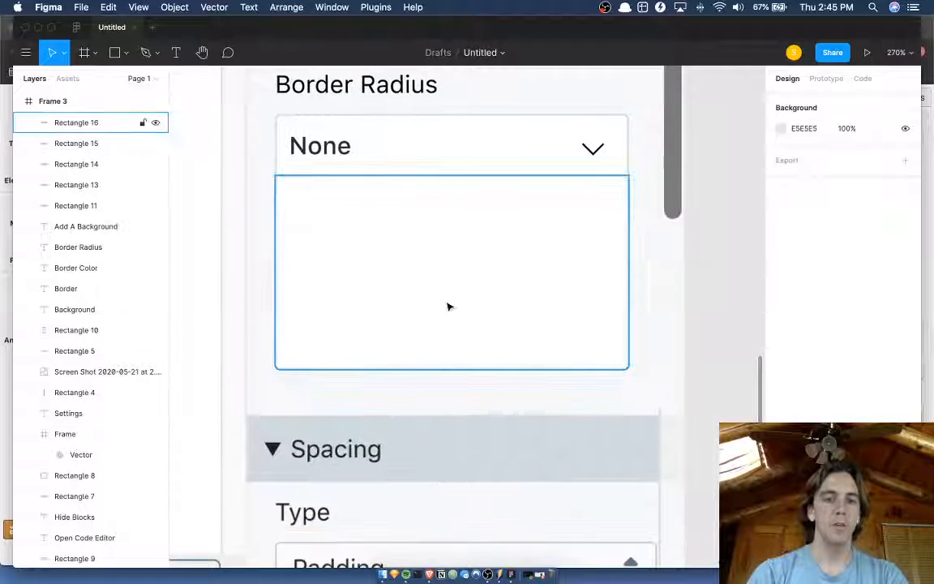
{"action": "left_click_drag", "start_coordinate": [457, 370], "coordinate": [455, 385]}
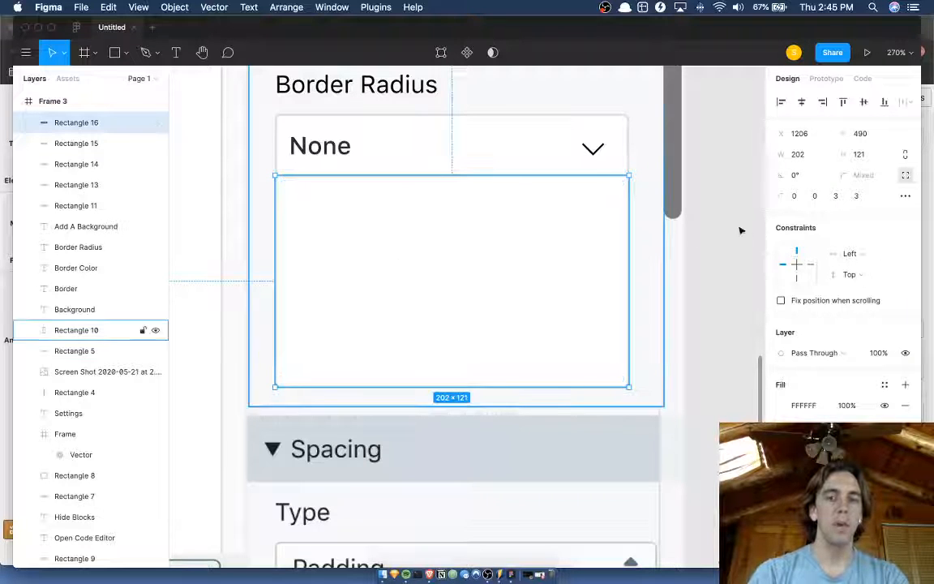
Copy the Border Radius field's None label into the dropdown panel at Y 500 and change its text to Primary.
{"action": "left_click", "coordinate": [715, 216]}
{"action": "scroll", "coordinate": [515, 202], "scroll_direction": "up", "scroll_amount": 1}
{"action": "scroll", "coordinate": [516, 203], "scroll_direction": "left", "scroll_amount": 1}
{"action": "left_click", "coordinate": [375, 185]}
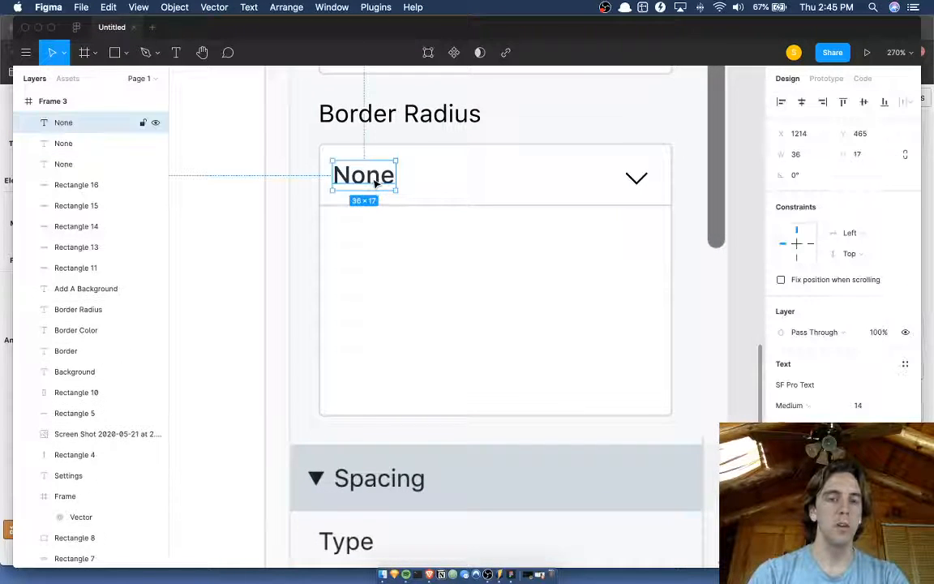
{"action": "left_click_drag", "start_coordinate": [375, 183], "coordinate": [373, 244]}
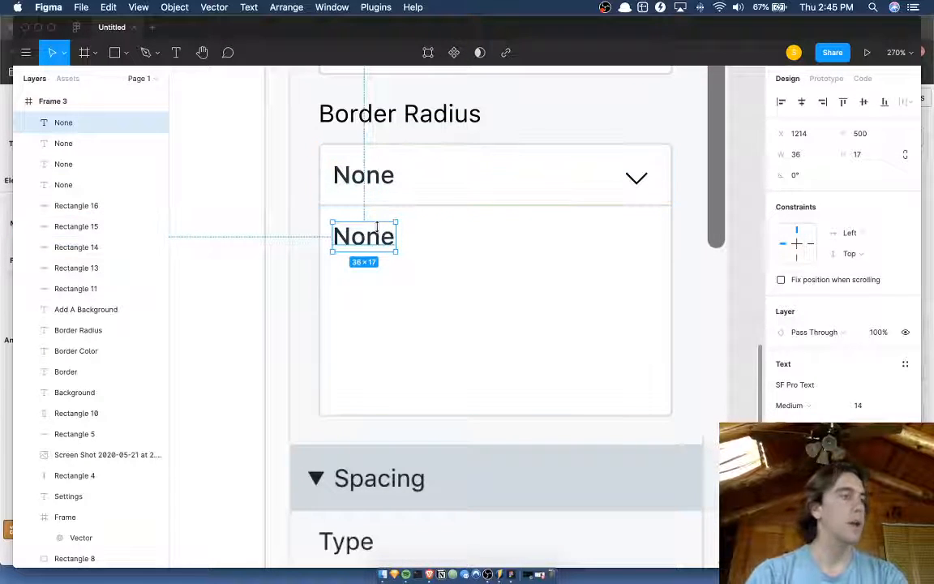
{"action": "double_click", "coordinate": [376, 228]}
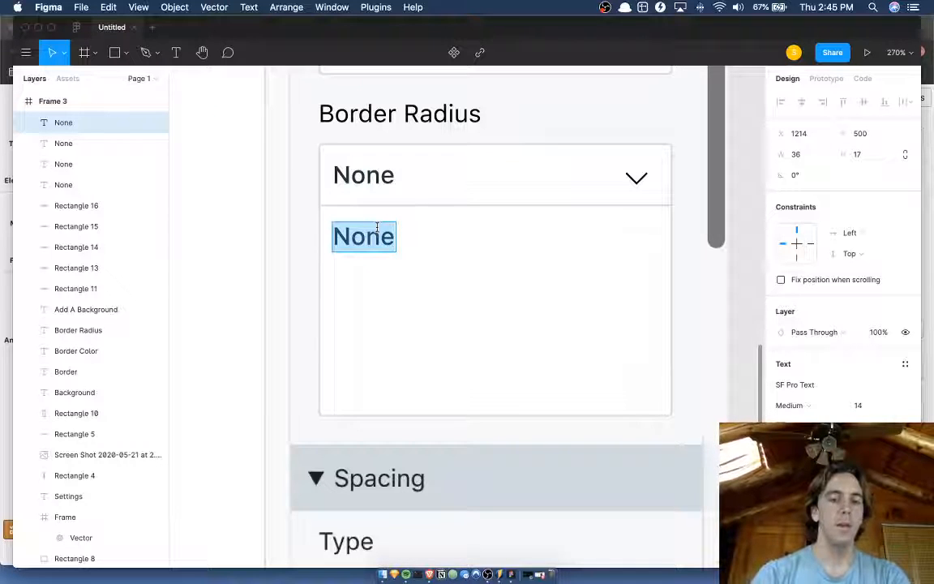
{"action": "type", "text": "Primary"}
{"action": "key", "text": "Escape"}
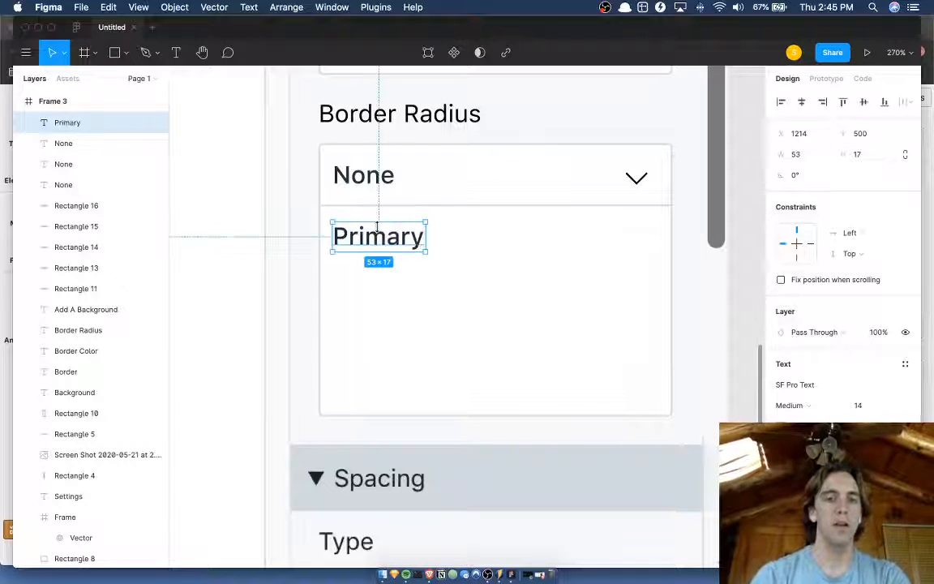
Duplicate the Primary option, place the copy below it at Y 529 and change its text to Tertiary.
{"action": "key", "text": "super+d"}
{"action": "key", "text": "shift+Down"}
{"action": "key", "text": "shift+Down"}
{"action": "key", "text": "shift+Down"}
{"action": "key", "text": "shift+Down"}
{"action": "key", "text": "shift+Up"}
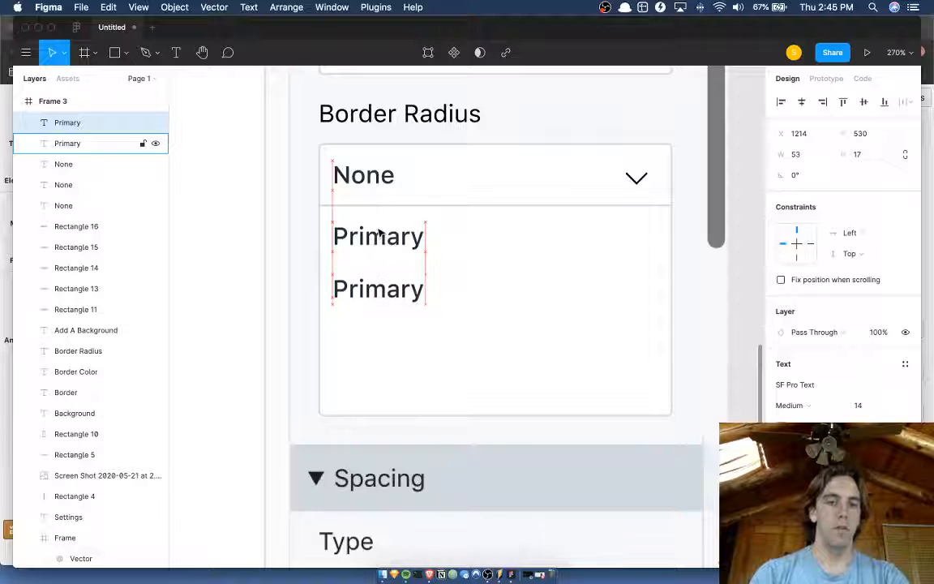
{"action": "double_click", "coordinate": [370, 285]}
{"action": "type", "text": "Tert"}
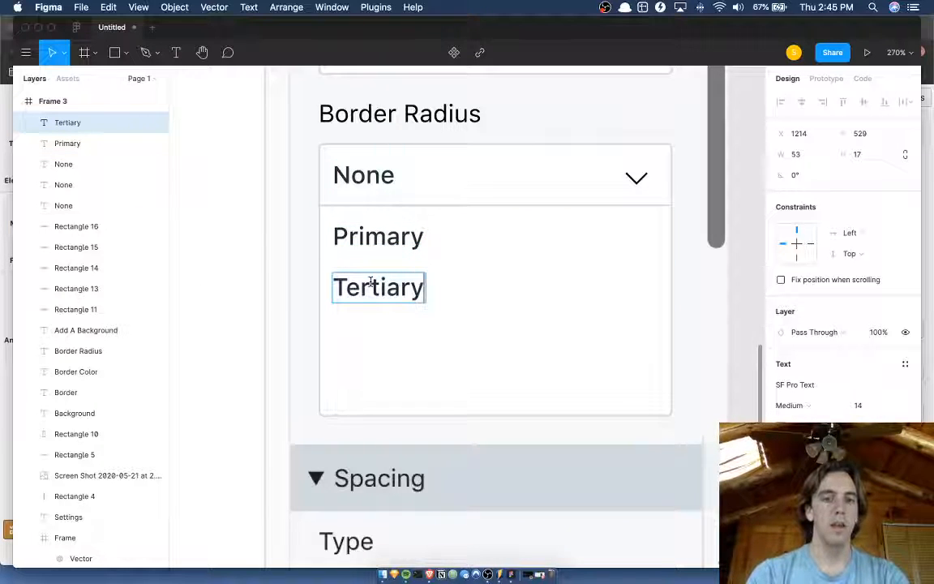
{"action": "key", "text": "Escape"}
Compare the new dropdown's options with the original Border Color list in Frame 2's sidebar.
{"action": "key", "text": "ctrl+Up"}
{"action": "left_click", "coordinate": [647, 247]}
{"action": "scroll", "coordinate": [504, 271], "scroll_direction": "left", "scroll_amount": 10}
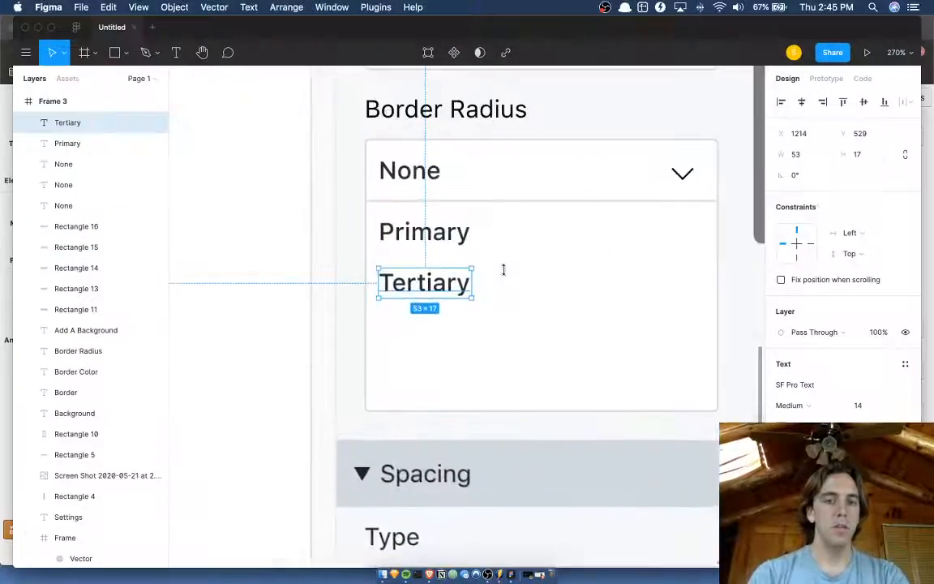
{"action": "scroll", "coordinate": [505, 276], "scroll_direction": "down", "scroll_amount": 5}
{"action": "scroll", "coordinate": [505, 276], "scroll_direction": "left", "scroll_amount": 10}
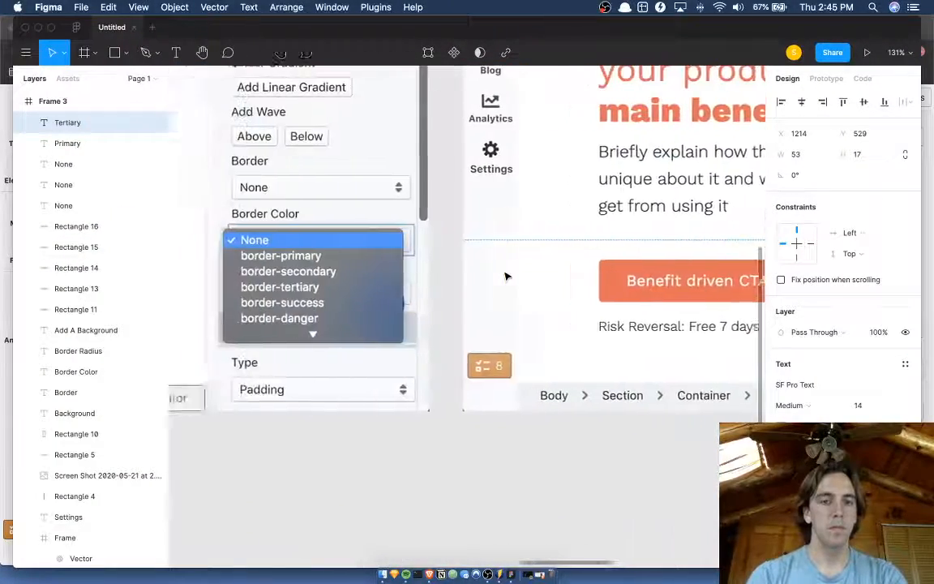
{"action": "scroll", "coordinate": [505, 276], "scroll_direction": "right", "scroll_amount": 15}
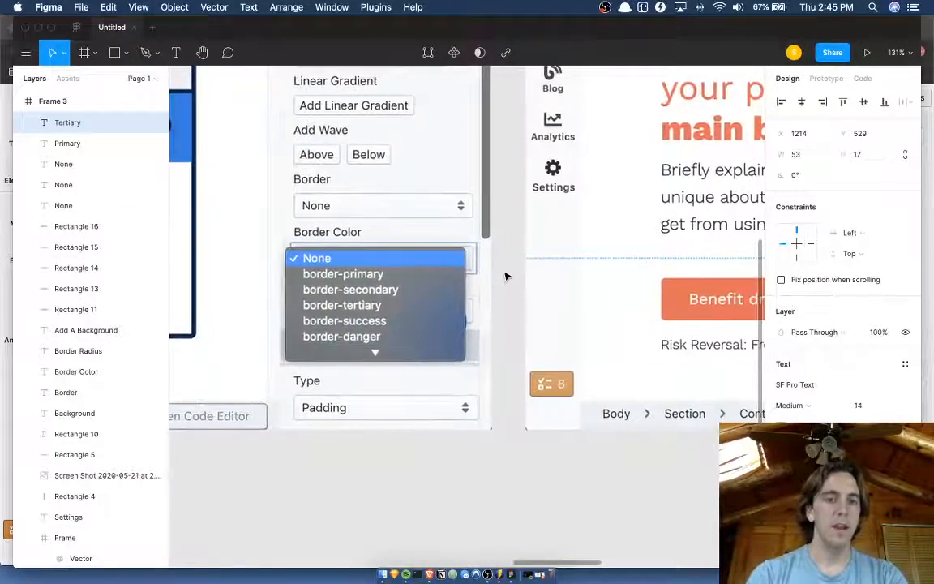
{"action": "scroll", "coordinate": [505, 277], "scroll_direction": "up", "scroll_amount": 3}
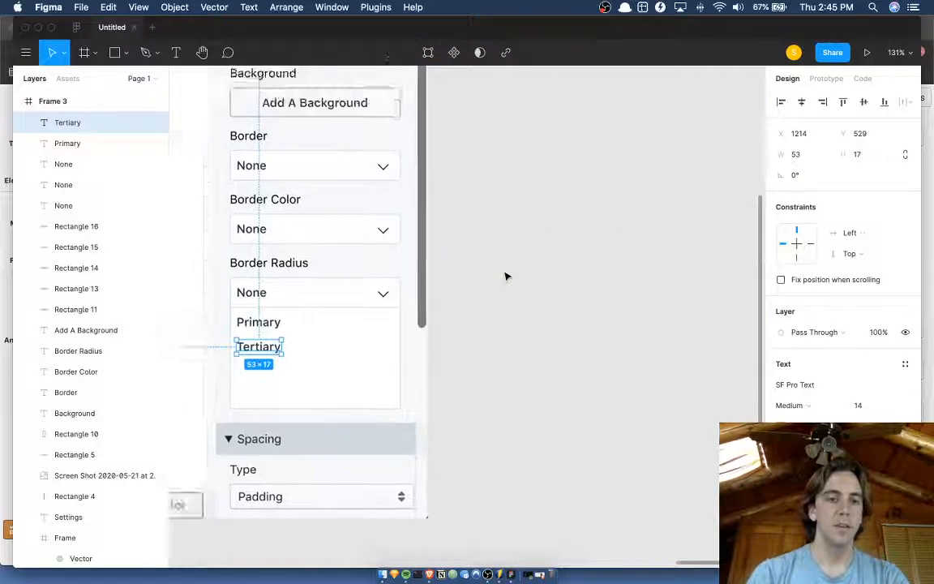
Move the Tertiary option up to Y 527, then duplicate it and place the copy below at Y 554.
{"action": "scroll", "coordinate": [505, 277], "scroll_direction": "left", "scroll_amount": 5}
{"action": "scroll", "coordinate": [505, 277], "scroll_direction": "up", "scroll_amount": 6}
{"action": "left_click", "coordinate": [444, 284]}
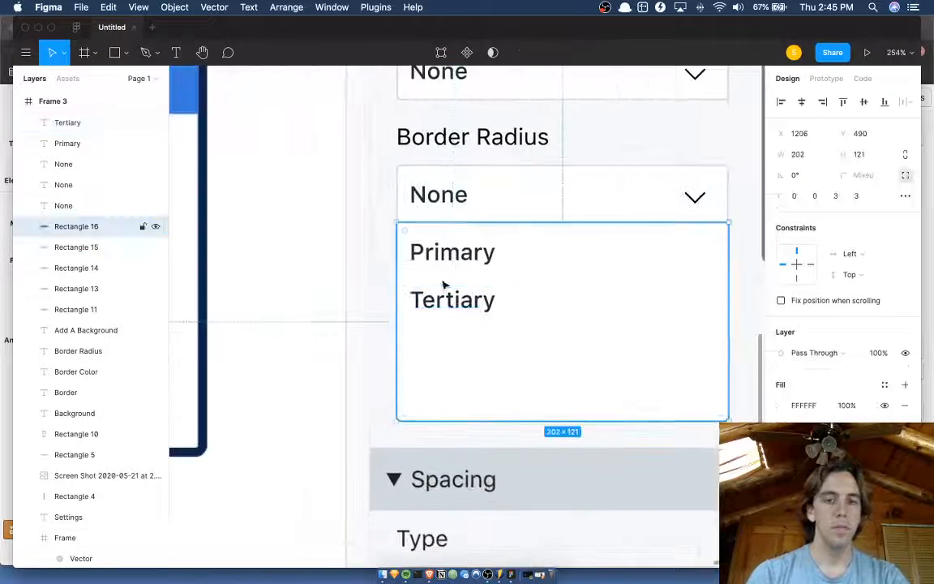
{"action": "left_click", "coordinate": [459, 265]}
{"action": "left_click", "coordinate": [456, 298]}
{"action": "key", "text": "alt"}
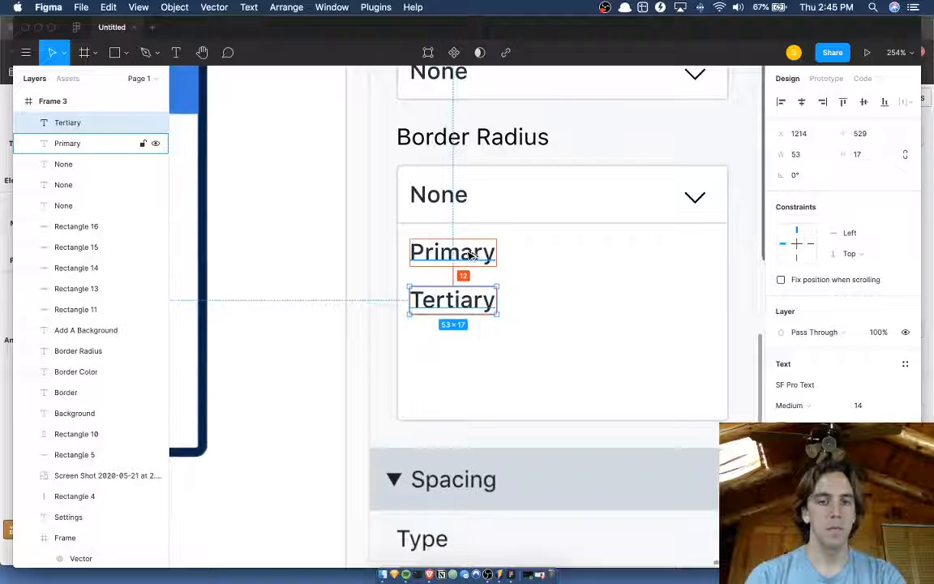
{"action": "key", "text": "Up"}
{"action": "key", "text": "Up"}
{"action": "key", "text": "super+d"}
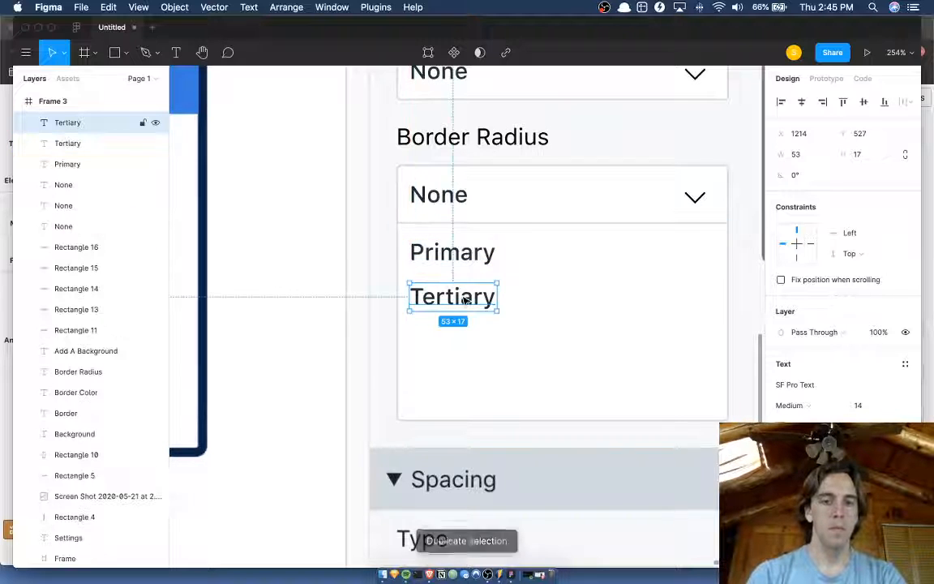
{"action": "key", "text": "shift+Down"}
{"action": "key", "text": "shift+Down"}
{"action": "key", "text": "shift+Down"}
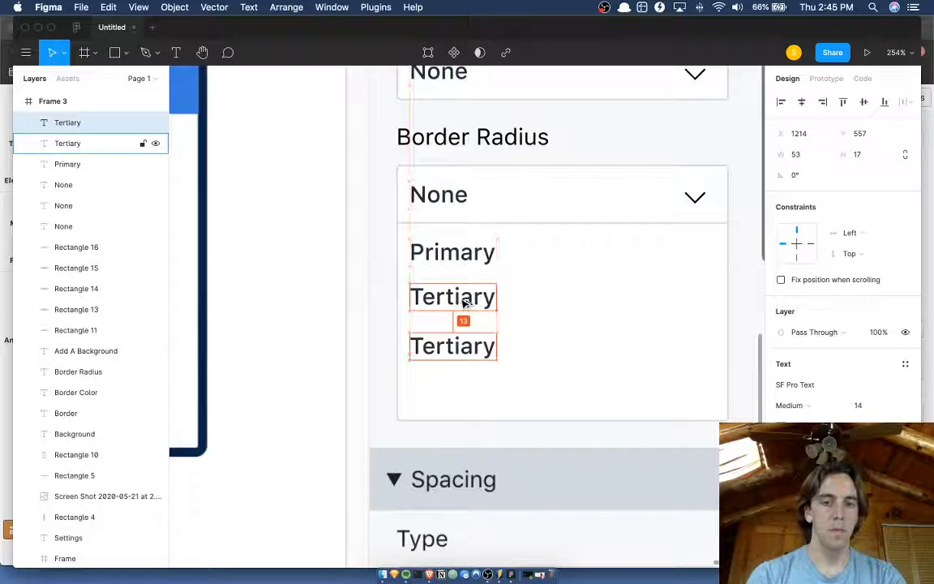
Change the text of the upper Tertiary option, directly under Primary, to Secondary.
{"action": "double_click", "coordinate": [464, 300]}
{"action": "type", "text": "Seco"}
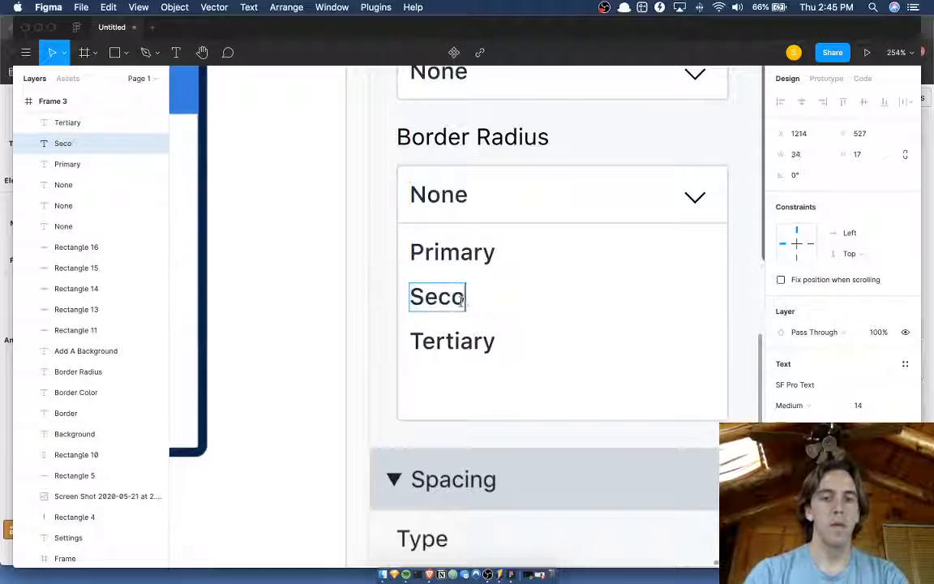
{"action": "type", "text": "nday"}
{"action": "key", "text": "Escape"}
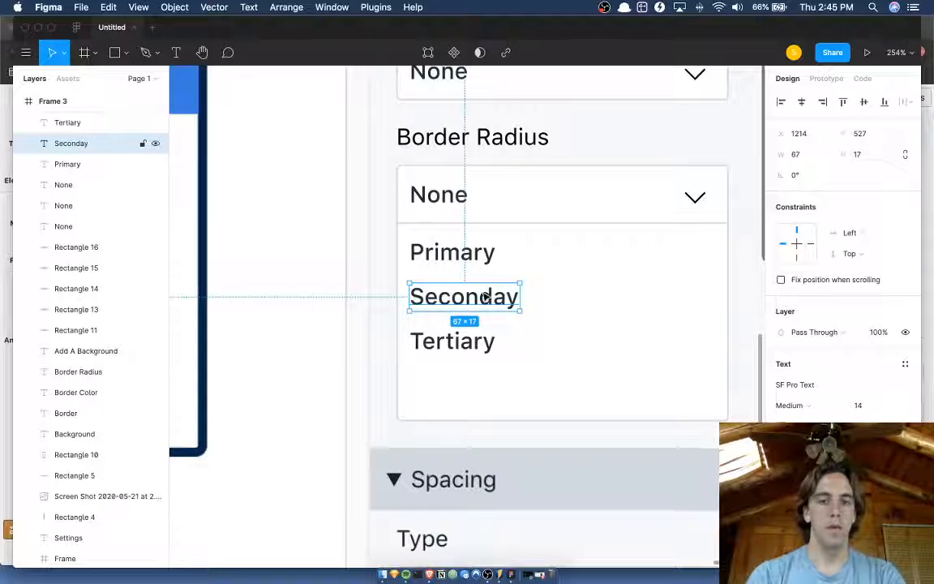
{"action": "double_click", "coordinate": [484, 297]}
{"action": "type", "text": "r"}
{"action": "key", "text": "Escape"}
Duplicate the Tertiary option and place the copy below it at Y 581.
{"action": "left_click", "coordinate": [429, 340]}
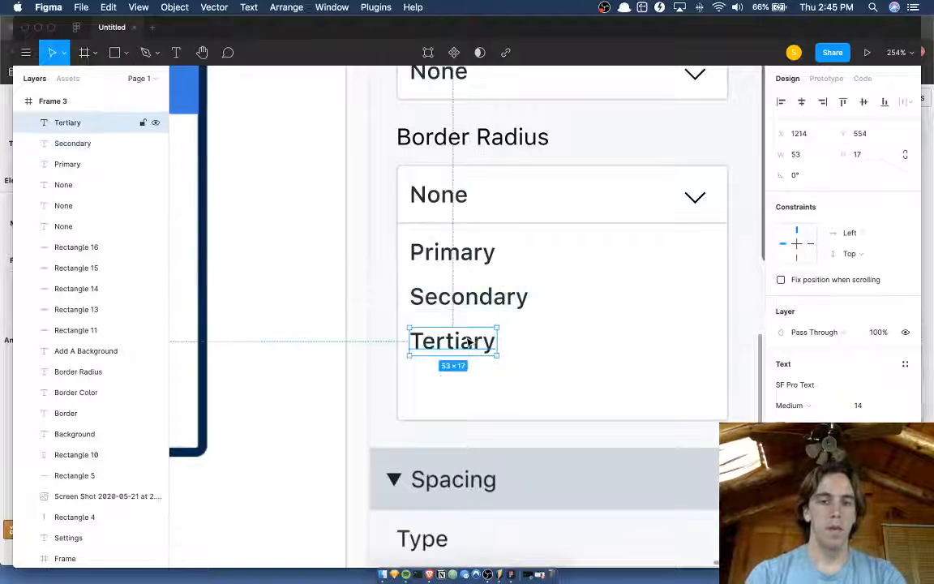
{"action": "key", "text": "super+d"}
{"action": "left_click_drag", "start_coordinate": [430, 341], "coordinate": [469, 345]}
{"action": "key", "text": "shift+Down"}
{"action": "key", "text": "shift+Down"}
{"action": "key", "text": "shift+Down"}
{"action": "key", "text": "shift+Up"}
{"action": "key", "text": "shift+Up"}
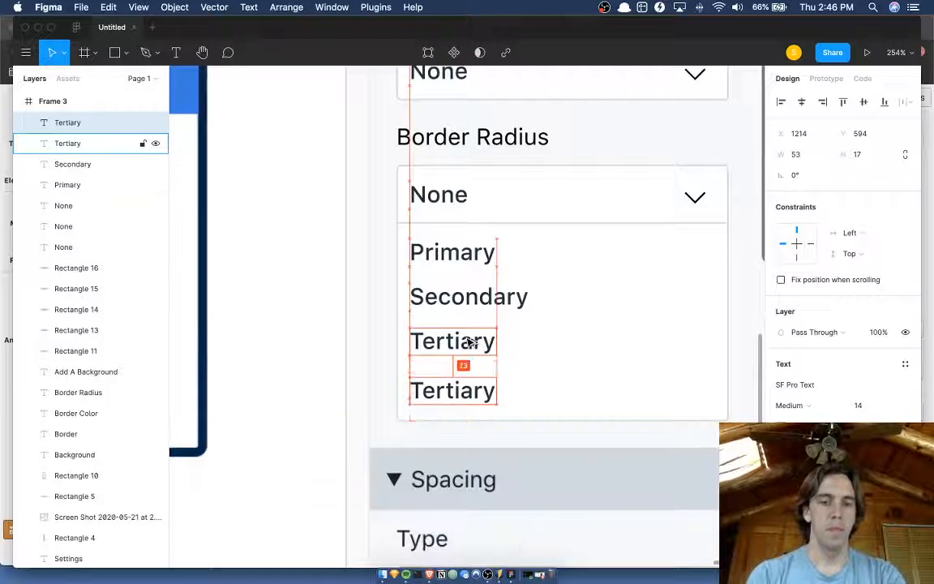
{"action": "key", "text": "Down"}
{"action": "key", "text": "Down"}
{"action": "key", "text": "Down"}
{"action": "key", "text": "Down"}
{"action": "key", "text": "Down"}
{"action": "key", "text": "Down"}
{"action": "key", "text": "Down"}
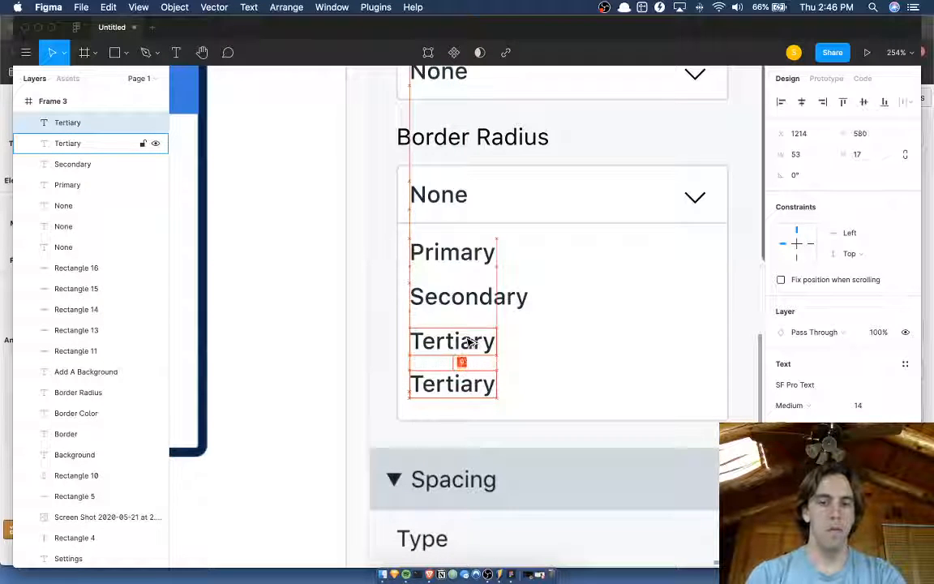
Change the lowest option's text in the dropdown panel to Success.
{"action": "key", "text": "Return"}
{"action": "type", "text": "Success"}
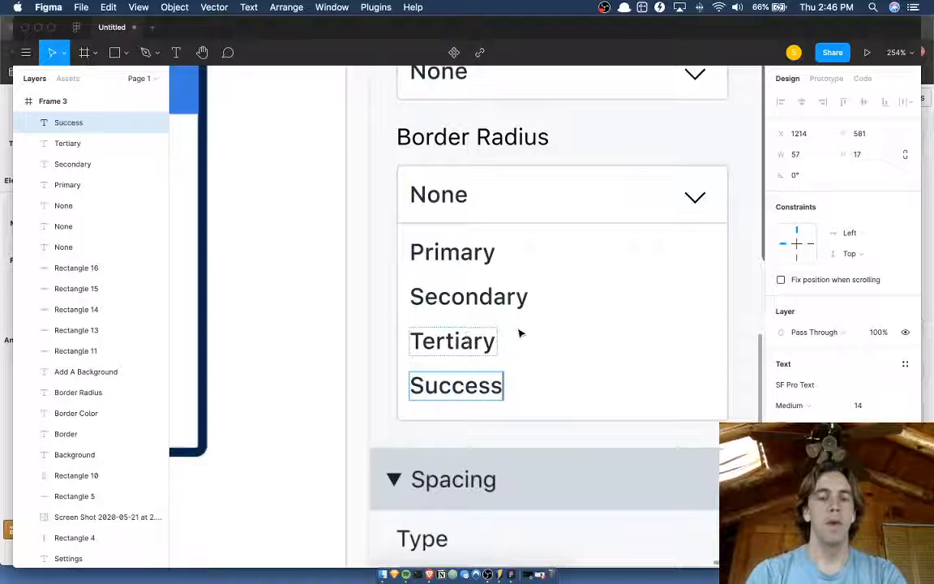
{"action": "scroll", "coordinate": [520, 333], "scroll_direction": "right", "scroll_amount": 1}
{"action": "left_click", "coordinate": [543, 296]}
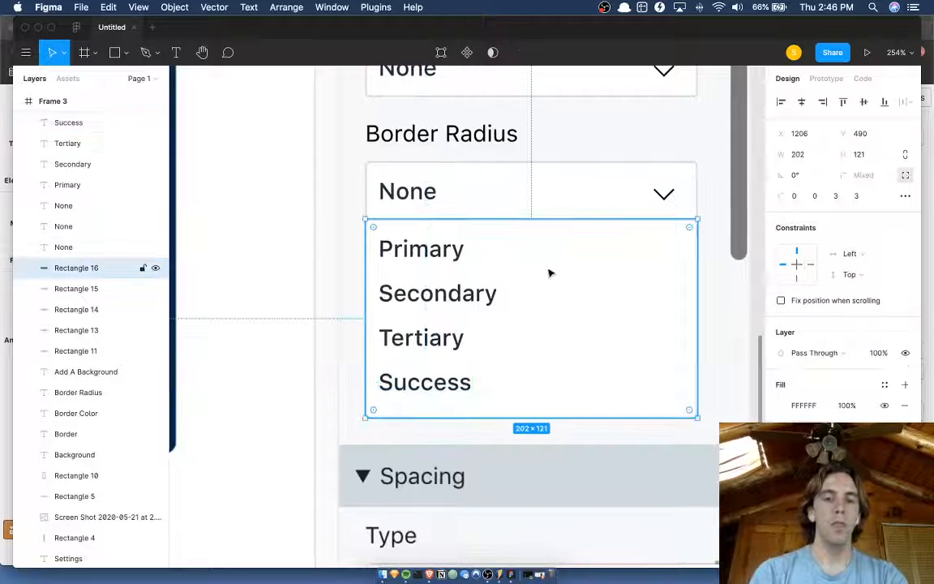
Draw a 188 × 1 divider rectangle at X 1213, Y 521 between the Primary and Secondary options.
{"action": "key", "text": "r"}
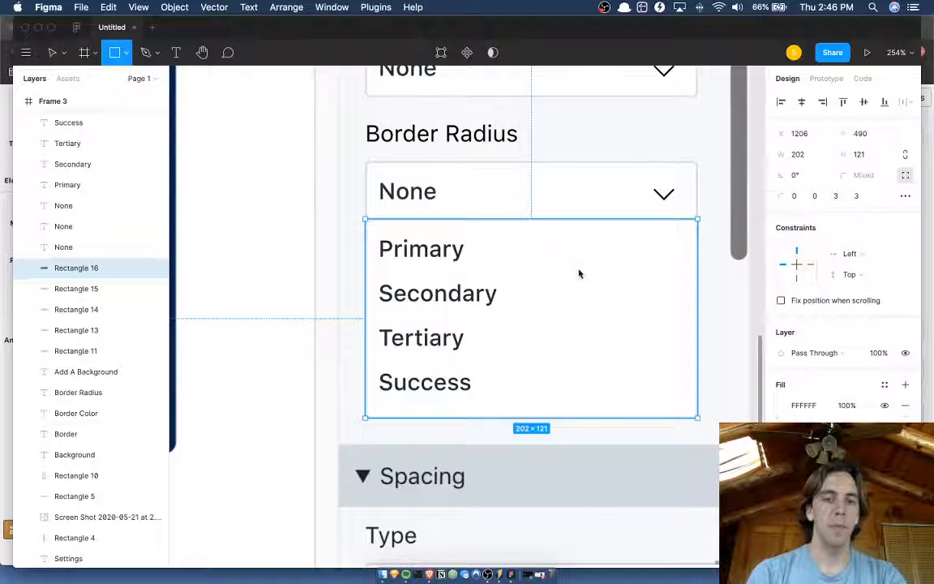
{"action": "left_click_drag", "start_coordinate": [385, 268], "coordinate": [671, 268]}
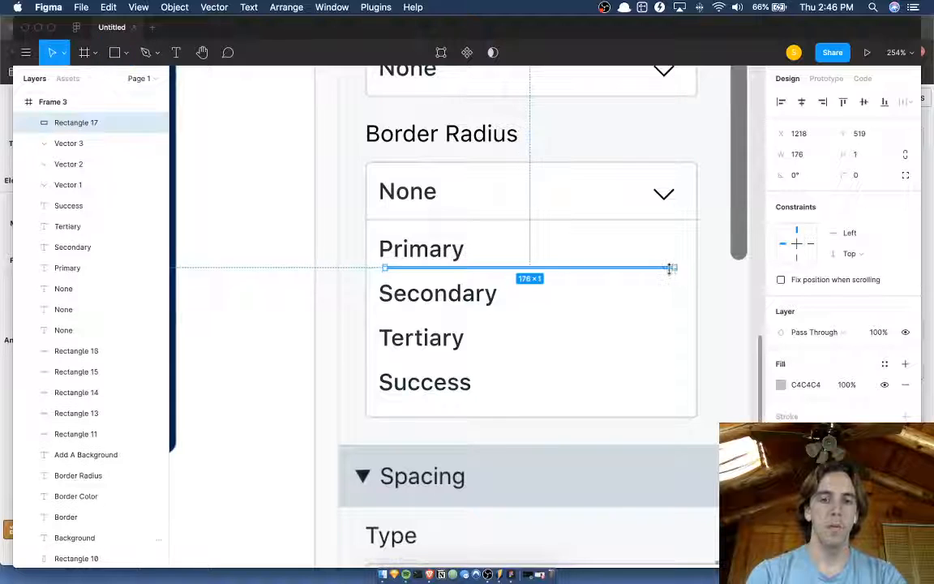
{"action": "key", "text": "Left"}
{"action": "key", "text": "Left"}
{"action": "key", "text": "Down"}
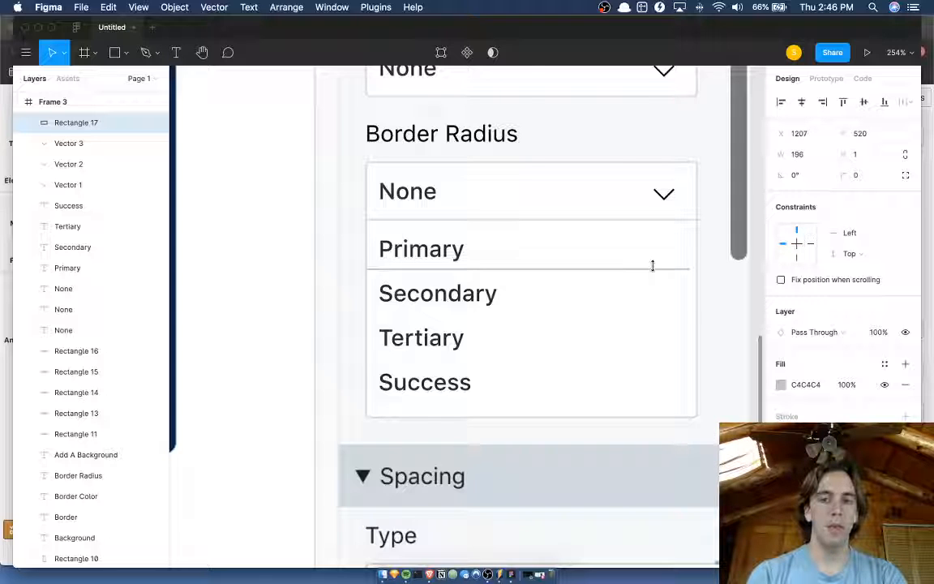
{"action": "key", "text": "Right"}
{"action": "key", "text": "Right"}
{"action": "key", "text": "Right"}
{"action": "key", "text": "Right"}
{"action": "key", "text": "Right"}
{"action": "key", "text": "Right"}
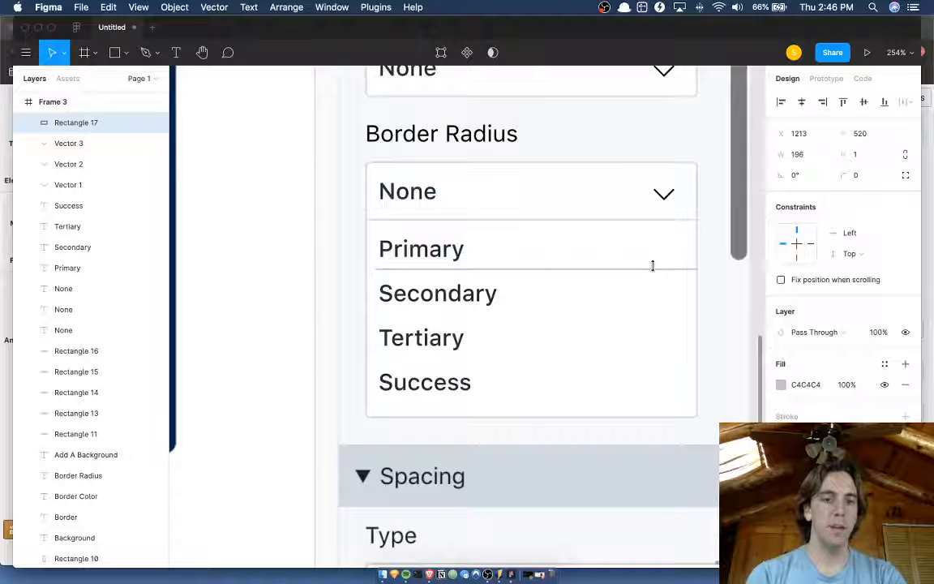
{"action": "key", "text": "Down"}
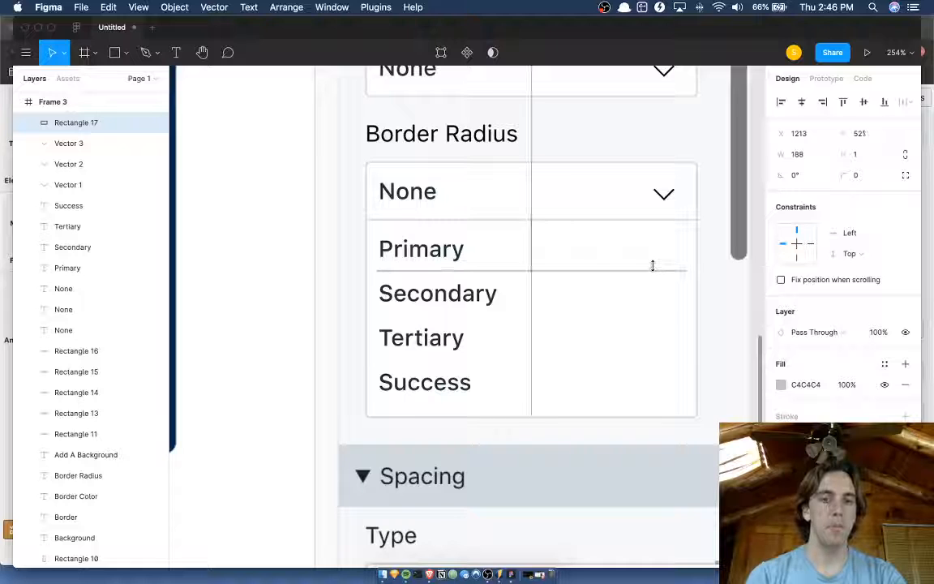
Set the divider's fill to F6F8FA by sampling the sidebar's background colour.
{"action": "left_click", "coordinate": [781, 384]}
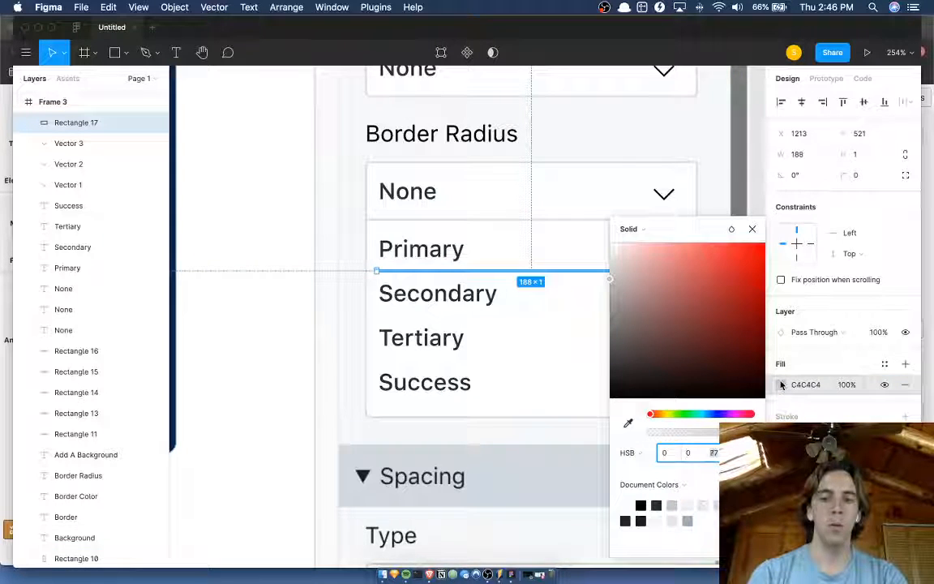
{"action": "type", "text": "97"}
{"action": "key", "text": "Return"}
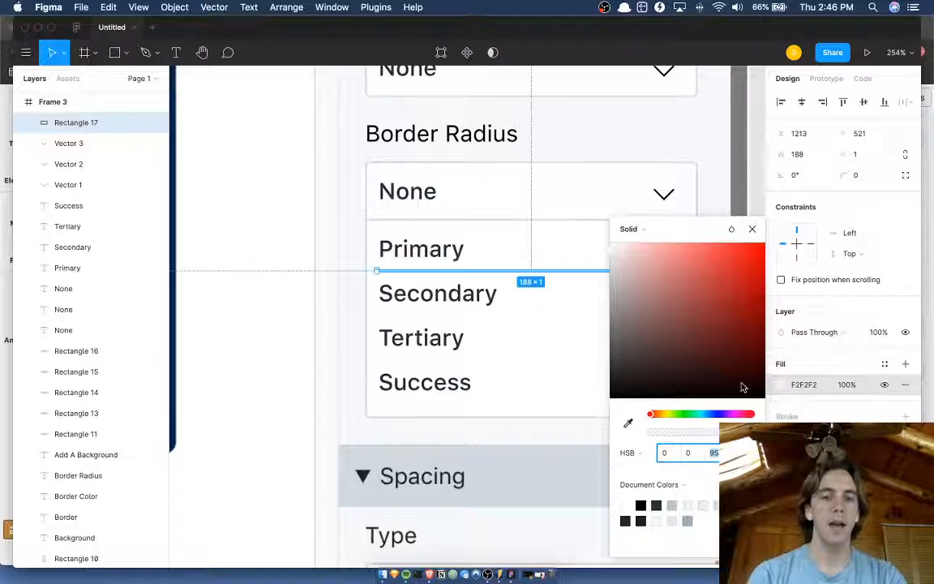
{"action": "key", "text": "i"}
{"action": "left_click", "coordinate": [499, 427]}
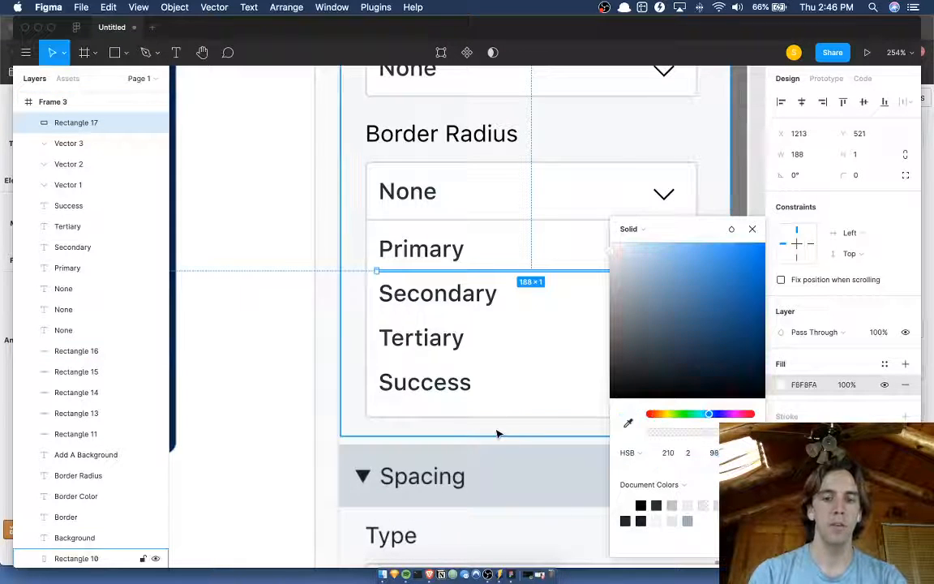
{"action": "left_click", "coordinate": [530, 367]}
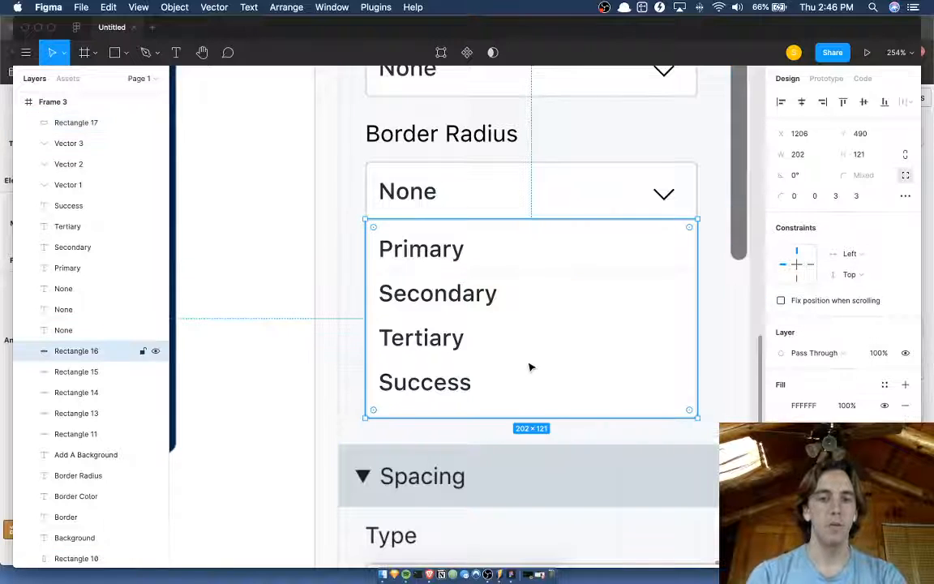
Try thickening the divider under Primary to a height of 2.
{"action": "left_click", "coordinate": [579, 270]}
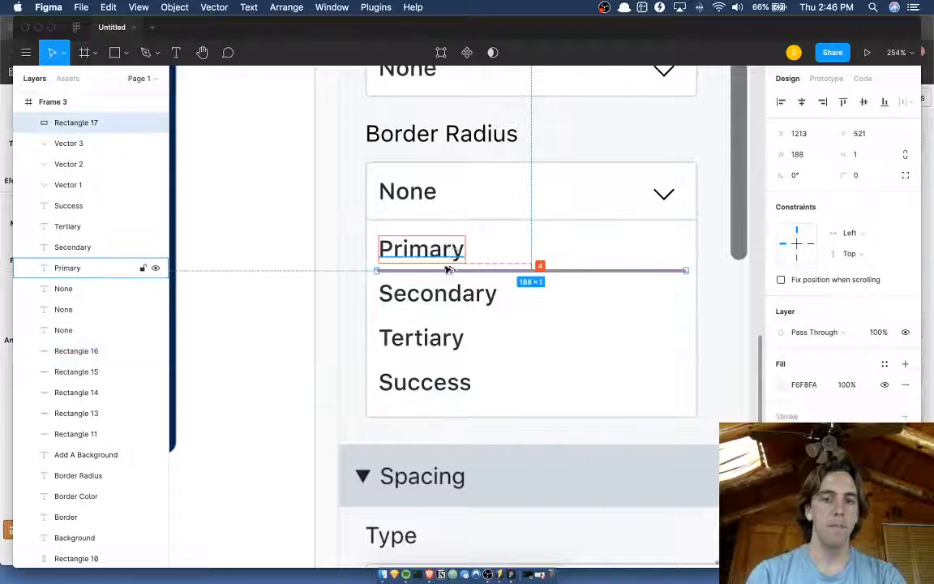
{"action": "scroll", "coordinate": [450, 294], "scroll_direction": "up", "scroll_amount": 5}
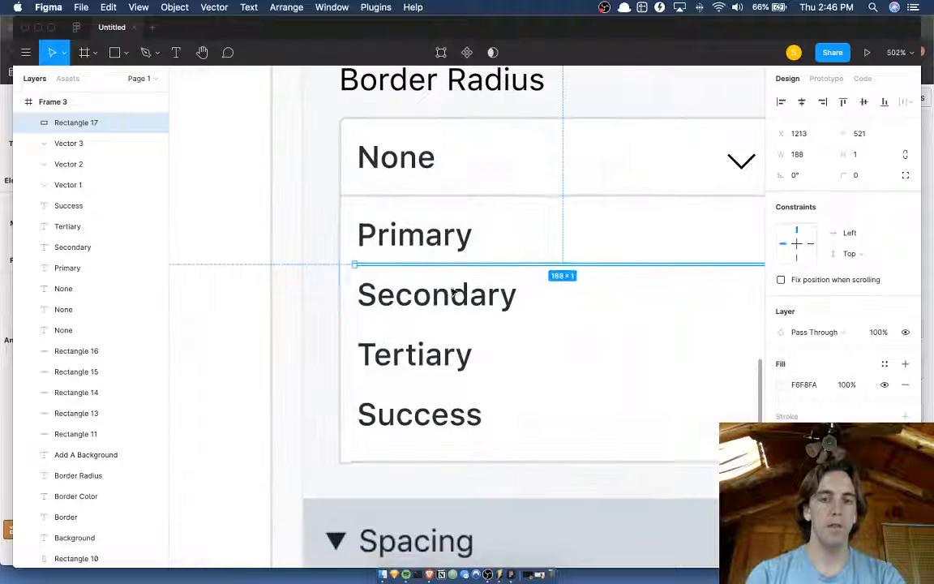
{"action": "scroll", "coordinate": [534, 274], "scroll_direction": "up", "scroll_amount": 2}
{"action": "left_click_drag", "start_coordinate": [557, 264], "coordinate": [557, 268]}
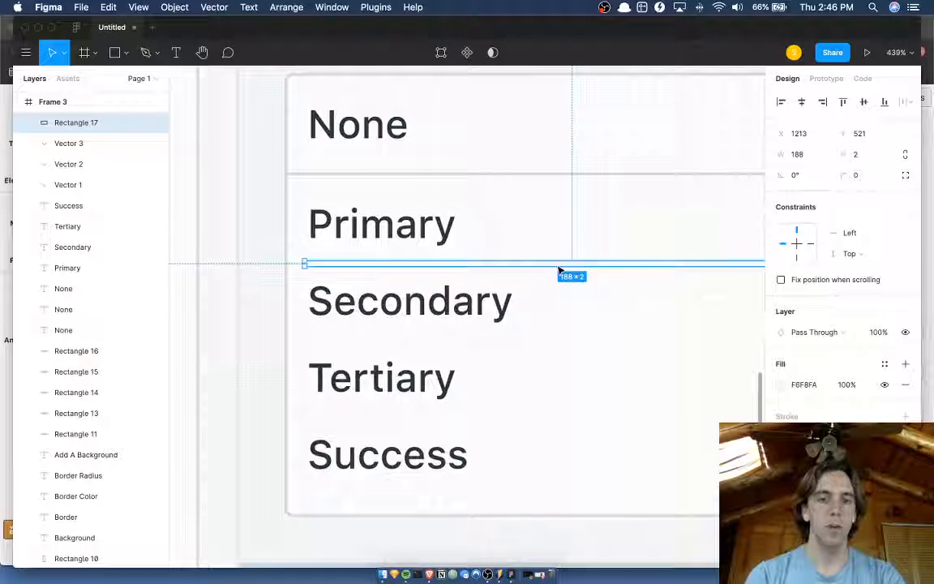
{"action": "left_click", "coordinate": [537, 276]}
{"action": "scroll", "coordinate": [539, 279], "scroll_direction": "down", "scroll_amount": 2}
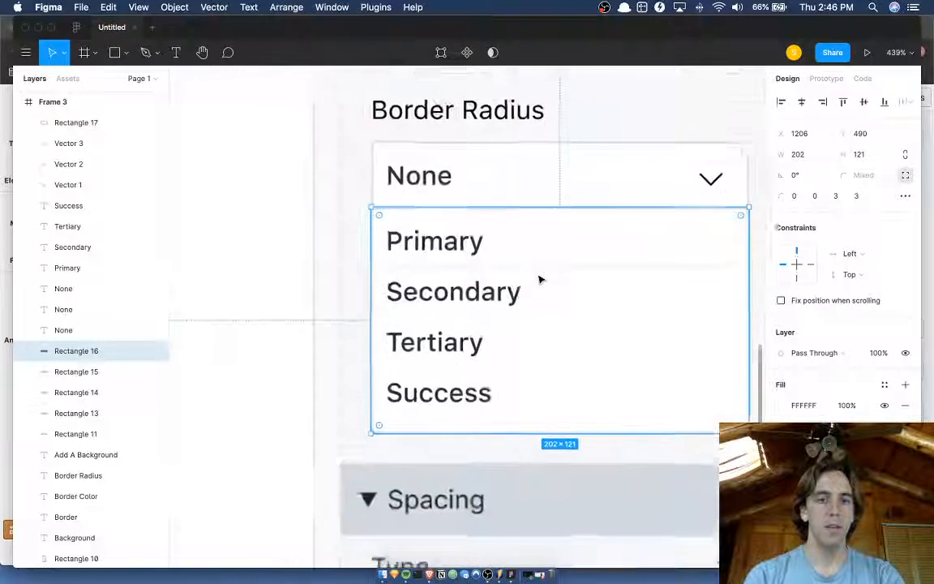
{"action": "scroll", "coordinate": [539, 280], "scroll_direction": "down", "scroll_amount": 3}
Duplicate the divider and place the copy between Secondary and Tertiary, matching the spacing of the divider under Primary.
{"action": "left_click", "coordinate": [539, 270]}
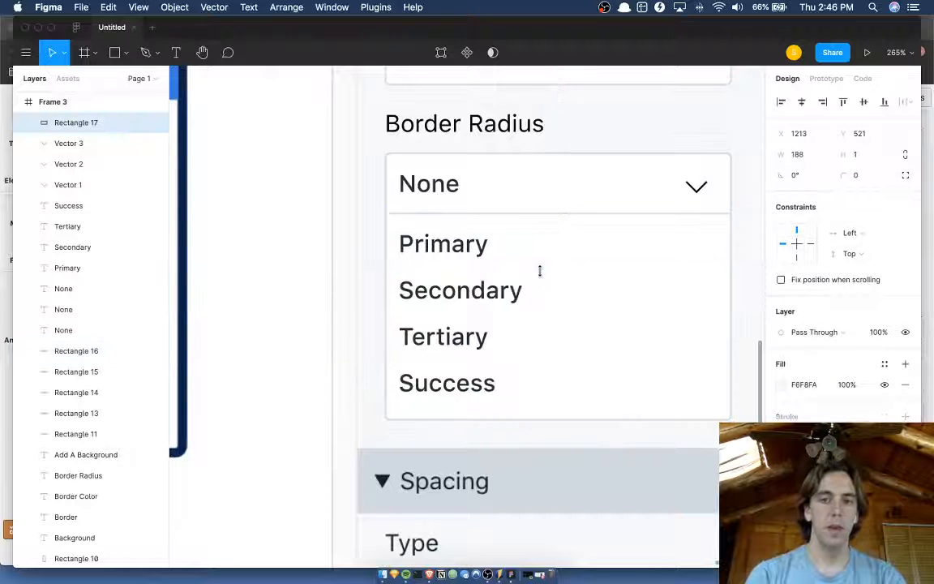
{"action": "scroll", "coordinate": [539, 270], "scroll_direction": "up", "scroll_amount": 2}
{"action": "key", "text": "super+d"}
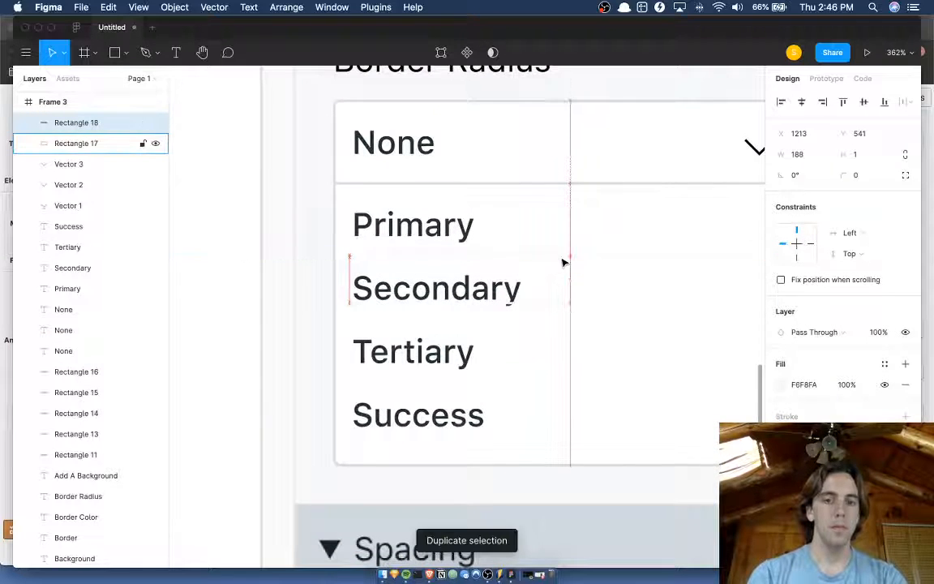
{"action": "key", "text": "Down"}
{"action": "key", "text": "Down"}
{"action": "key", "text": "Down"}
{"action": "key", "text": "Down"}
{"action": "key", "text": "Down"}
{"action": "key", "text": "Down"}
{"action": "key", "text": "Down"}
{"action": "key", "text": "Down"}
{"action": "key", "text": "Down"}
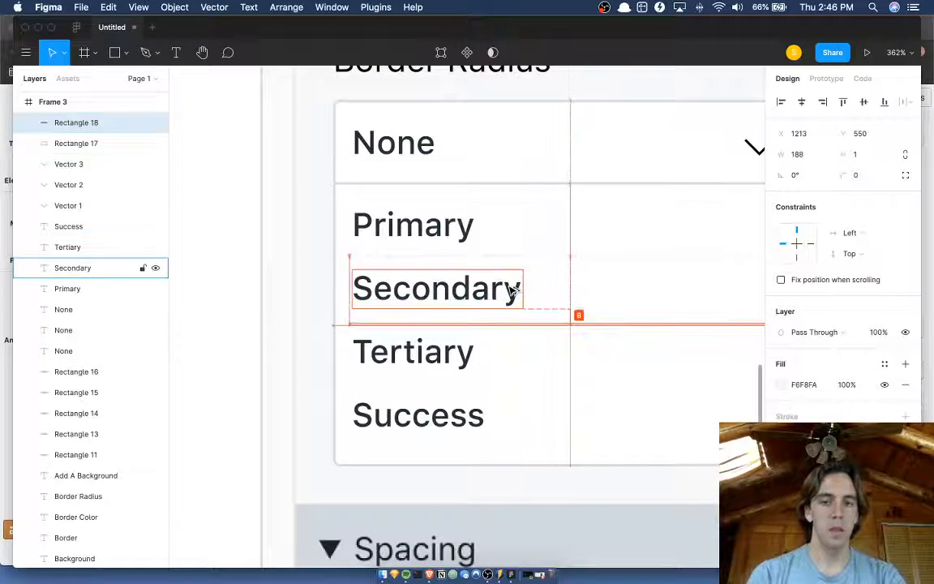
{"action": "left_click", "coordinate": [478, 248]}
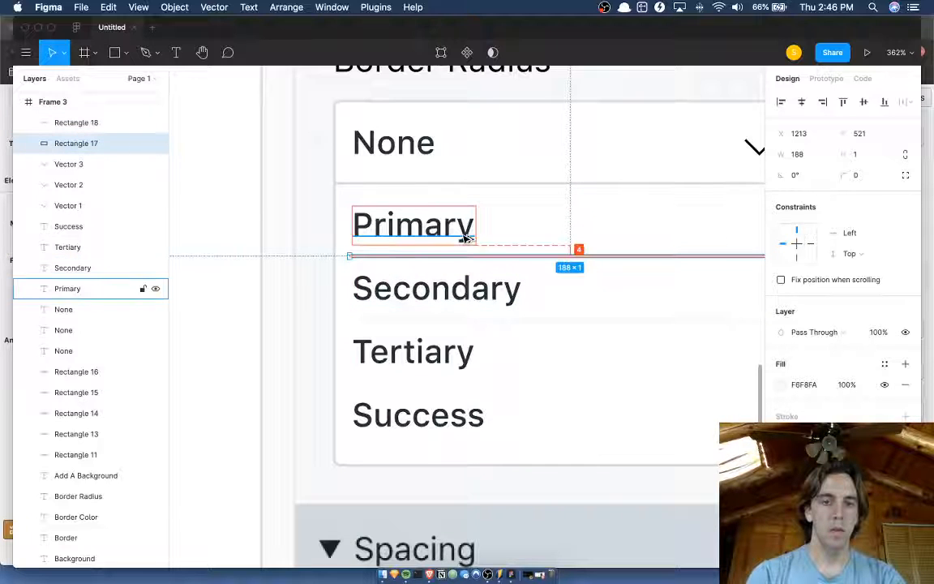
{"action": "left_click", "coordinate": [472, 320]}
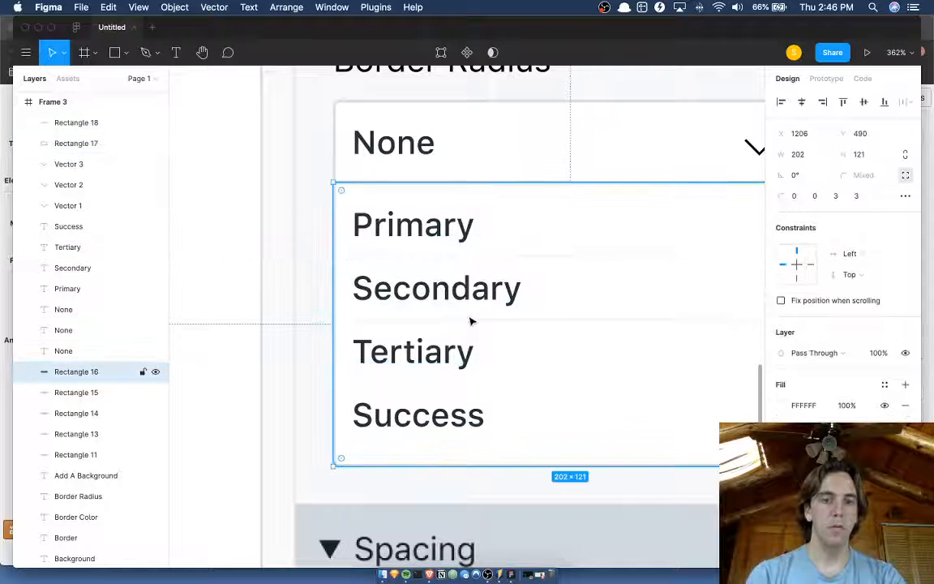
Duplicate the second divider and place the copy between Tertiary and Success at Y 575.
{"action": "left_click", "coordinate": [465, 319]}
{"action": "key", "text": "super+d"}
{"action": "key", "text": "shift+Down"}
{"action": "key", "text": "shift+Down"}
{"action": "key", "text": "shift+Down"}
{"action": "key", "text": "shift+Down"}
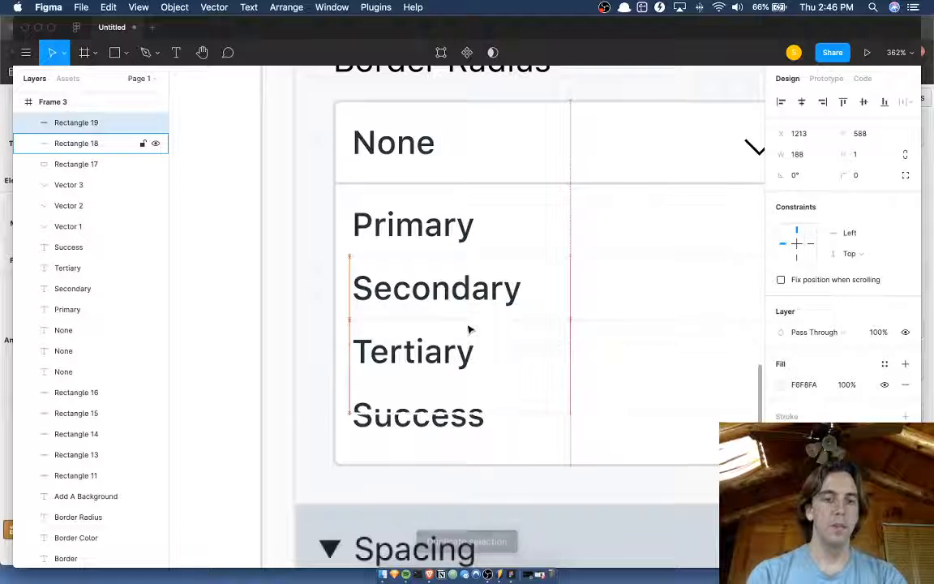
{"action": "key", "text": "shift+Up"}
{"action": "key", "text": "shift+Up"}
{"action": "key", "text": "Down"}
{"action": "key", "text": "Down"}
{"action": "key", "text": "Down"}
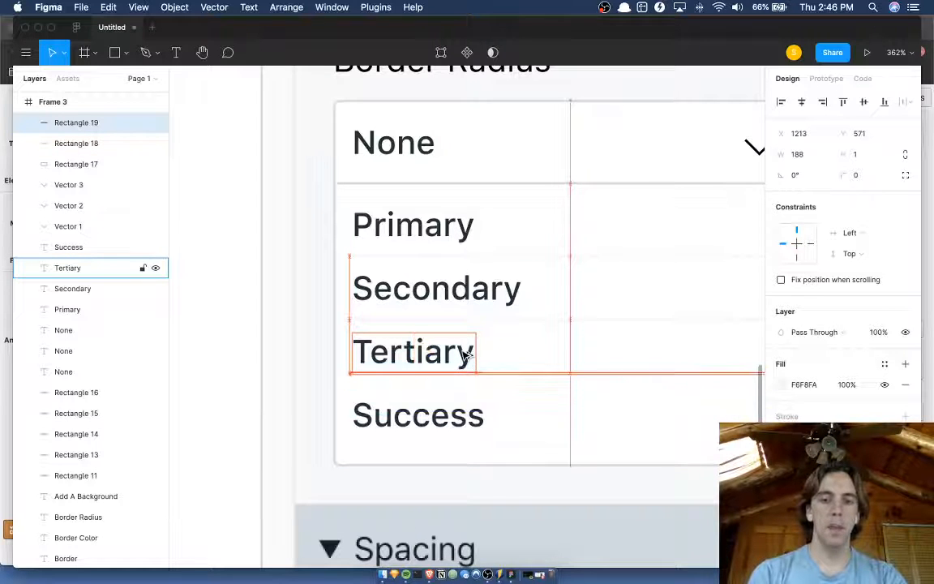
{"action": "key", "text": "Down"}
{"action": "key", "text": "Down"}
{"action": "key", "text": "Down"}
{"action": "key", "text": "Down"}
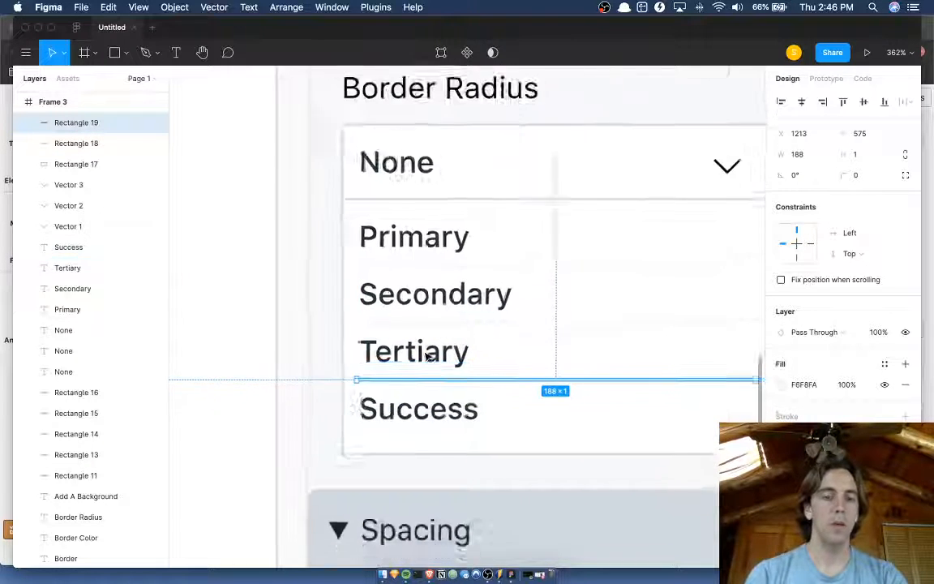
{"action": "scroll", "coordinate": [427, 355], "scroll_direction": "down", "scroll_amount": 2}
{"action": "left_click", "coordinate": [321, 306]}
{"action": "left_click", "coordinate": [461, 313]}
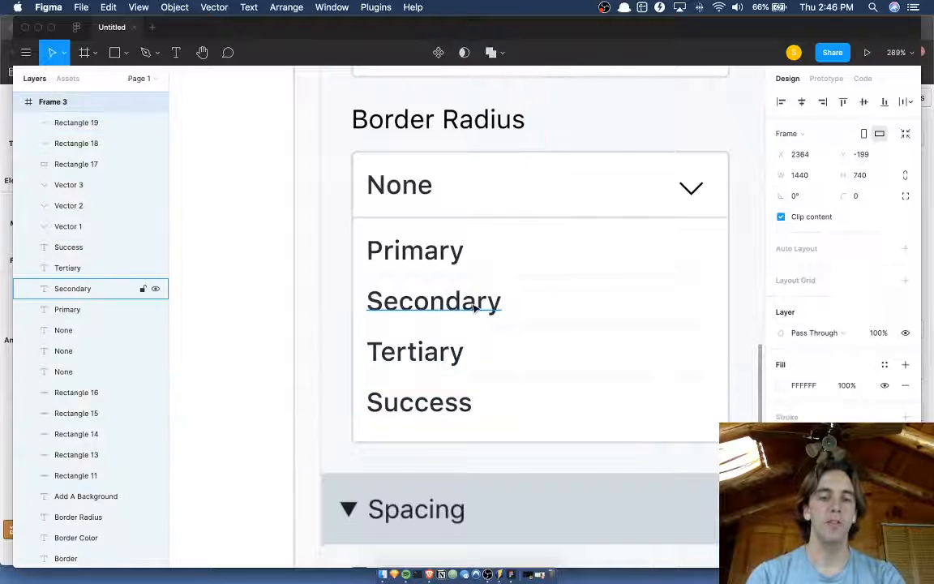
Switch to the Versoly editor in Brave and open the Border Color list to compare its options.
{"action": "key", "text": "ctrl+Up"}
{"action": "left_click", "coordinate": [335, 440]}
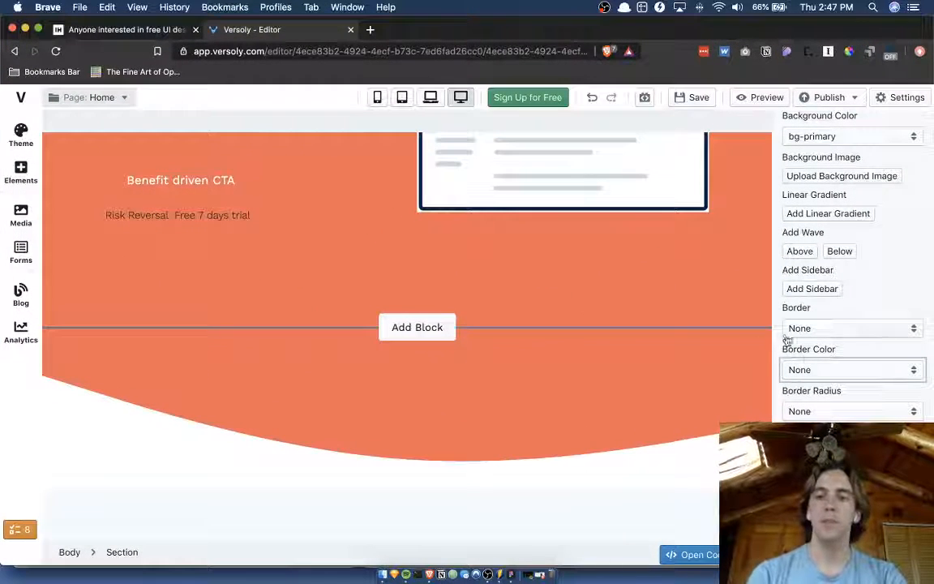
{"action": "left_click", "coordinate": [798, 369]}
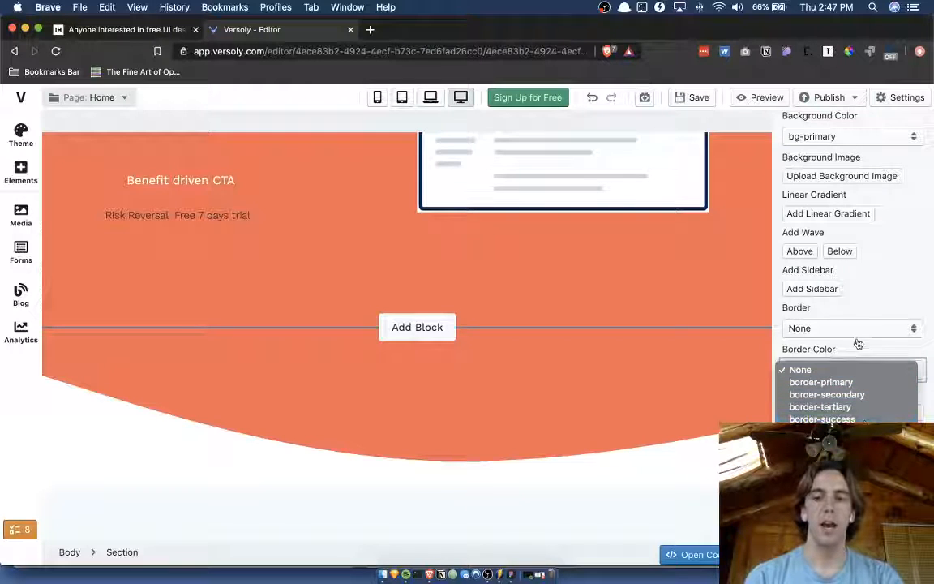
Close the list, return to the Figma design and add a "?" text just after the Border Radius label.
{"action": "left_click", "coordinate": [853, 346]}
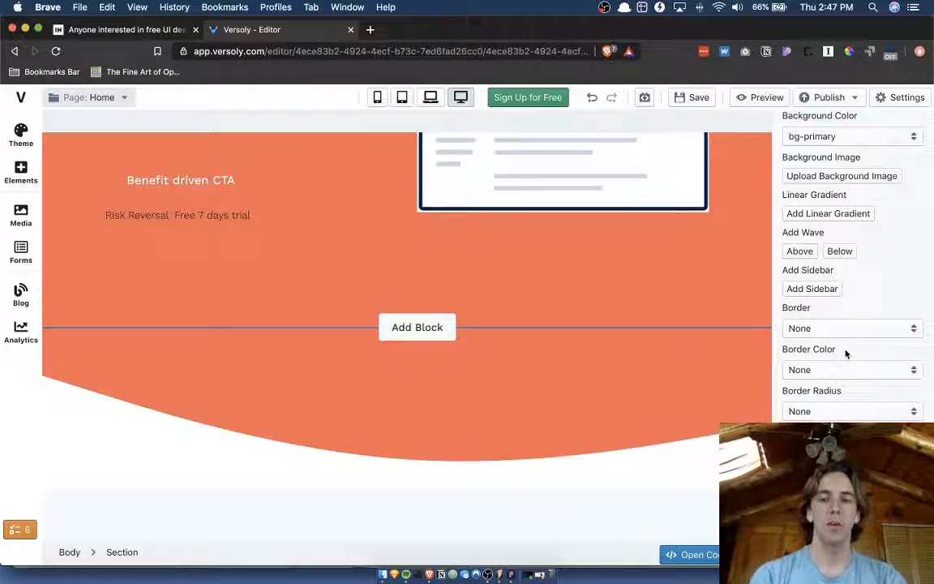
{"action": "key", "text": "ctrl+Up"}
{"action": "left_click", "coordinate": [406, 247]}
{"action": "scroll", "coordinate": [519, 195], "scroll_direction": "up", "scroll_amount": 1}
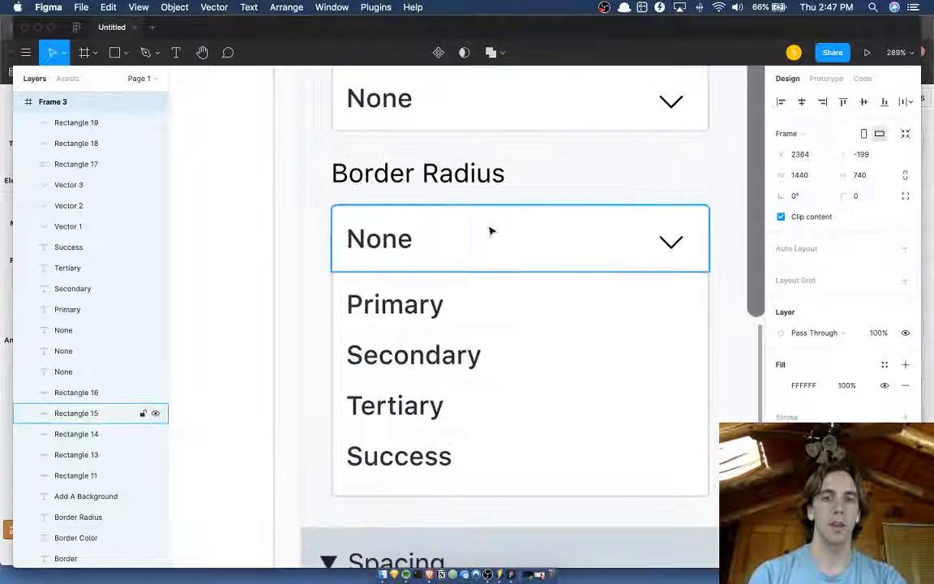
{"action": "scroll", "coordinate": [490, 231], "scroll_direction": "up", "scroll_amount": 5}
{"action": "key", "text": "t"}
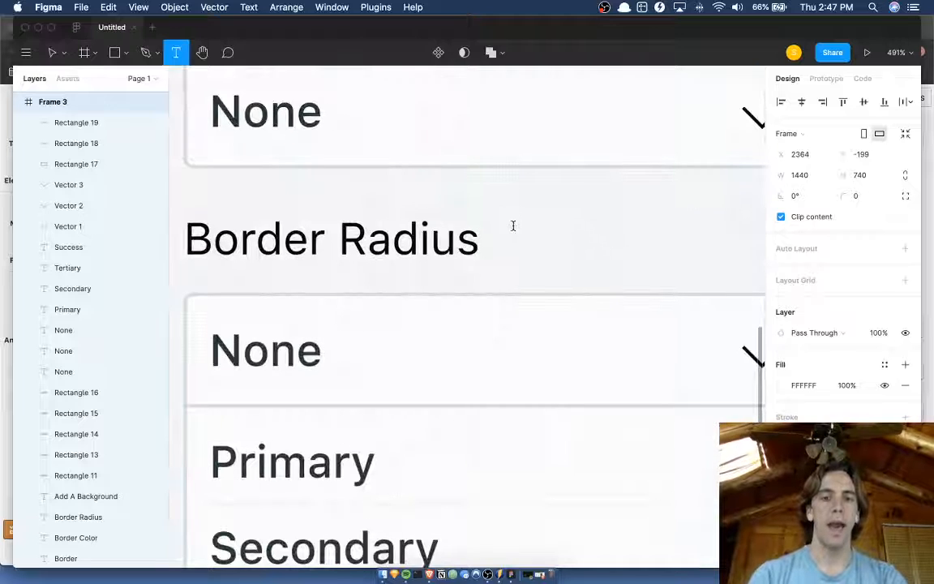
{"action": "left_click", "coordinate": [512, 226]}
{"action": "type", "text": "?"}
{"action": "key", "text": "Escape"}
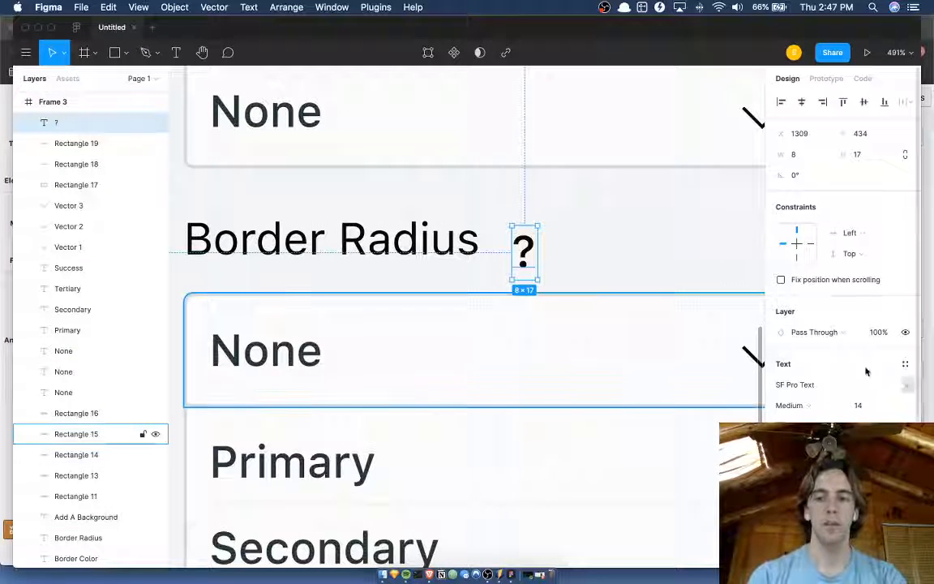
Set the question mark's font size to 8.
{"action": "left_click", "coordinate": [860, 406]}
{"action": "type", "text": "10"}
{"action": "key", "text": "Return"}
{"action": "left_click", "coordinate": [868, 409]}
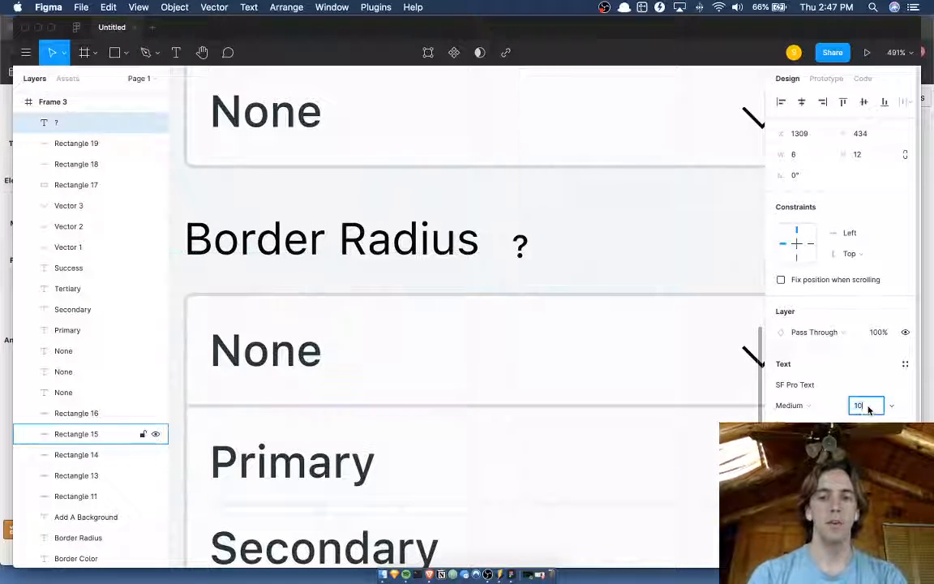
{"action": "key", "text": "Down"}
{"action": "key", "text": "Return"}
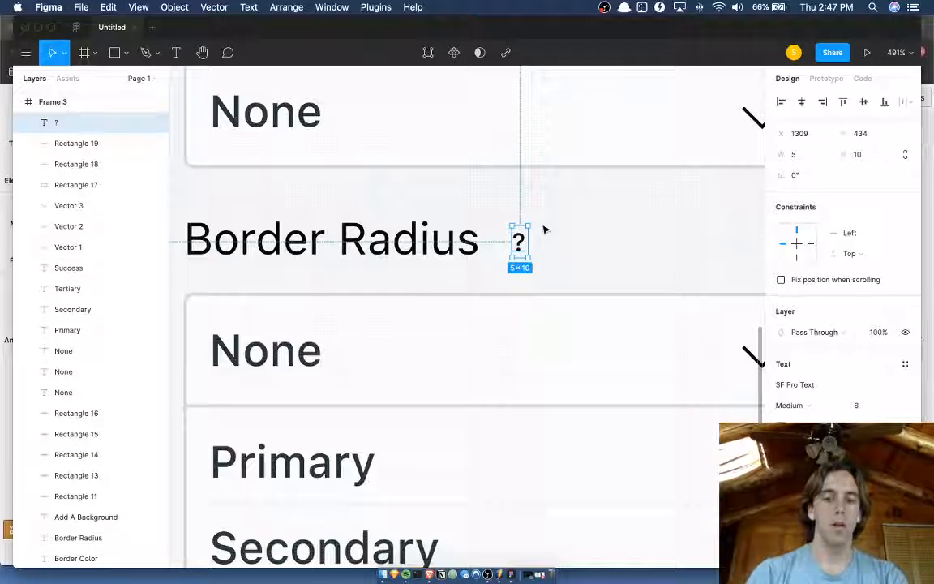
Draw an ellipse about 11 × 8 over the question mark and shift it to X 1317, Y 434.
{"action": "key", "text": "o"}
{"action": "left_click_drag", "start_coordinate": [541, 223], "coordinate": [505, 248]}
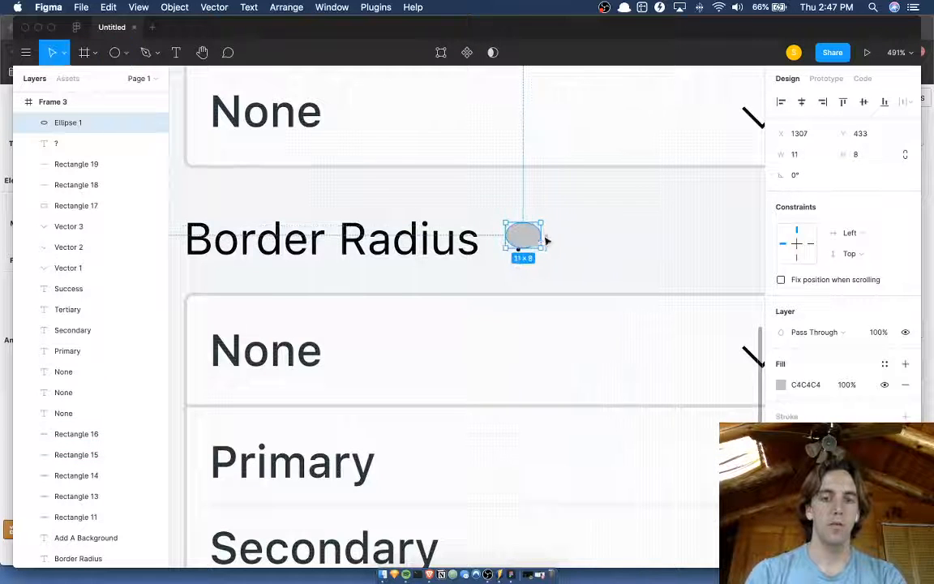
{"action": "key", "text": "shift+Right"}
{"action": "key", "text": "Down"}
Fill the ellipse with the dropdown outline's color D5DCE0 and place it behind the question mark as an 11 × 11 circle.
{"action": "key", "text": "i"}
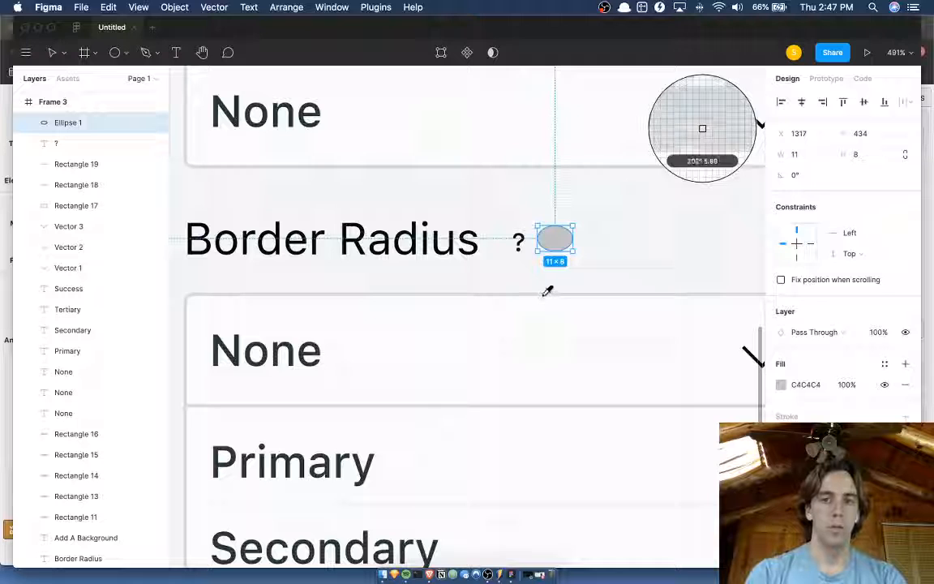
{"action": "left_click", "coordinate": [547, 297]}
{"action": "key", "text": "super+bracketleft"}
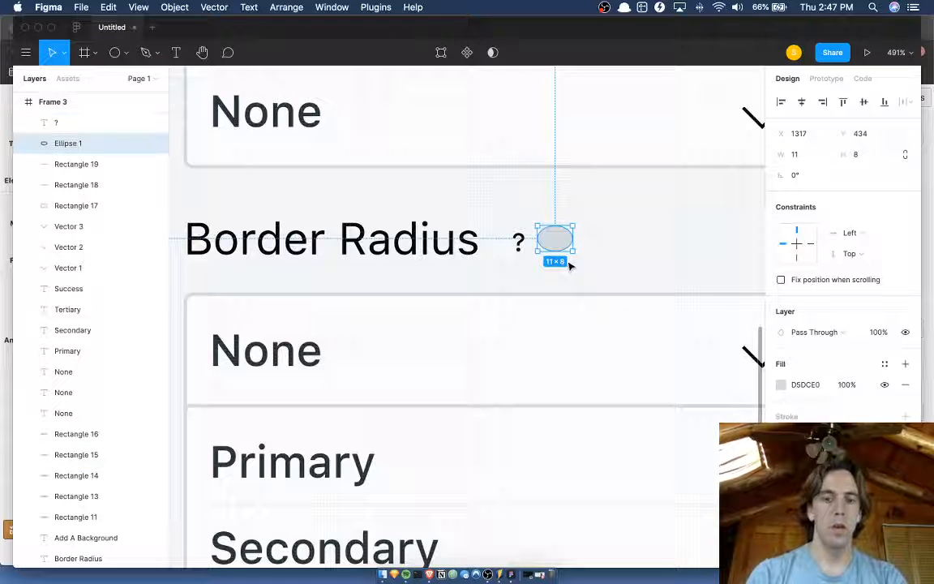
{"action": "key", "text": "Left"}
{"action": "key", "text": "Left"}
{"action": "key", "text": "Left"}
{"action": "key", "text": "Left"}
{"action": "key", "text": "Left"}
{"action": "key", "text": "Left"}
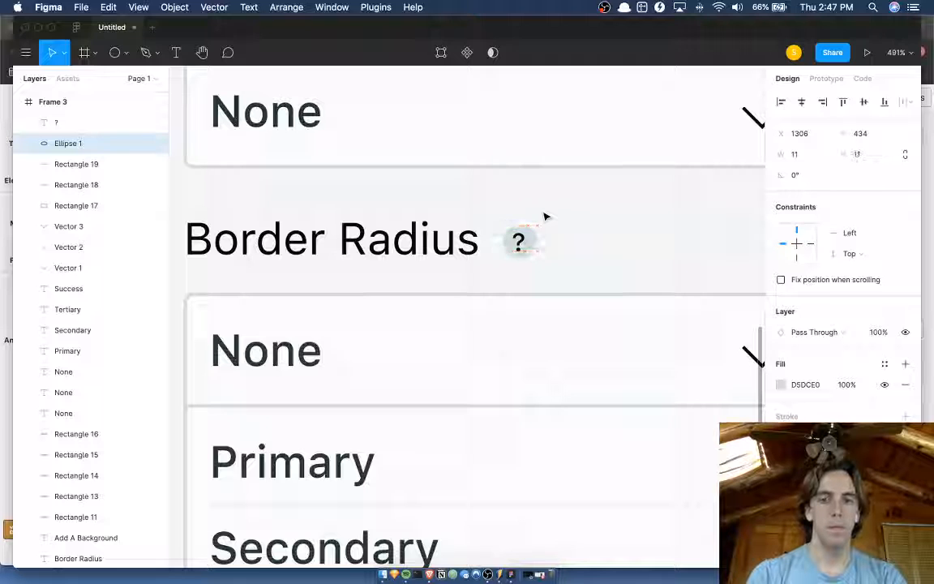
Center the question mark in the circle at X 1309.5, Y 434.5.
{"action": "scroll", "coordinate": [546, 215], "scroll_direction": "up", "scroll_amount": 5}
{"action": "left_click", "coordinate": [504, 270]}
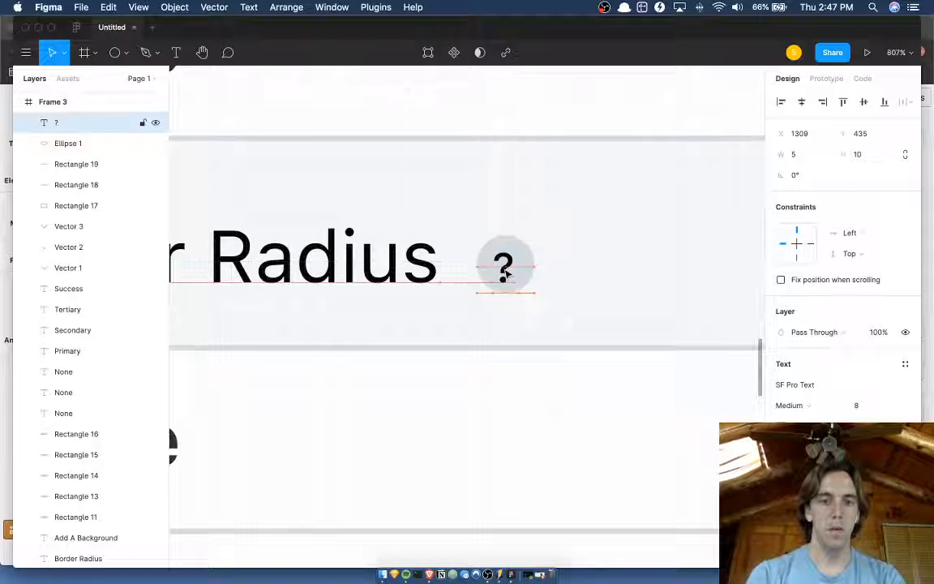
{"action": "key", "text": "Down"}
{"action": "key", "text": "Right"}
{"action": "key", "text": "Up"}
{"action": "key", "text": "Left"}
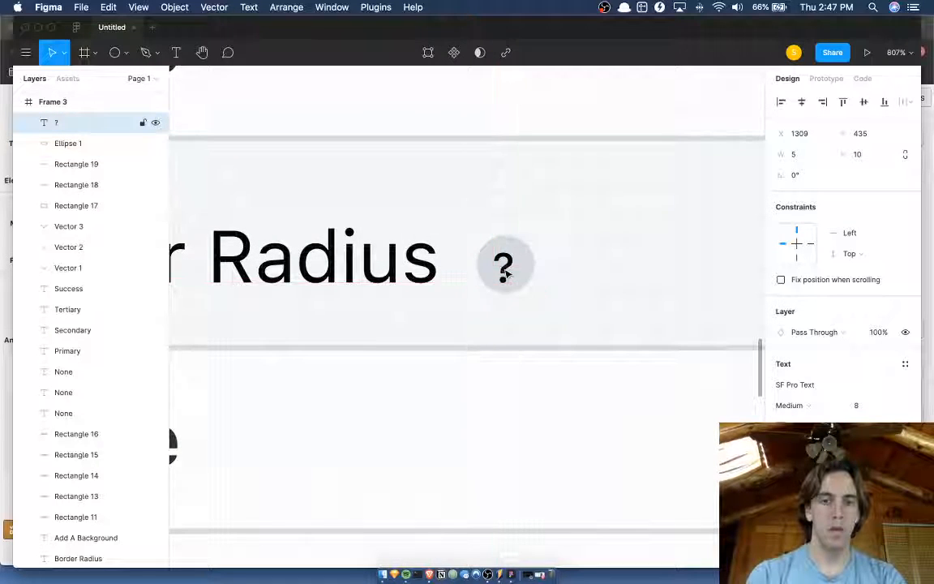
{"action": "key", "text": "Up"}
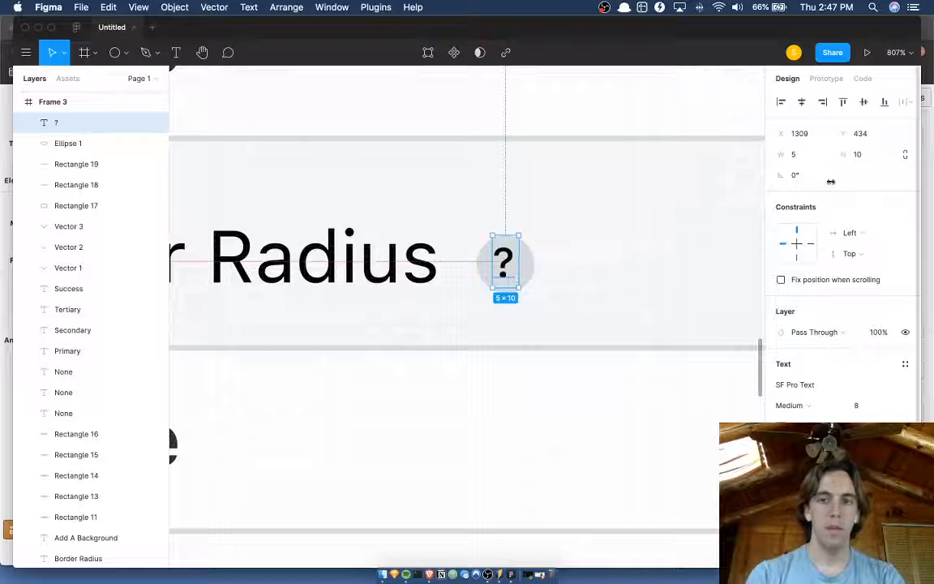
{"action": "left_click", "coordinate": [811, 134]}
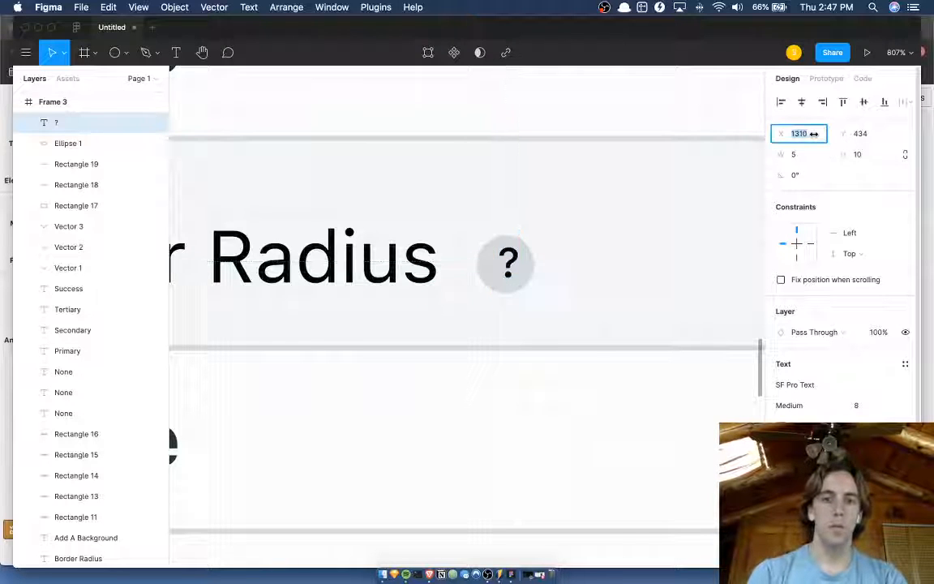
{"action": "left_click", "coordinate": [814, 137]}
{"action": "type", "text": "5"}
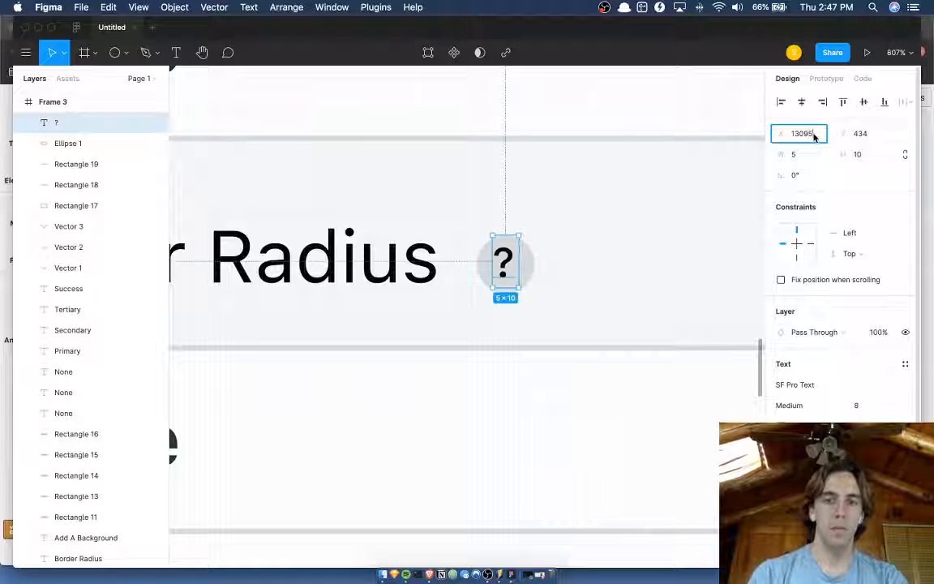
{"action": "key", "text": "Return"}
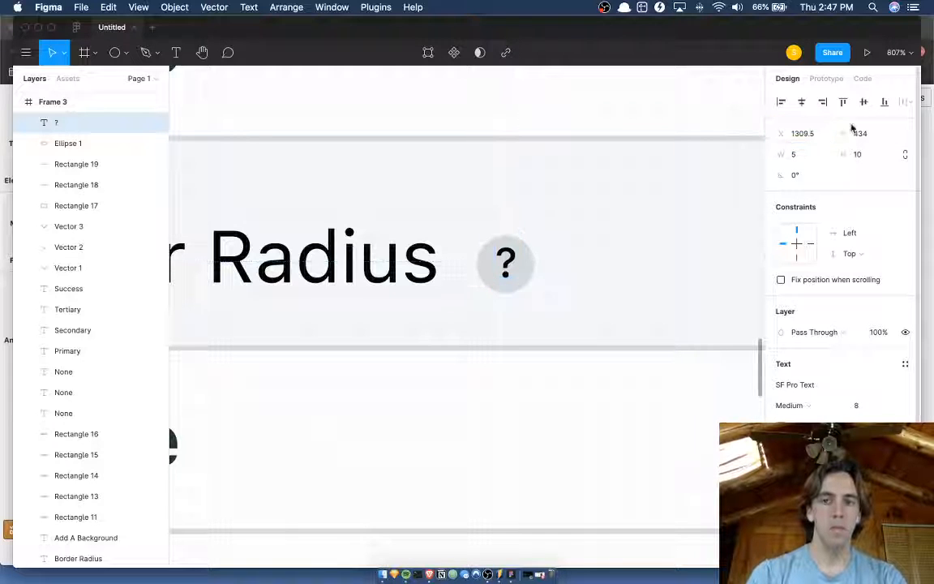
{"action": "left_click", "coordinate": [876, 137]}
{"action": "key", "text": "Return"}
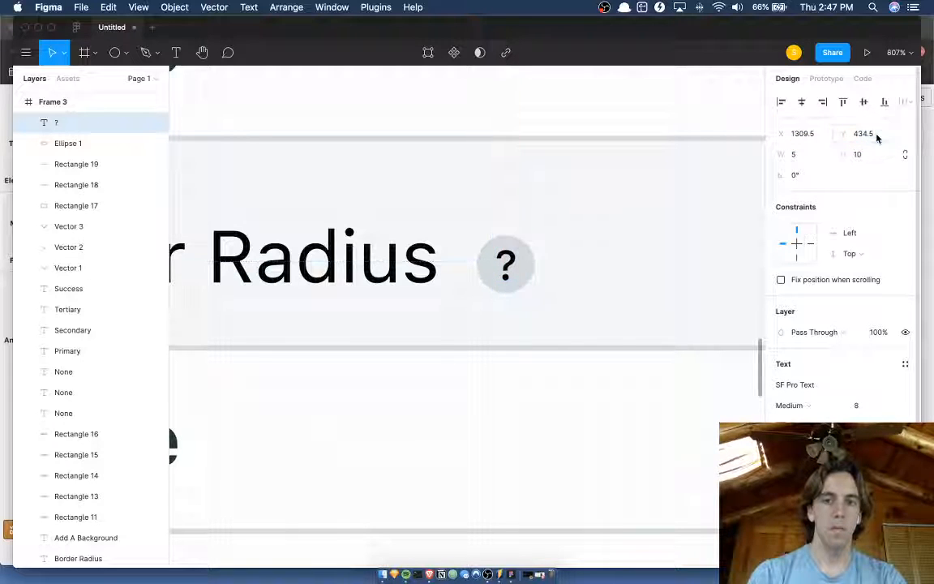
Recolor the question mark with the grey sampled from the sidebar's scrollbar.
{"action": "left_click", "coordinate": [533, 273]}
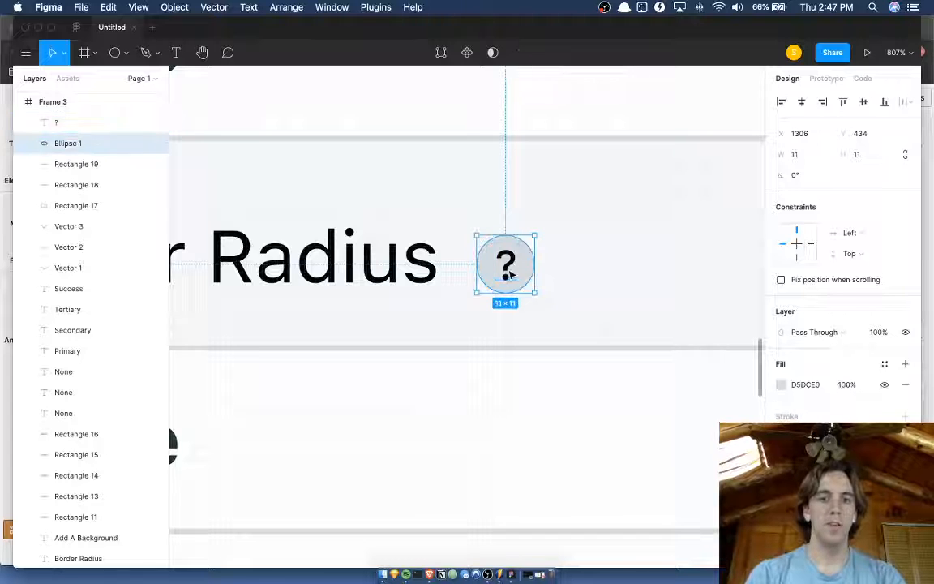
{"action": "left_click", "coordinate": [506, 266]}
{"action": "scroll", "coordinate": [509, 274], "scroll_direction": "down", "scroll_amount": 3}
{"action": "scroll", "coordinate": [510, 274], "scroll_direction": "down", "scroll_amount": 5}
{"action": "scroll", "coordinate": [511, 274], "scroll_direction": "up", "scroll_amount": 1}
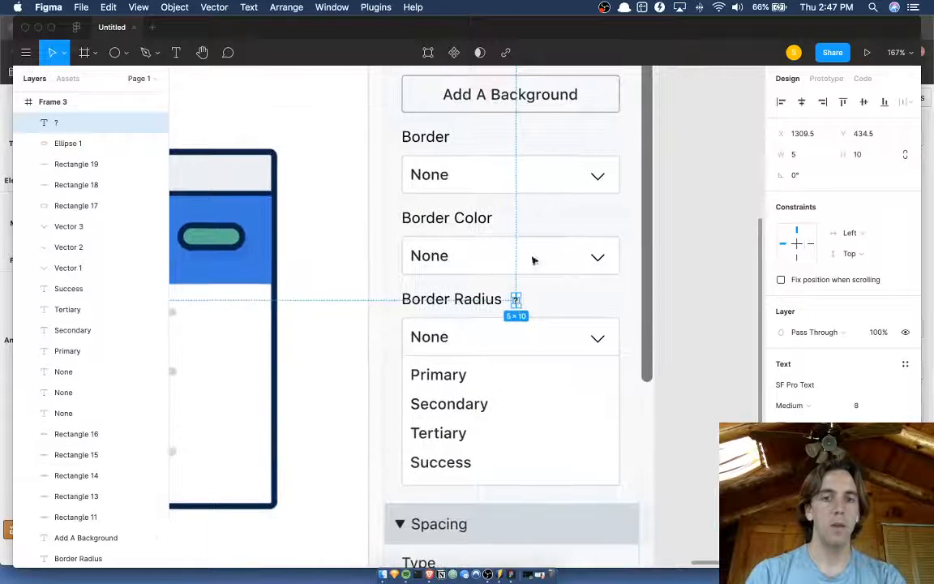
{"action": "key", "text": "i"}
{"action": "left_click", "coordinate": [645, 192]}
{"action": "left_click", "coordinate": [674, 215]}
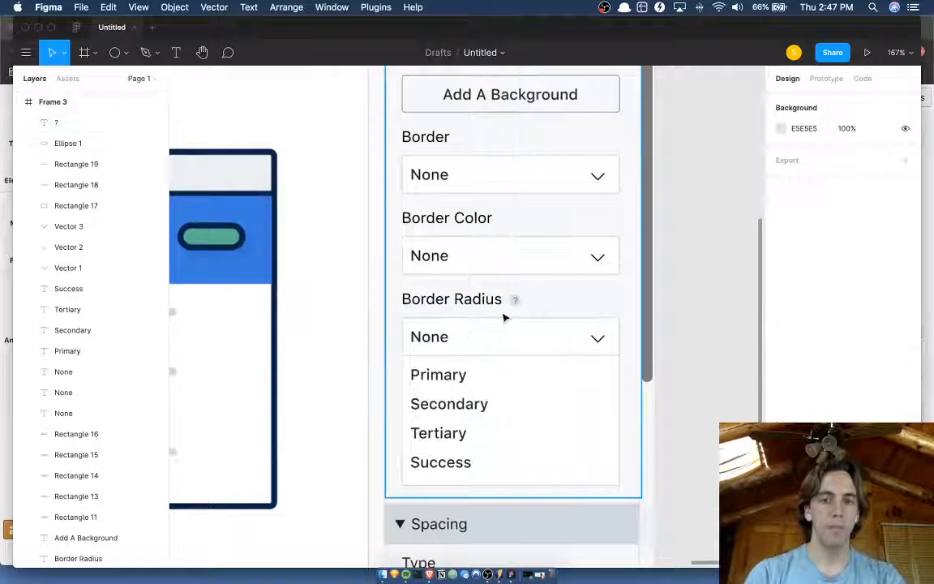
Group the question mark with its circle and move the group to X 1305, Y 434.
{"action": "scroll", "coordinate": [502, 313], "scroll_direction": "up", "scroll_amount": 3}
{"action": "left_click", "coordinate": [540, 281]}
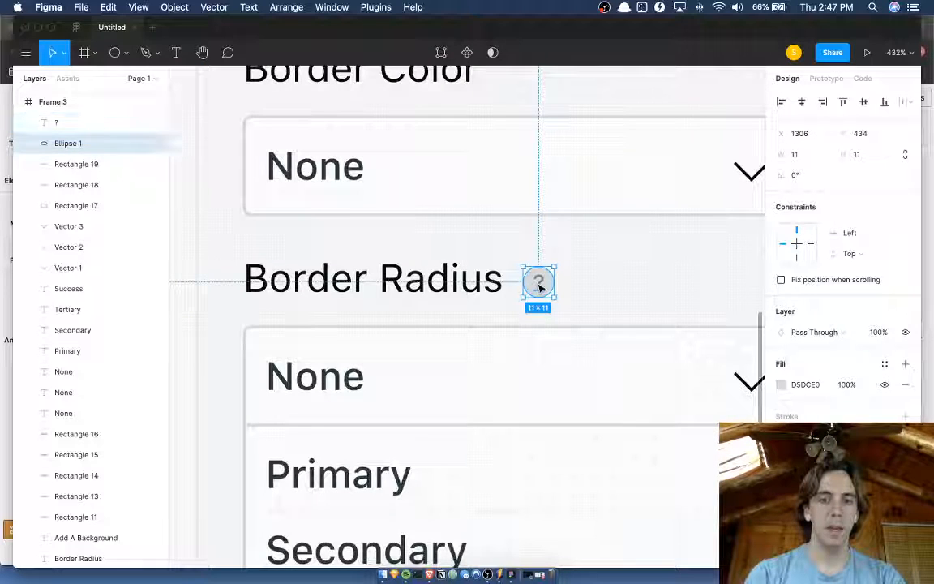
{"action": "left_click", "coordinate": [540, 285], "text": "shift"}
{"action": "key", "text": "super+g"}
{"action": "key", "text": "Left"}
{"action": "key", "text": "Left"}
{"action": "key", "text": "Up"}
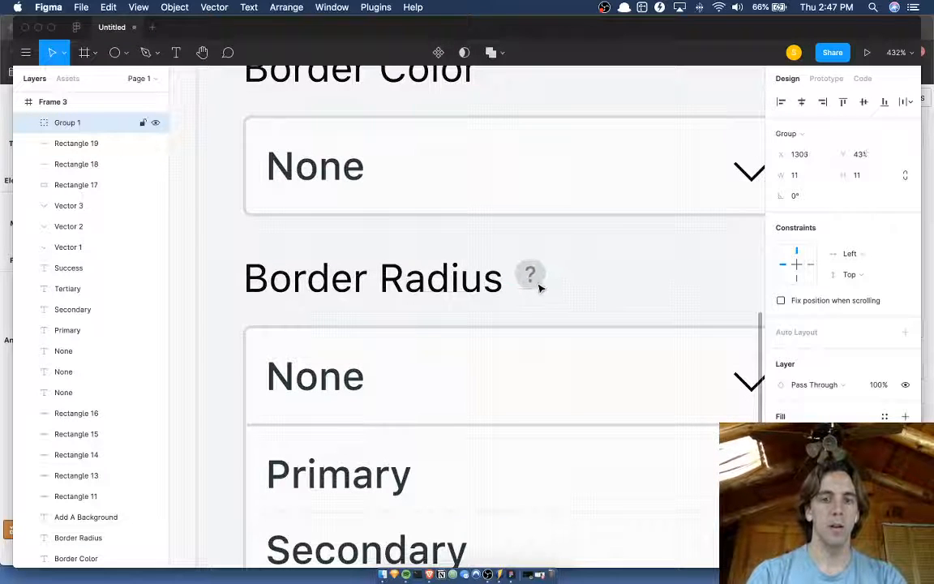
{"action": "key", "text": "Right"}
{"action": "key", "text": "Down"}
{"action": "key", "text": "Down"}
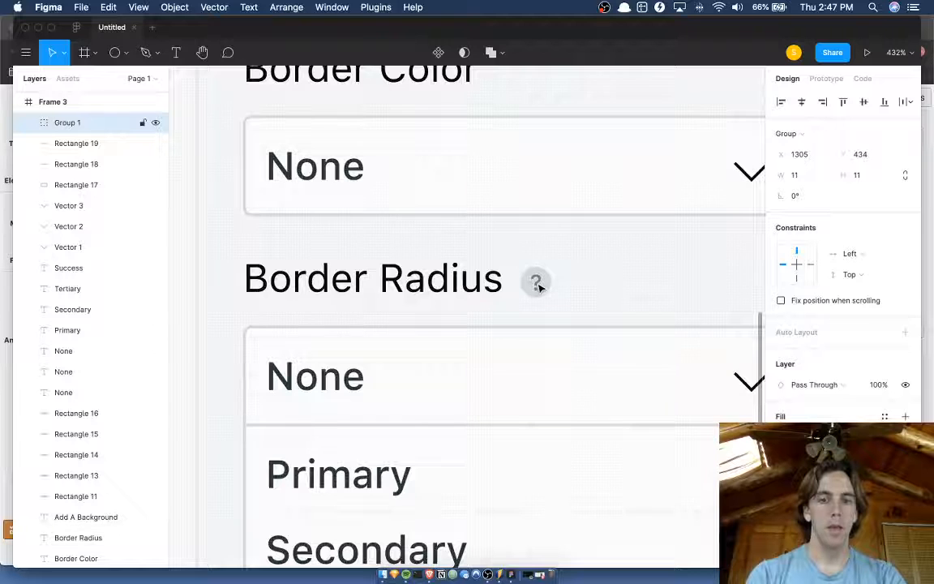
{"action": "scroll", "coordinate": [538, 286], "scroll_direction": "down", "scroll_amount": 10}
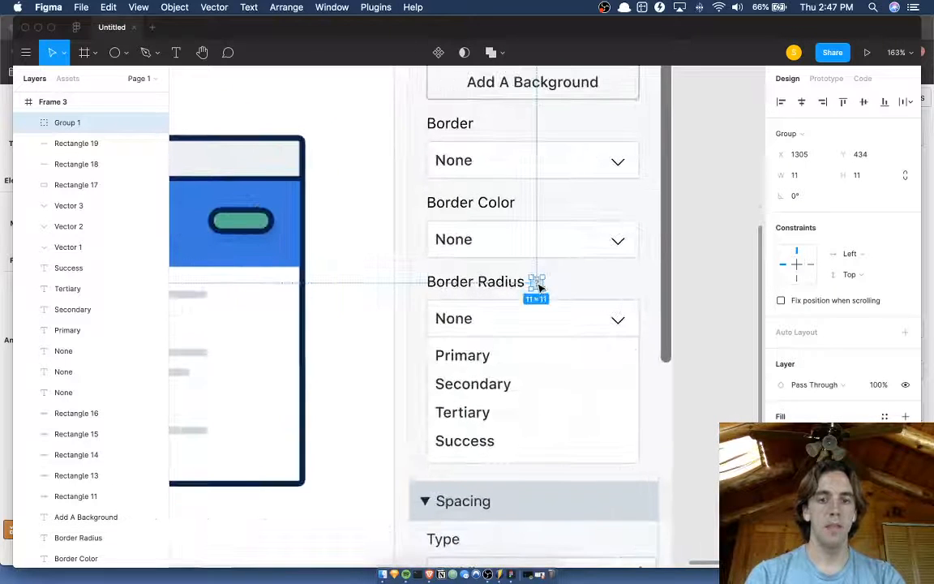
Change the label above the second border dropdown from Border Color to Border Radius.
{"action": "scroll", "coordinate": [539, 286], "scroll_direction": "up", "scroll_amount": 3}
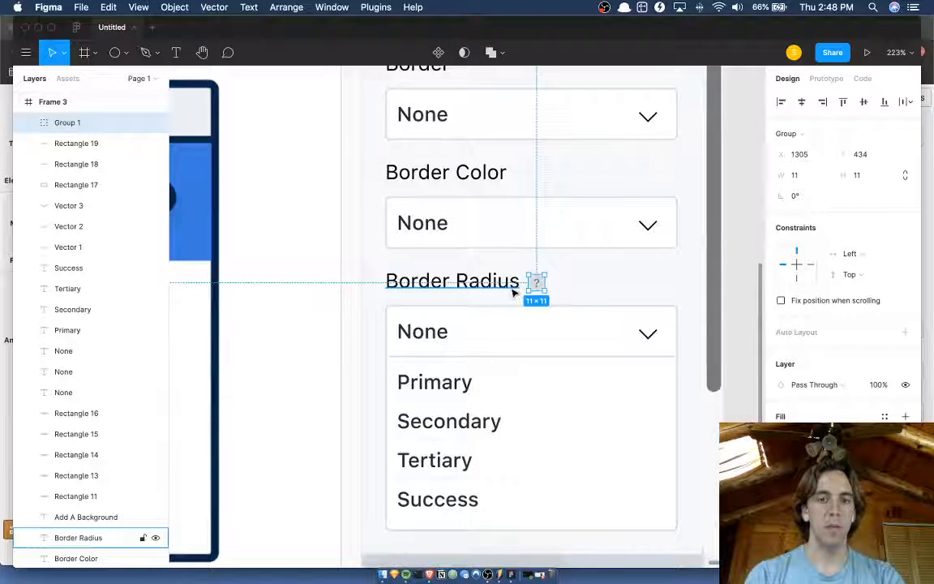
{"action": "left_click", "coordinate": [512, 289]}
{"action": "double_click", "coordinate": [476, 181]}
{"action": "double_click", "coordinate": [475, 179]}
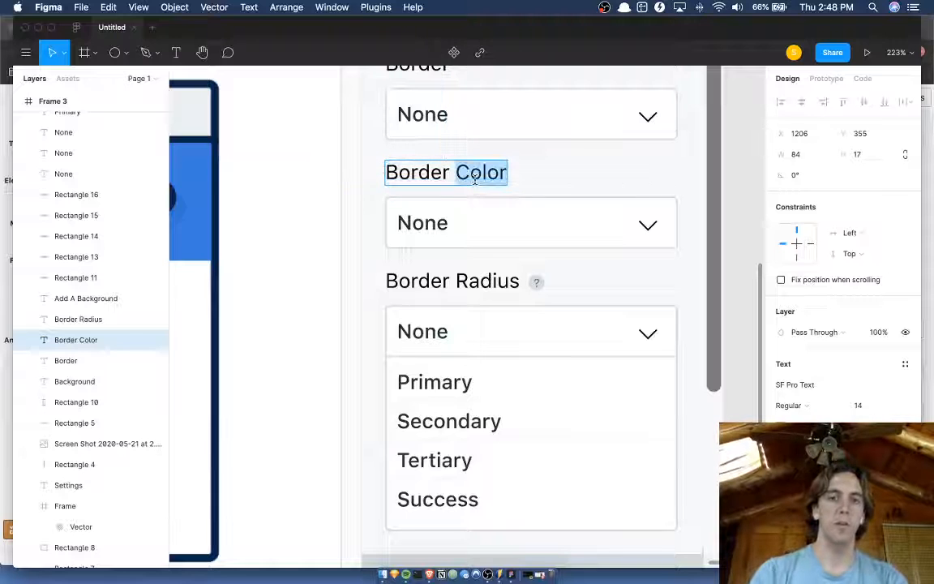
{"action": "type", "text": "Radius"}
{"action": "key", "text": "Escape"}
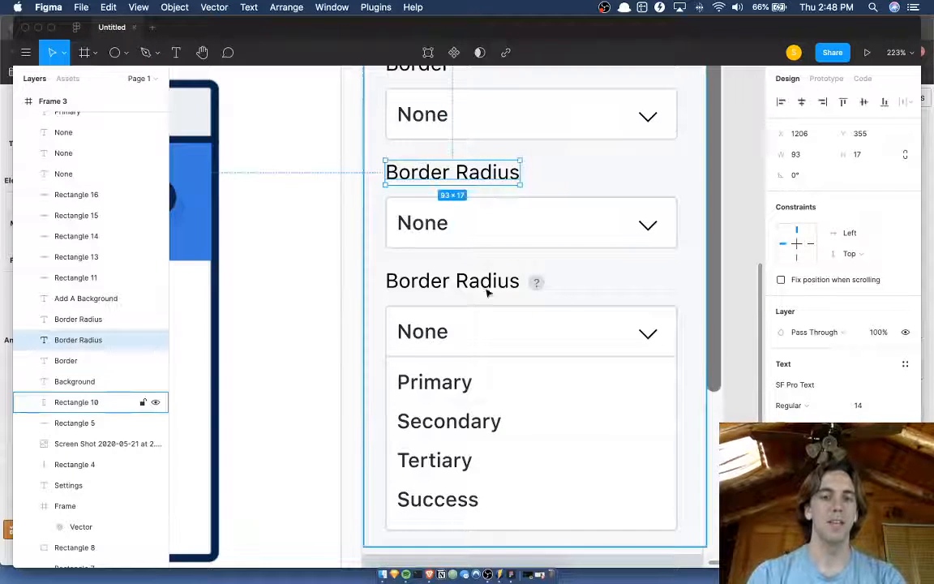
Change the label above the open dropdown to Border Color.
{"action": "double_click", "coordinate": [484, 286]}
{"action": "left_click", "coordinate": [480, 280]}
{"action": "double_click", "coordinate": [480, 281]}
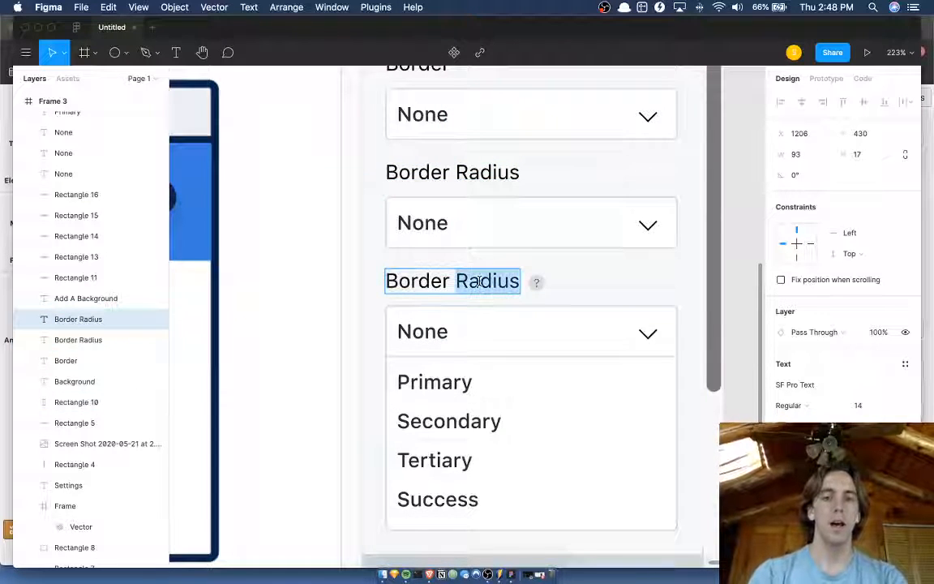
{"action": "type", "text": "Color"}
{"action": "key", "text": "Escape"}
Move the question mark group along the Border Color label's row to the dropdown's far end, at X 1393, Y 433.
{"action": "left_click", "coordinate": [540, 284]}
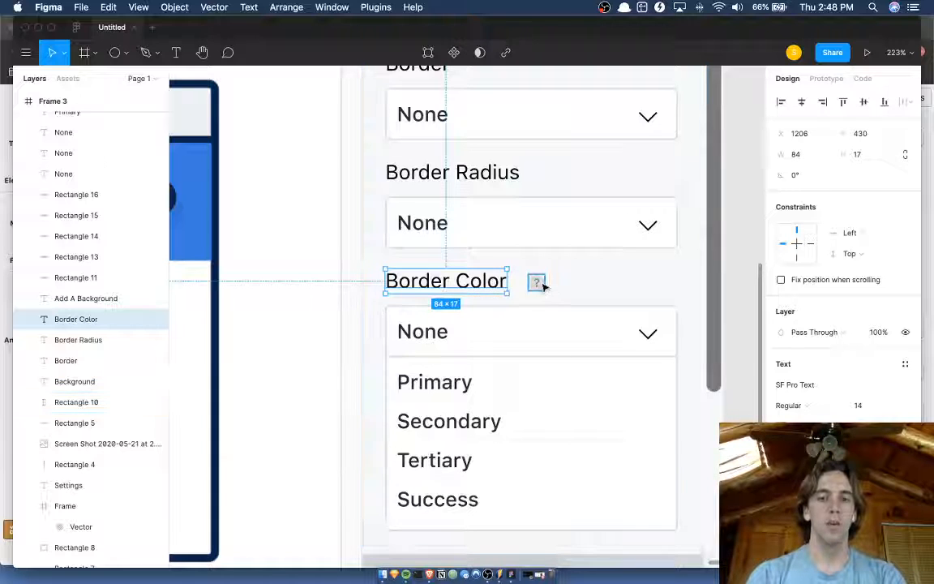
{"action": "key", "text": "shift+Left"}
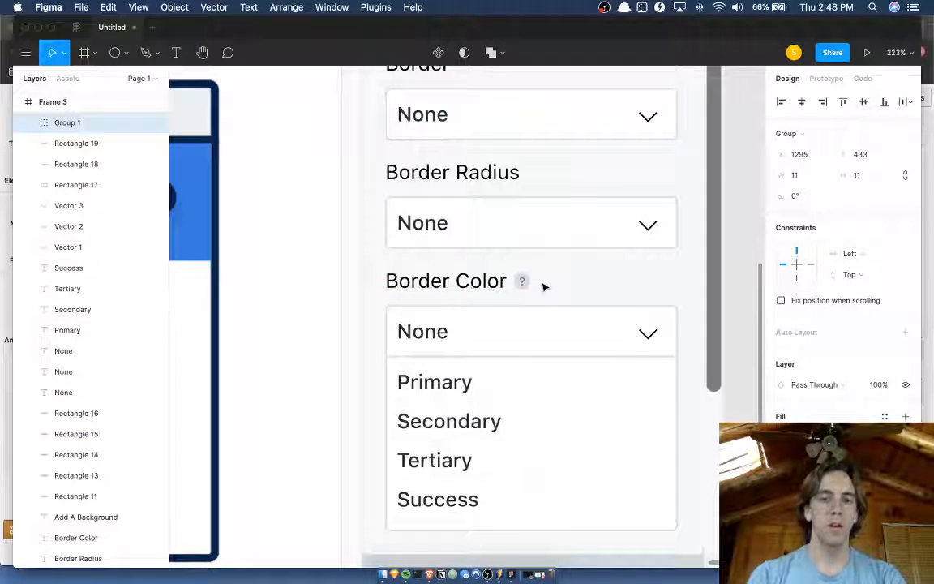
{"action": "key", "text": "shift+Right"}
{"action": "key", "text": "shift+Right"}
{"action": "key", "text": "shift+Right"}
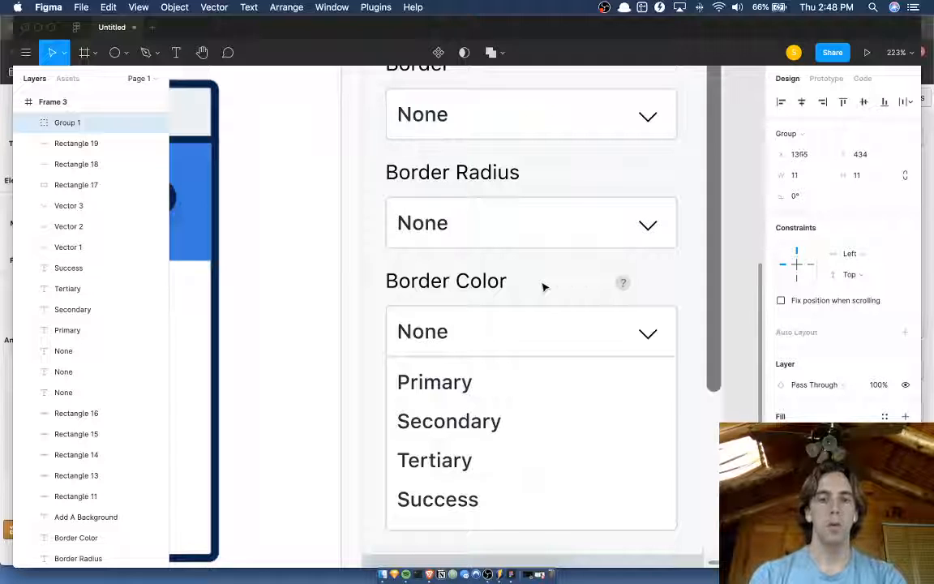
{"action": "key", "text": "Right"}
{"action": "key", "text": "Right"}
{"action": "key", "text": "Right"}
{"action": "key", "text": "Right"}
{"action": "key", "text": "Right"}
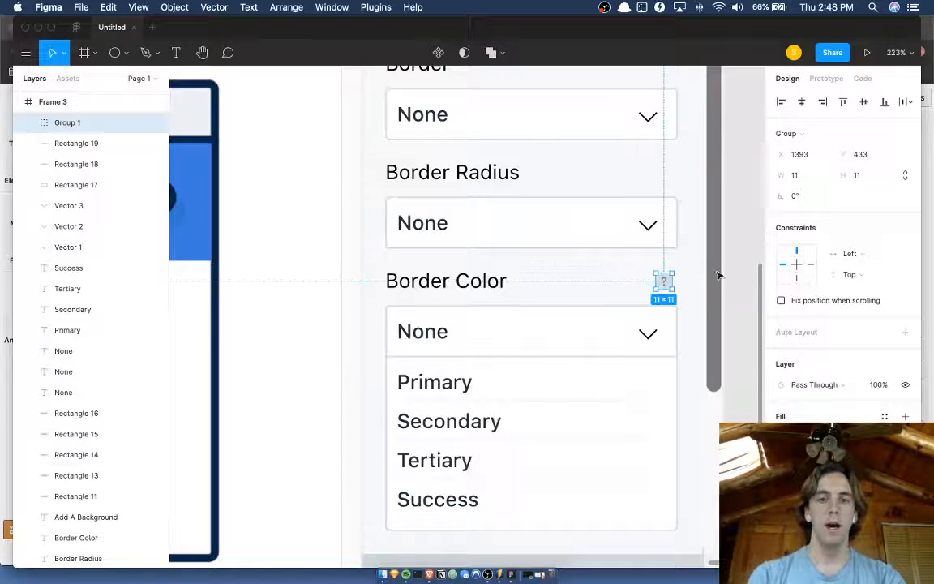
{"action": "left_click", "coordinate": [747, 269]}
Draw a rectangle about 78 × 41 extending down from the help icon over the Border Color dropdown.
{"action": "scroll", "coordinate": [747, 269], "scroll_direction": "down", "scroll_amount": 5}
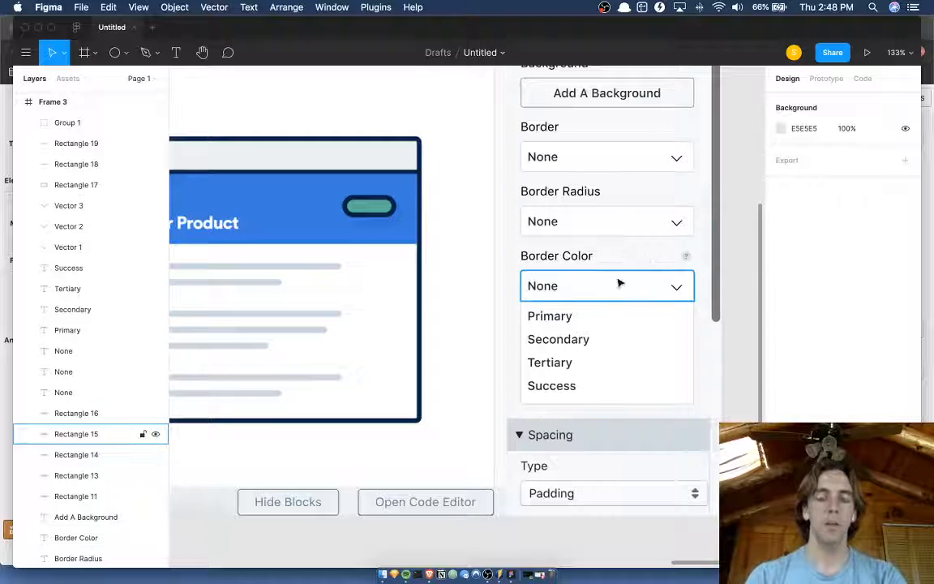
{"action": "scroll", "coordinate": [624, 254], "scroll_direction": "up", "scroll_amount": 2}
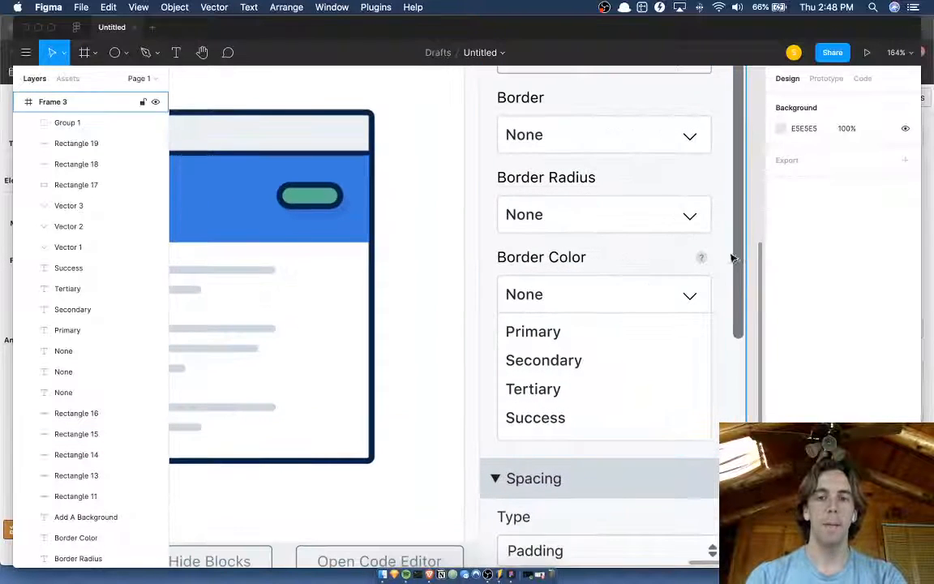
{"action": "key", "text": "r"}
{"action": "left_click_drag", "start_coordinate": [701, 259], "coordinate": [617, 303]}
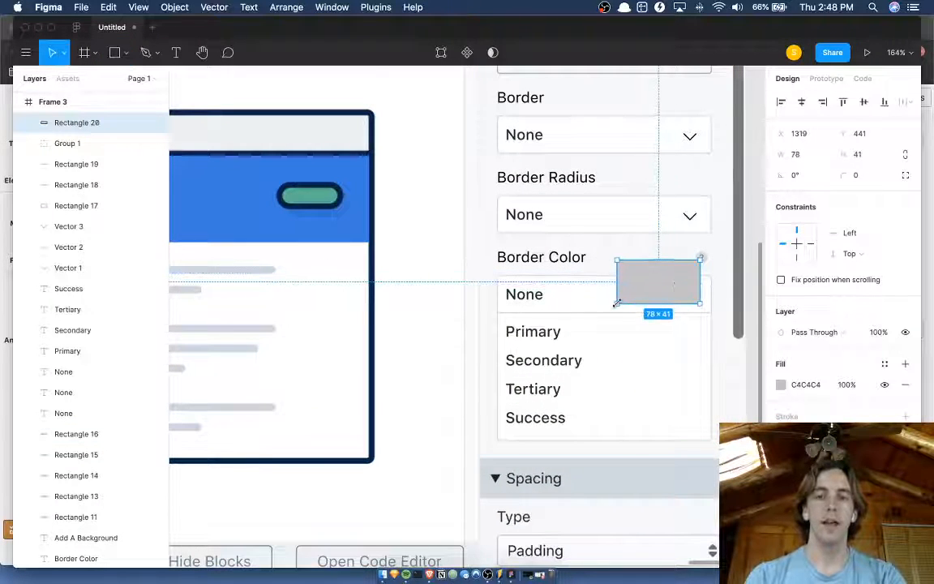
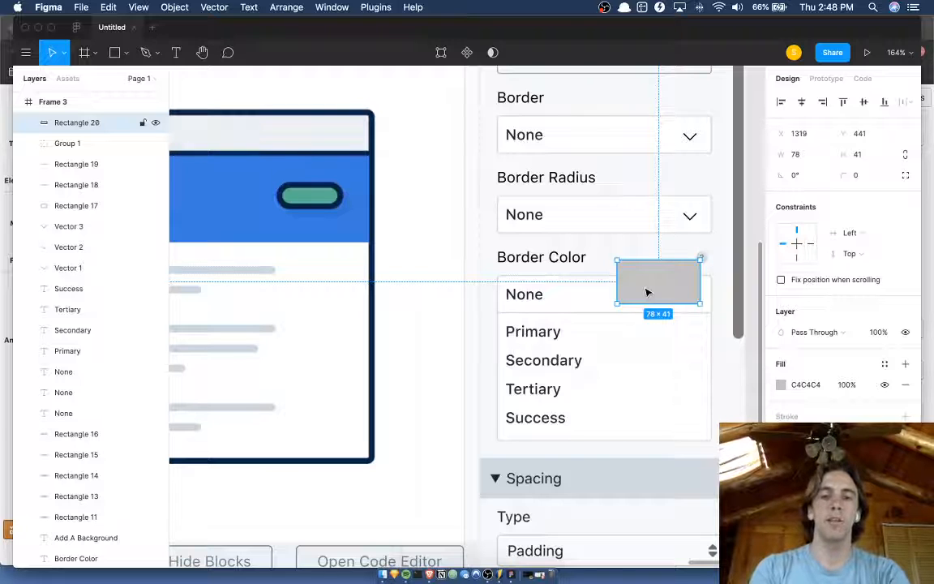
Delete the grey rectangle covering the Border Color dropdown.
{"action": "key", "text": "BackSpace"}
{"action": "scroll", "coordinate": [644, 292], "scroll_direction": "down", "scroll_amount": 2}
{"action": "scroll", "coordinate": [761, 320], "scroll_direction": "down", "scroll_amount": 1}
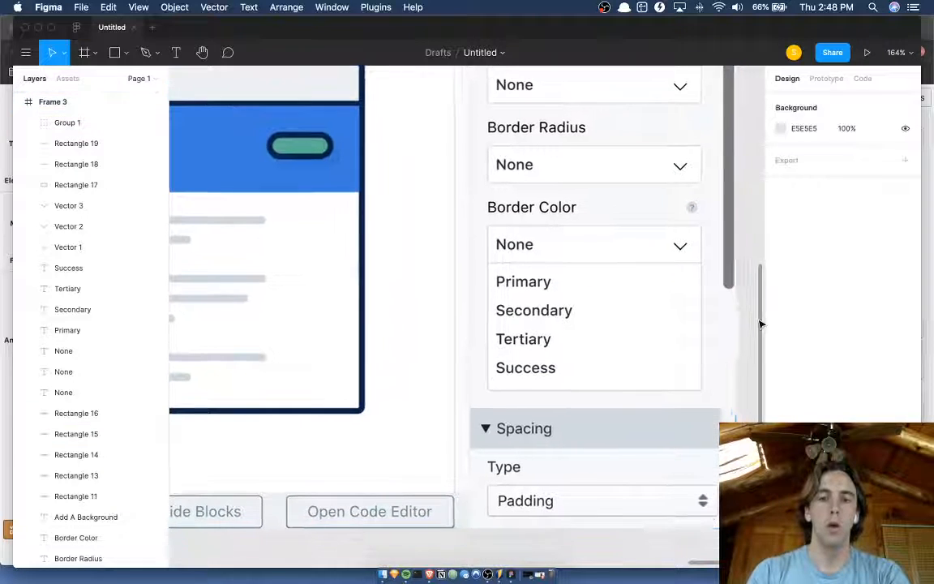
Spread the open option list's rows by nudging Success, Tertiary and Secondary with their divider lines progressively down.
{"action": "scroll", "coordinate": [585, 311], "scroll_direction": "up", "scroll_amount": 5}
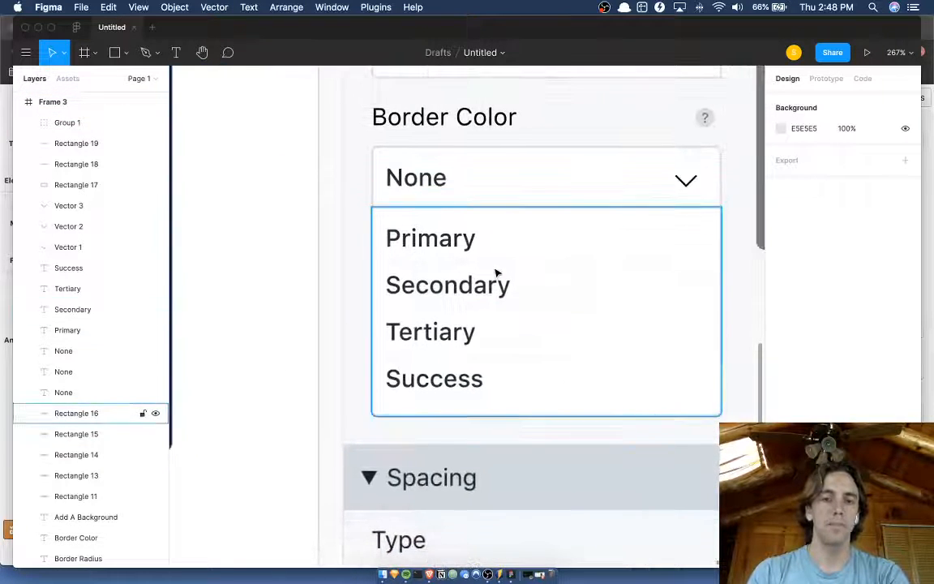
{"action": "left_click", "coordinate": [493, 262]}
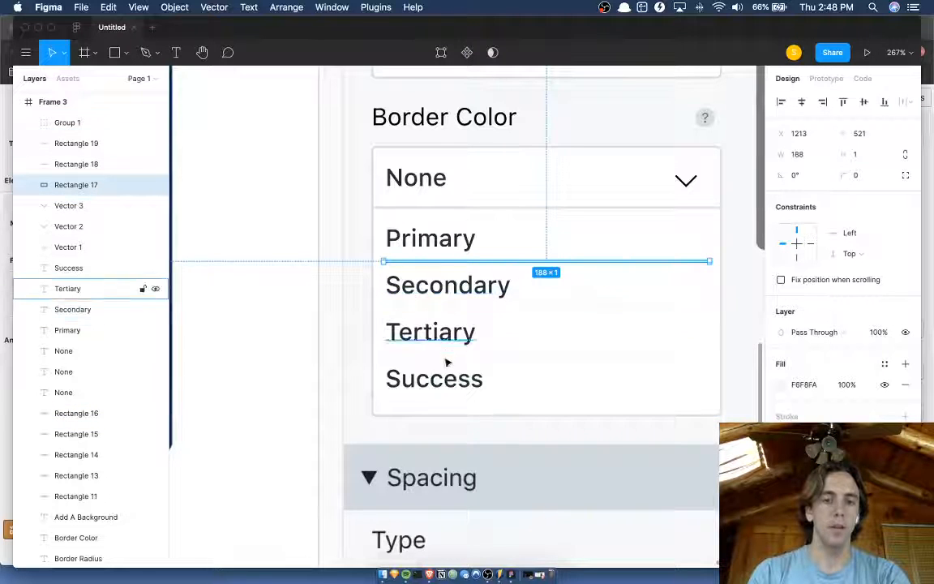
{"action": "left_click", "coordinate": [444, 377]}
{"action": "left_click", "coordinate": [454, 355], "text": "shift"}
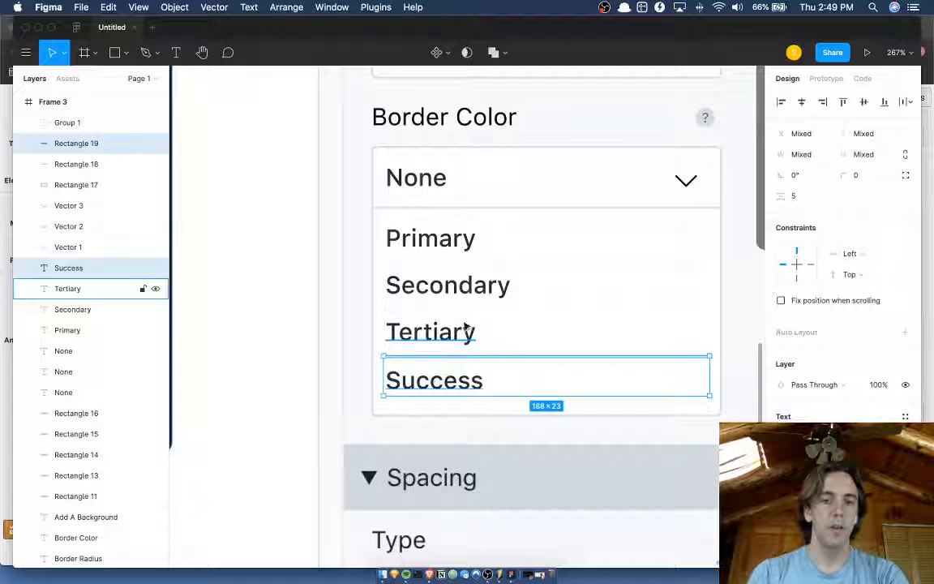
{"action": "left_click", "coordinate": [454, 328], "text": "shift"}
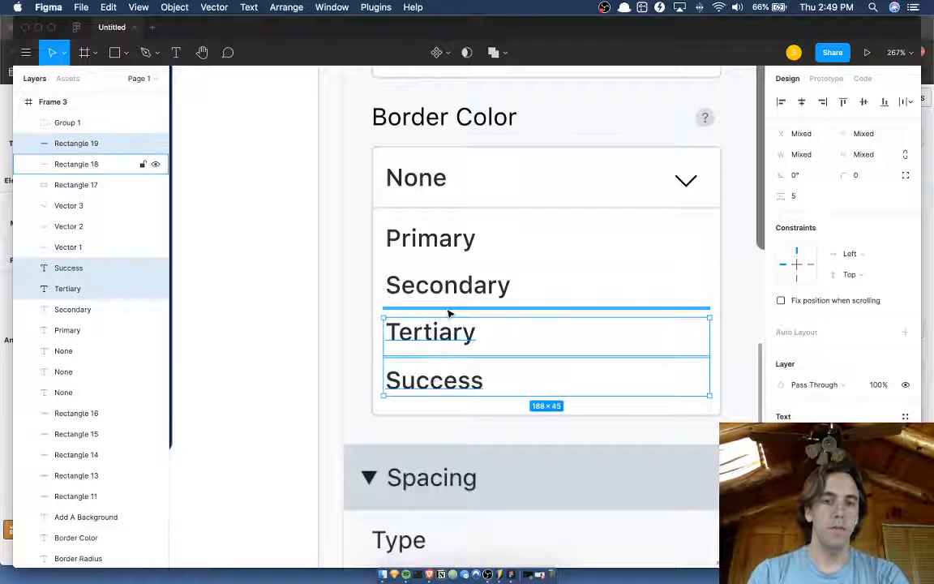
{"action": "left_click", "coordinate": [446, 309], "text": "shift"}
{"action": "left_click", "coordinate": [452, 290], "text": "shift"}
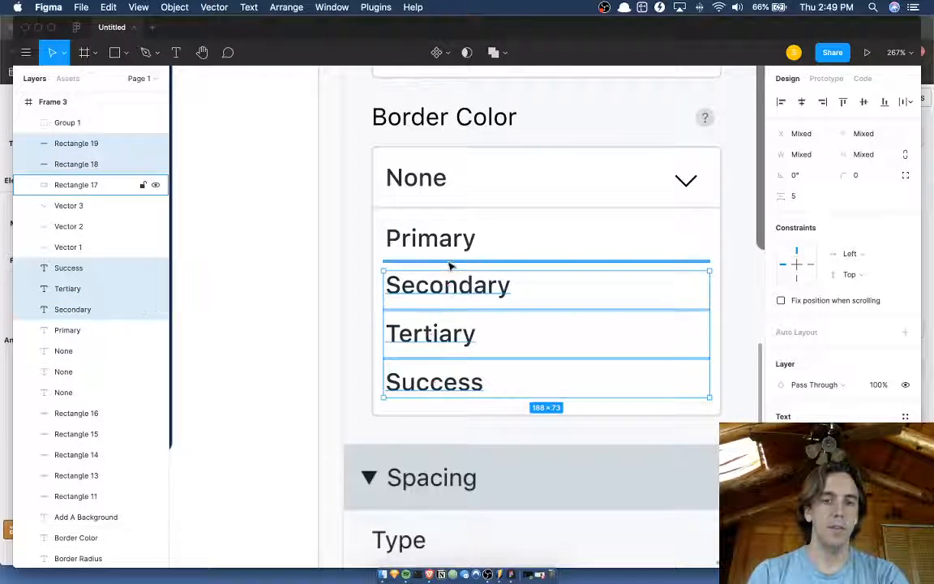
{"action": "left_click", "coordinate": [447, 261], "text": "shift"}
{"action": "key", "text": "Down"}
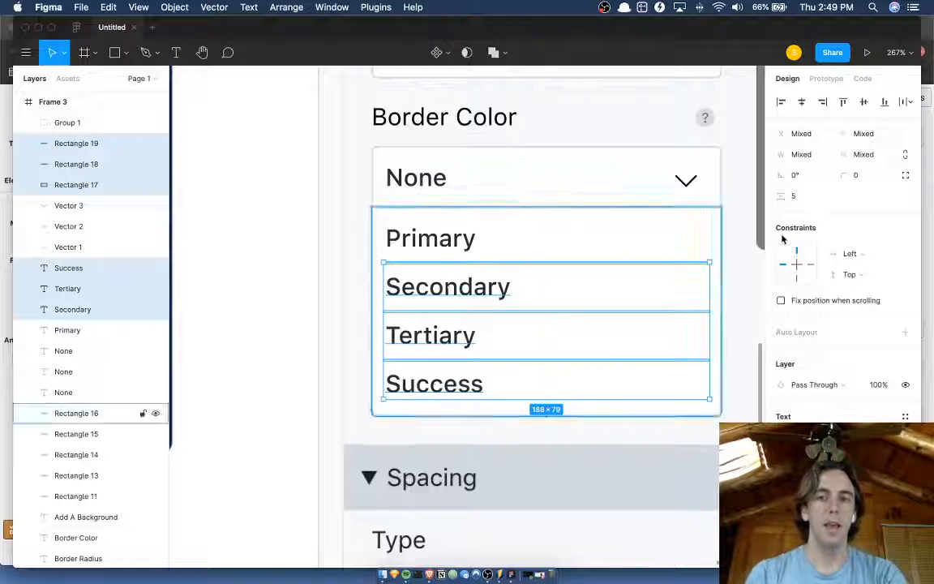
{"action": "left_click", "coordinate": [741, 260]}
{"action": "scroll", "coordinate": [741, 260], "scroll_direction": "right", "scroll_amount": 2}
{"action": "left_click", "coordinate": [740, 259]}
{"action": "scroll", "coordinate": [741, 260], "scroll_direction": "down", "scroll_amount": 1}
{"action": "scroll", "coordinate": [741, 259], "scroll_direction": "down", "scroll_amount": 1}
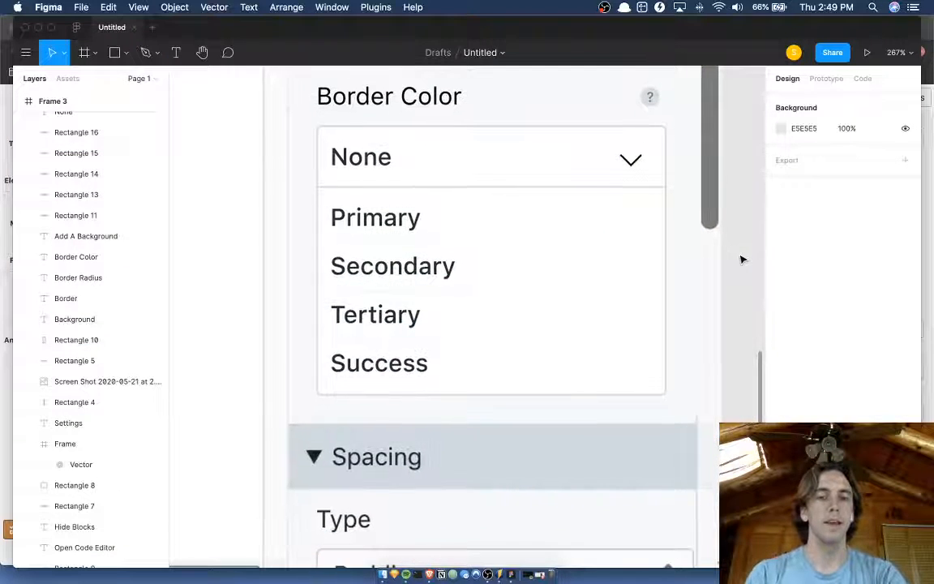
{"action": "scroll", "coordinate": [741, 259], "scroll_direction": "down", "scroll_amount": 2}
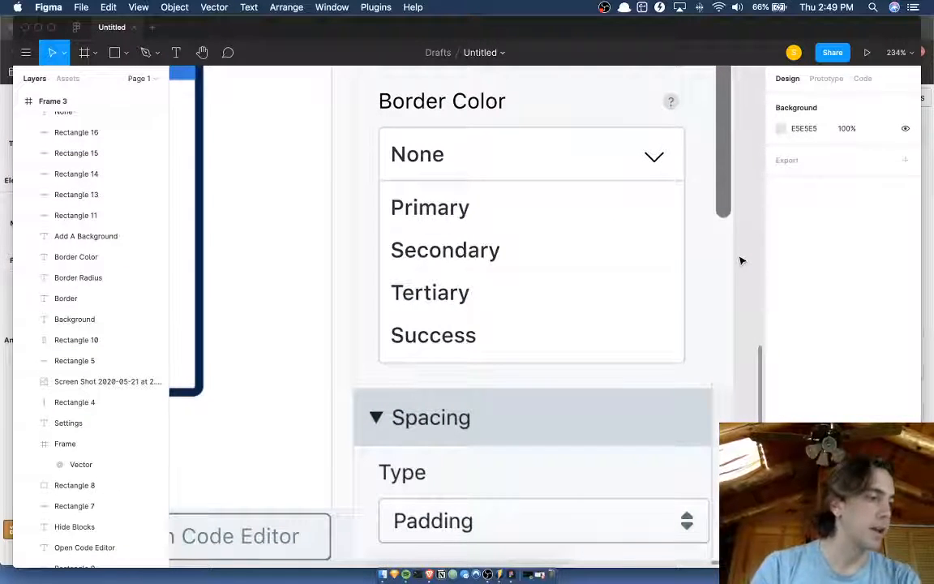
{"action": "scroll", "coordinate": [741, 259], "scroll_direction": "right", "scroll_amount": 1}
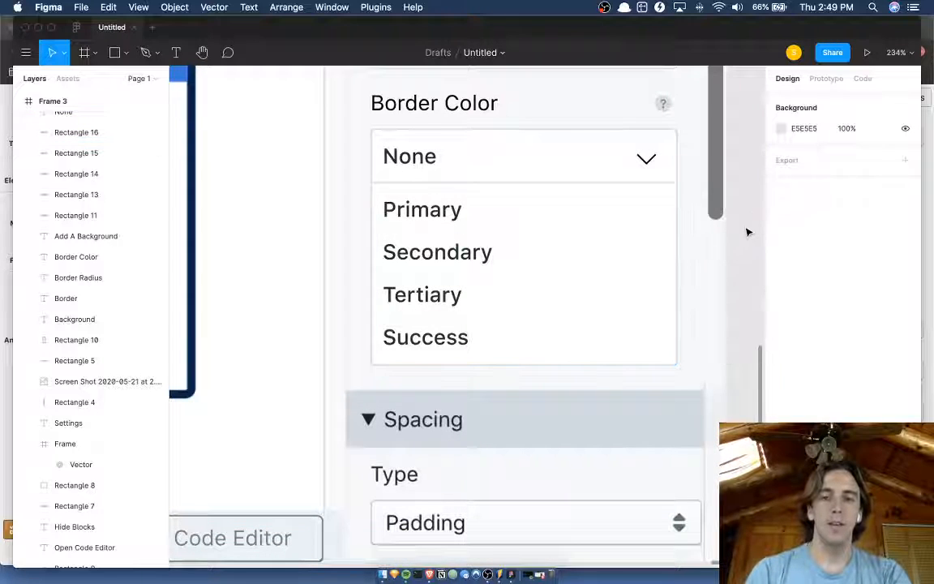
{"action": "key", "text": "r"}
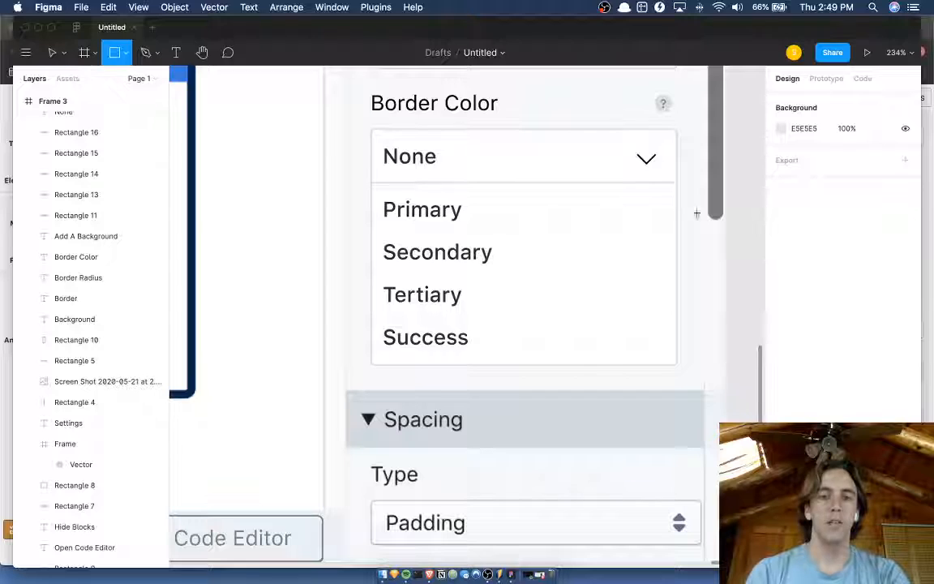
{"action": "key", "text": "v"}
Switch to the Versoly editor in Brave and copy the Primary color's hex code from the theme styles.
{"action": "key", "text": "ctrl+Up"}
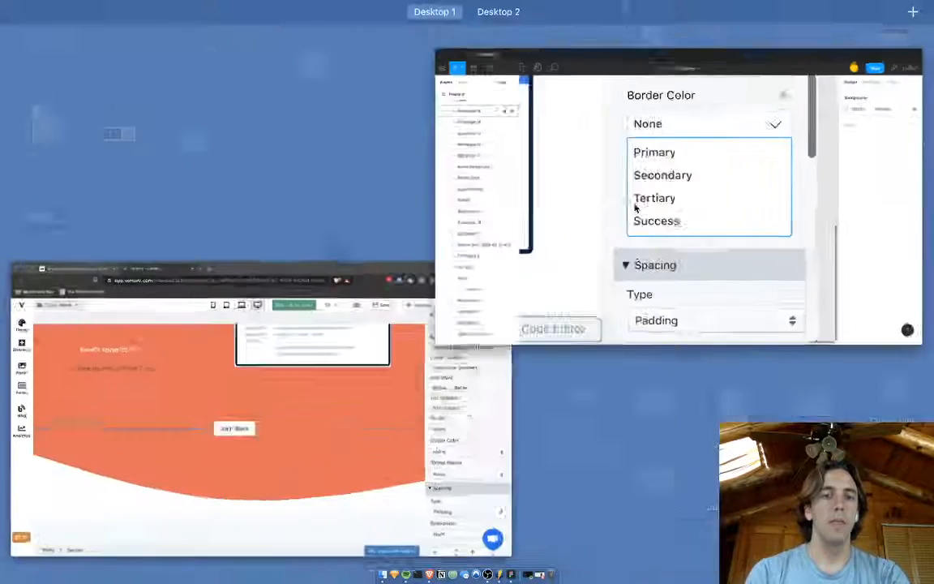
{"action": "left_click", "coordinate": [384, 383]}
{"action": "left_click", "coordinate": [21, 135]}
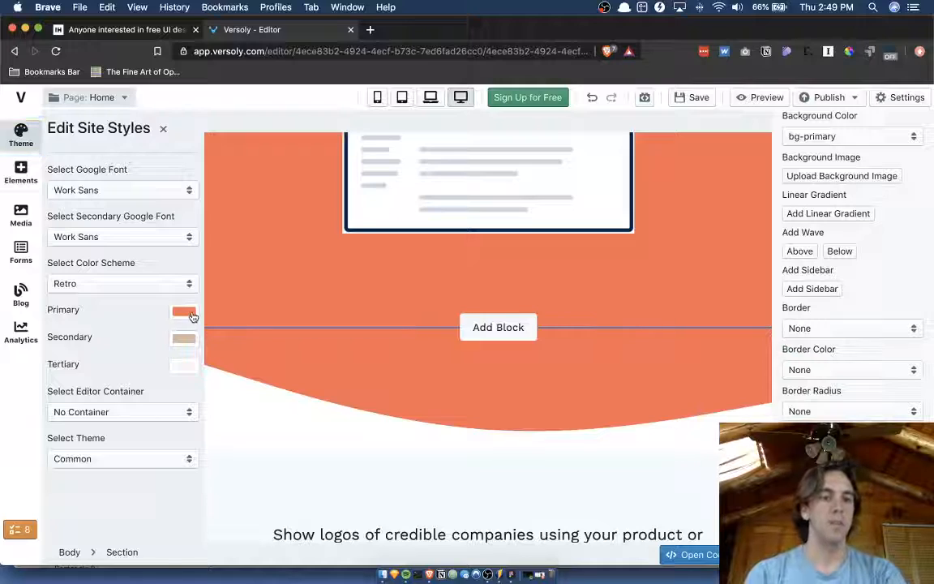
{"action": "left_click", "coordinate": [184, 312]}
{"action": "double_click", "coordinate": [95, 456]}
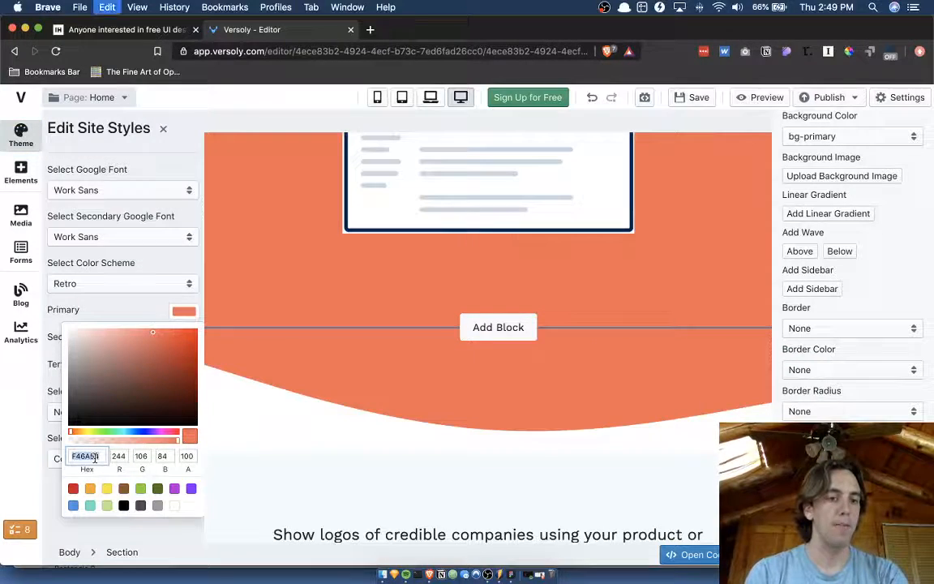
In Figma, draw a rectangle about 67 × 46 beside the frame, fill it with F46A54, and duplicate it straight below.
{"action": "key", "text": "ctrl+Up"}
{"action": "left_click", "coordinate": [229, 225]}
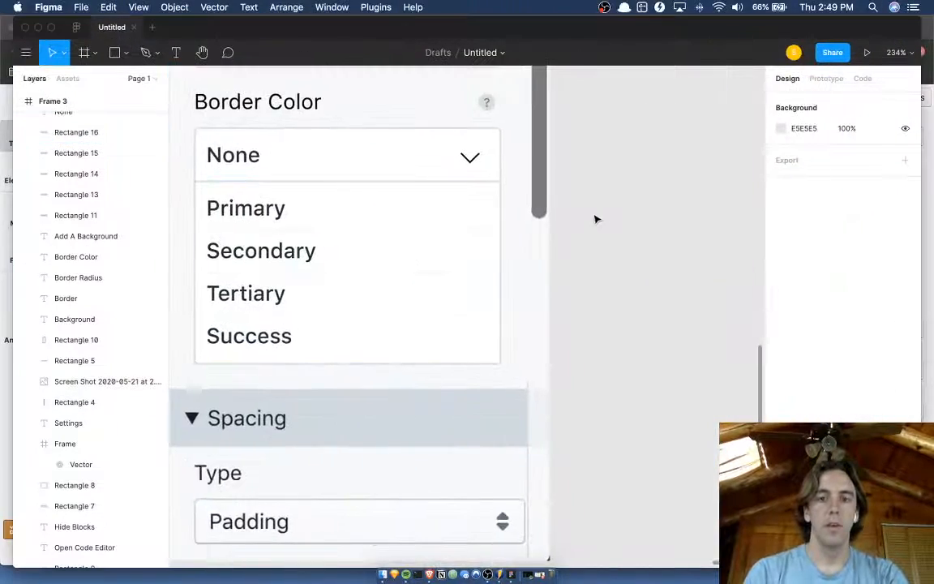
{"action": "scroll", "coordinate": [596, 219], "scroll_direction": "right", "scroll_amount": 5}
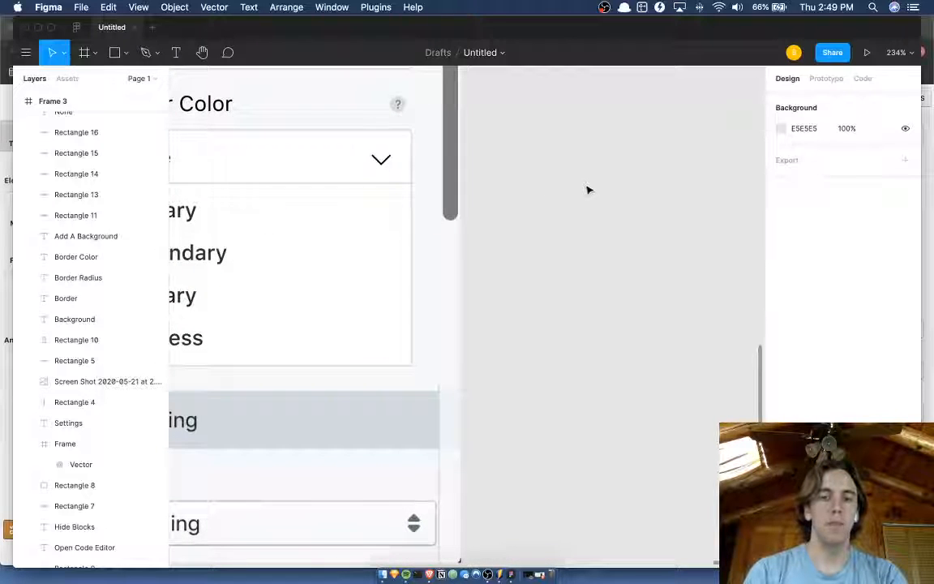
{"action": "key", "text": "r"}
{"action": "left_click_drag", "start_coordinate": [582, 184], "coordinate": [685, 254]}
{"action": "left_click", "coordinate": [828, 284]}
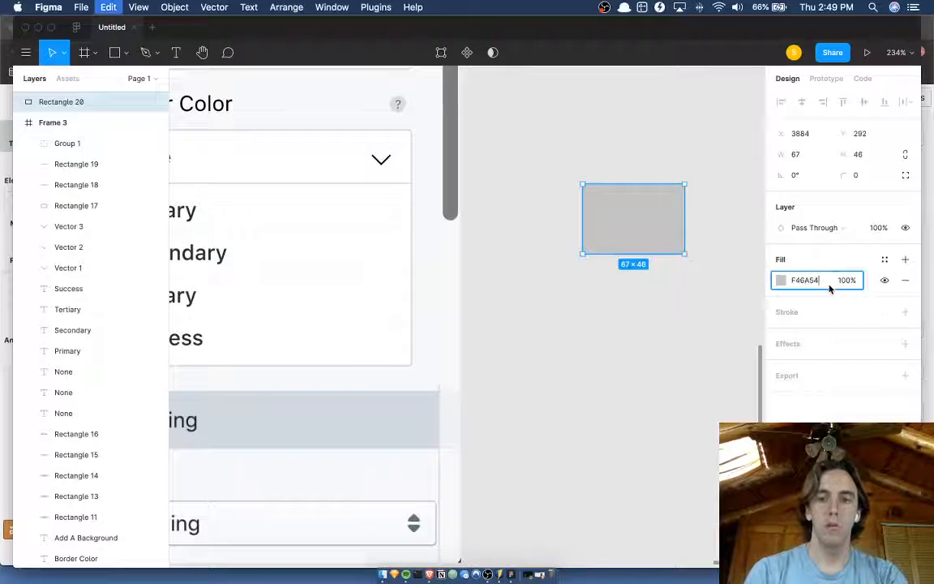
{"action": "type", "text": "F46A54"}
{"action": "key", "text": "Return"}
{"action": "key", "text": "super+d"}
{"action": "left_click_drag", "start_coordinate": [642, 229], "coordinate": [642, 330]}
Switch to the Versoly editor and copy the Secondary color's hex code from the theme styles.
{"action": "key", "text": "ctrl+Up"}
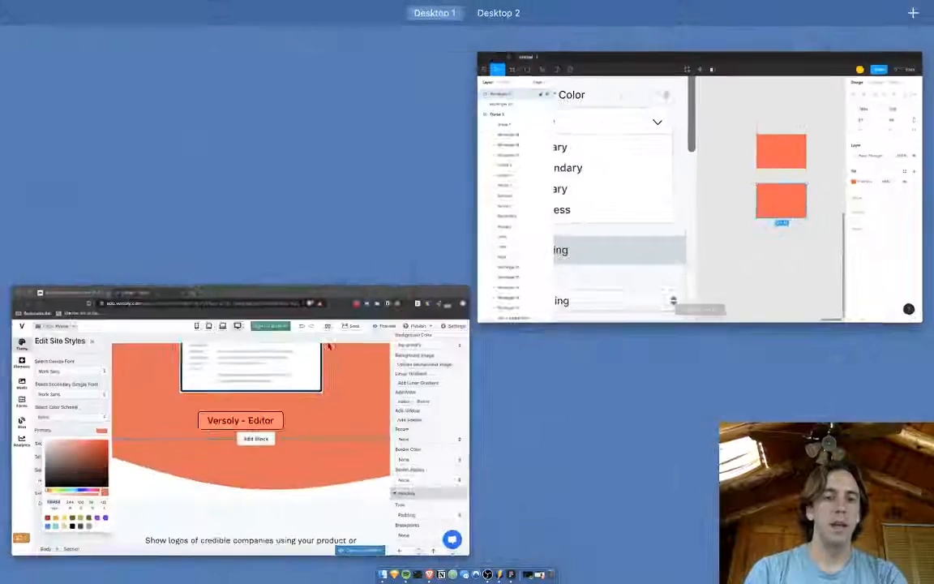
{"action": "left_click", "coordinate": [179, 338]}
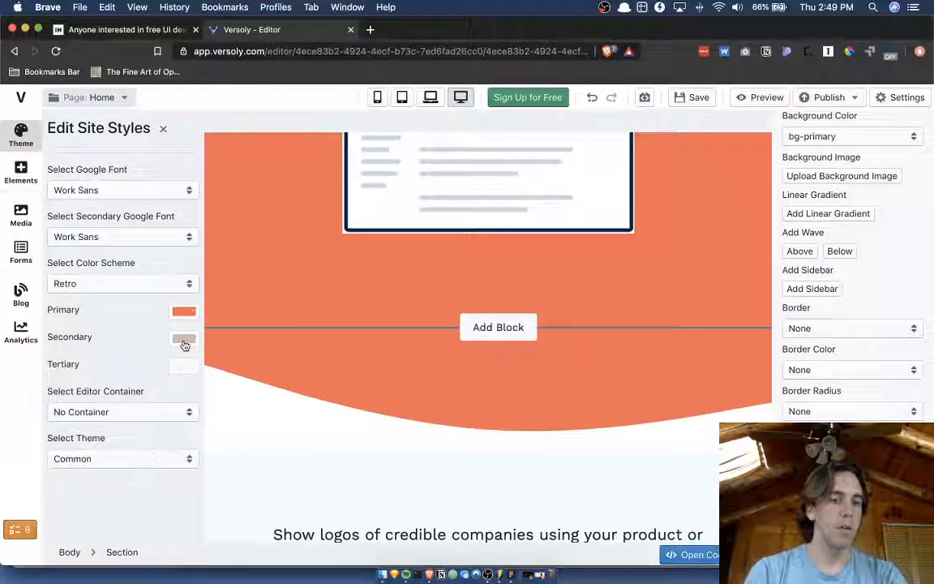
{"action": "left_click", "coordinate": [184, 340]}
{"action": "double_click", "coordinate": [86, 484]}
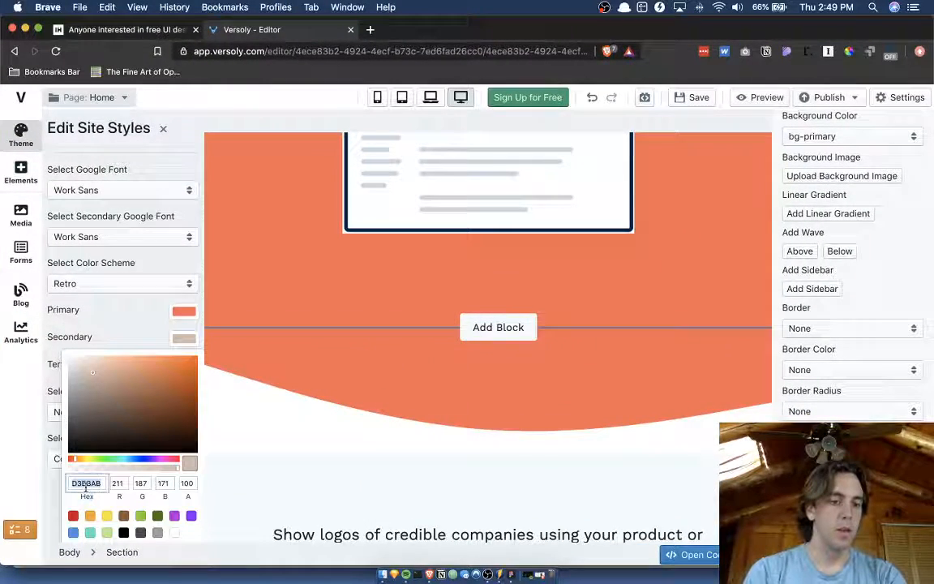
{"action": "key", "text": "super+c"}
Back in Figma, fill the second swatch with D3BBAB and duplicate it straight below.
{"action": "key", "text": "ctrl+Up"}
{"action": "left_click", "coordinate": [389, 280]}
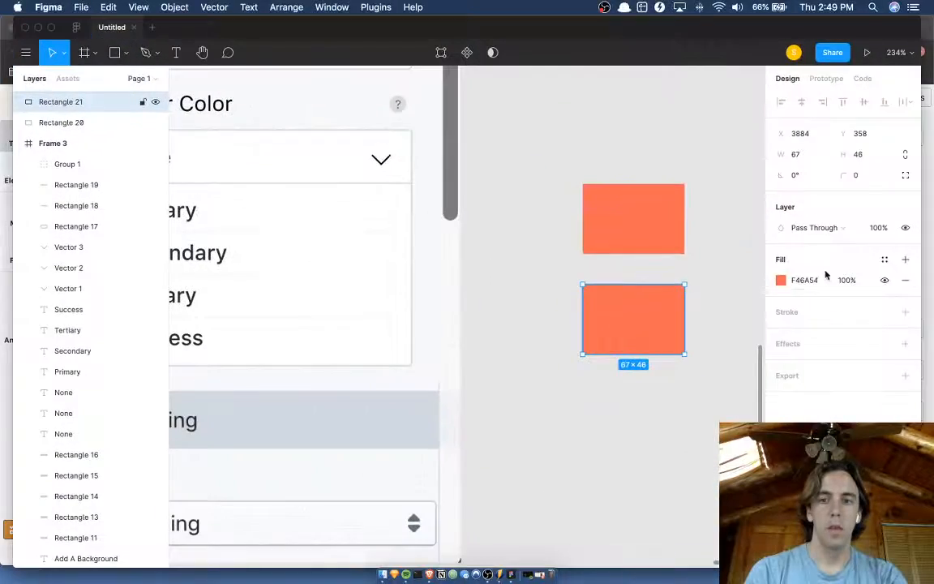
{"action": "left_click", "coordinate": [813, 282]}
{"action": "key", "text": "super+v"}
{"action": "key", "text": "Return"}
{"action": "left_click_drag", "start_coordinate": [642, 329], "coordinate": [642, 419]}
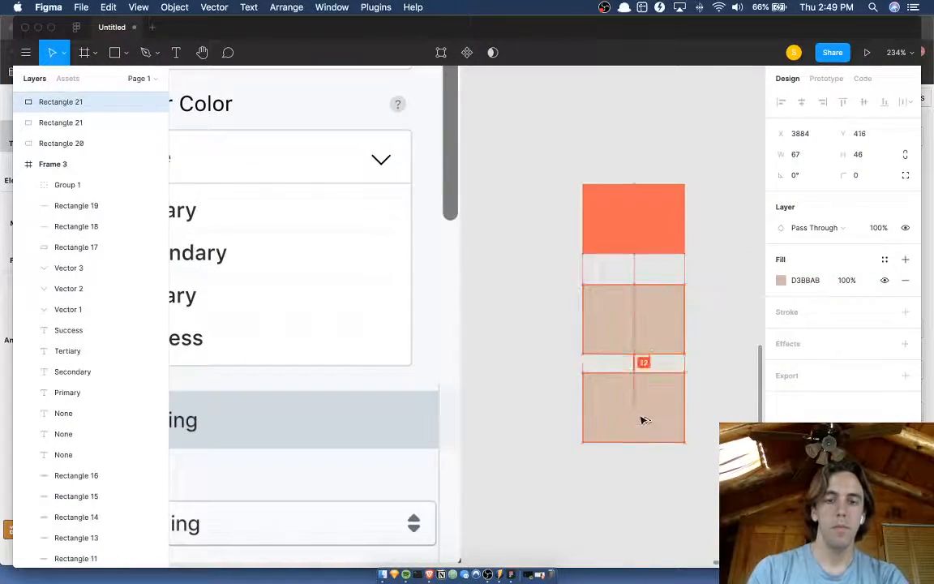
Switch to the Versoly editor and copy the Tertiary color's hex code from the theme styles.
{"action": "key", "text": "ctrl+Up"}
{"action": "left_click", "coordinate": [208, 439]}
{"action": "left_click", "coordinate": [189, 338]}
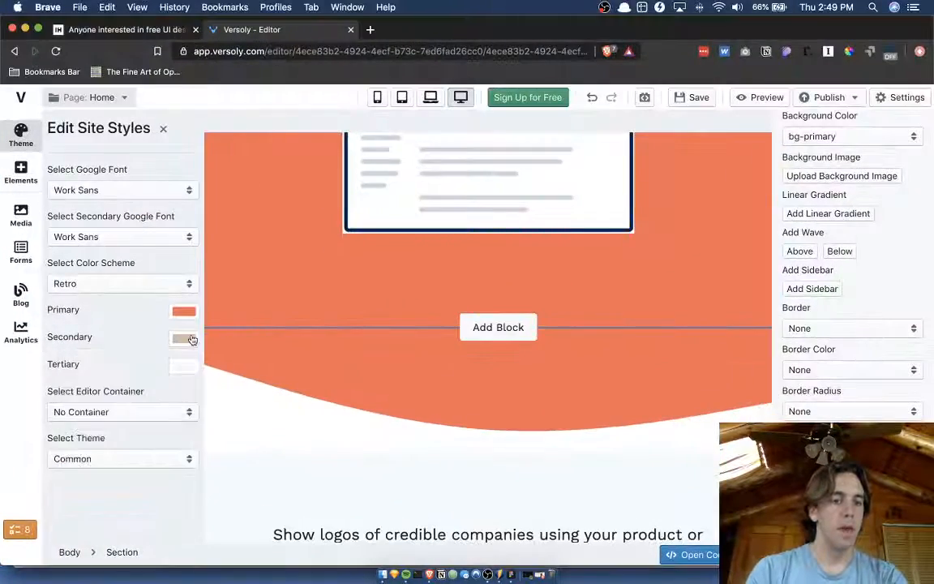
{"action": "left_click", "coordinate": [181, 373]}
{"action": "double_click", "coordinate": [68, 513]}
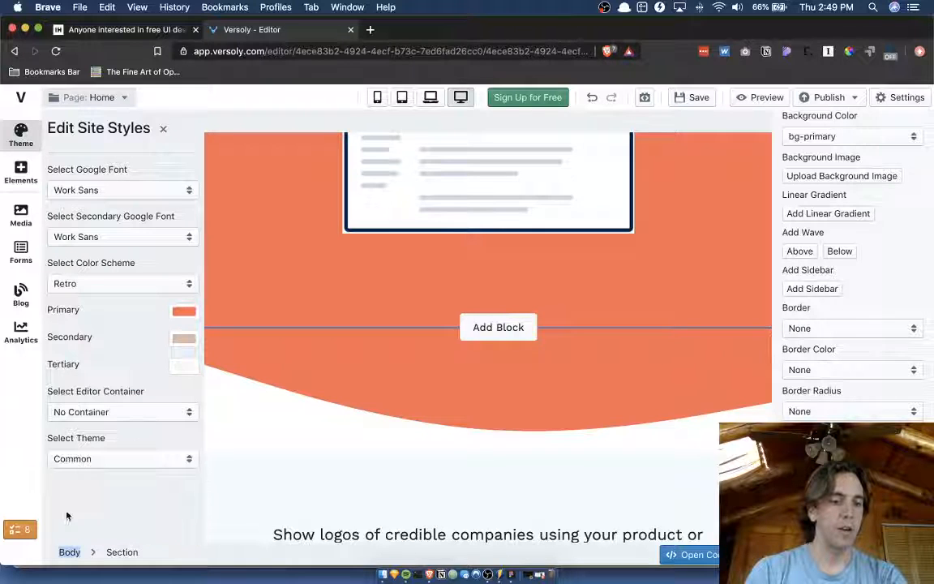
{"action": "left_click", "coordinate": [180, 365]}
{"action": "double_click", "coordinate": [95, 510]}
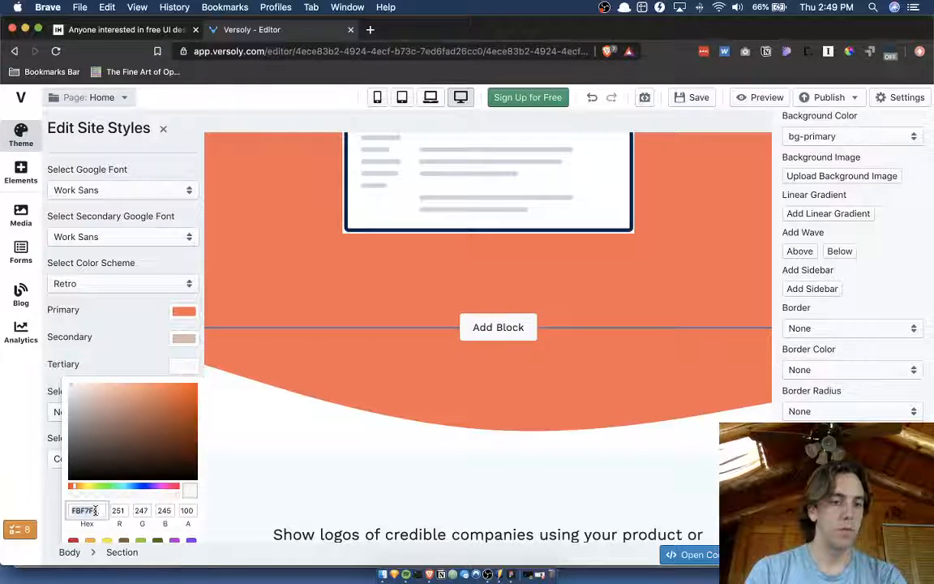
Back in Figma, fill the third swatch with FBF7F5 and deselect it.
{"action": "key", "text": "ctrl+Up"}
{"action": "left_click", "coordinate": [355, 213]}
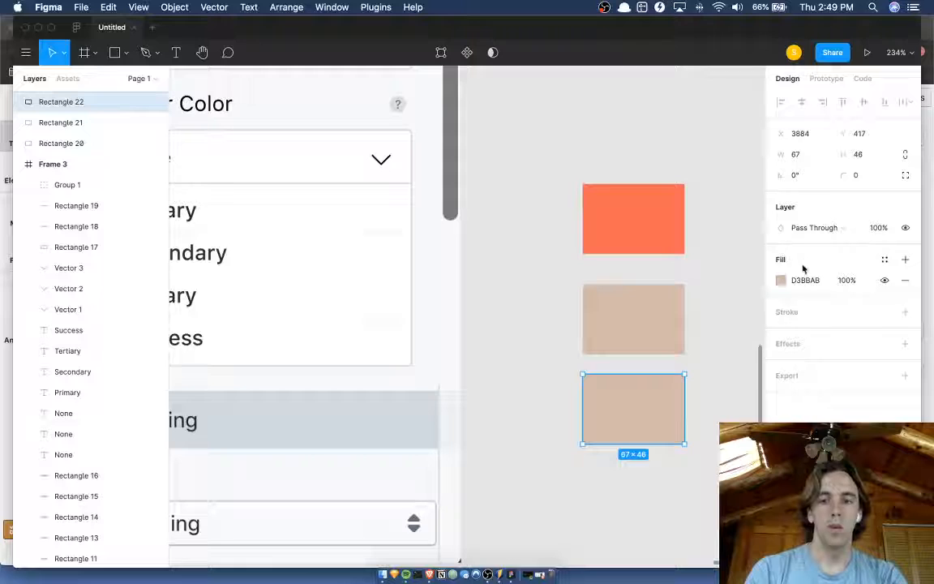
{"action": "left_click", "coordinate": [803, 281]}
{"action": "key", "text": "ctrl+v"}
{"action": "key", "text": "Return"}
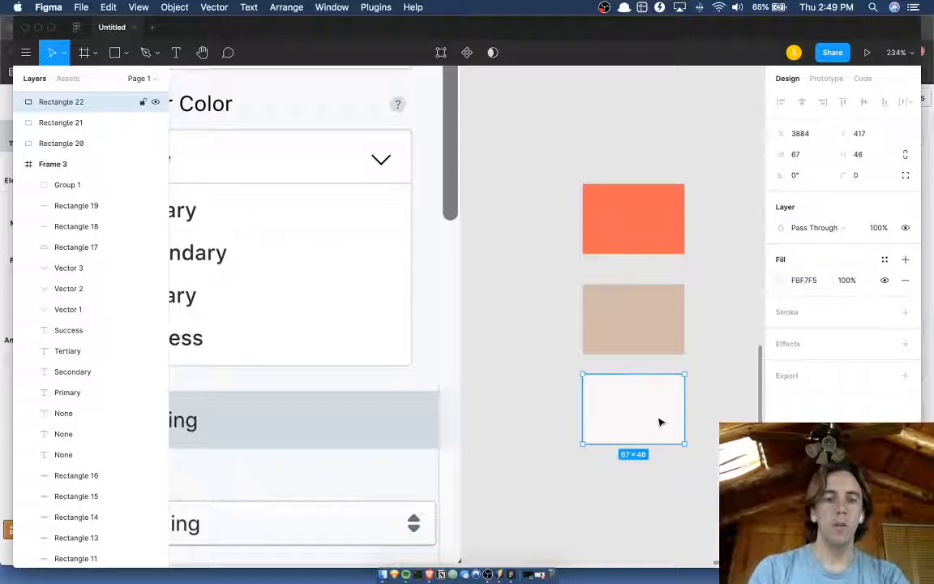
{"action": "scroll", "coordinate": [544, 375], "scroll_direction": "left", "scroll_amount": 2}
{"action": "left_click", "coordinate": [631, 298]}
{"action": "scroll", "coordinate": [632, 299], "scroll_direction": "right", "scroll_amount": 1}
Switch to the Versoly editor and set the section's border color to border-success.
{"action": "key", "text": "ctrl+Up"}
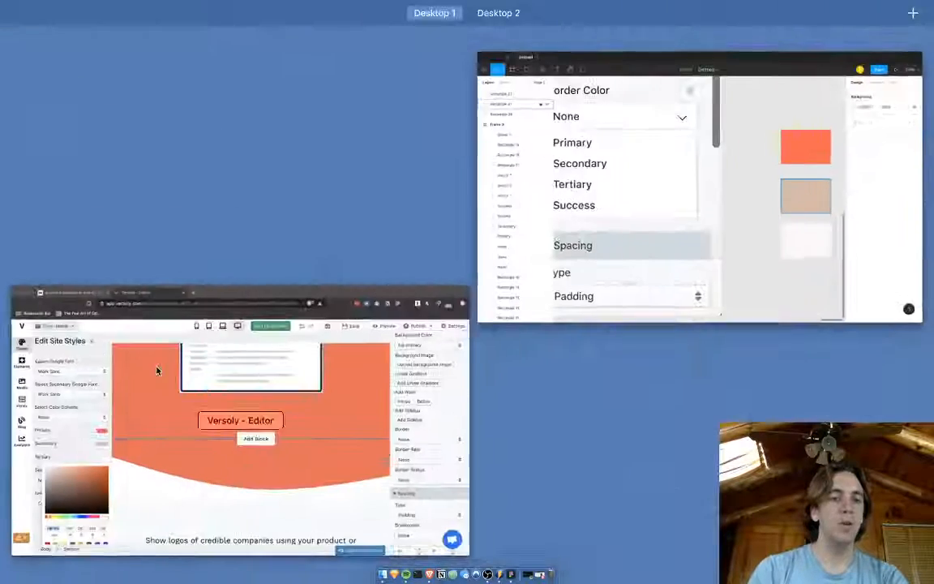
{"action": "left_click", "coordinate": [156, 367]}
{"action": "left_click", "coordinate": [182, 369]}
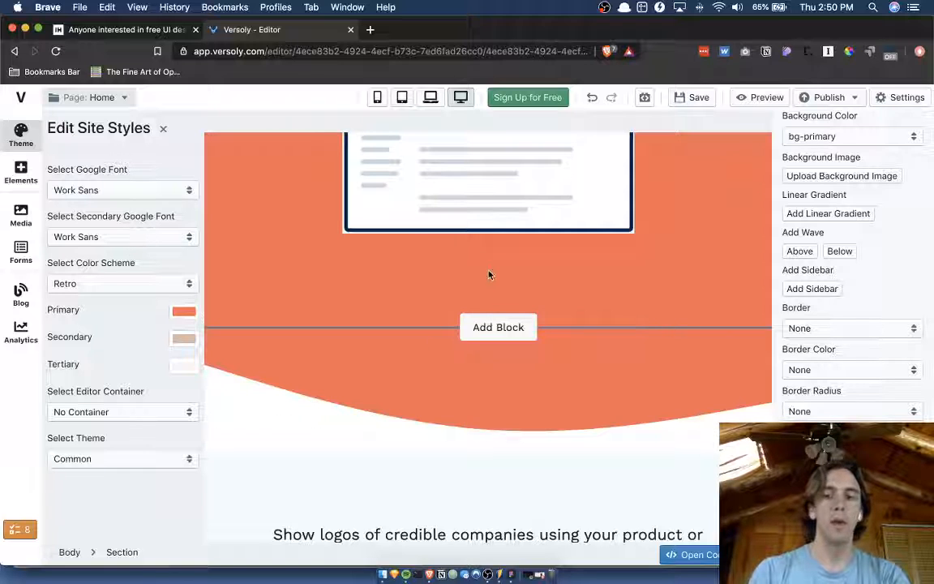
{"action": "left_click", "coordinate": [844, 369]}
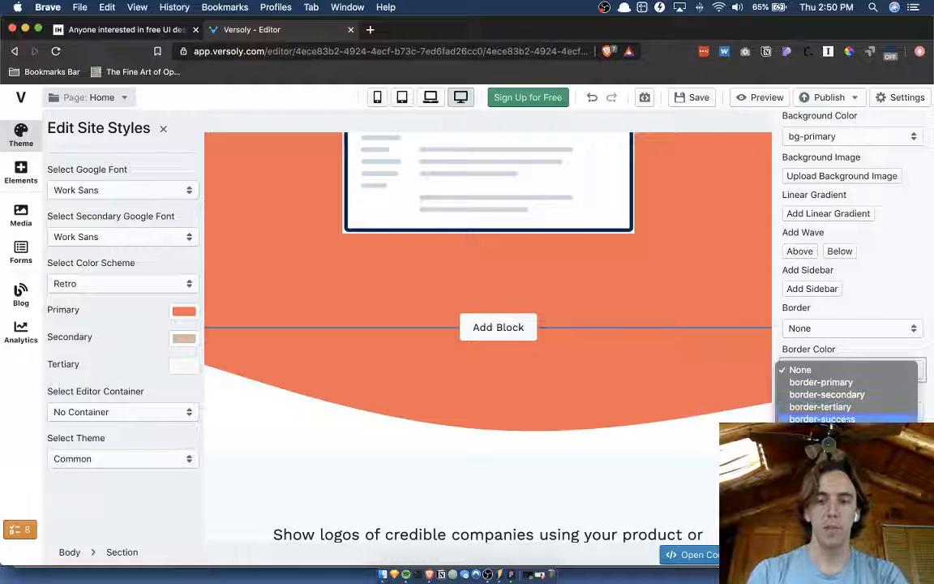
{"action": "left_click", "coordinate": [864, 389]}
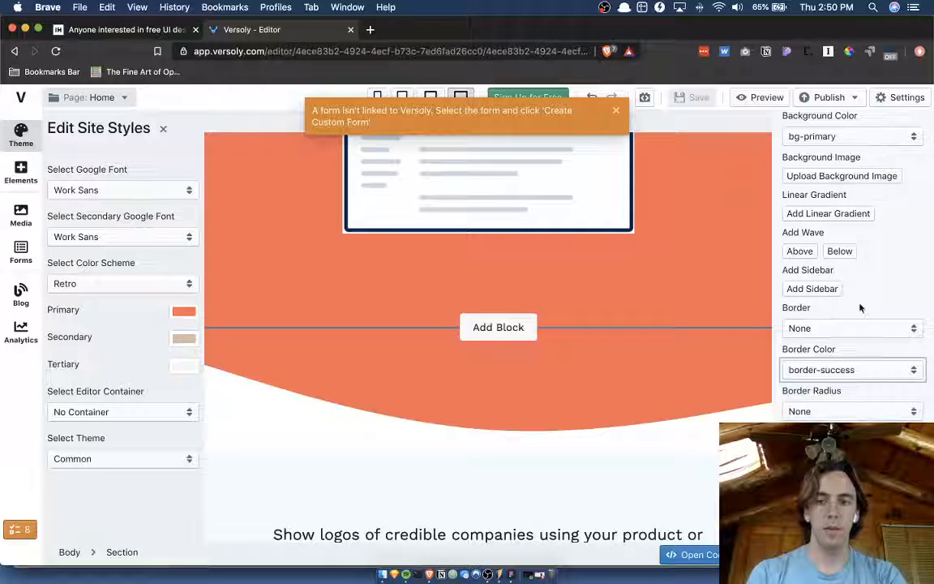
Add a wave below the section and set the wave SVG's fill to fill-success.
{"action": "left_click", "coordinate": [826, 252]}
{"action": "left_click", "coordinate": [492, 211]}
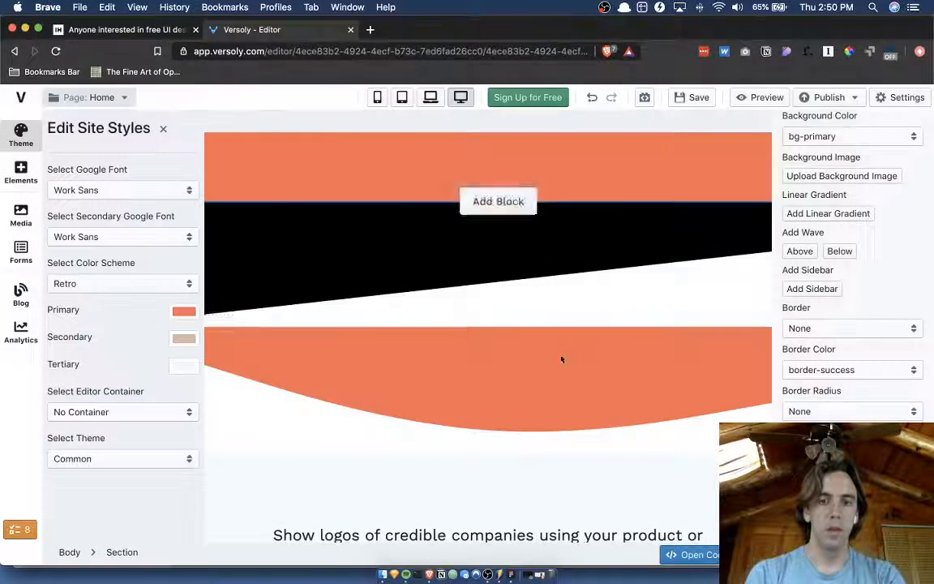
{"action": "left_click", "coordinate": [669, 253]}
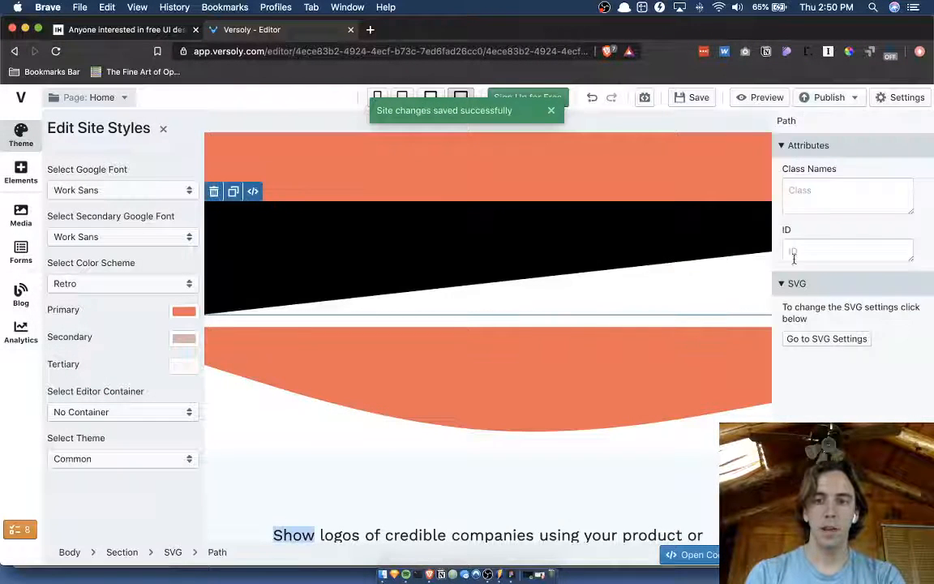
{"action": "left_click", "coordinate": [798, 338]}
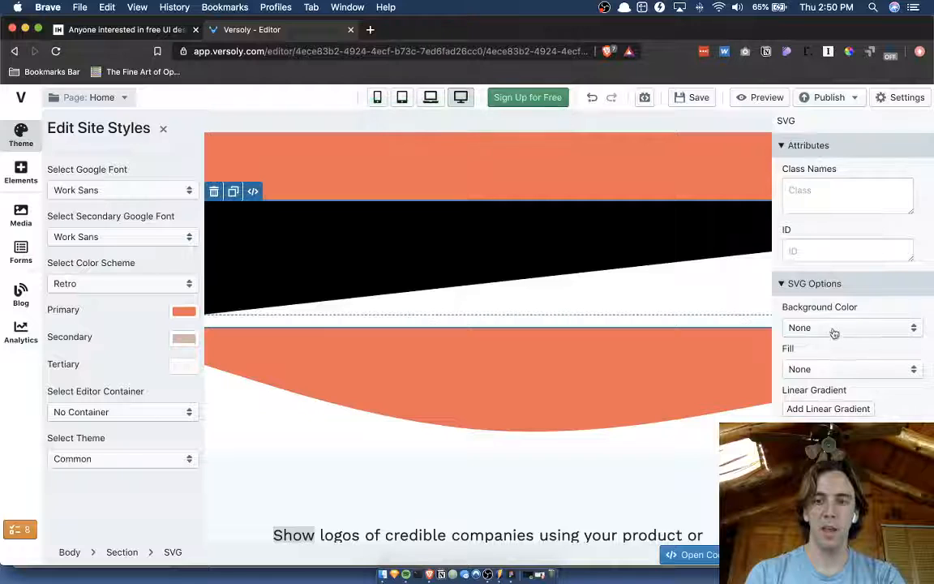
{"action": "left_click", "coordinate": [818, 369]}
{"action": "left_click", "coordinate": [825, 417]}
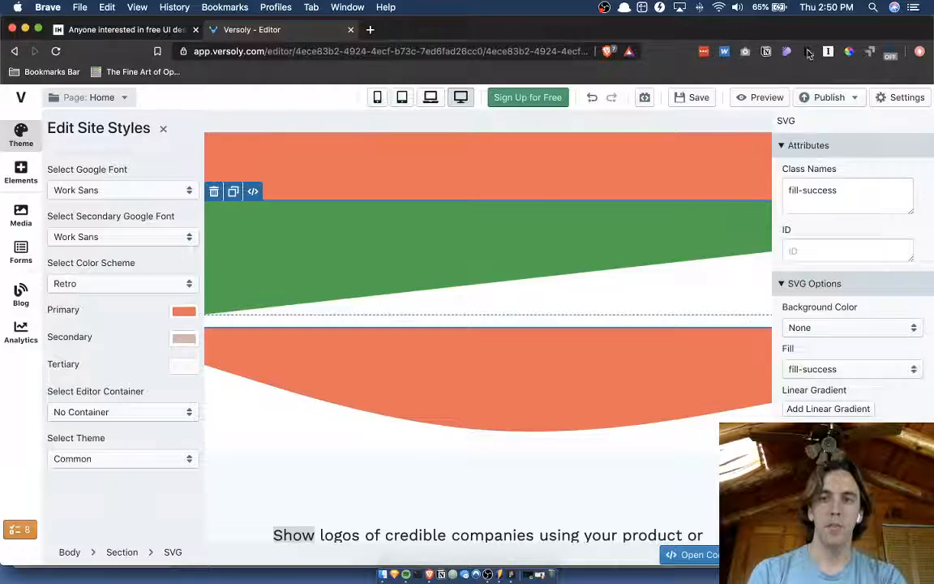
Sample the green wave's color with the browser's color picker extension to get its hex code.
{"action": "left_click", "coordinate": [617, 236]}
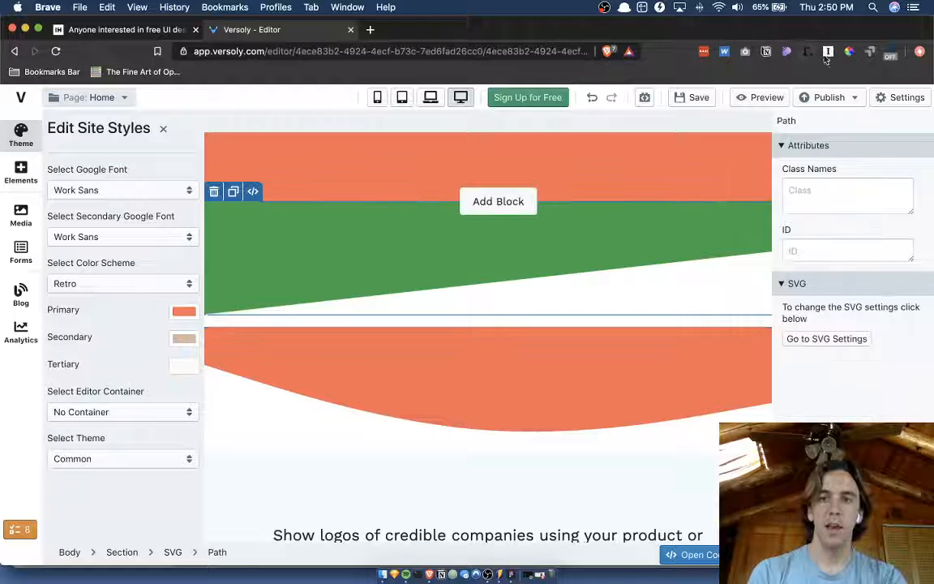
{"action": "left_click", "coordinate": [849, 52]}
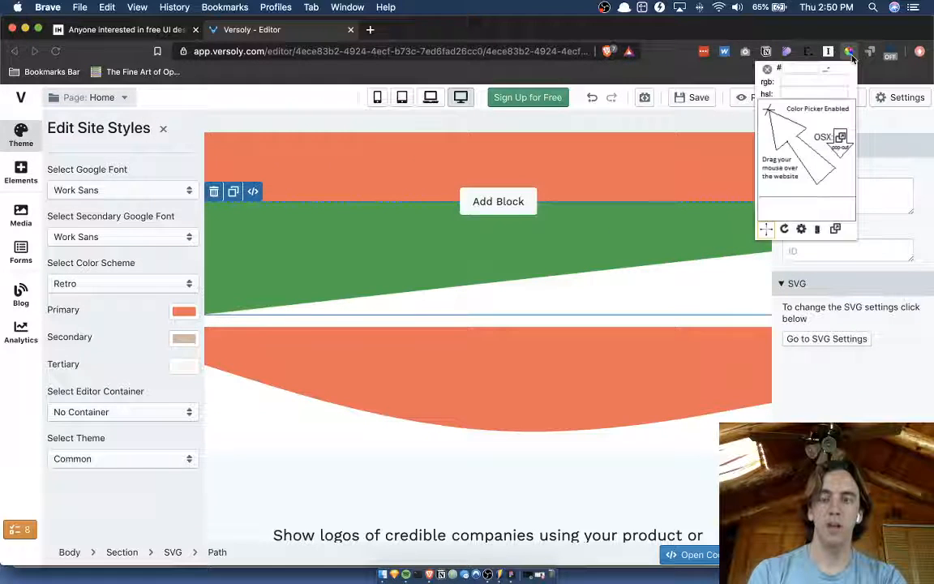
{"action": "left_click", "coordinate": [564, 231]}
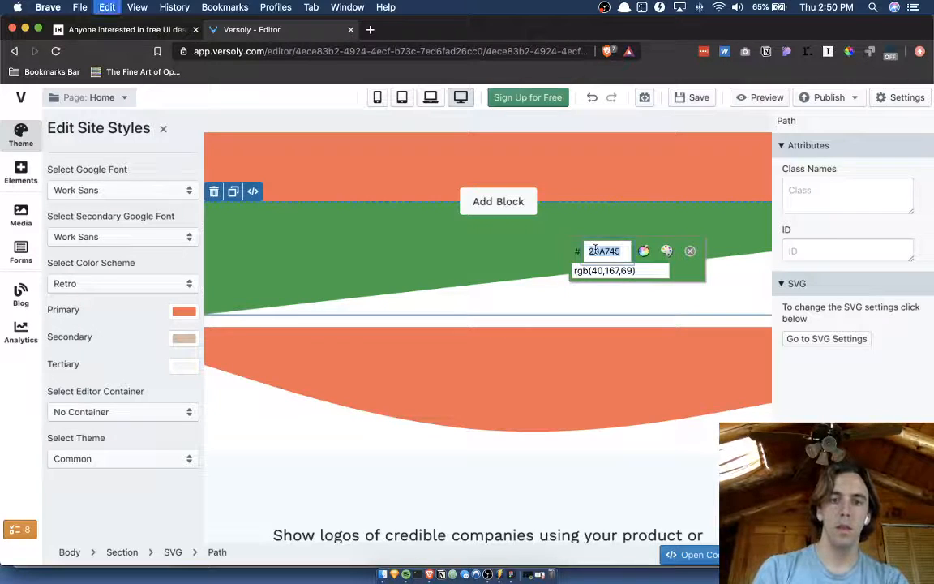
Switch back to Figma, duplicate the third swatch below itself and fill the copy with 28A745.
{"action": "key", "text": "ctrl+Up"}
{"action": "left_click", "coordinate": [415, 273]}
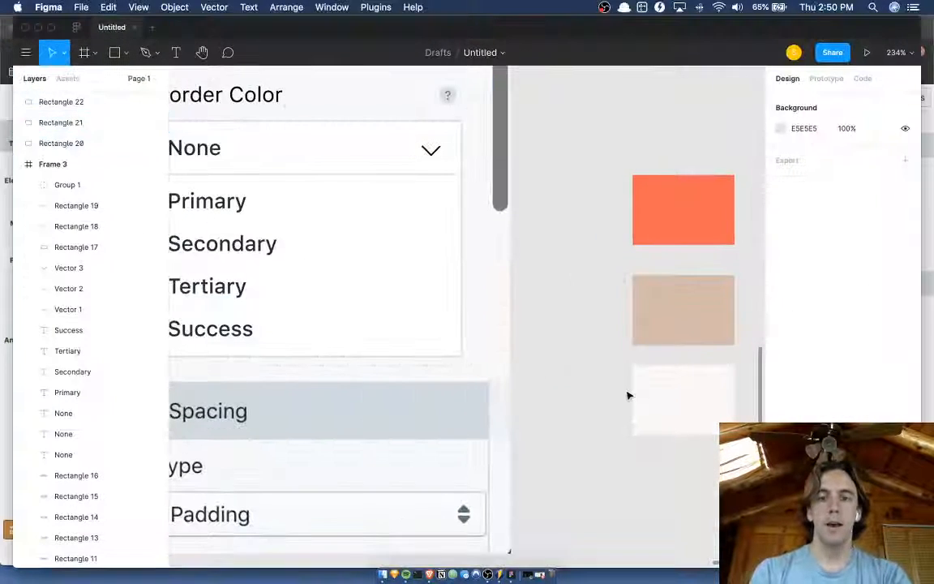
{"action": "left_click", "coordinate": [669, 397]}
{"action": "left_click_drag", "start_coordinate": [690, 400], "coordinate": [690, 501]}
{"action": "left_click", "coordinate": [814, 281]}
{"action": "type", "text": "28A745"}
{"action": "key", "text": "Return"}
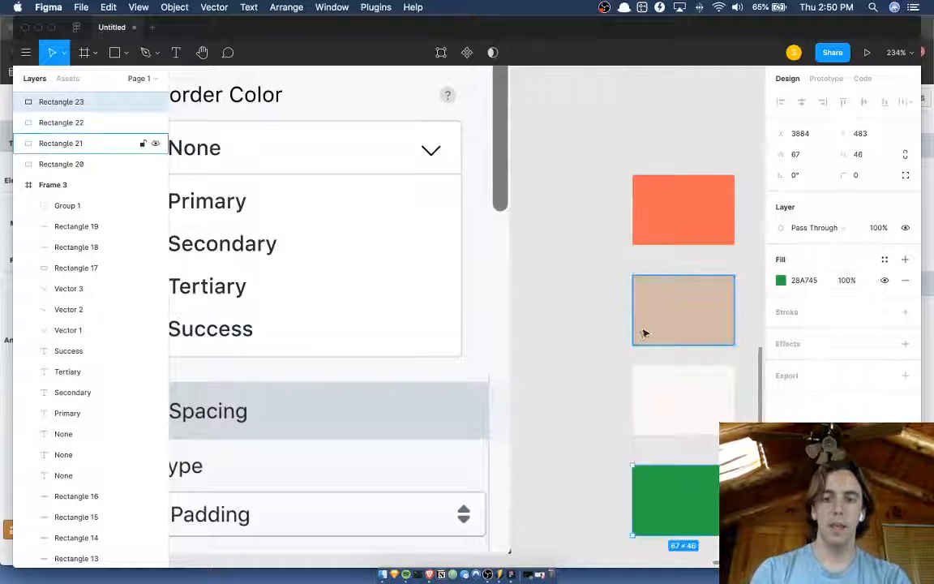
Select all four color swatches and resize them to 6 by 6.
{"action": "scroll", "coordinate": [640, 333], "scroll_direction": "down", "scroll_amount": 2}
{"action": "left_click", "coordinate": [671, 191]}
{"action": "left_click", "coordinate": [666, 162]}
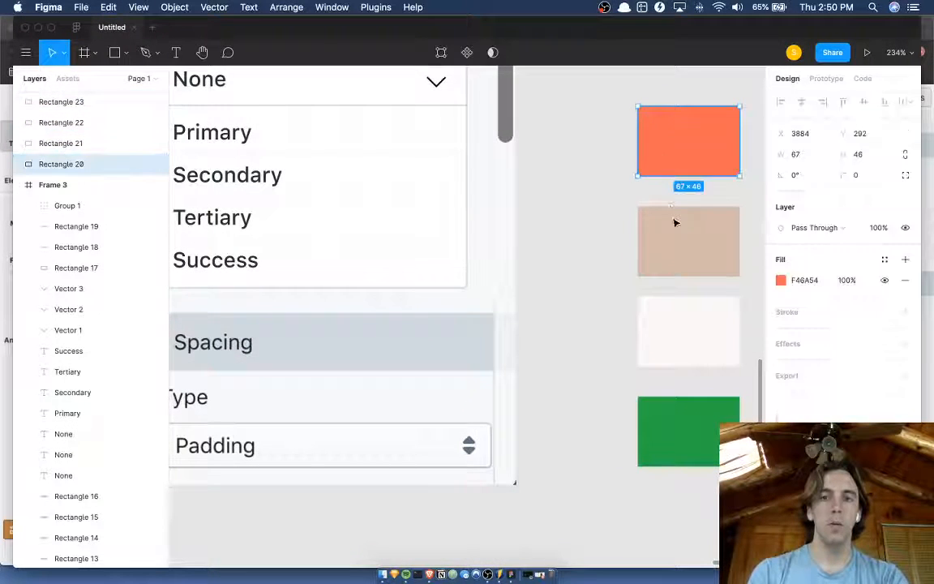
{"action": "left_click", "coordinate": [676, 235], "text": "shift"}
{"action": "left_click", "coordinate": [672, 325], "text": "shift"}
{"action": "left_click", "coordinate": [672, 428], "text": "shift"}
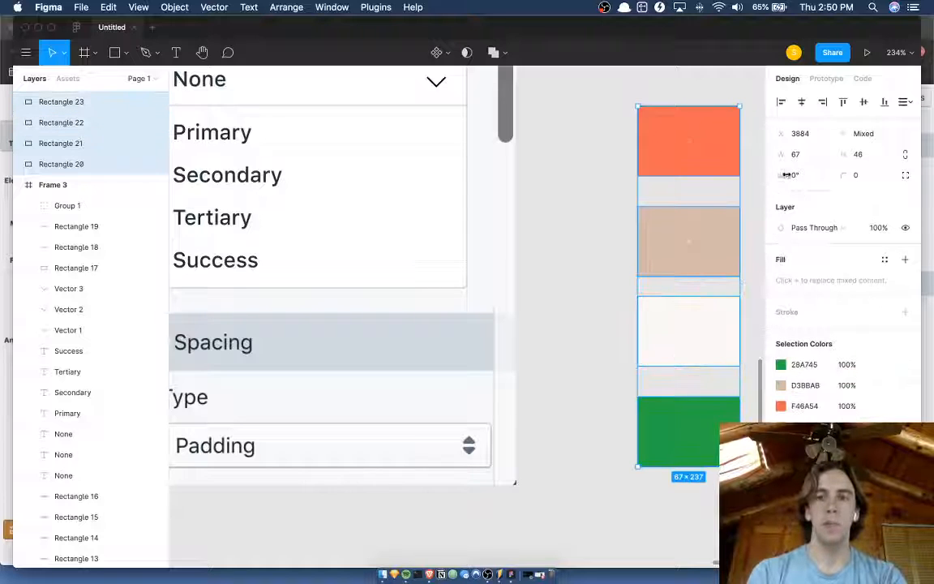
{"action": "type", "text": "6"}
{"action": "key", "text": "Return"}
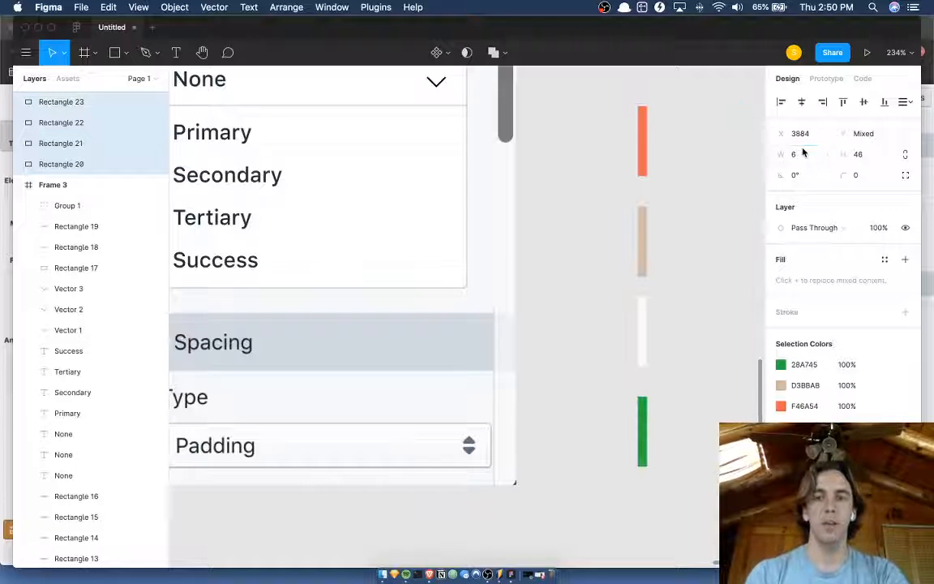
{"action": "left_click", "coordinate": [860, 154]}
{"action": "type", "text": "6"}
{"action": "key", "text": "Return"}
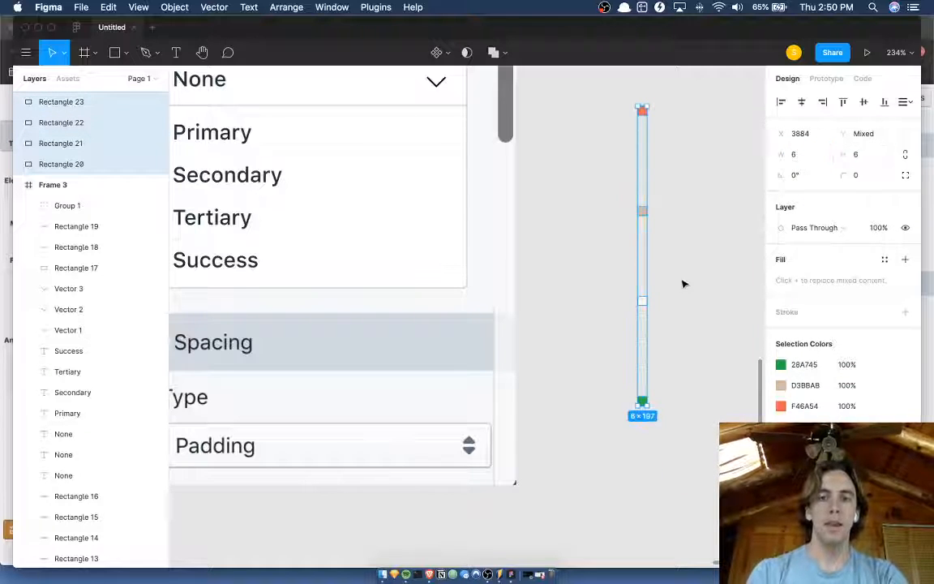
Place the orange, tan, off-white and green swatches at the right end of the Primary, Secondary, Tertiary and Success rows.
{"action": "left_click_drag", "start_coordinate": [666, 426], "coordinate": [618, 156]}
{"action": "key", "text": "shift+Up"}
{"action": "key", "text": "shift+Up"}
{"action": "key", "text": "shift+Up"}
{"action": "key", "text": "shift+Up"}
{"action": "key", "text": "shift+Up"}
{"action": "left_click", "coordinate": [657, 164]}
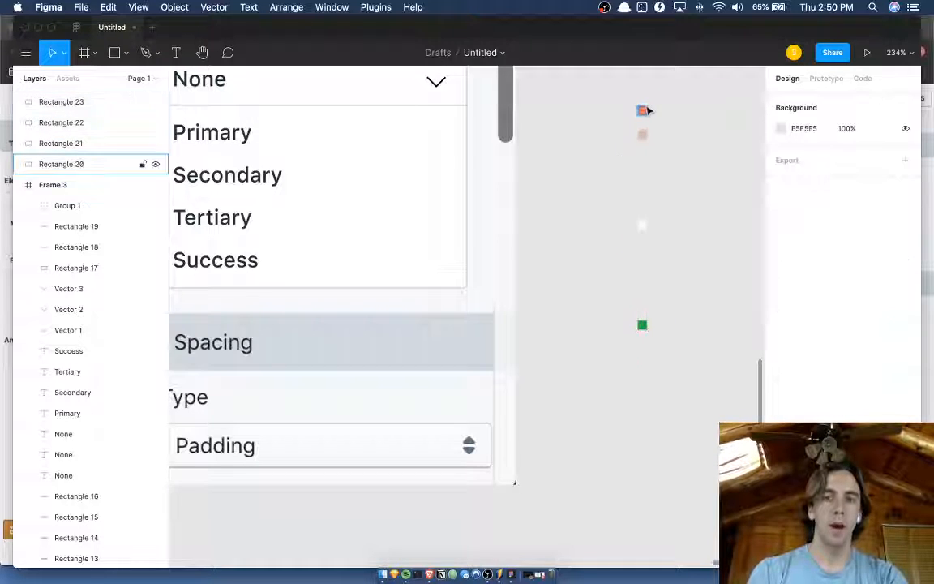
{"action": "left_click_drag", "start_coordinate": [641, 110], "coordinate": [443, 132]}
{"action": "left_click_drag", "start_coordinate": [642, 135], "coordinate": [444, 185]}
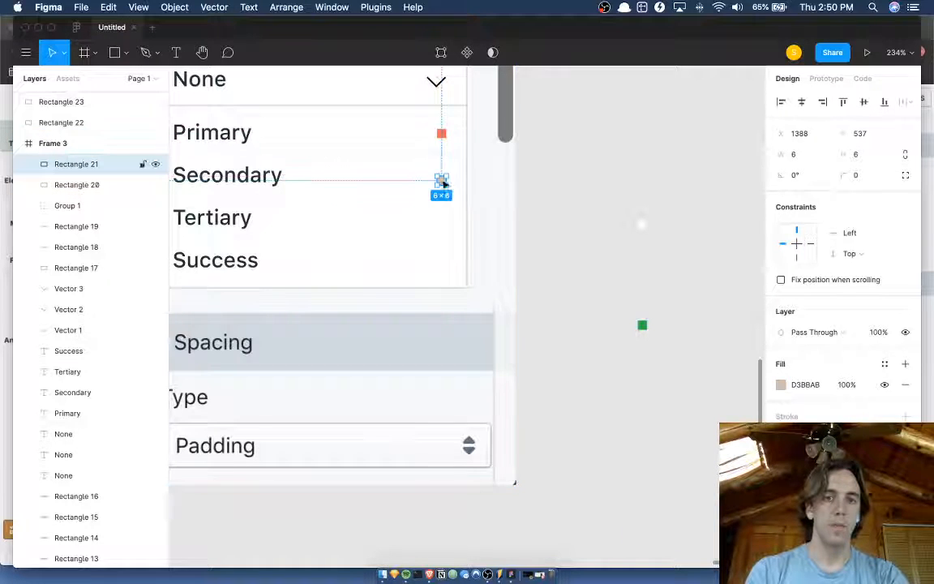
{"action": "left_click_drag", "start_coordinate": [642, 224], "coordinate": [441, 220]}
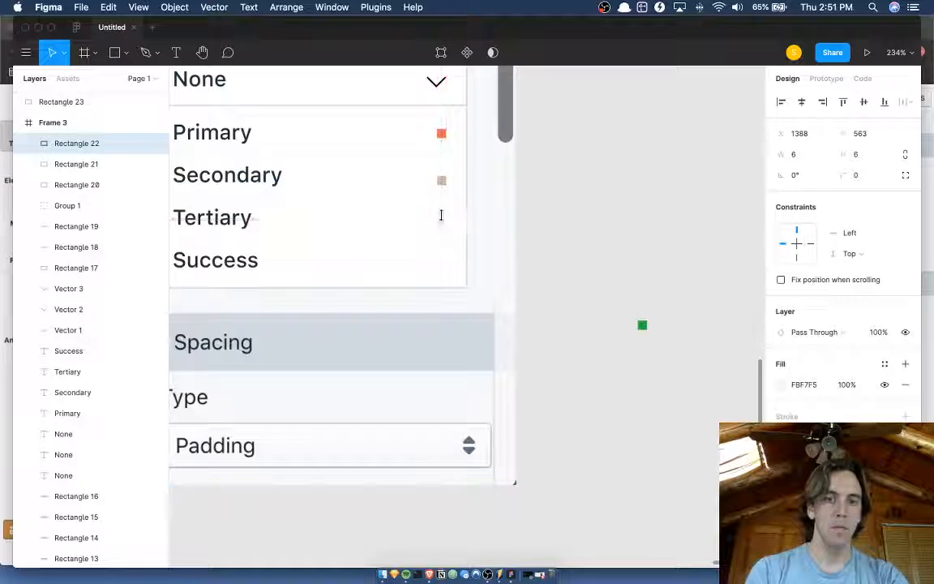
{"action": "left_click", "coordinate": [642, 327]}
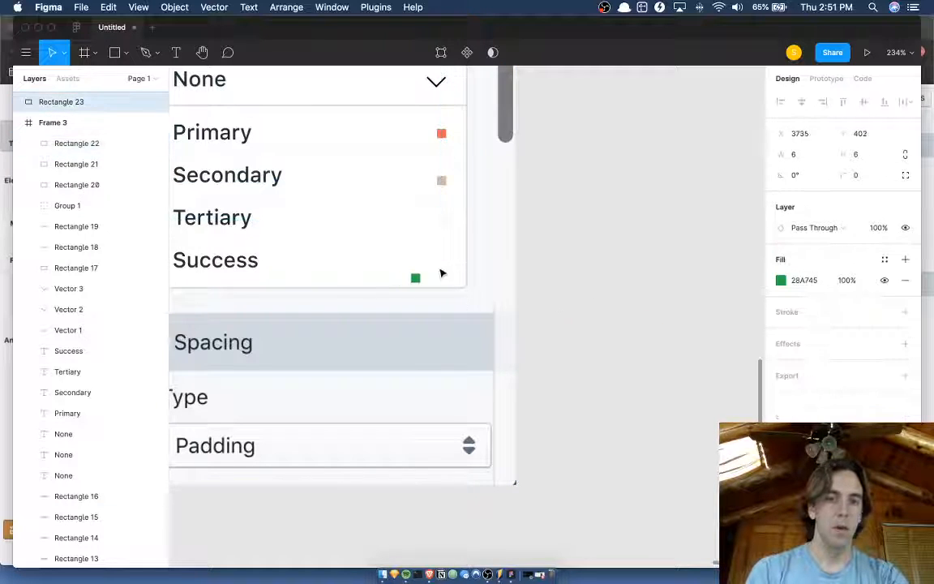
{"action": "mouse_move", "coordinate": [441, 273]}
{"action": "left_mouse_down"}
{"action": "mouse_move", "coordinate": [447, 264]}
{"action": "mouse_move", "coordinate": [440, 265]}
{"action": "left_mouse_up"}
Shorten the white options box of the Border Color dropdown to a height of 117.
{"action": "scroll", "coordinate": [454, 267], "scroll_direction": "left", "scroll_amount": 5}
{"action": "scroll", "coordinate": [484, 271], "scroll_direction": "up", "scroll_amount": 1}
{"action": "left_click", "coordinate": [464, 312]}
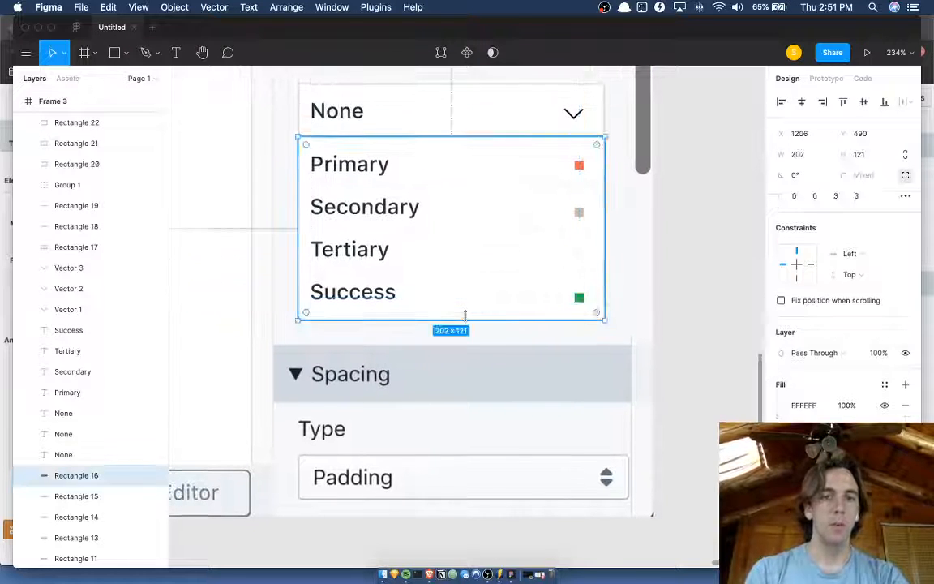
{"action": "left_click", "coordinate": [378, 253]}
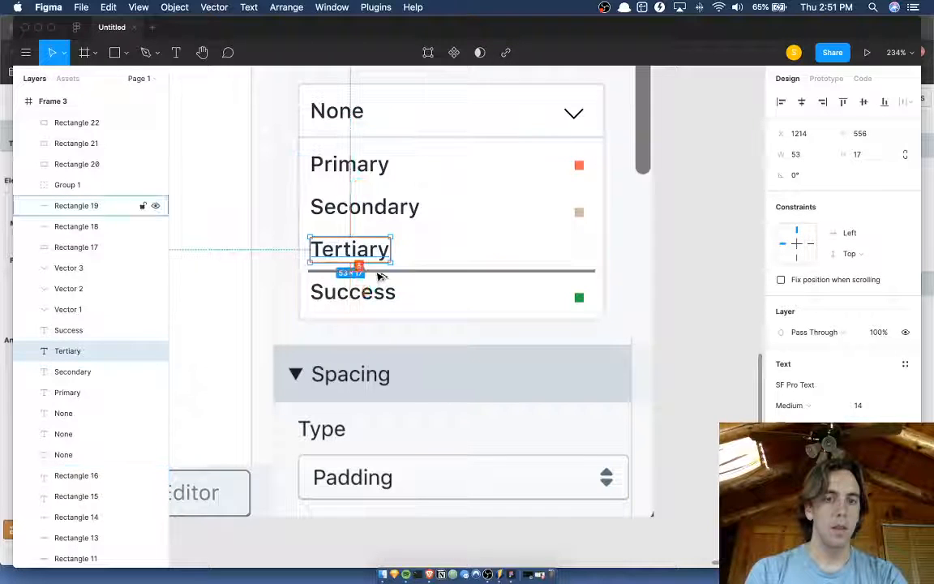
{"action": "left_click", "coordinate": [377, 314]}
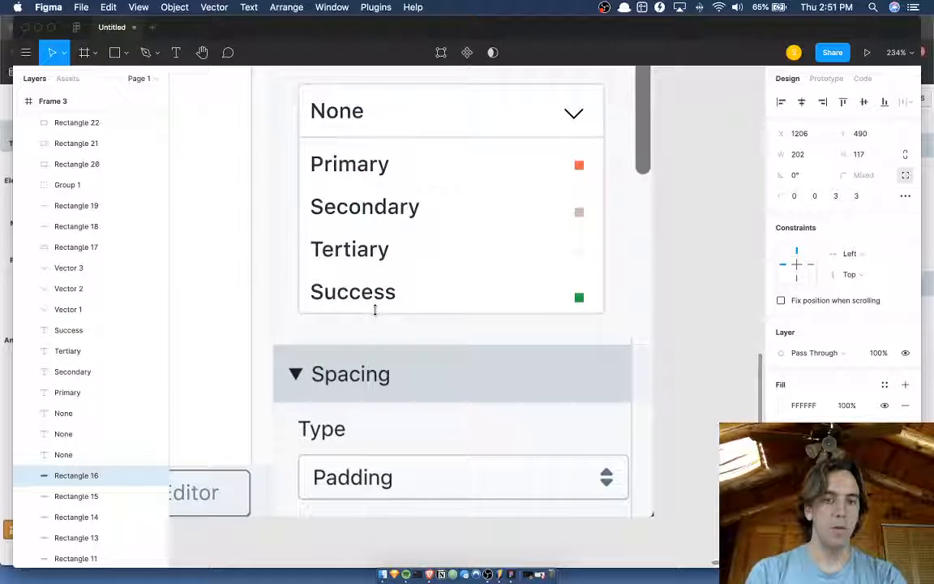
{"action": "left_click_drag", "start_coordinate": [374, 309], "coordinate": [374, 310]}
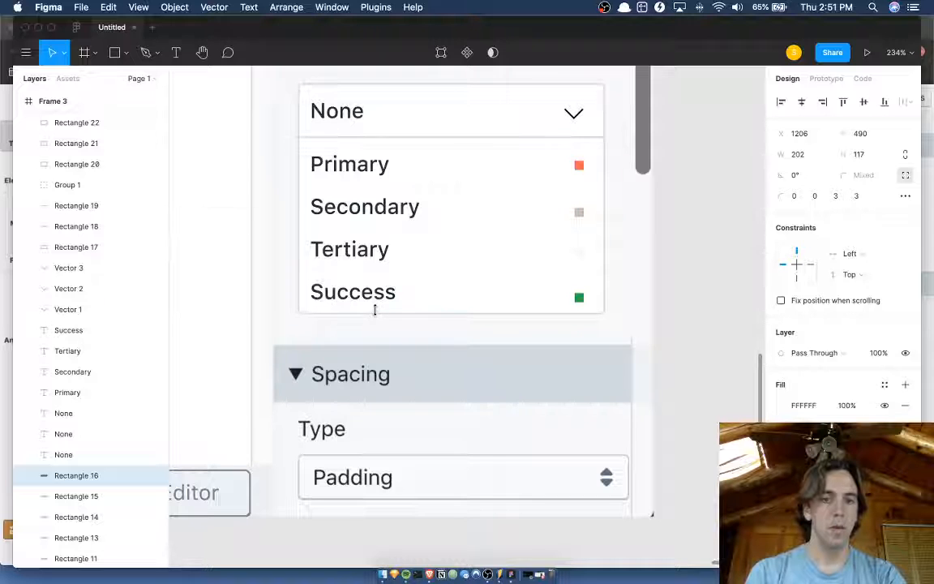
Move the green swatch up 3 px and left 1 px to line up with the Success label.
{"action": "left_click", "coordinate": [578, 299]}
{"action": "scroll", "coordinate": [538, 297], "scroll_direction": "up", "scroll_amount": 5}
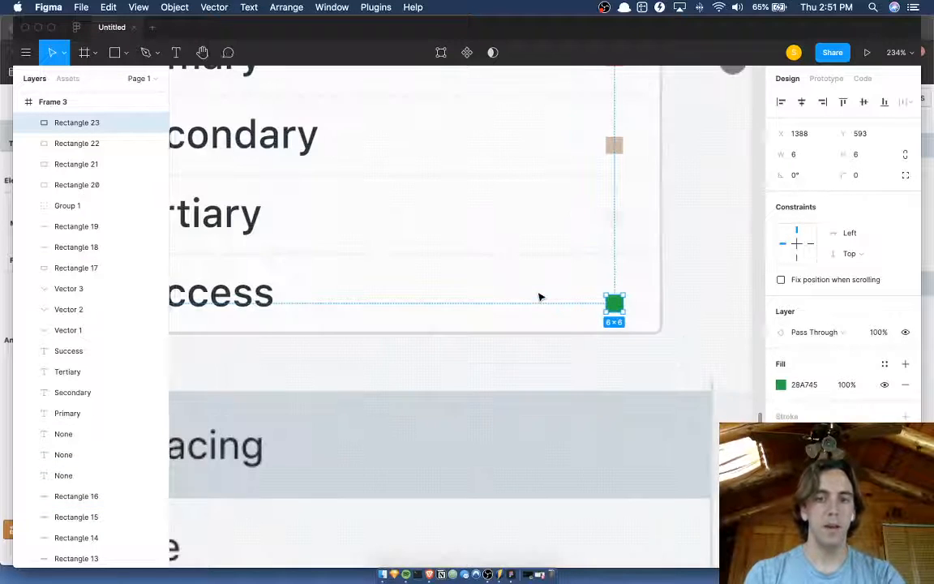
{"action": "key", "text": "Up"}
{"action": "key", "text": "Up"}
{"action": "key", "text": "Up"}
{"action": "key", "text": "Left"}
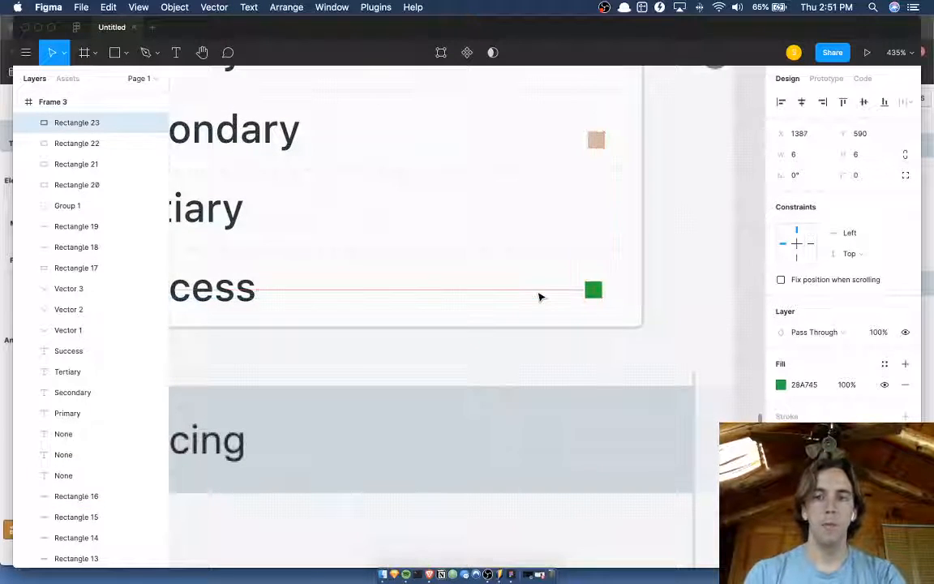
Enlarge the green Success swatch to 10 by 10 and recenter it in its row.
{"action": "left_click", "coordinate": [801, 165]}
{"action": "type", "text": "10"}
{"action": "key", "text": "Tab"}
{"action": "type", "text": "10"}
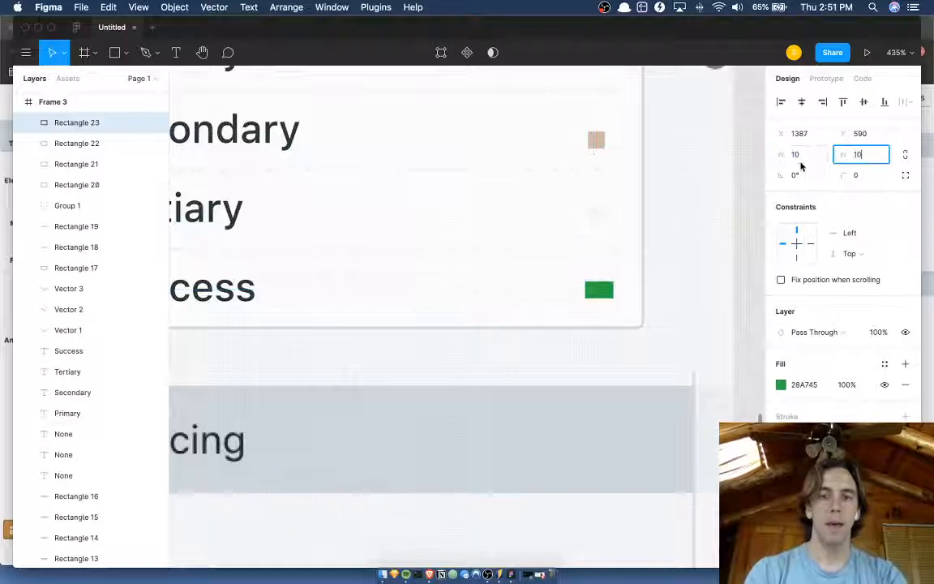
{"action": "left_click_drag", "start_coordinate": [598, 293], "coordinate": [599, 289]}
Select the Tertiary, Secondary and Primary swatches together and resize them to 10 by 10.
{"action": "left_click", "coordinate": [596, 211]}
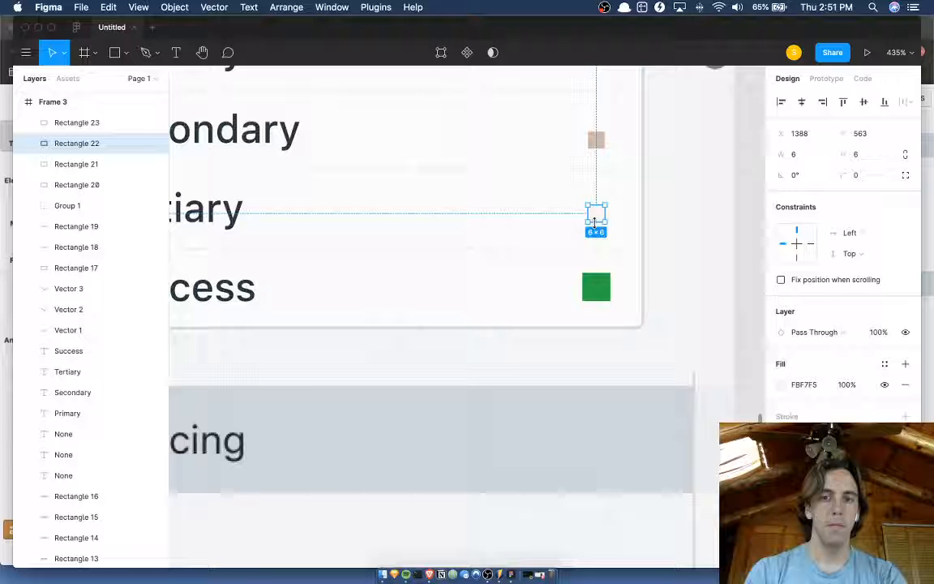
{"action": "left_click", "coordinate": [595, 138], "text": "shift"}
{"action": "scroll", "coordinate": [600, 140], "scroll_direction": "up", "scroll_amount": 3}
{"action": "scroll", "coordinate": [600, 139], "scroll_direction": "up", "scroll_amount": 1}
{"action": "left_click", "coordinate": [77, 184], "text": "shift"}
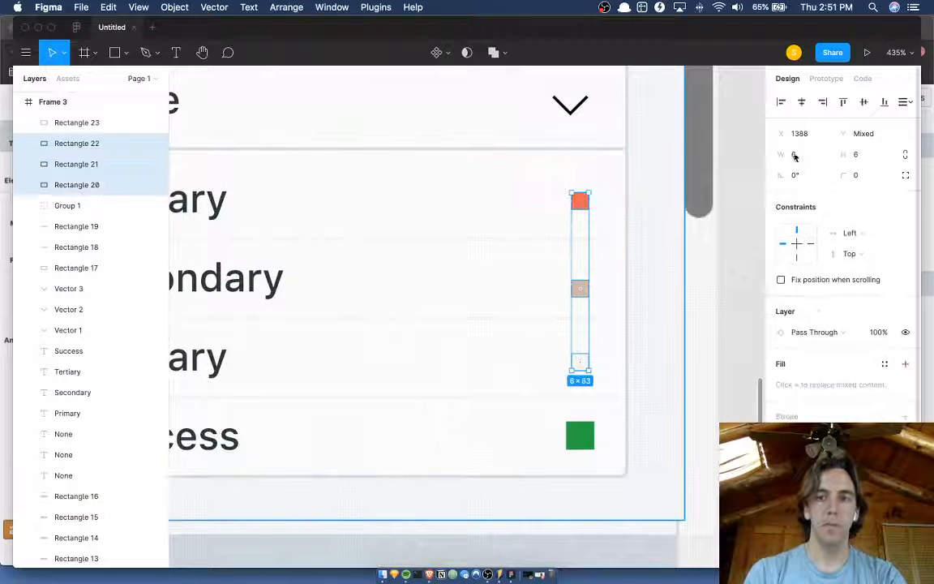
{"action": "left_click", "coordinate": [795, 155]}
{"action": "type", "text": "10"}
{"action": "key", "text": "Tab"}
{"action": "type", "text": "10"}
{"action": "key", "text": "Return"}
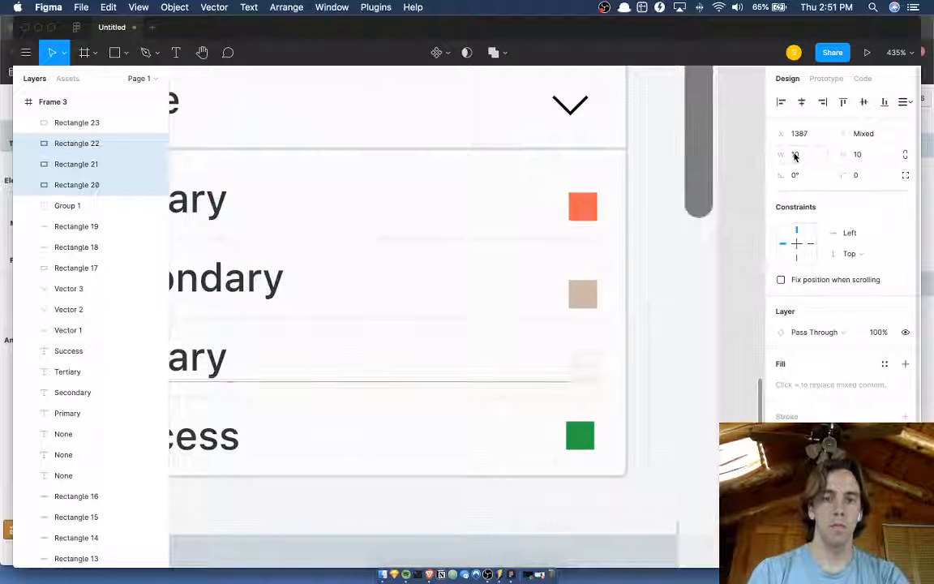
Shift the three upper swatches to line up in one column with the green swatch, and deselect them.
{"action": "key", "text": "Left"}
{"action": "key", "text": "Left"}
{"action": "key", "text": "Left"}
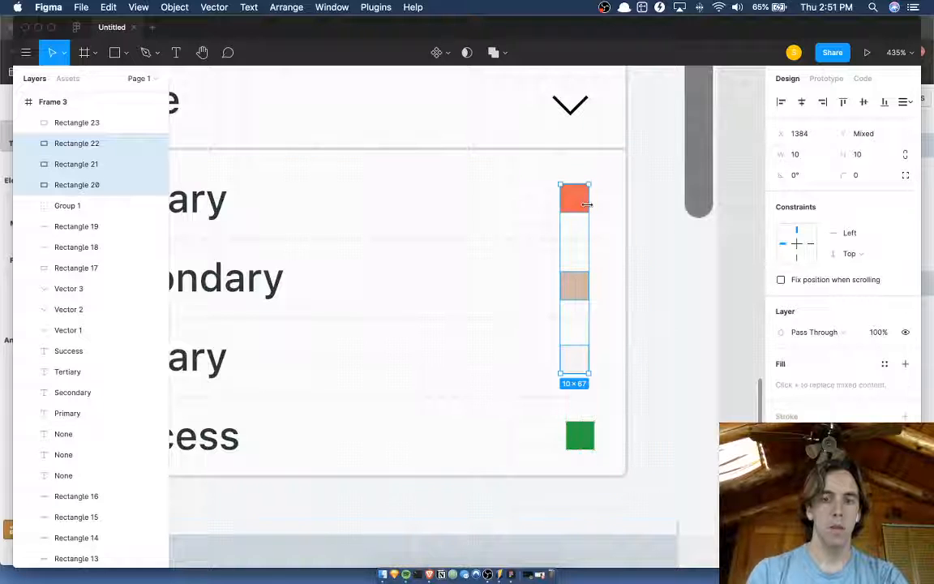
{"action": "left_click_drag", "start_coordinate": [587, 206], "coordinate": [590, 209]}
{"action": "scroll", "coordinate": [590, 209], "scroll_direction": "down", "scroll_amount": 5}
{"action": "scroll", "coordinate": [590, 210], "scroll_direction": "right", "scroll_amount": 1}
{"action": "left_click", "coordinate": [658, 221]}
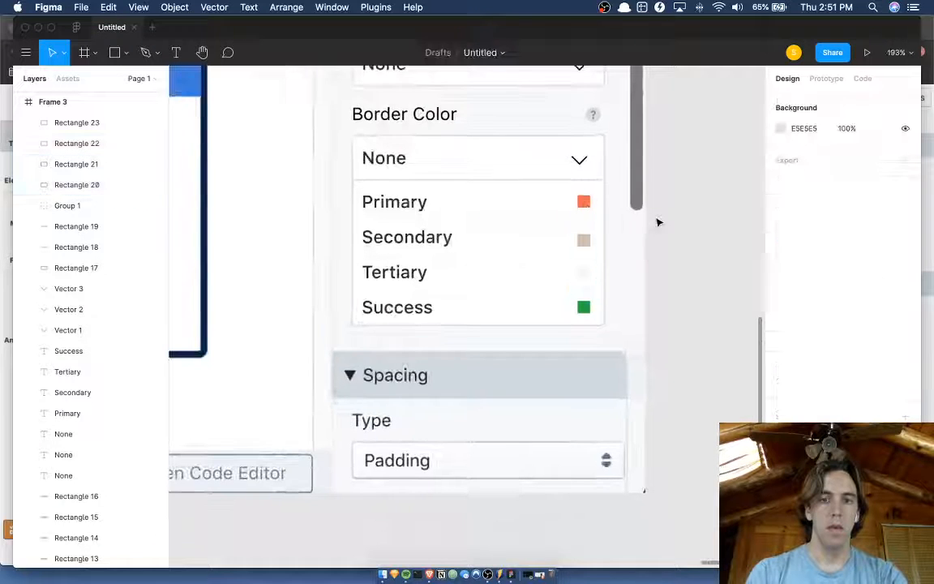
{"action": "scroll", "coordinate": [658, 222], "scroll_direction": "left", "scroll_amount": 2}
{"action": "scroll", "coordinate": [656, 221], "scroll_direction": "up", "scroll_amount": 3}
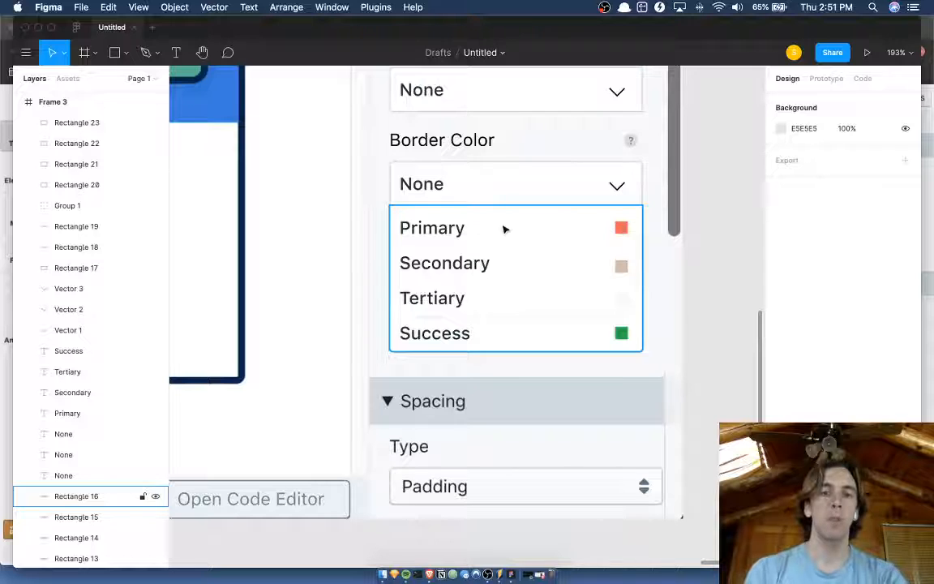
{"action": "scroll", "coordinate": [700, 257], "scroll_direction": "down", "scroll_amount": 5}
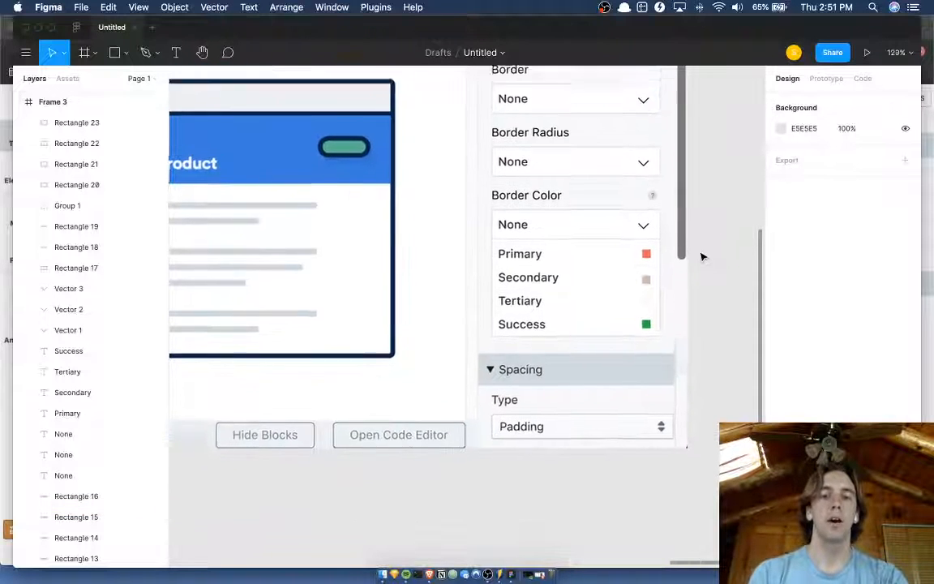
{"action": "scroll", "coordinate": [702, 256], "scroll_direction": "up", "scroll_amount": 1}
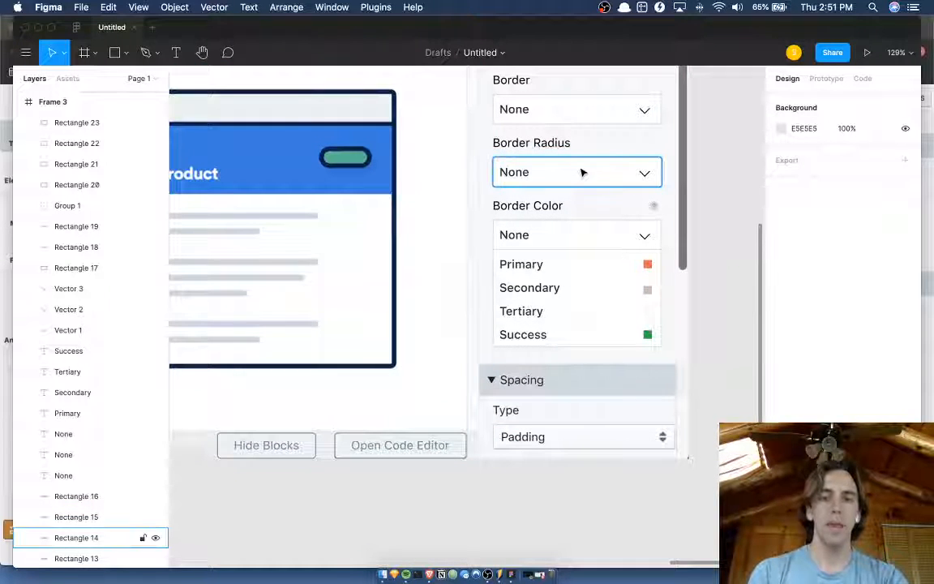
{"action": "left_click", "coordinate": [607, 172]}
{"action": "left_click", "coordinate": [642, 174], "text": "shift"}
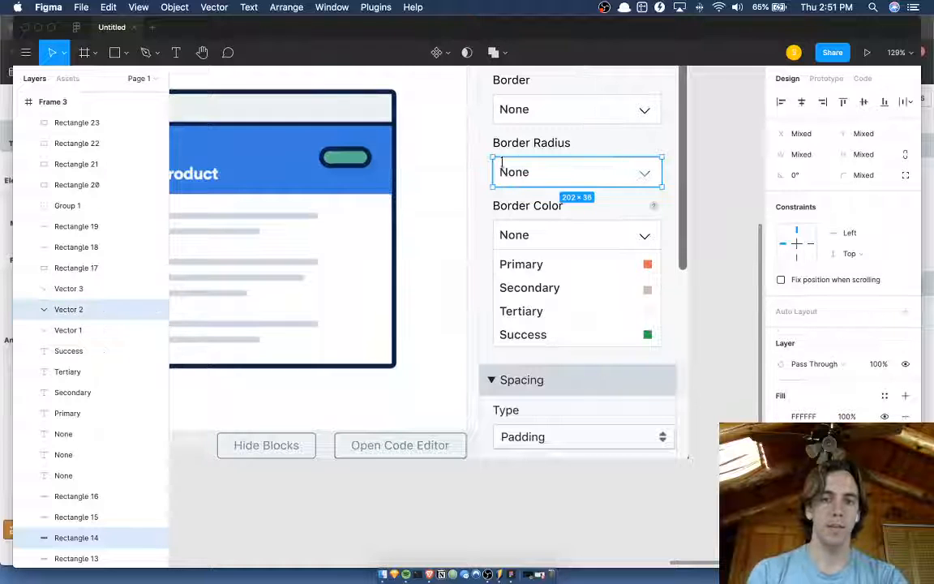
{"action": "left_click", "coordinate": [513, 175], "text": "shift"}
Duplicate the sidebar background rectangle, reduce the copy to about 59 px high and place it below the Spacing header over the old fields.
{"action": "left_click", "coordinate": [600, 147]}
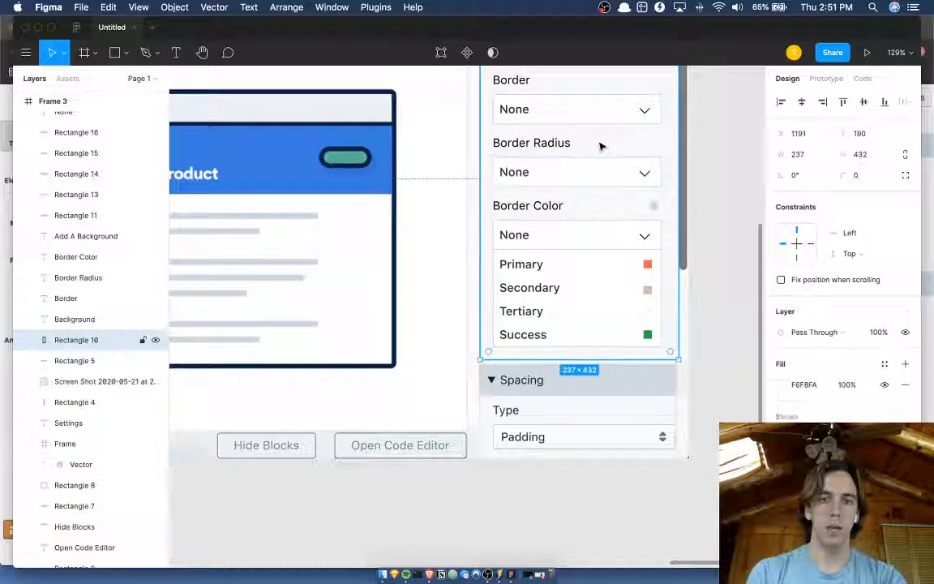
{"action": "key", "text": "super+d"}
{"action": "left_click_drag", "start_coordinate": [600, 148], "coordinate": [607, 237]}
{"action": "scroll", "coordinate": [607, 237], "scroll_direction": "up", "scroll_amount": 2}
{"action": "left_click_drag", "start_coordinate": [590, 170], "coordinate": [582, 507]}
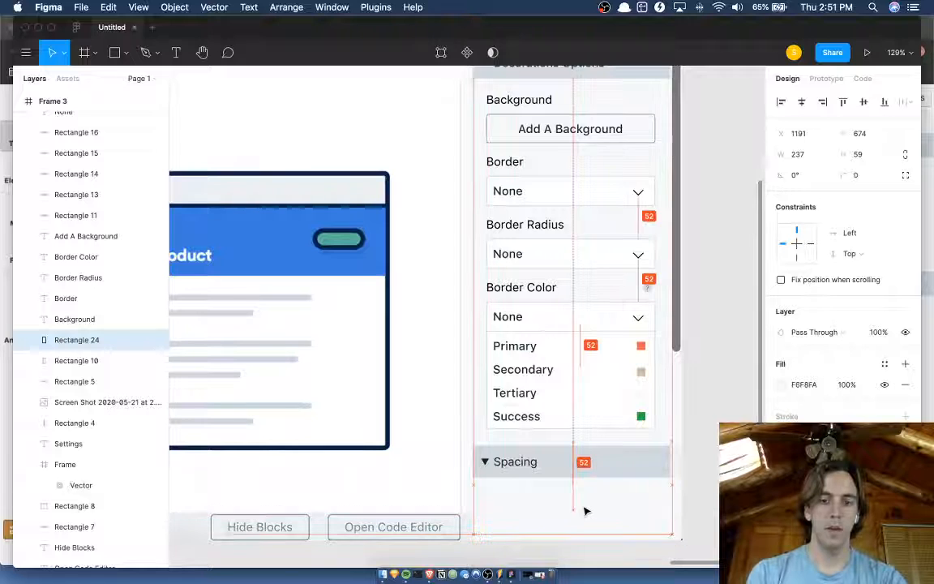
{"action": "mouse_move", "coordinate": [671, 508]}
{"action": "left_mouse_down"}
{"action": "mouse_move", "coordinate": [654, 511]}
{"action": "mouse_move", "coordinate": [669, 511]}
{"action": "left_mouse_up"}
Duplicate the Border Radius label with its dropdown box, None text and chevron, and move the copy below the Spacing header.
{"action": "left_click", "coordinate": [559, 250]}
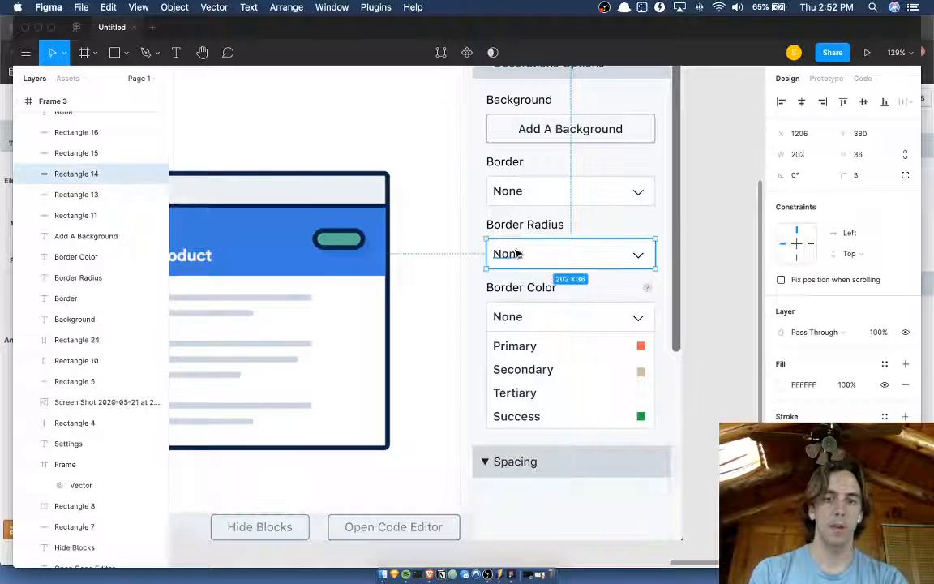
{"action": "left_click", "coordinate": [517, 253], "text": "shift"}
{"action": "left_click", "coordinate": [641, 257], "text": "shift"}
{"action": "left_click", "coordinate": [552, 224], "text": "shift"}
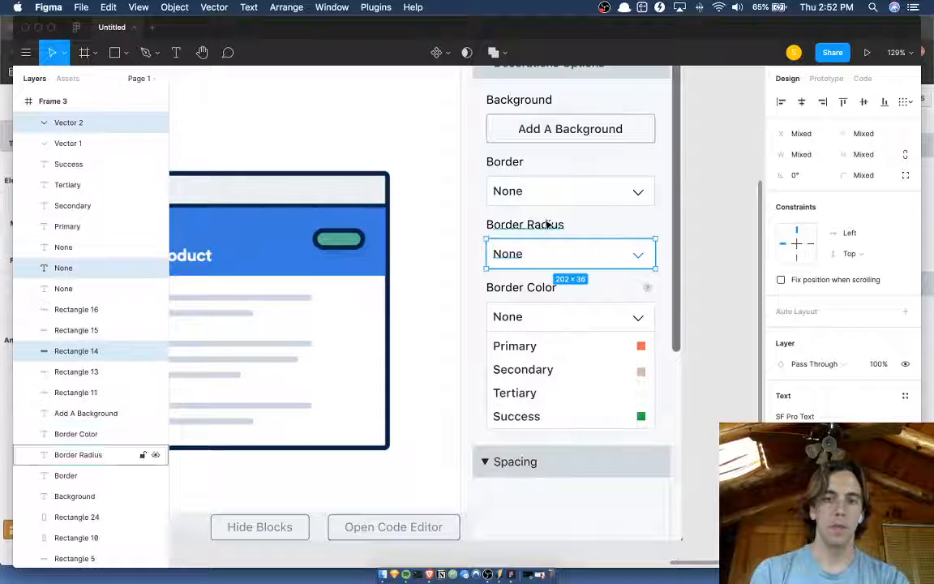
{"action": "key", "text": "super+d"}
{"action": "left_click_drag", "start_coordinate": [546, 219], "coordinate": [548, 224]}
{"action": "key", "text": "shift+Down"}
{"action": "key", "text": "shift+Down"}
{"action": "key", "text": "shift+Down"}
{"action": "key", "text": "shift+Down"}
{"action": "key", "text": "shift+Down"}
{"action": "key", "text": "shift+Down"}
{"action": "key", "text": "shift+Down"}
{"action": "key", "text": "shift+Down"}
{"action": "key", "text": "shift+Down"}
{"action": "key", "text": "shift+Down"}
{"action": "key", "text": "shift+Down"}
{"action": "key", "text": "shift+Down"}
{"action": "key", "text": "shift+Down"}
{"action": "key", "text": "shift+Down"}
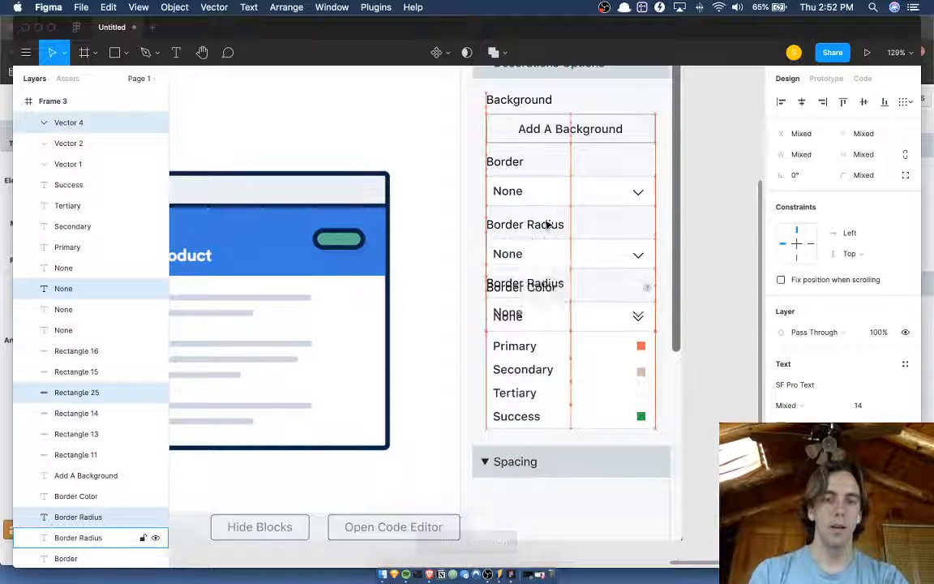
{"action": "key", "text": "shift+Down"}
{"action": "key", "text": "shift+Down"}
{"action": "key", "text": "shift+Down"}
{"action": "key", "text": "shift+Down"}
{"action": "key", "text": "shift+Down"}
{"action": "key", "text": "shift+Down"}
{"action": "key", "text": "shift+Down"}
{"action": "key", "text": "shift+Down"}
{"action": "key", "text": "shift+Down"}
{"action": "key", "text": "shift+Down"}
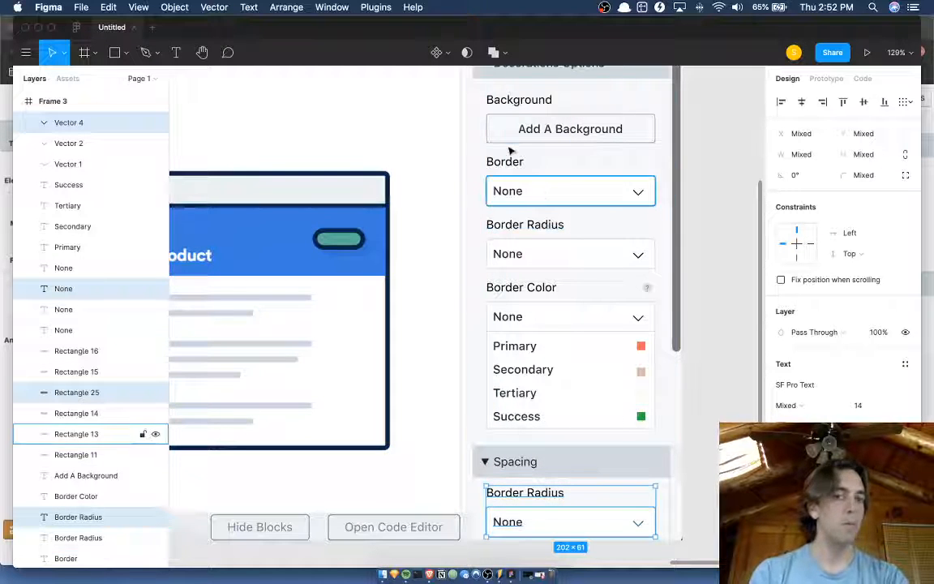
Change the copied label below the Spacing header to Type and its dropdown text to Padding, and deselect them.
{"action": "scroll", "coordinate": [509, 151], "scroll_direction": "left", "scroll_amount": 10}
{"action": "scroll", "coordinate": [509, 150], "scroll_direction": "right", "scroll_amount": 10}
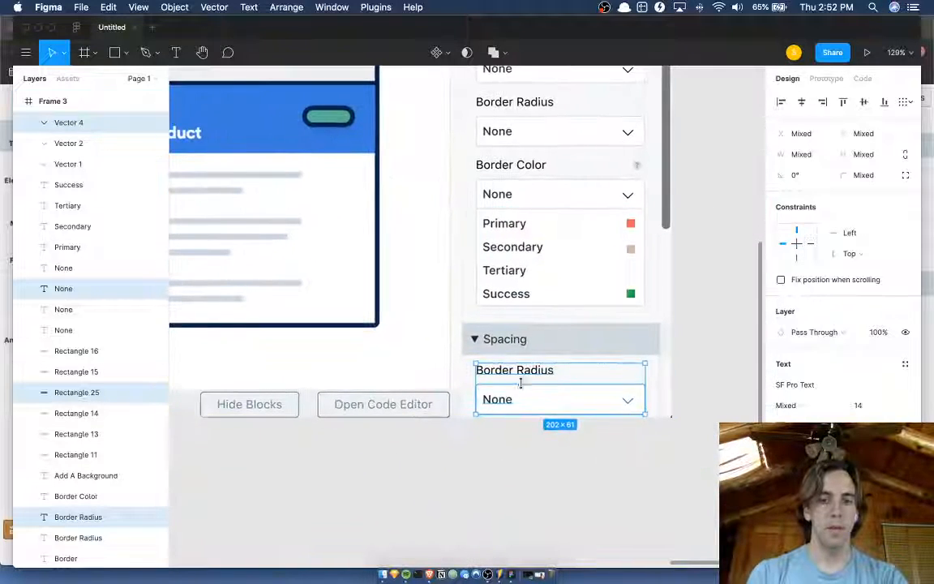
{"action": "double_click", "coordinate": [519, 373]}
{"action": "type", "text": "Type"}
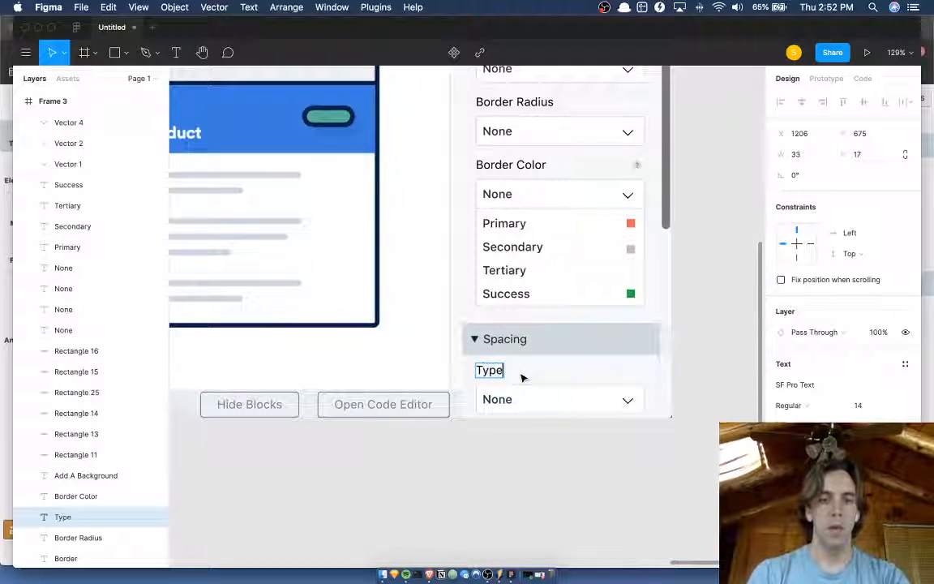
{"action": "double_click", "coordinate": [494, 400]}
{"action": "type", "text": "Paddi"}
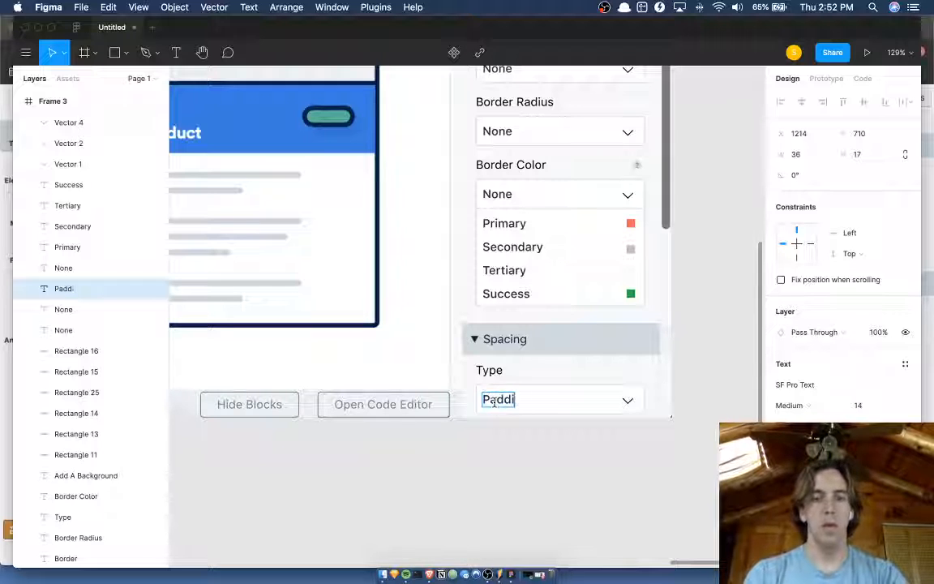
{"action": "type", "text": "ng"}
{"action": "left_click", "coordinate": [517, 482]}
{"action": "left_click", "coordinate": [527, 464]}
Hide the interface panels and examine the redesigned sidebar in Frame 3 alongside the original design frames.
{"action": "scroll", "coordinate": [527, 465], "scroll_direction": "down", "scroll_amount": 5}
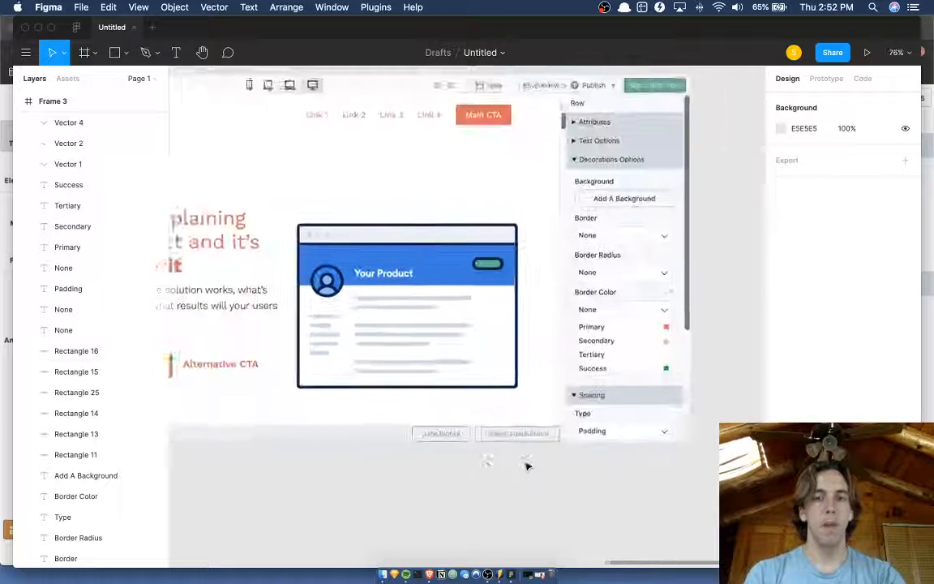
{"action": "scroll", "coordinate": [527, 465], "scroll_direction": "left", "scroll_amount": 2}
{"action": "scroll", "coordinate": [527, 466], "scroll_direction": "down", "scroll_amount": 1}
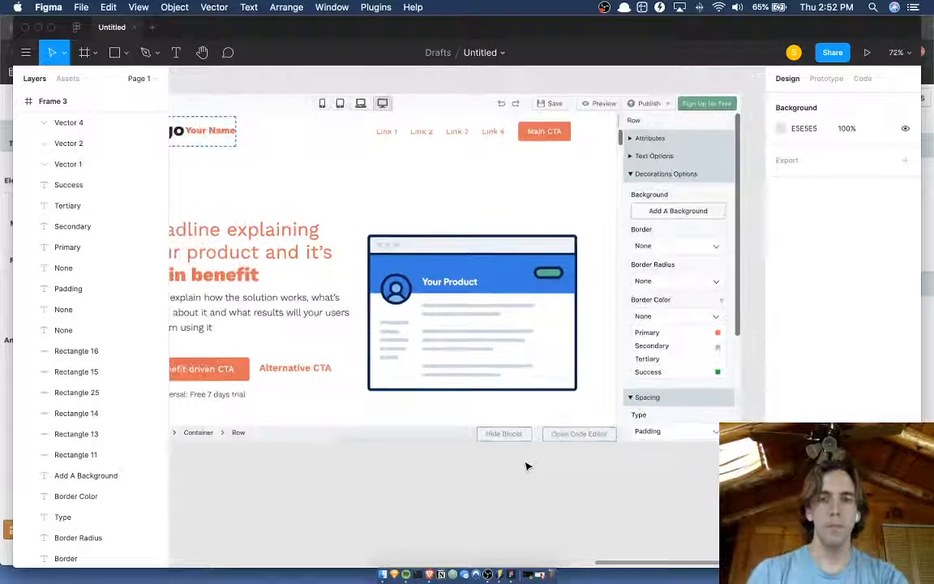
{"action": "key", "text": "super+backslash"}
{"action": "scroll", "coordinate": [623, 456], "scroll_direction": "left", "scroll_amount": 2}
{"action": "scroll", "coordinate": [623, 456], "scroll_direction": "down", "scroll_amount": 1}
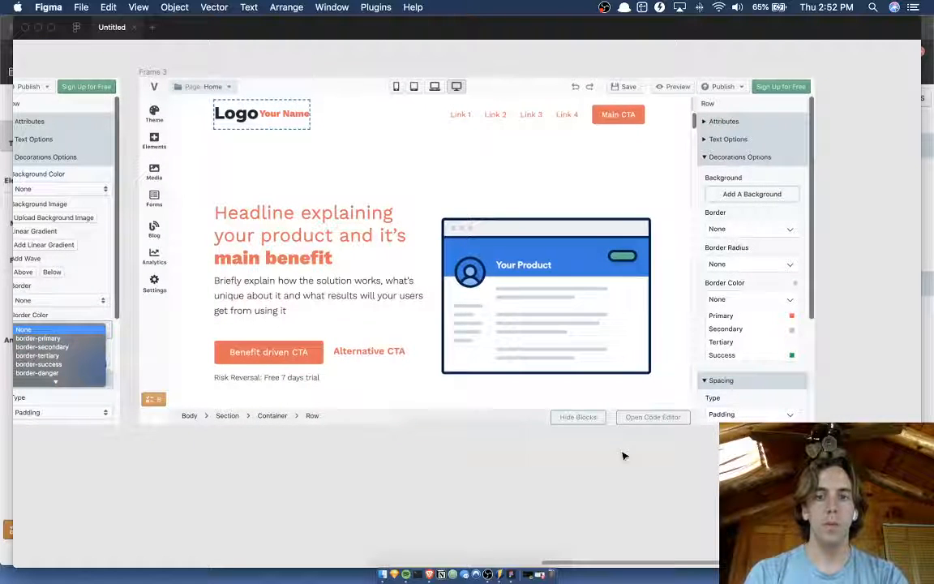
{"action": "scroll", "coordinate": [623, 456], "scroll_direction": "up", "scroll_amount": 2}
{"action": "scroll", "coordinate": [623, 455], "scroll_direction": "up", "scroll_amount": 1}
{"action": "scroll", "coordinate": [622, 456], "scroll_direction": "left", "scroll_amount": 1}
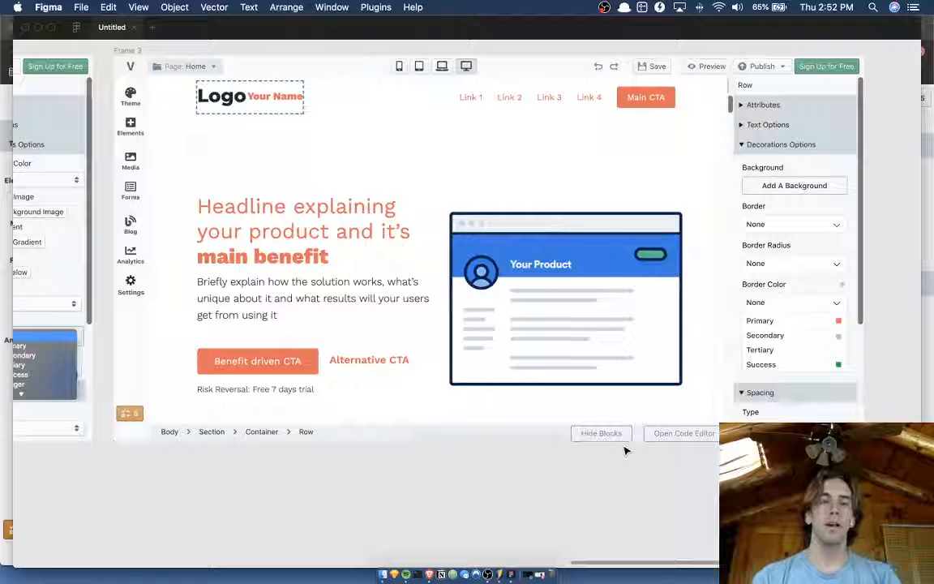
{"action": "scroll", "coordinate": [411, 488], "scroll_direction": "up", "scroll_amount": 1}
{"action": "scroll", "coordinate": [411, 488], "scroll_direction": "left", "scroll_amount": 1}
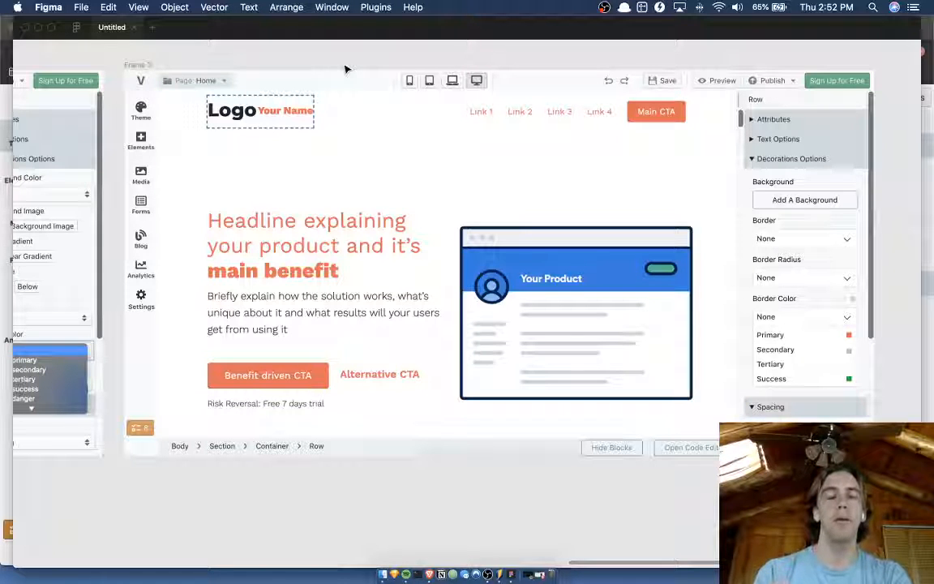
{"action": "scroll", "coordinate": [347, 69], "scroll_direction": "left", "scroll_amount": 1}
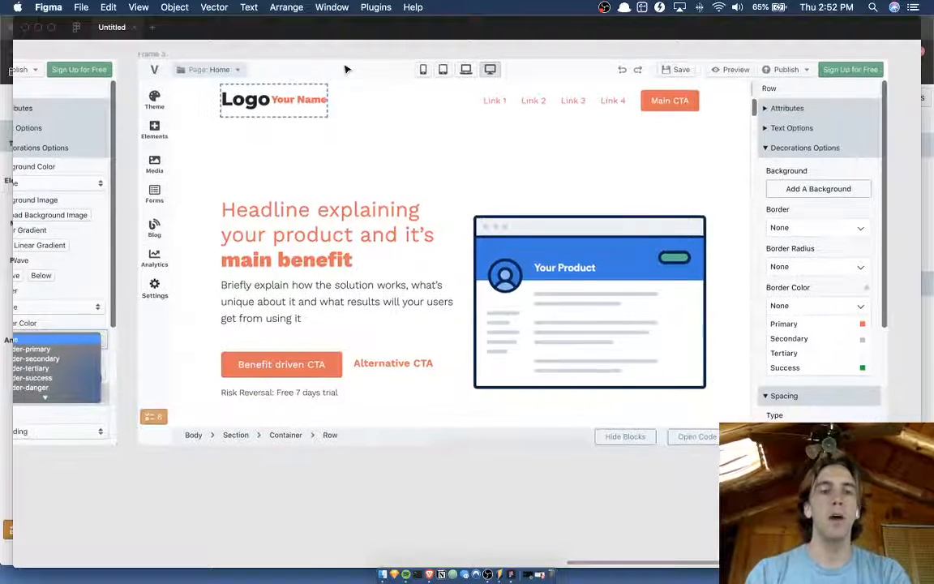
{"action": "scroll", "coordinate": [346, 69], "scroll_direction": "right", "scroll_amount": 1}
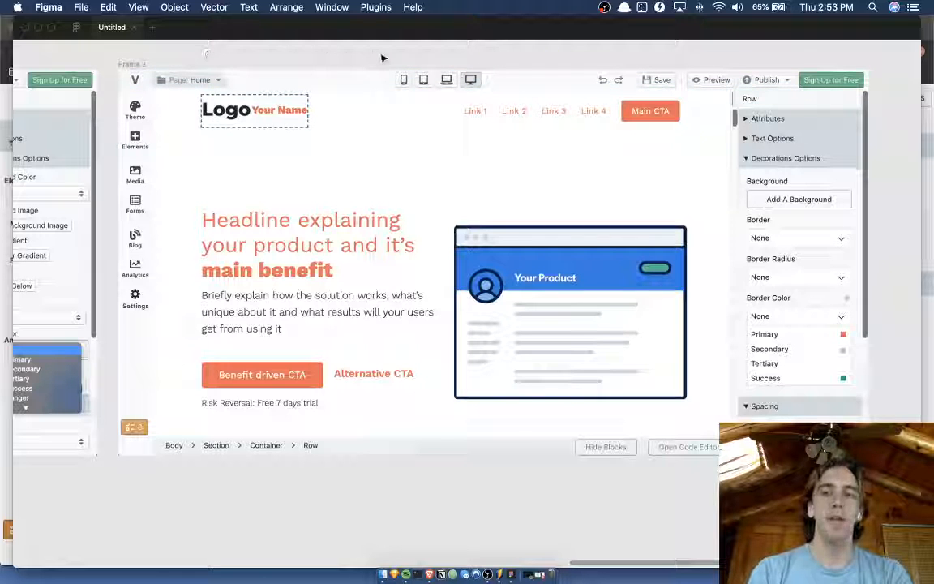
{"action": "scroll", "coordinate": [383, 58], "scroll_direction": "left", "scroll_amount": 10}
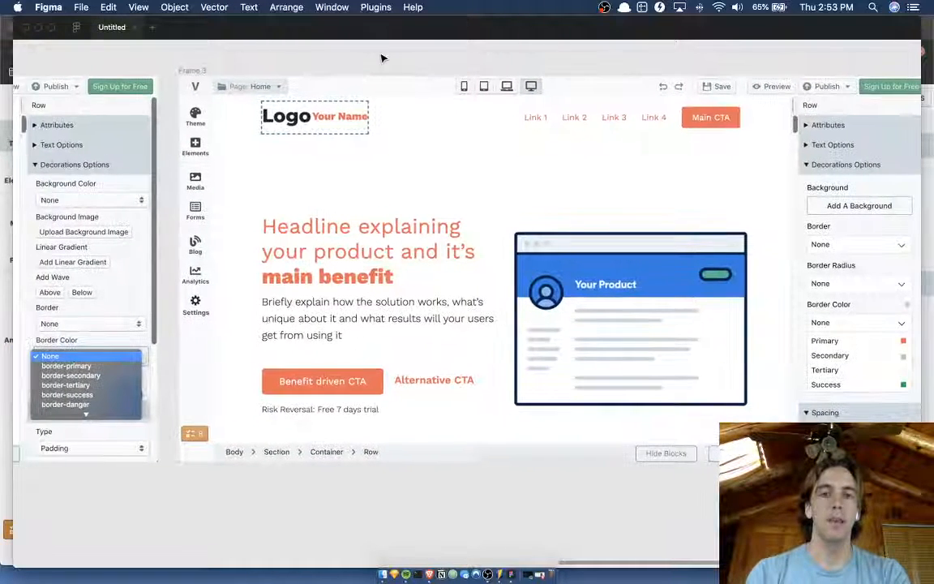
{"action": "scroll", "coordinate": [383, 57], "scroll_direction": "left", "scroll_amount": 10}
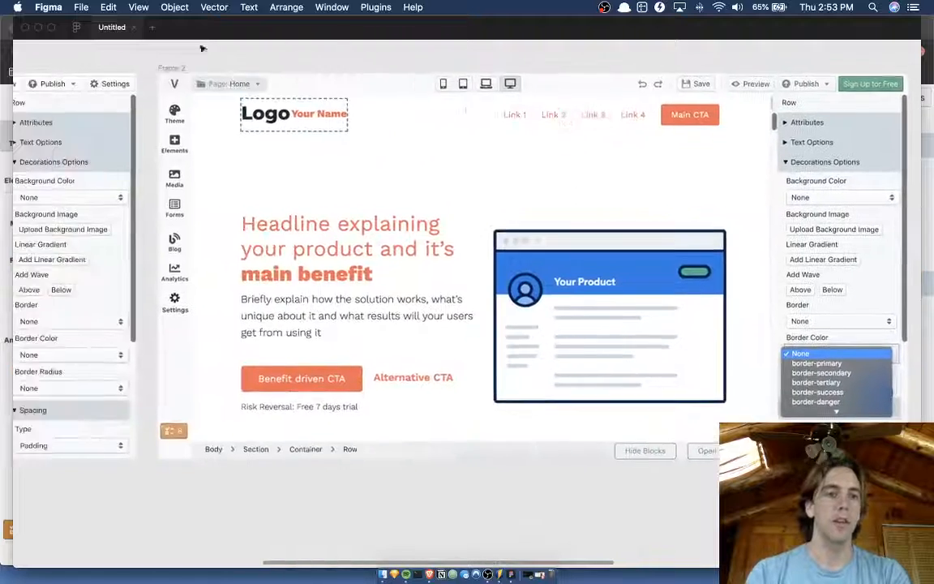
Compare Frame 3 with Frame 2 by zooming to fit and switching between the two frames.
{"action": "scroll", "coordinate": [223, 61], "scroll_direction": "down", "scroll_amount": 5}
{"action": "scroll", "coordinate": [223, 61], "scroll_direction": "up", "scroll_amount": 1}
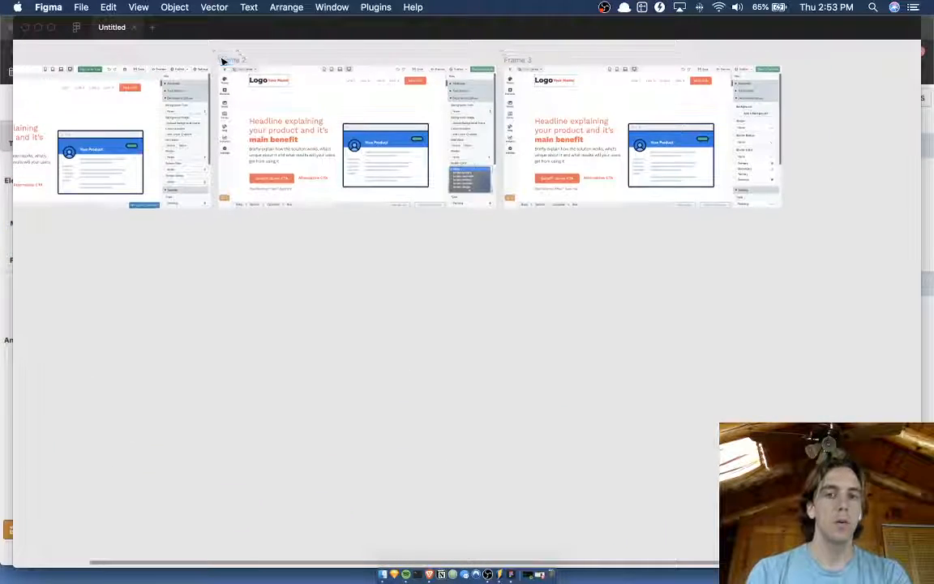
{"action": "left_click", "coordinate": [531, 60]}
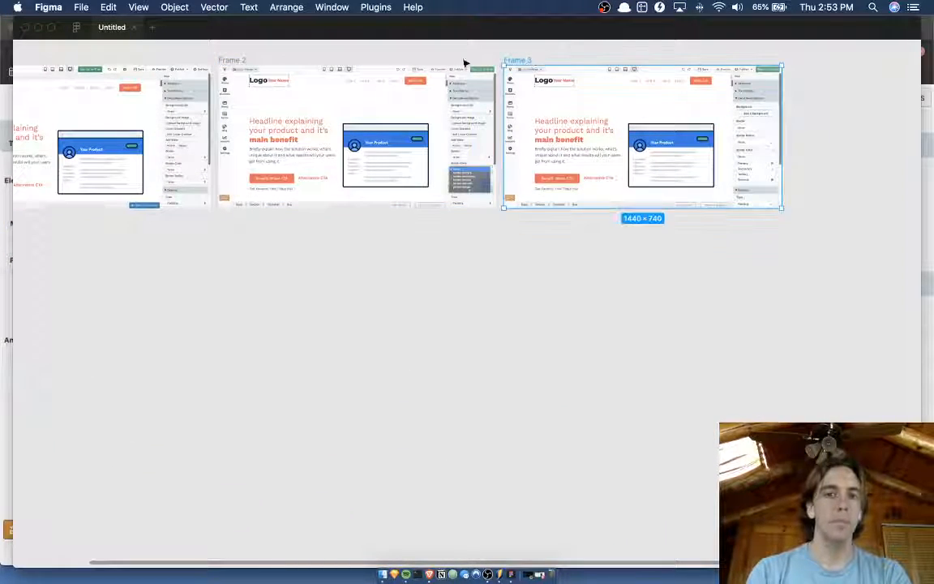
{"action": "left_click", "coordinate": [245, 61]}
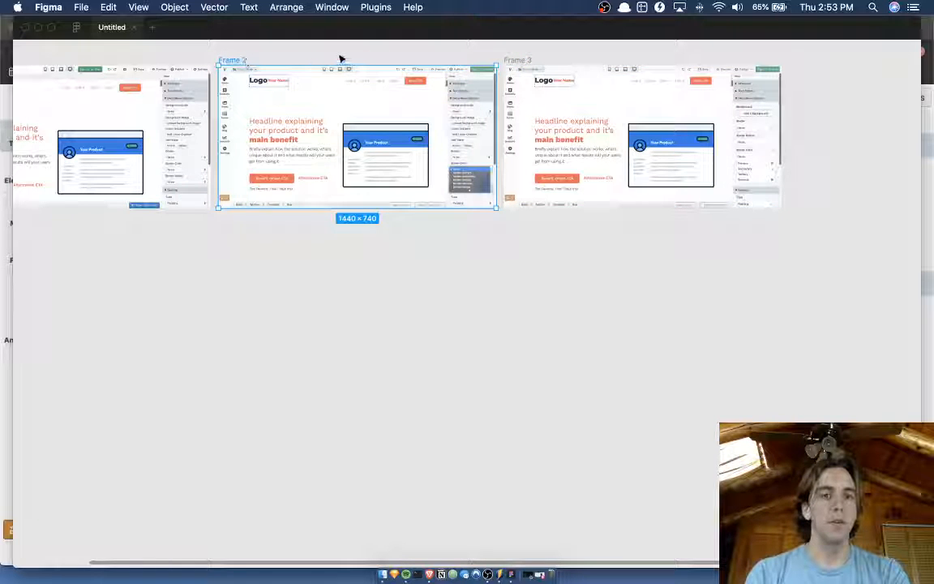
{"action": "key", "text": "shift+2"}
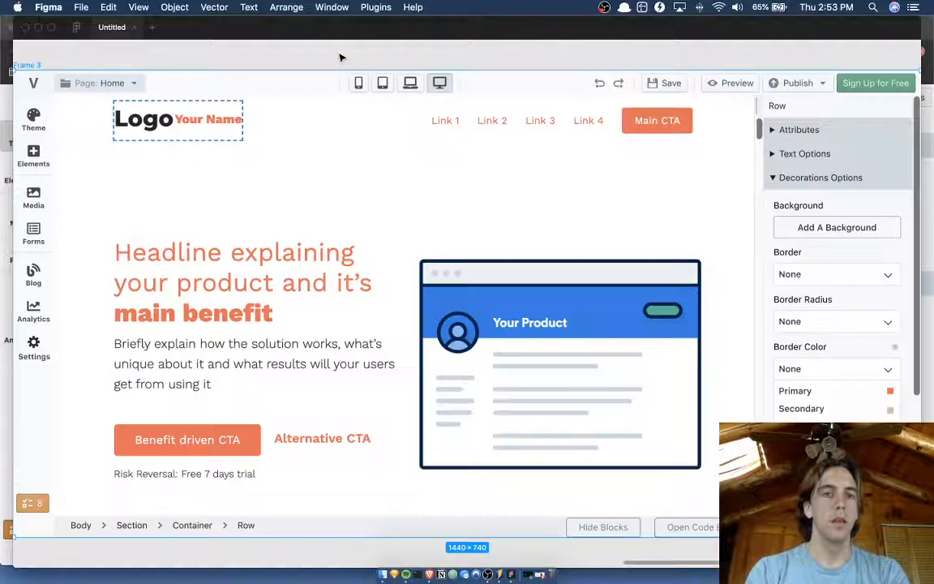
{"action": "key", "text": "shift+n"}
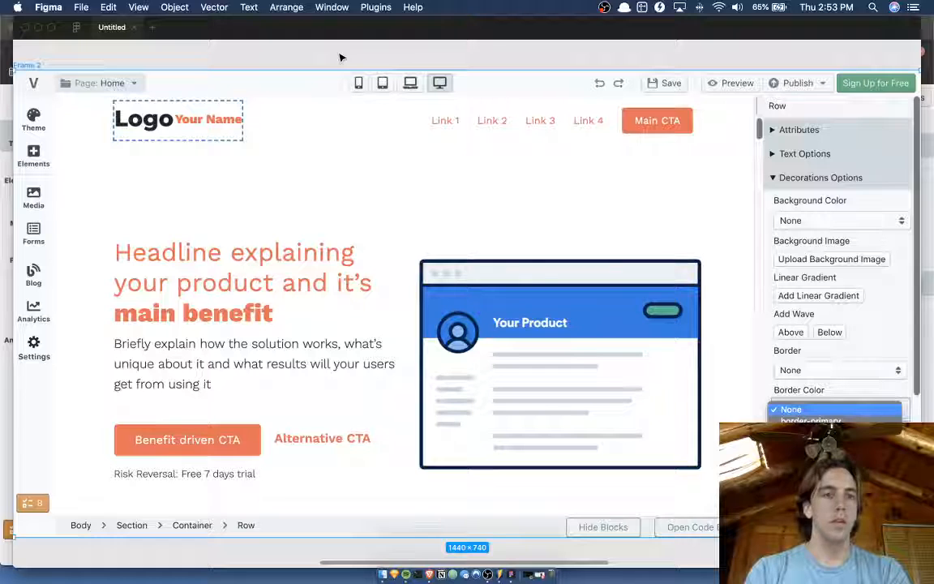
{"action": "key", "text": "Escape"}
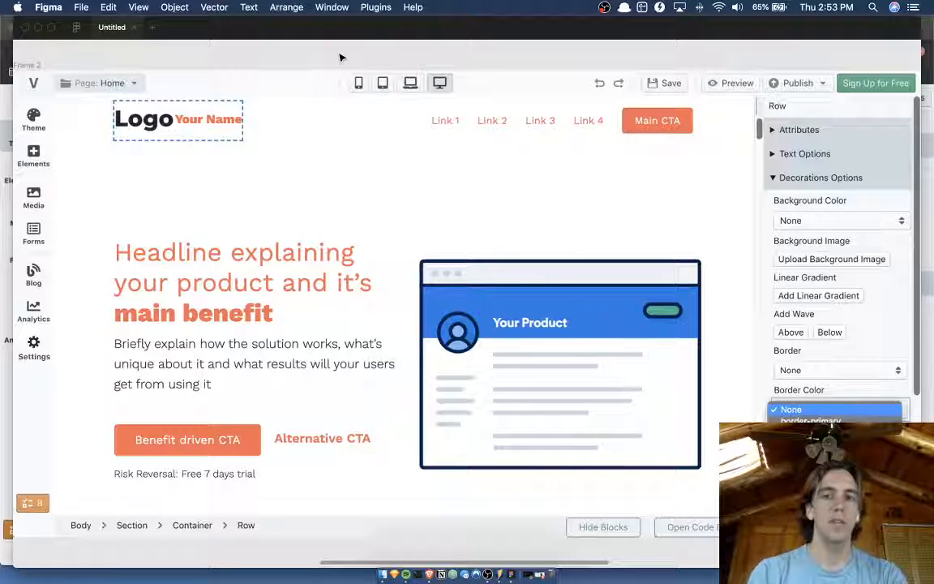
Duplicate Frame 1 so that the copy sits at the end of the frame row.
{"action": "scroll", "coordinate": [340, 57], "scroll_direction": "down", "scroll_amount": 10, "text": "ctrl"}
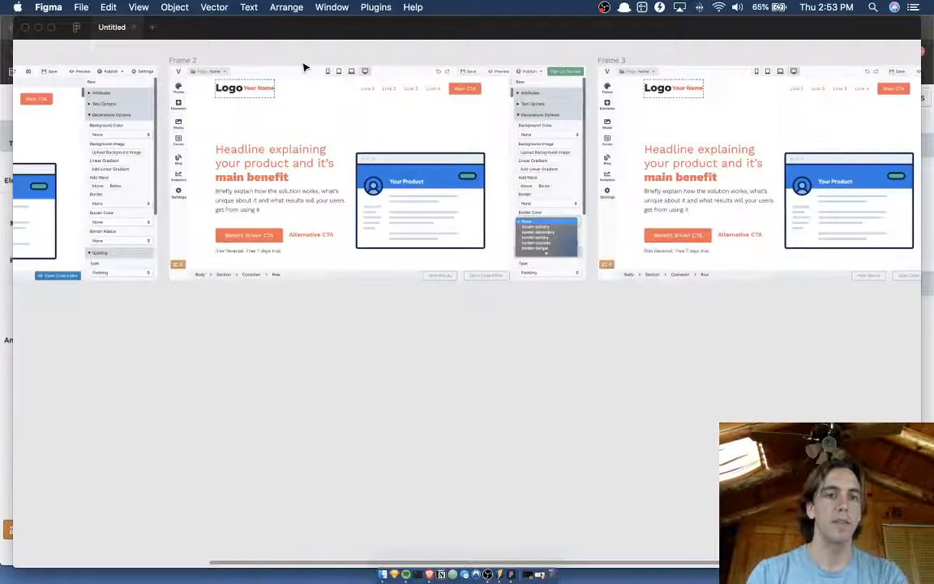
{"action": "scroll", "coordinate": [305, 67], "scroll_direction": "left", "scroll_amount": 3}
{"action": "left_click", "coordinate": [334, 73]}
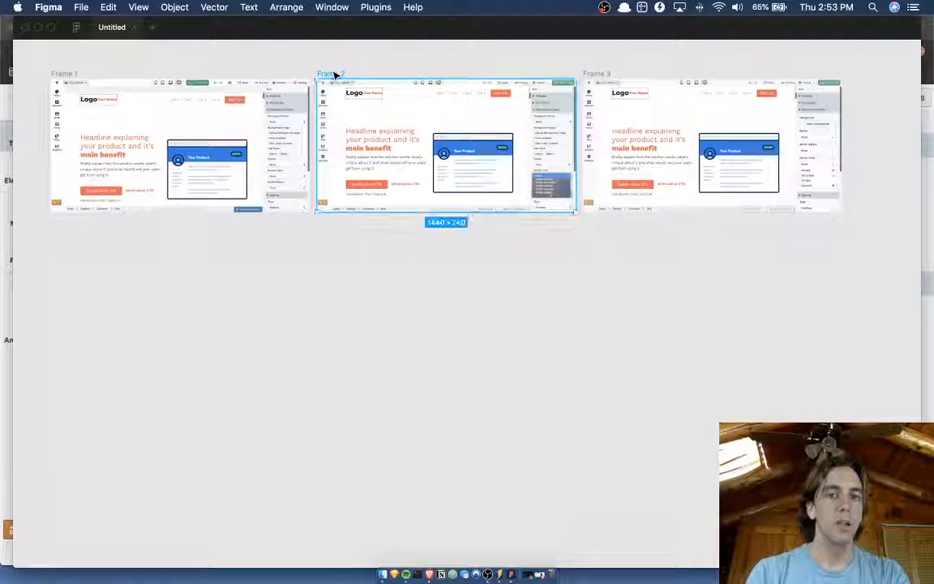
{"action": "left_click", "coordinate": [65, 73]}
{"action": "key", "text": "super+d"}
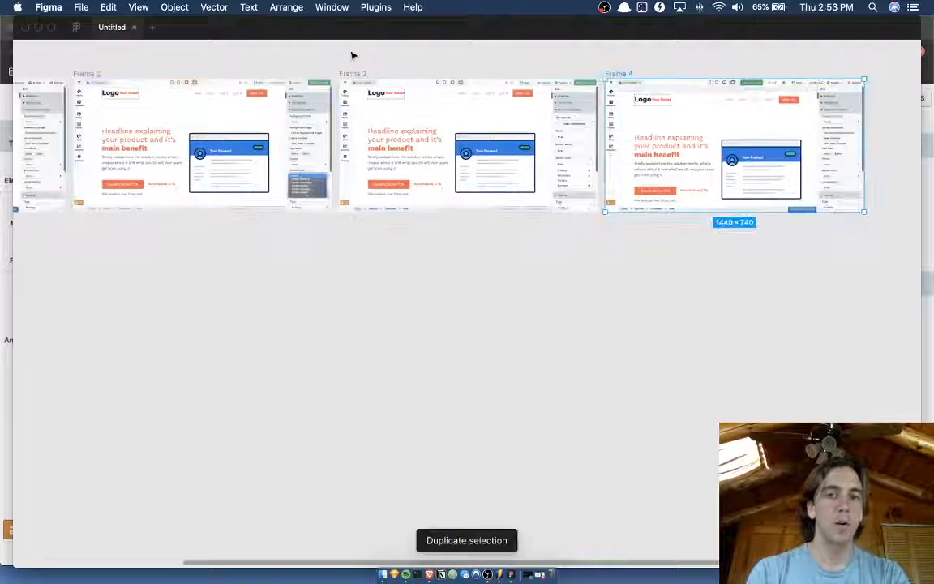
Copy the open Border Color dropdown screenshot from Frame 2 and paste it into the duplicate of Frame 1.
{"action": "left_click", "coordinate": [322, 186]}
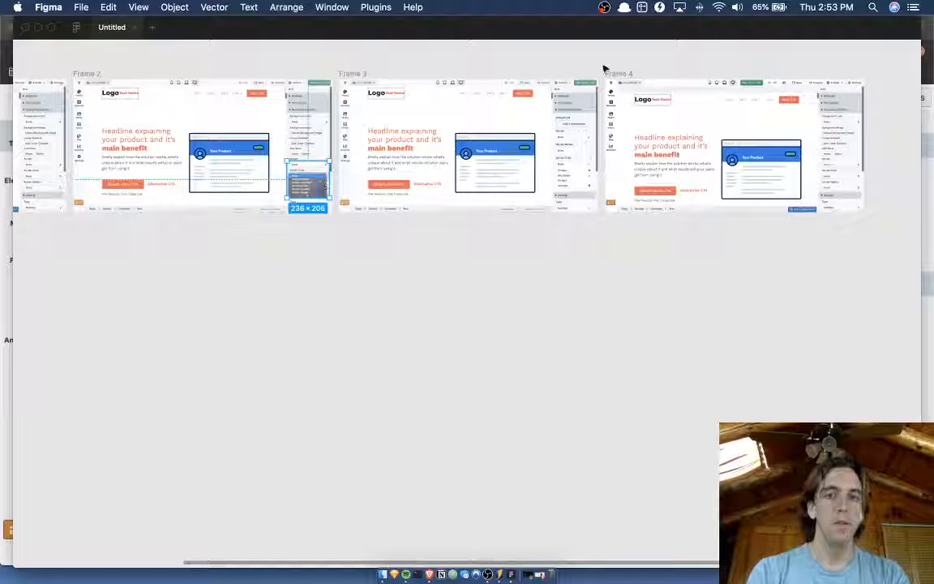
{"action": "key", "text": "super+c"}
{"action": "left_click", "coordinate": [631, 74]}
{"action": "key", "text": "super+v"}
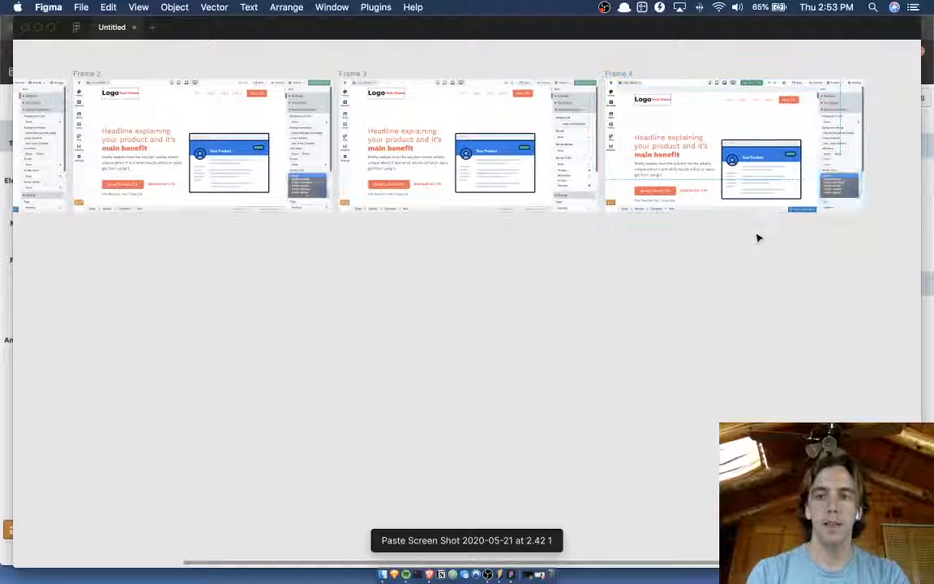
{"action": "scroll", "coordinate": [758, 238], "scroll_direction": "up", "scroll_amount": 5}
{"action": "scroll", "coordinate": [758, 238], "scroll_direction": "up", "scroll_amount": 2}
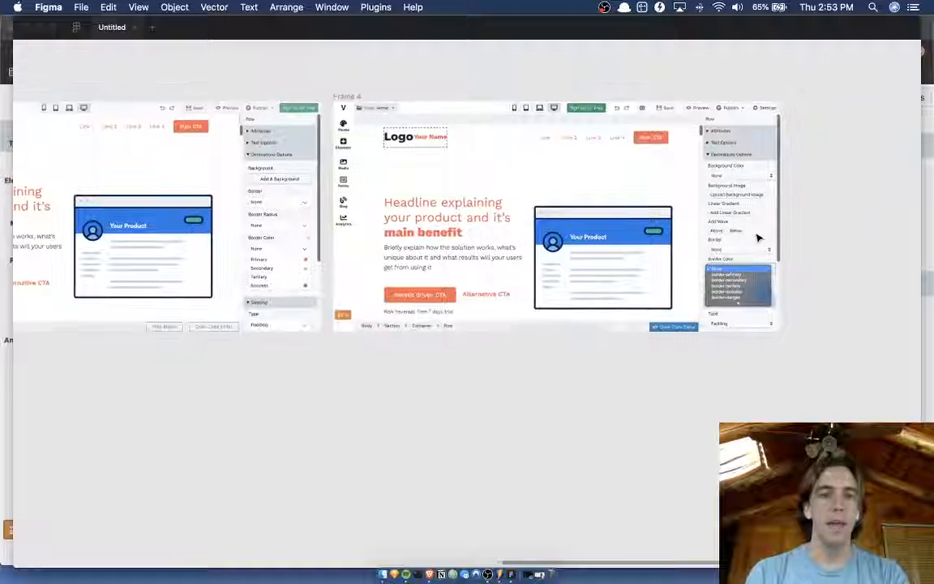
Compare the redesign in Frame 3 with the original in Frame 4 by zooming to fit and flipping repeatedly between them.
{"action": "scroll", "coordinate": [350, 88], "scroll_direction": "left", "scroll_amount": 5}
{"action": "left_click", "coordinate": [127, 119]}
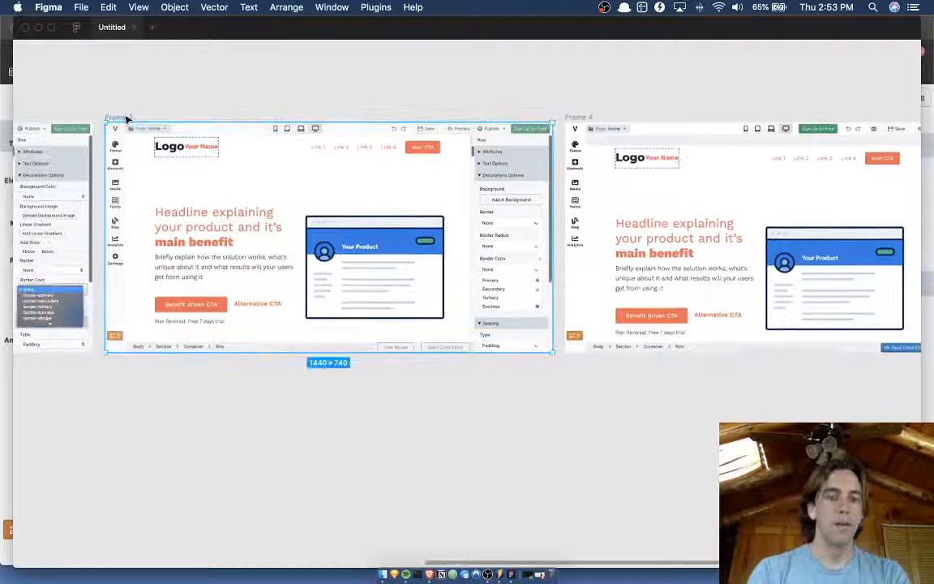
{"action": "key", "text": "shift+2"}
{"action": "key", "text": "n"}
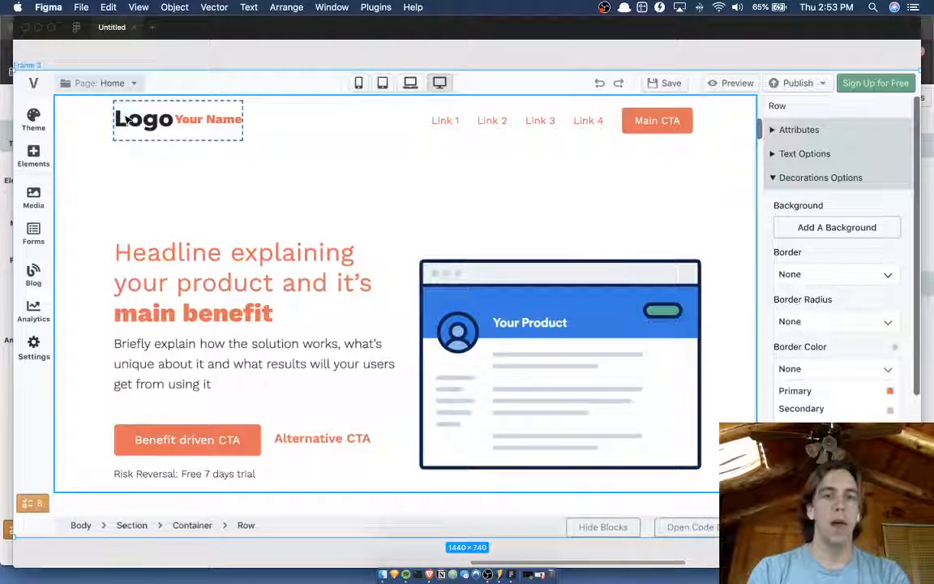
{"action": "key", "text": "shift+n"}
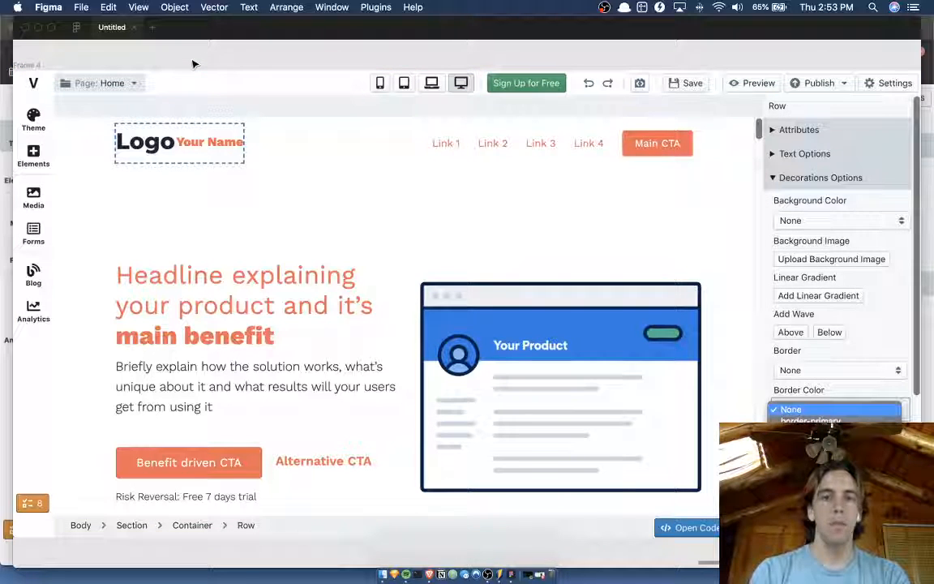
{"action": "key", "text": "n"}
{"action": "key", "text": "shift+n"}
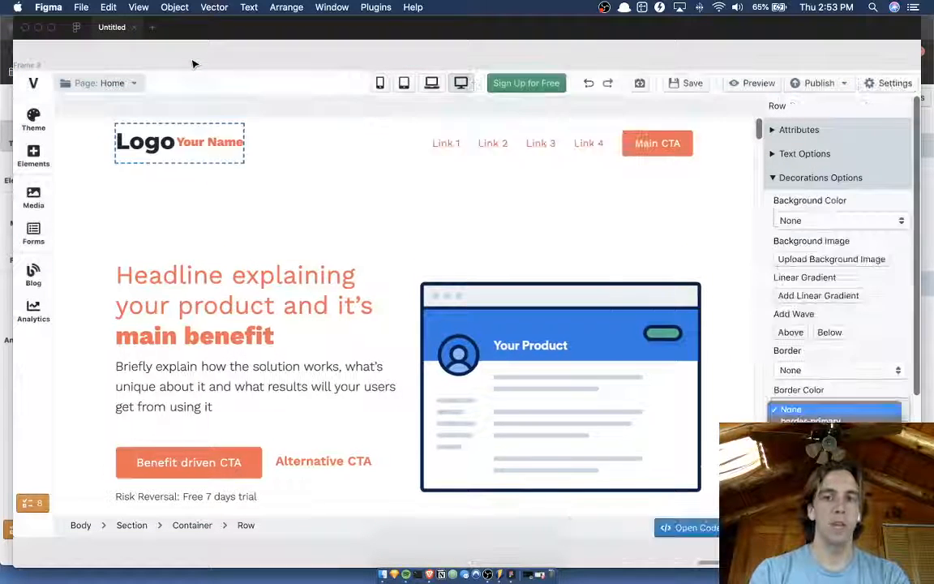
{"action": "key", "text": "n"}
{"action": "key", "text": "shift+n"}
{"action": "key", "text": "n"}
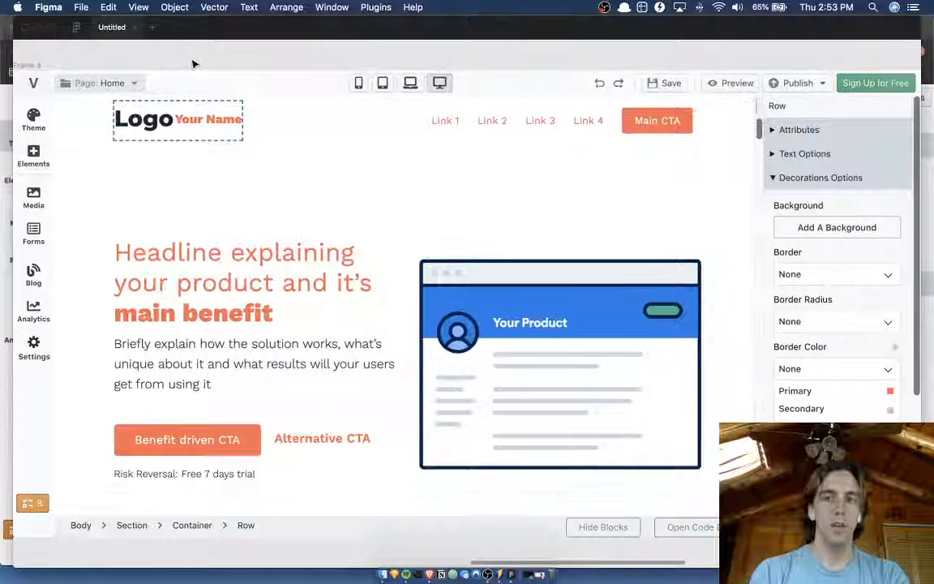
{"action": "key", "text": "shift+n"}
{"action": "key", "text": "n"}
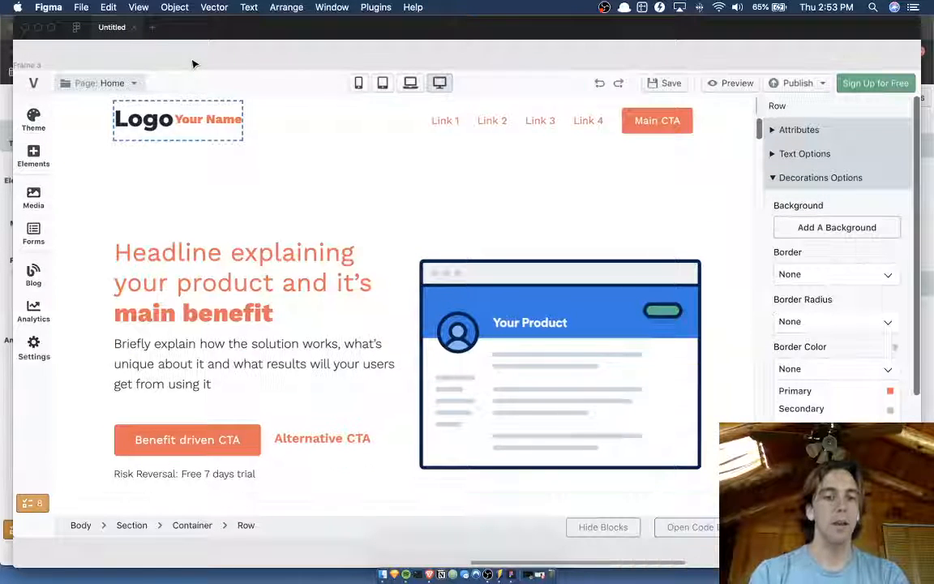
{"action": "key", "text": "shift+n"}
{"action": "key", "text": "n"}
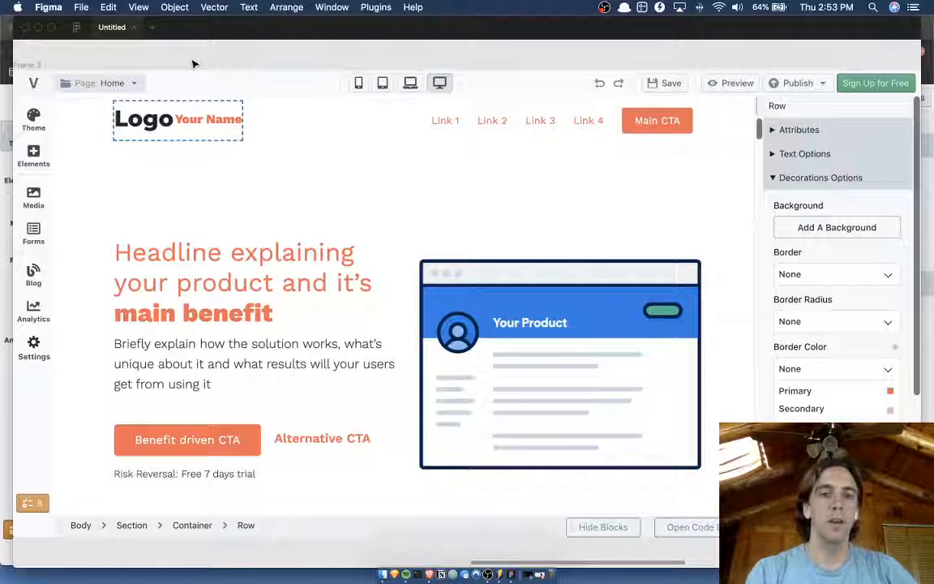
{"action": "scroll", "coordinate": [193, 64], "scroll_direction": "down", "scroll_amount": 1}
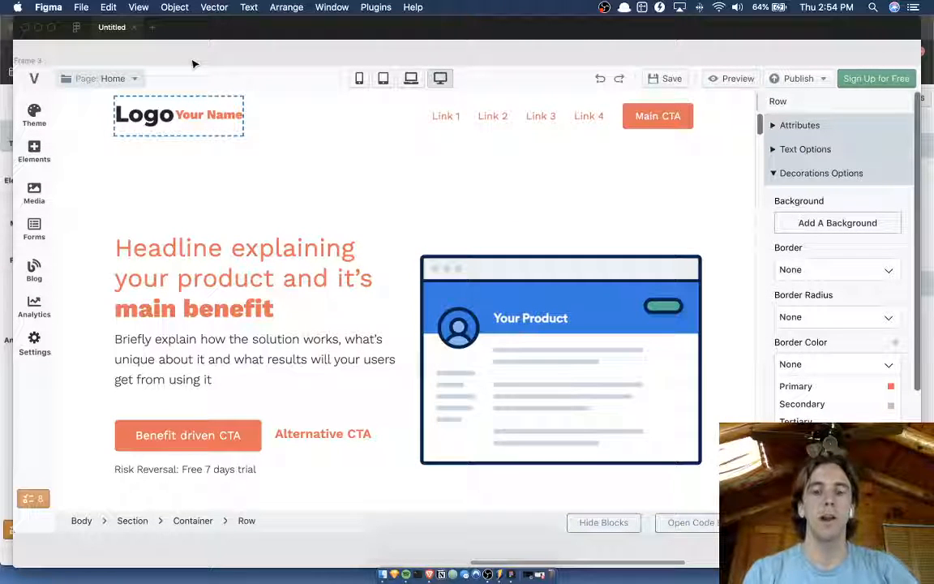